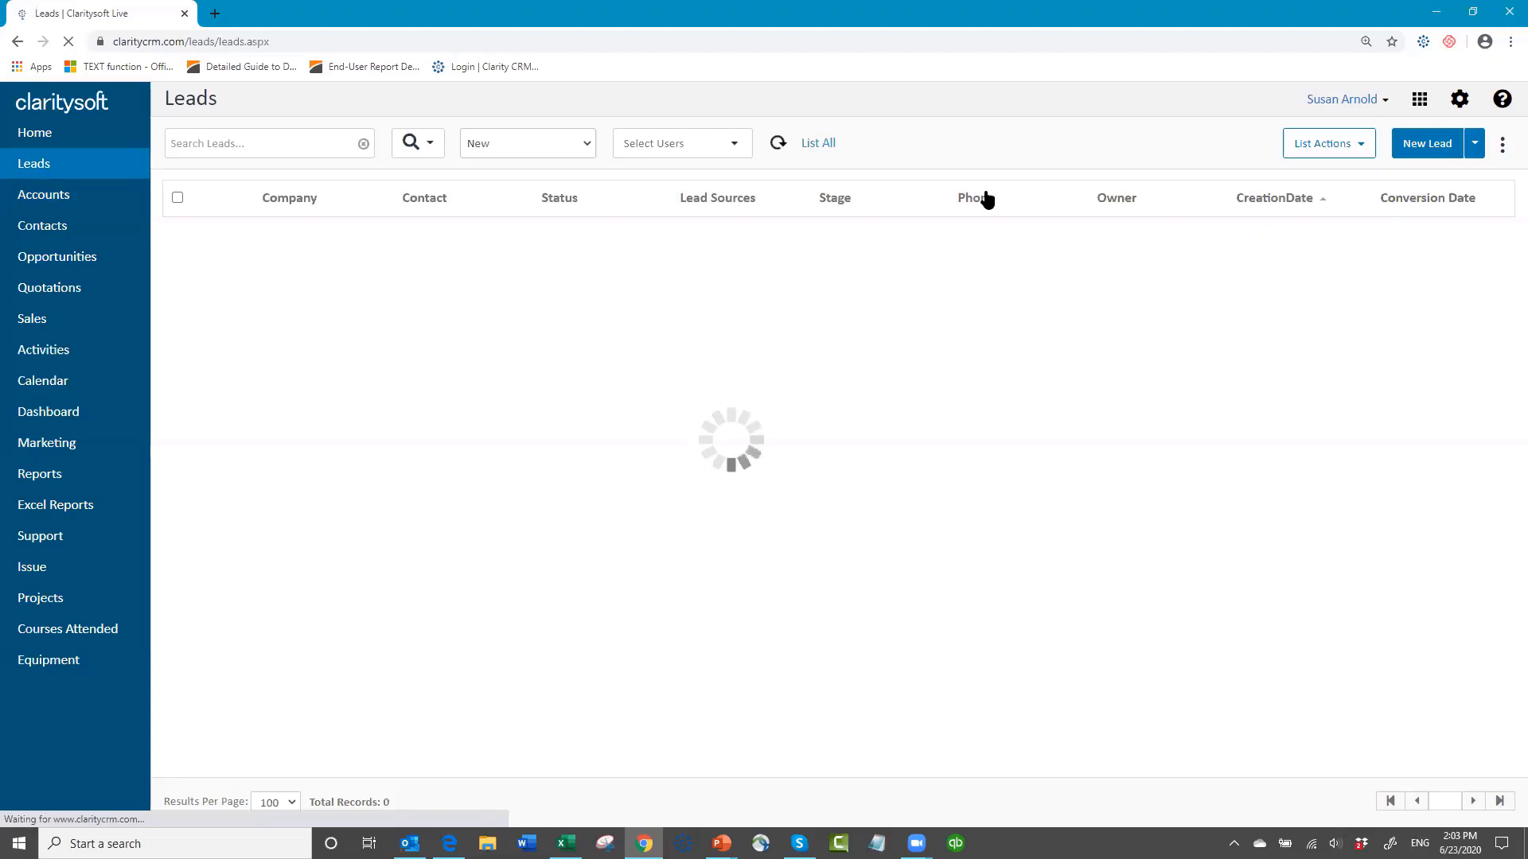
Step: Review the list actions available for the leads list
{"action": "left_click", "coordinate": [1352, 151]}
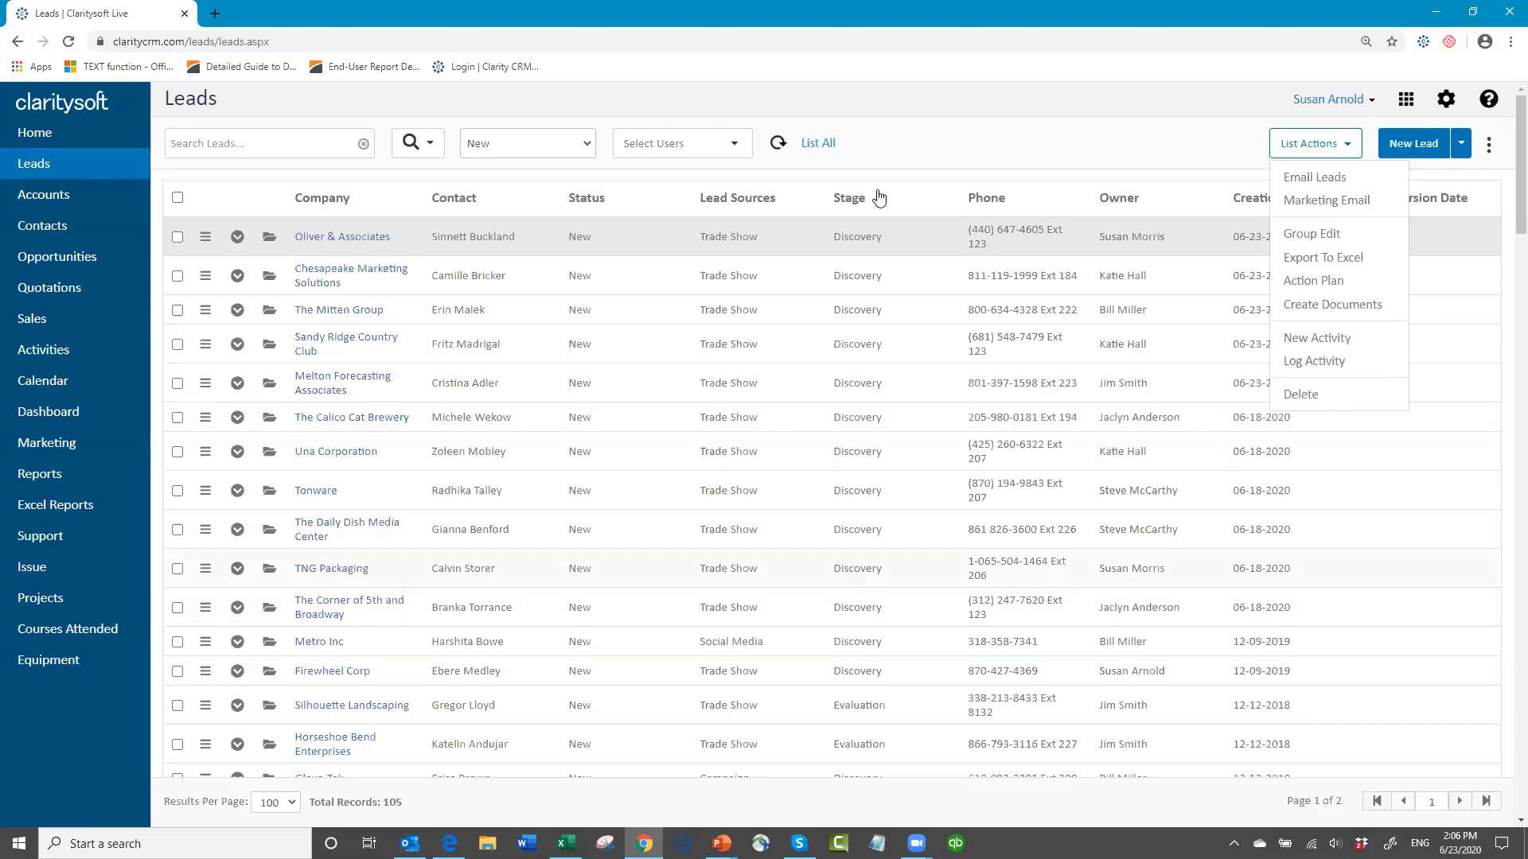
{"action": "left_click", "coordinate": [1031, 163]}
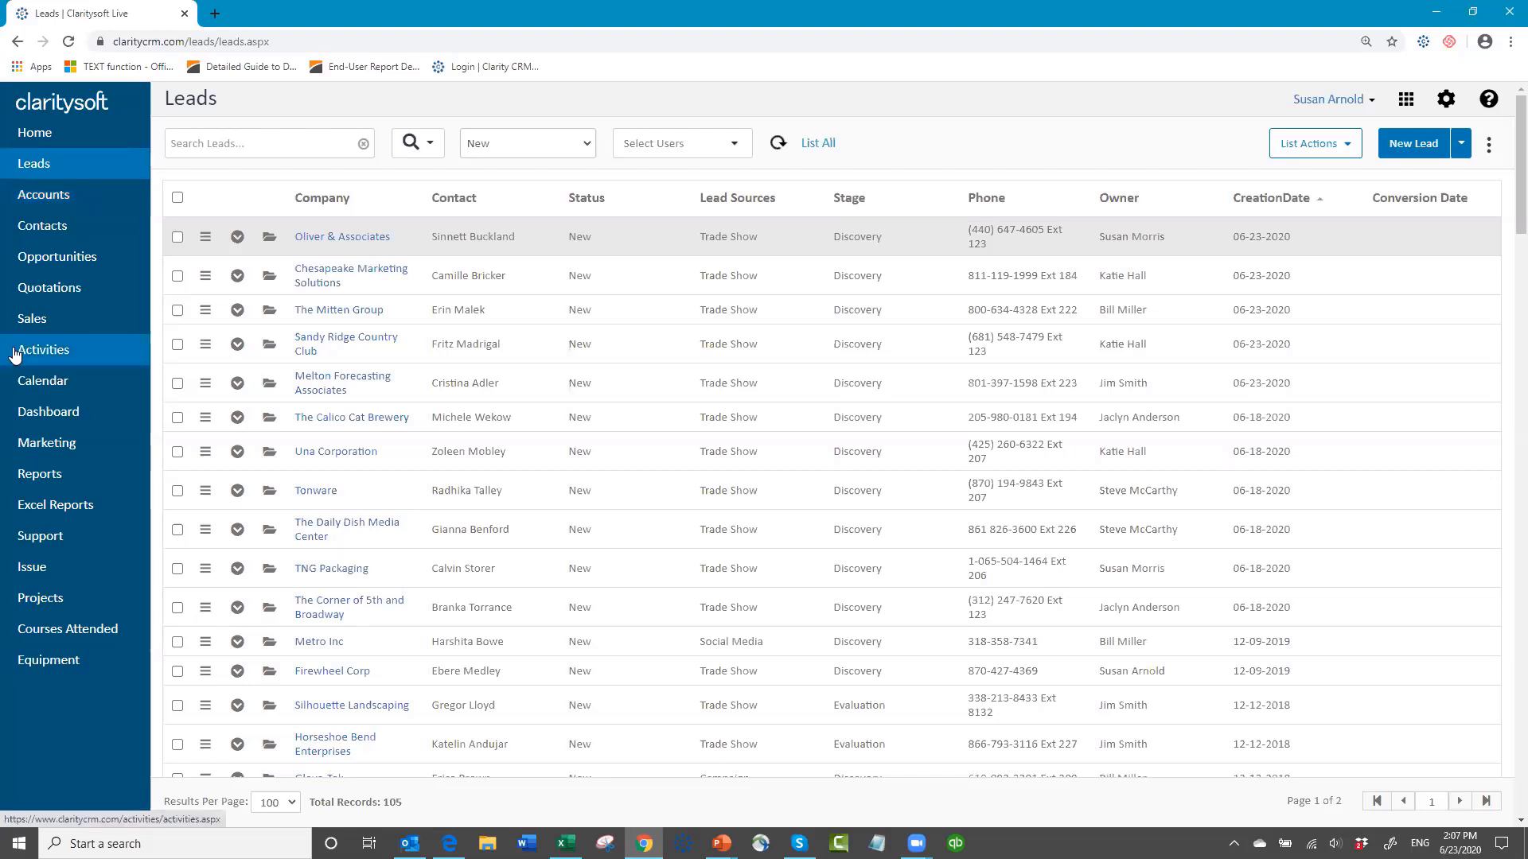
Step: Open the first record in the Contacts list and review its Contact Role options
{"action": "left_click", "coordinate": [29, 227]}
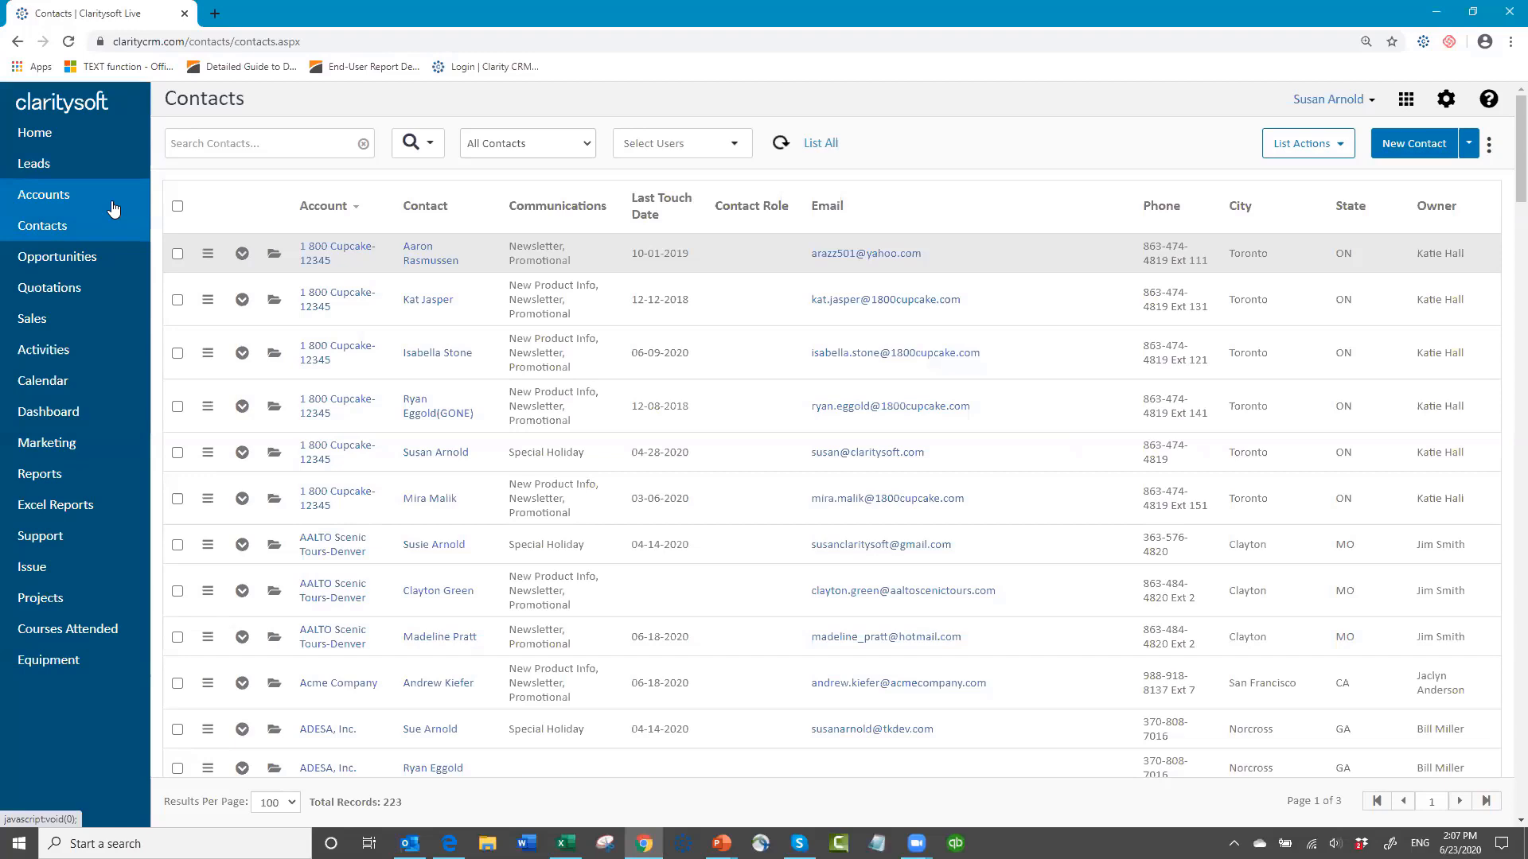
{"action": "left_click", "coordinate": [274, 257]}
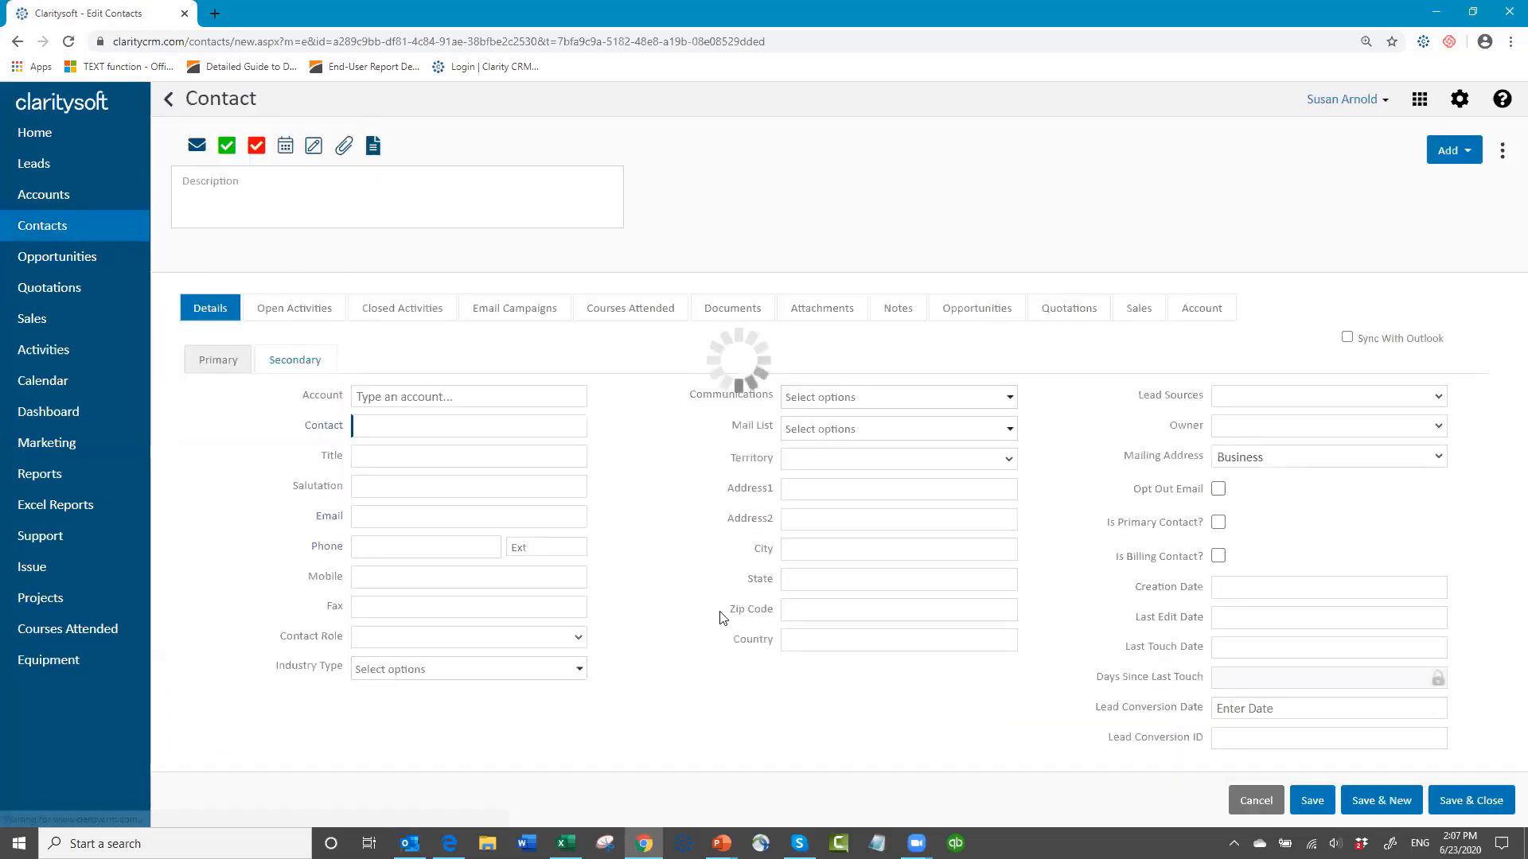
{"action": "left_click", "coordinate": [575, 640]}
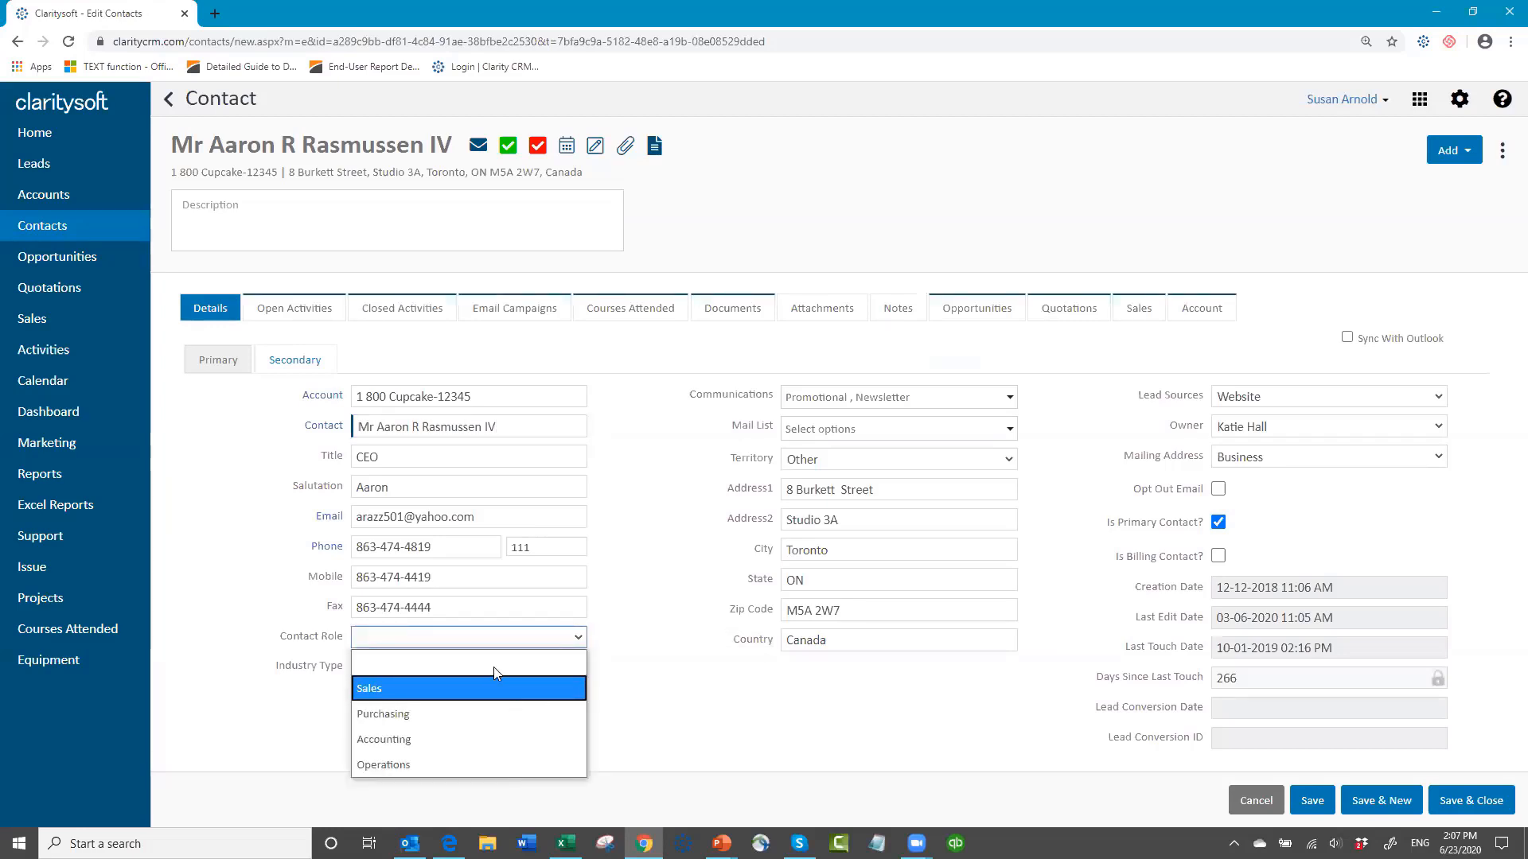
{"action": "mouse_move", "coordinate": [450, 844]}
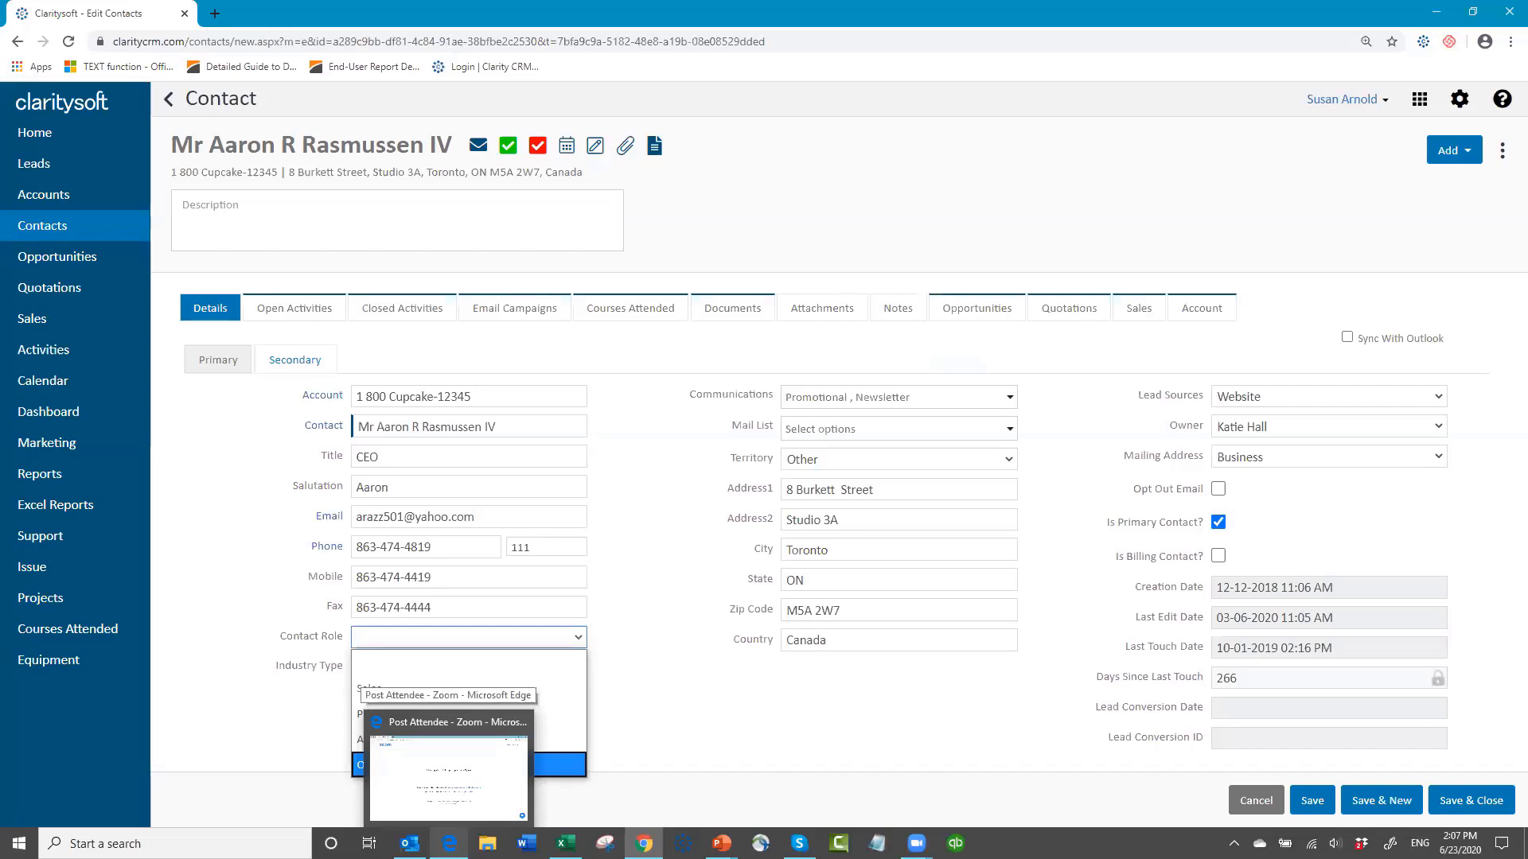
{"action": "left_click", "coordinate": [691, 705]}
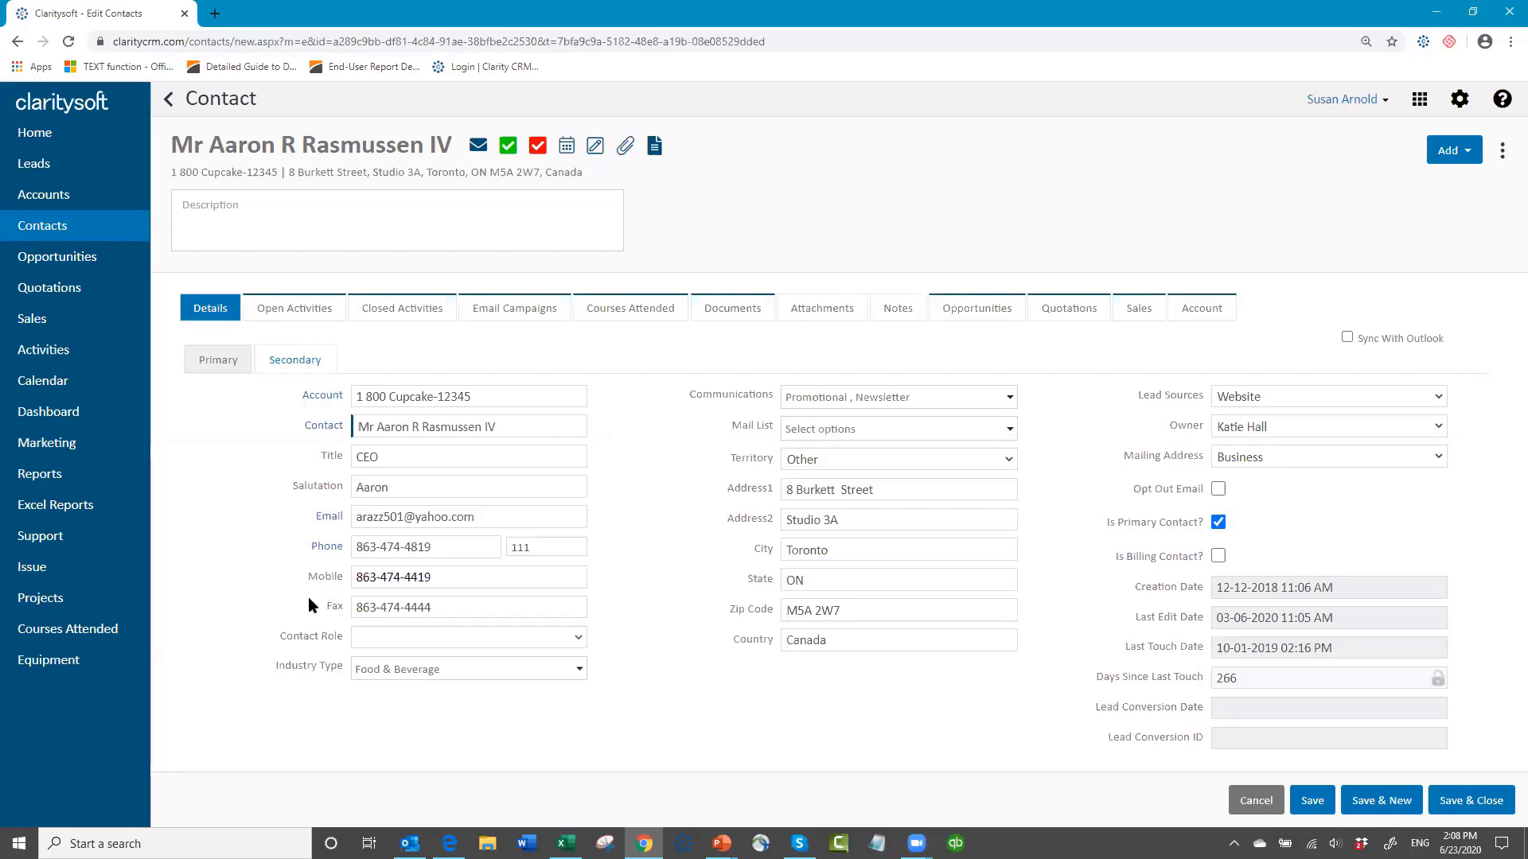
Step: Review the contact's Industry Type and Communications options, leaving the record without saving
{"action": "left_click", "coordinate": [579, 672]}
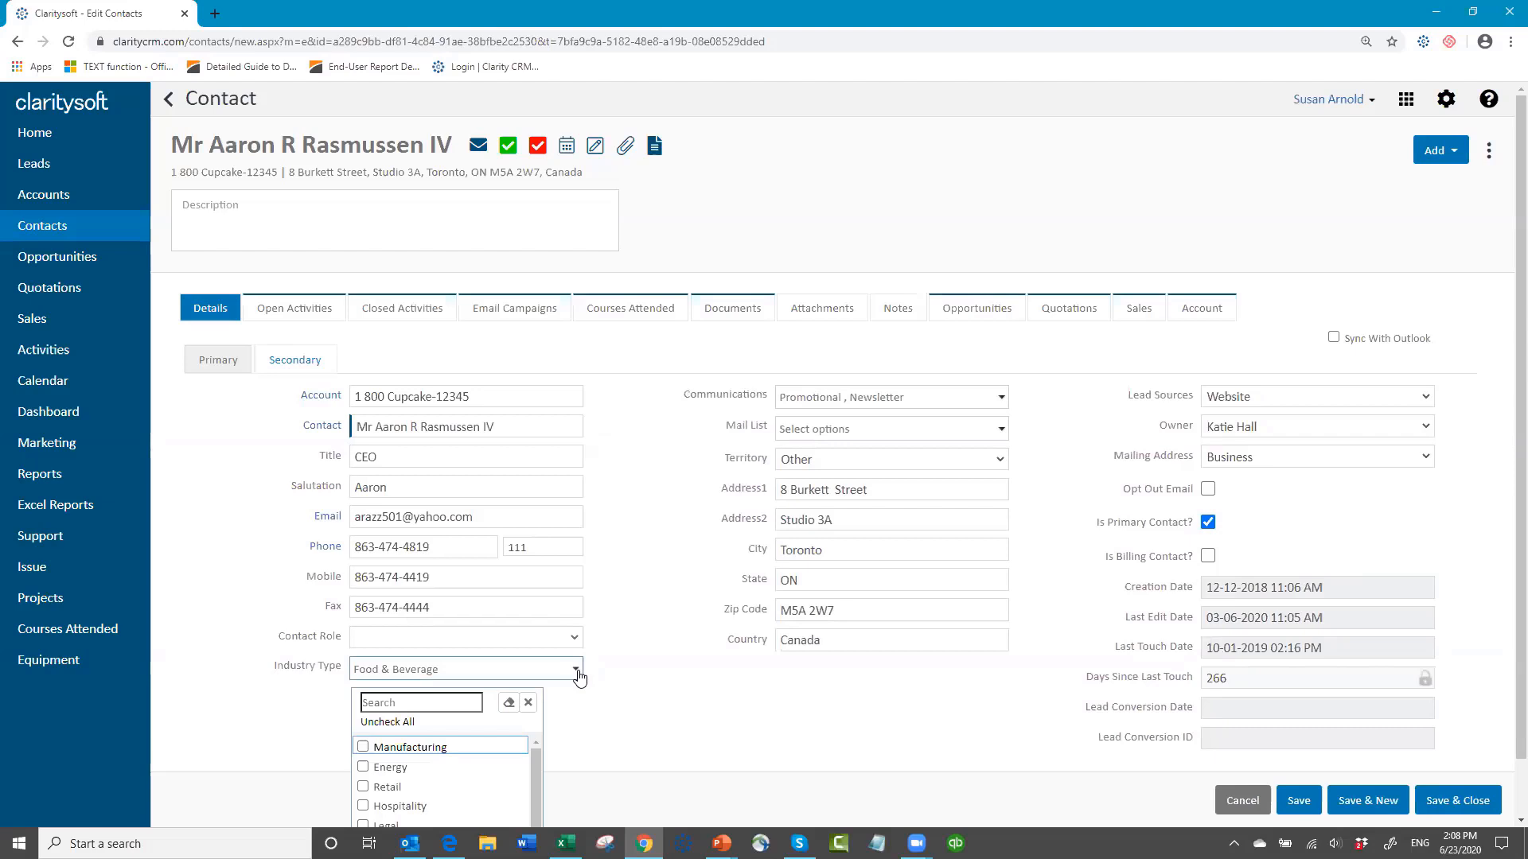
{"action": "left_click", "coordinate": [671, 676]}
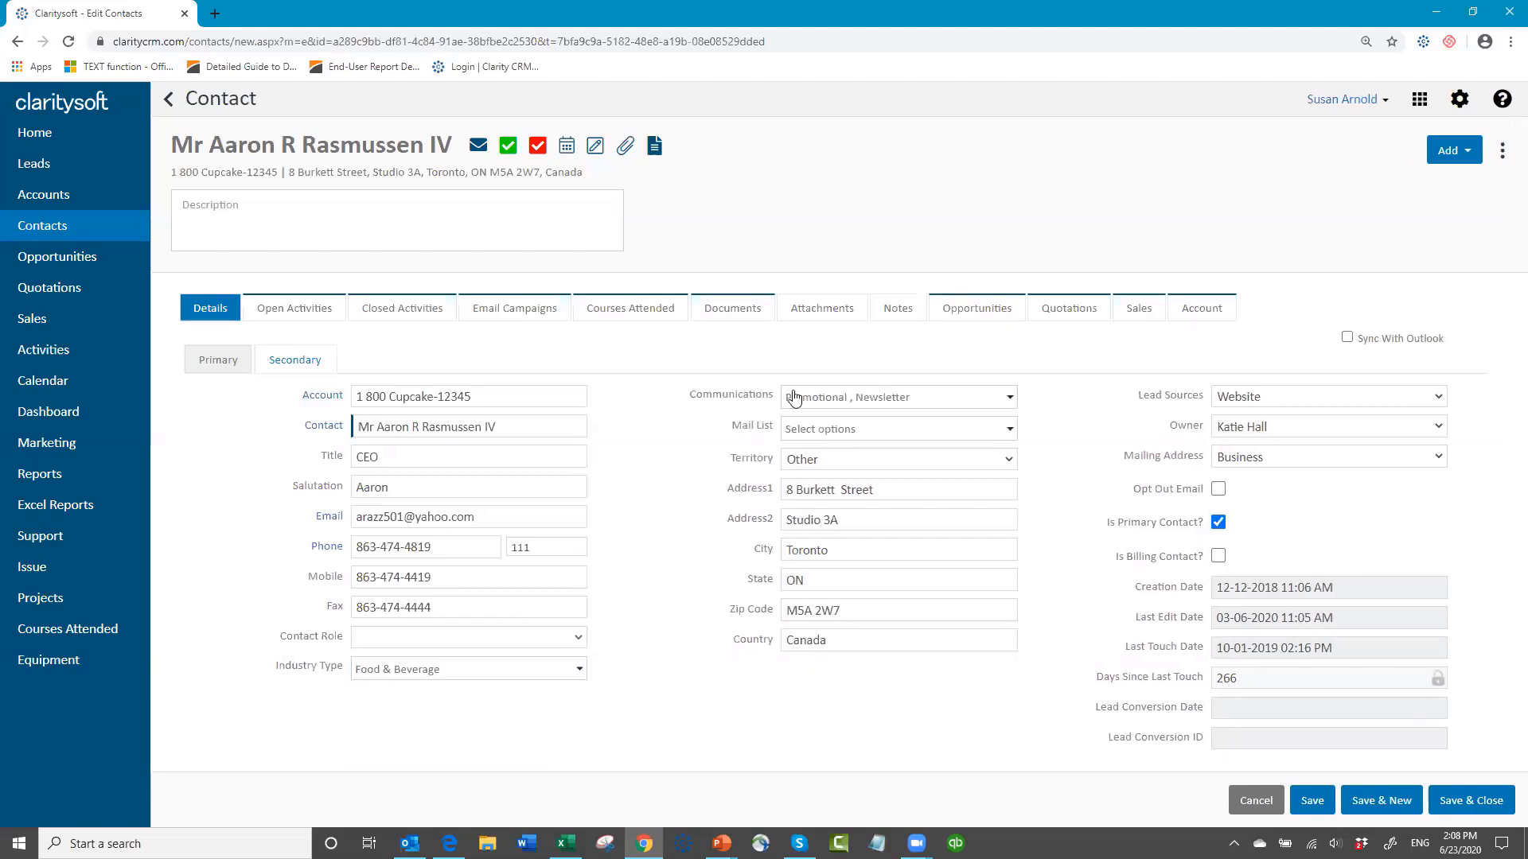
{"action": "left_click", "coordinate": [1010, 397]}
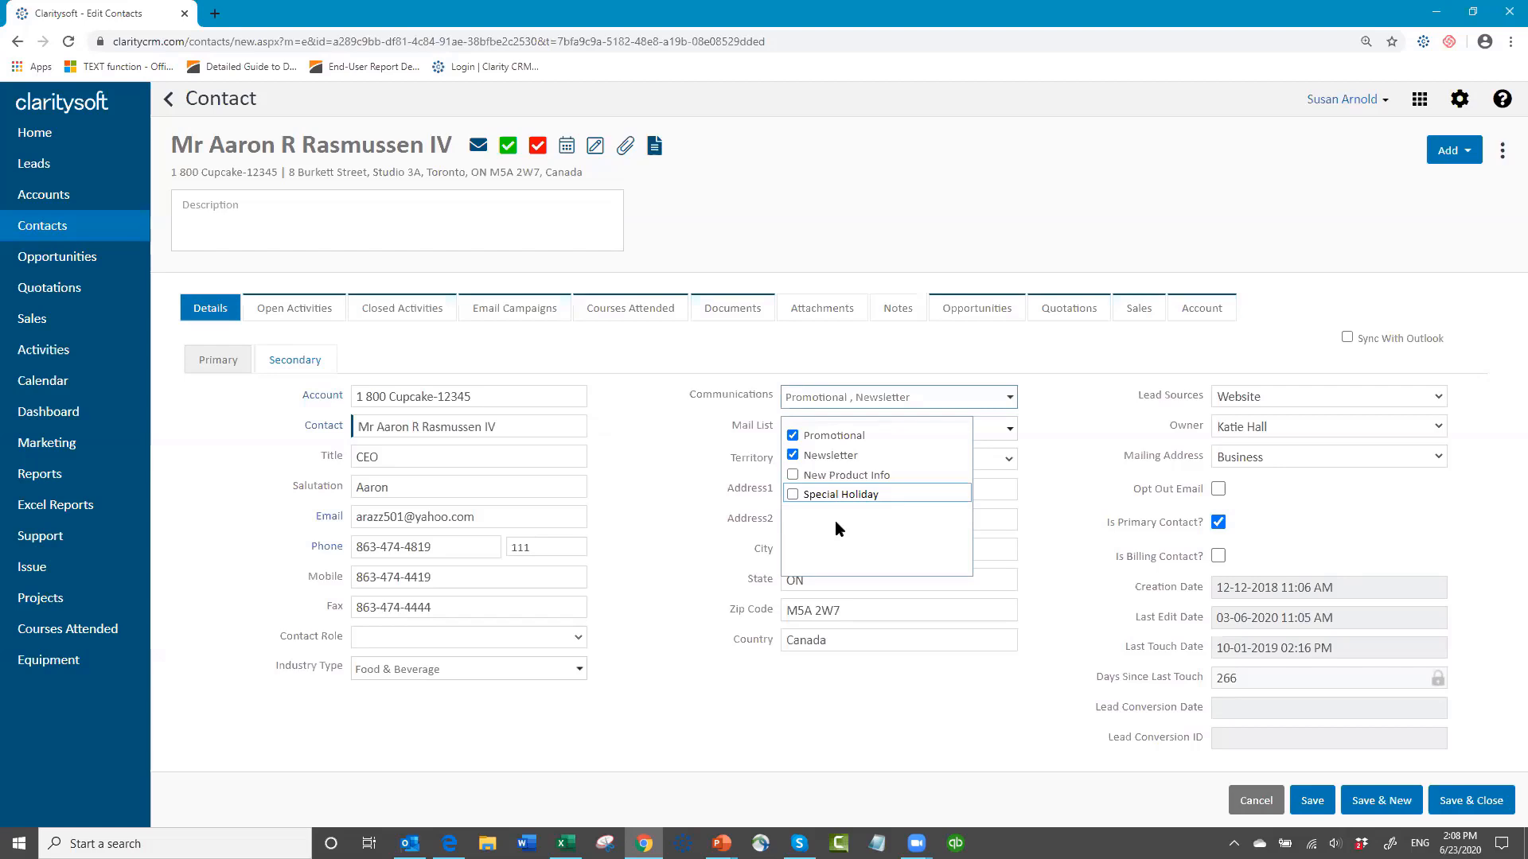
{"action": "left_click", "coordinate": [678, 450]}
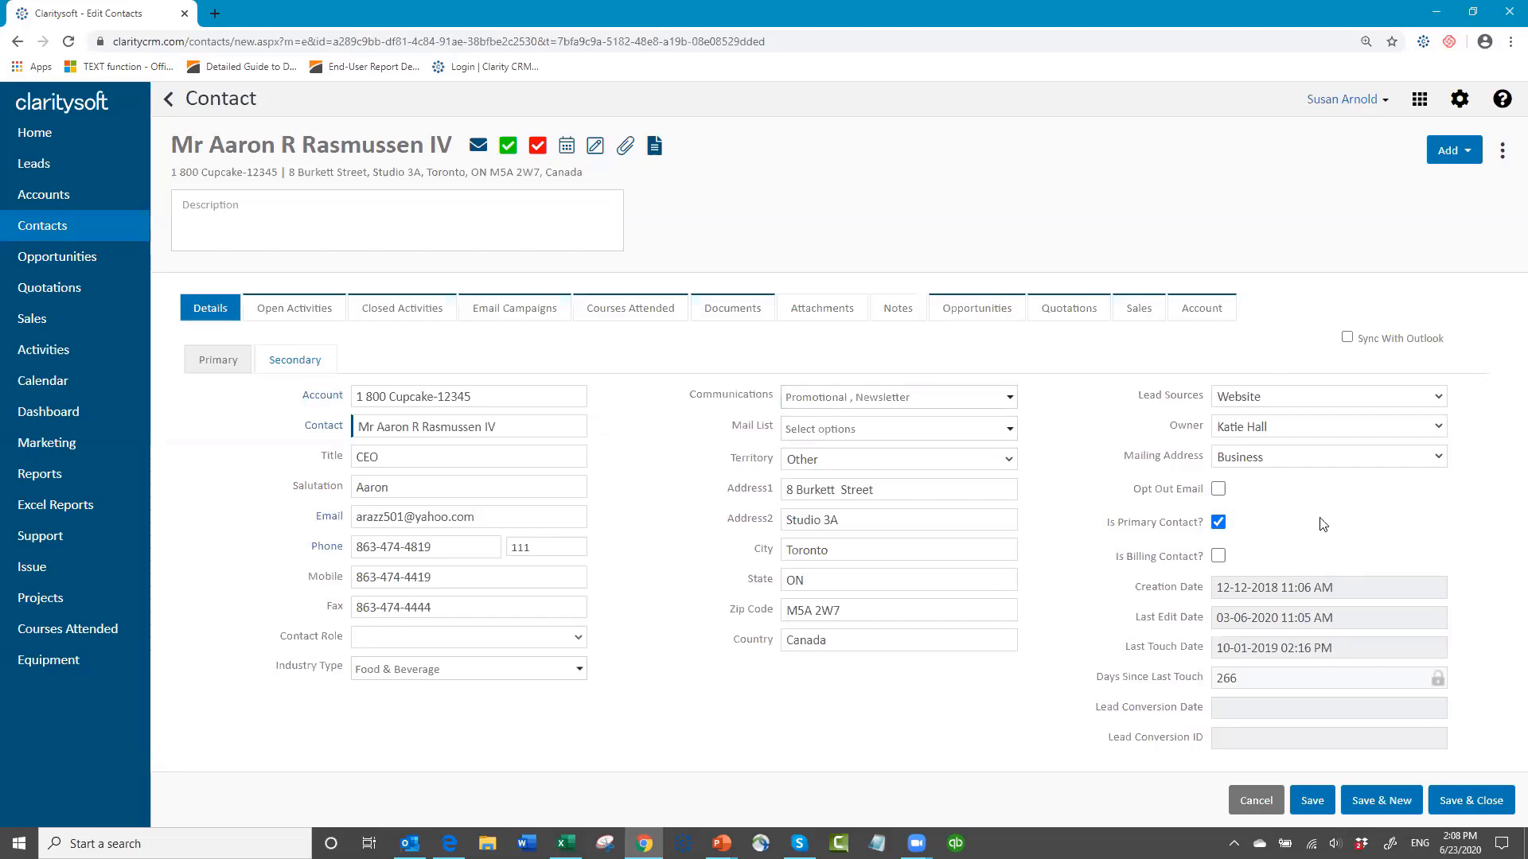
{"action": "left_click", "coordinate": [1255, 800]}
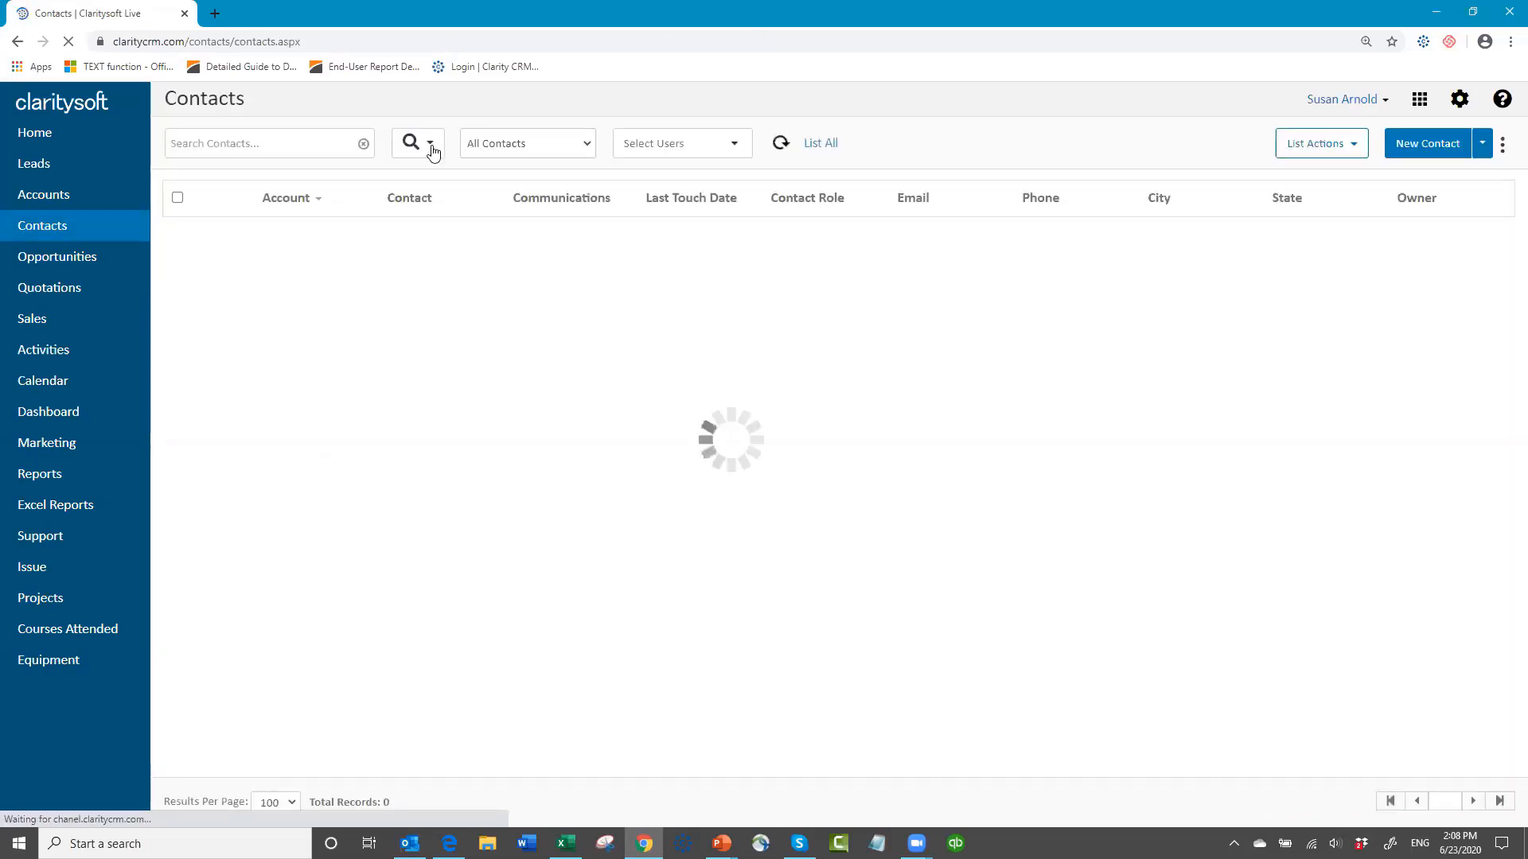
Step: Run an advanced search for contacts whose Contact Role is Purchasing
{"action": "left_click", "coordinate": [430, 147]}
{"action": "left_click", "coordinate": [444, 177]}
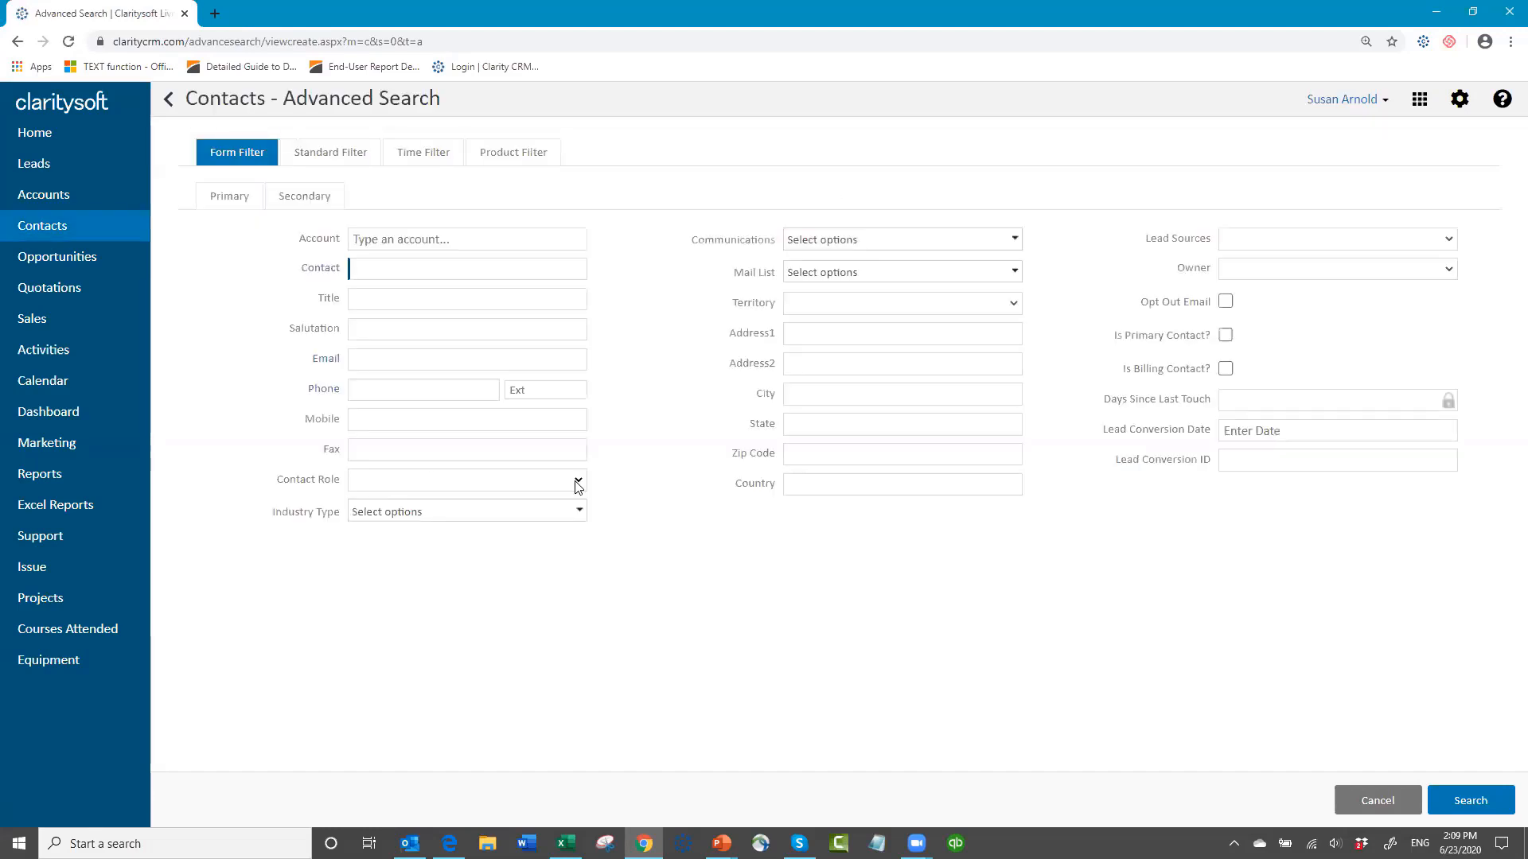
{"action": "left_click", "coordinate": [554, 483]}
{"action": "left_click", "coordinate": [447, 557]}
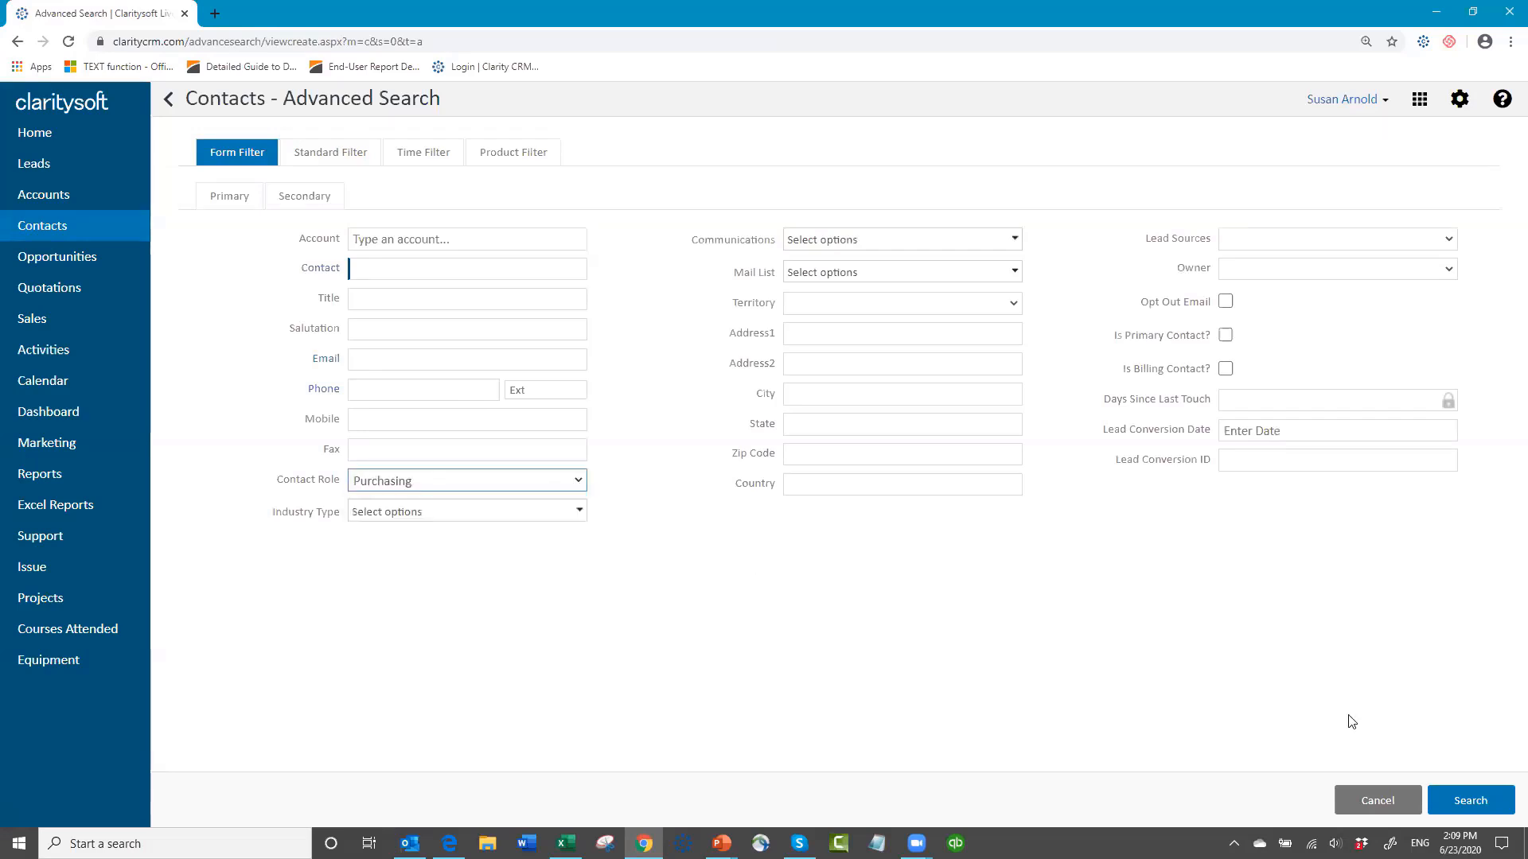
{"action": "left_click", "coordinate": [1468, 801]}
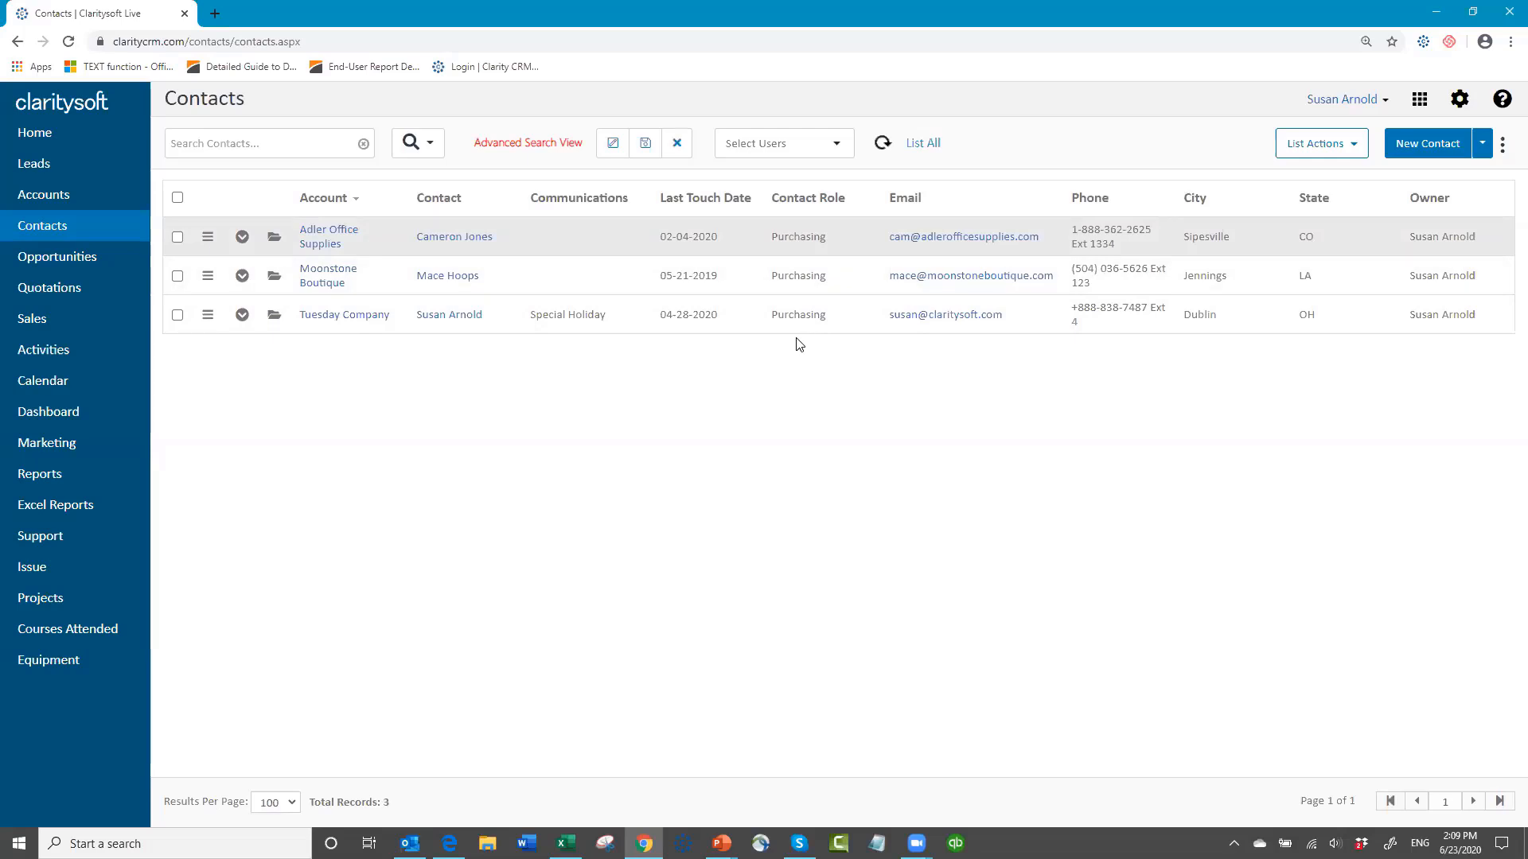
Step: Review the default column settings of the contact list without applying changes
{"action": "left_click", "coordinate": [1503, 150]}
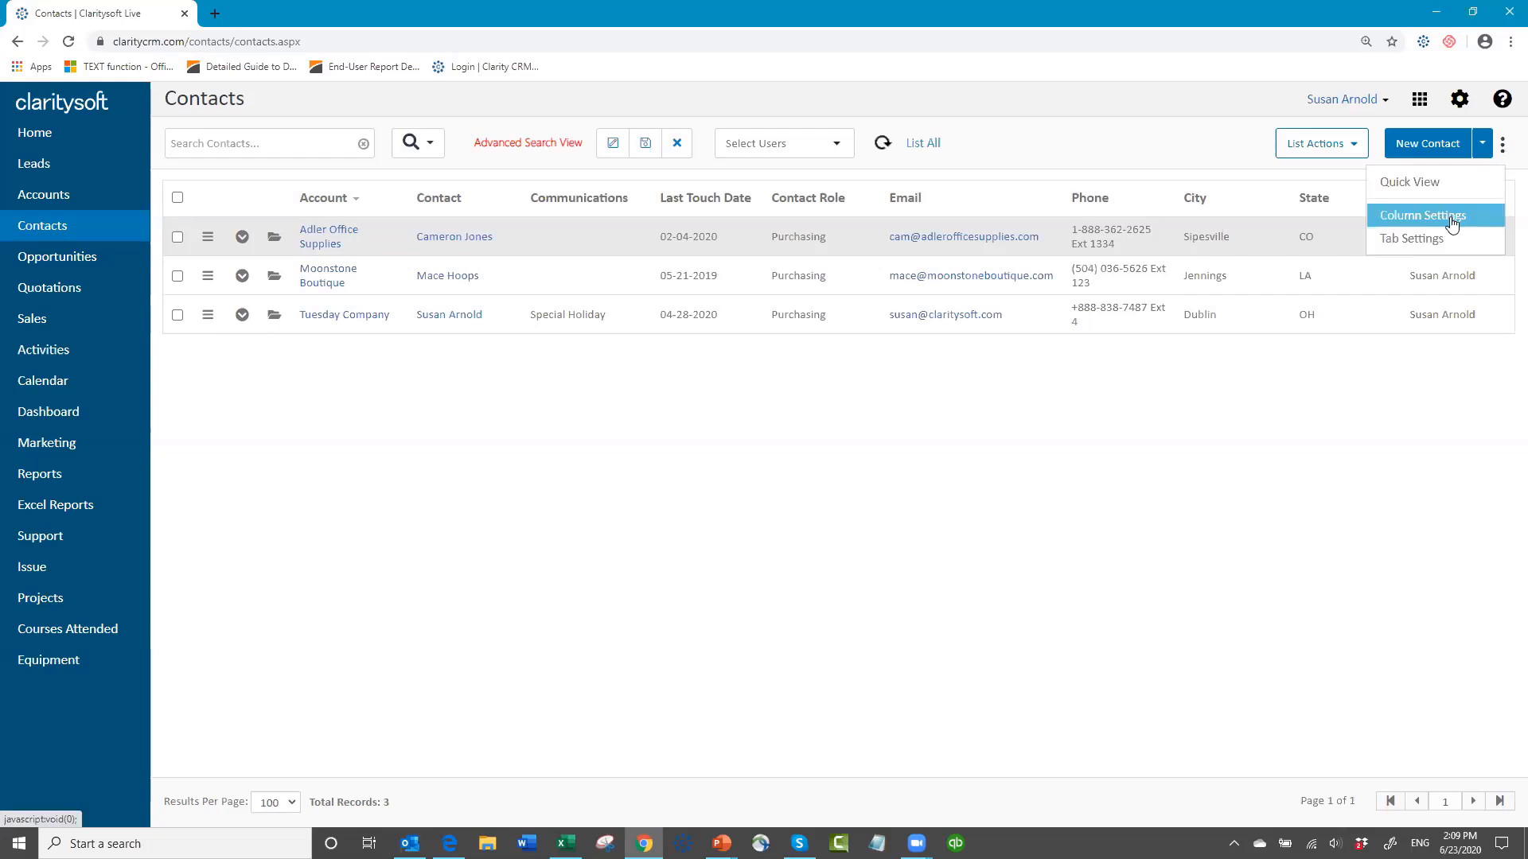
{"action": "left_click", "coordinate": [1451, 219]}
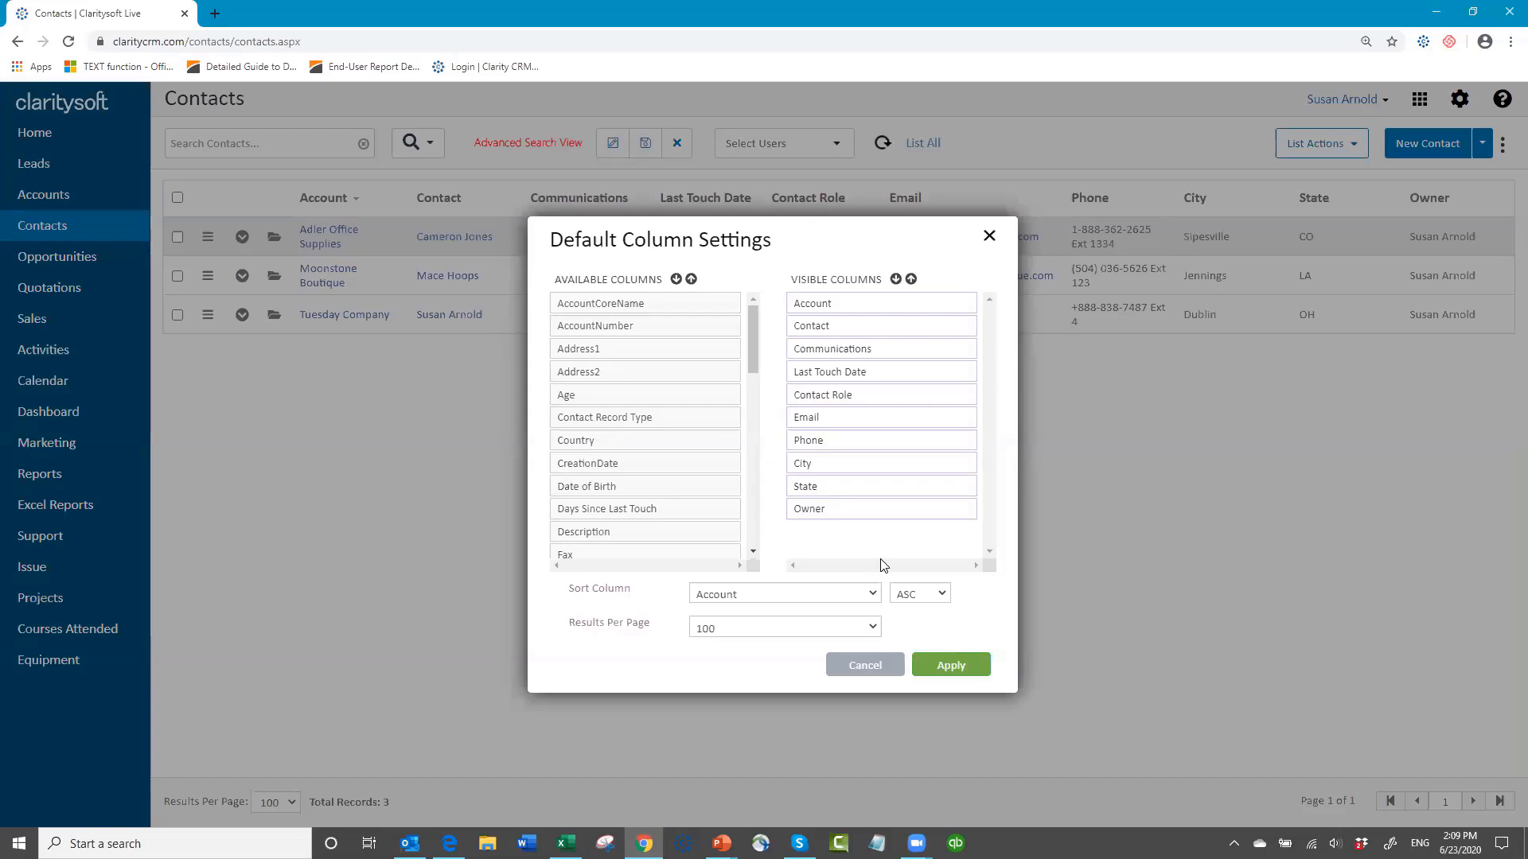
{"action": "left_click", "coordinate": [875, 667]}
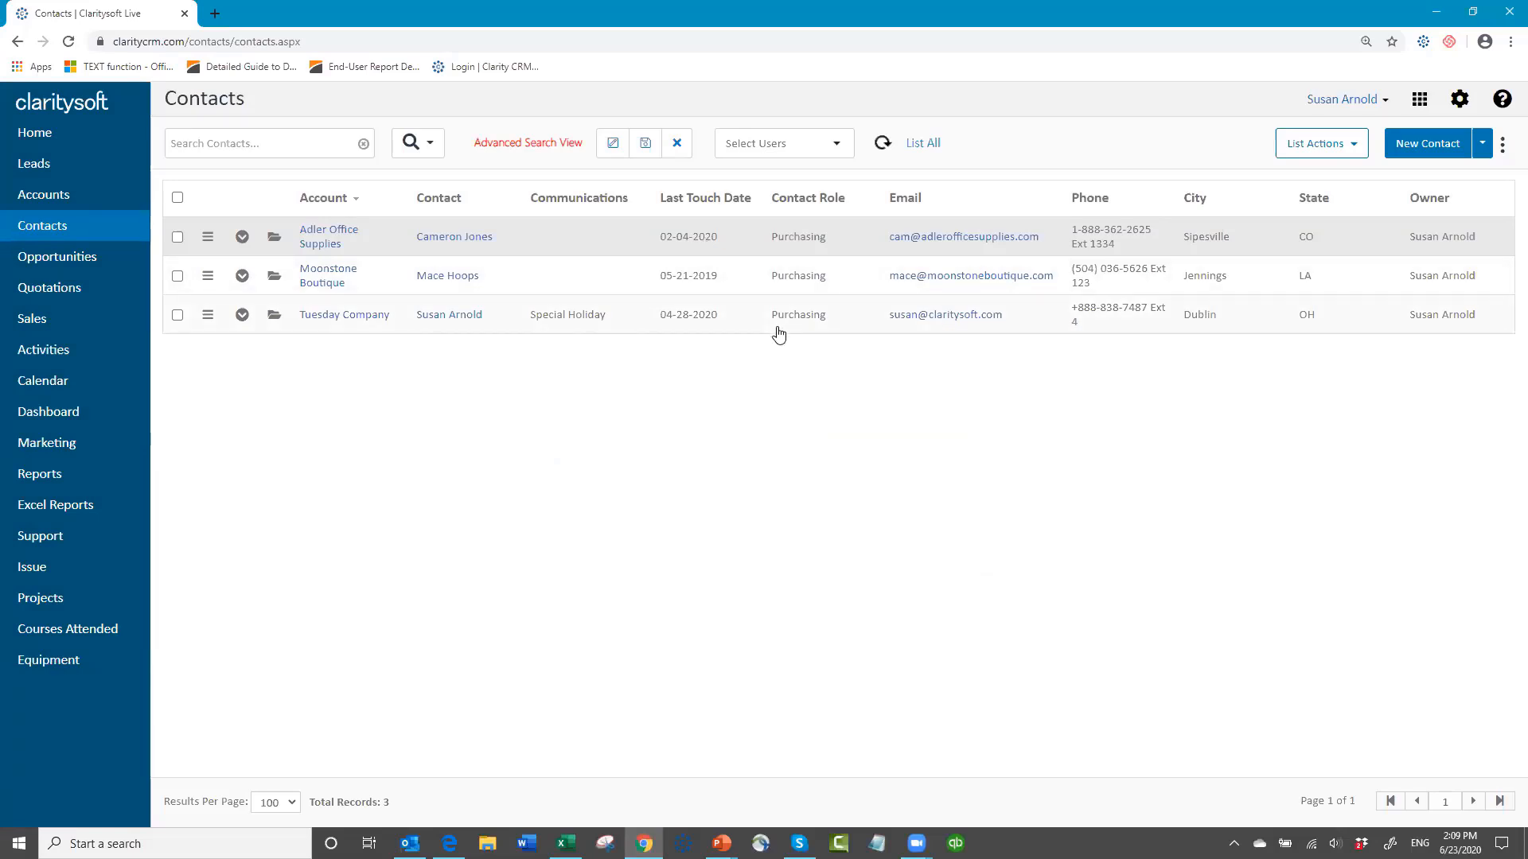
Step: Select all contacts in the search results and start an email to all filtered records
{"action": "left_click", "coordinate": [177, 198]}
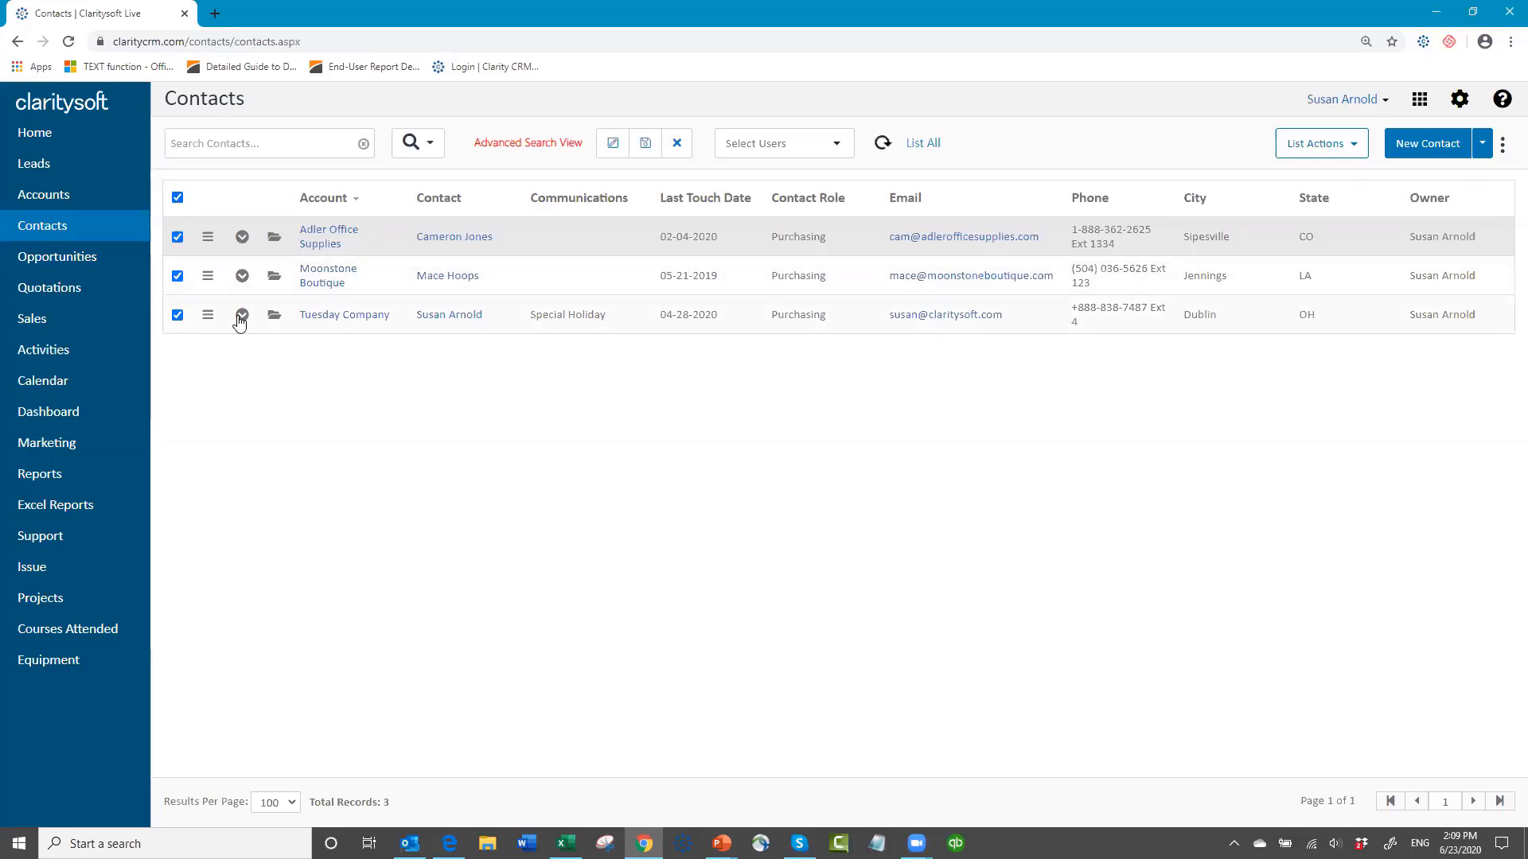
{"action": "left_click", "coordinate": [1355, 149]}
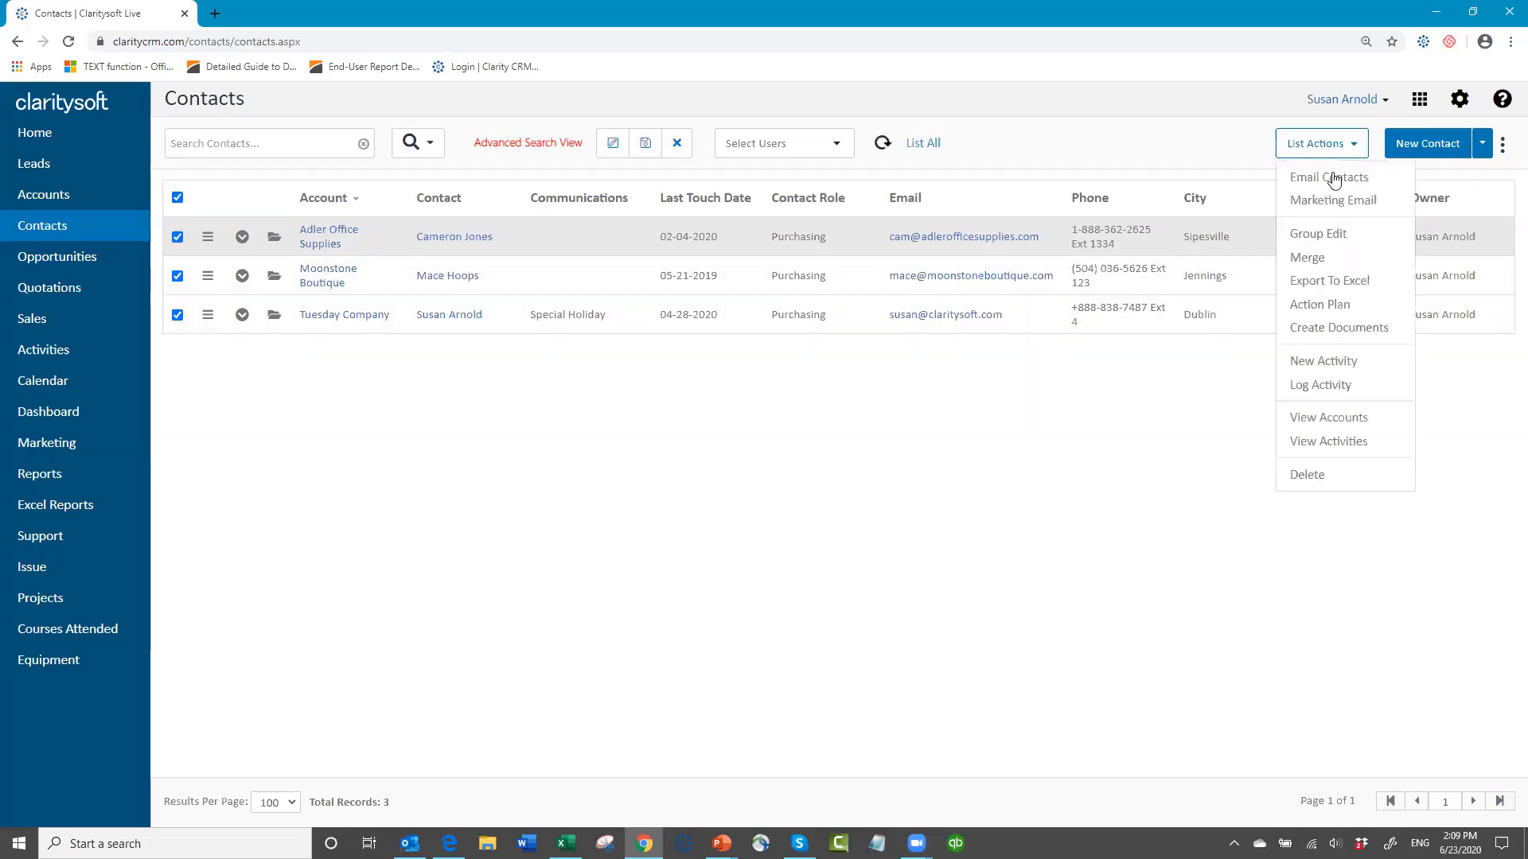
{"action": "left_click", "coordinate": [1329, 176]}
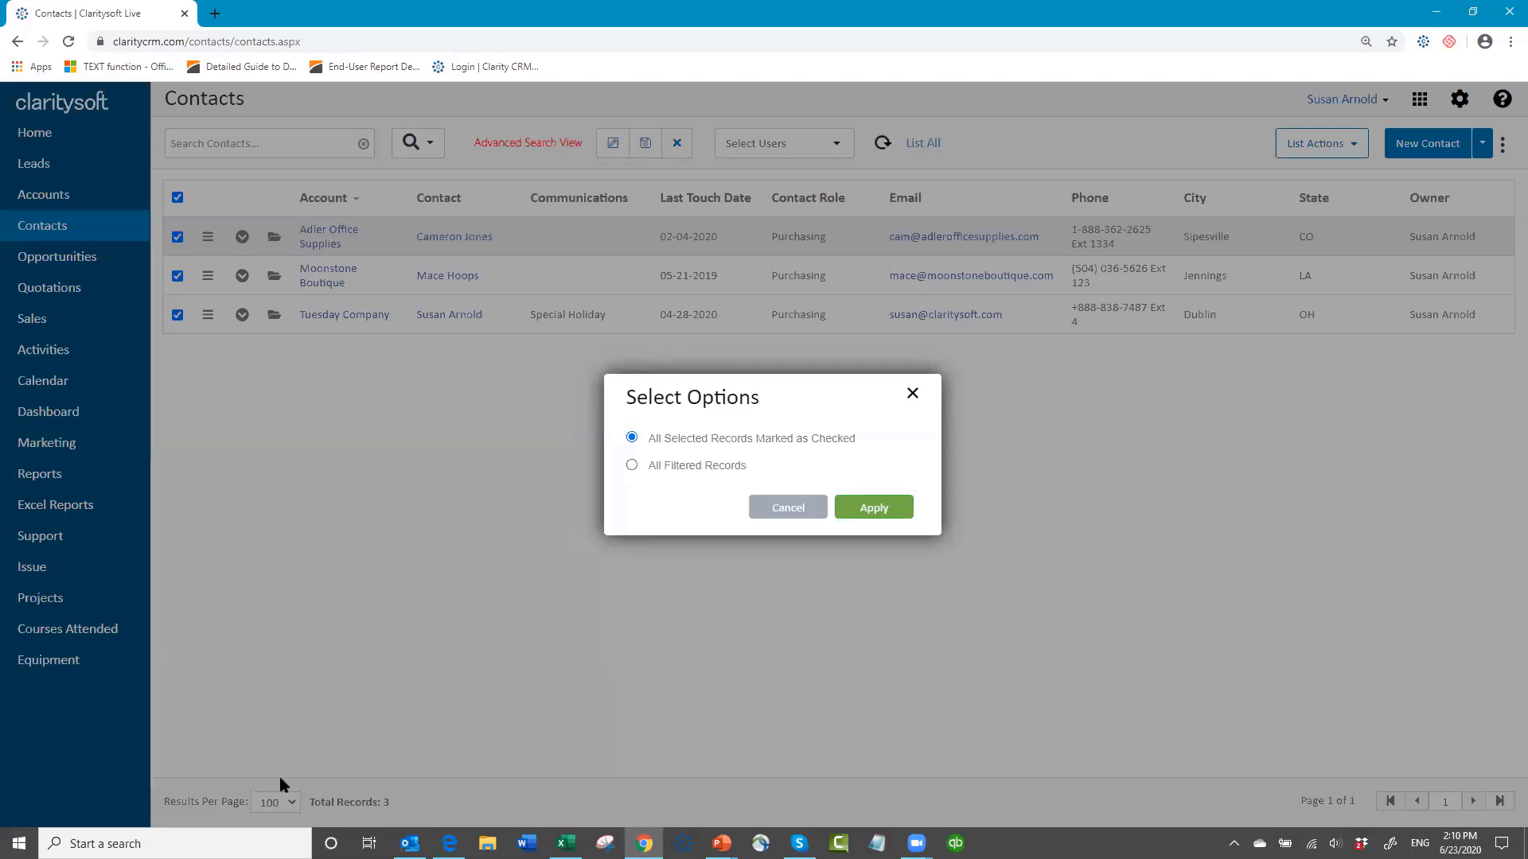
{"action": "left_click", "coordinate": [632, 466]}
{"action": "left_click", "coordinate": [867, 512]}
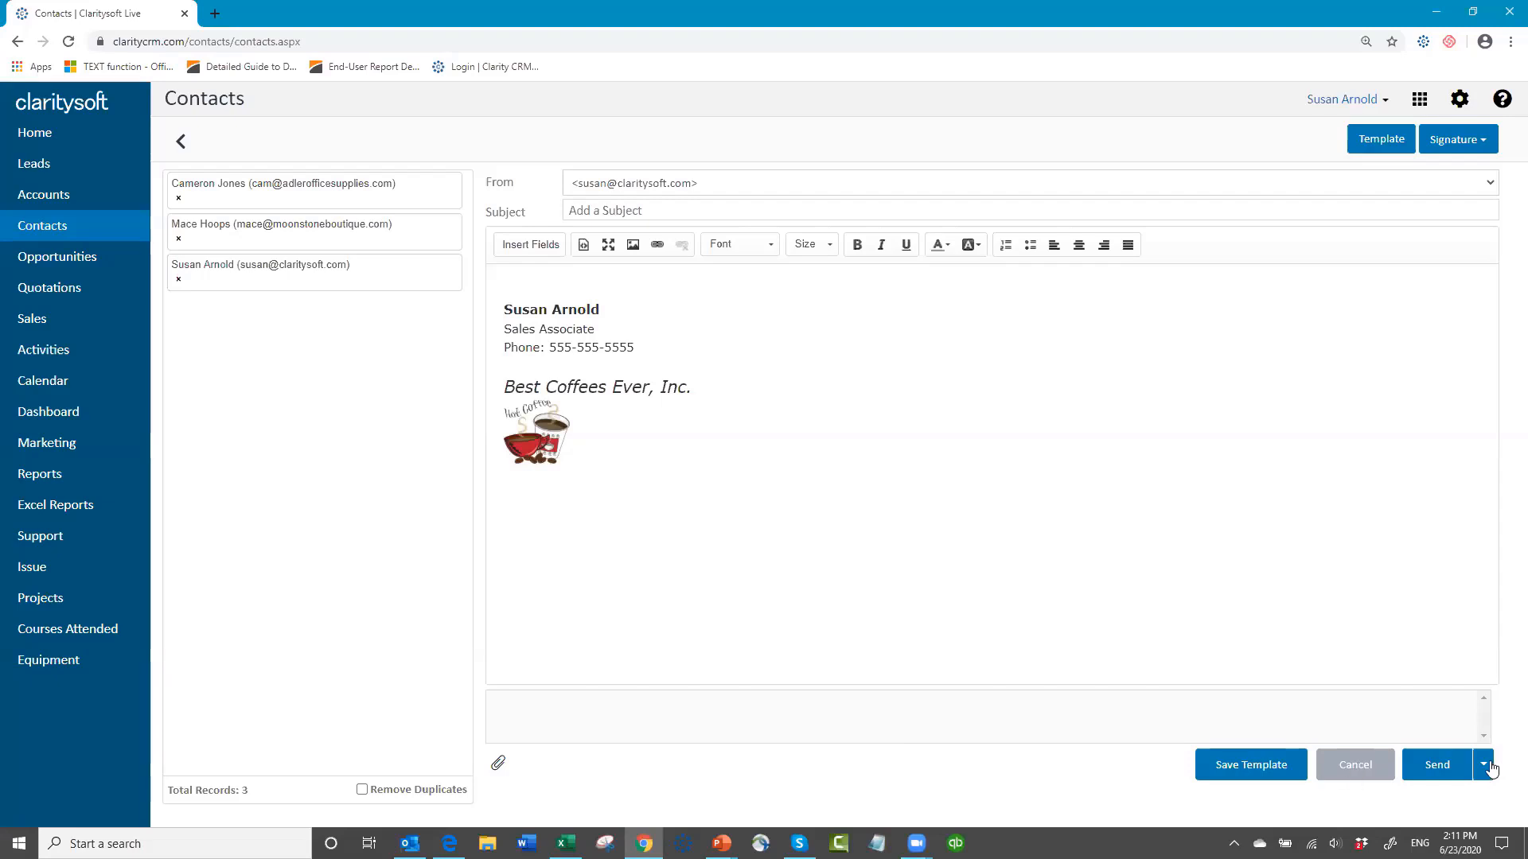
Step: Remove the first two recipients from the email and set its subject to "This is a list action email"
{"action": "left_click", "coordinate": [179, 239]}
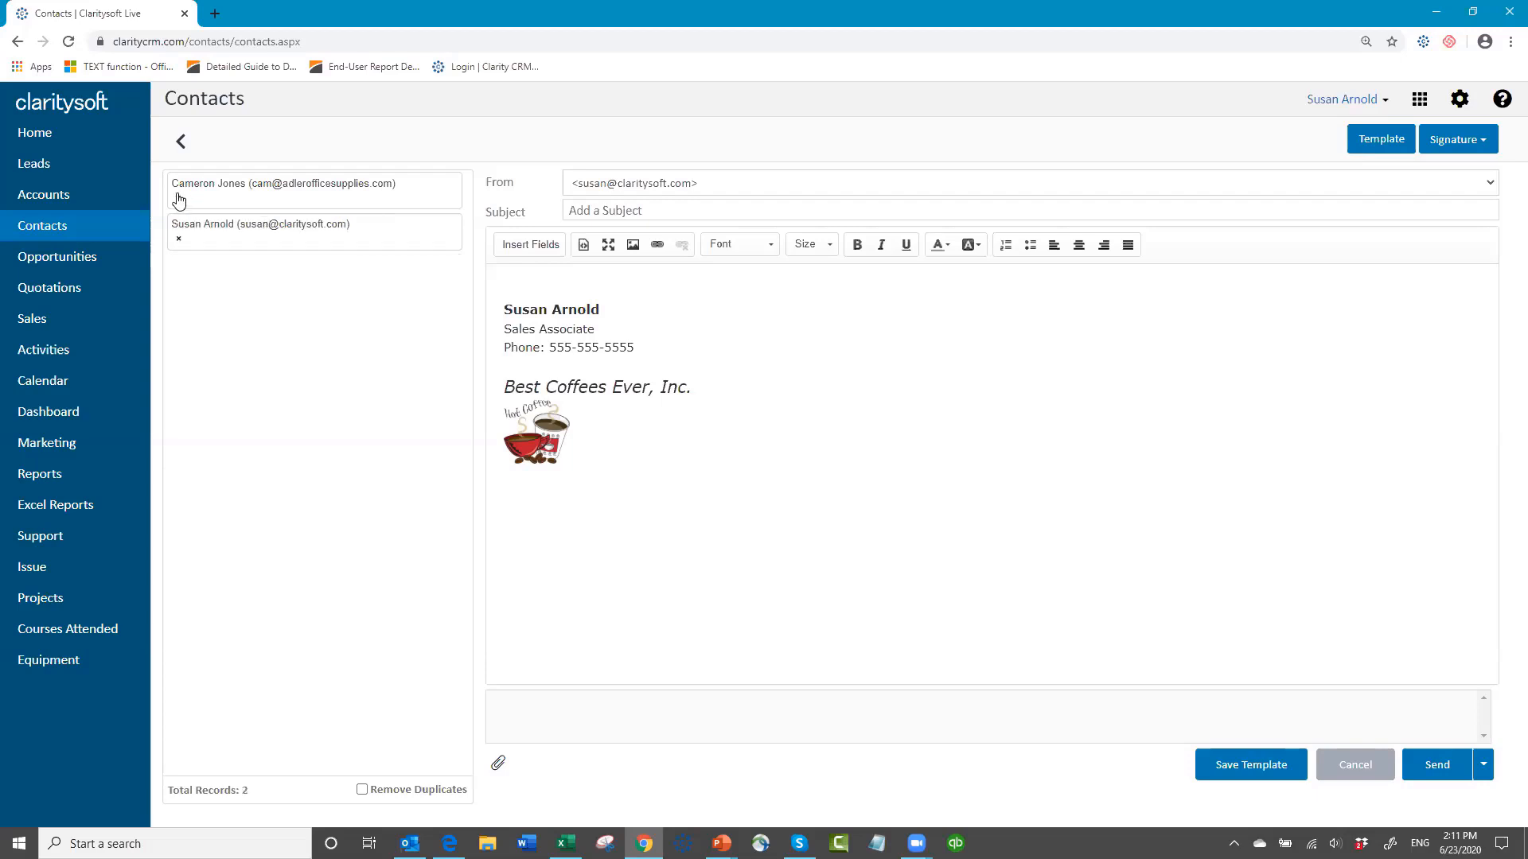
{"action": "left_click", "coordinate": [179, 199]}
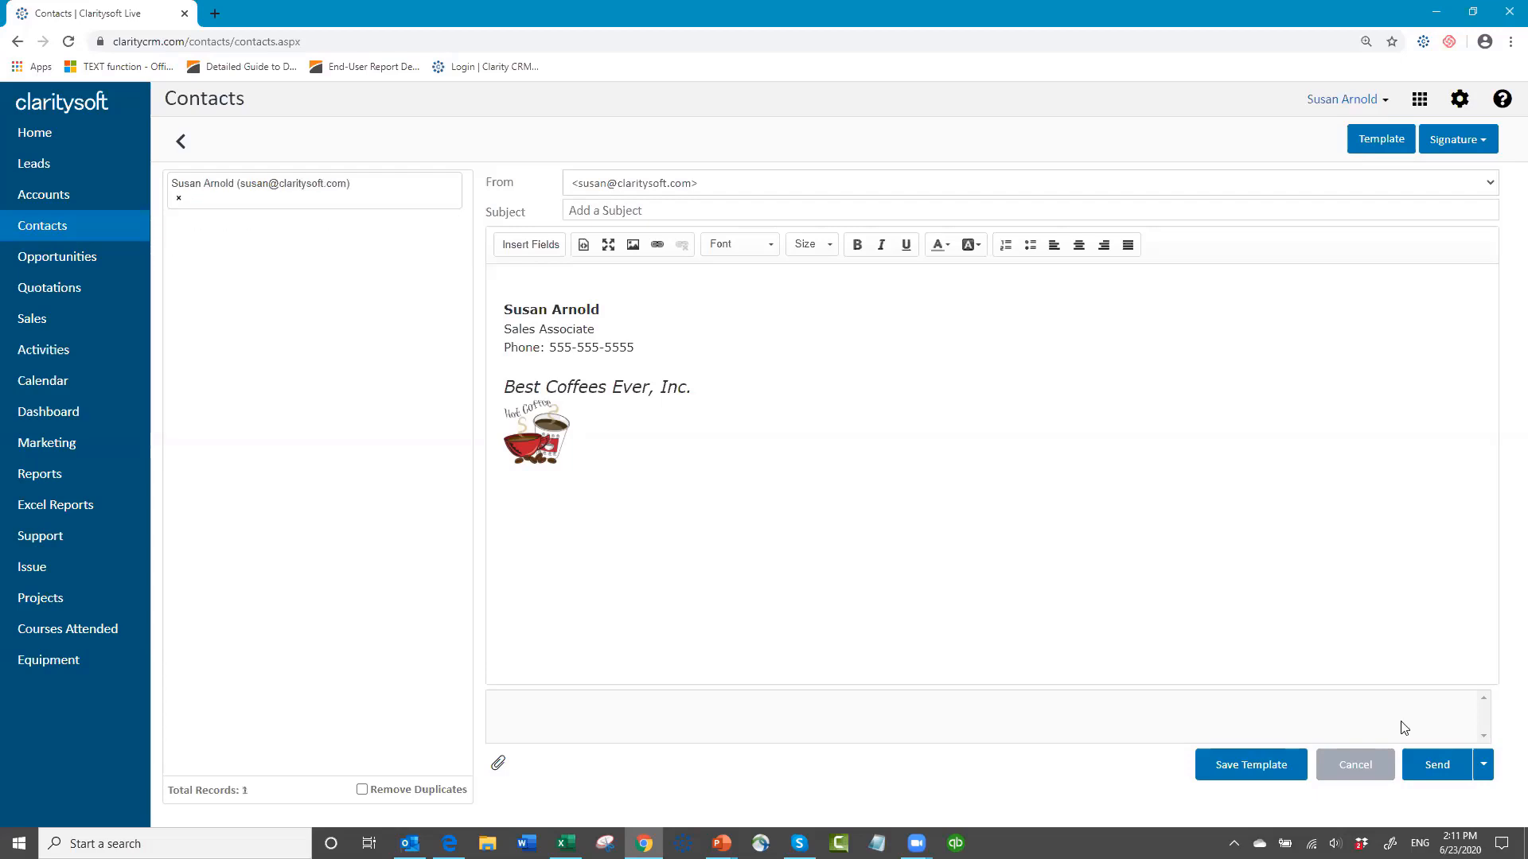
{"action": "left_click", "coordinate": [679, 211]}
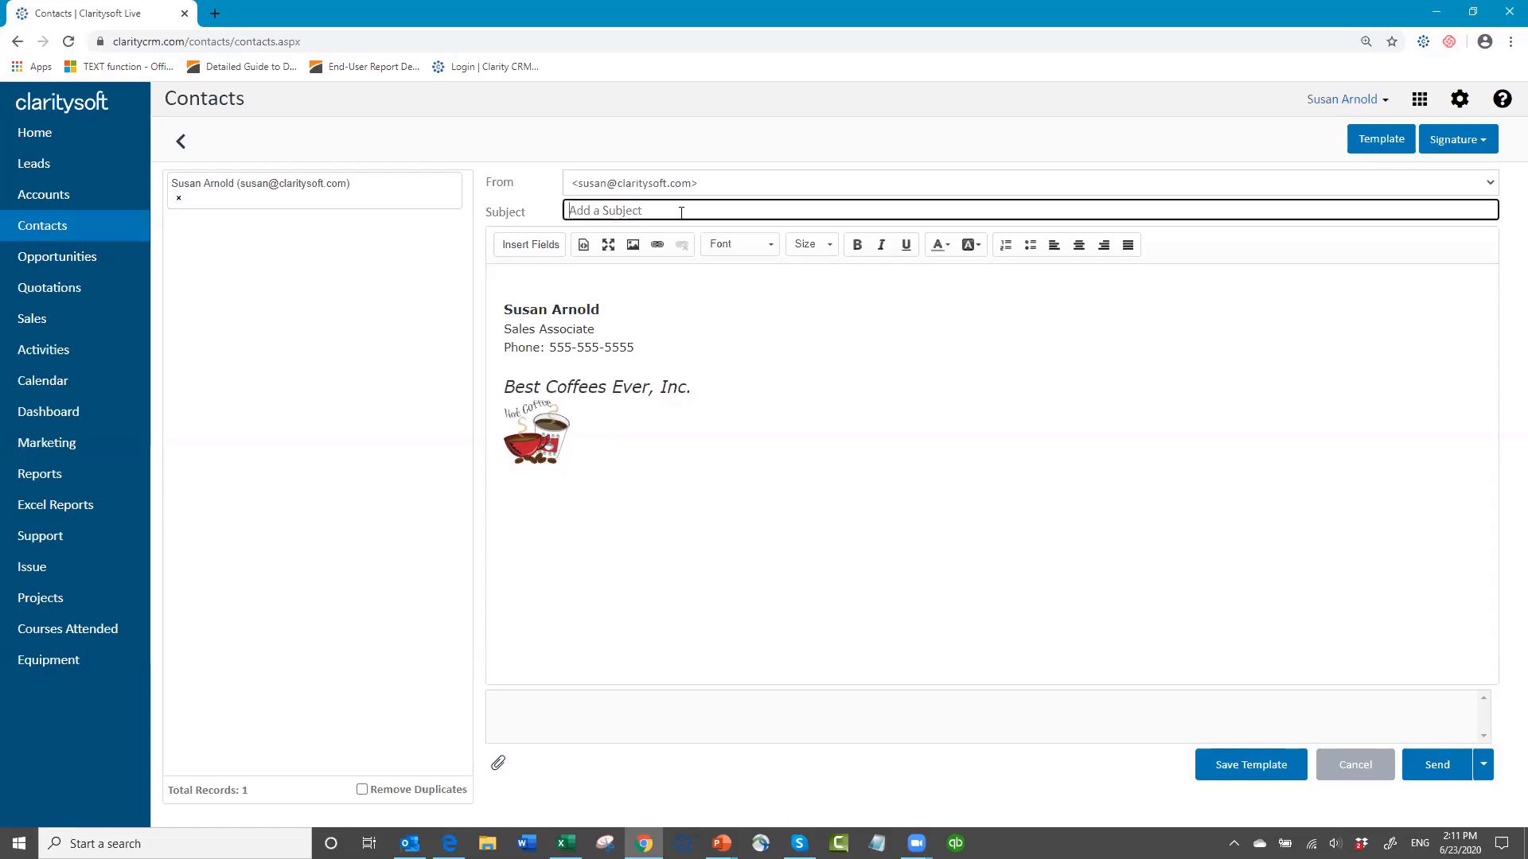
{"action": "type", "text": "This is a list action email"}
Step: Start the email body above the signature with "Hello" followed by the First Name merge field
{"action": "left_click", "coordinate": [531, 275]}
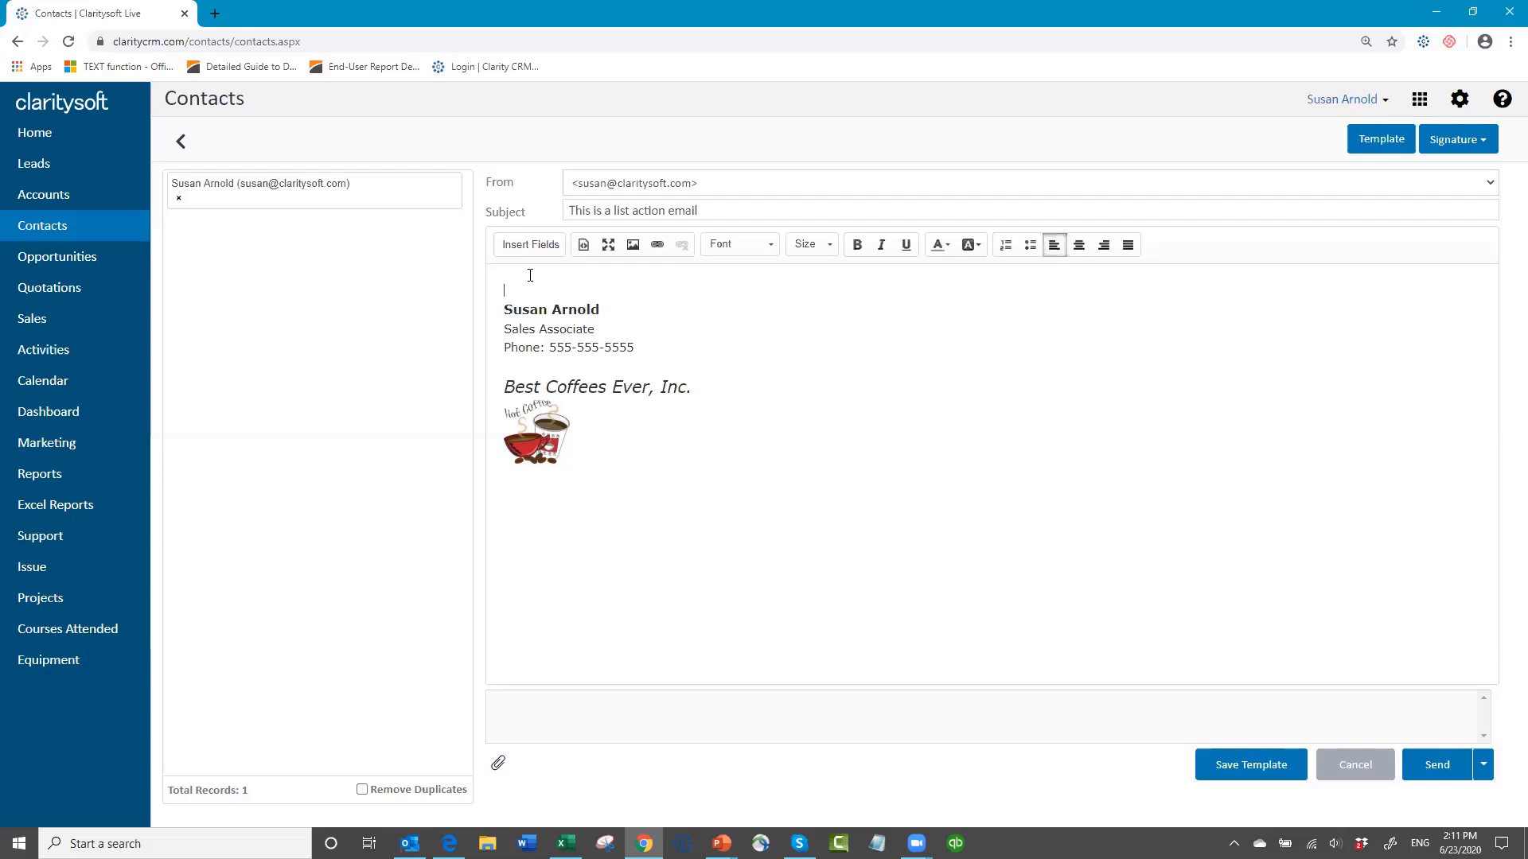
{"action": "key", "text": "Return"}
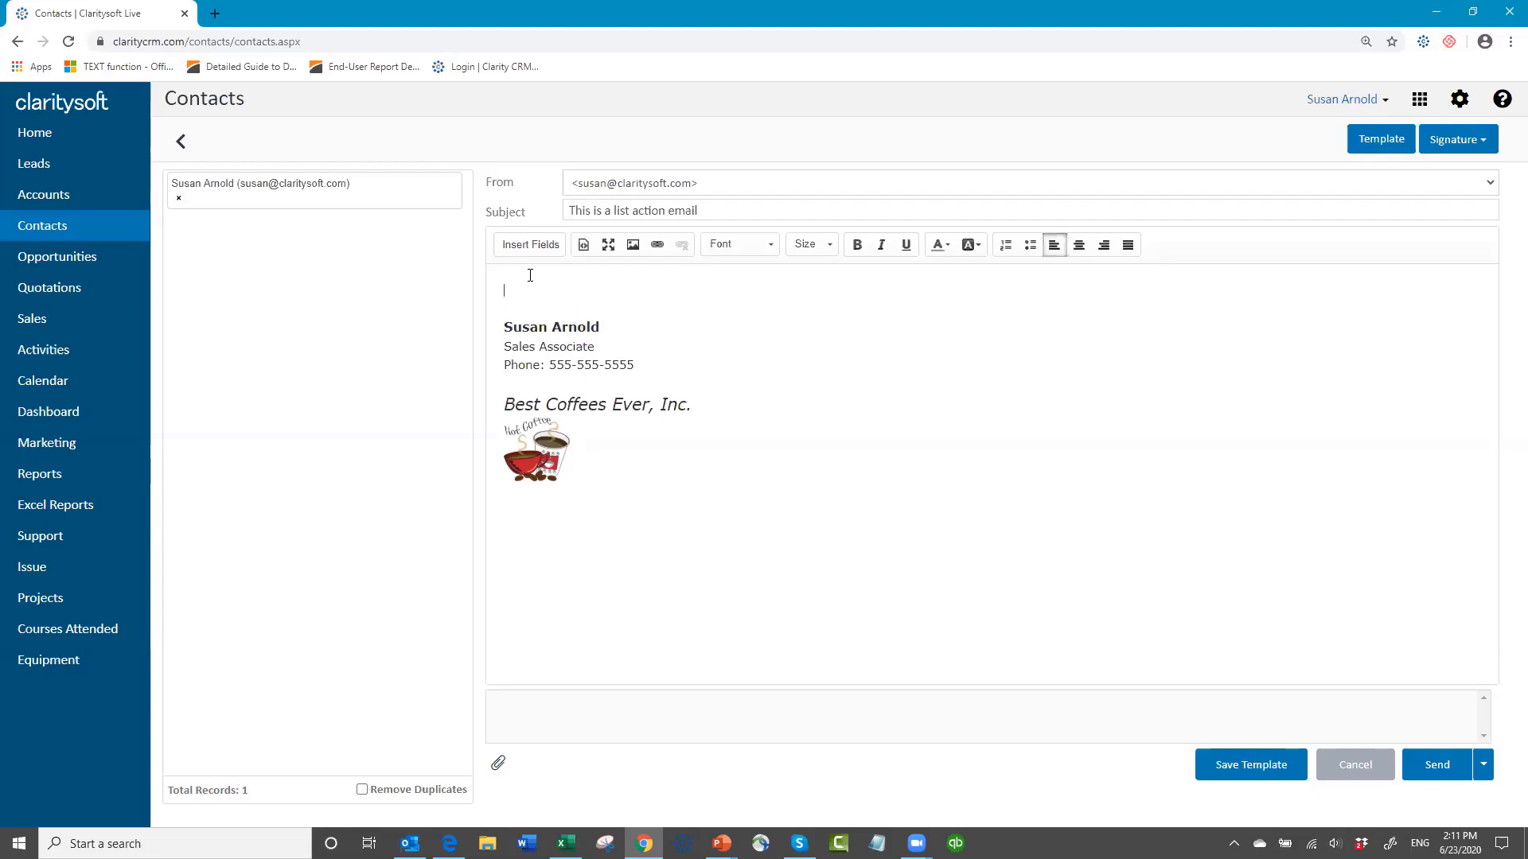
{"action": "type", "text": "Hello"}
{"action": "left_click", "coordinate": [532, 244]}
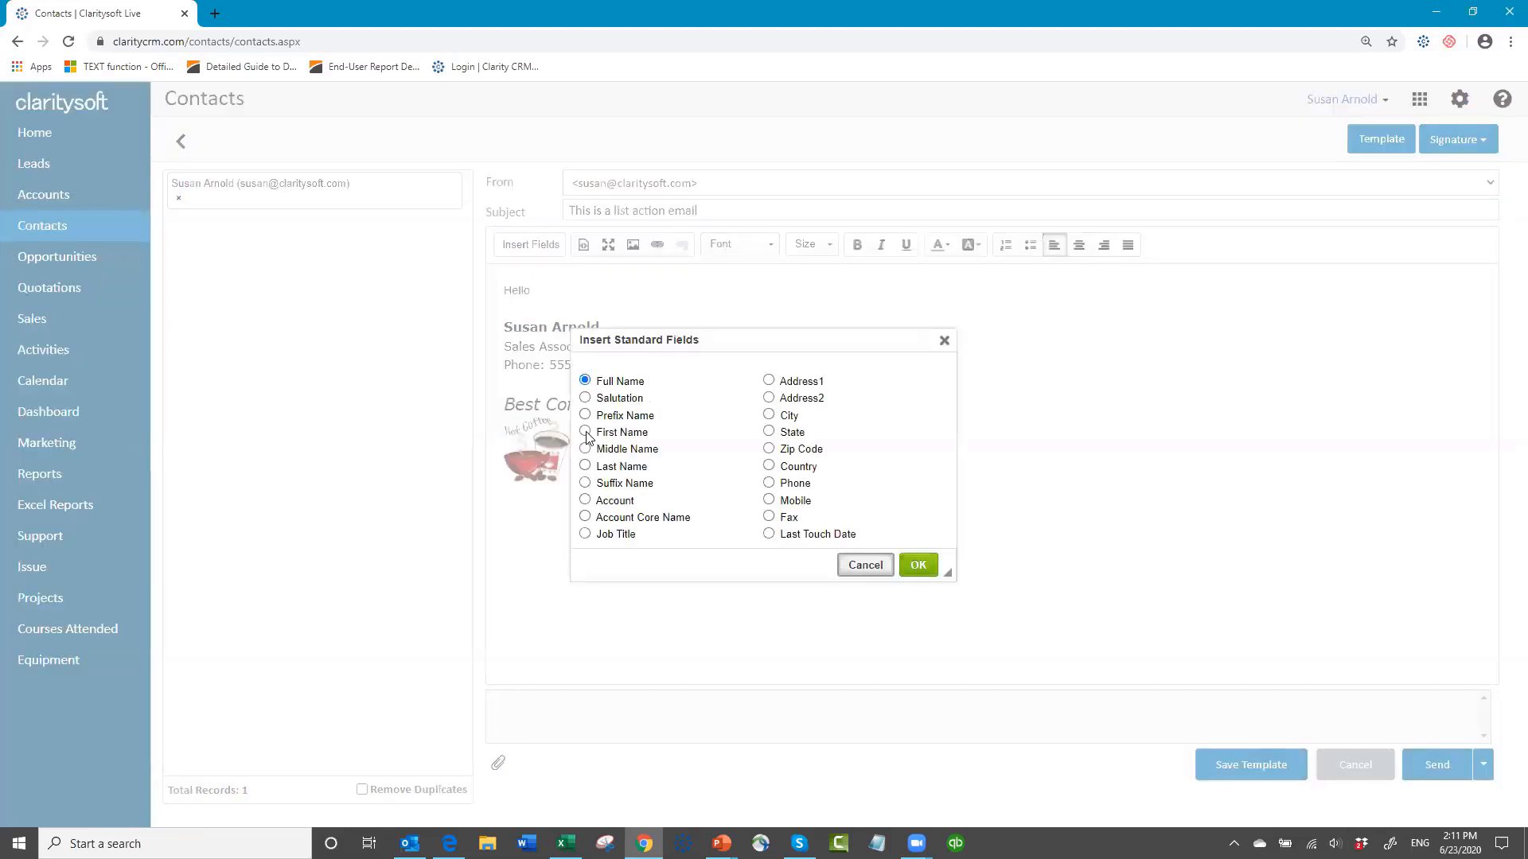
{"action": "left_click", "coordinate": [586, 432]}
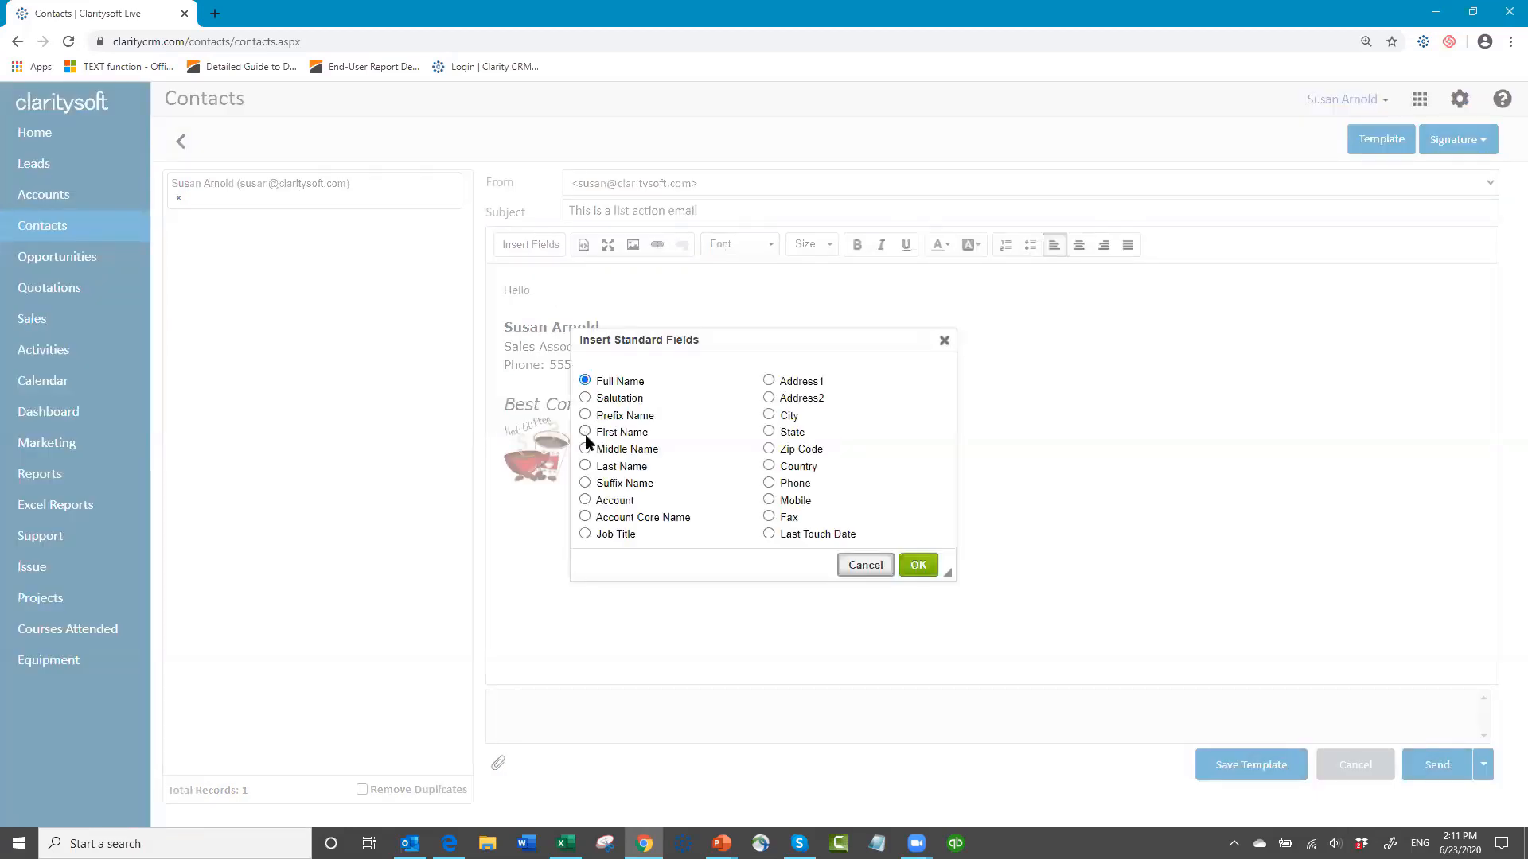
{"action": "left_click", "coordinate": [919, 565]}
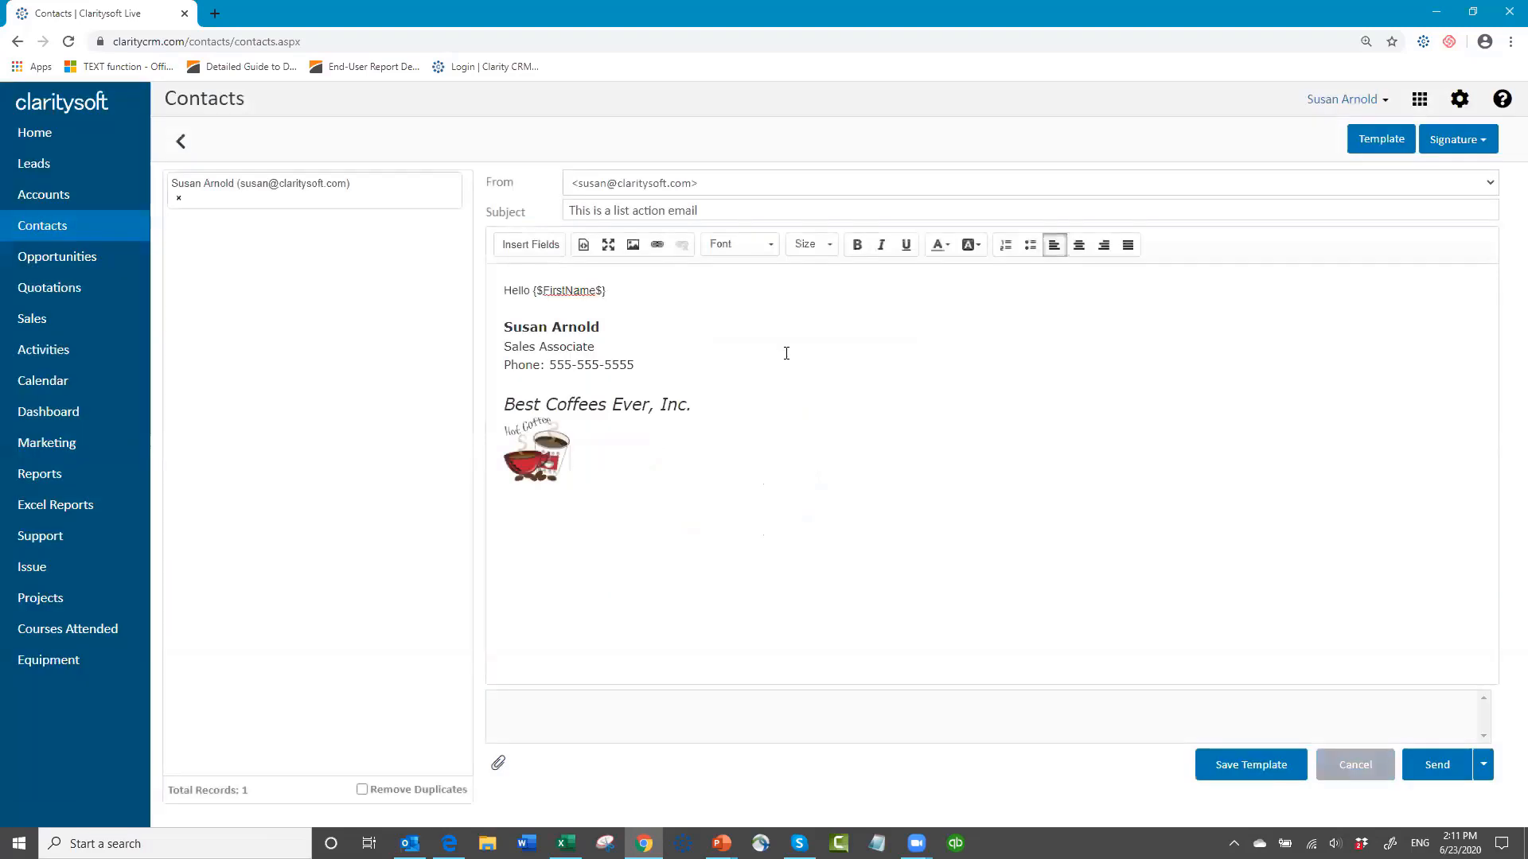
Step: Add the line "This is an email being sent as a list action" below the greeting and send the email
{"action": "key", "text": "Return"}
{"action": "type", "text": "Thsi"}
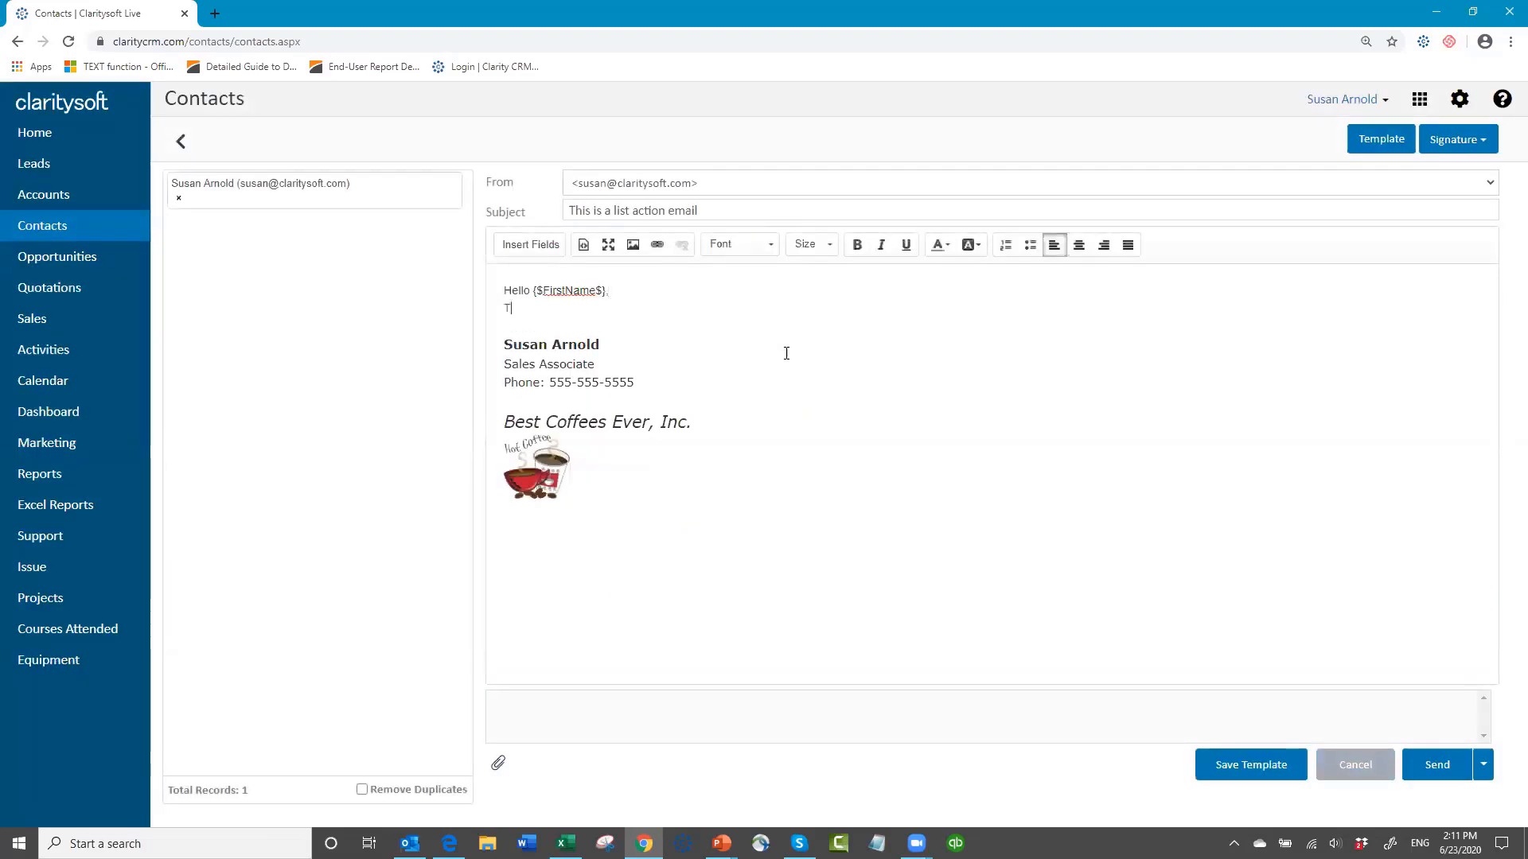
{"action": "key", "text": "BackSpace"}
{"action": "key", "text": "BackSpace"}
{"action": "type", "text": "is is an email being sent as a"}
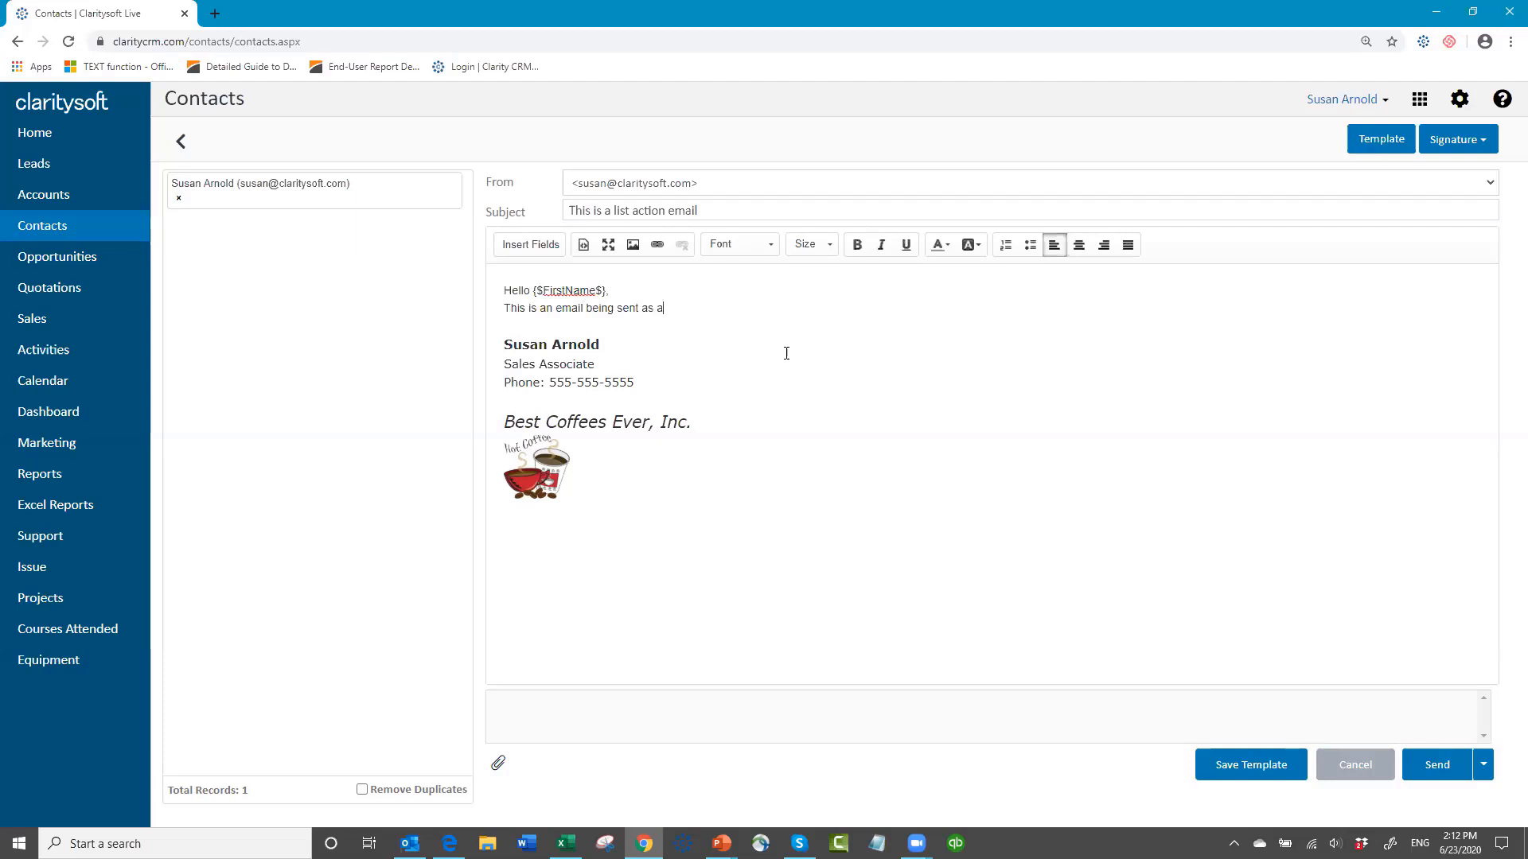
{"action": "type", "text": " list action"}
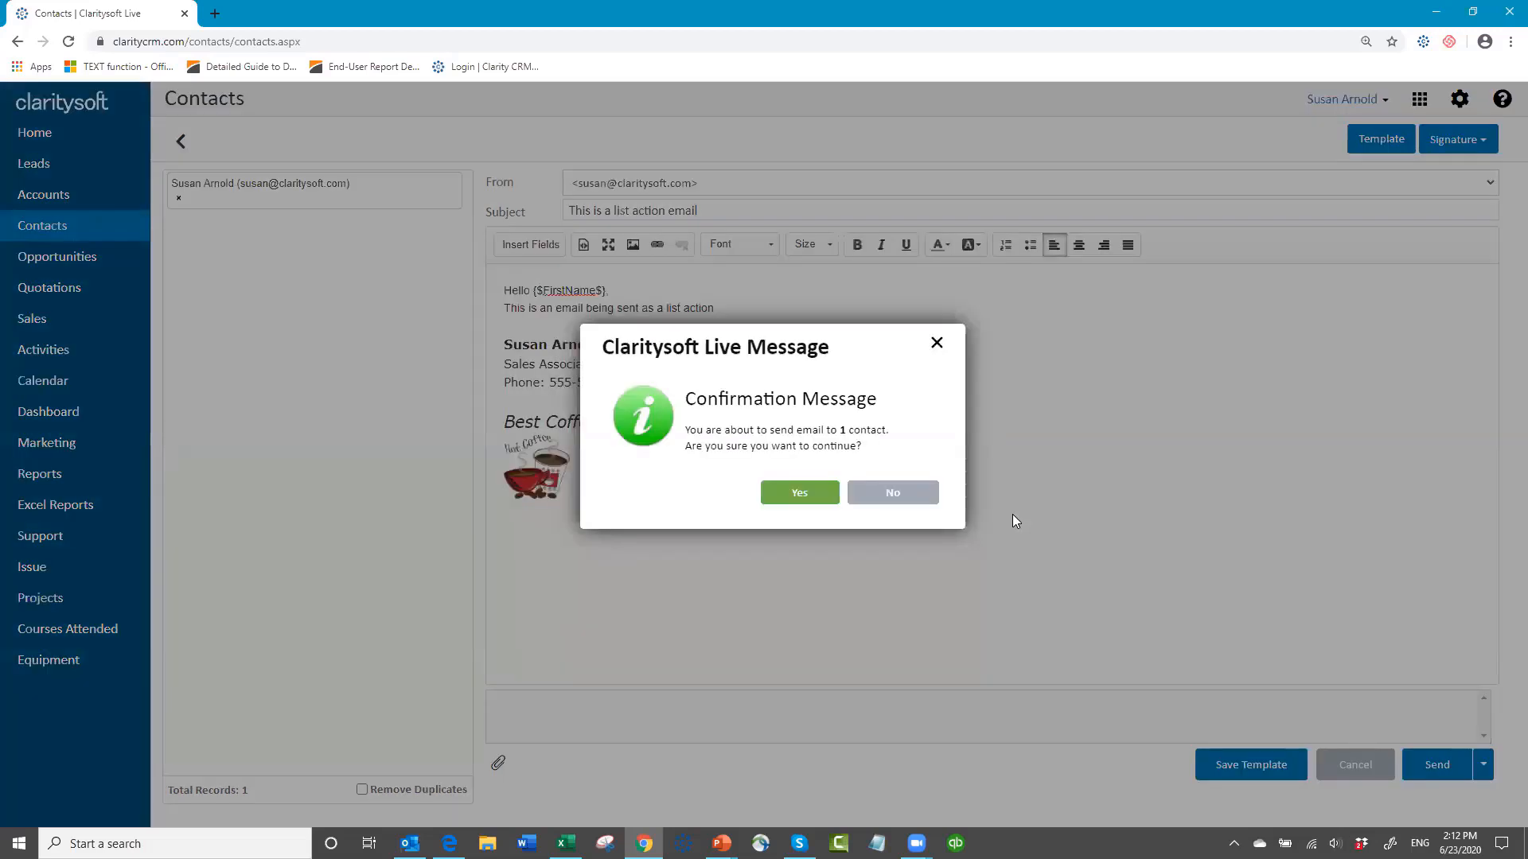
{"action": "left_click", "coordinate": [802, 495]}
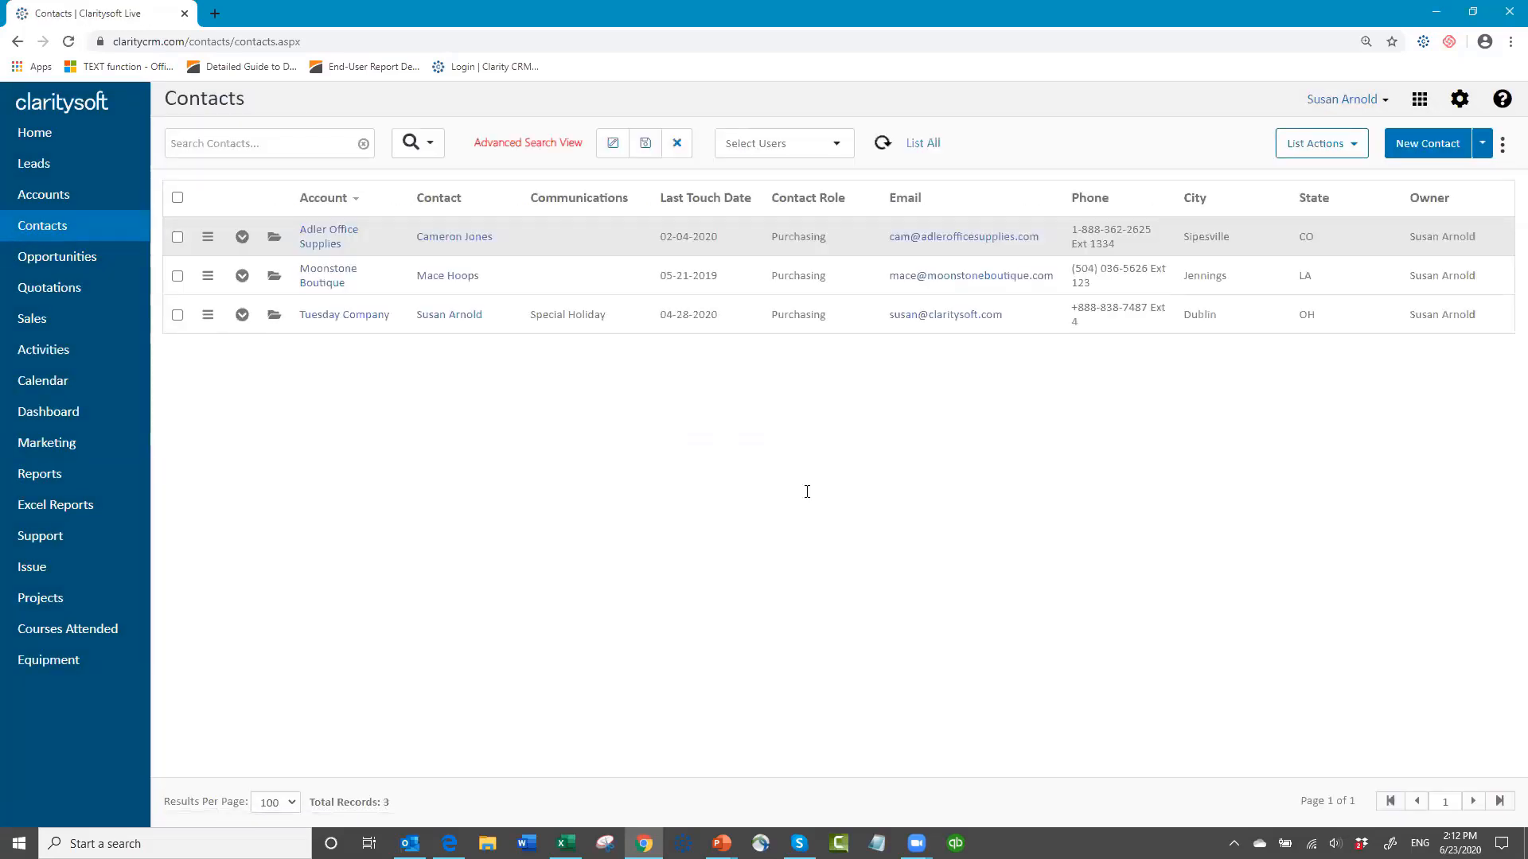
Step: Clear the advanced search on the contact list and open the Accounts list
{"action": "left_click", "coordinate": [677, 151]}
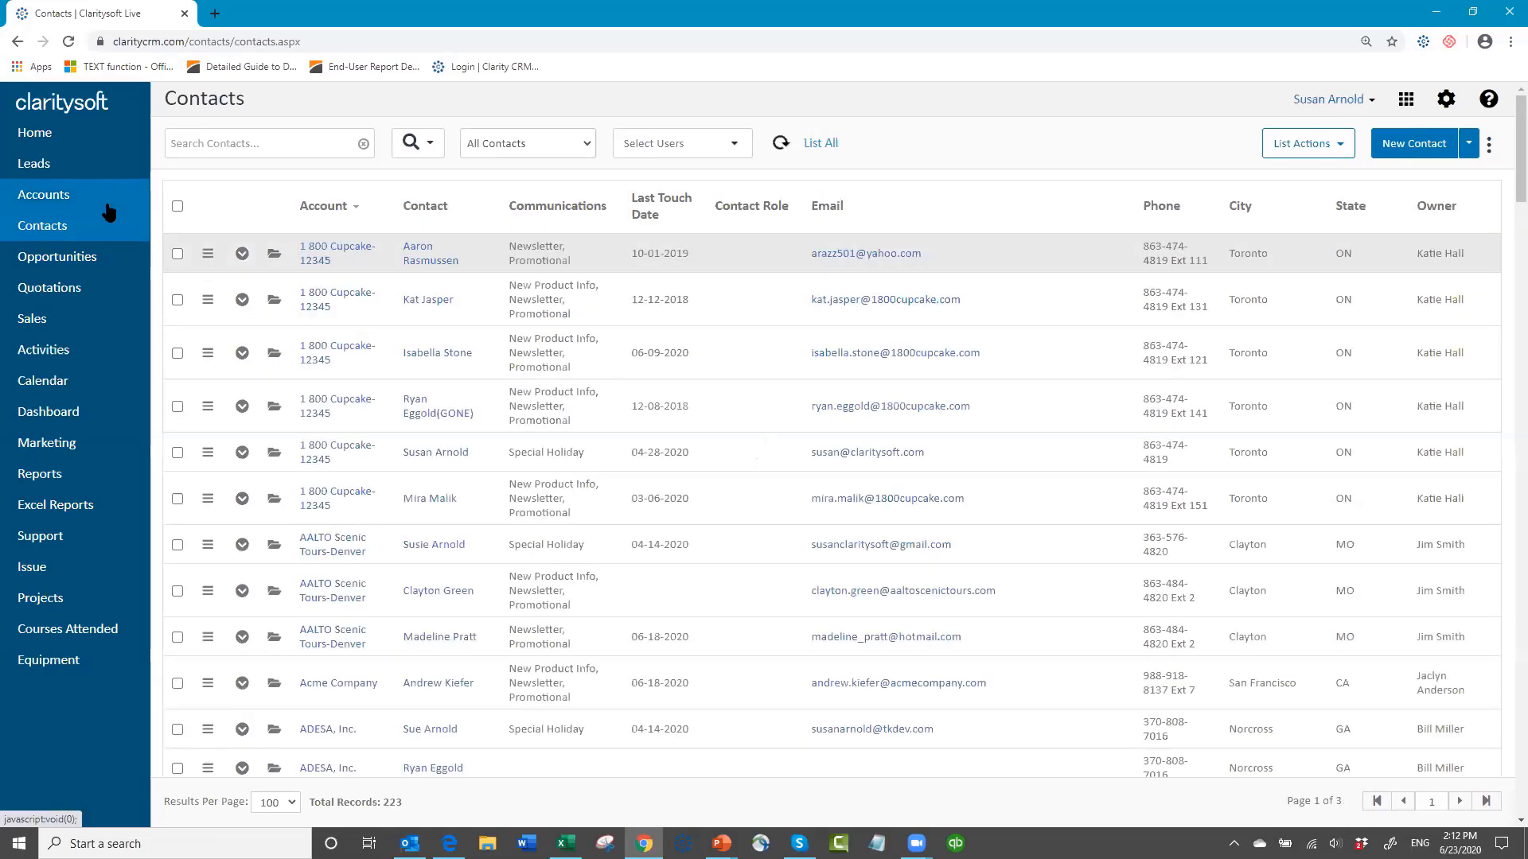
{"action": "left_click", "coordinate": [58, 197]}
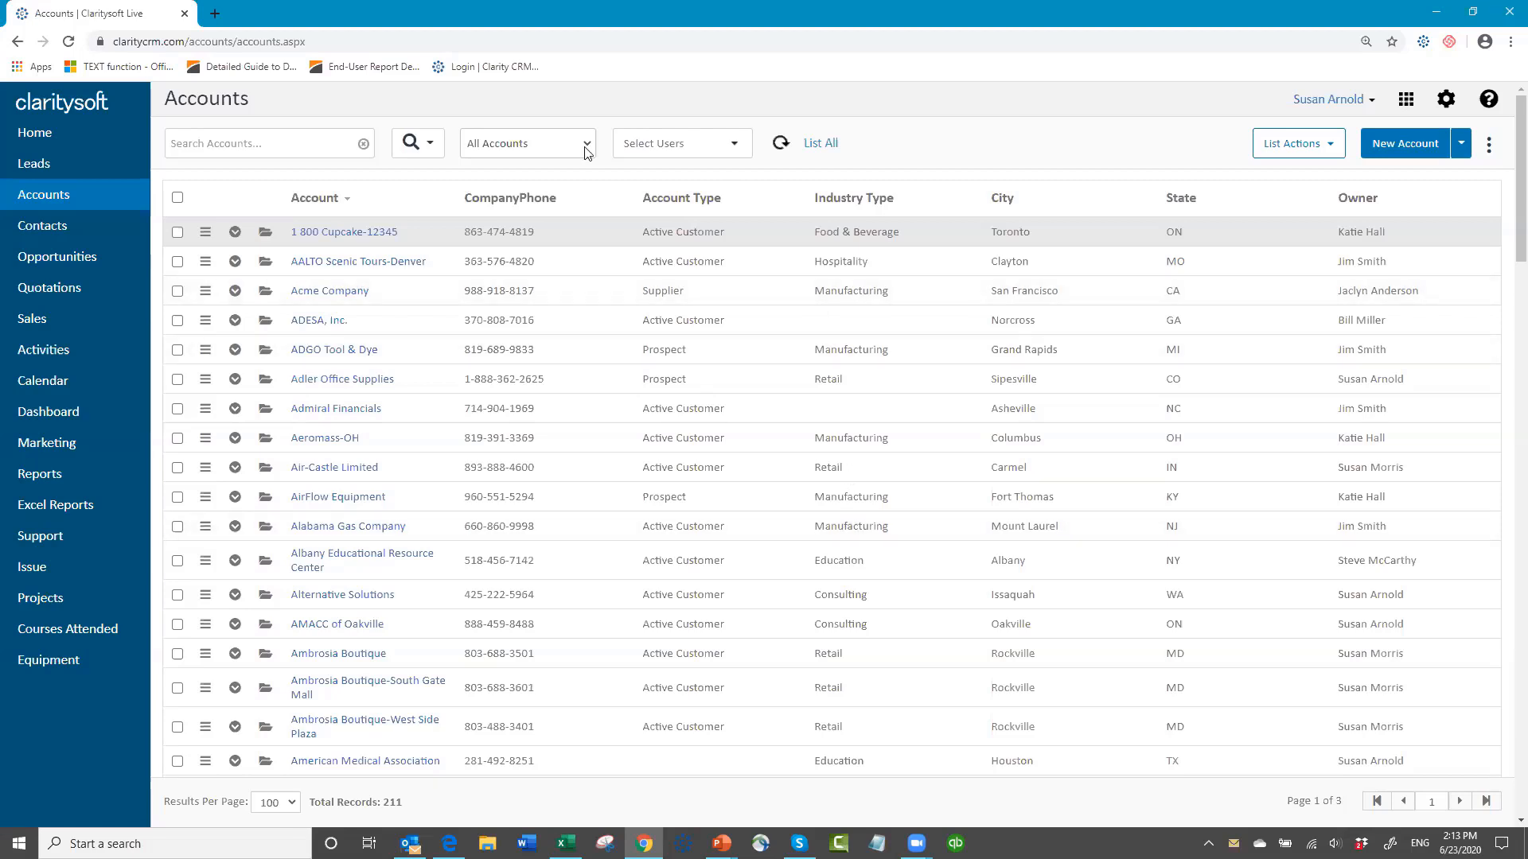
Step: Run an advanced search on accounts with Industry Type Manufacturing and State "oh"
{"action": "left_click", "coordinate": [432, 147]}
{"action": "left_click", "coordinate": [442, 175]}
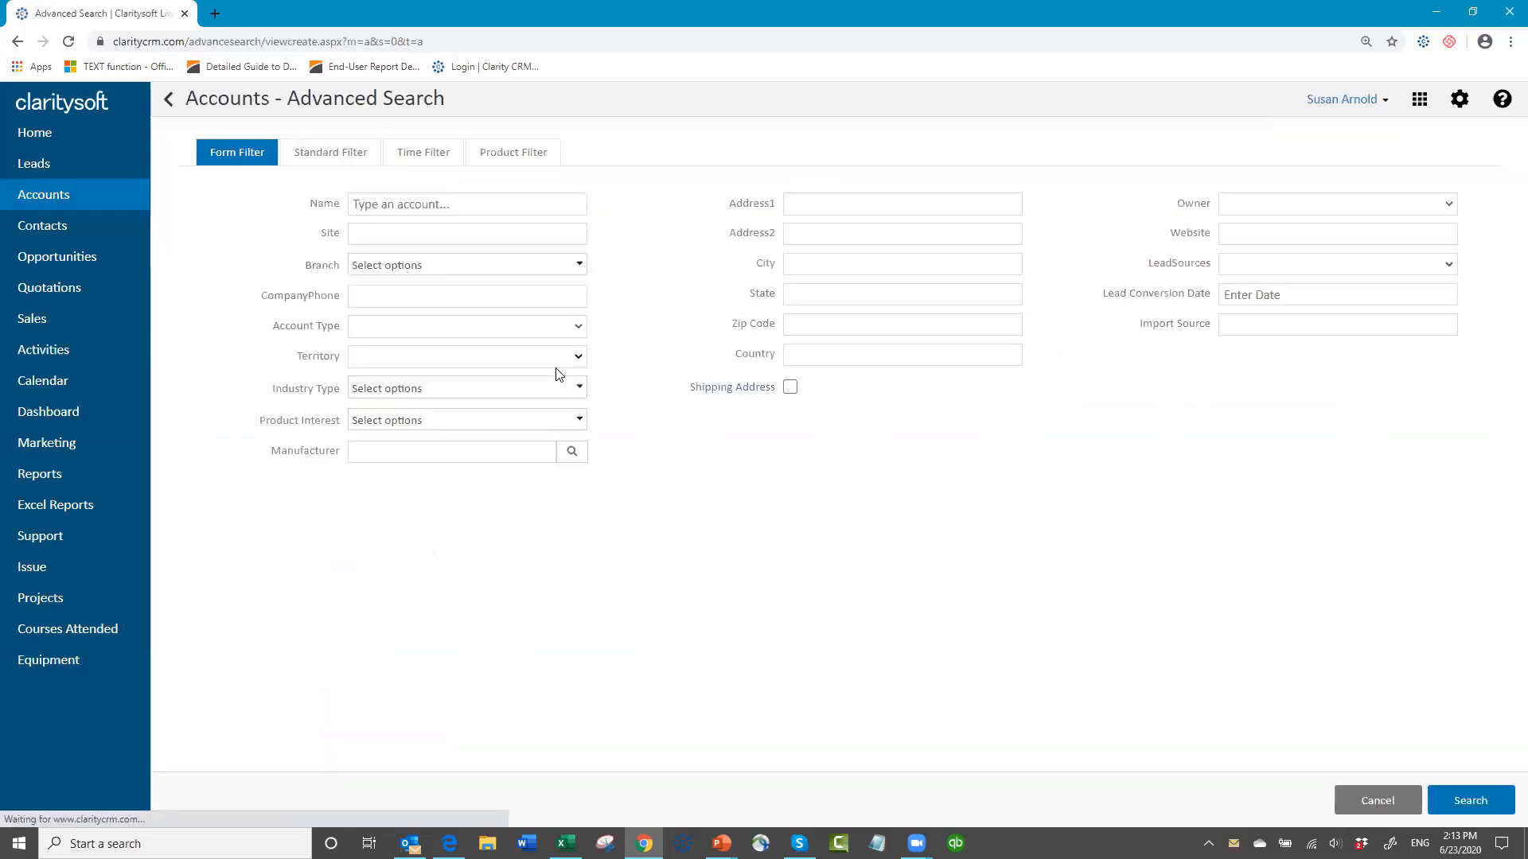
{"action": "left_click", "coordinate": [580, 388]}
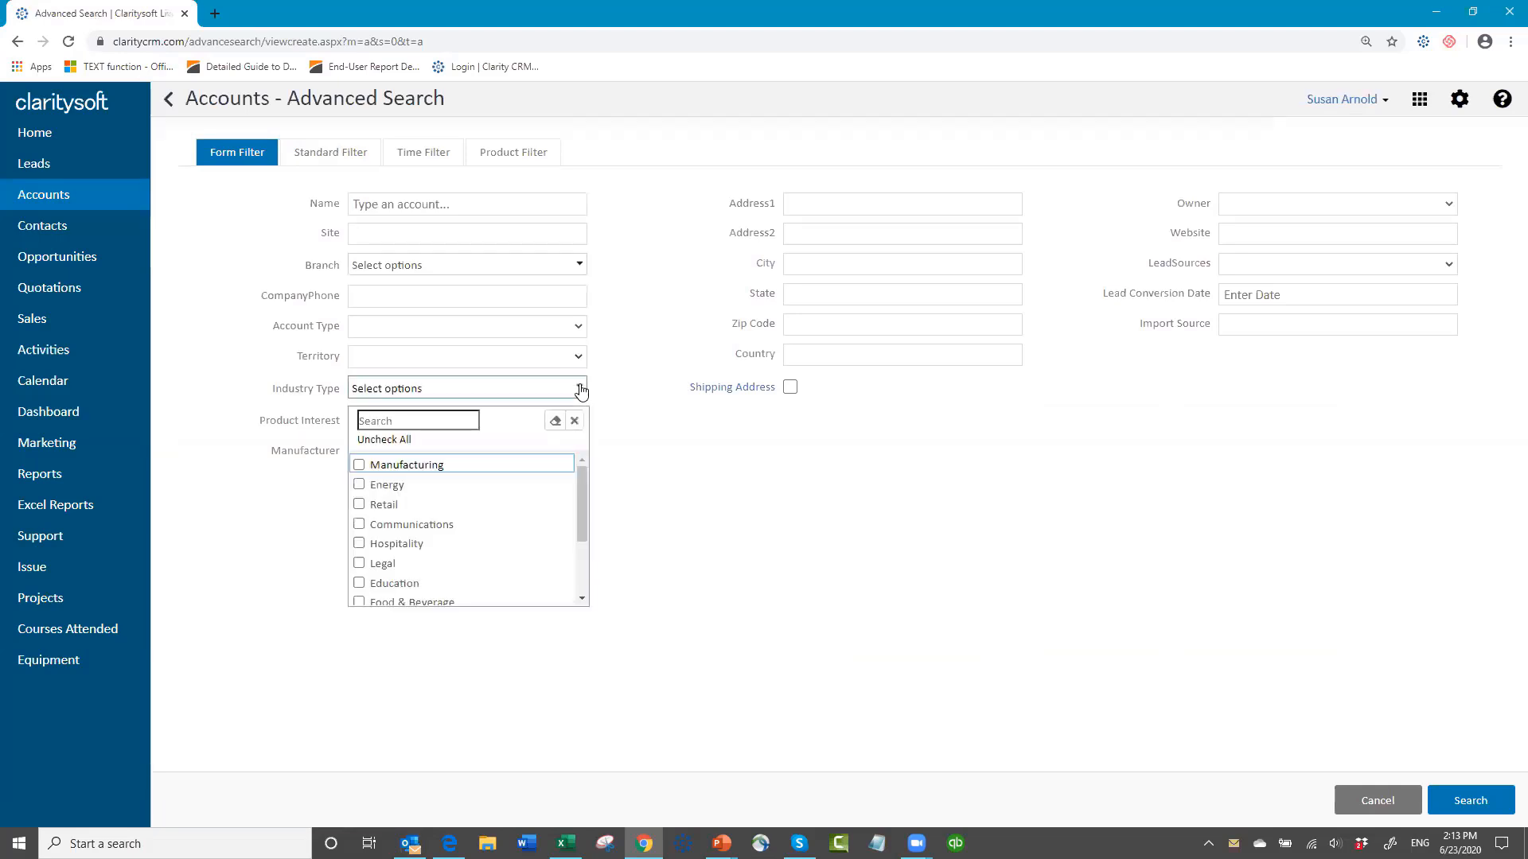
{"action": "left_click", "coordinate": [360, 465]}
{"action": "left_click", "coordinate": [822, 294]}
{"action": "type", "text": "oh"}
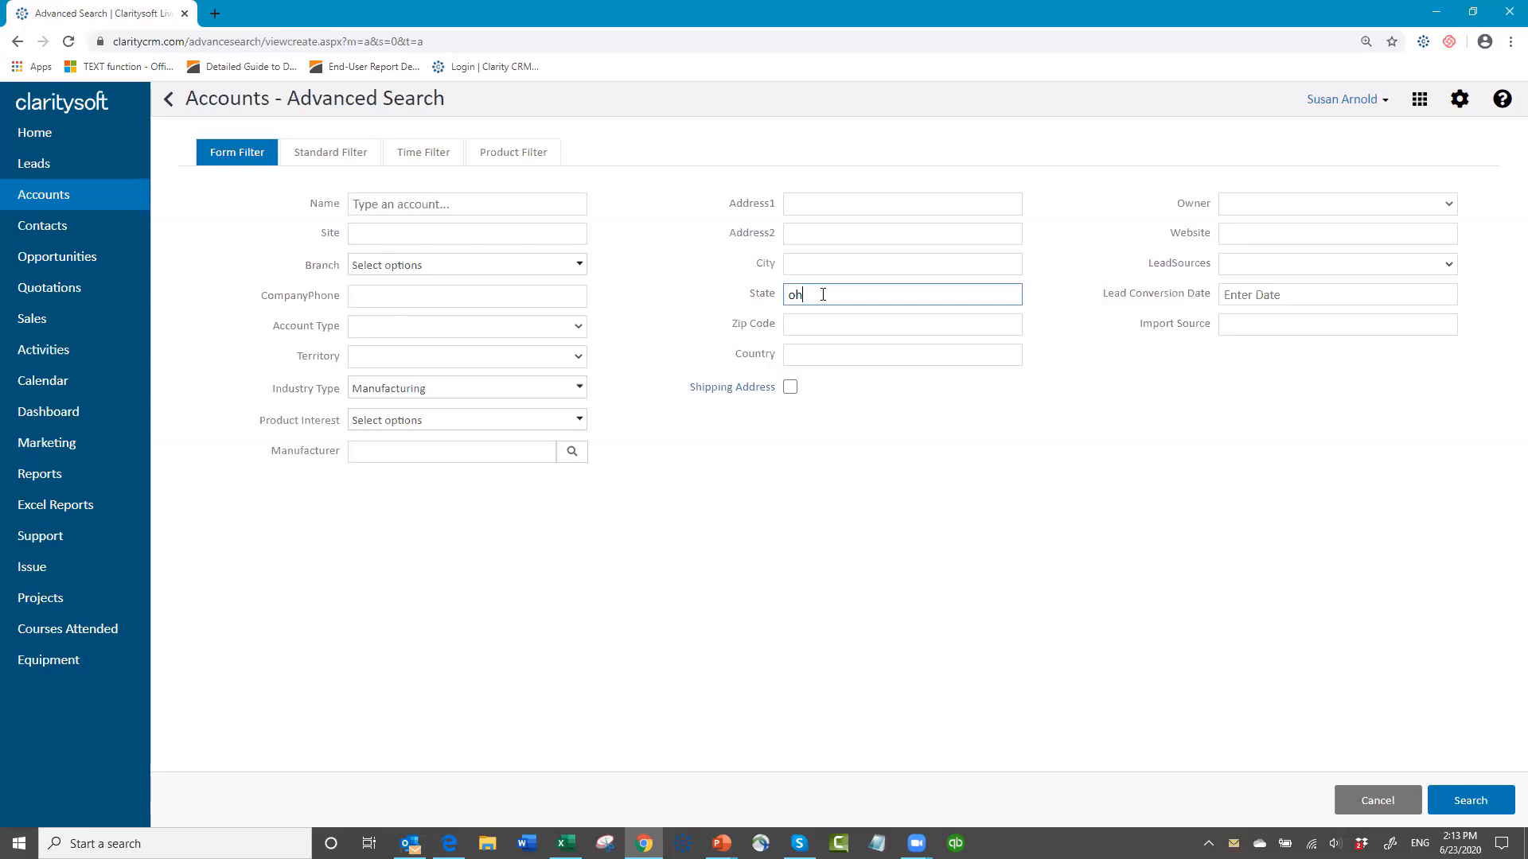
{"action": "left_click", "coordinate": [1472, 807]}
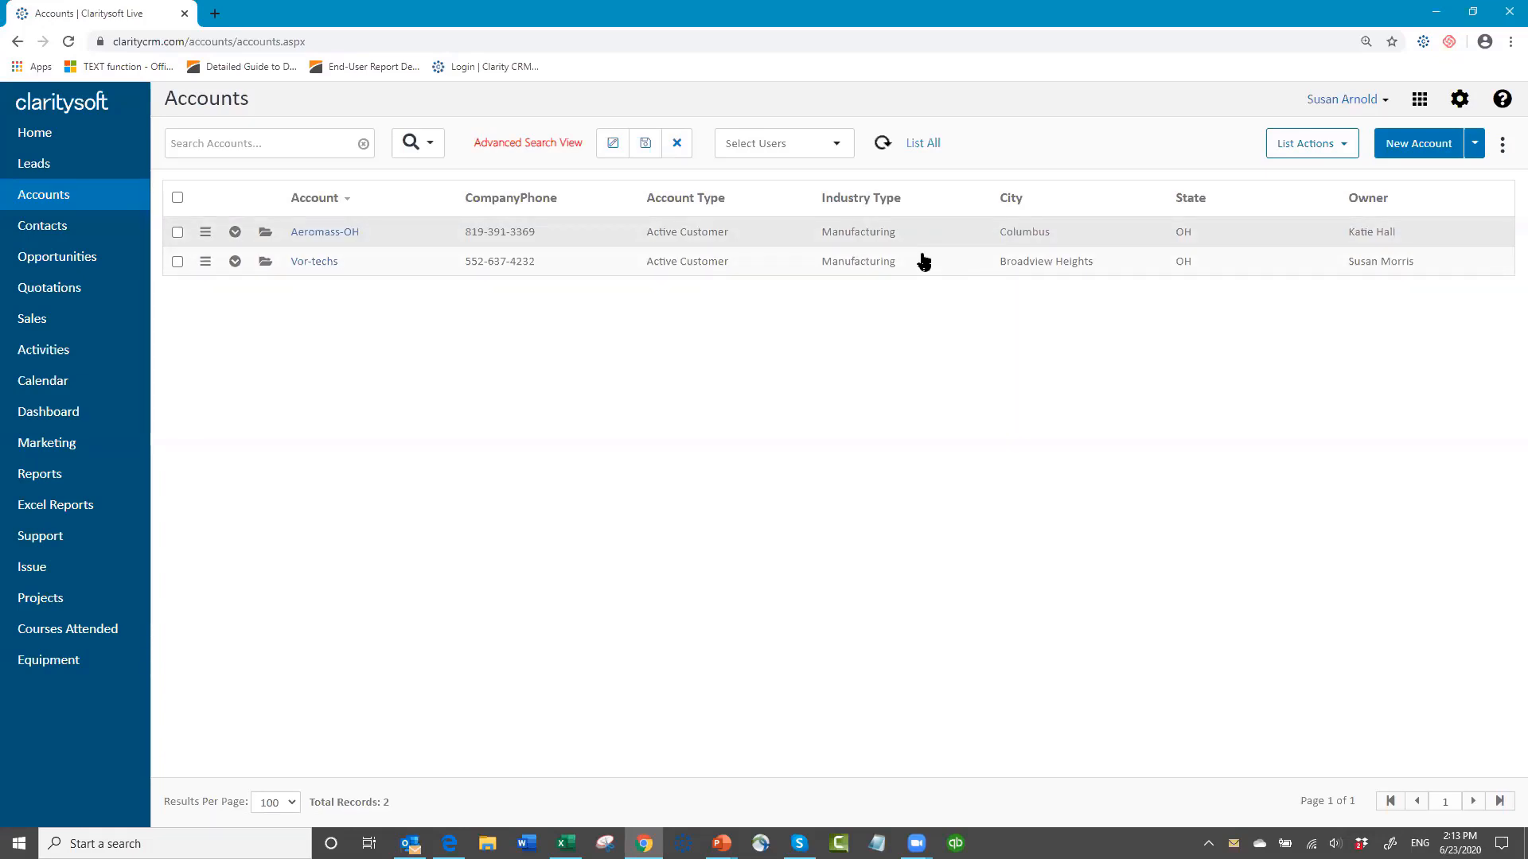
Step: Select all the filtered accounts and view their contacts as a list action, using the option All Selected Records Marked as Checked
{"action": "left_click", "coordinate": [177, 198]}
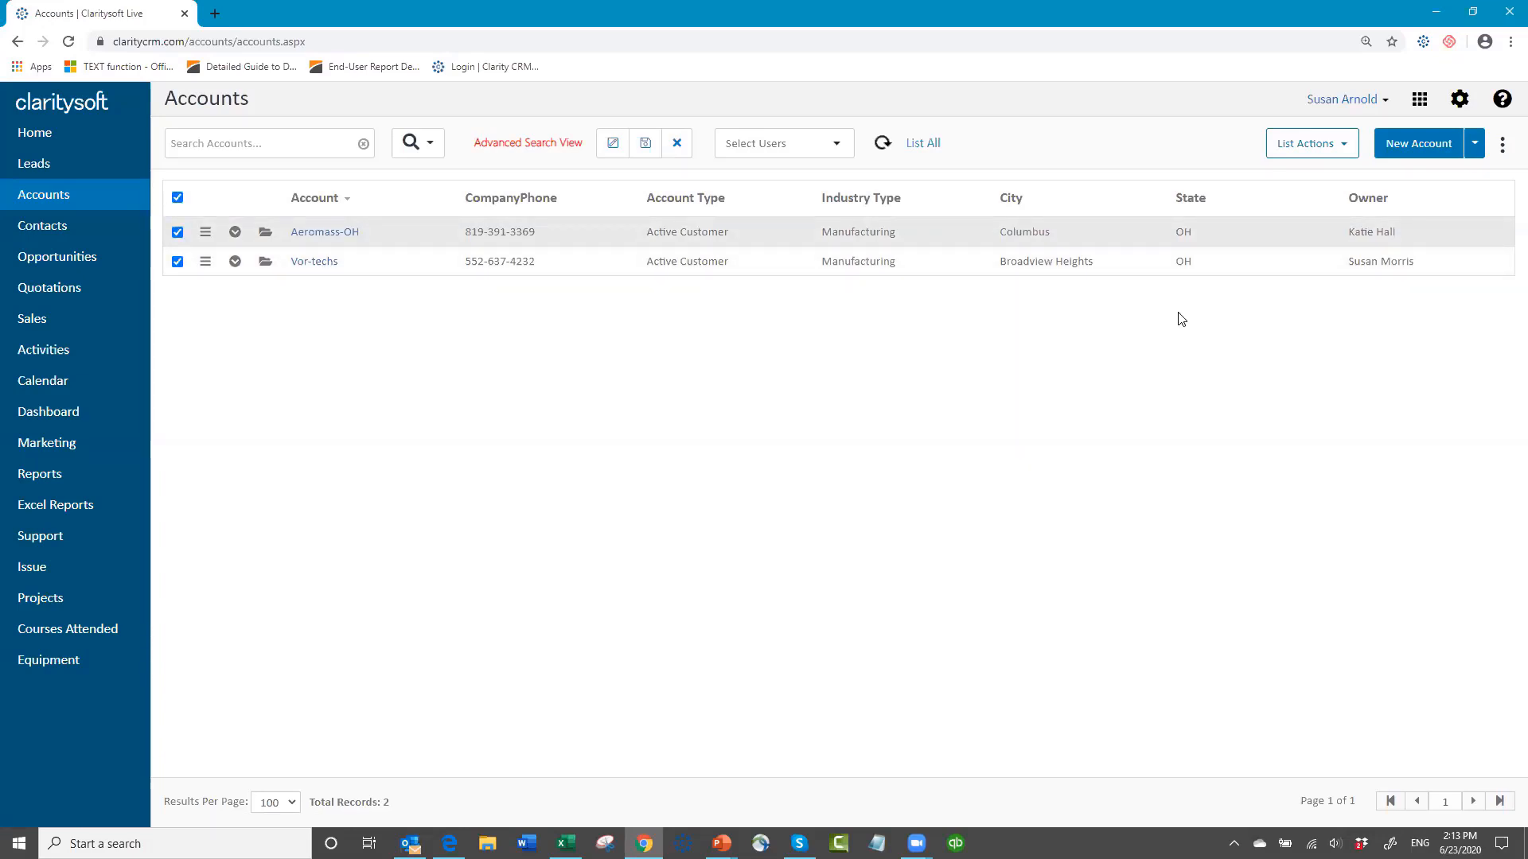
{"action": "left_click", "coordinate": [1343, 150]}
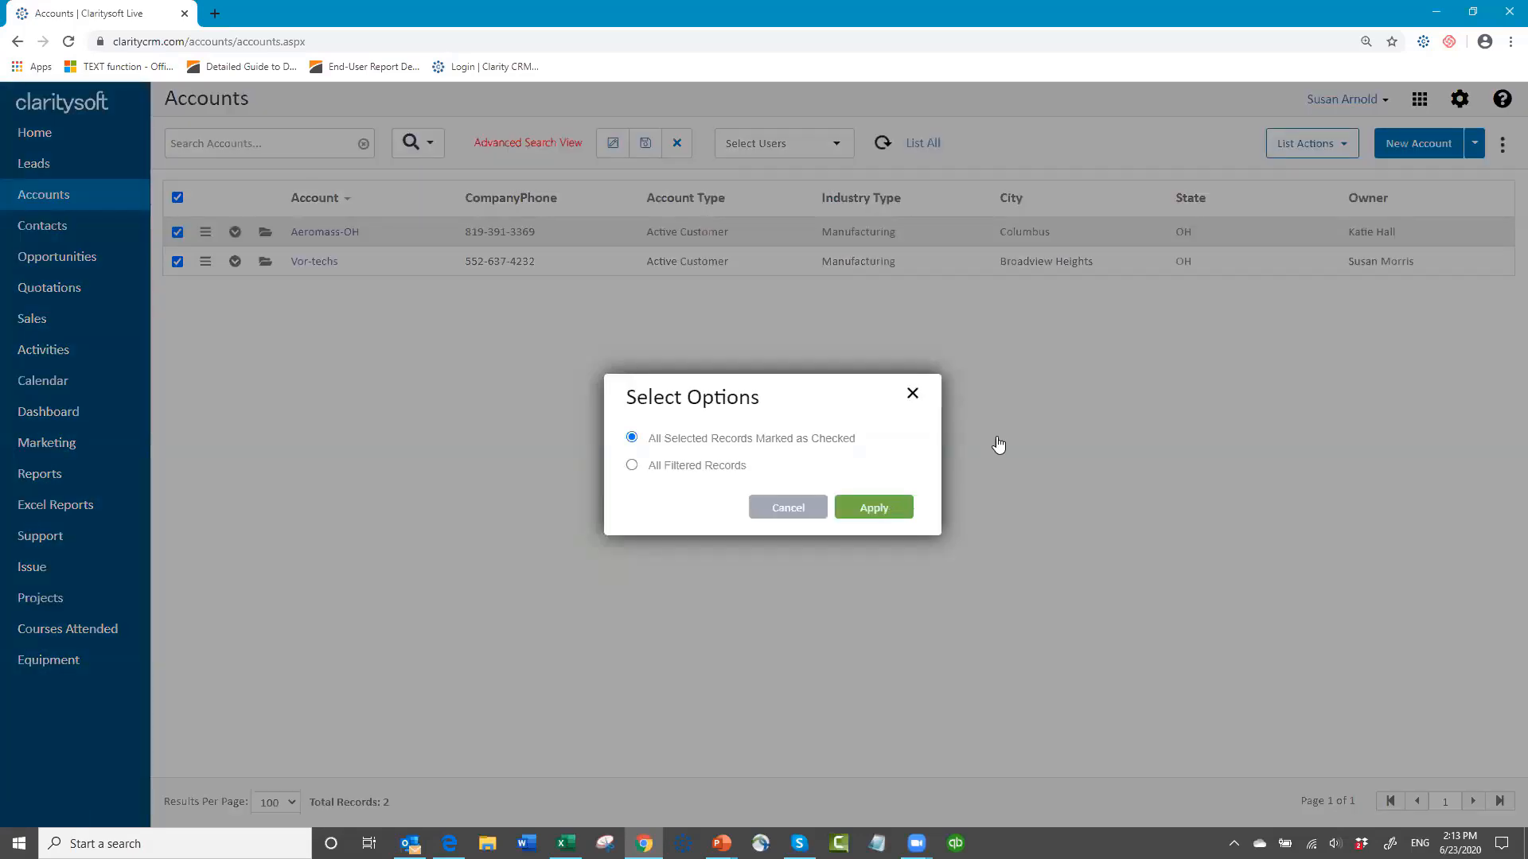
{"action": "key", "text": "Return"}
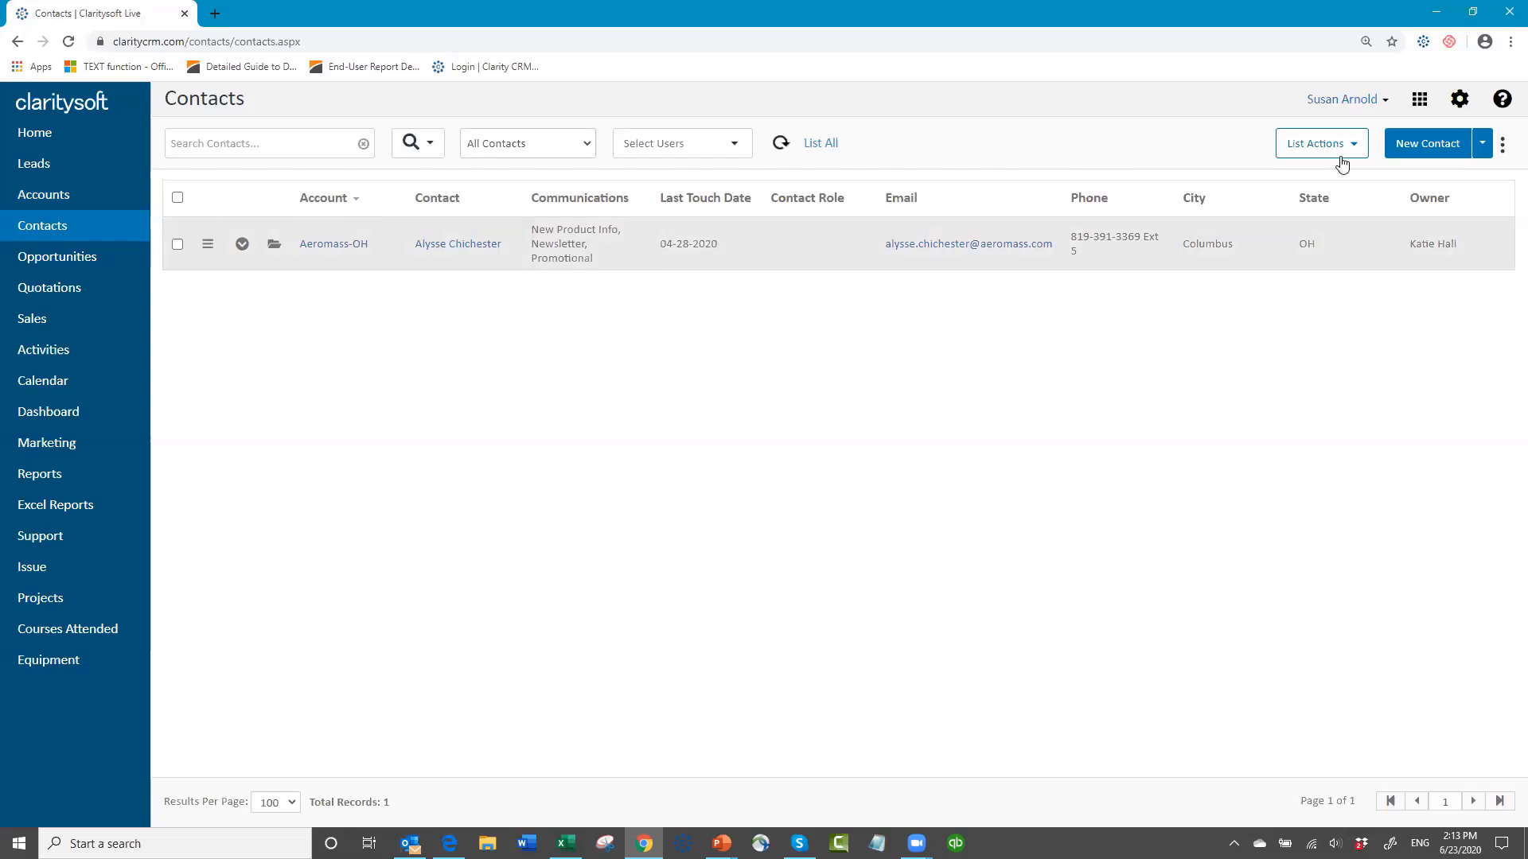
Step: Review the list actions available for the contacts of the selected accounts
{"action": "mouse_move", "coordinate": [917, 843]}
{"action": "left_click", "coordinate": [1361, 152]}
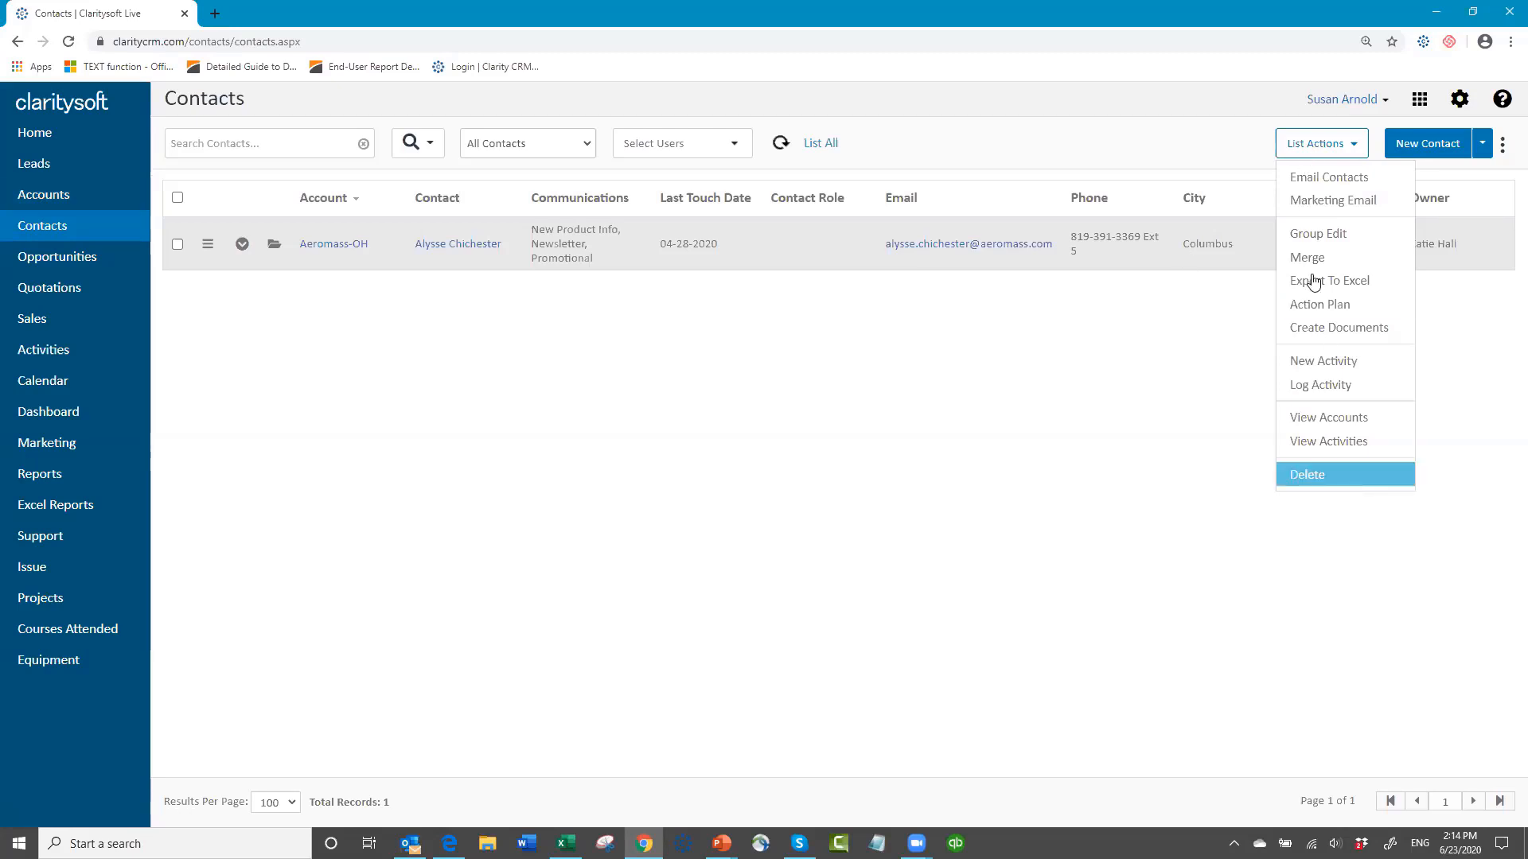
{"action": "left_click", "coordinate": [501, 409]}
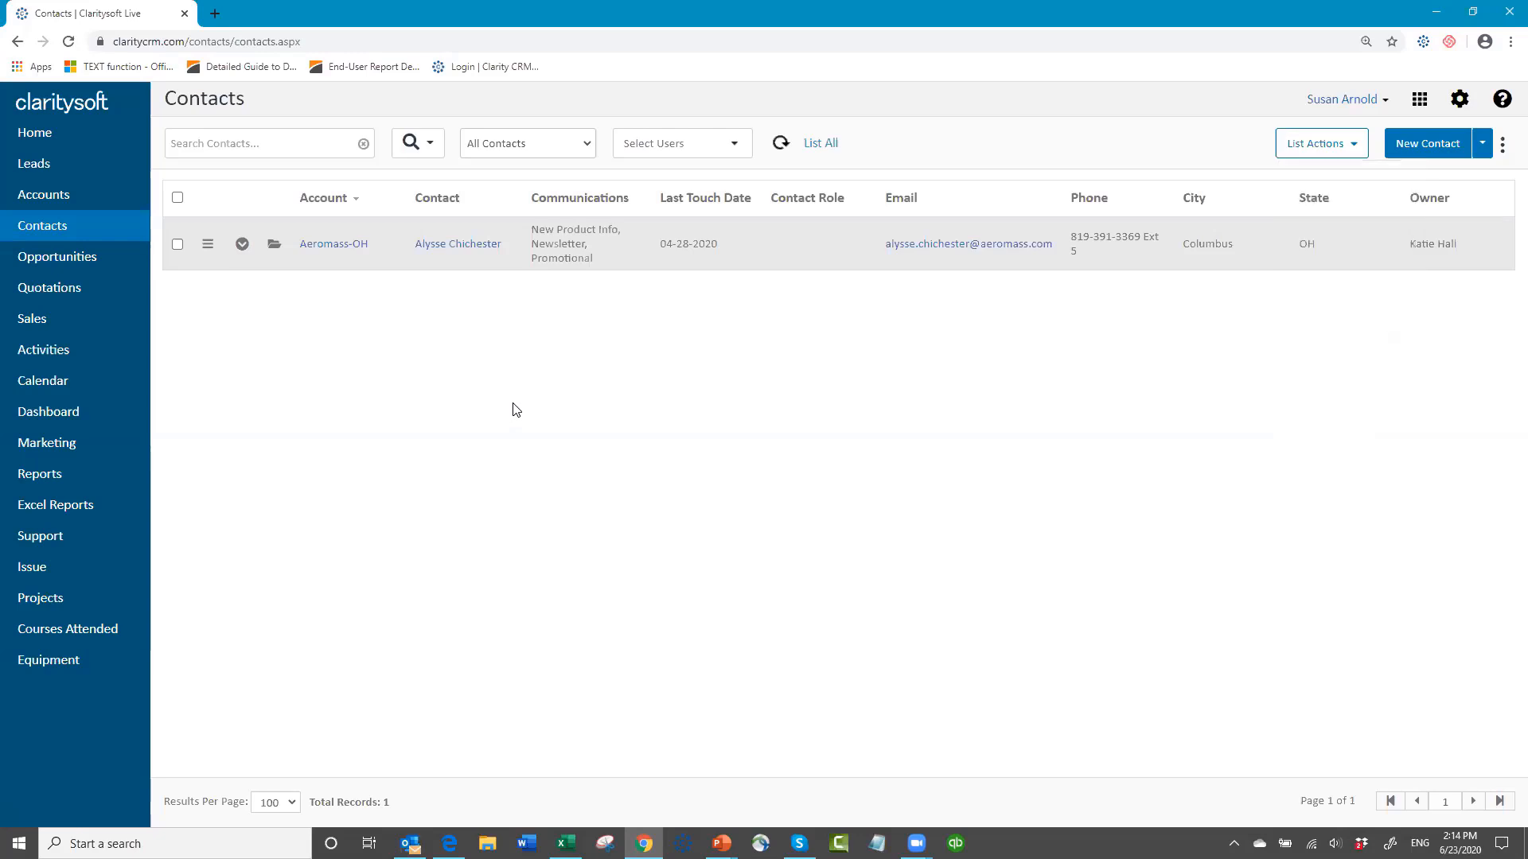
Step: List all contacts again and clear the advanced search on the Accounts list
{"action": "left_click", "coordinate": [820, 143]}
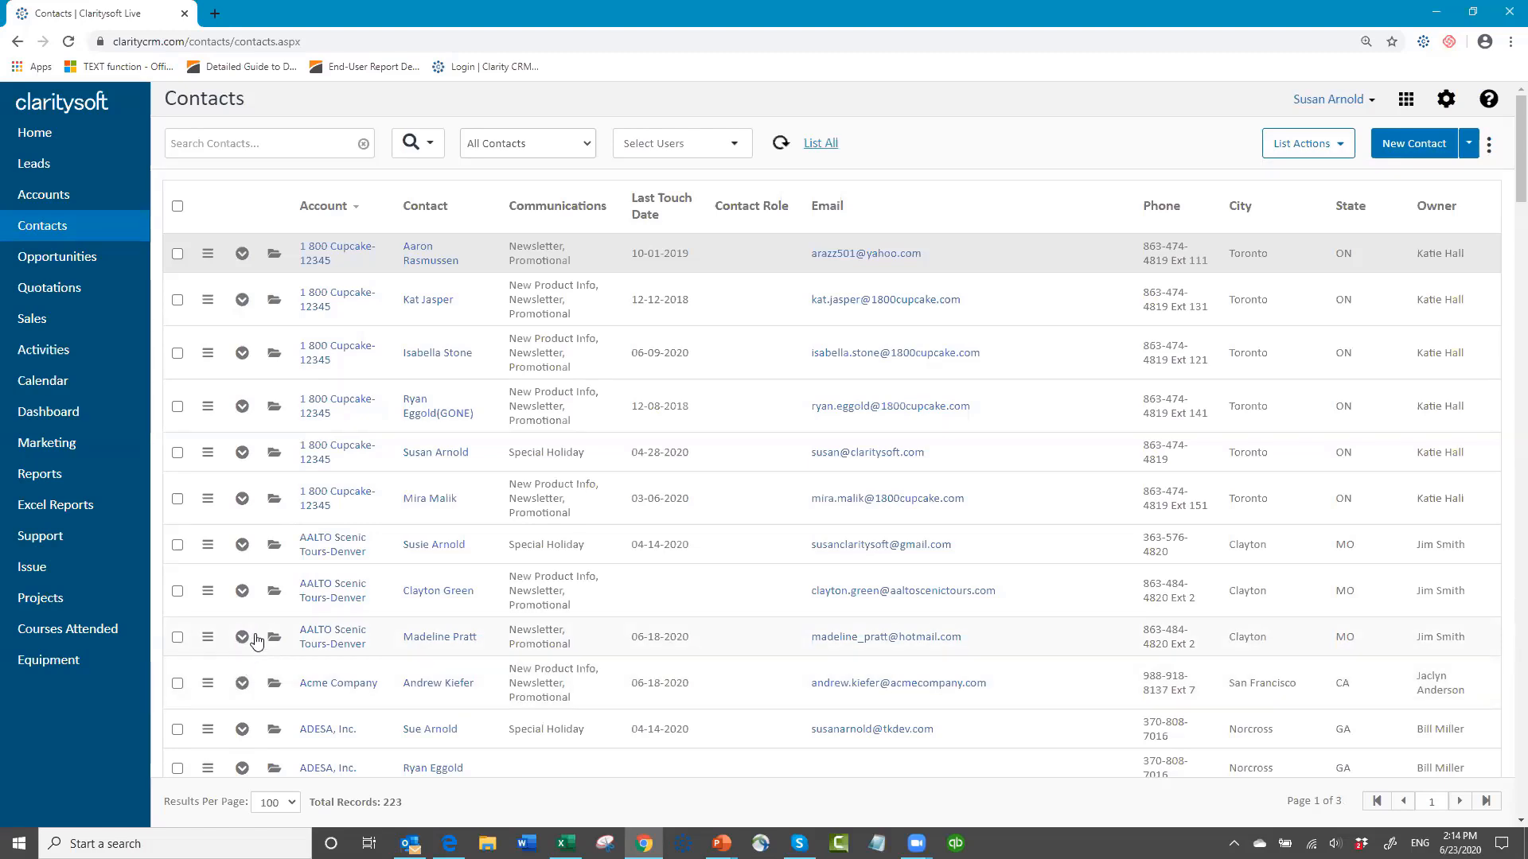
{"action": "left_click", "coordinate": [66, 201]}
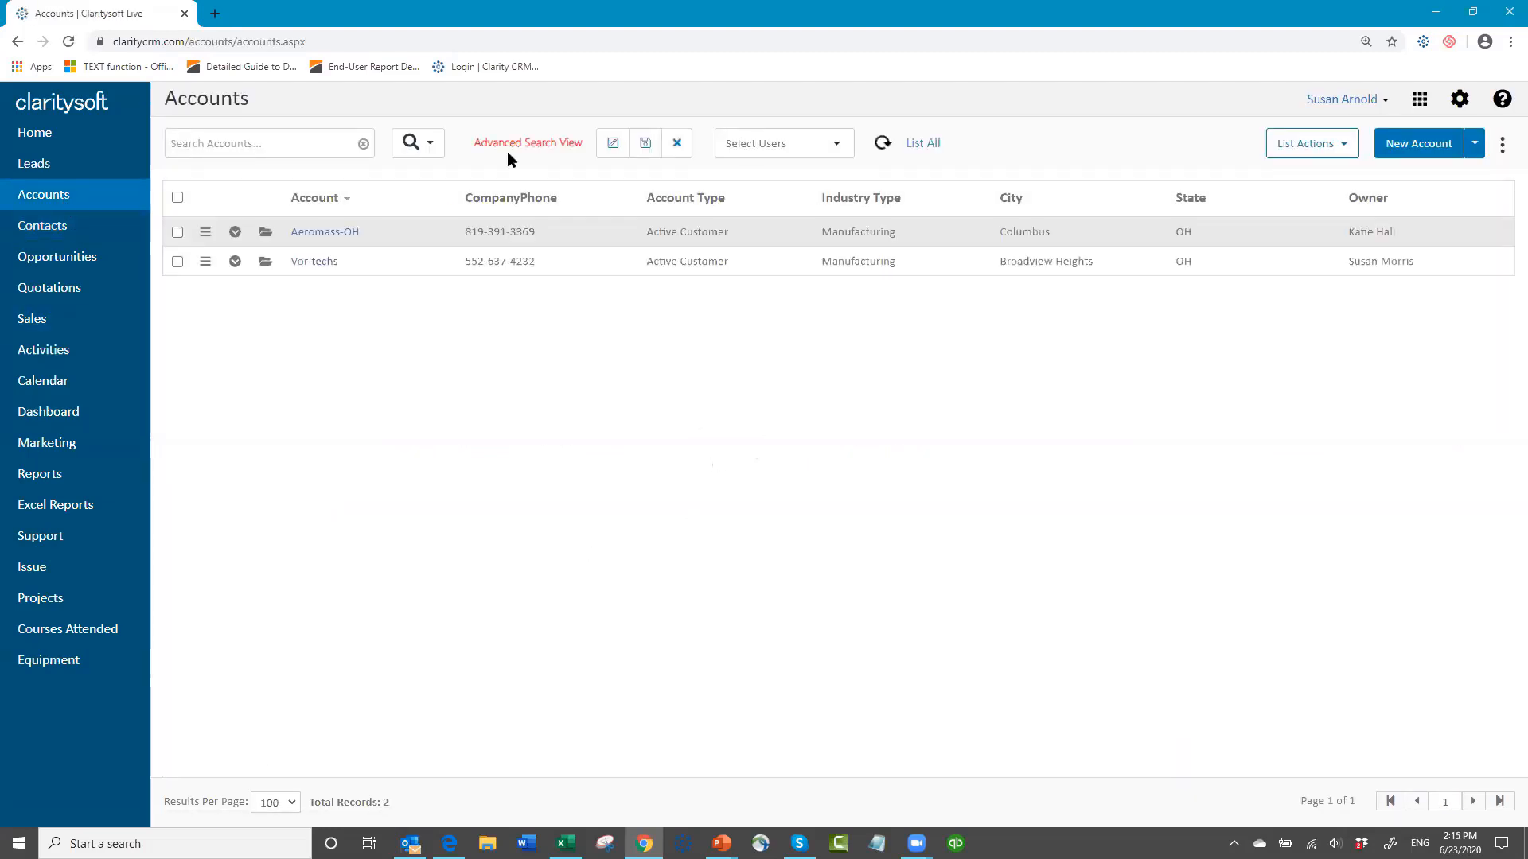
{"action": "left_click", "coordinate": [676, 143]}
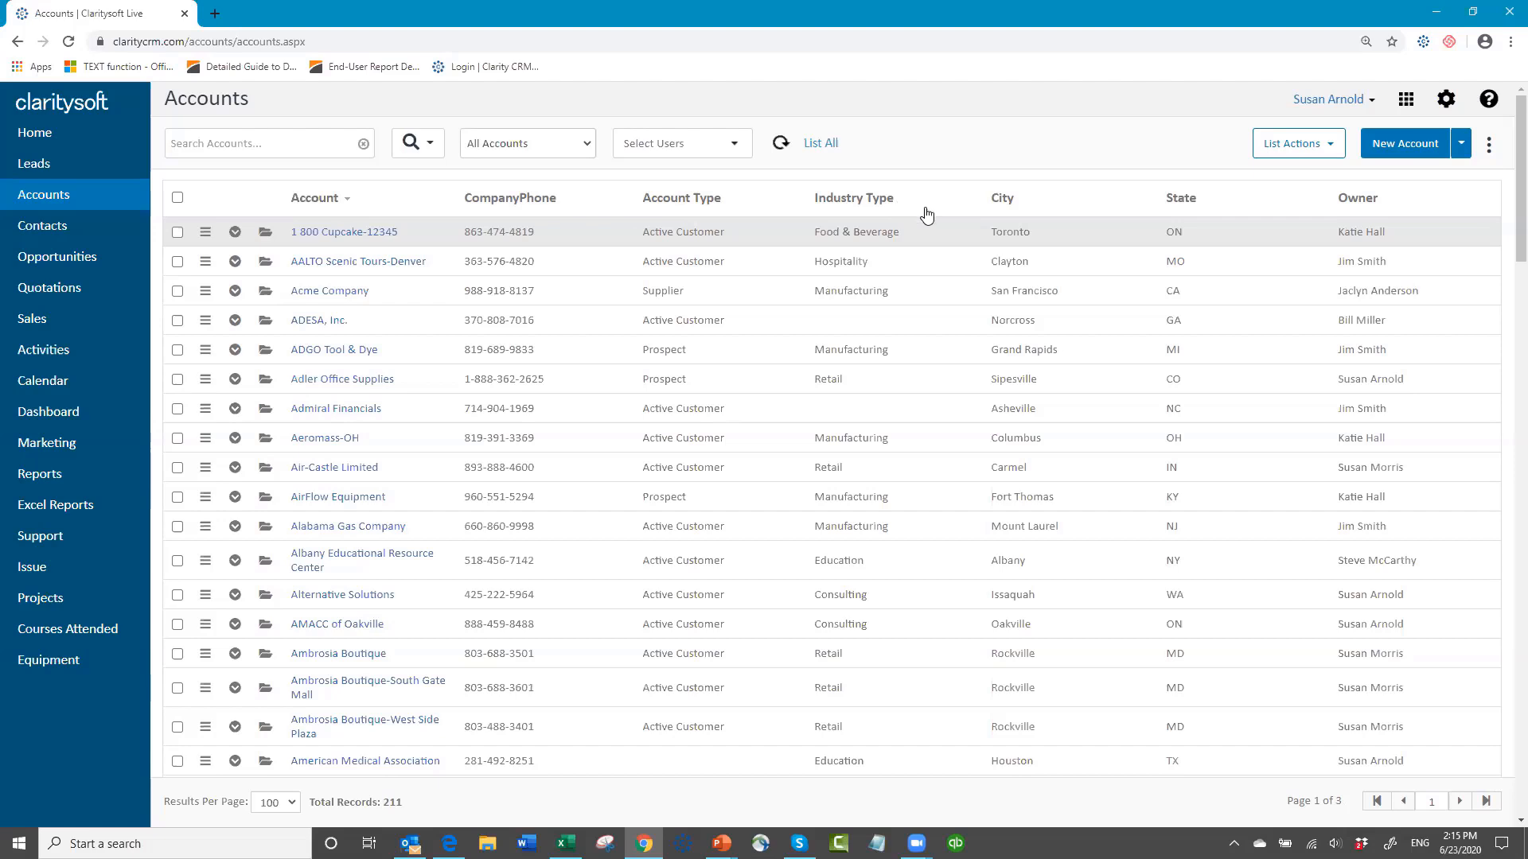
Step: Sort the Accounts list by Industry Type with the blank entries first and look through those accounts
{"action": "left_click", "coordinate": [882, 199]}
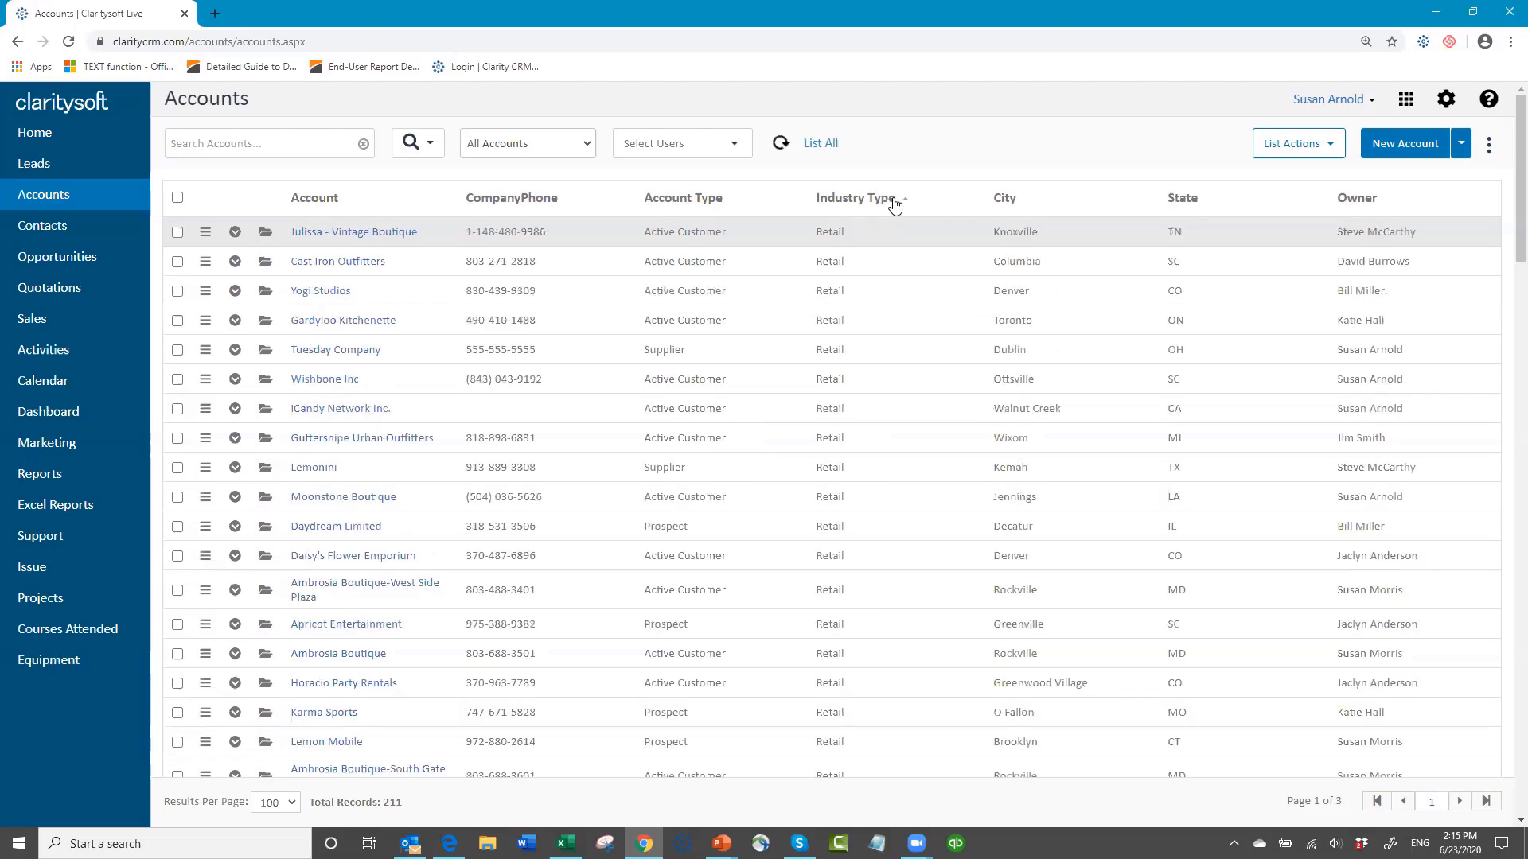
{"action": "left_click", "coordinate": [895, 206]}
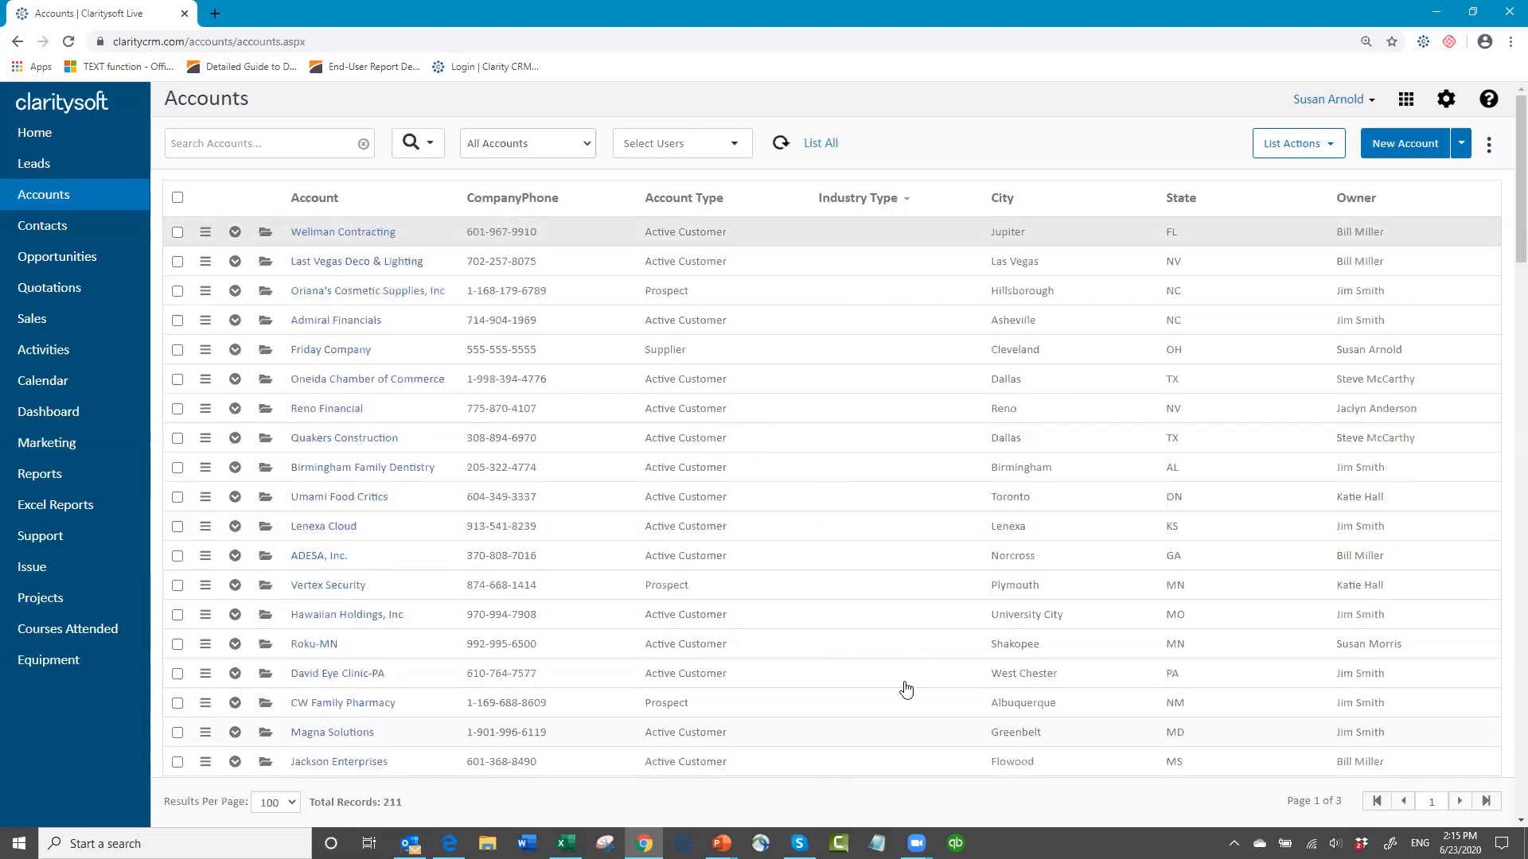
{"action": "scroll", "coordinate": [906, 689], "scroll_direction": "down", "scroll_amount": 20}
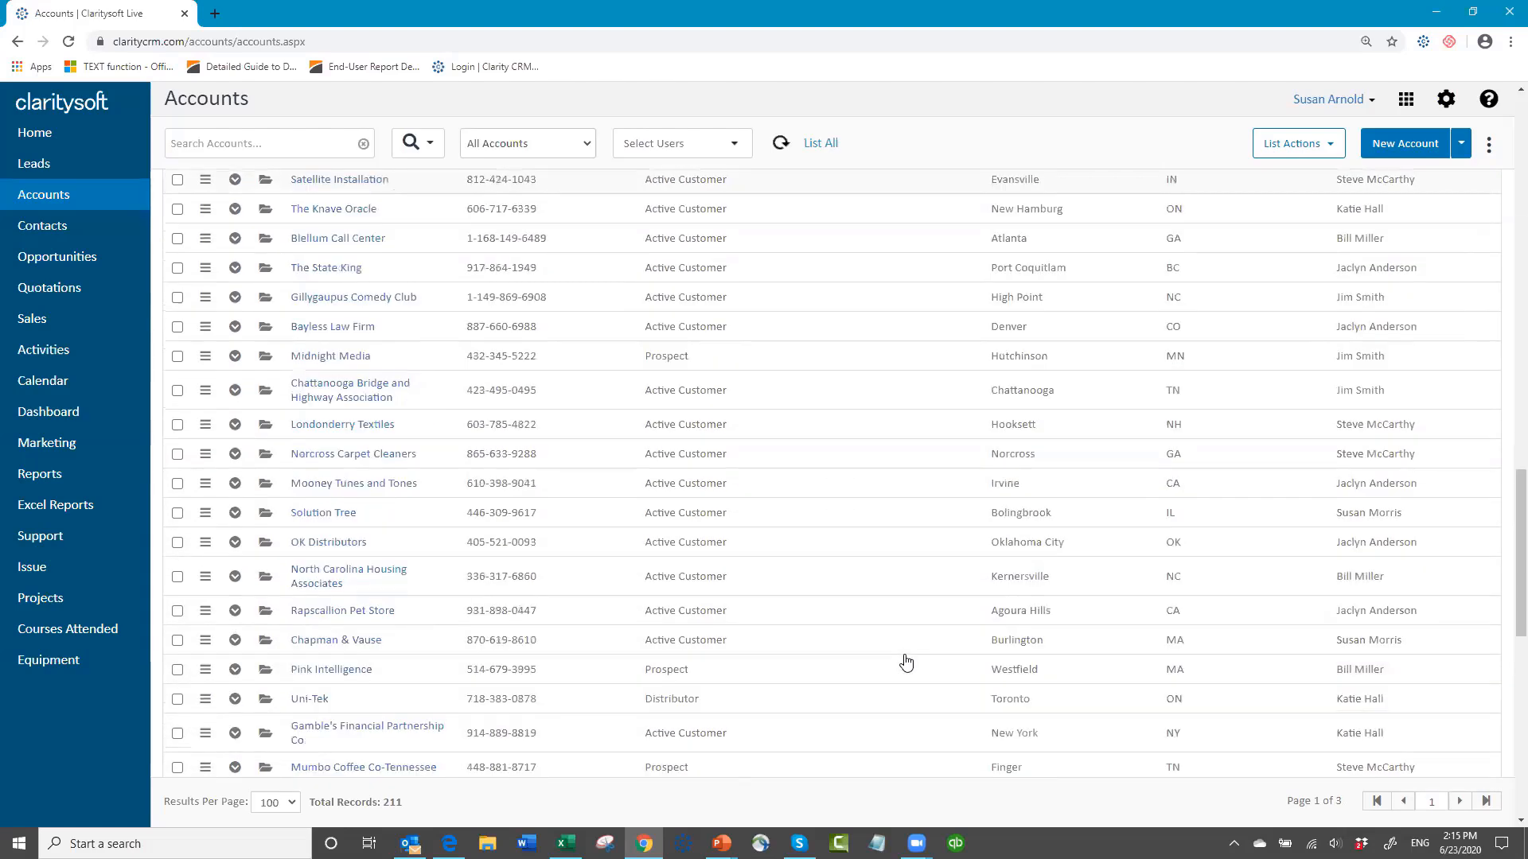
{"action": "scroll", "coordinate": [906, 662], "scroll_direction": "down", "scroll_amount": 5}
{"action": "scroll", "coordinate": [915, 659], "scroll_direction": "up", "scroll_amount": 8}
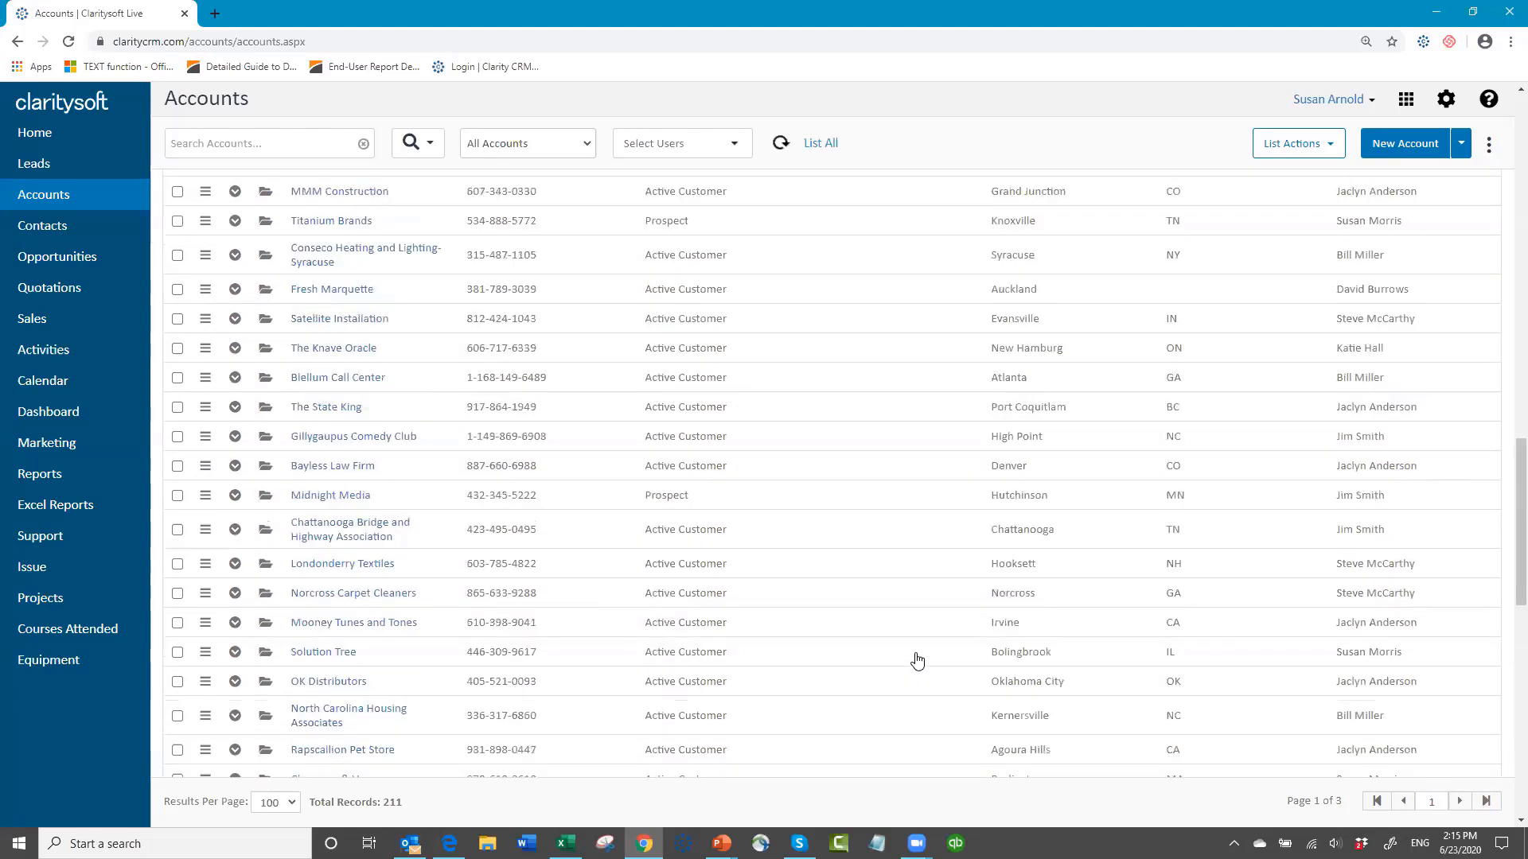
{"action": "scroll", "coordinate": [916, 660], "scroll_direction": "up", "scroll_amount": 15}
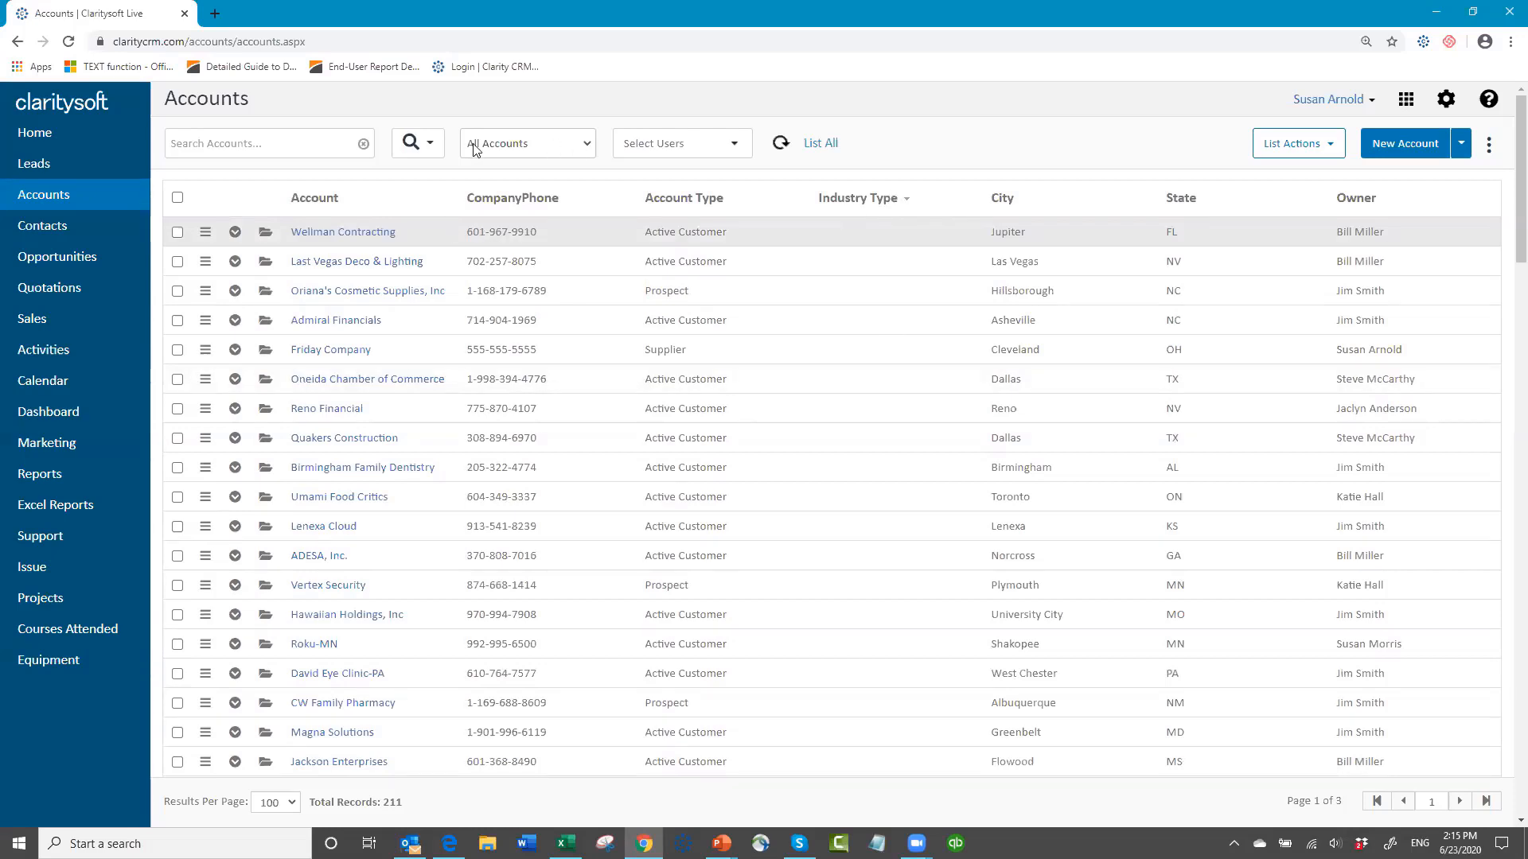
Step: Run an advanced search on accounts with a standard filter where Industry Type Is Empty
{"action": "left_click", "coordinate": [429, 149]}
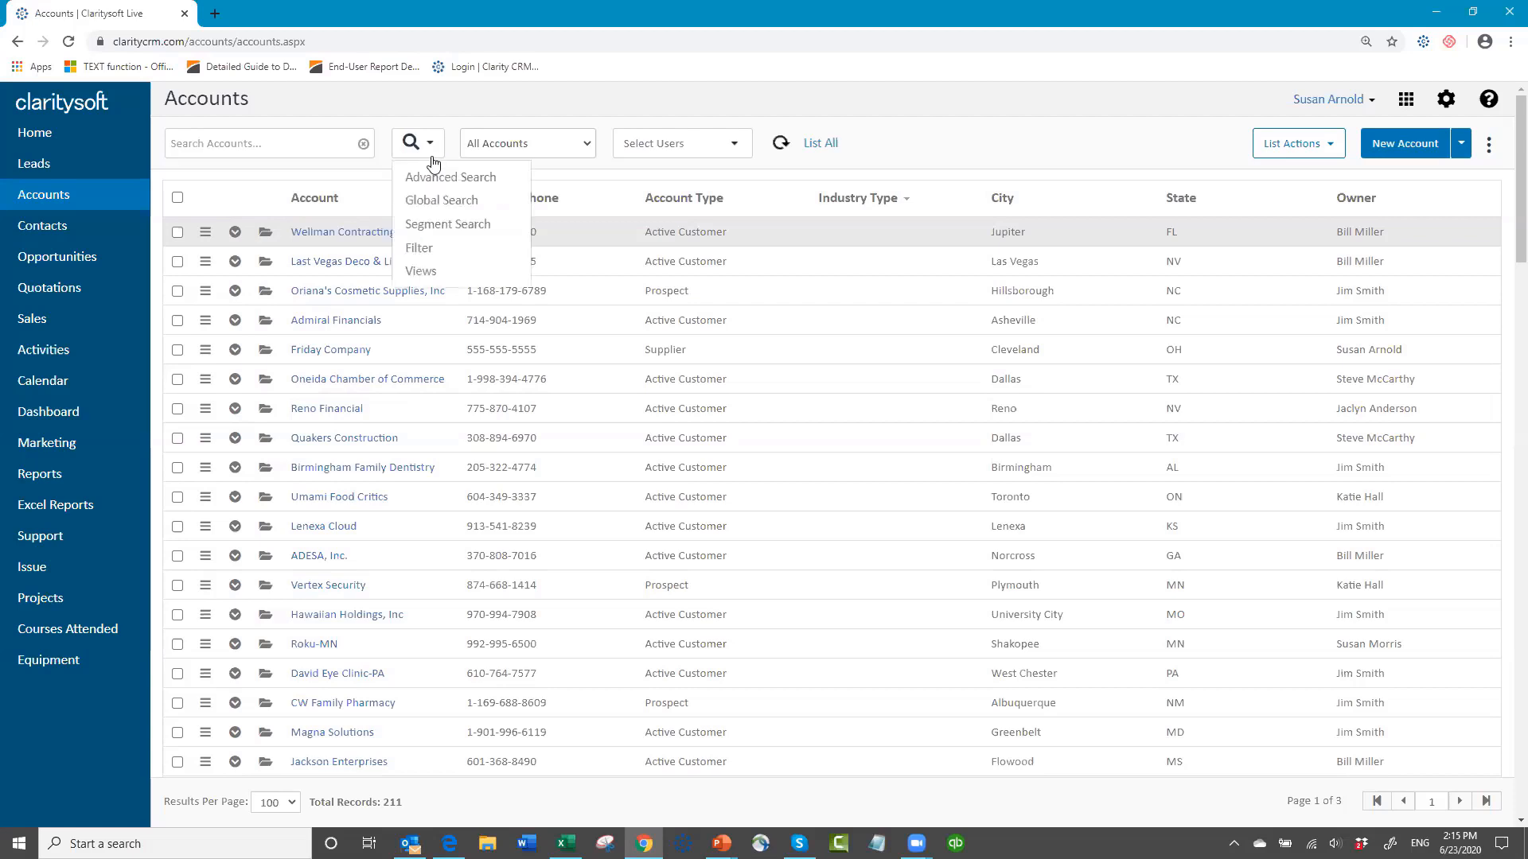
{"action": "left_click", "coordinate": [446, 177]}
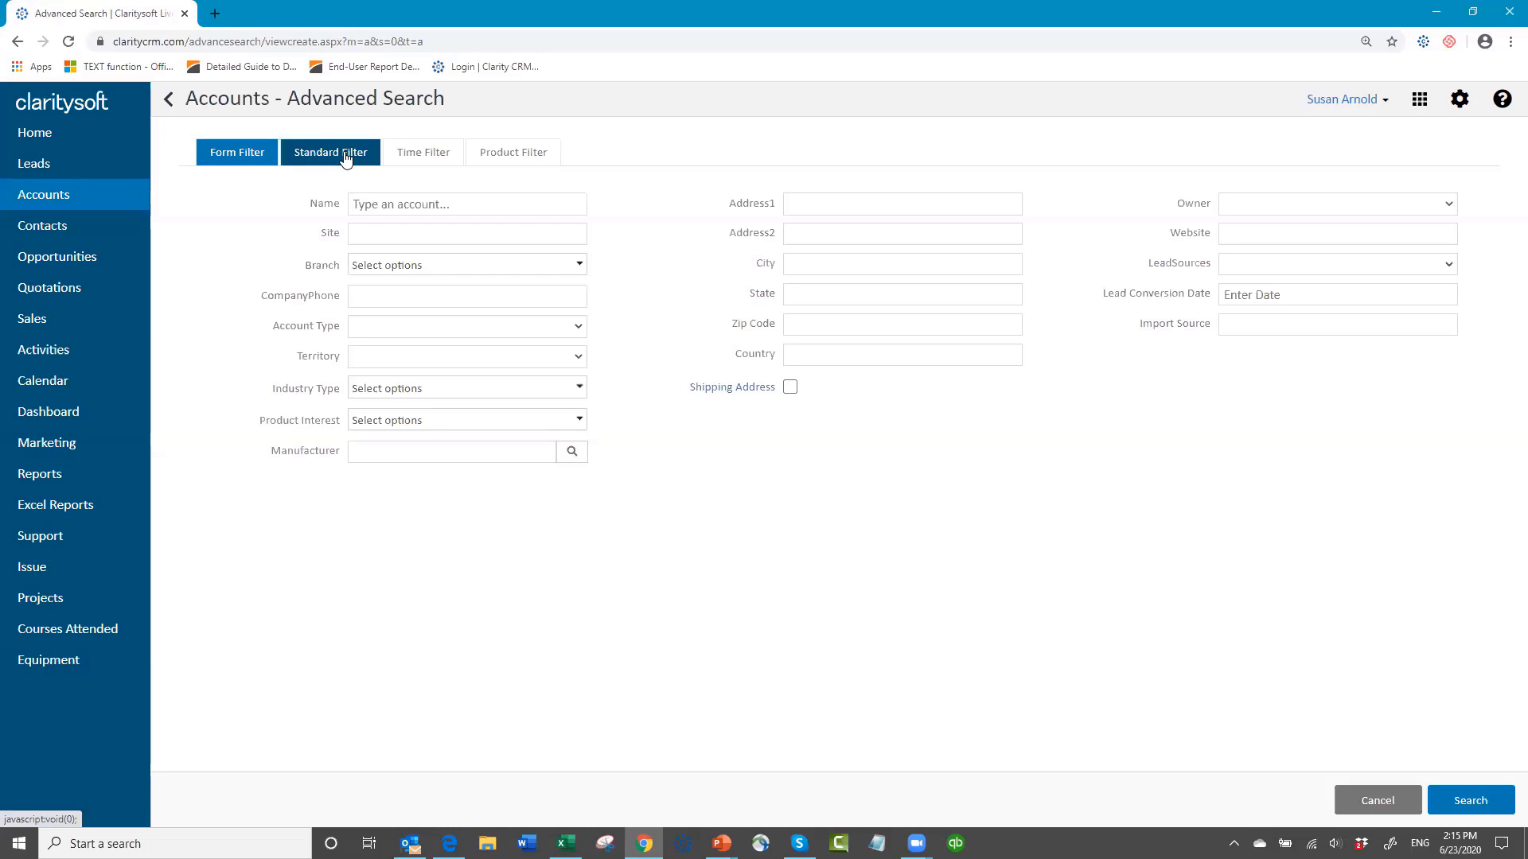
{"action": "left_click", "coordinate": [346, 156]}
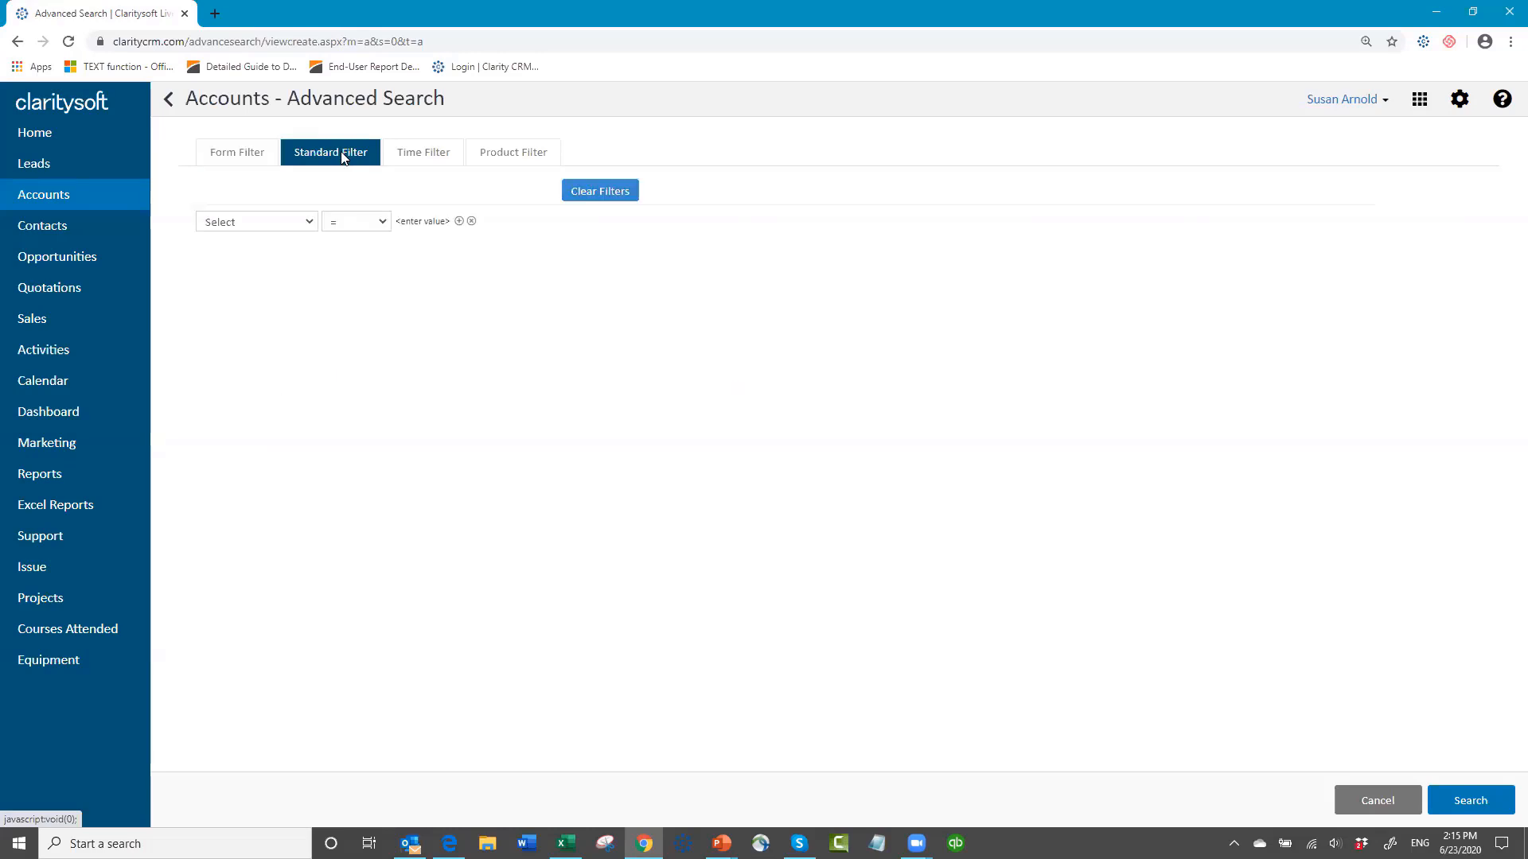
{"action": "left_click", "coordinate": [310, 222]}
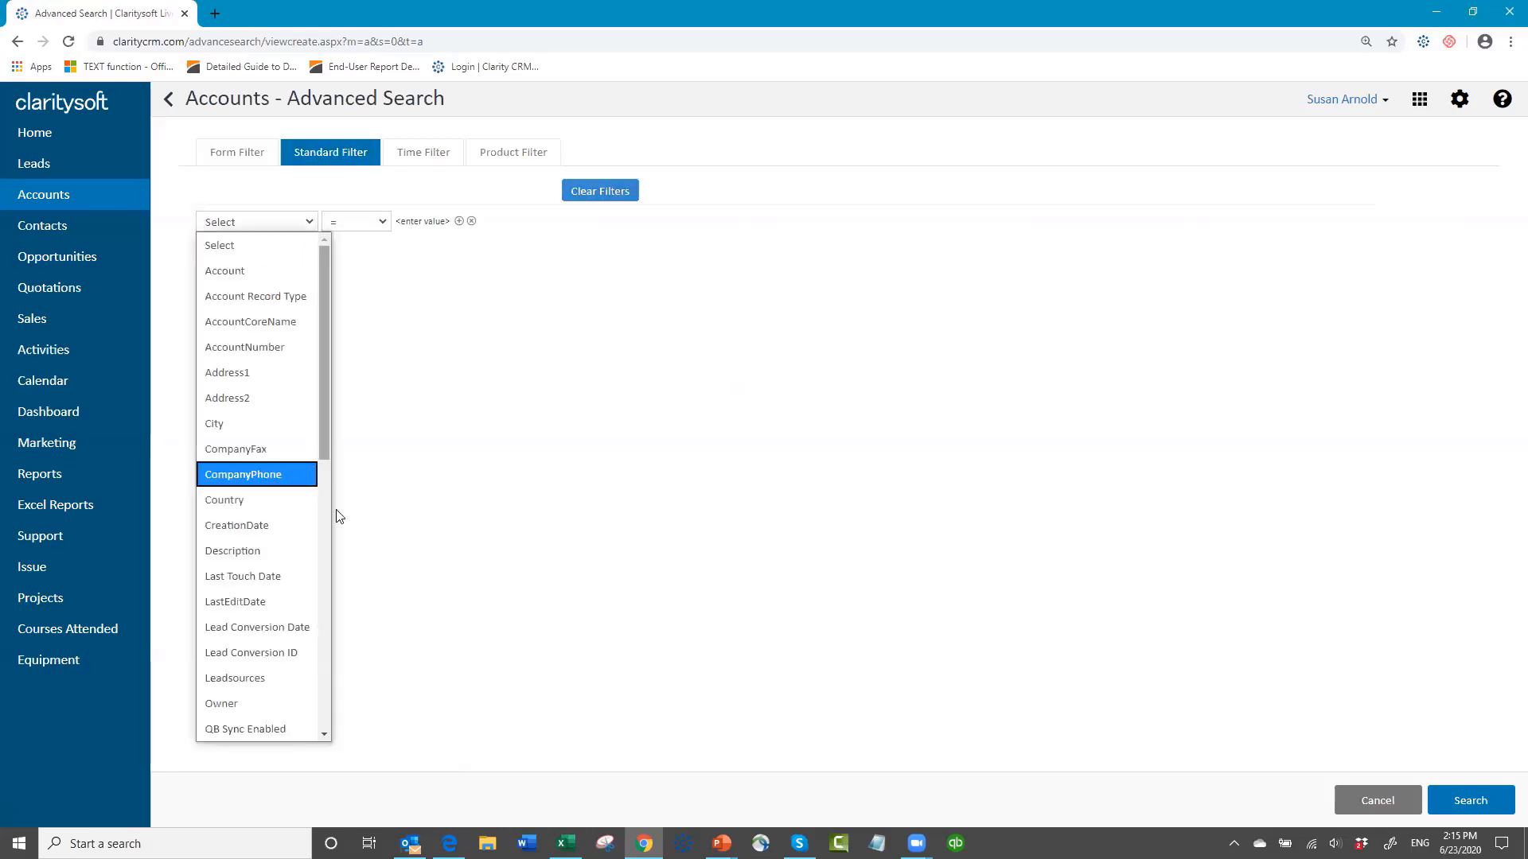
{"action": "scroll", "coordinate": [339, 517], "scroll_direction": "down", "scroll_amount": 10}
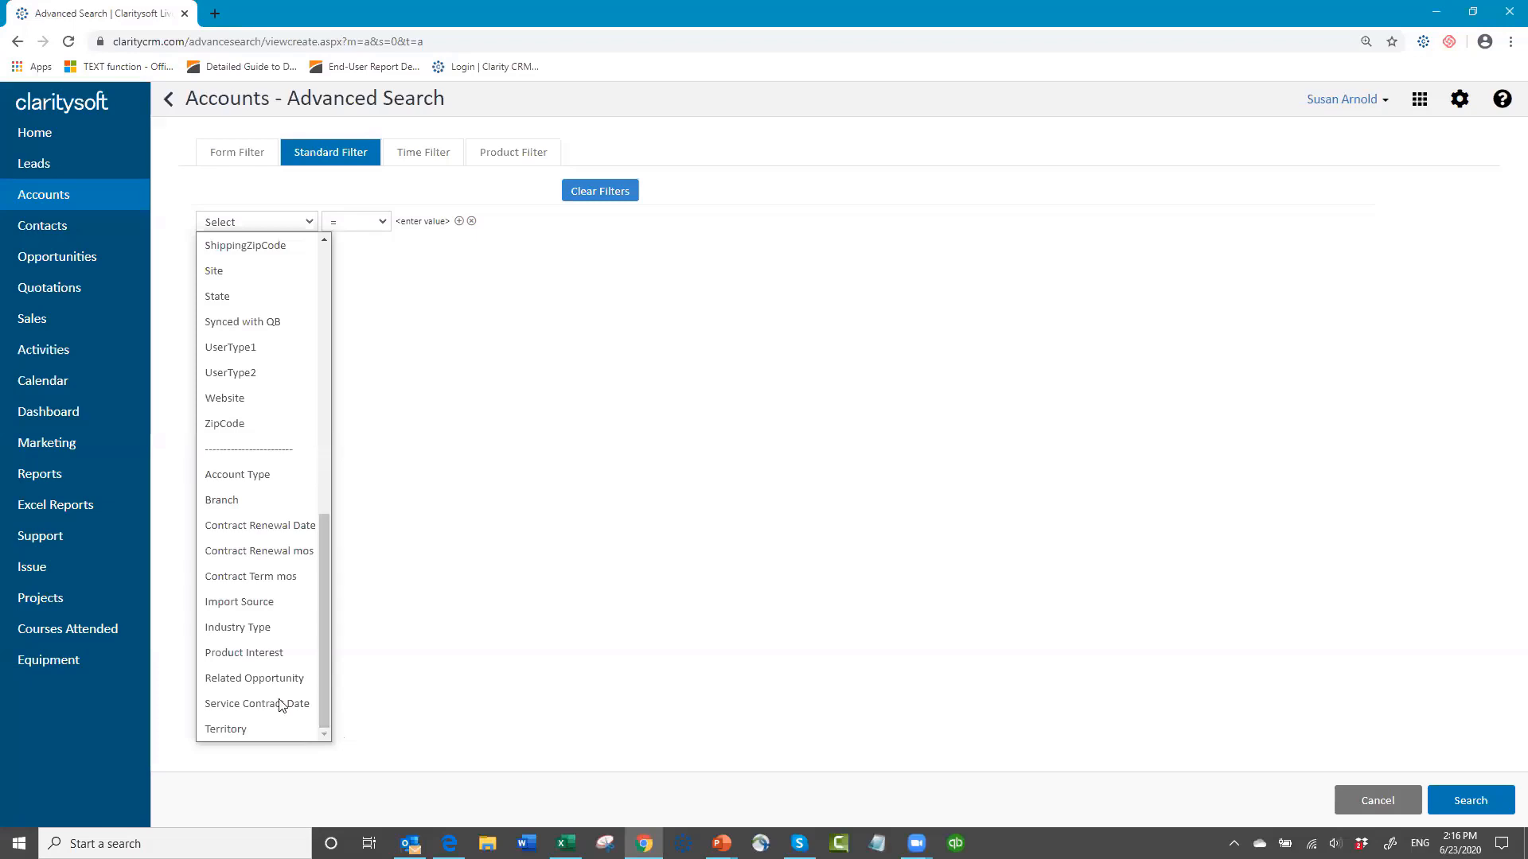
{"action": "left_click", "coordinate": [289, 627]}
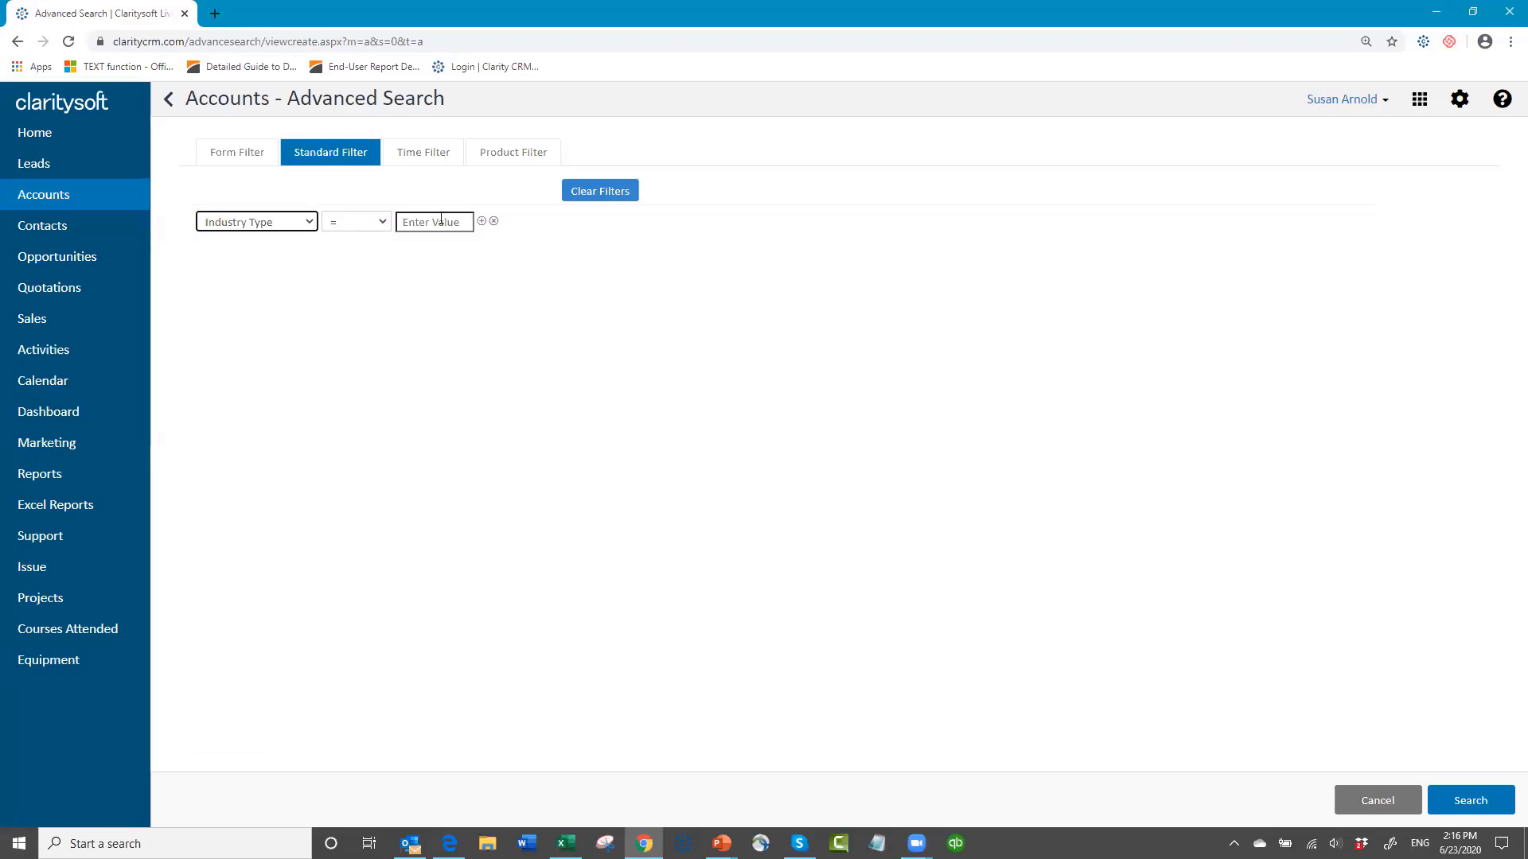
{"action": "left_click", "coordinate": [383, 225]}
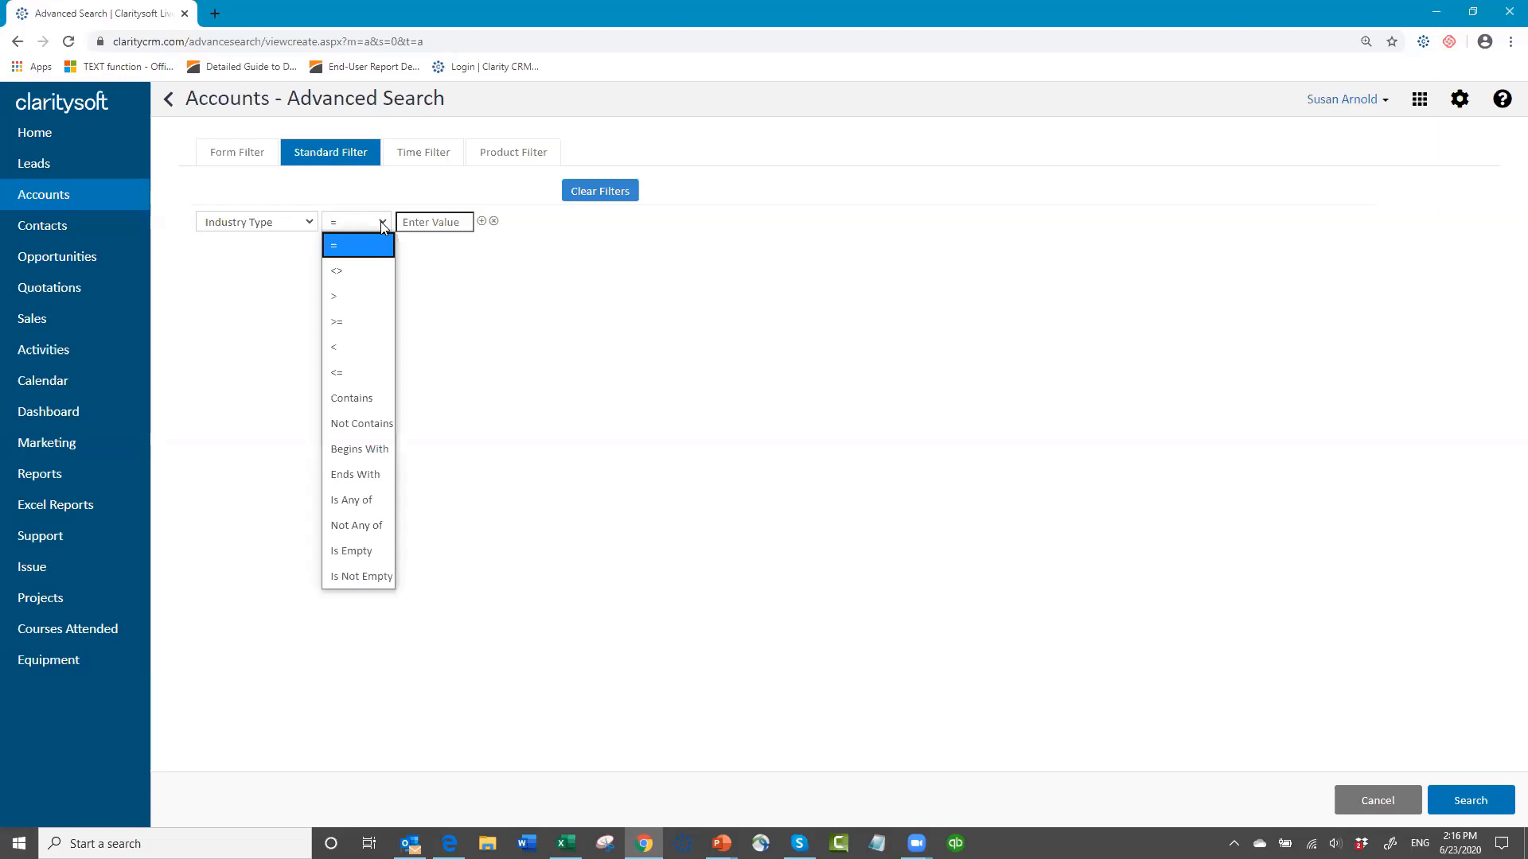
{"action": "left_click", "coordinate": [358, 549]}
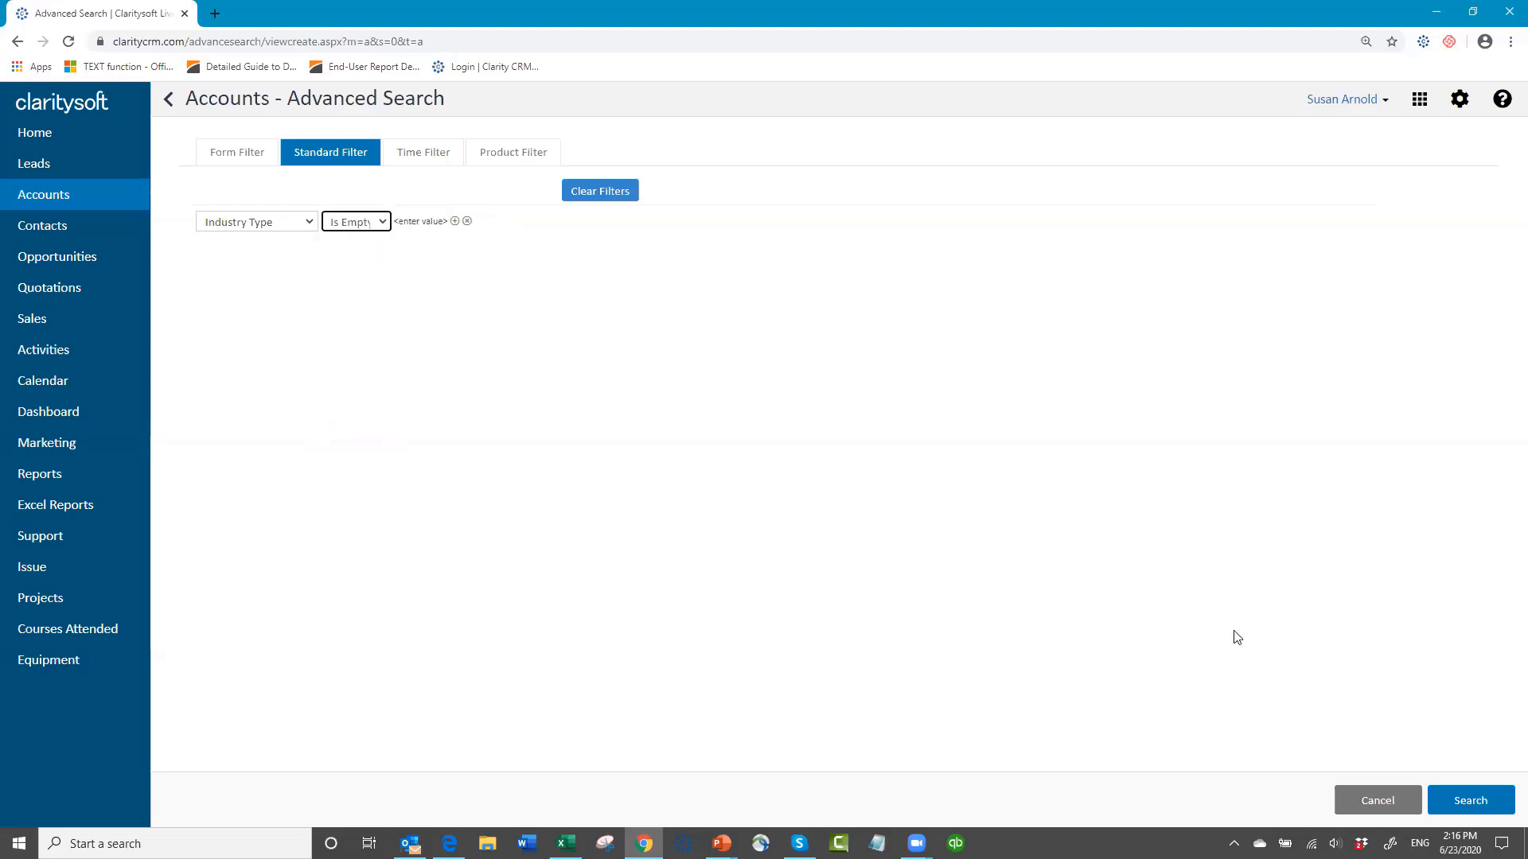
{"action": "left_click", "coordinate": [1483, 802]}
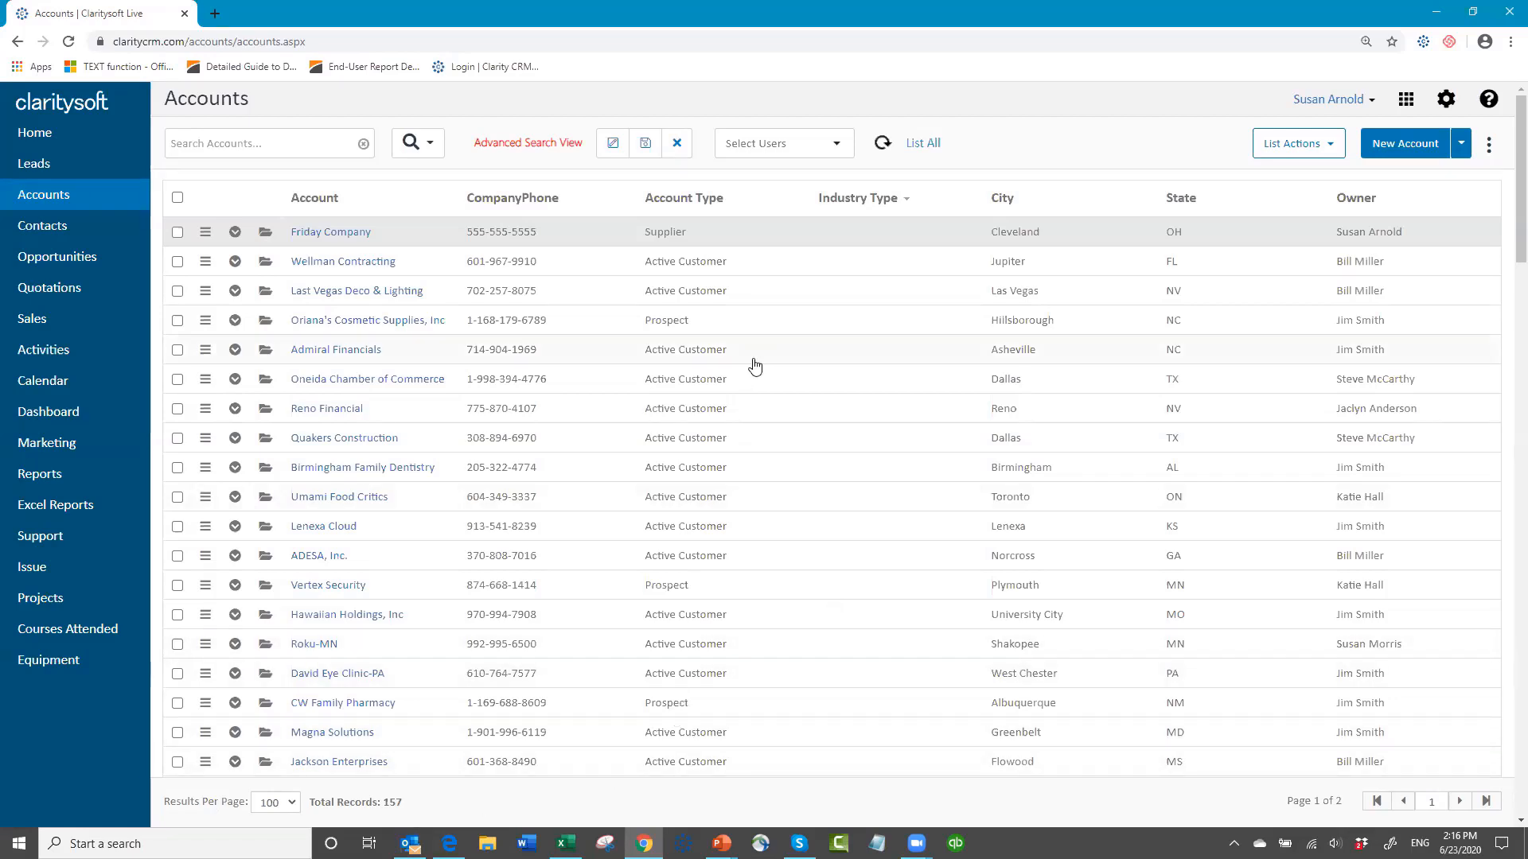
Step: Save the filtered account list as a new view named "Industry type Empty" and check it among the saved views
{"action": "left_click", "coordinate": [648, 149]}
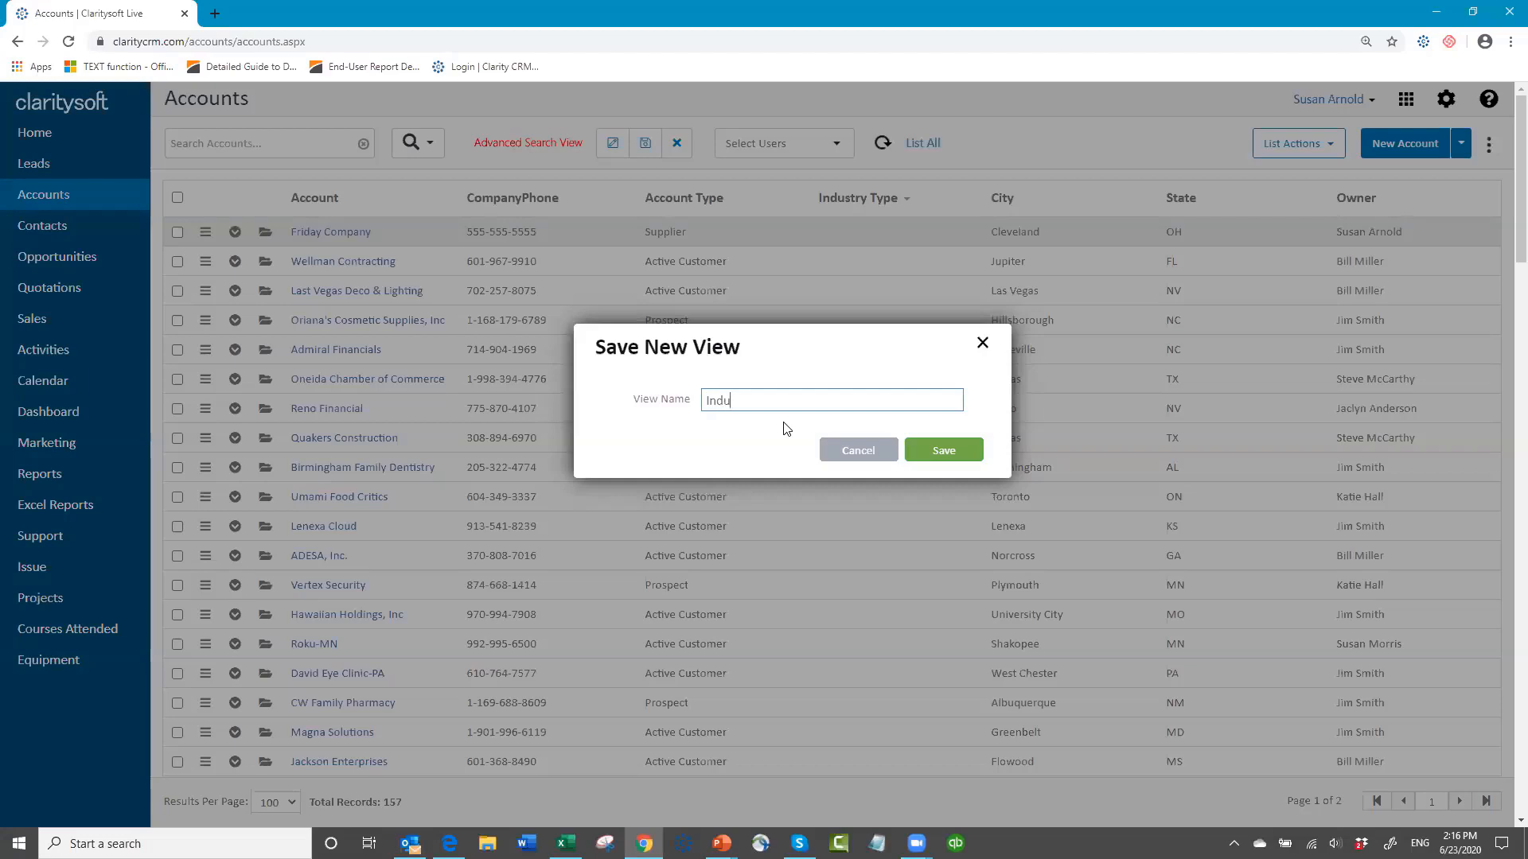
{"action": "type", "text": "stry type Empty"}
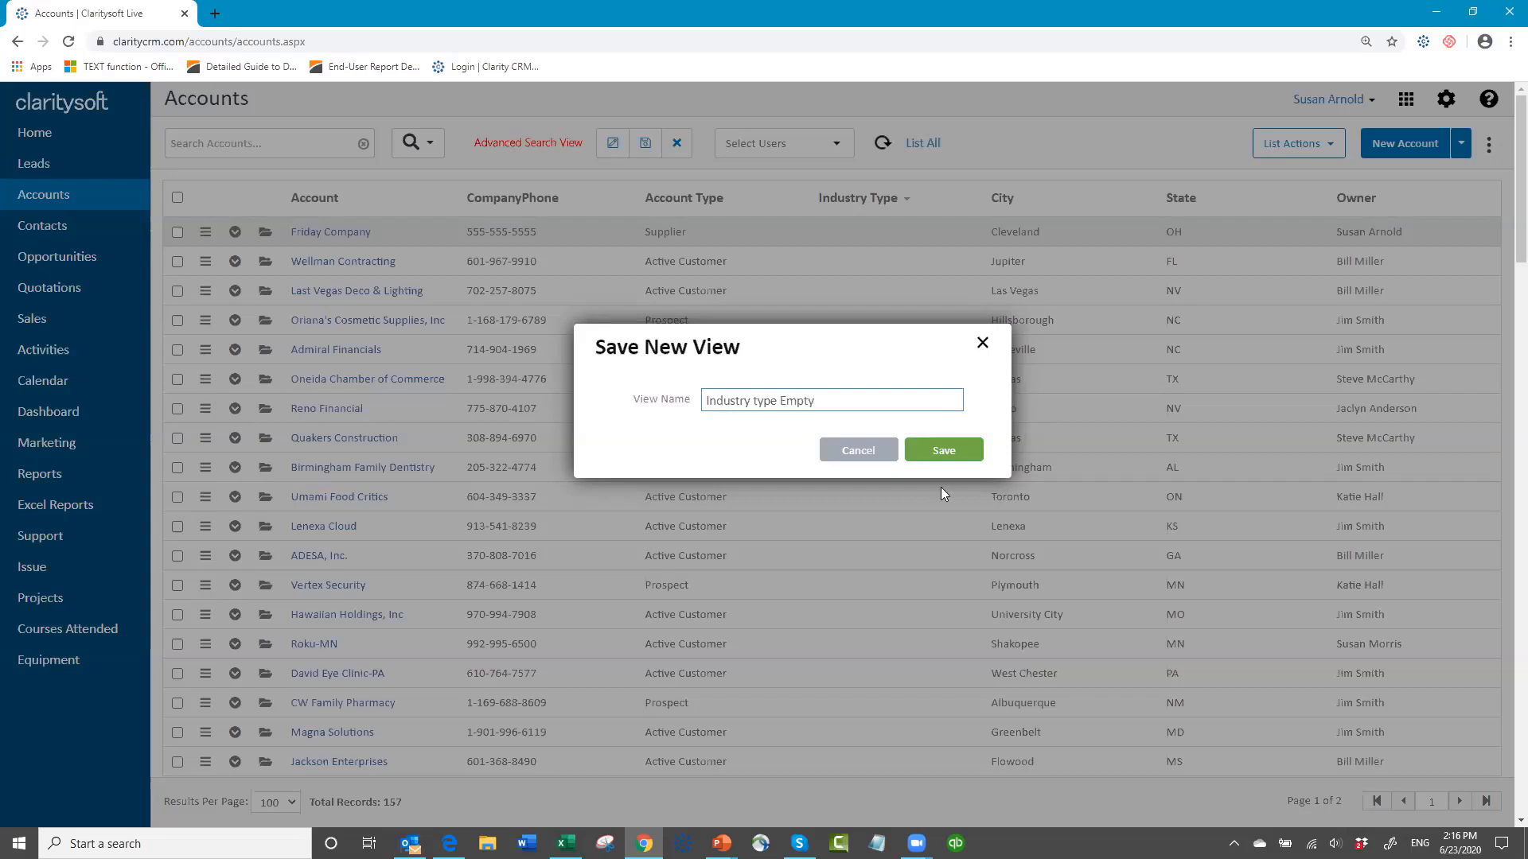
{"action": "left_click", "coordinate": [944, 454]}
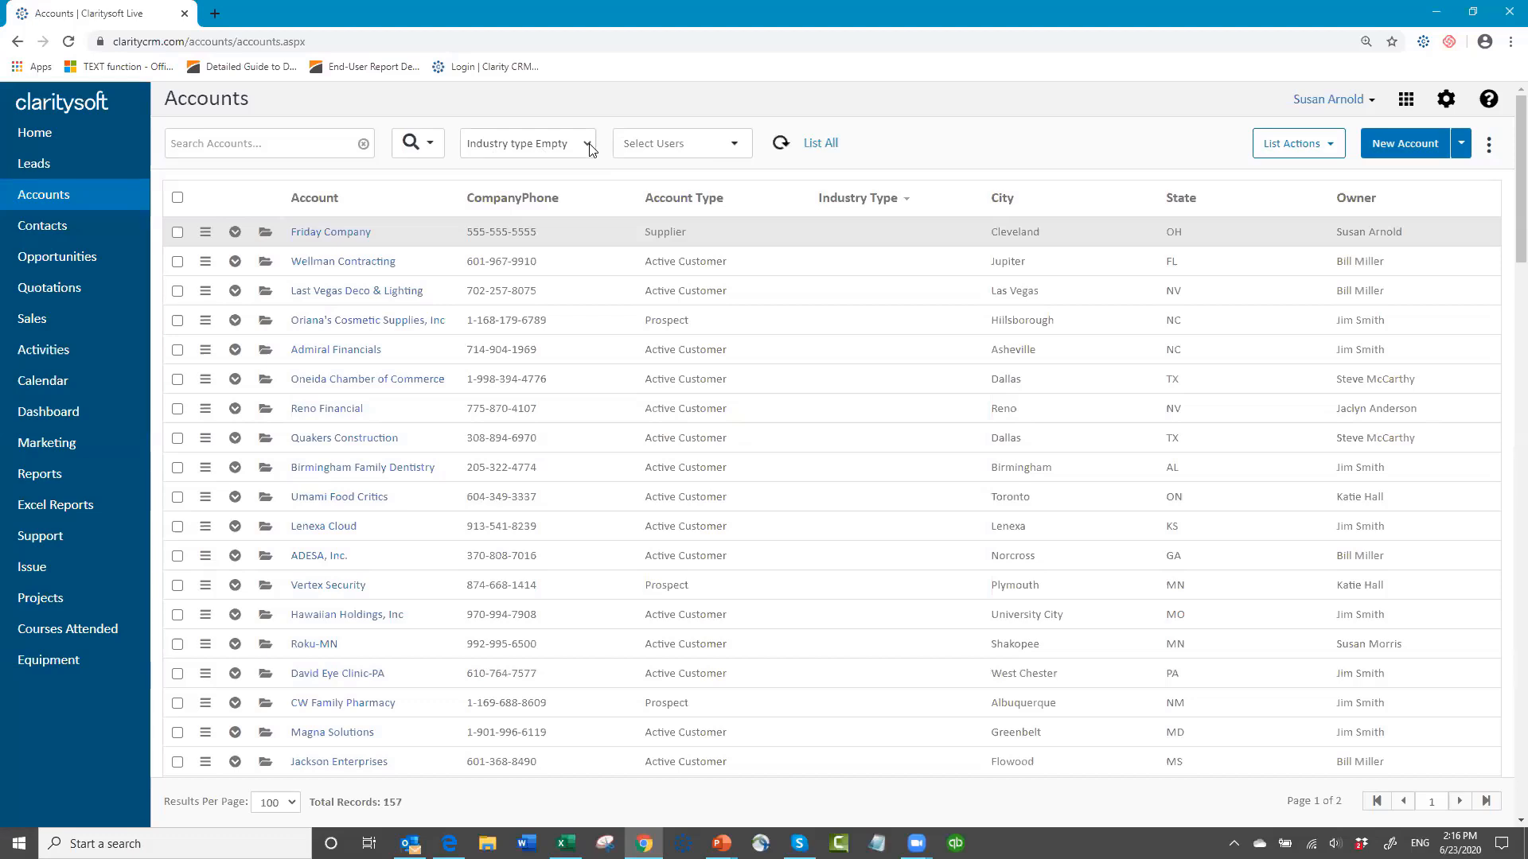
{"action": "left_click", "coordinate": [588, 145]}
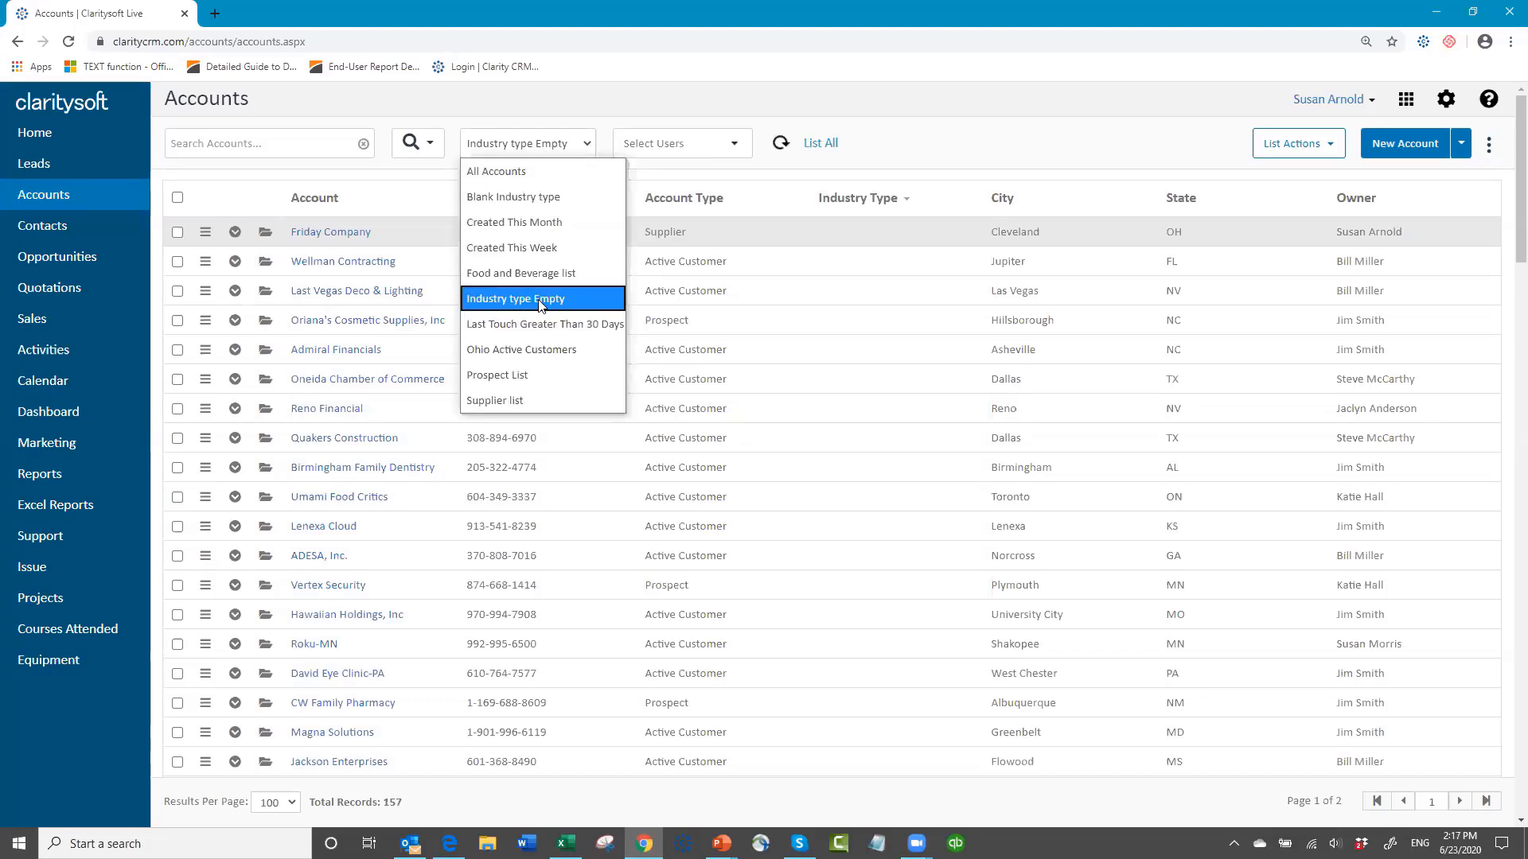
{"action": "left_click", "coordinate": [829, 229]}
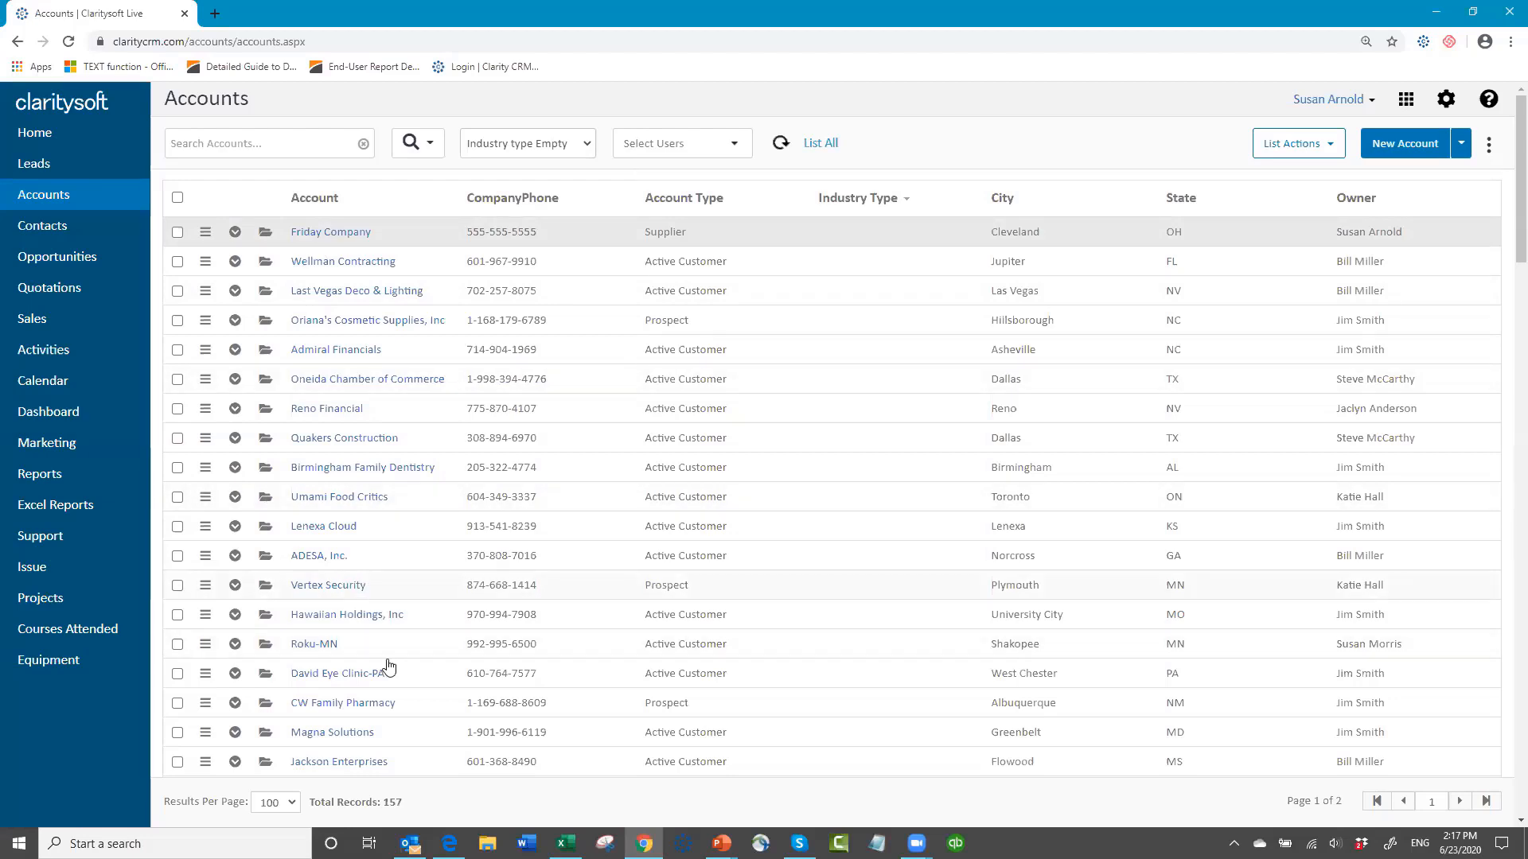
Step: Select the David Eye Clinic-PA and CW Family Pharmacy accounts in the Industry type Empty view
{"action": "scroll", "coordinate": [382, 635], "scroll_direction": "down", "scroll_amount": 2}
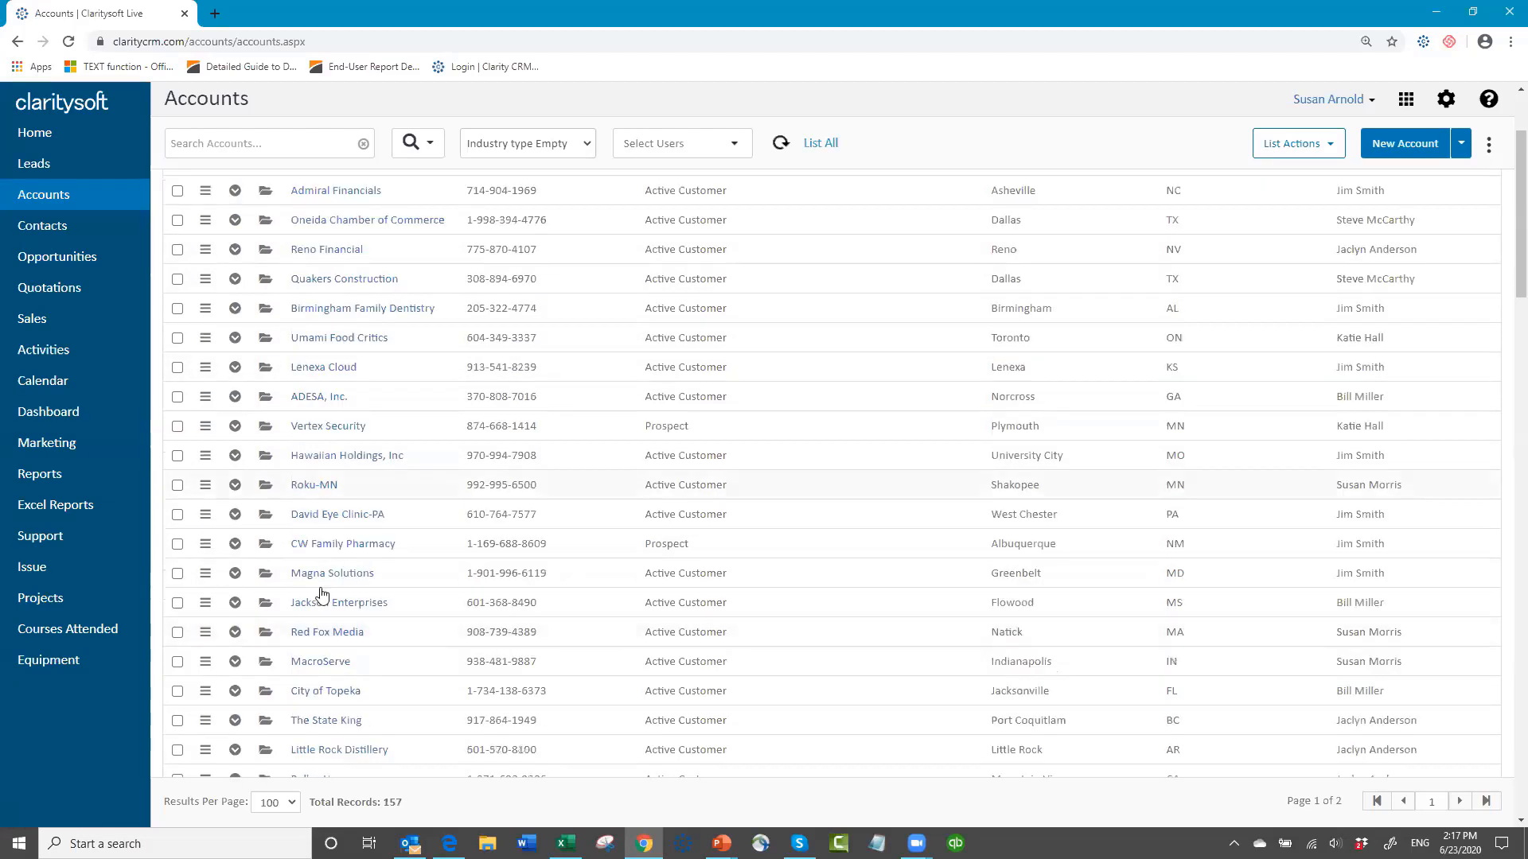
{"action": "scroll", "coordinate": [410, 520], "scroll_direction": "down", "scroll_amount": 2}
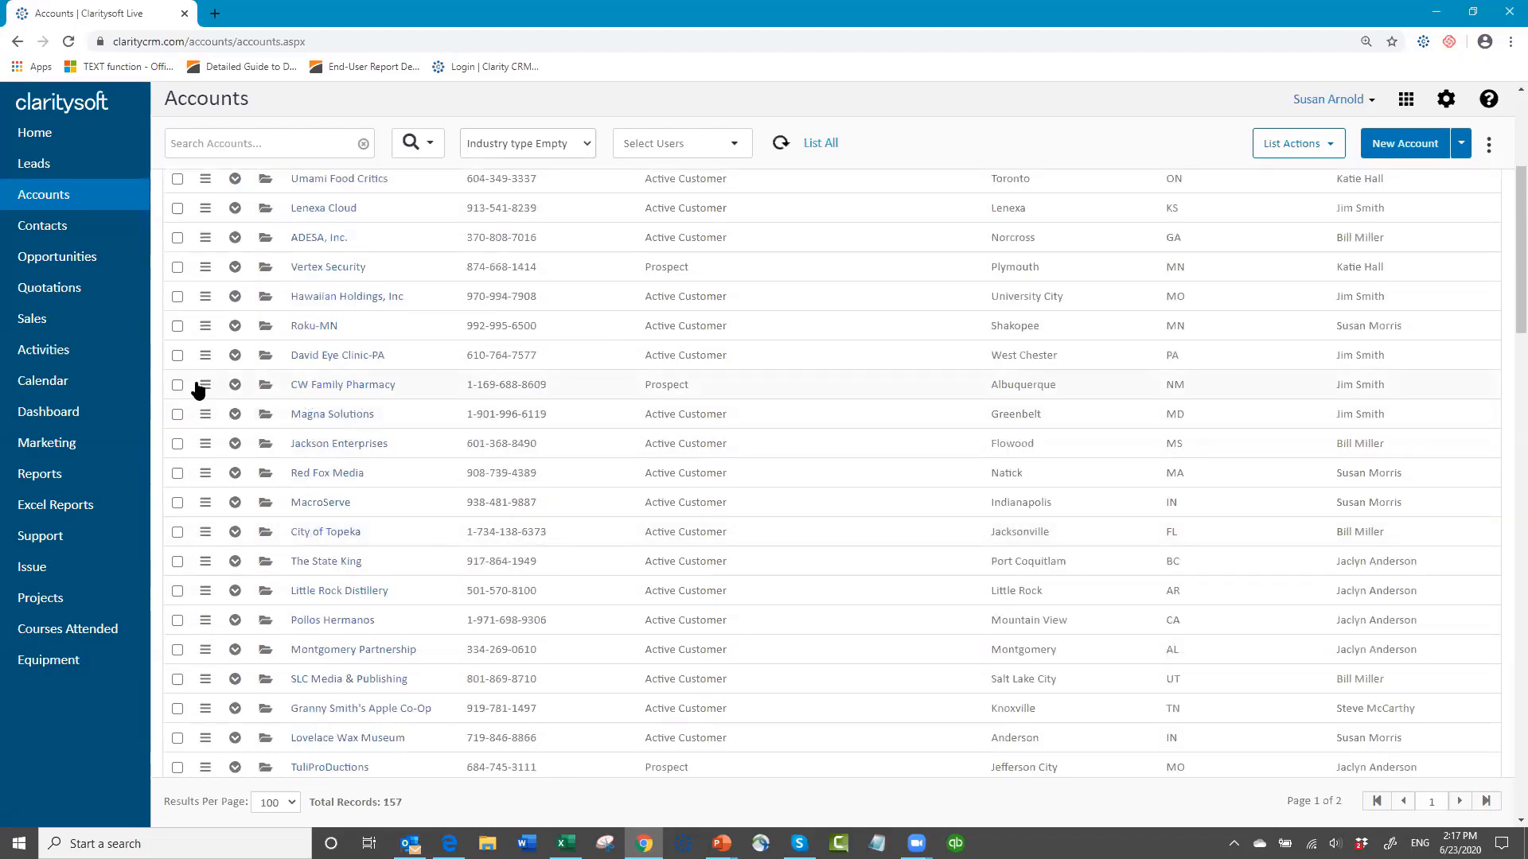
{"action": "left_click", "coordinate": [177, 356]}
{"action": "left_click", "coordinate": [177, 386]}
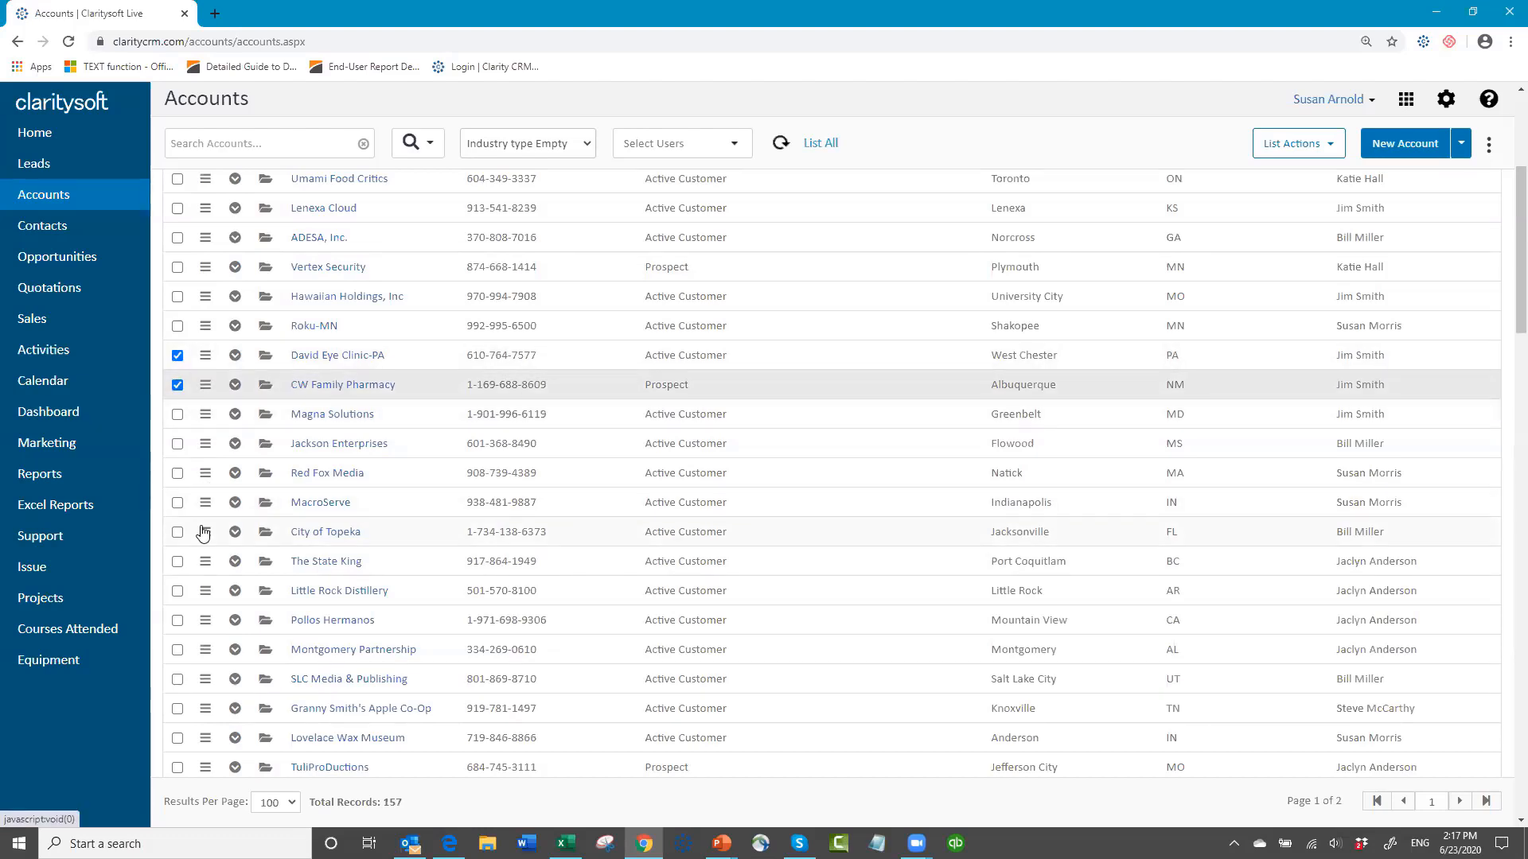
Step: Look through the remaining accounts without an industry type for other healthcare-related companies
{"action": "scroll", "coordinate": [203, 533], "scroll_direction": "down", "scroll_amount": 1}
{"action": "scroll", "coordinate": [199, 531], "scroll_direction": "down", "scroll_amount": 1}
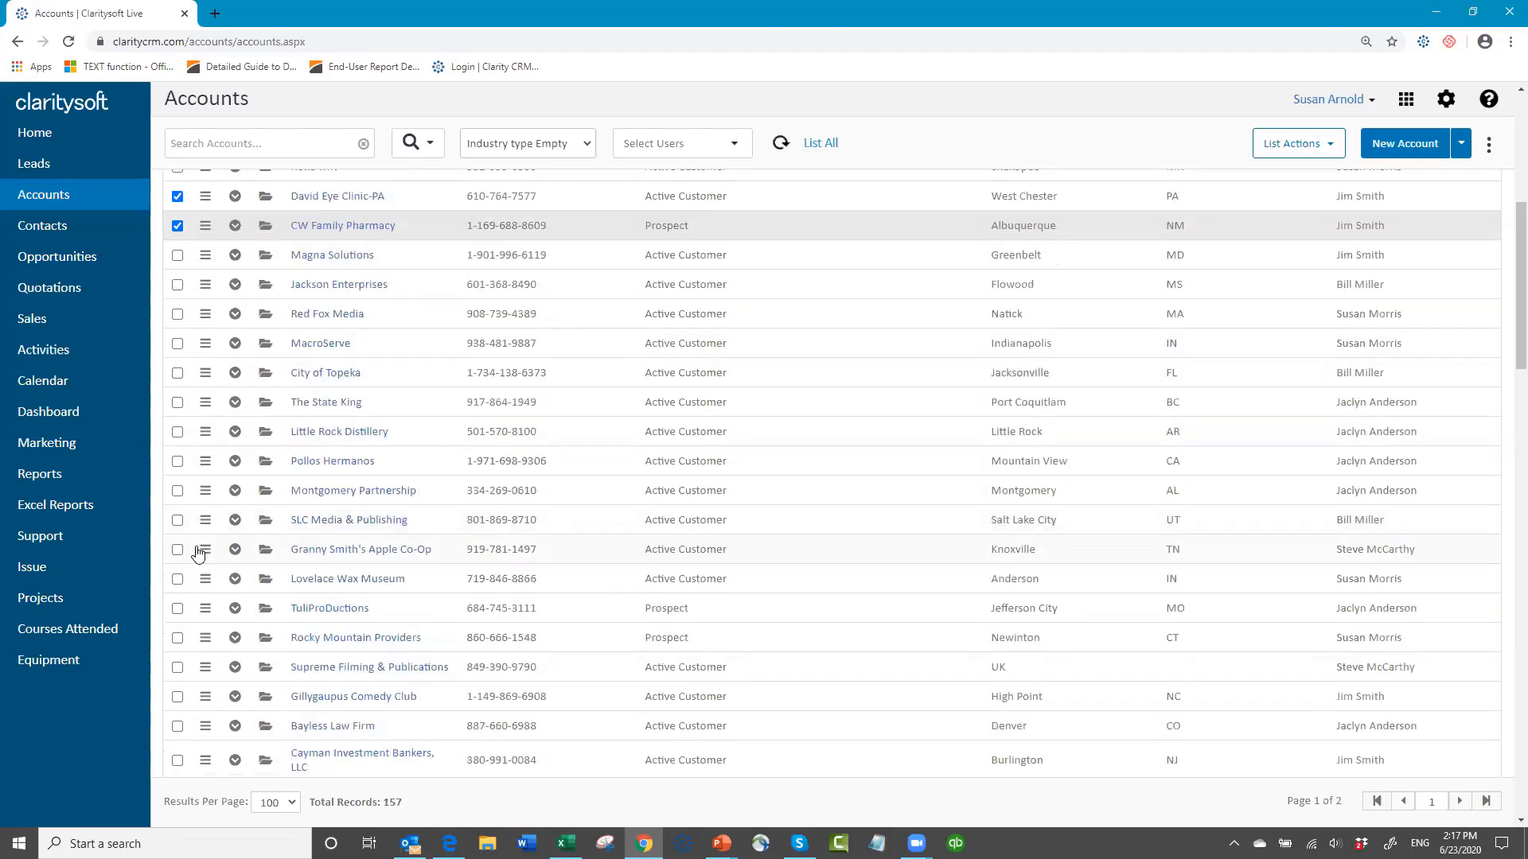
{"action": "scroll", "coordinate": [188, 547], "scroll_direction": "down", "scroll_amount": 1}
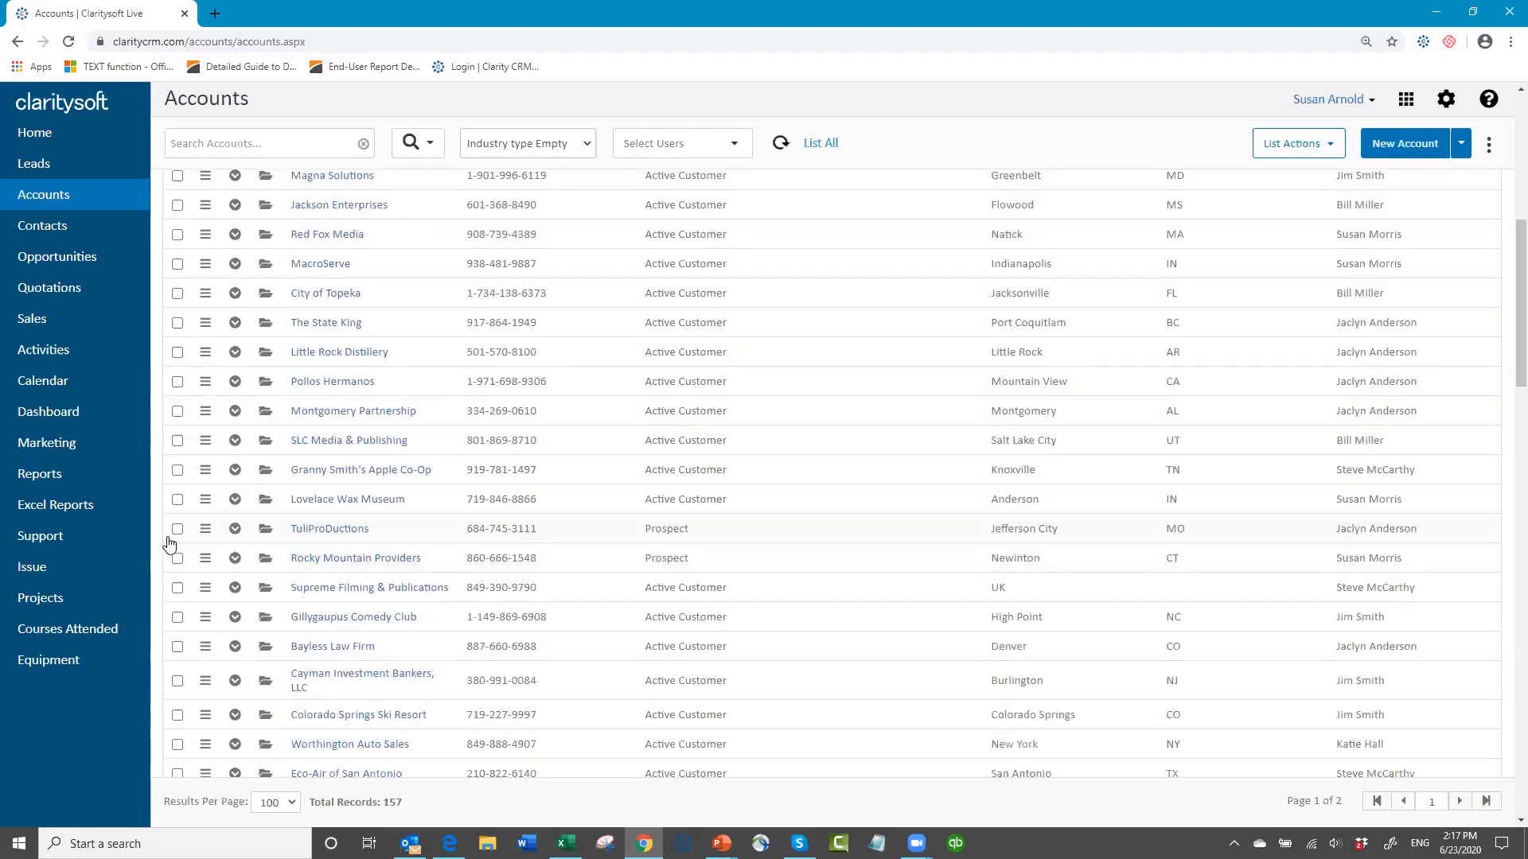
{"action": "scroll", "coordinate": [168, 537], "scroll_direction": "down", "scroll_amount": 2}
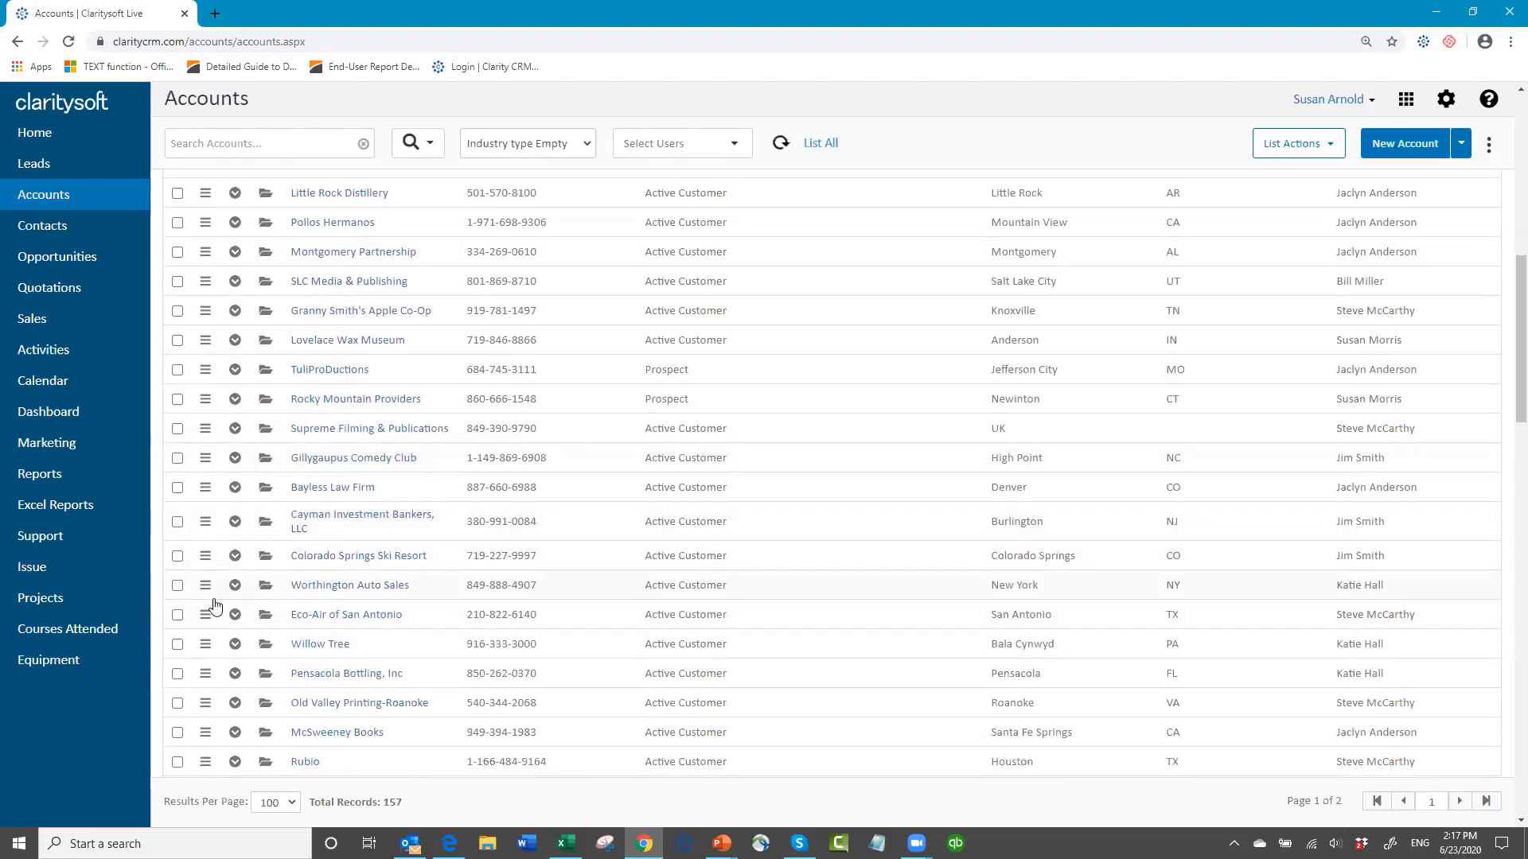
{"action": "scroll", "coordinate": [221, 524], "scroll_direction": "down", "scroll_amount": 2}
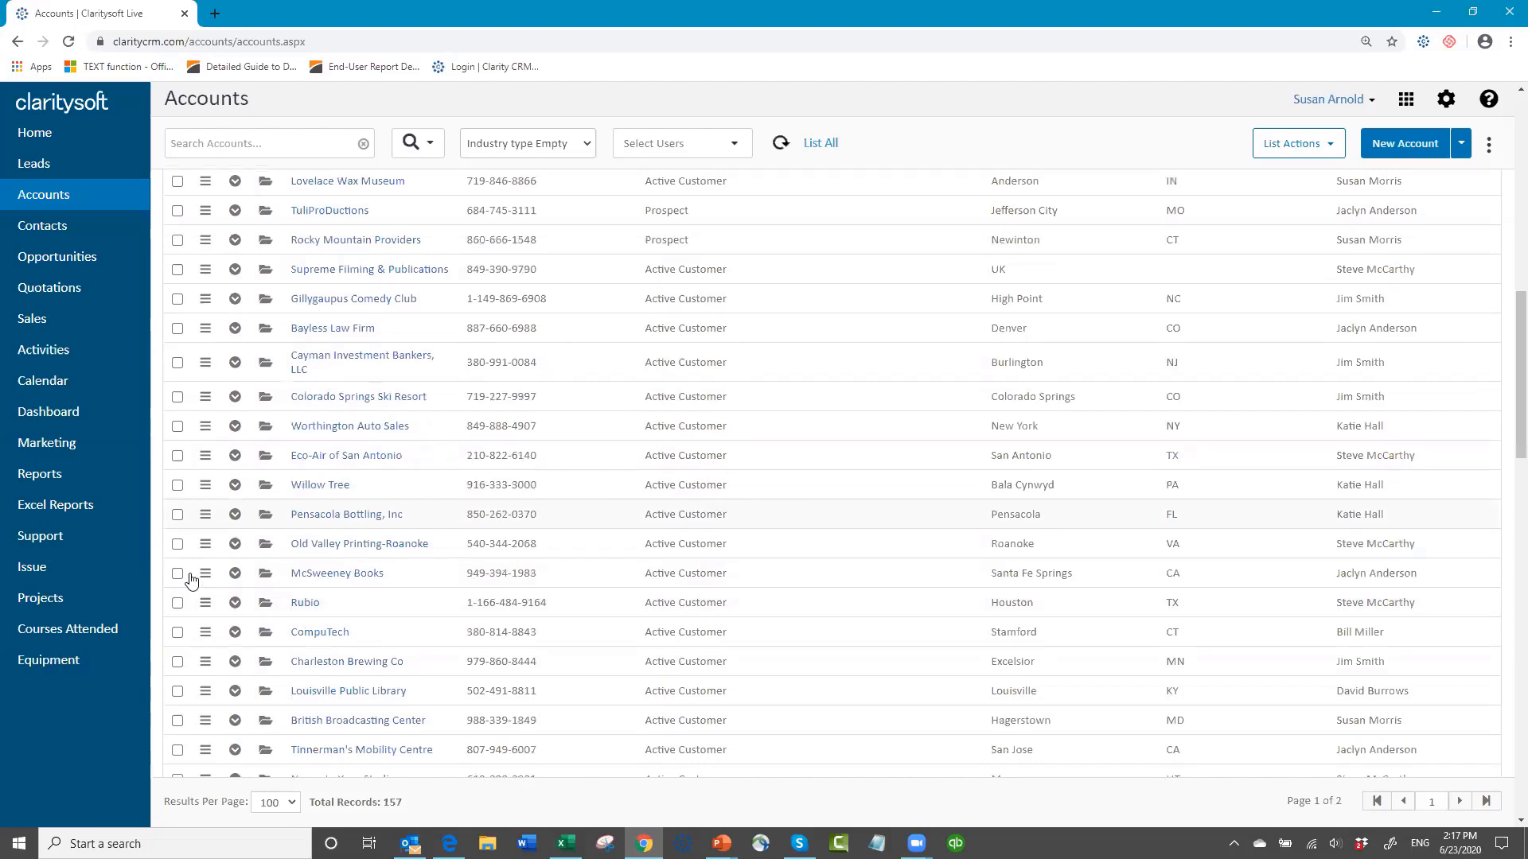
{"action": "scroll", "coordinate": [237, 432], "scroll_direction": "down", "scroll_amount": 3}
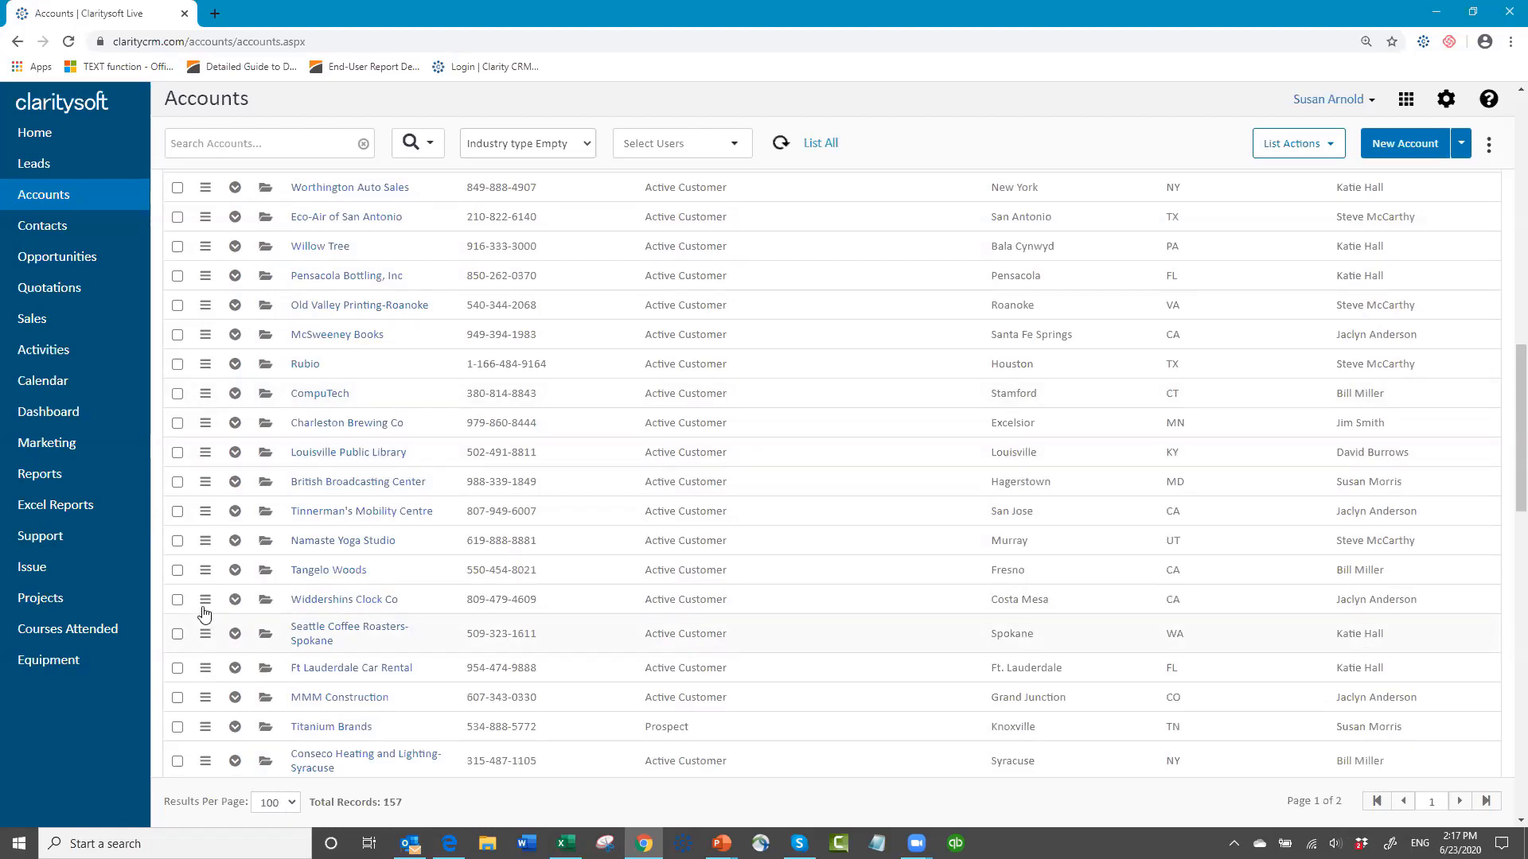
{"action": "scroll", "coordinate": [203, 613], "scroll_direction": "down", "scroll_amount": 3}
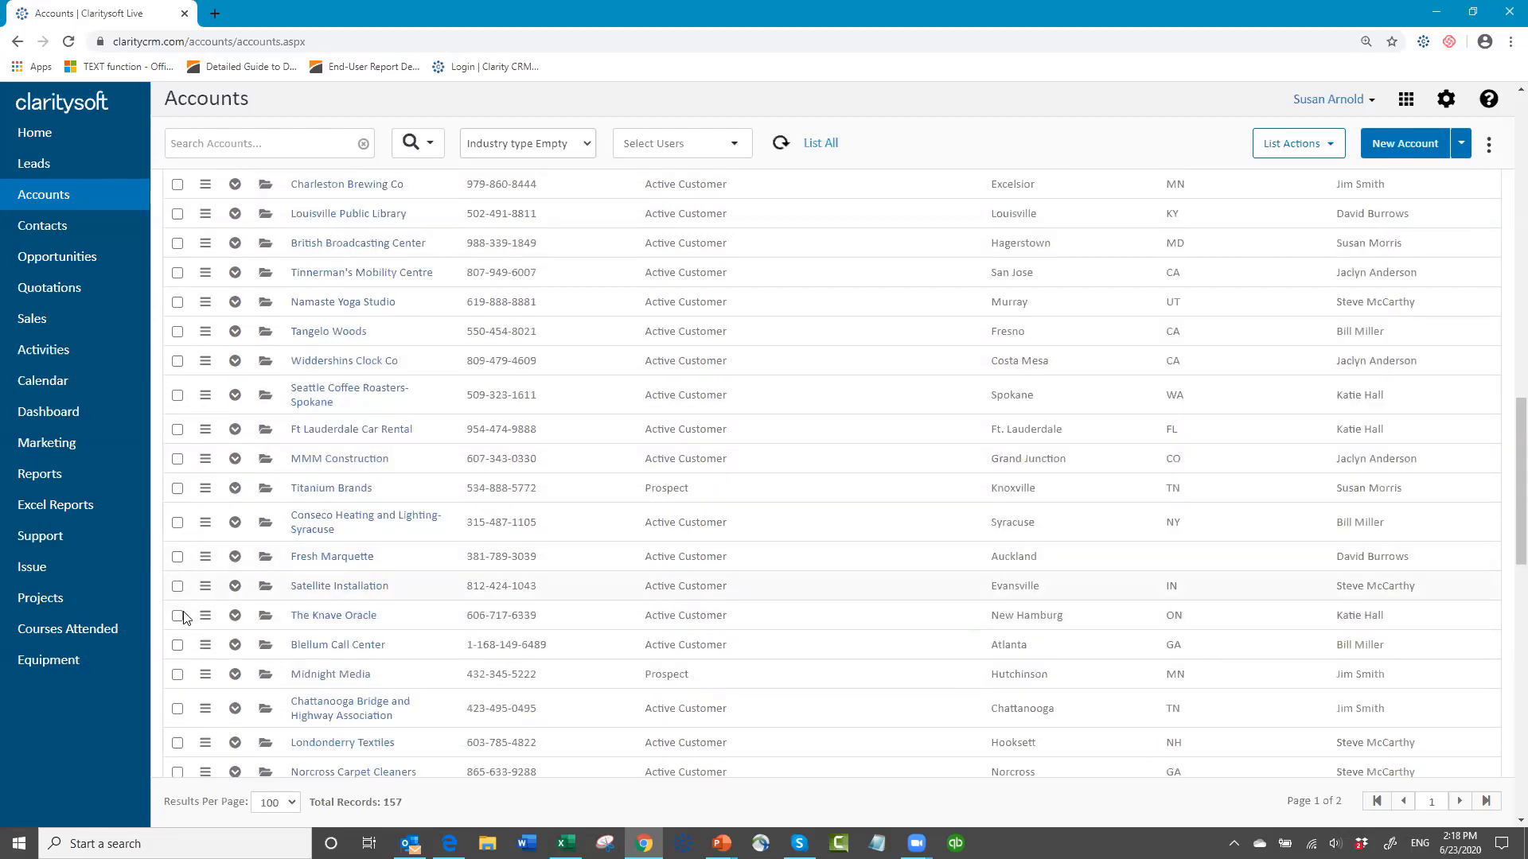
{"action": "scroll", "coordinate": [186, 625], "scroll_direction": "down", "scroll_amount": 2}
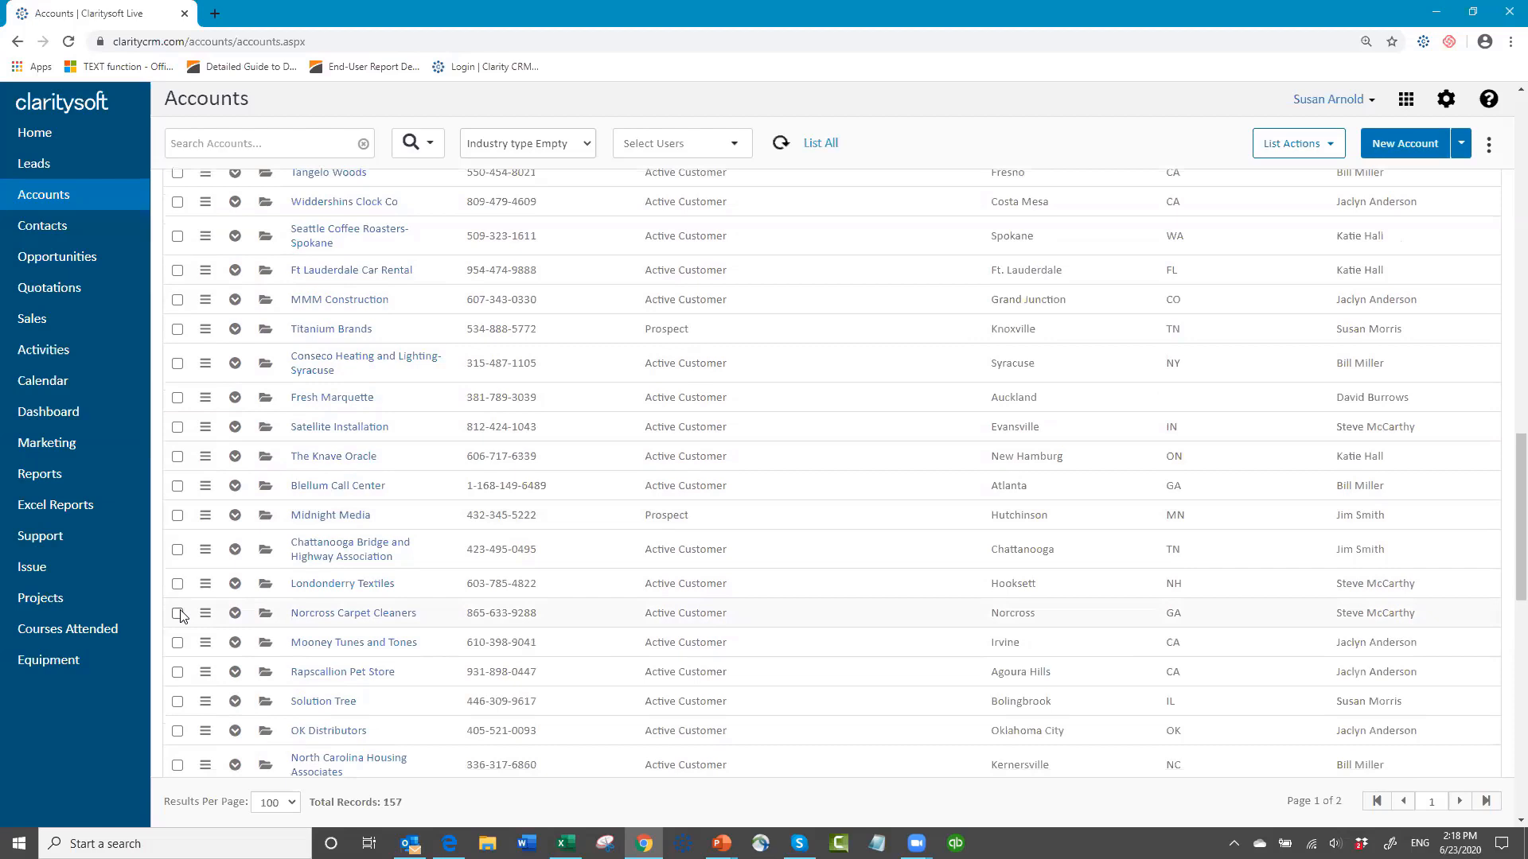
{"action": "scroll", "coordinate": [182, 617], "scroll_direction": "down", "scroll_amount": 2}
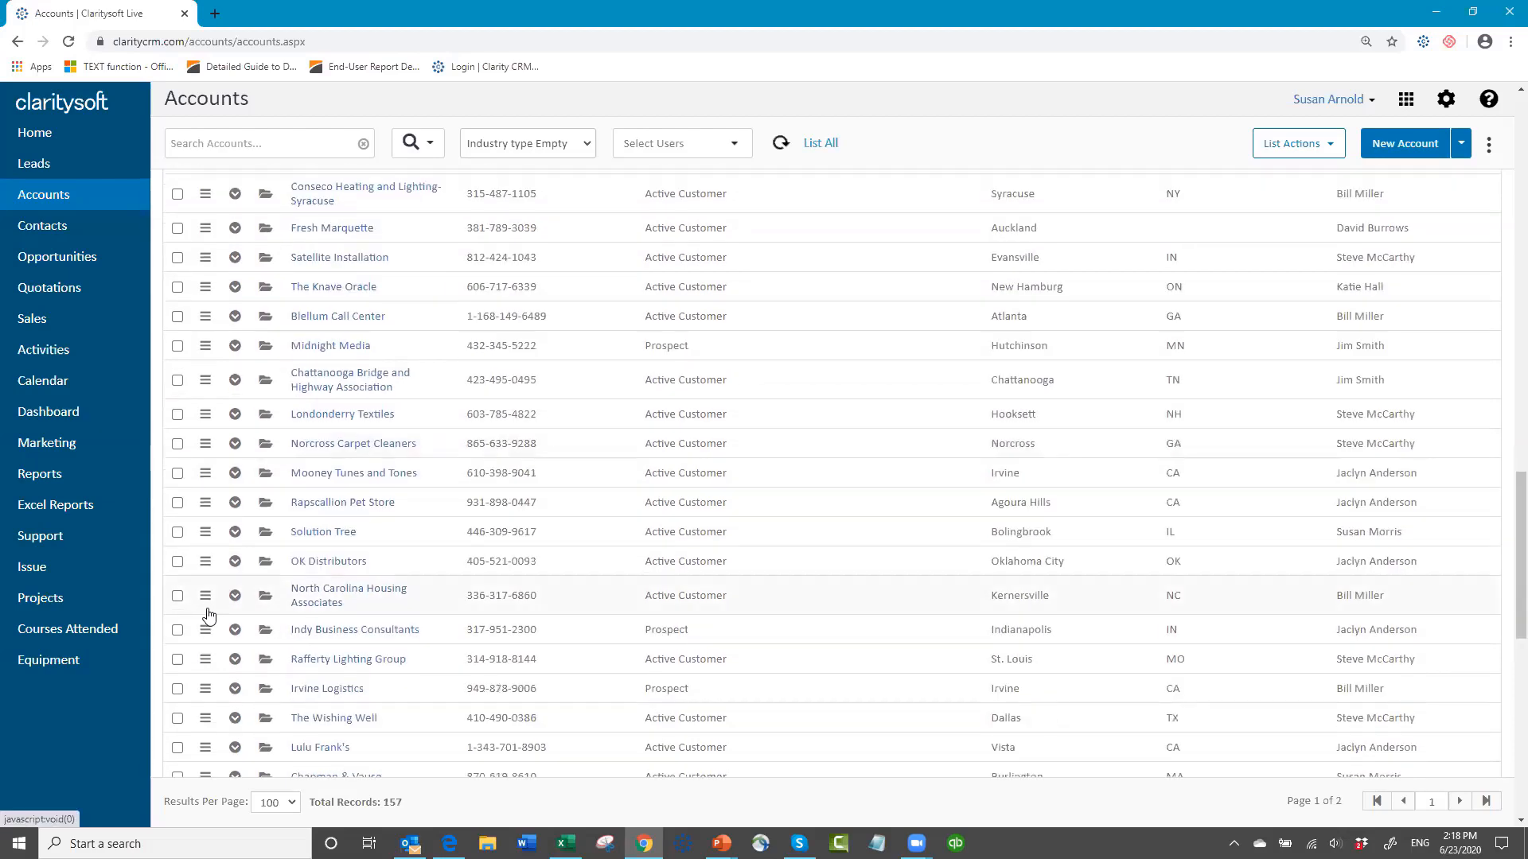
{"action": "scroll", "coordinate": [241, 672], "scroll_direction": "down", "scroll_amount": 2}
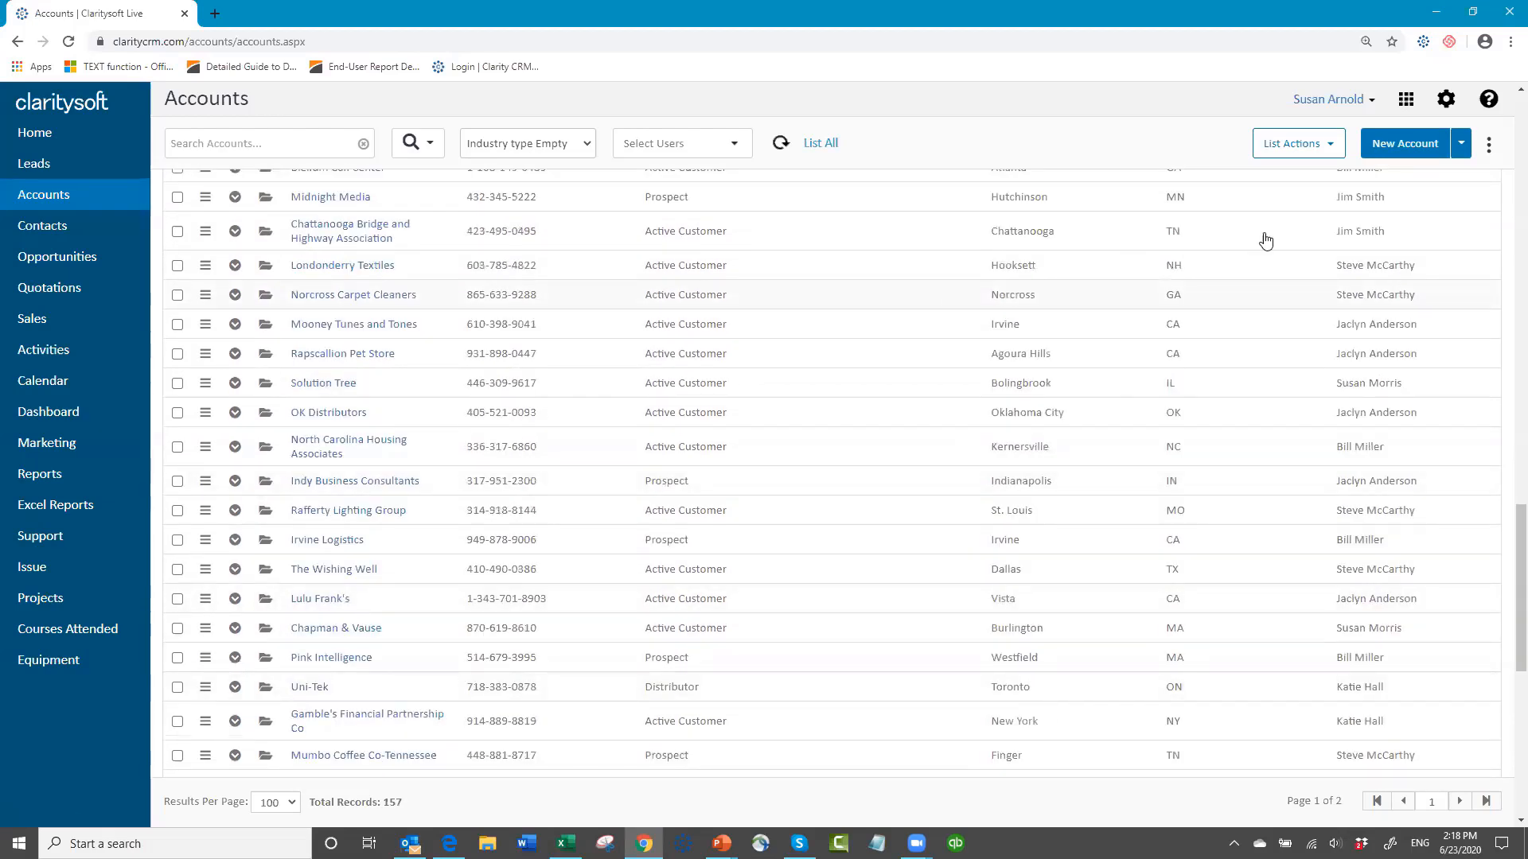
{"action": "scroll", "coordinate": [433, 296], "scroll_direction": "up", "scroll_amount": 15}
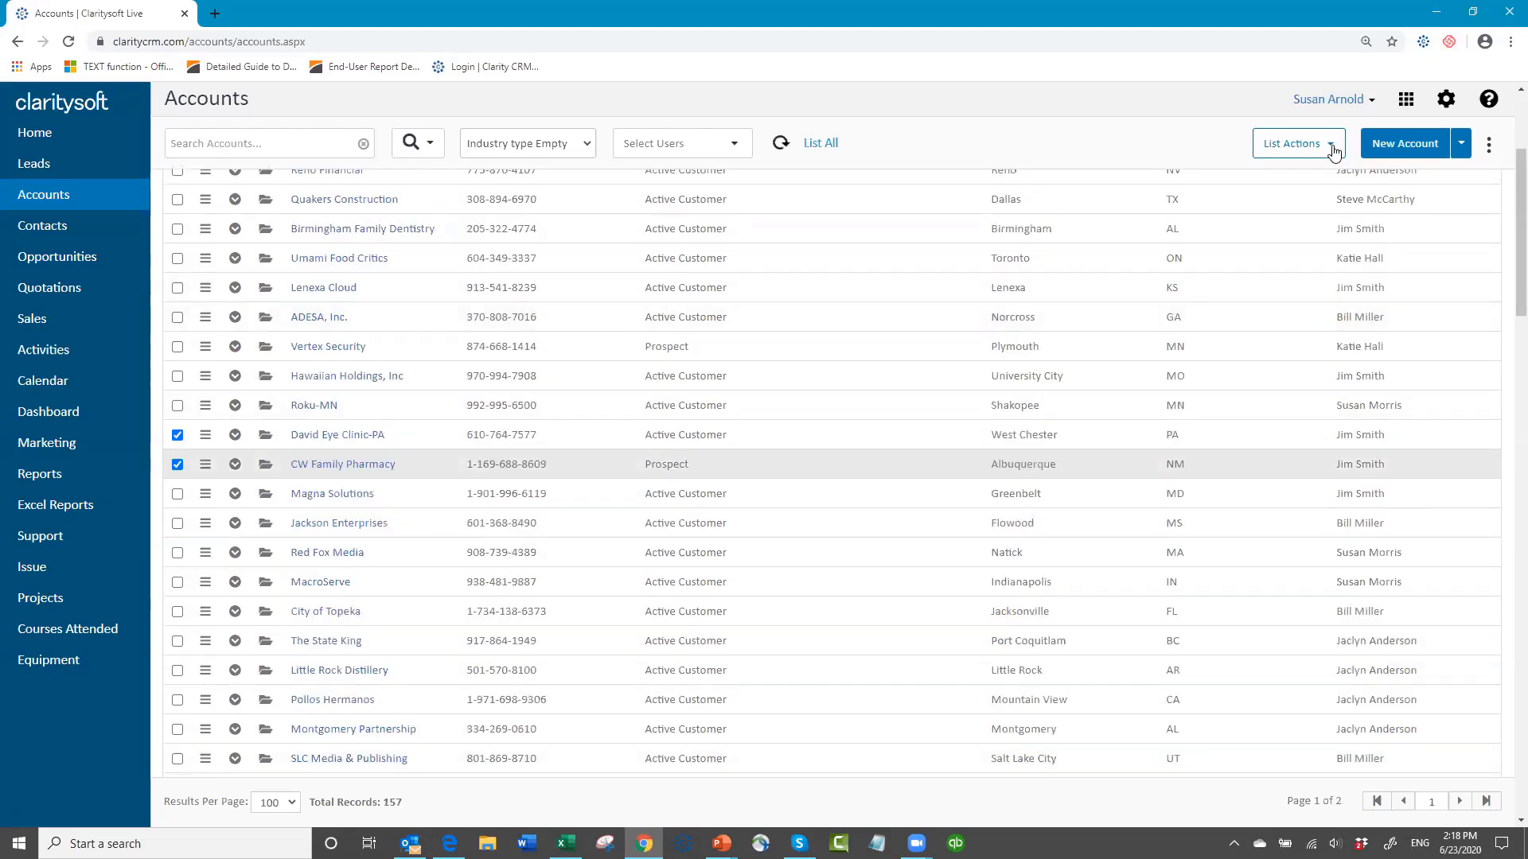
Step: Group edit all records marked as checked, setting their Industry Type to Healthcare
{"action": "left_click", "coordinate": [1334, 150]}
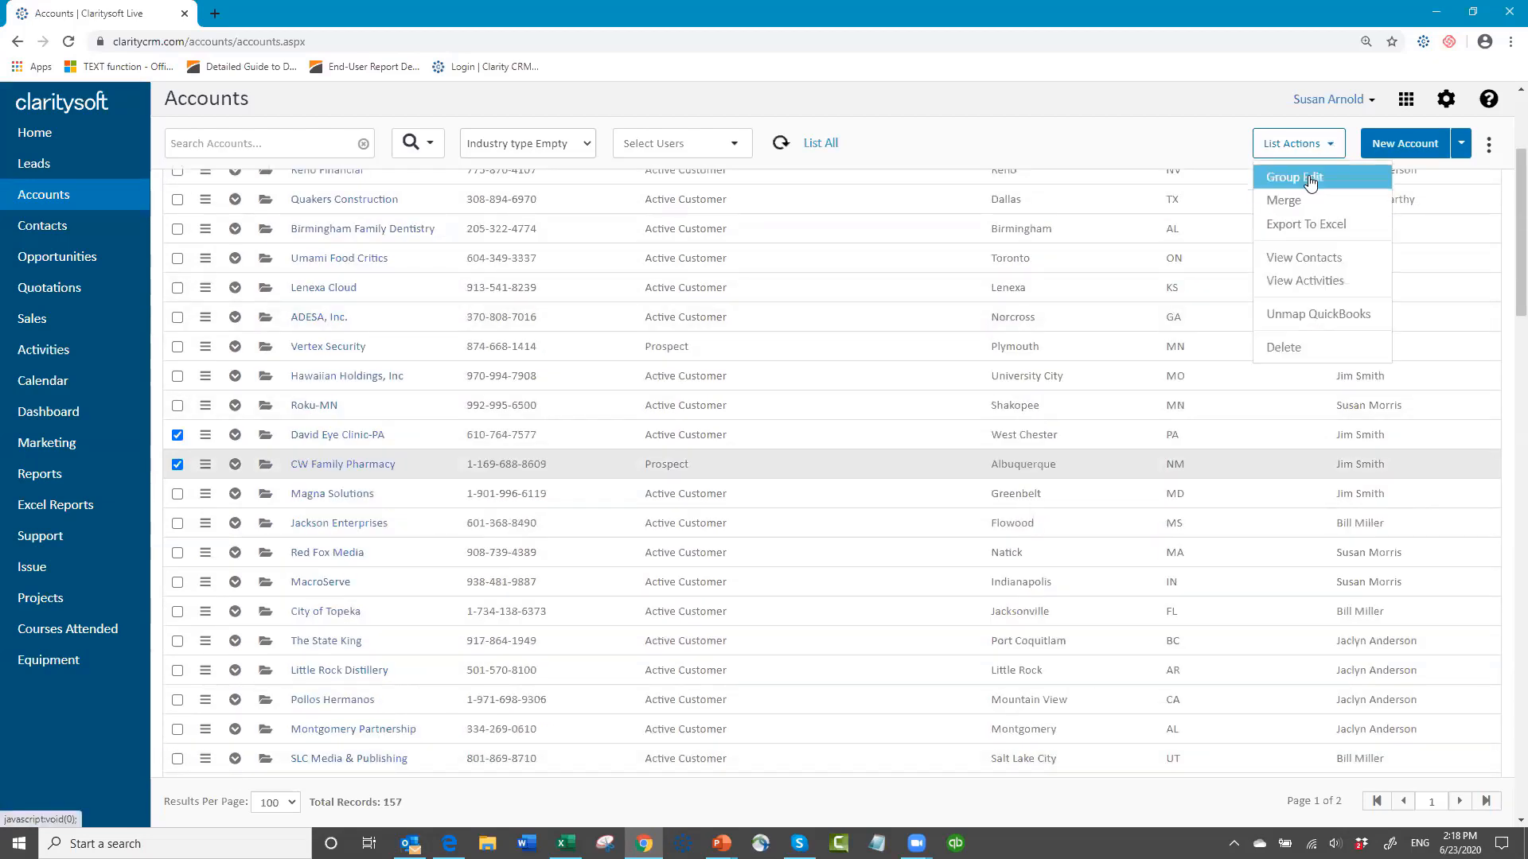
{"action": "left_click", "coordinate": [1284, 178]}
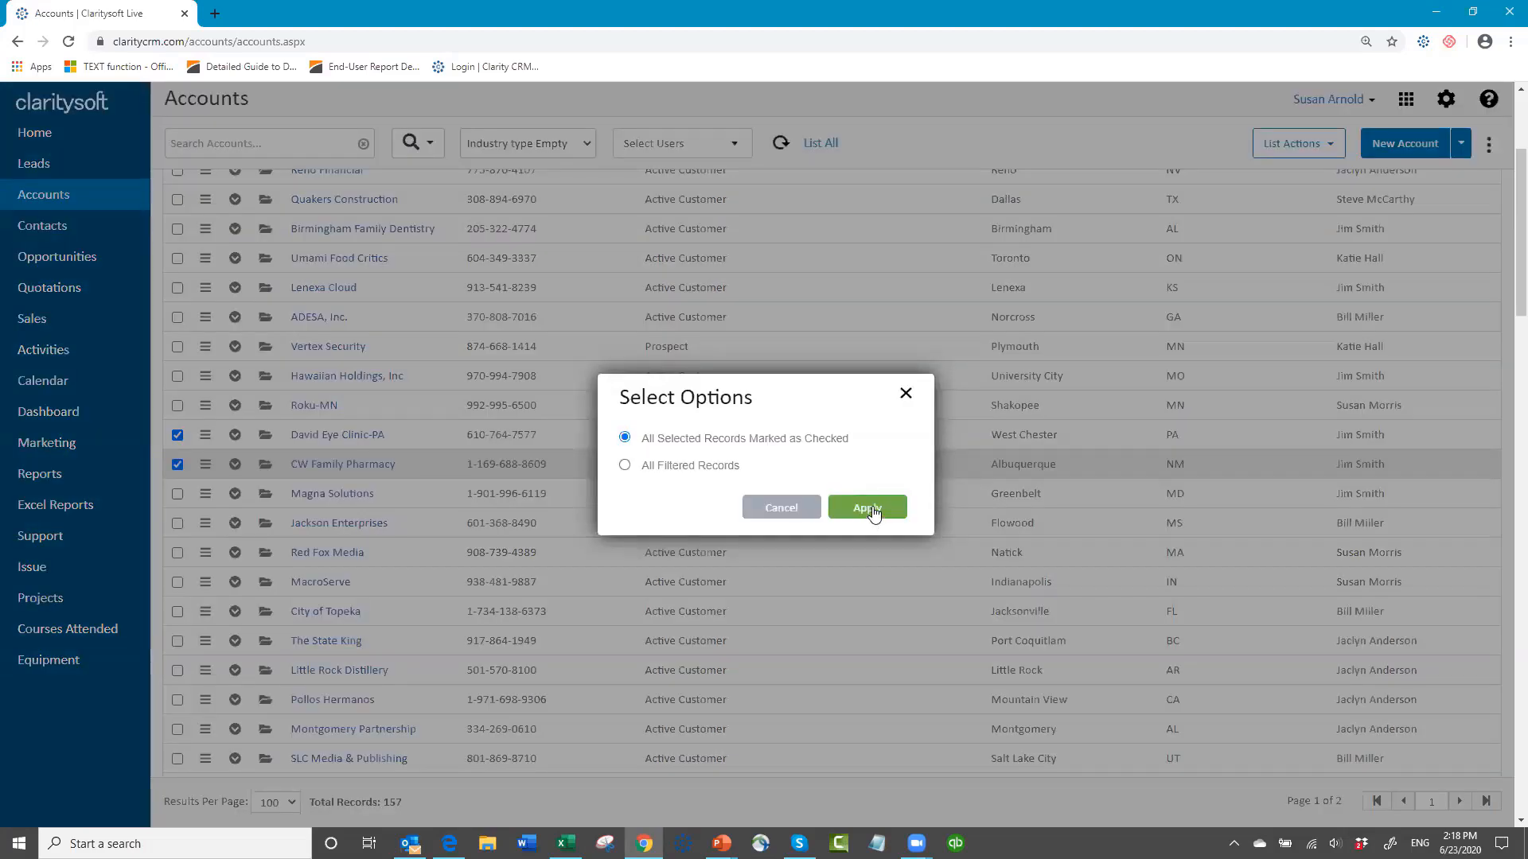
{"action": "left_click", "coordinate": [848, 502]}
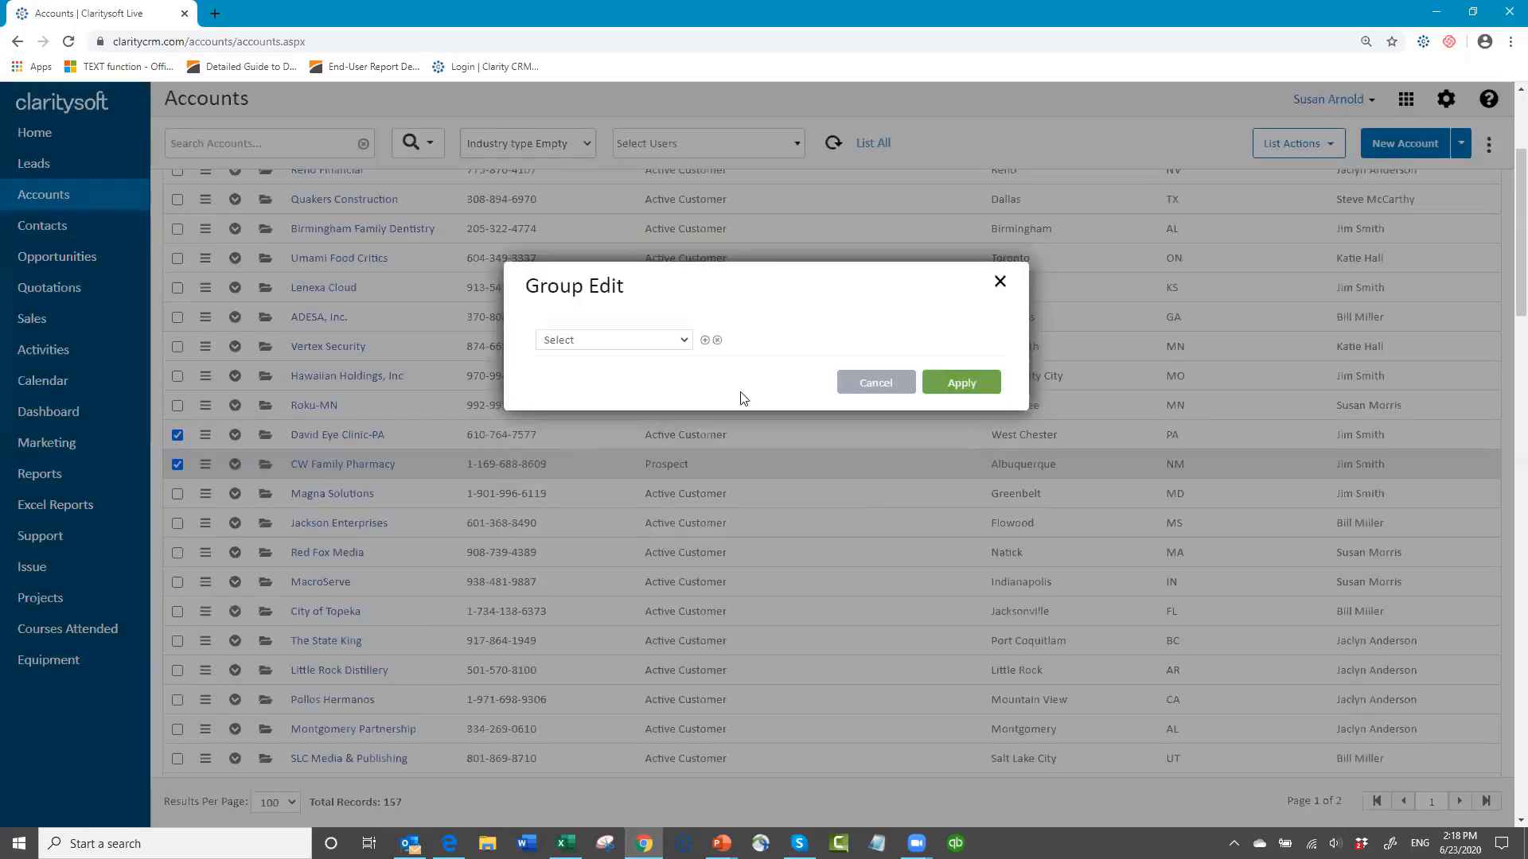
{"action": "left_click", "coordinate": [682, 343]}
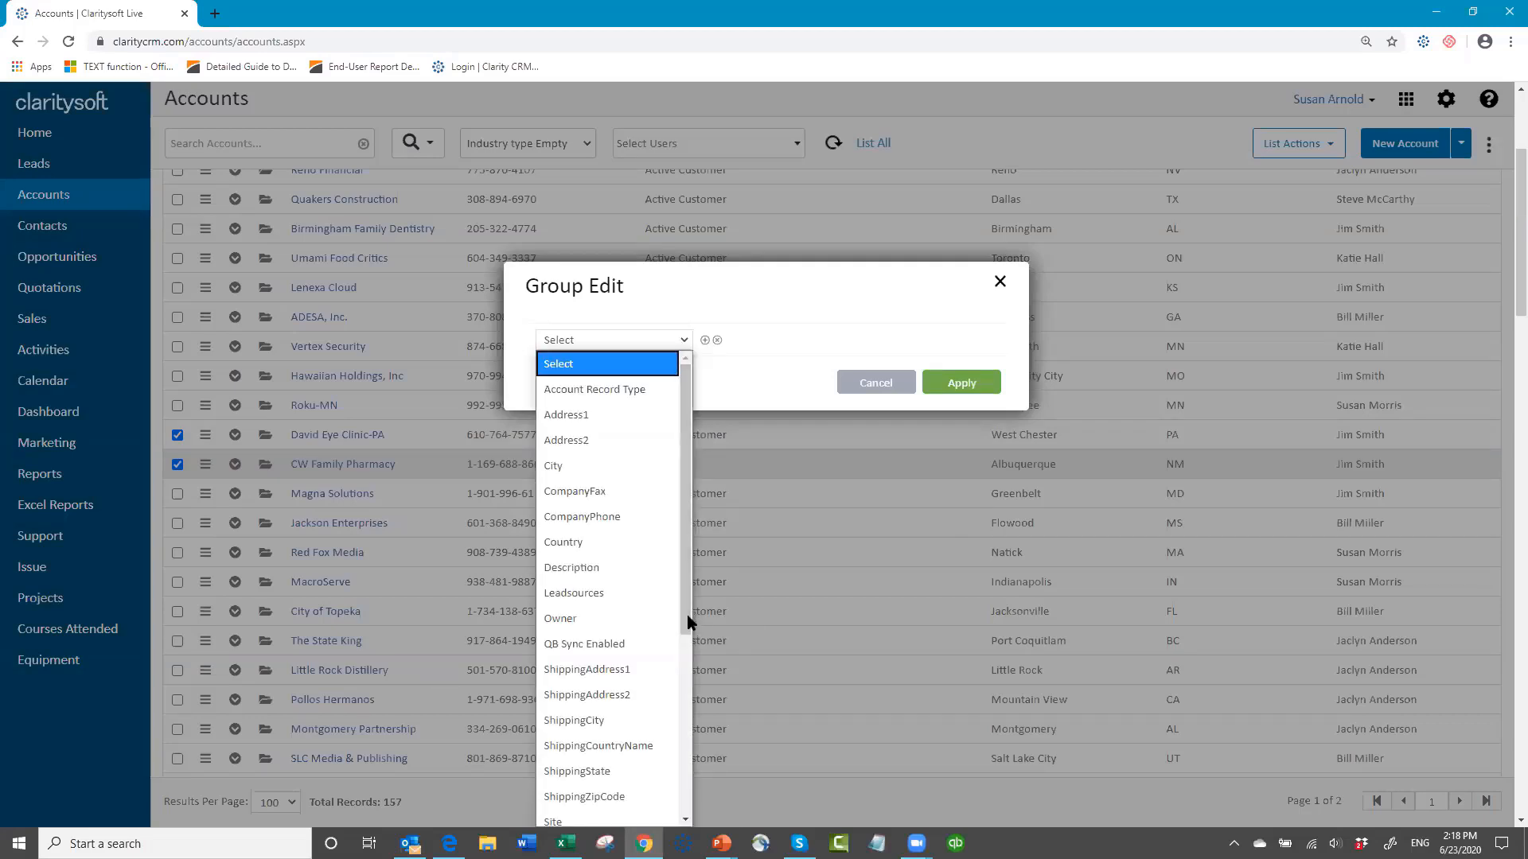
{"action": "left_click_drag", "start_coordinate": [689, 624], "coordinate": [689, 823]}
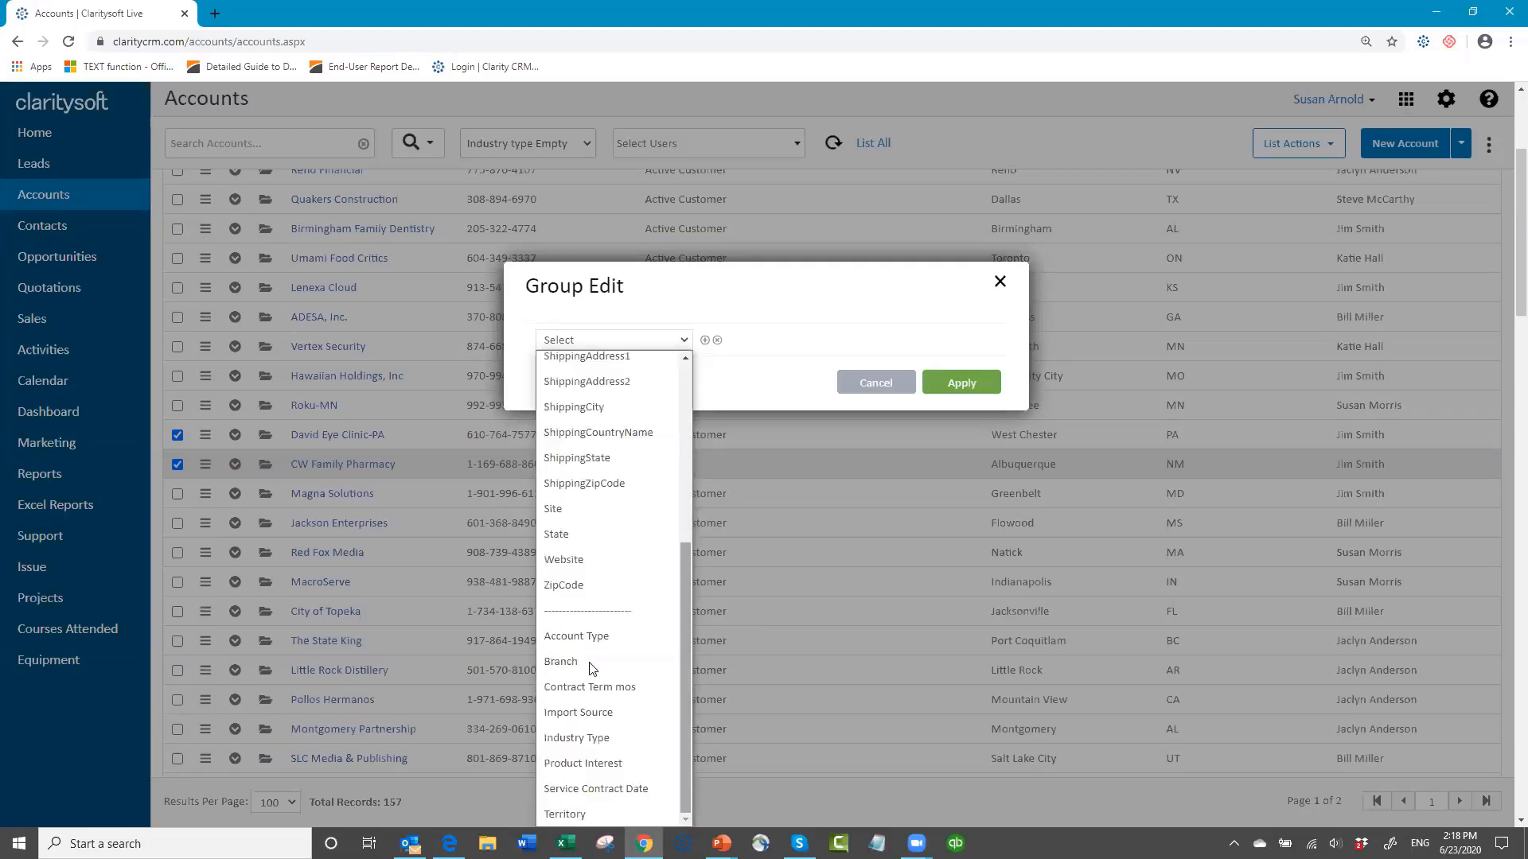
{"action": "left_click", "coordinate": [608, 740]}
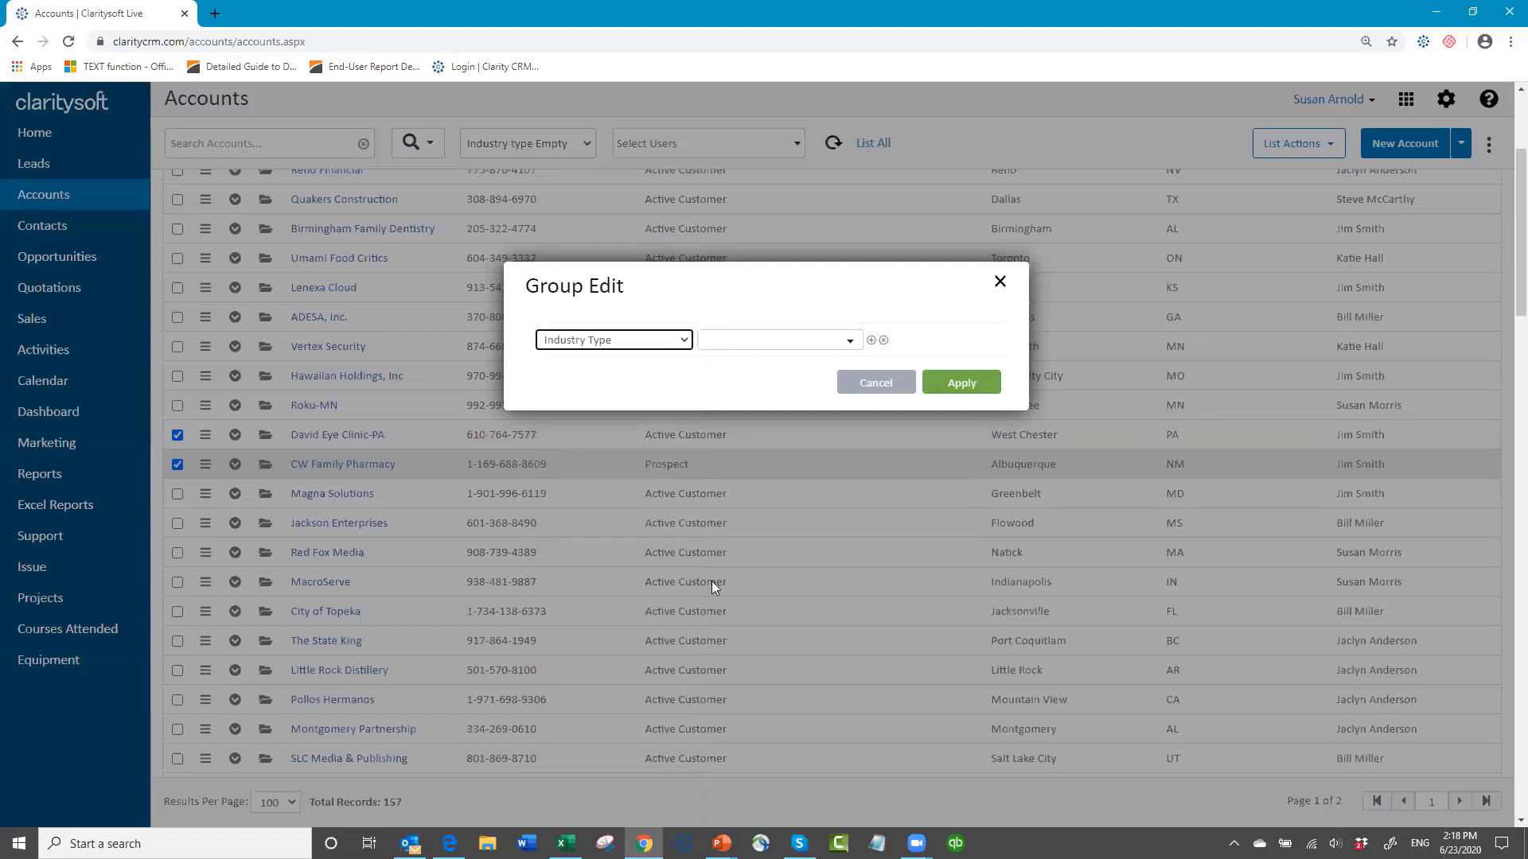
{"action": "left_click", "coordinate": [851, 342]}
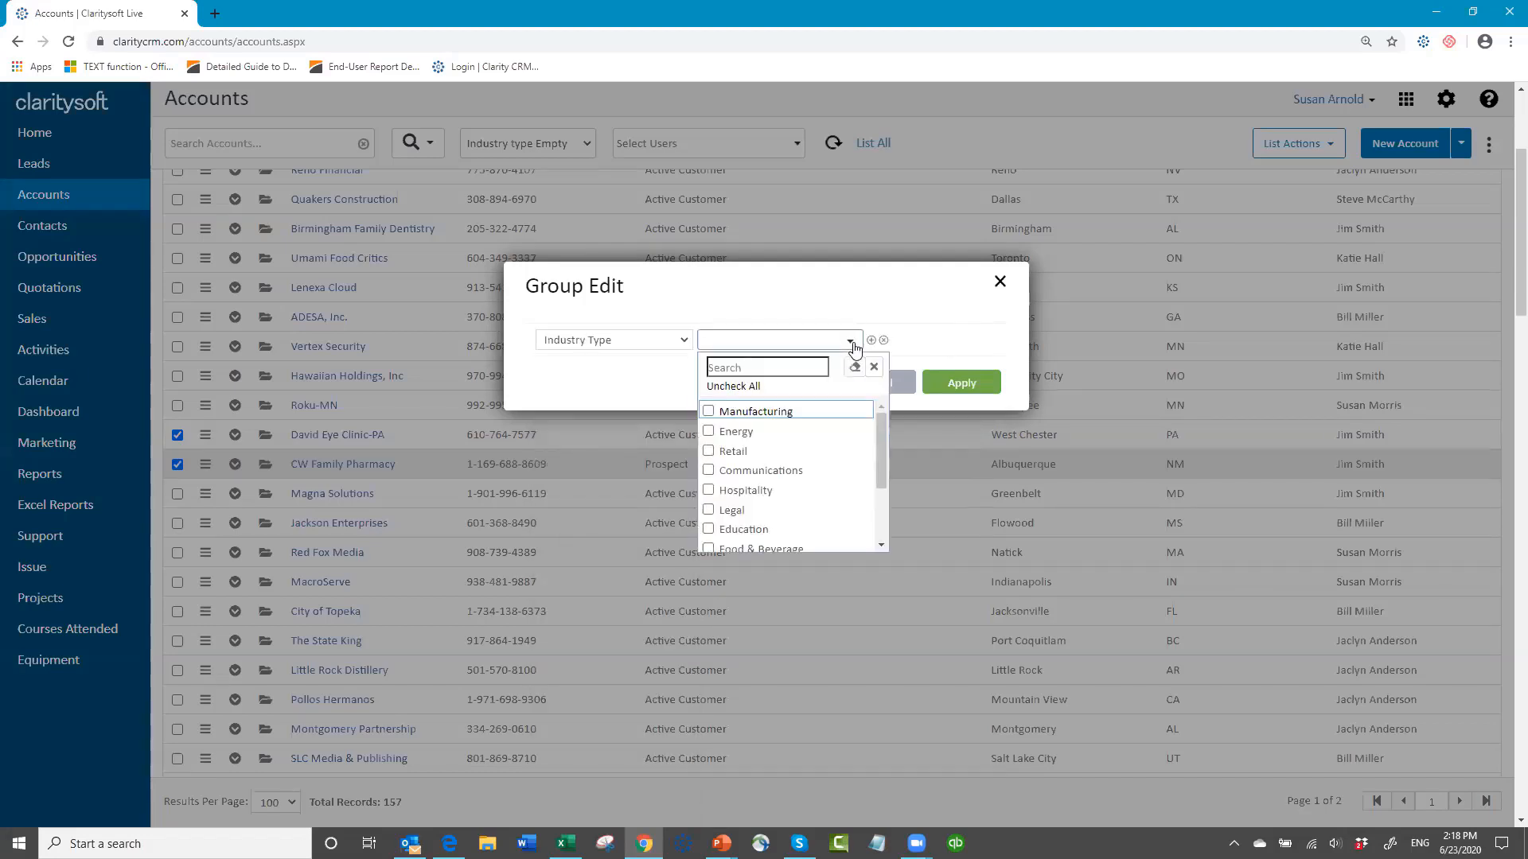
{"action": "scroll", "coordinate": [818, 511], "scroll_direction": "down", "scroll_amount": 2}
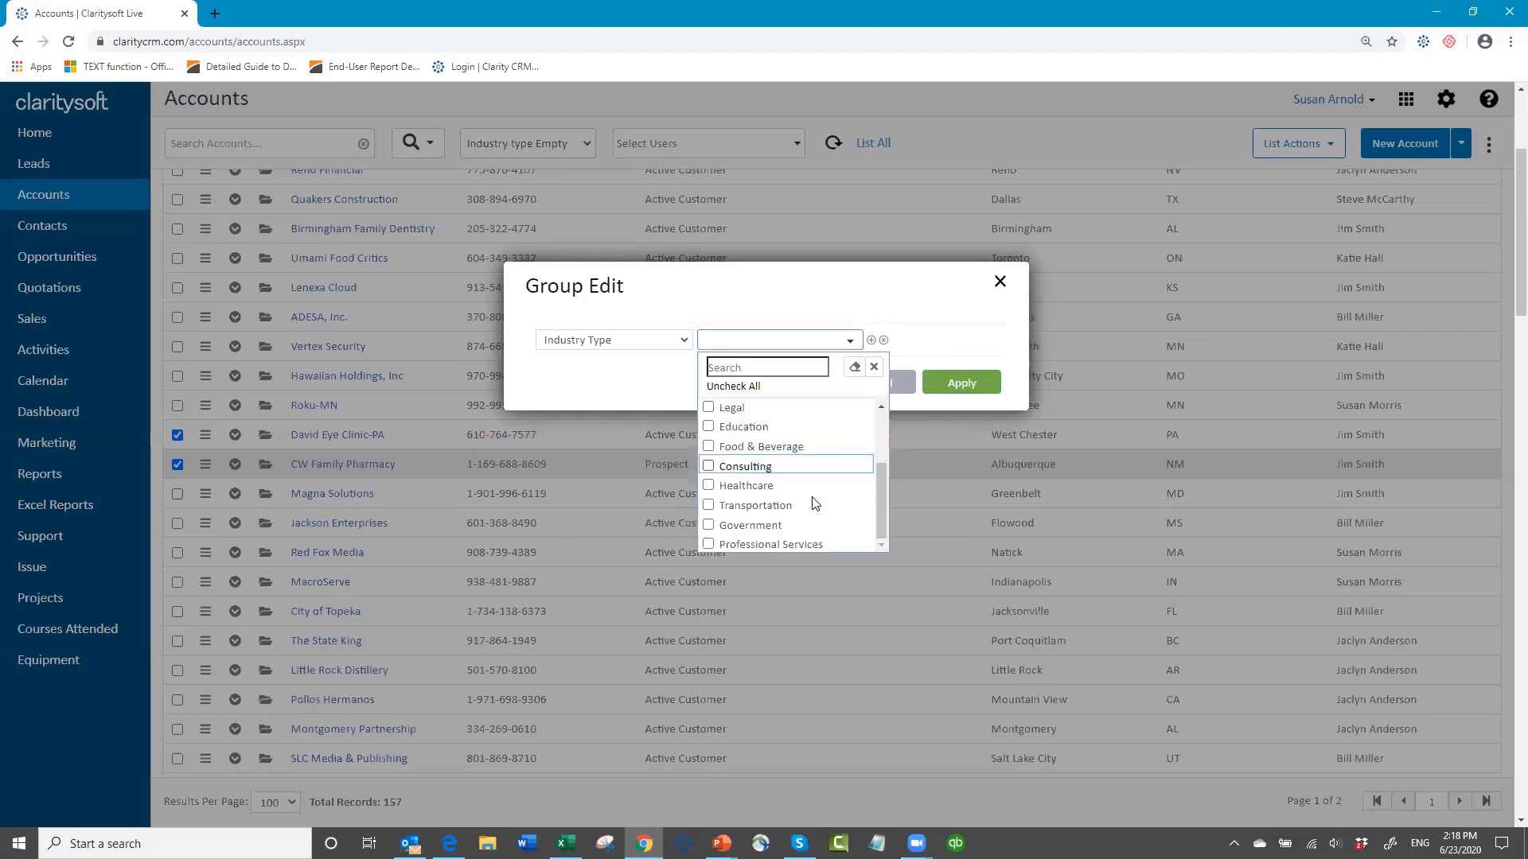
{"action": "left_click", "coordinate": [709, 486]}
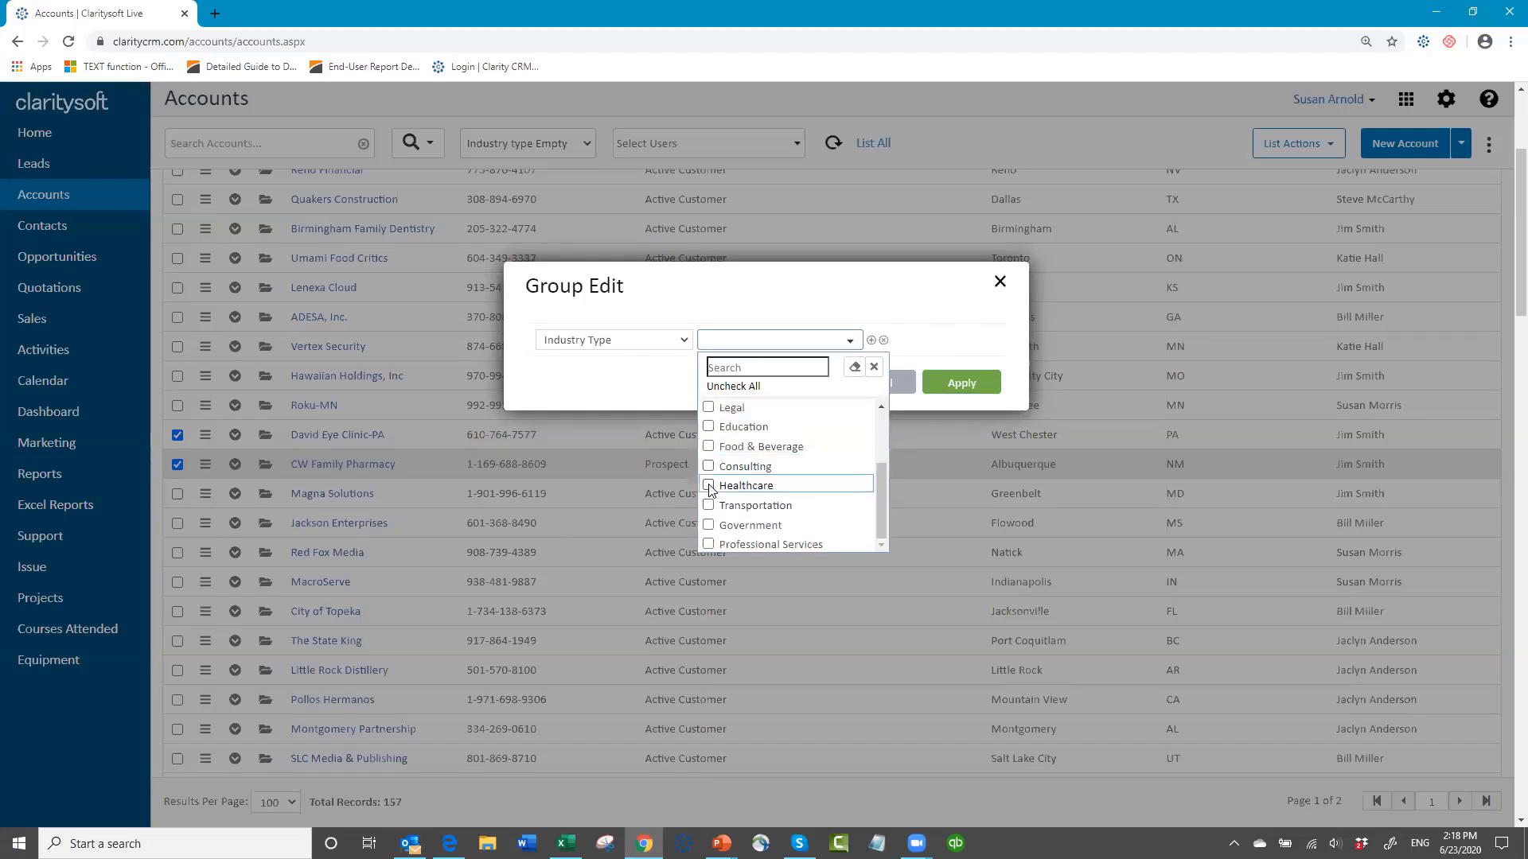
{"action": "left_click", "coordinate": [958, 388]}
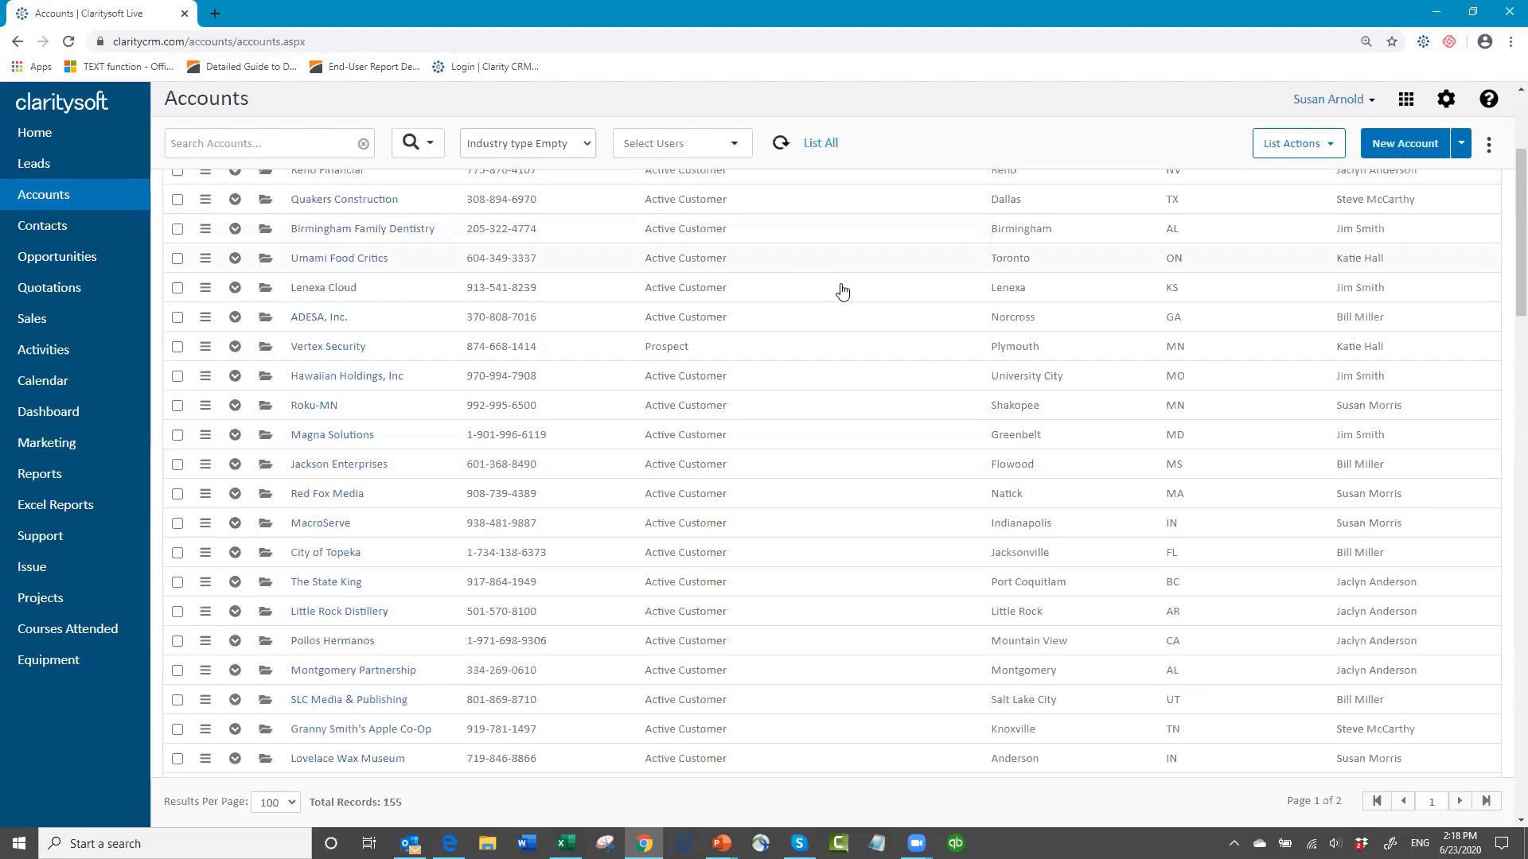
Step: Check the available list actions and switch the Accounts list to the All Accounts view
{"action": "scroll", "coordinate": [840, 301], "scroll_direction": "up", "scroll_amount": 3}
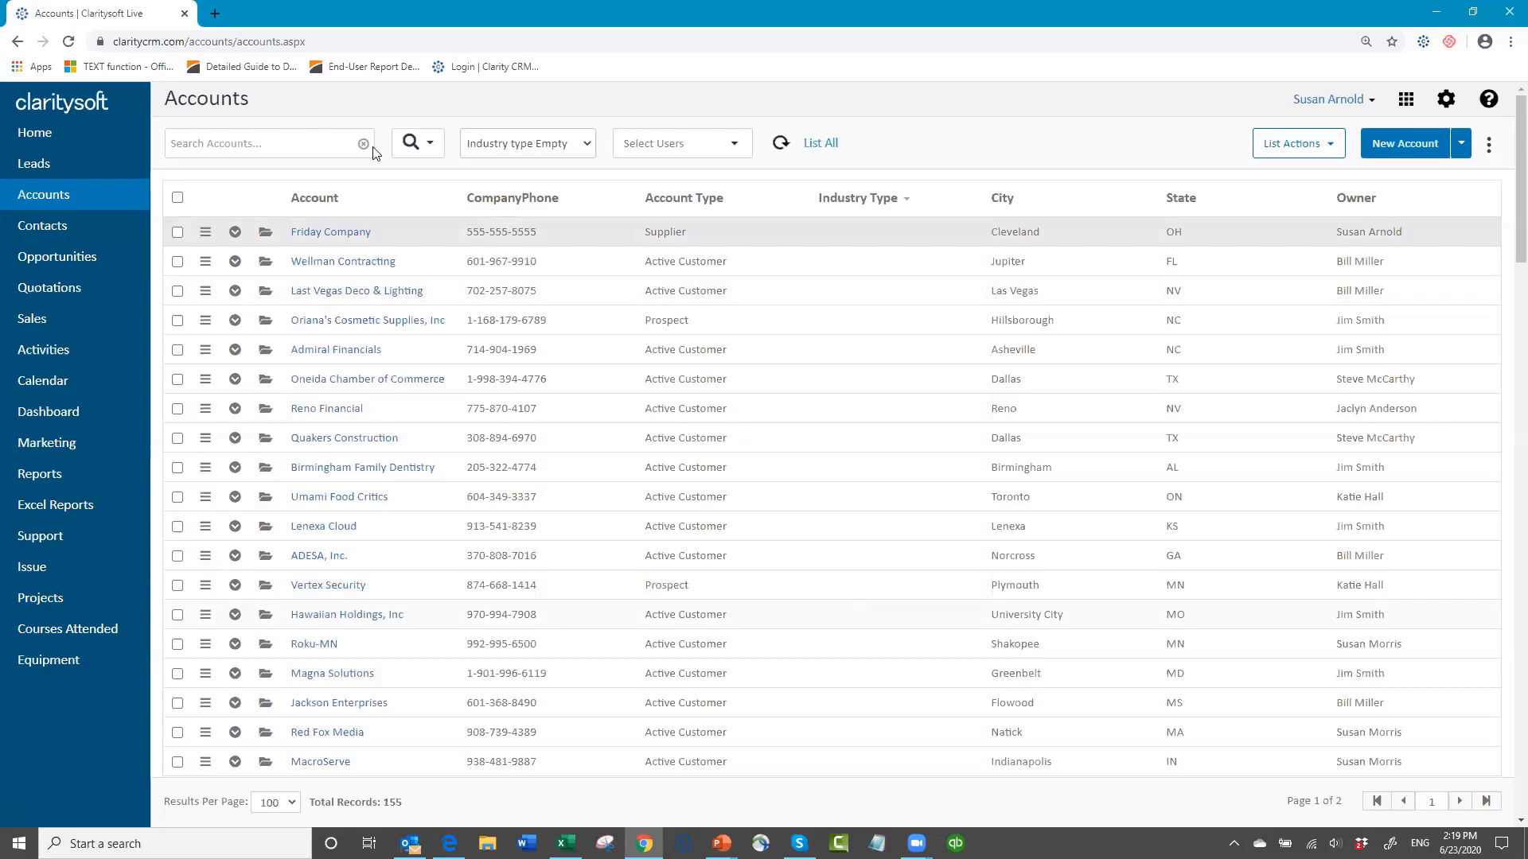
{"action": "left_click", "coordinate": [1273, 151]}
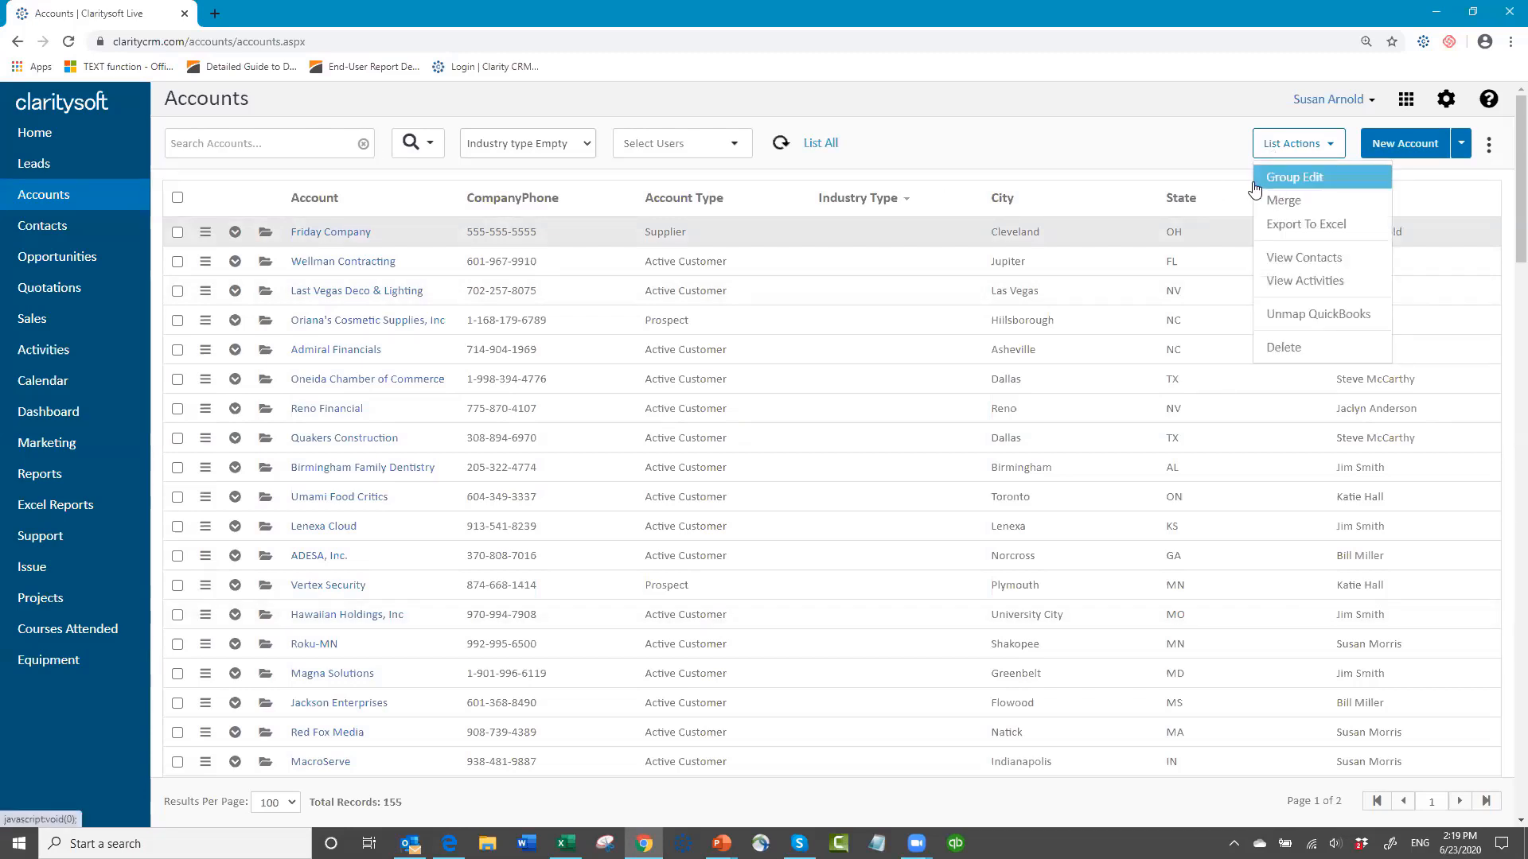
{"action": "left_click", "coordinate": [943, 162]}
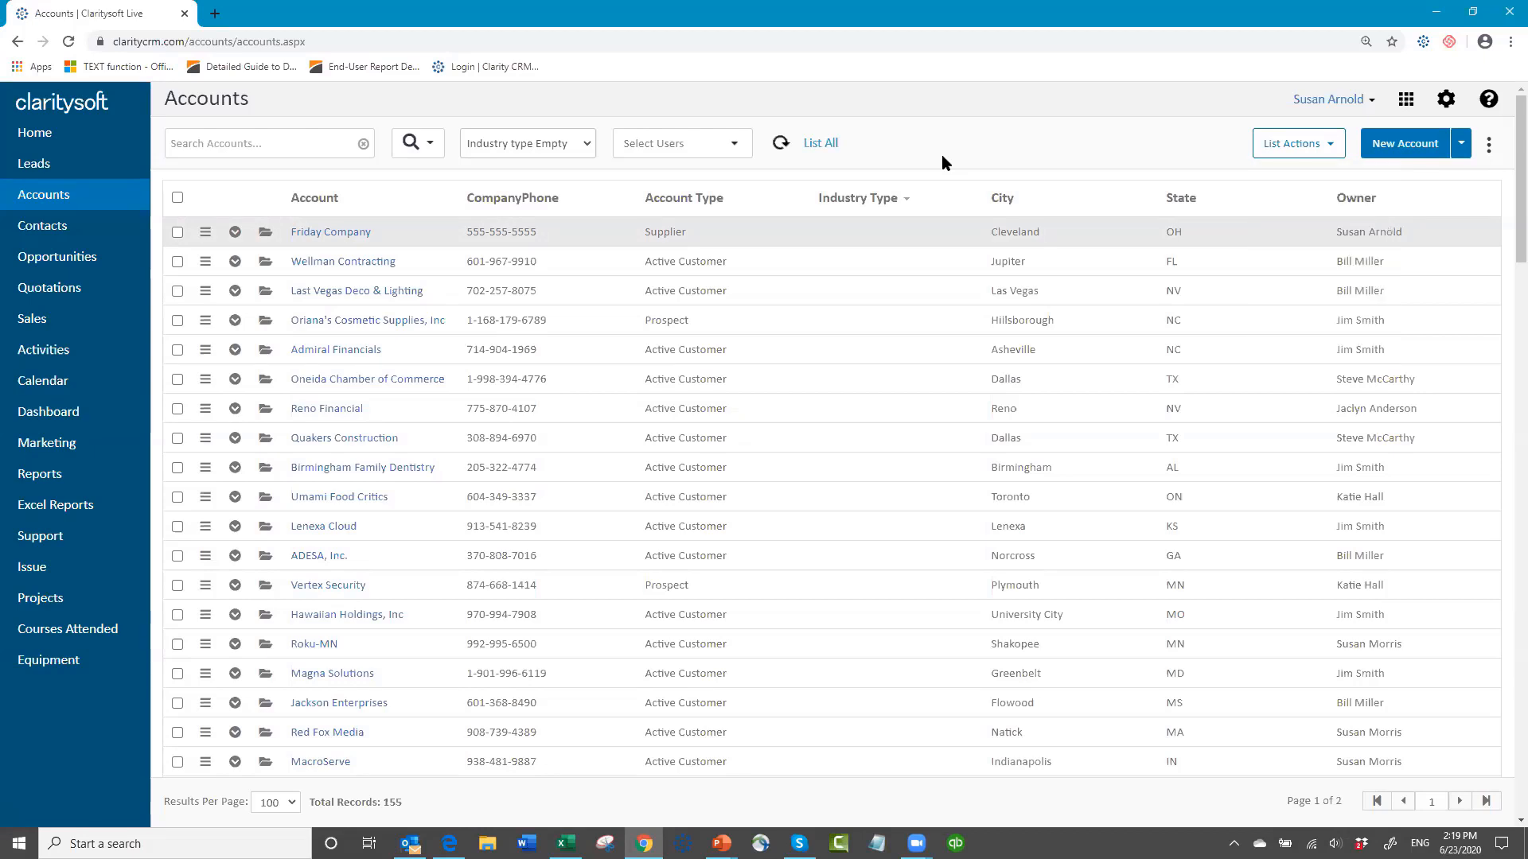
{"action": "left_click", "coordinate": [589, 147]}
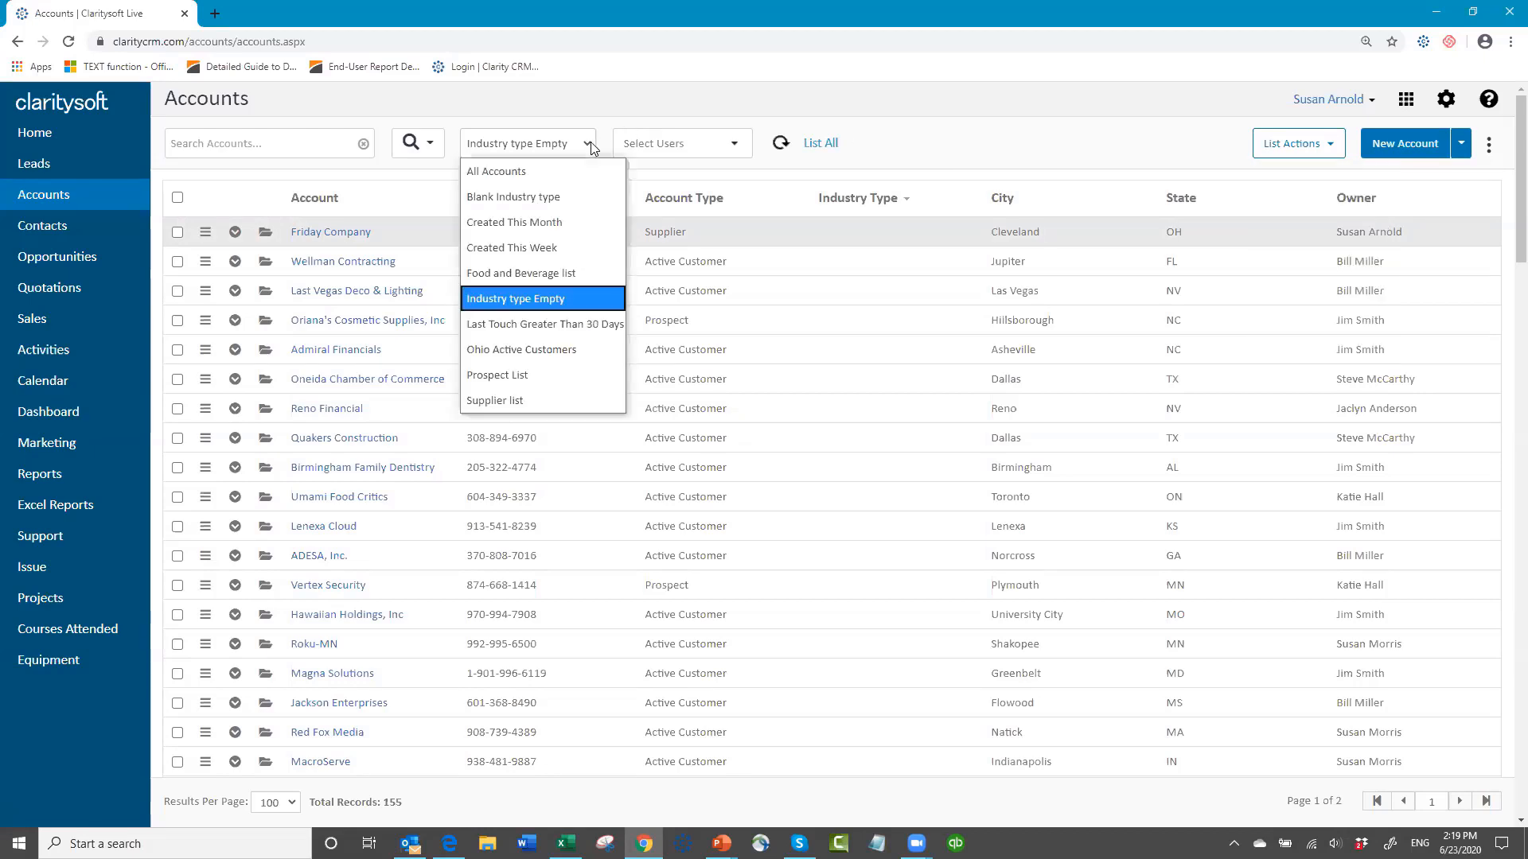
{"action": "left_click", "coordinate": [562, 179]}
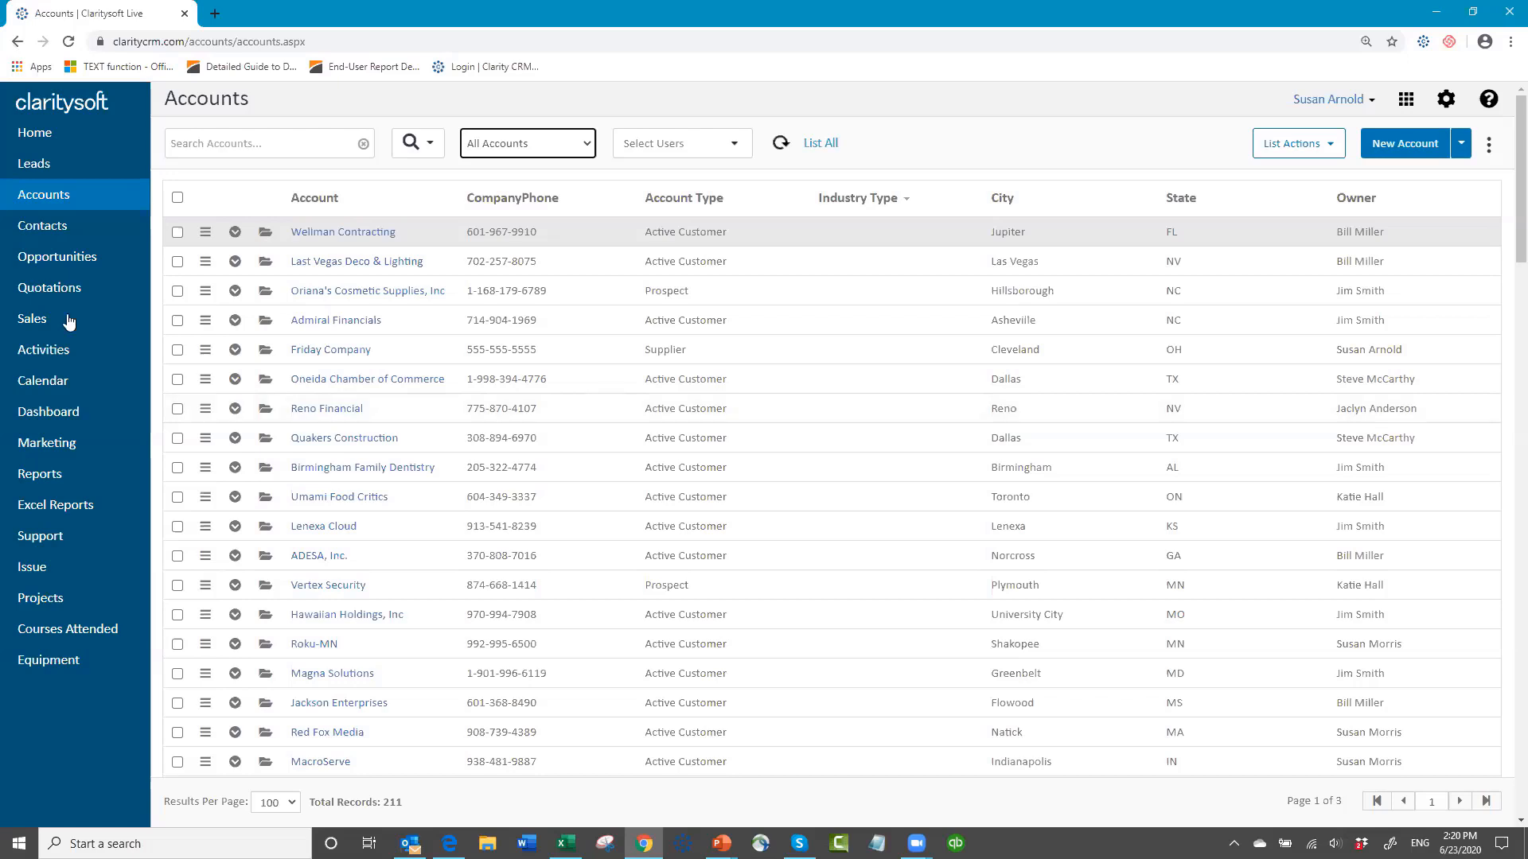
Step: Open the Opportunities list and apply the Active This Month view
{"action": "left_click", "coordinate": [37, 259]}
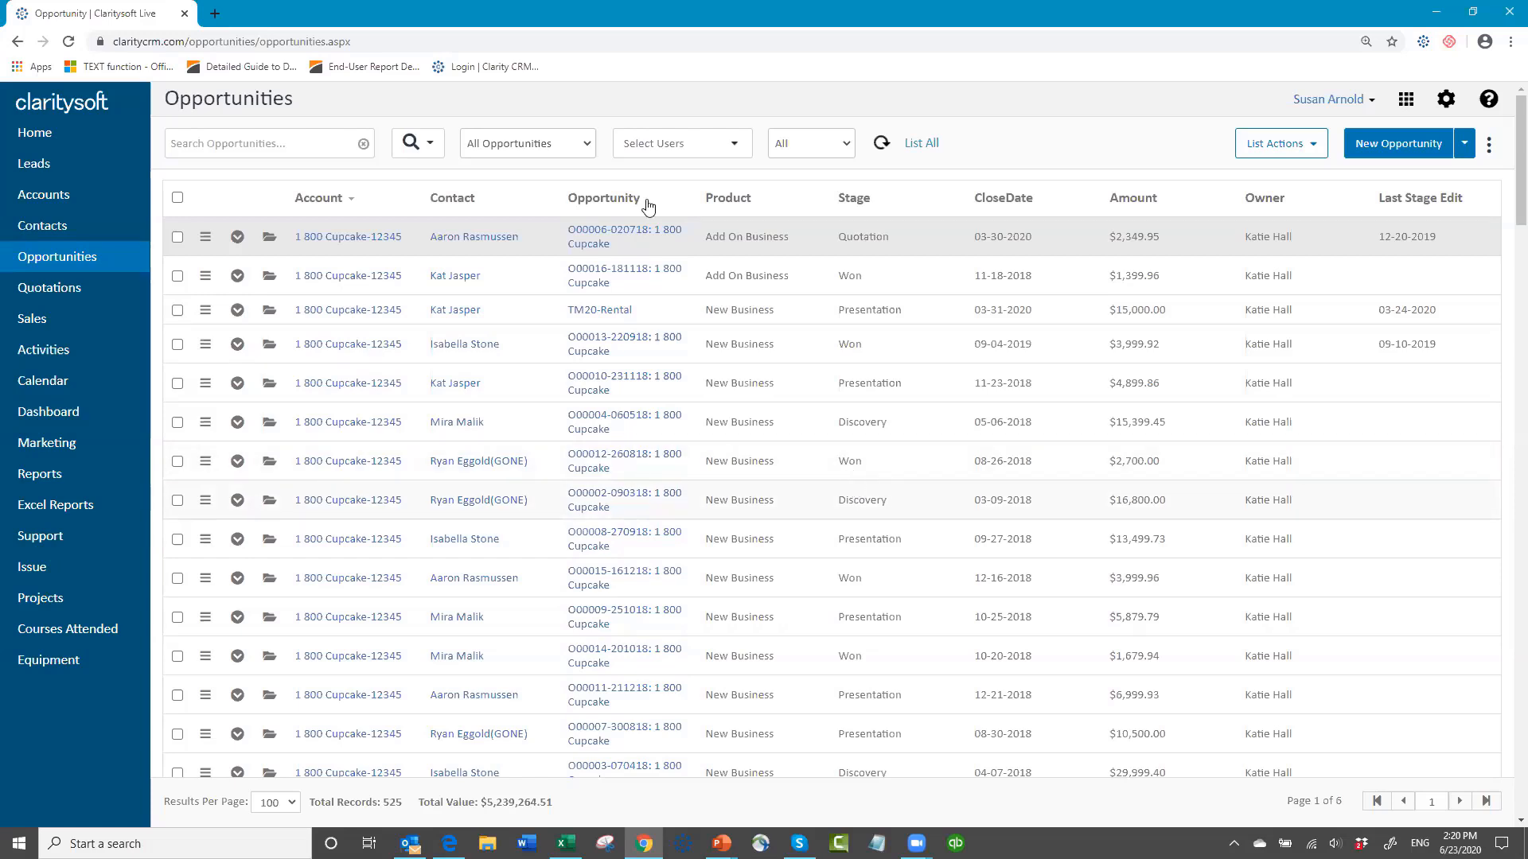
{"action": "left_click", "coordinate": [584, 146]}
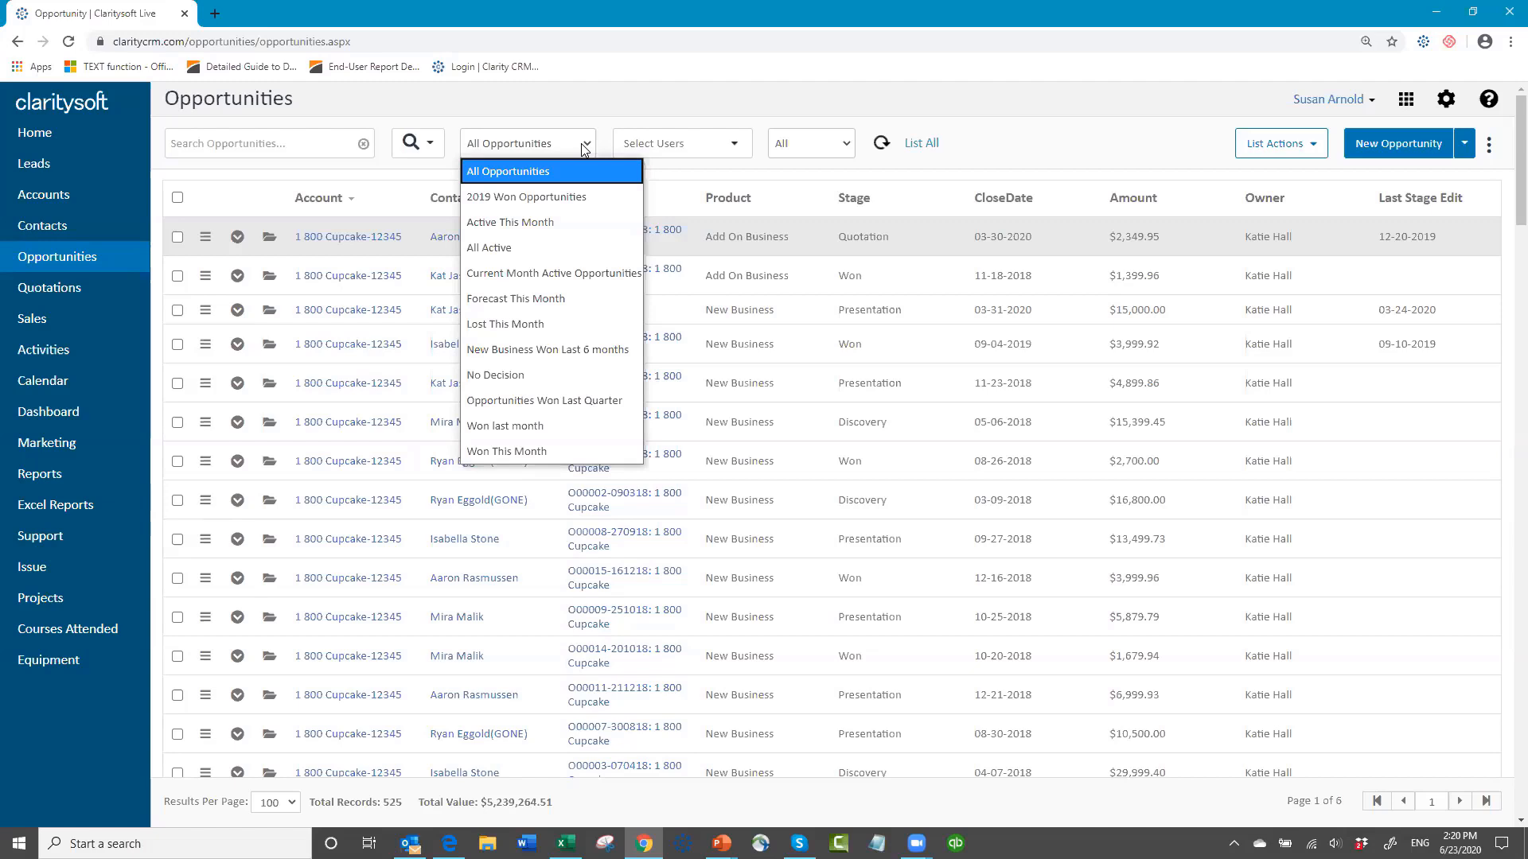
{"action": "left_click", "coordinate": [499, 228]}
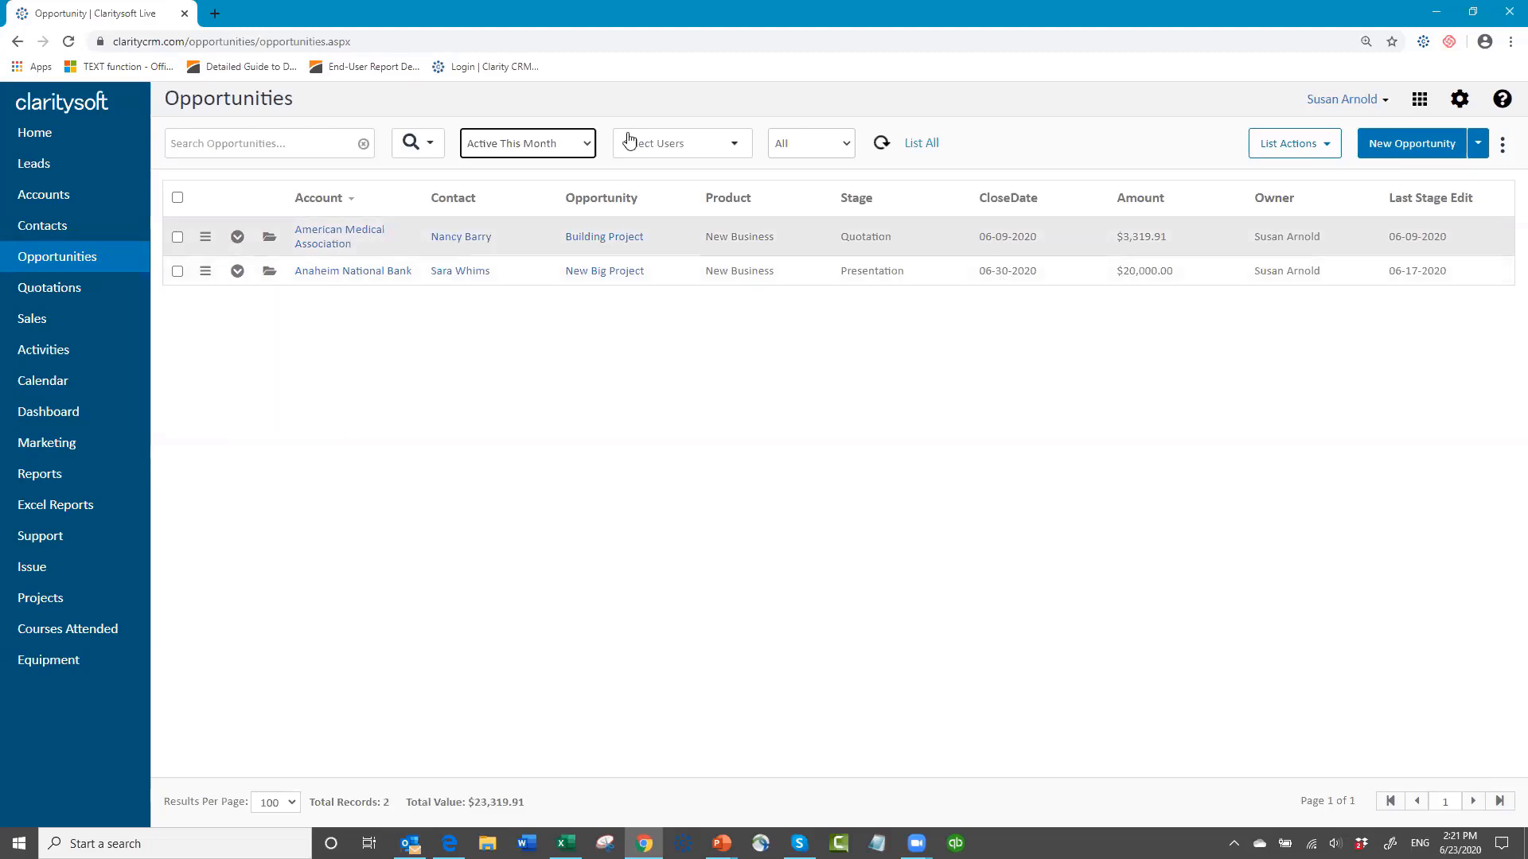
Step: Switch the Opportunities list to the All Active view and look through its records
{"action": "left_click", "coordinate": [585, 147]}
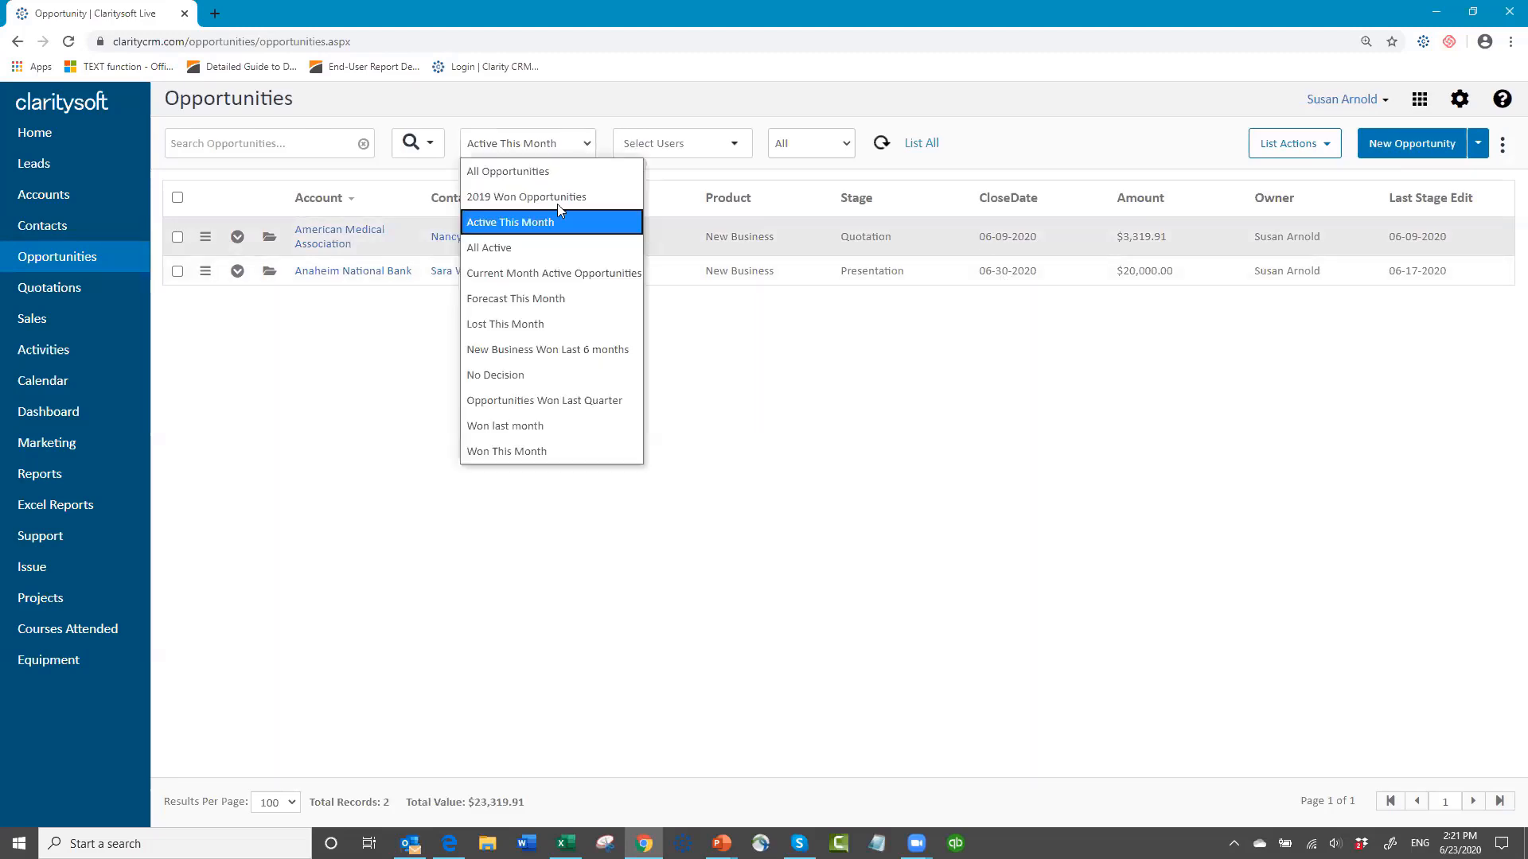
{"action": "left_click", "coordinate": [543, 254]}
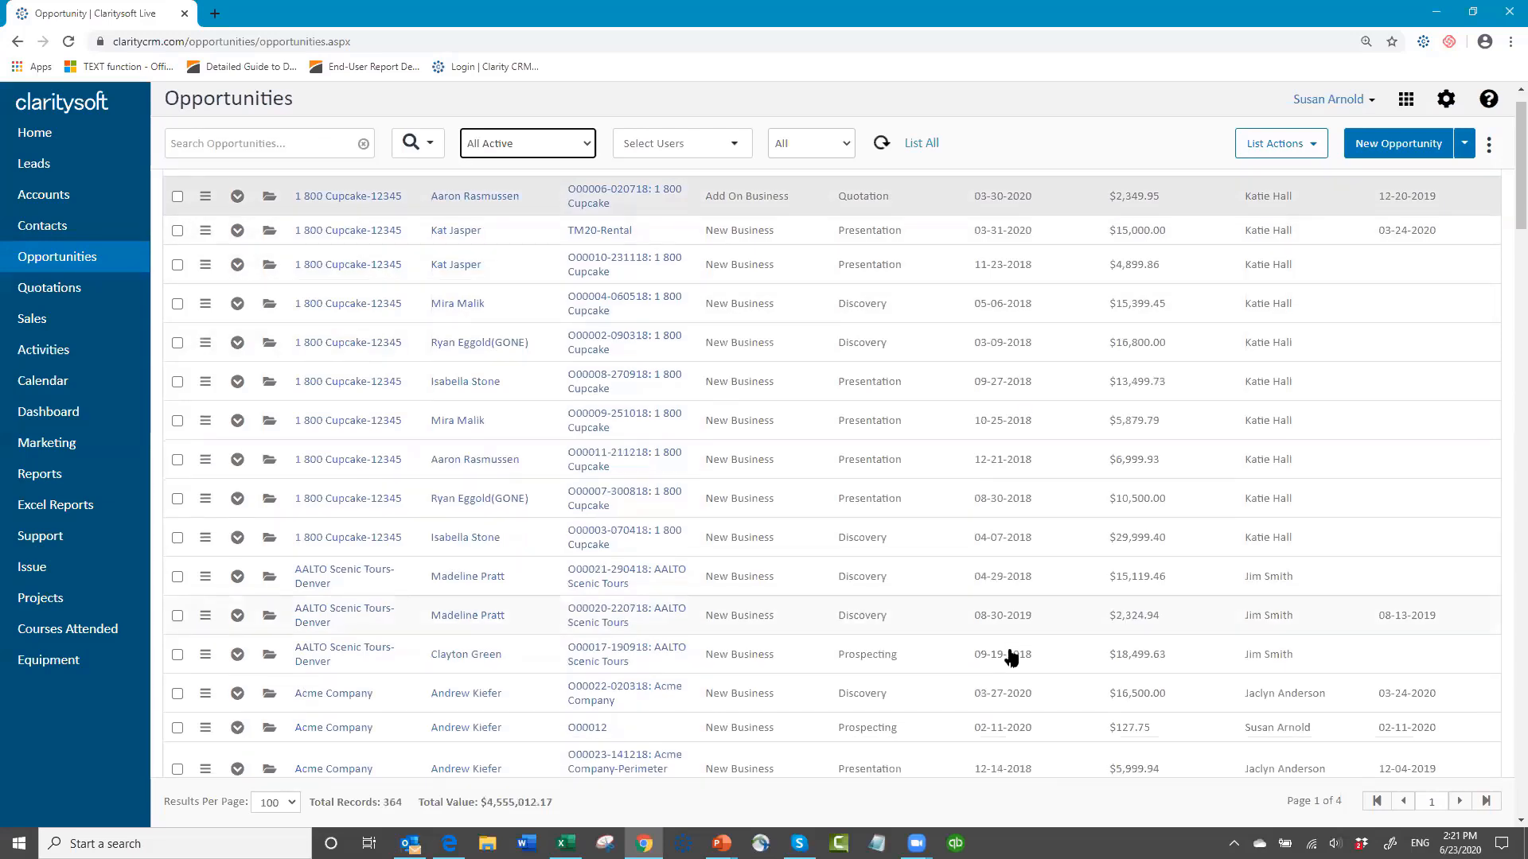
{"action": "scroll", "coordinate": [1011, 654], "scroll_direction": "down", "scroll_amount": 1}
{"action": "scroll", "coordinate": [1011, 654], "scroll_direction": "down", "scroll_amount": 20}
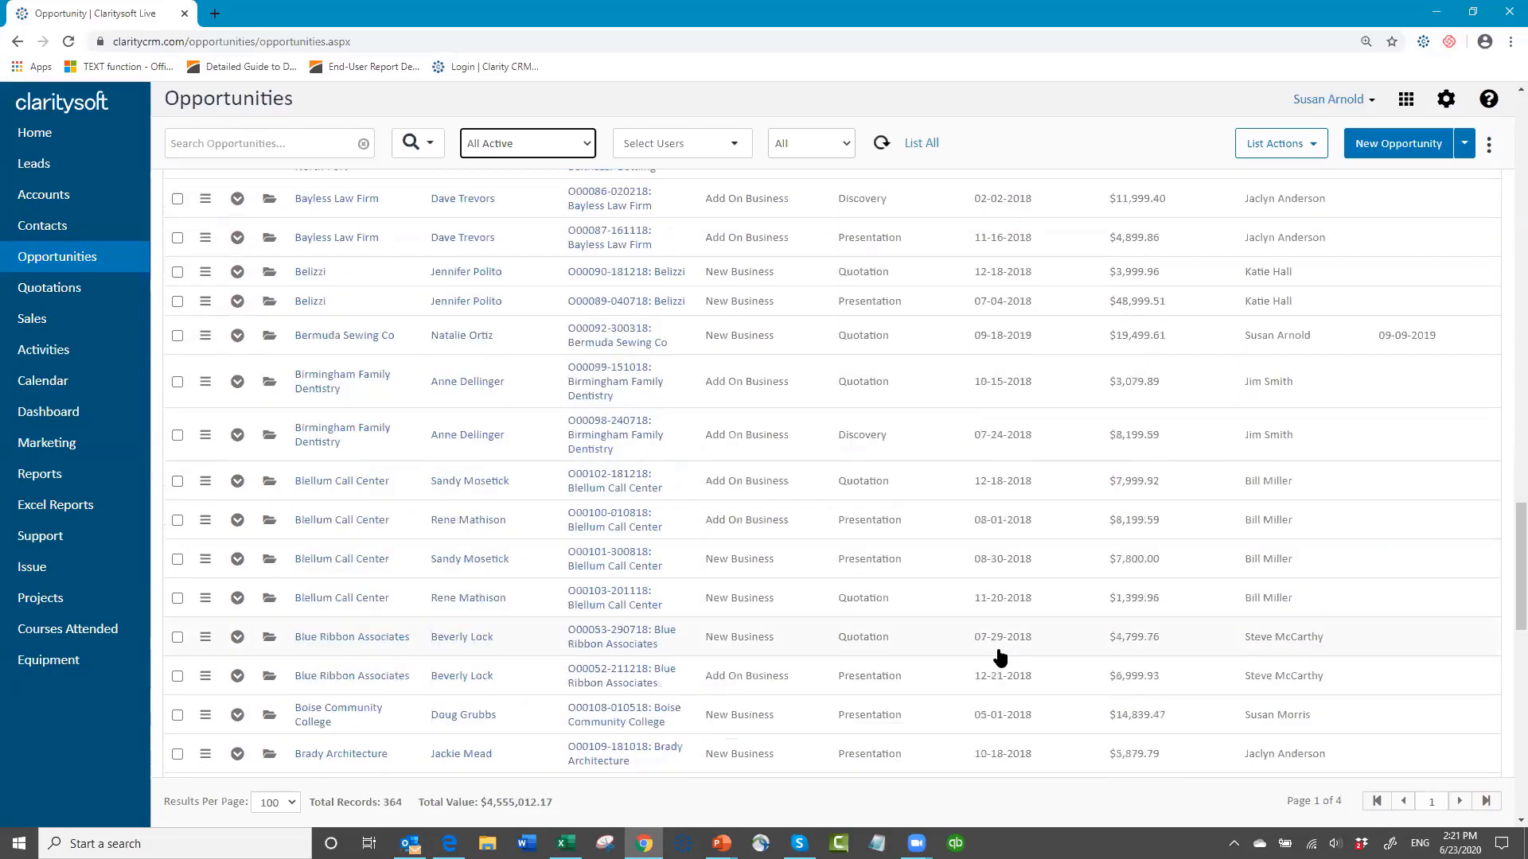
{"action": "scroll", "coordinate": [999, 660], "scroll_direction": "up", "scroll_amount": 20}
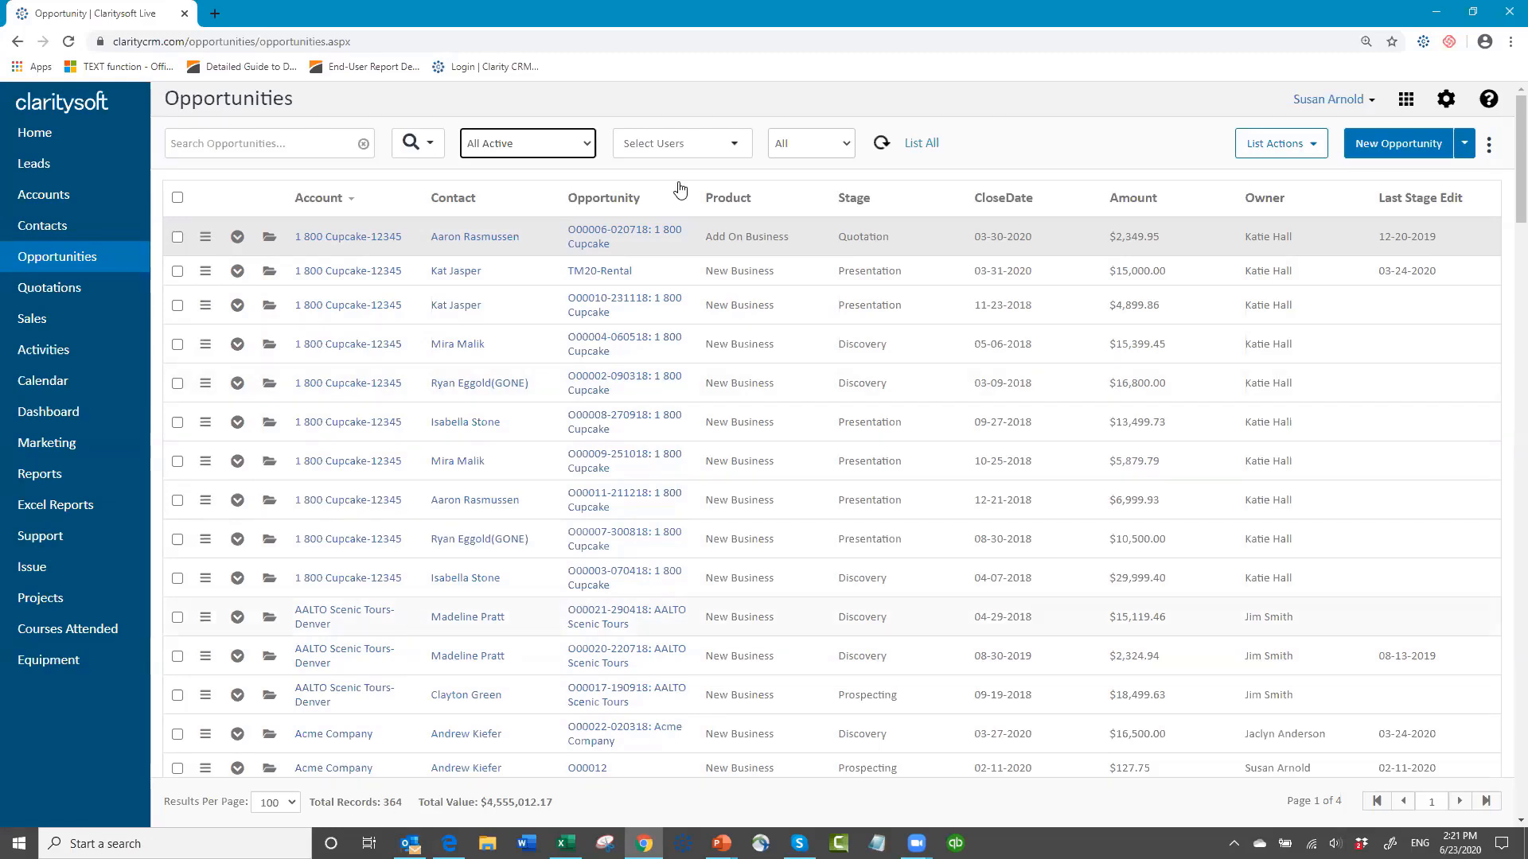
Step: Run an advanced search on the opportunities using a time filter of CloseDate set to Year to Date
{"action": "left_click", "coordinate": [430, 152]}
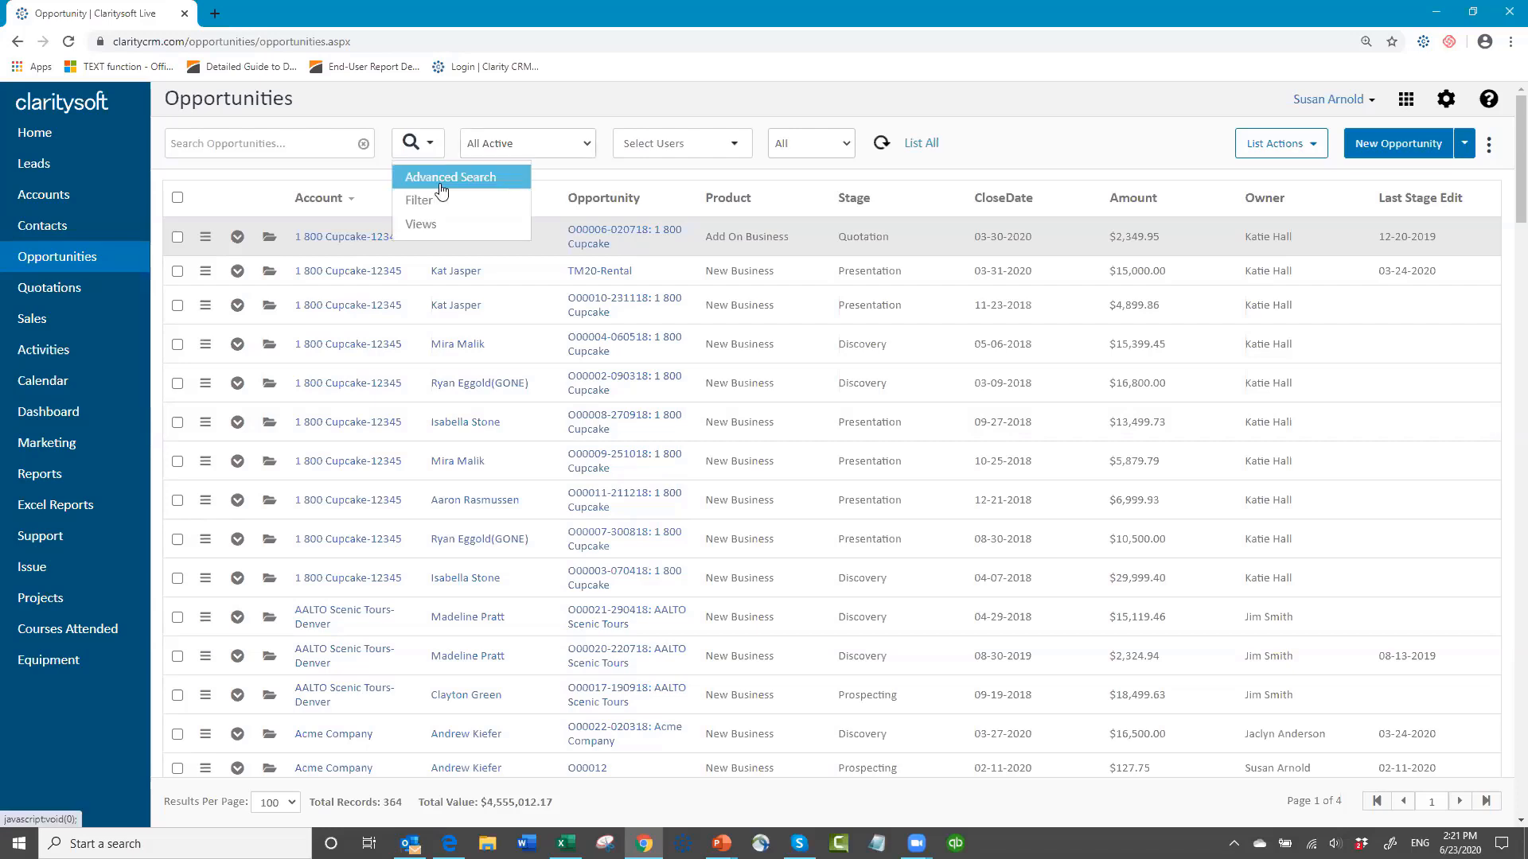
{"action": "left_click", "coordinate": [442, 180]}
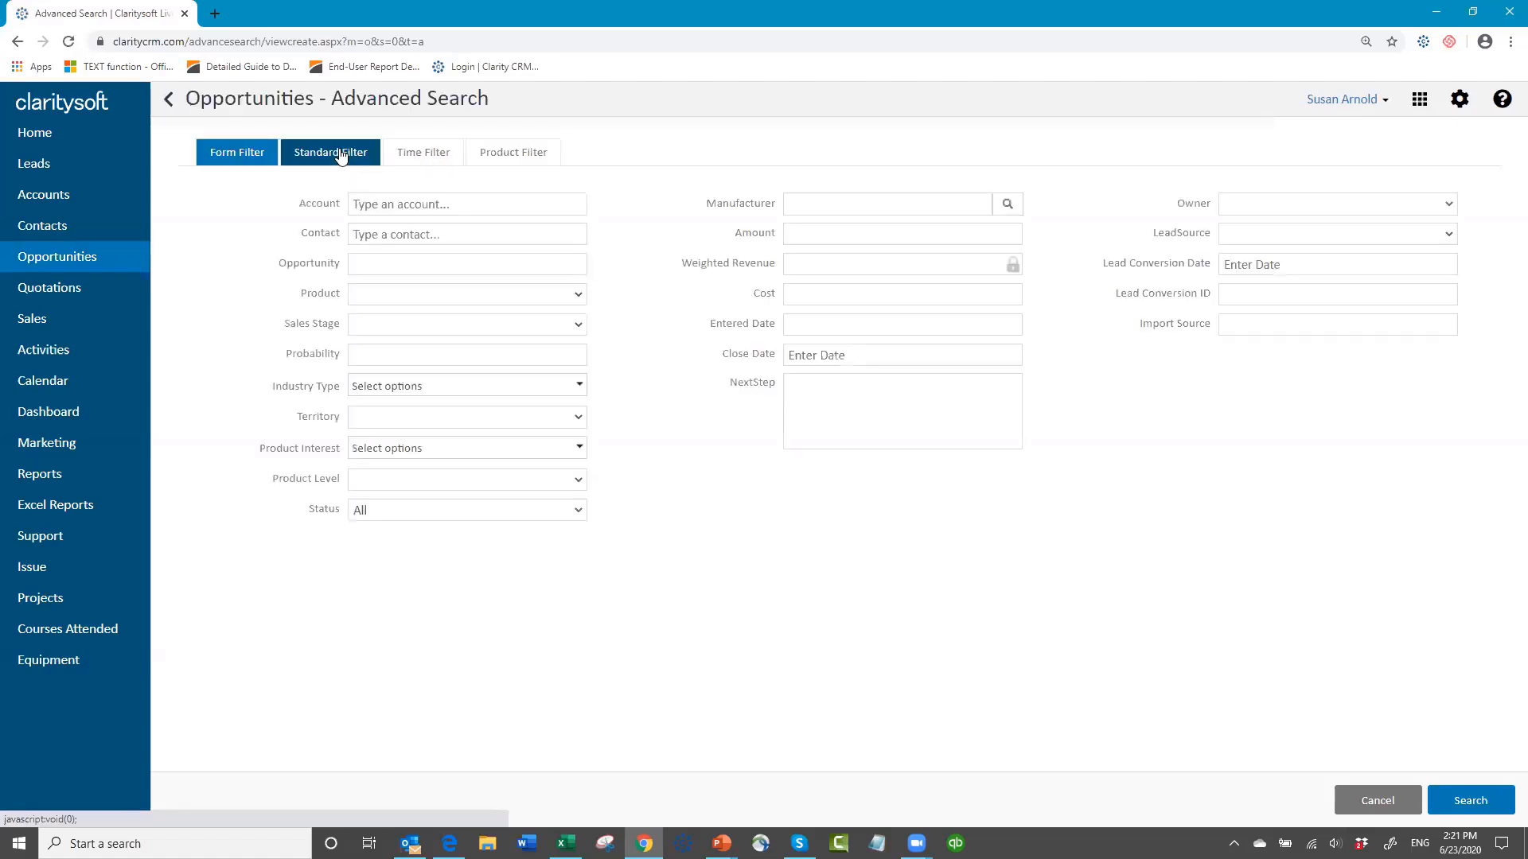
{"action": "left_click", "coordinate": [428, 154]}
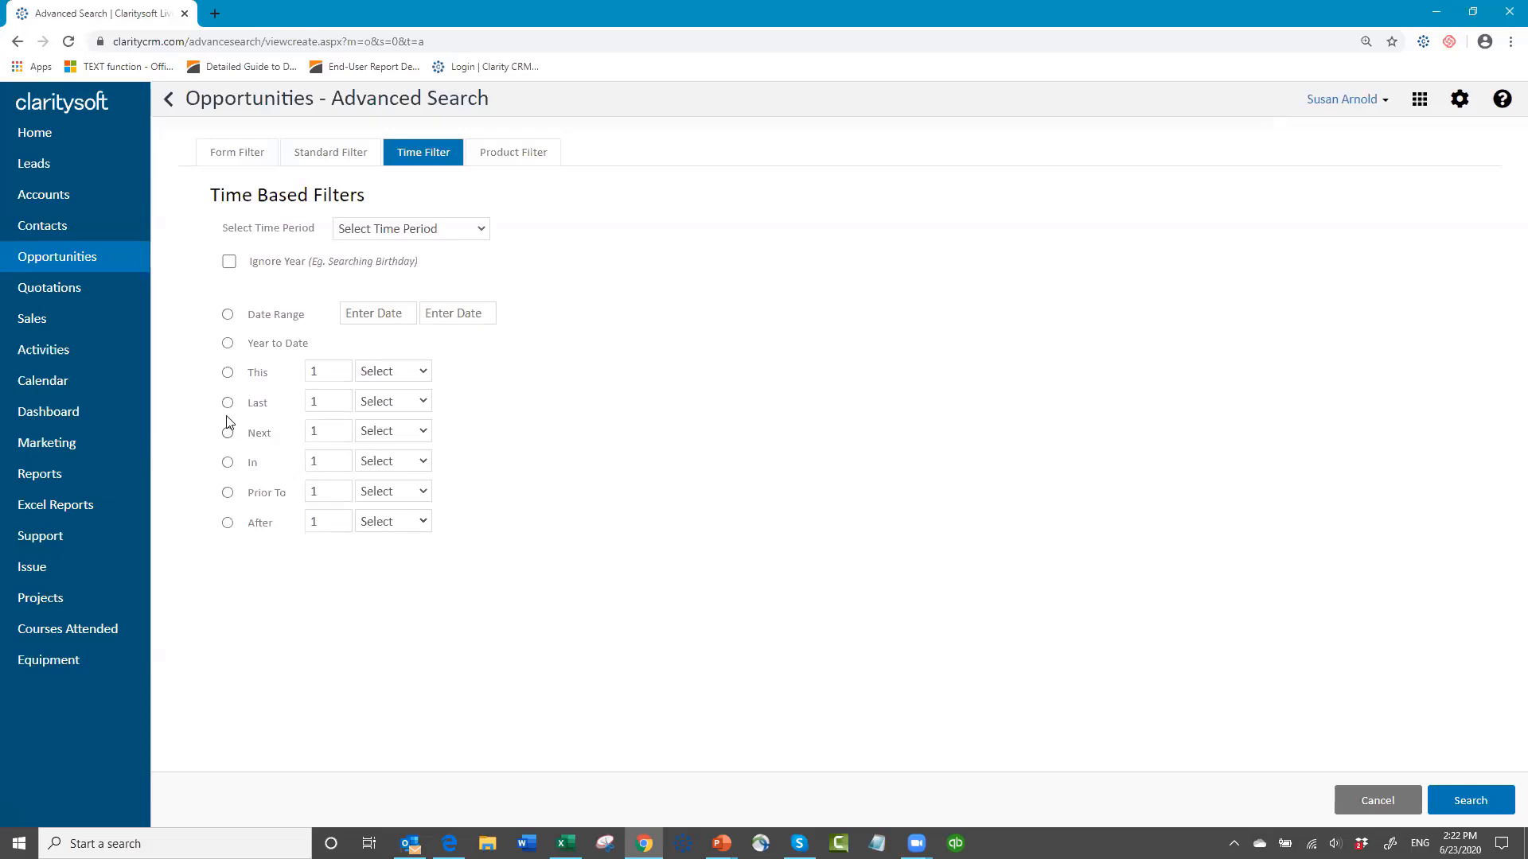
{"action": "left_click", "coordinate": [229, 343]}
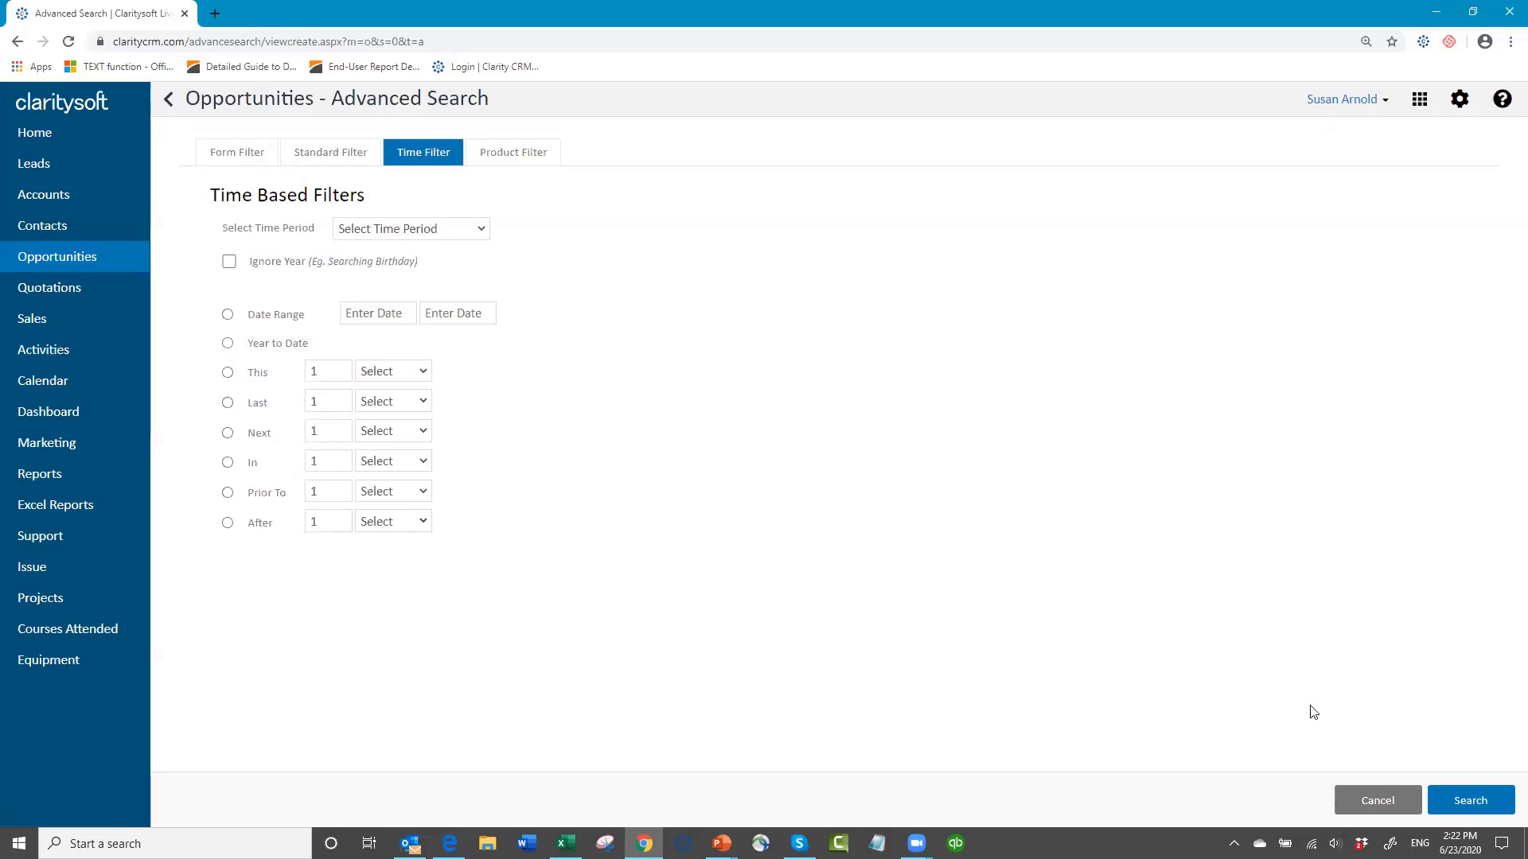
{"action": "left_click", "coordinate": [1468, 803]}
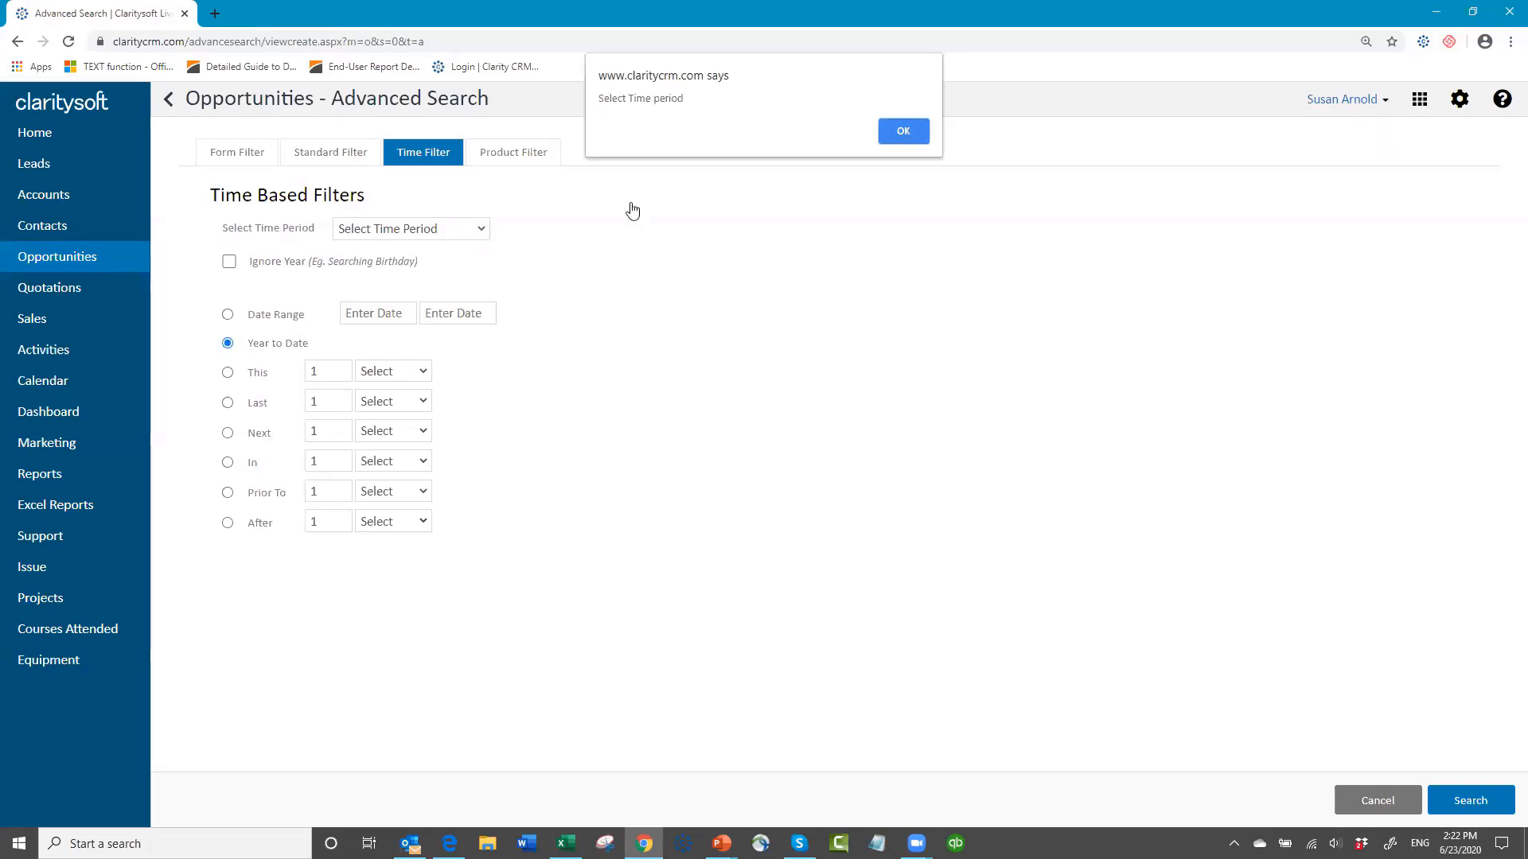
{"action": "left_click", "coordinate": [902, 130]}
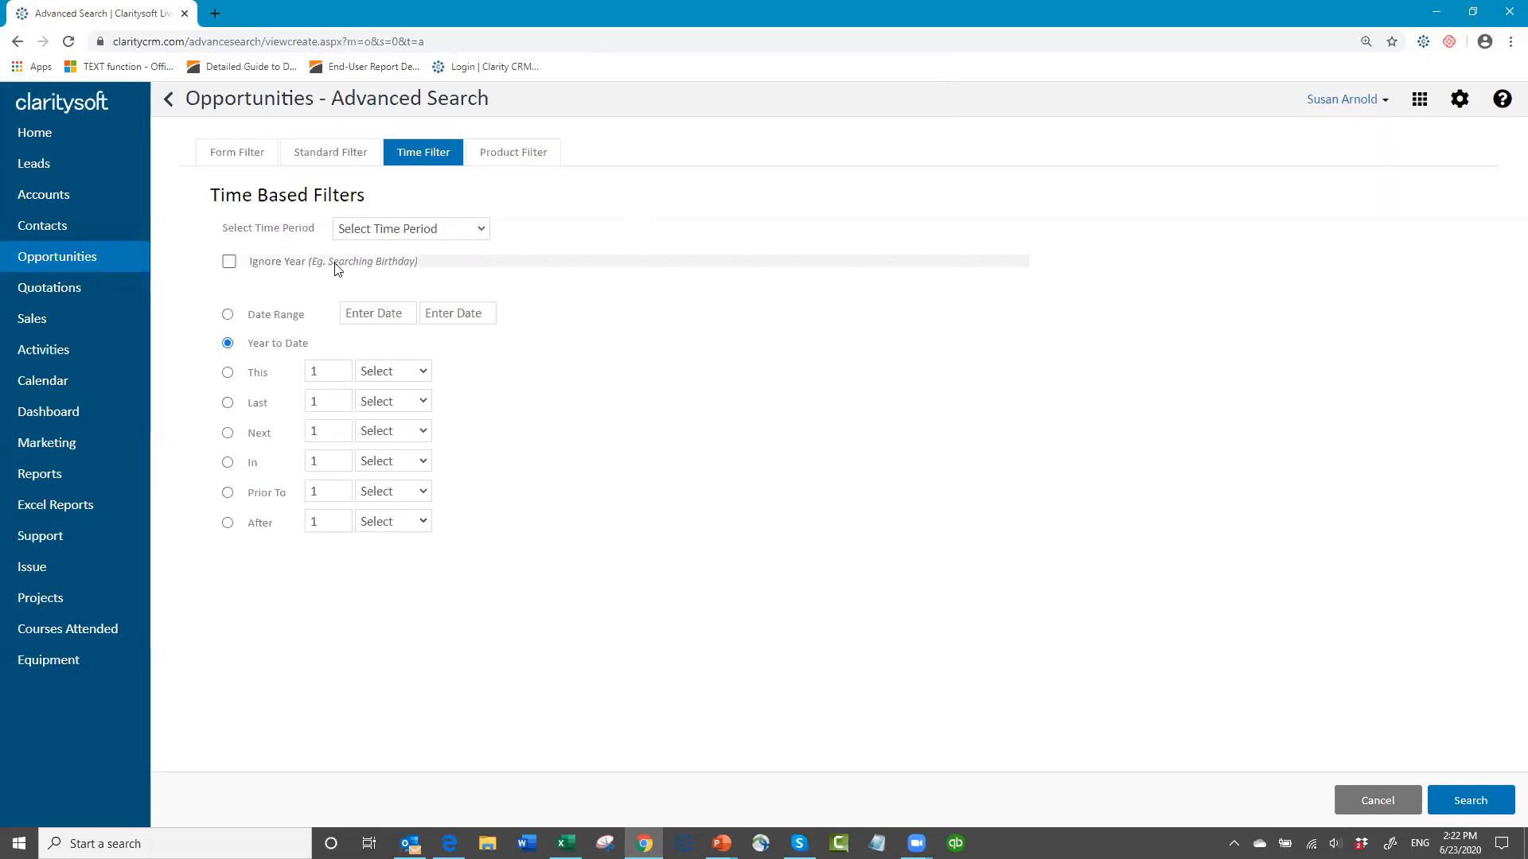
{"action": "left_click", "coordinate": [487, 231]}
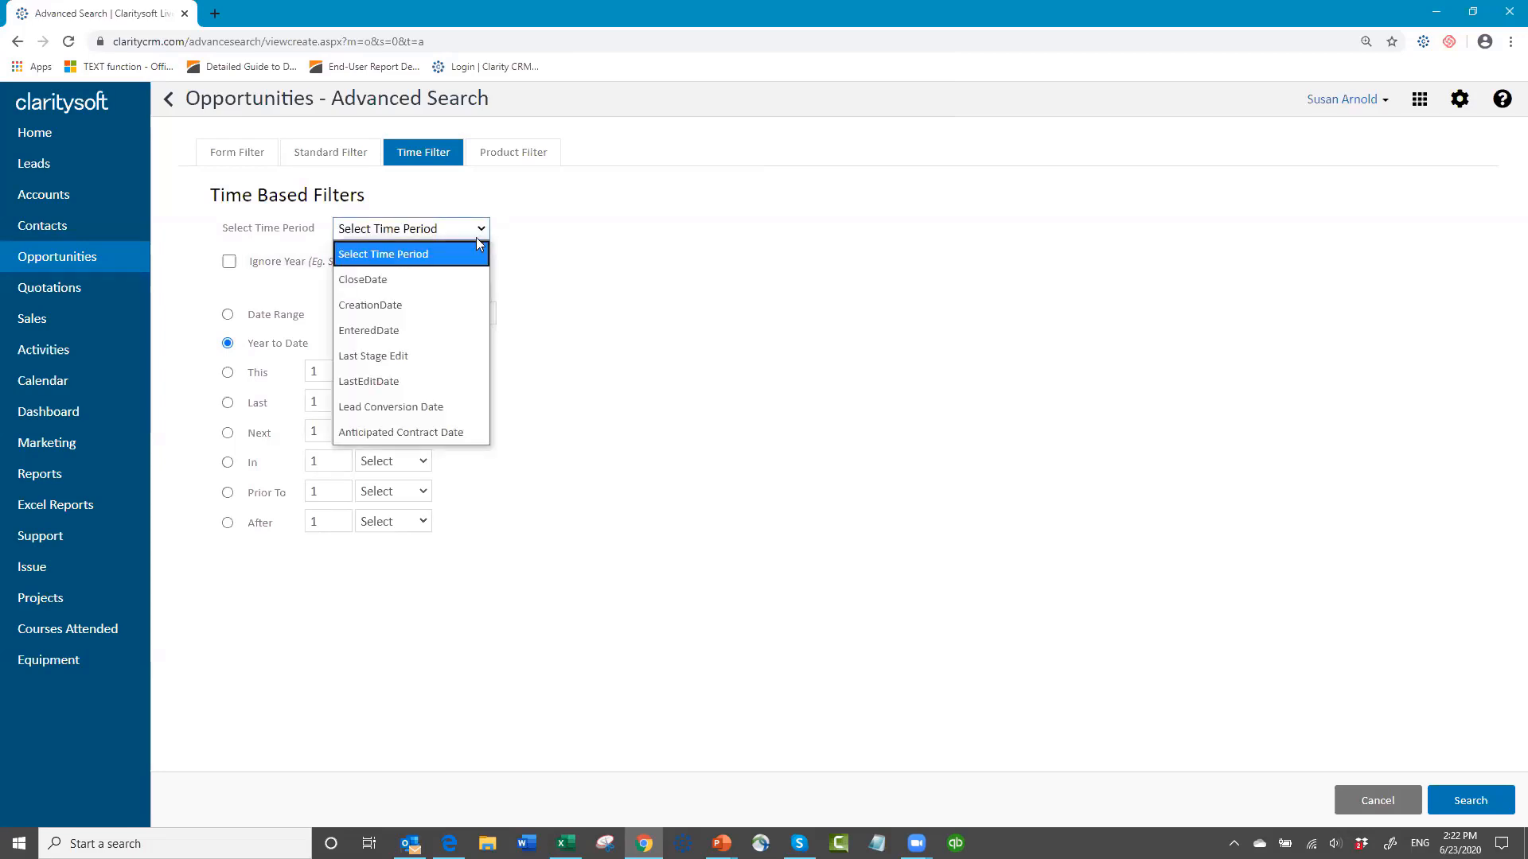
{"action": "left_click", "coordinate": [444, 275]}
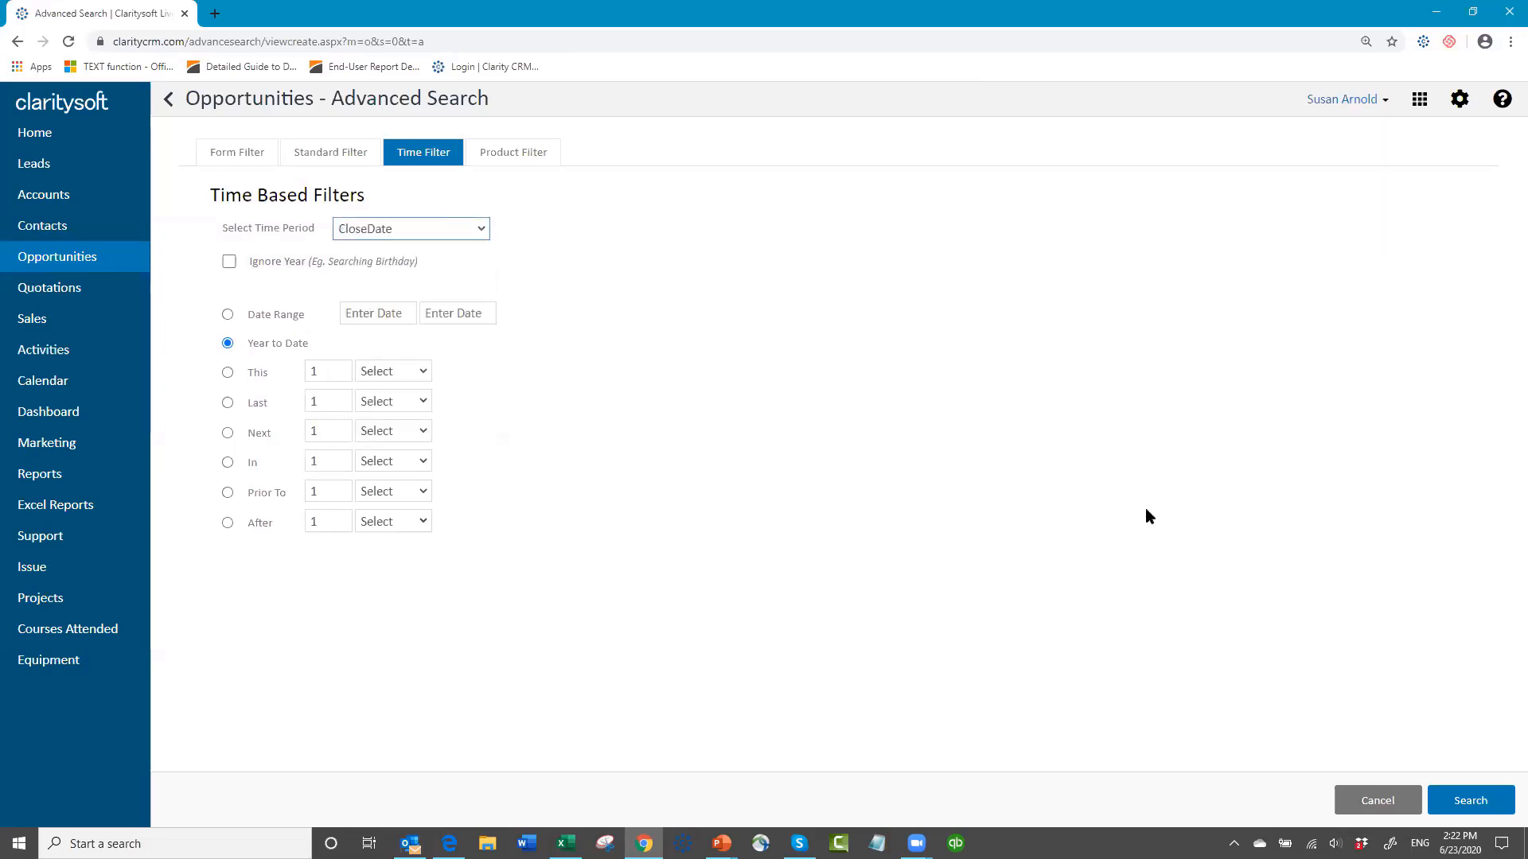
{"action": "left_click", "coordinate": [1476, 799]}
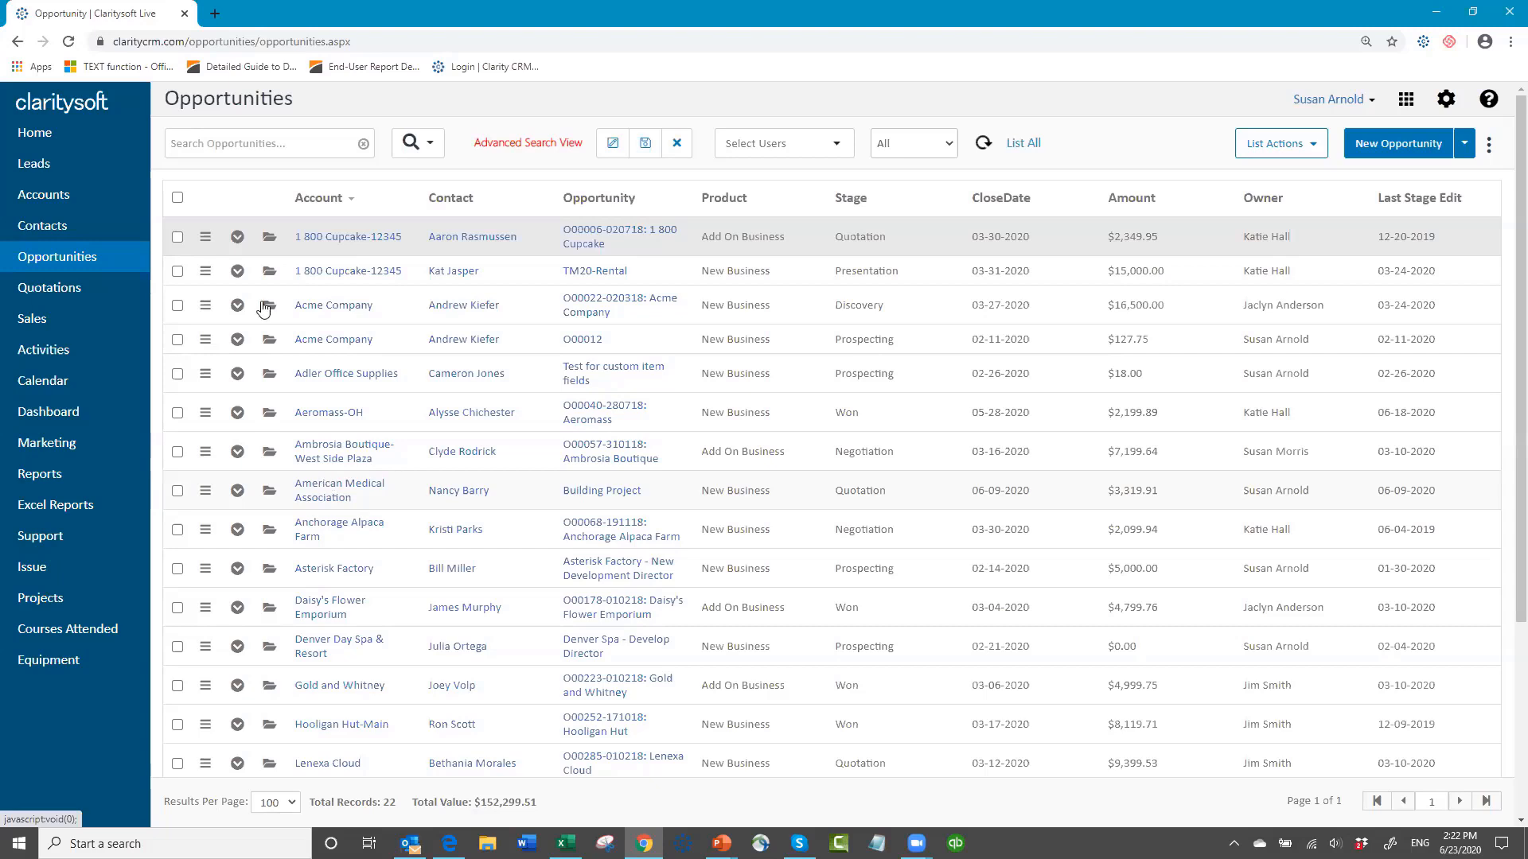
Step: Select all the listed opportunities and start an Excel export of all selected records marked as checked
{"action": "left_click", "coordinate": [177, 199]}
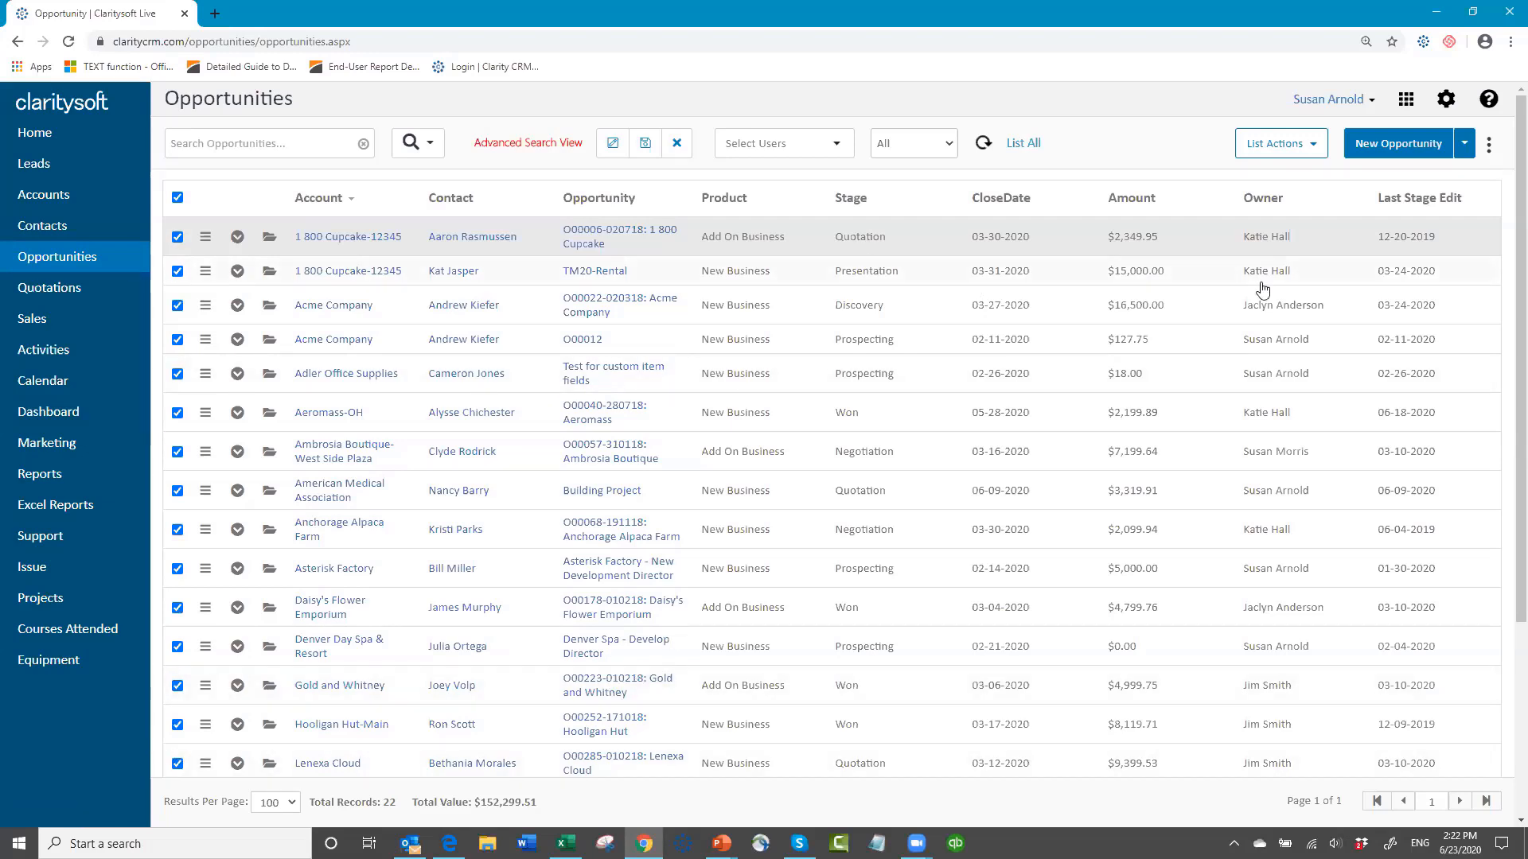
{"action": "left_click", "coordinate": [1315, 146]}
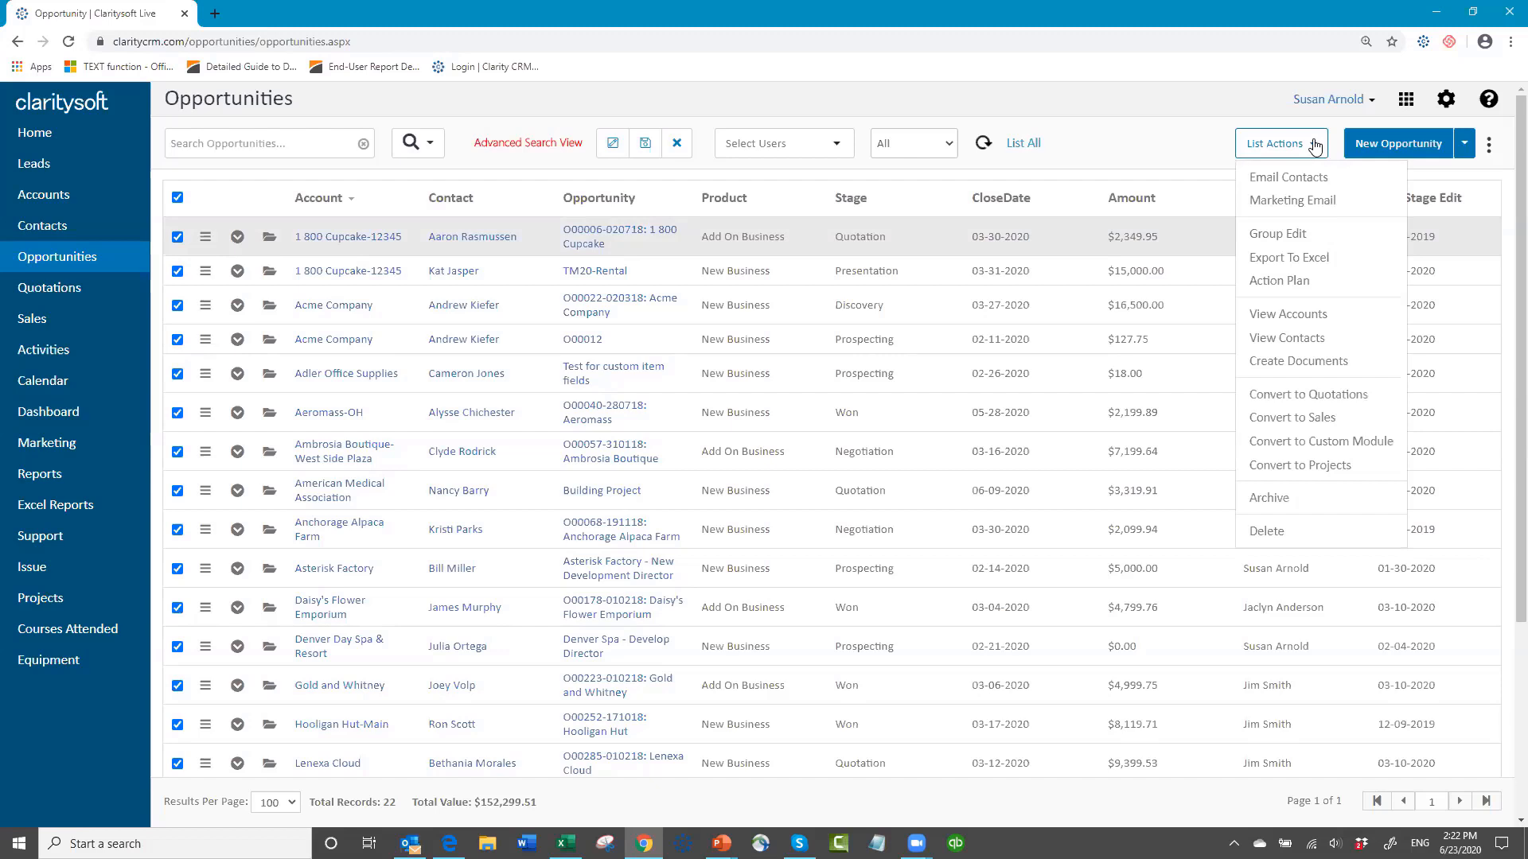
{"action": "left_click", "coordinate": [1270, 263]}
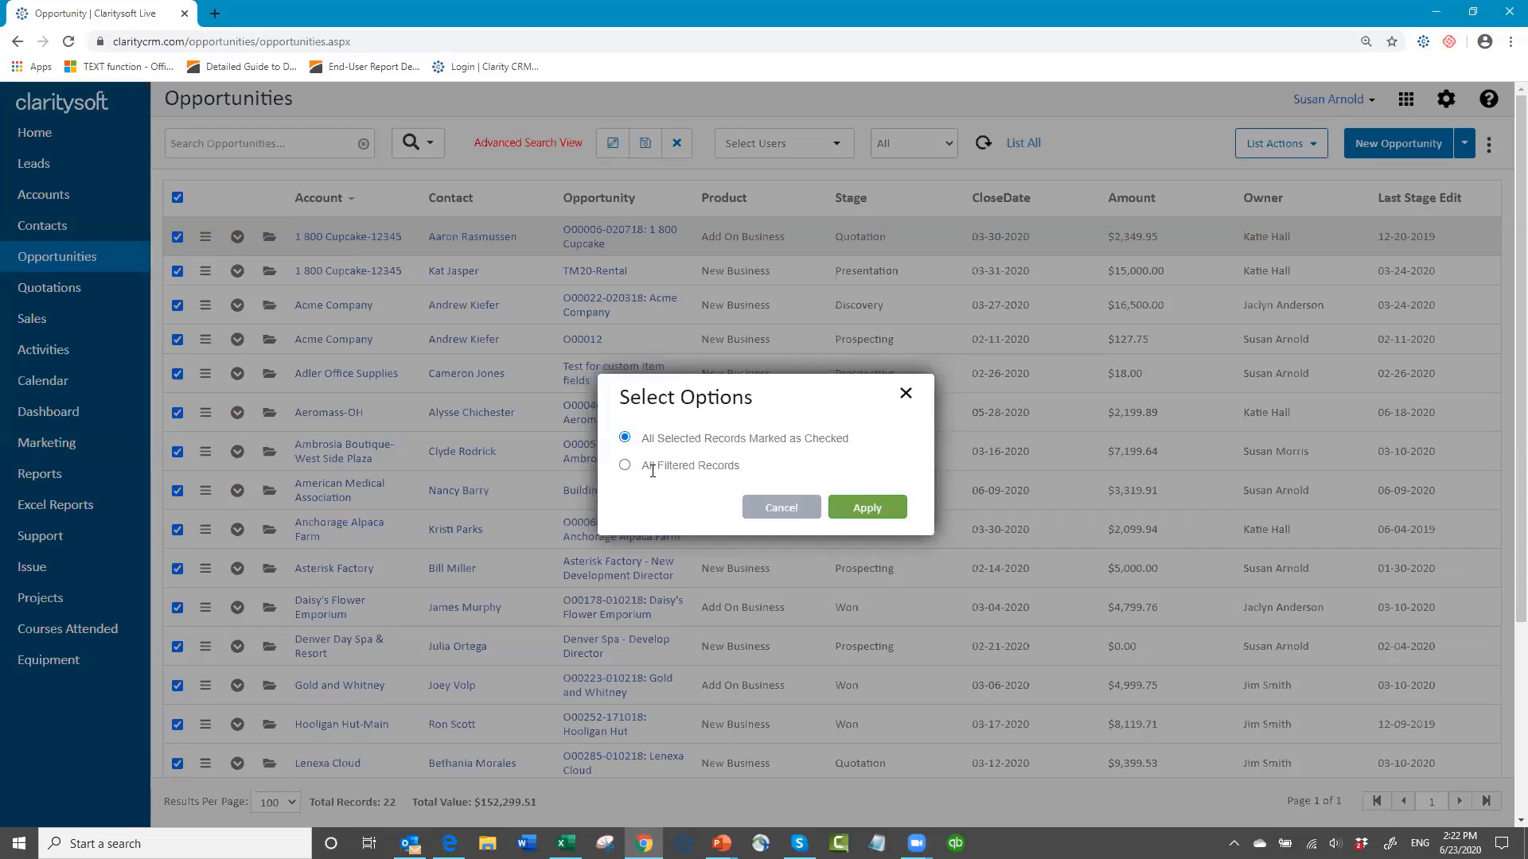
{"action": "left_click", "coordinate": [870, 510]}
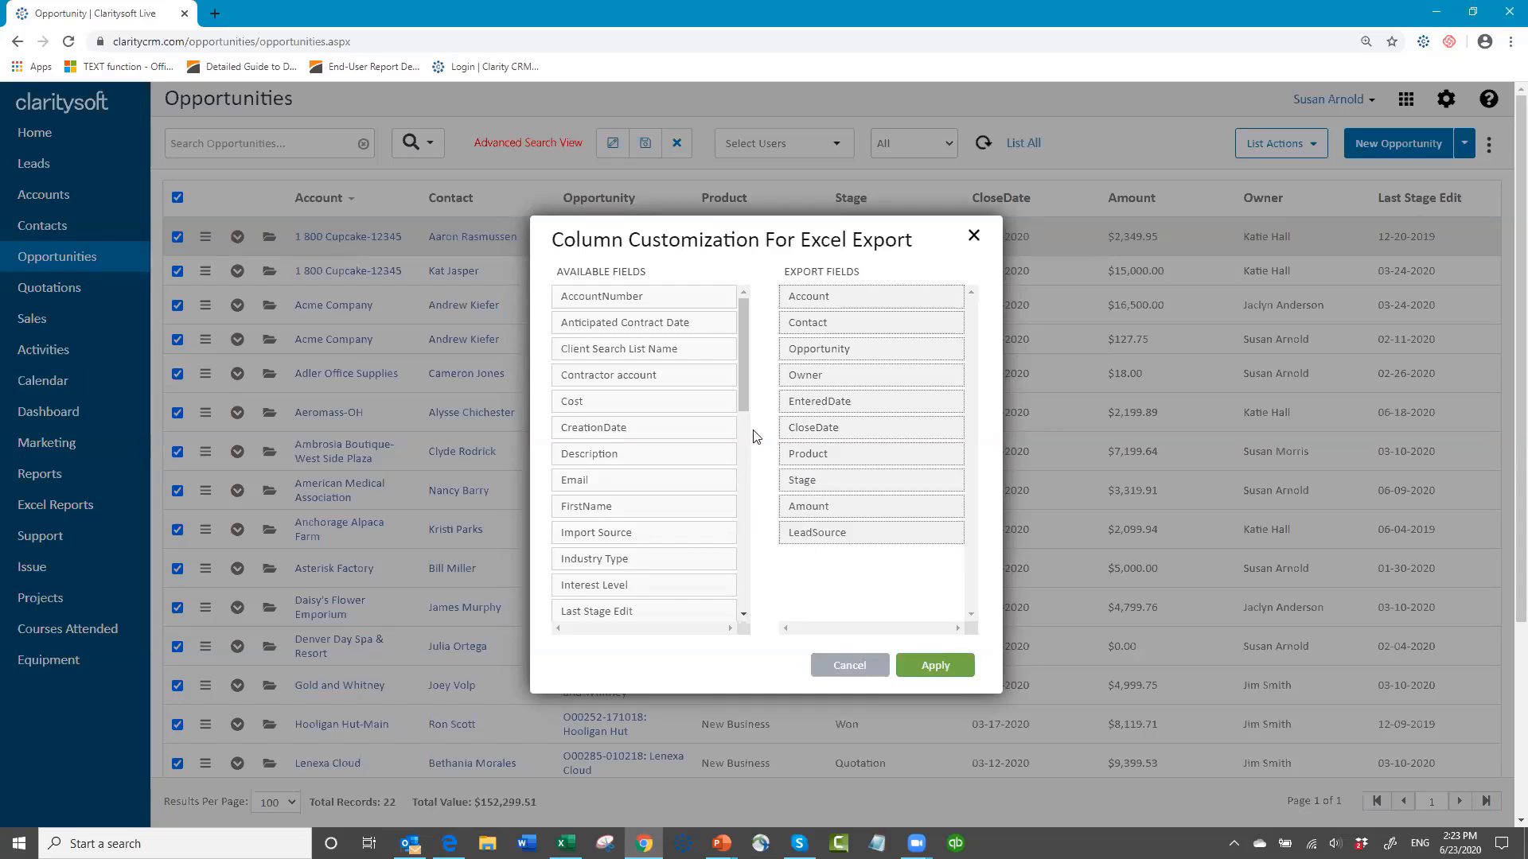
Step: Add Industry Type, Territory and Interest Level after Opportunity in the export fields, move Owner to the end, and run the export
{"action": "scroll", "coordinate": [747, 409], "scroll_direction": "down", "scroll_amount": 2}
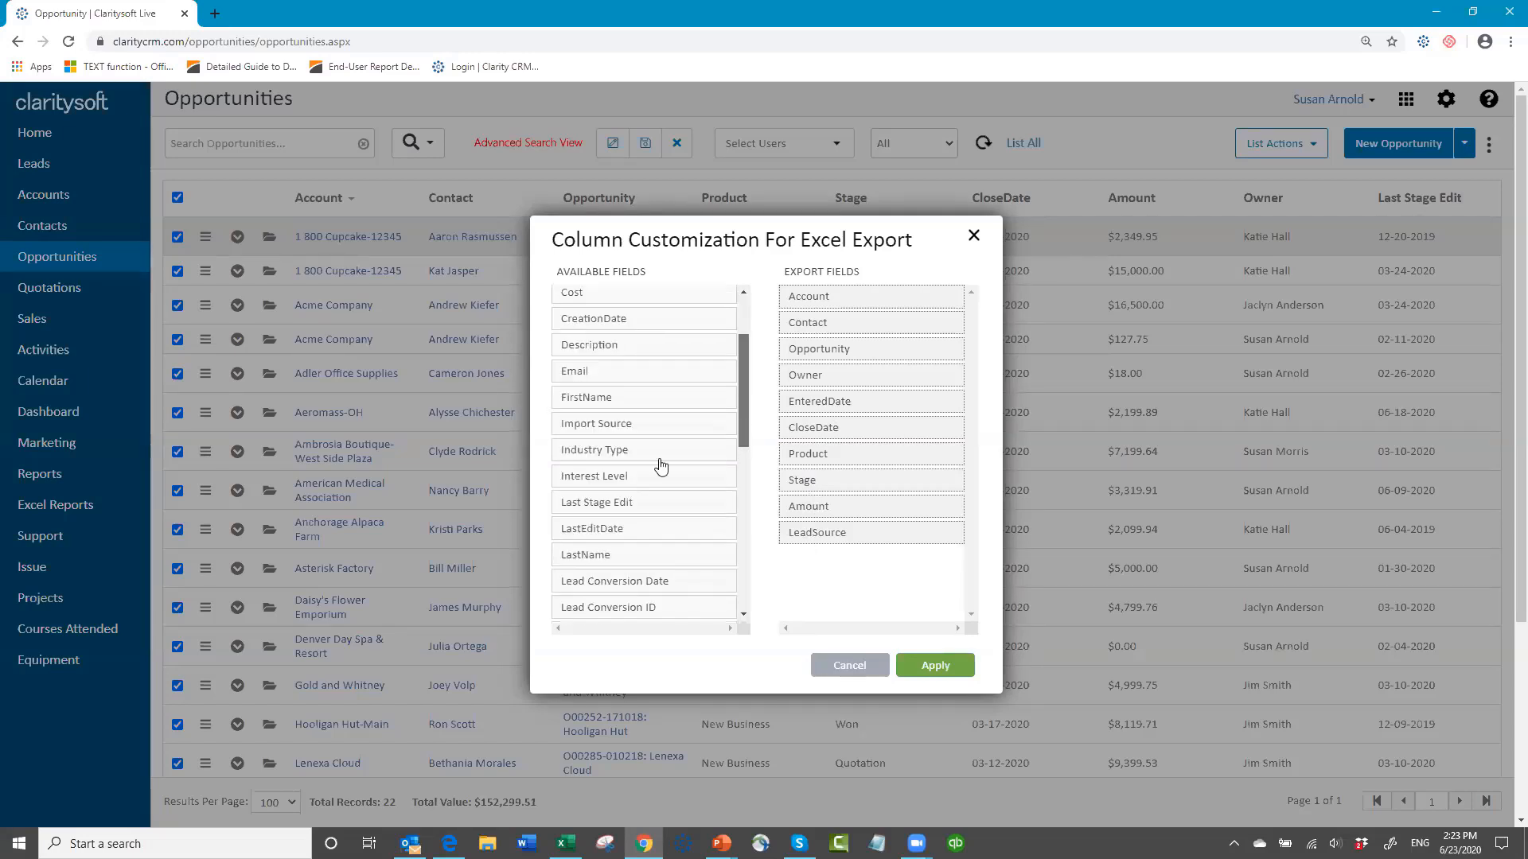
{"action": "left_click_drag", "start_coordinate": [621, 449], "coordinate": [863, 375]}
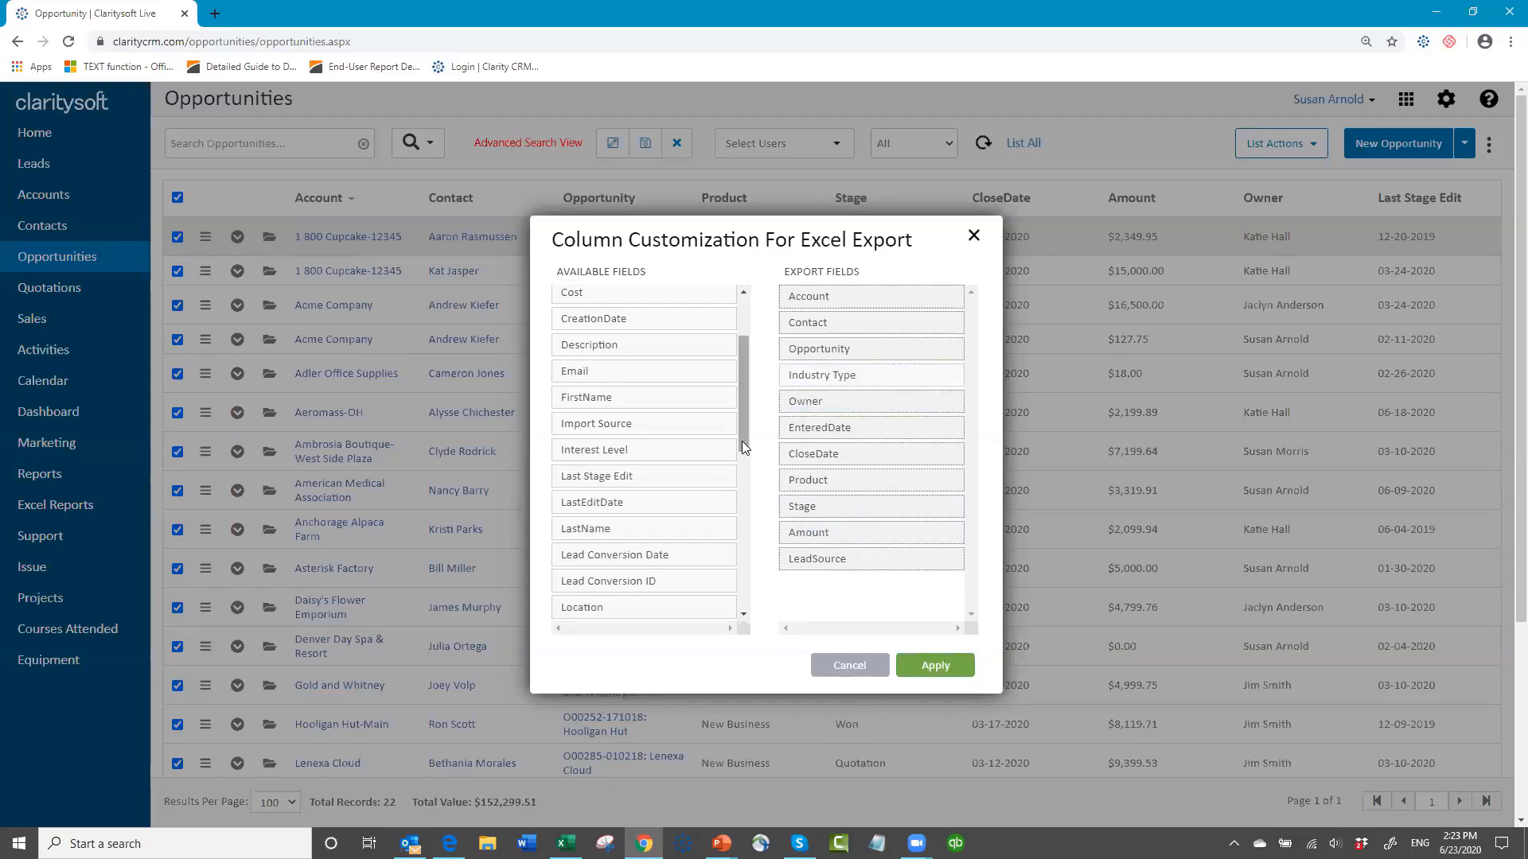
{"action": "left_click_drag", "start_coordinate": [743, 440], "coordinate": [737, 487]}
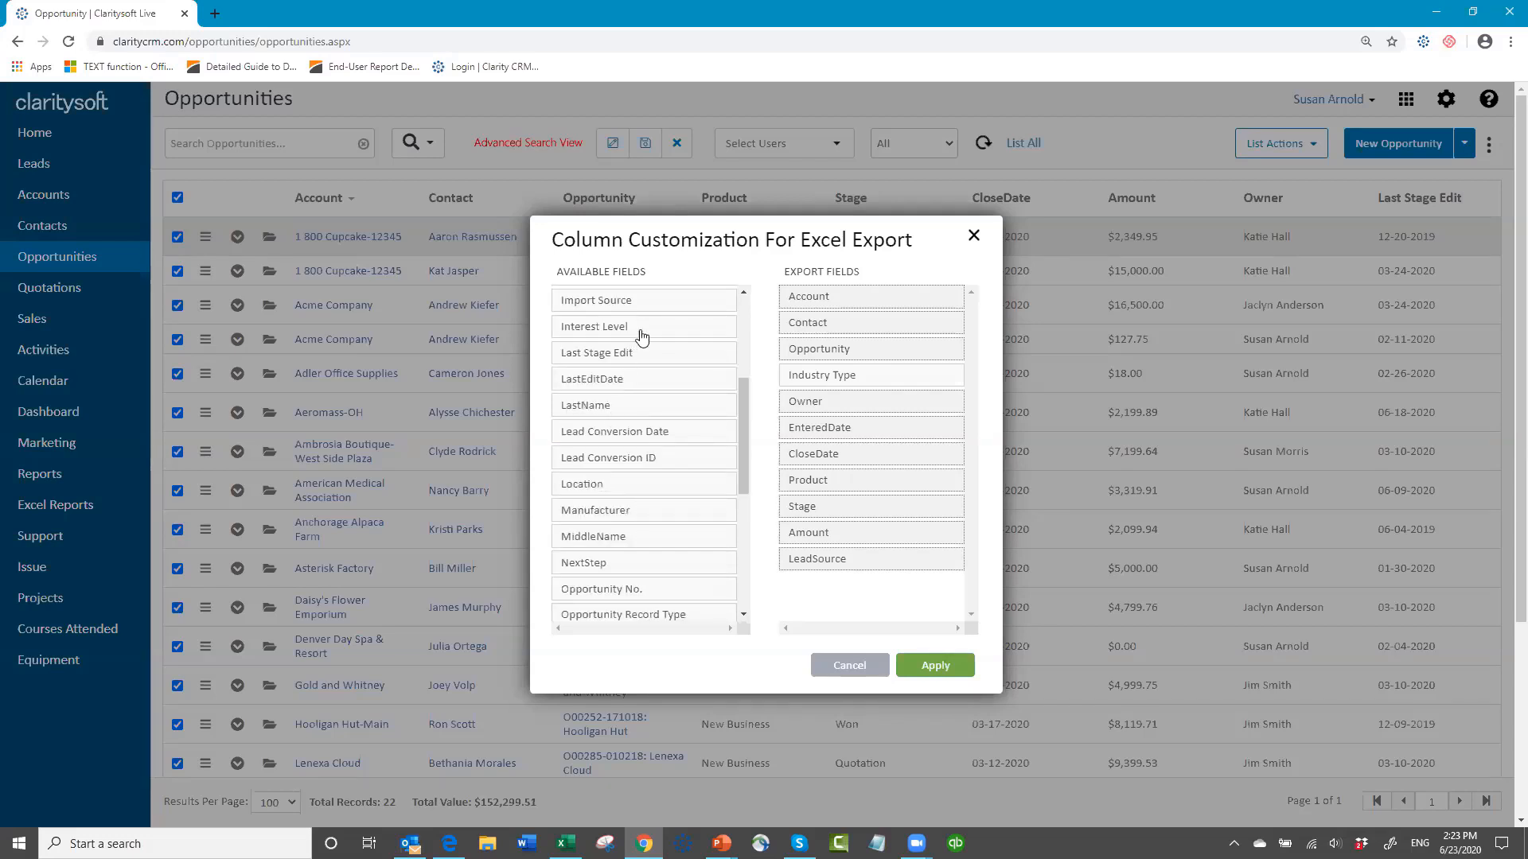
{"action": "left_click_drag", "start_coordinate": [642, 334], "coordinate": [830, 593]}
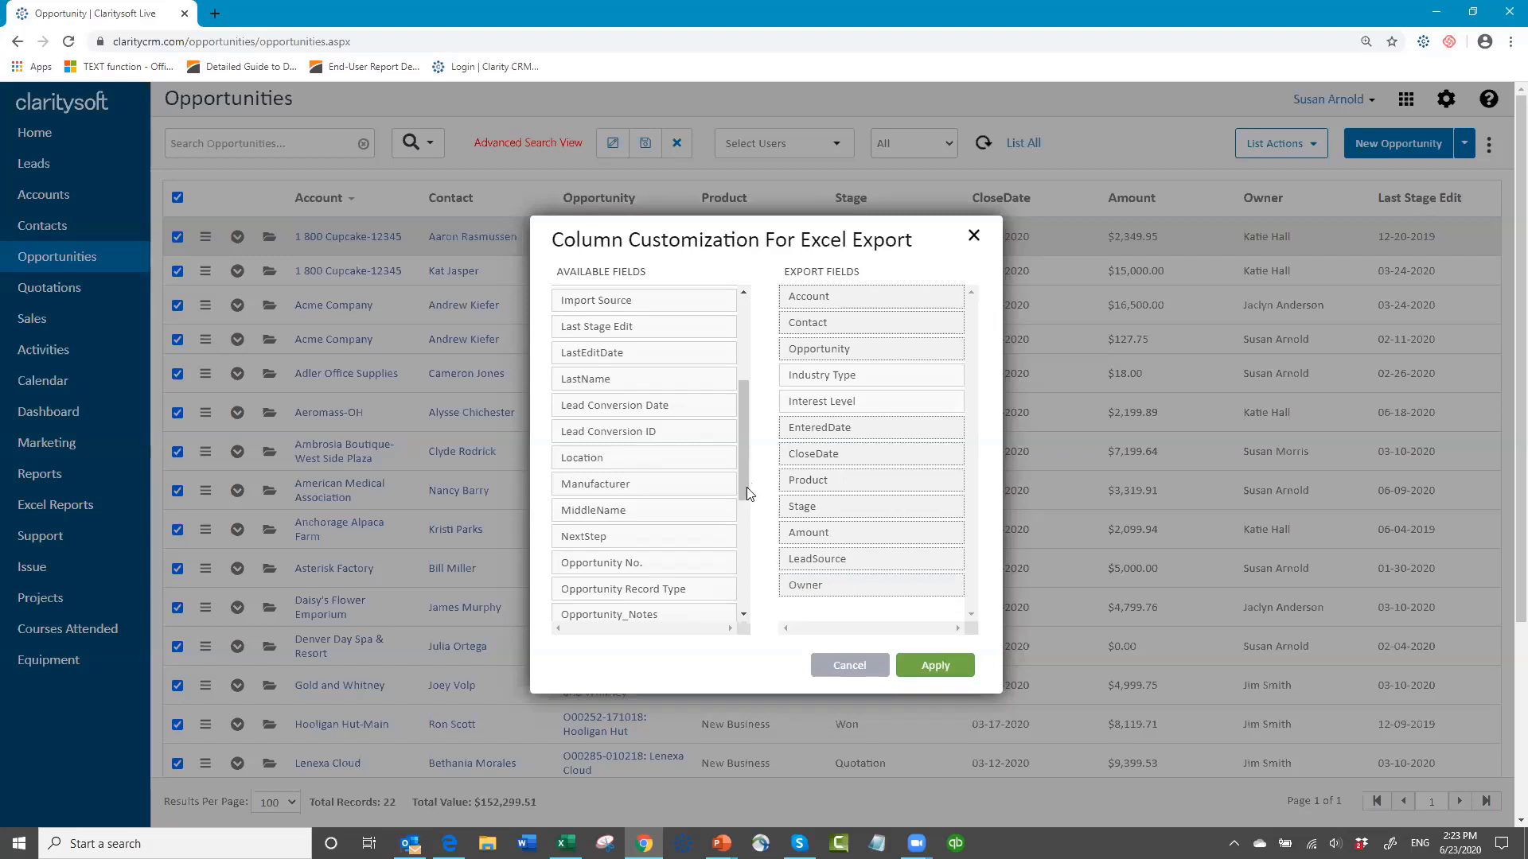
{"action": "left_click_drag", "start_coordinate": [746, 487], "coordinate": [777, 615]}
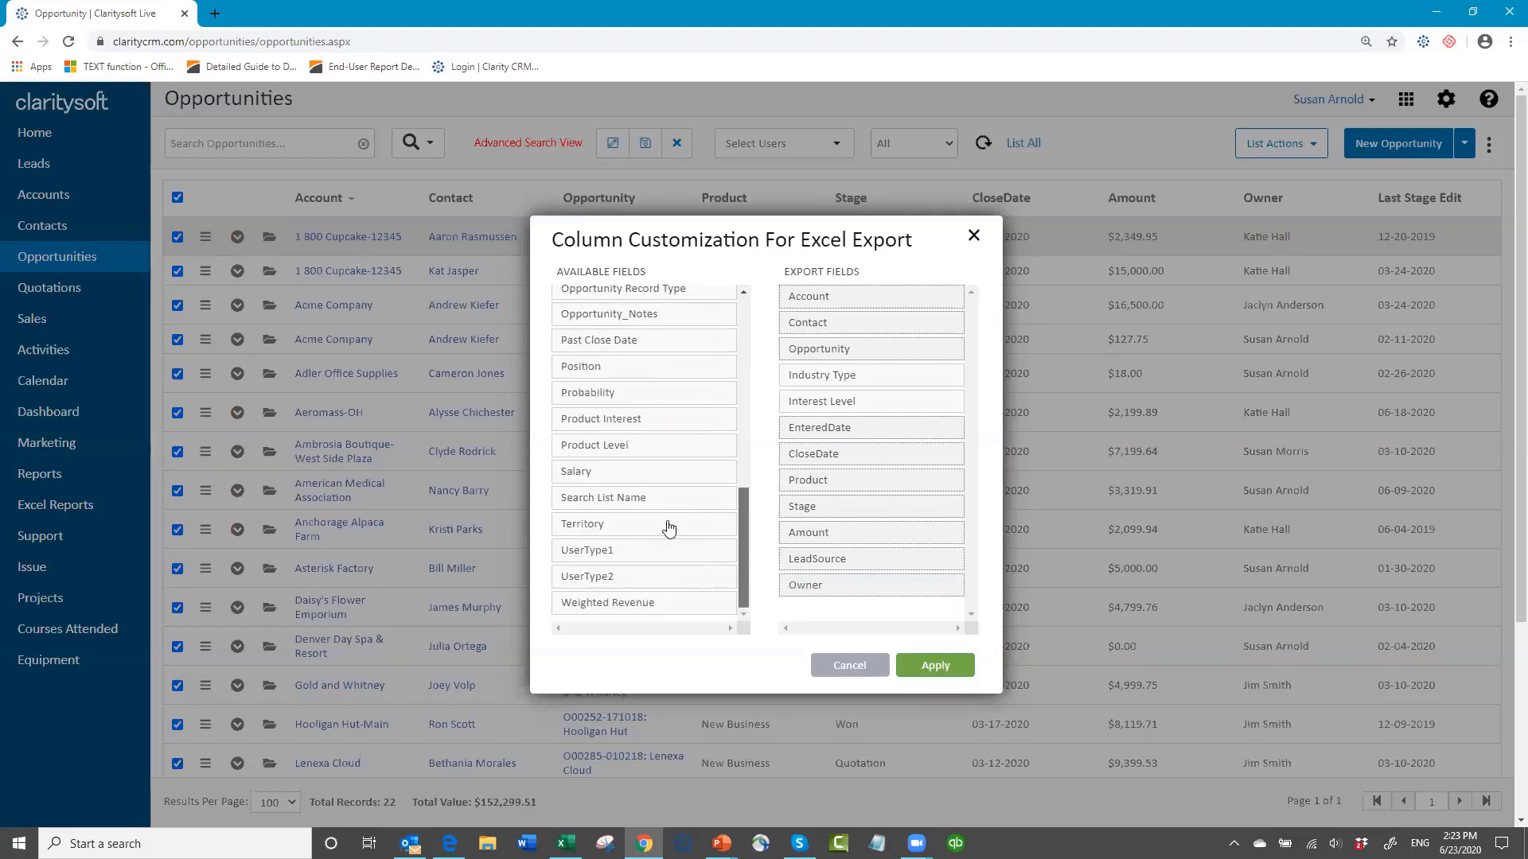
{"action": "left_click_drag", "start_coordinate": [668, 529], "coordinate": [905, 389]}
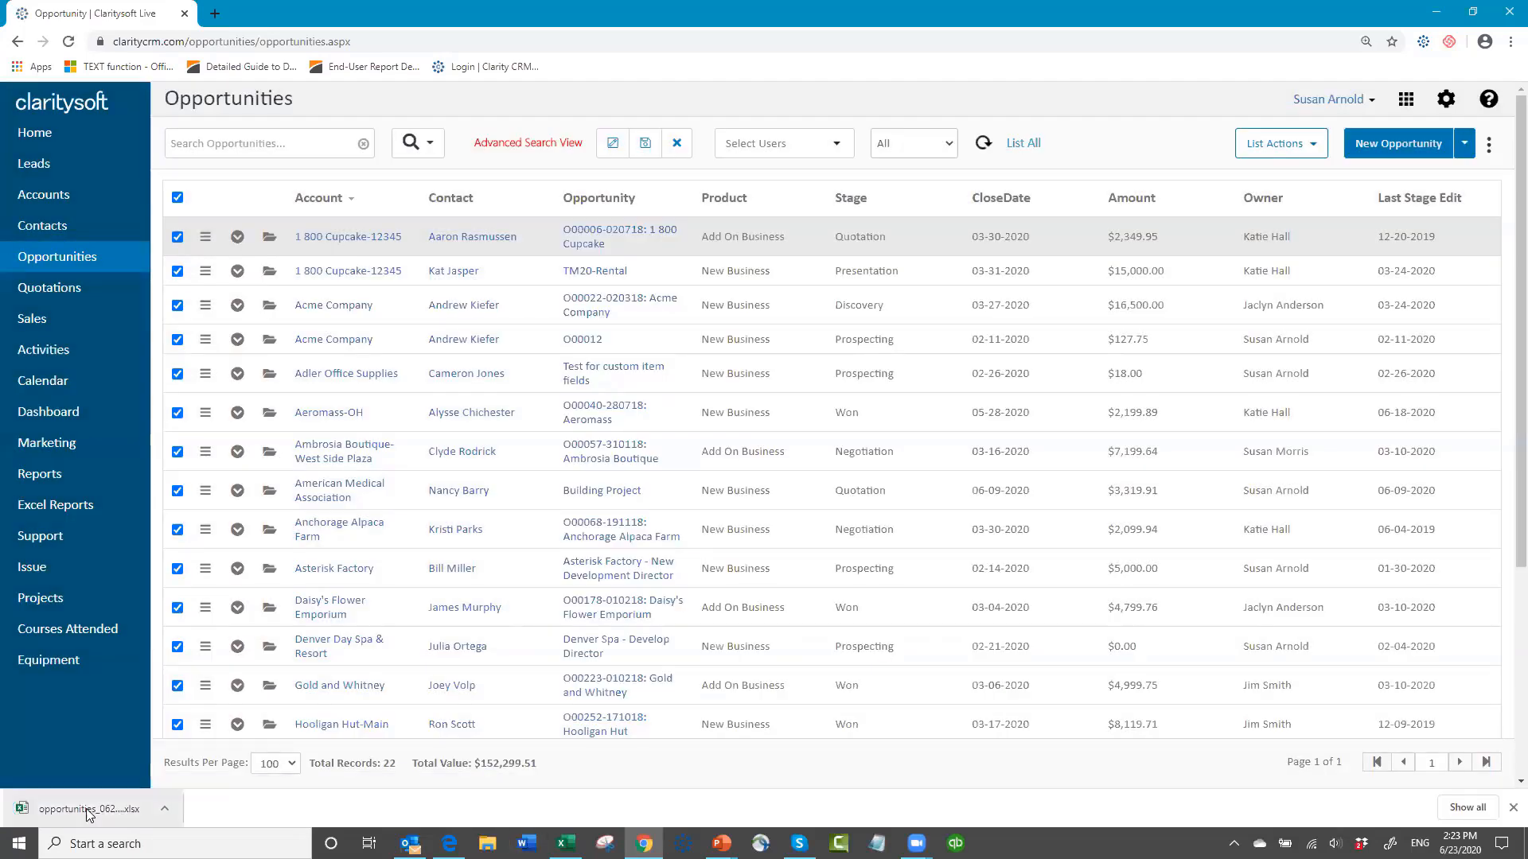
Step: Open the exported opportunities workbook in Excel, review its columns from Account through Owner, and close it
{"action": "left_click", "coordinate": [77, 806]}
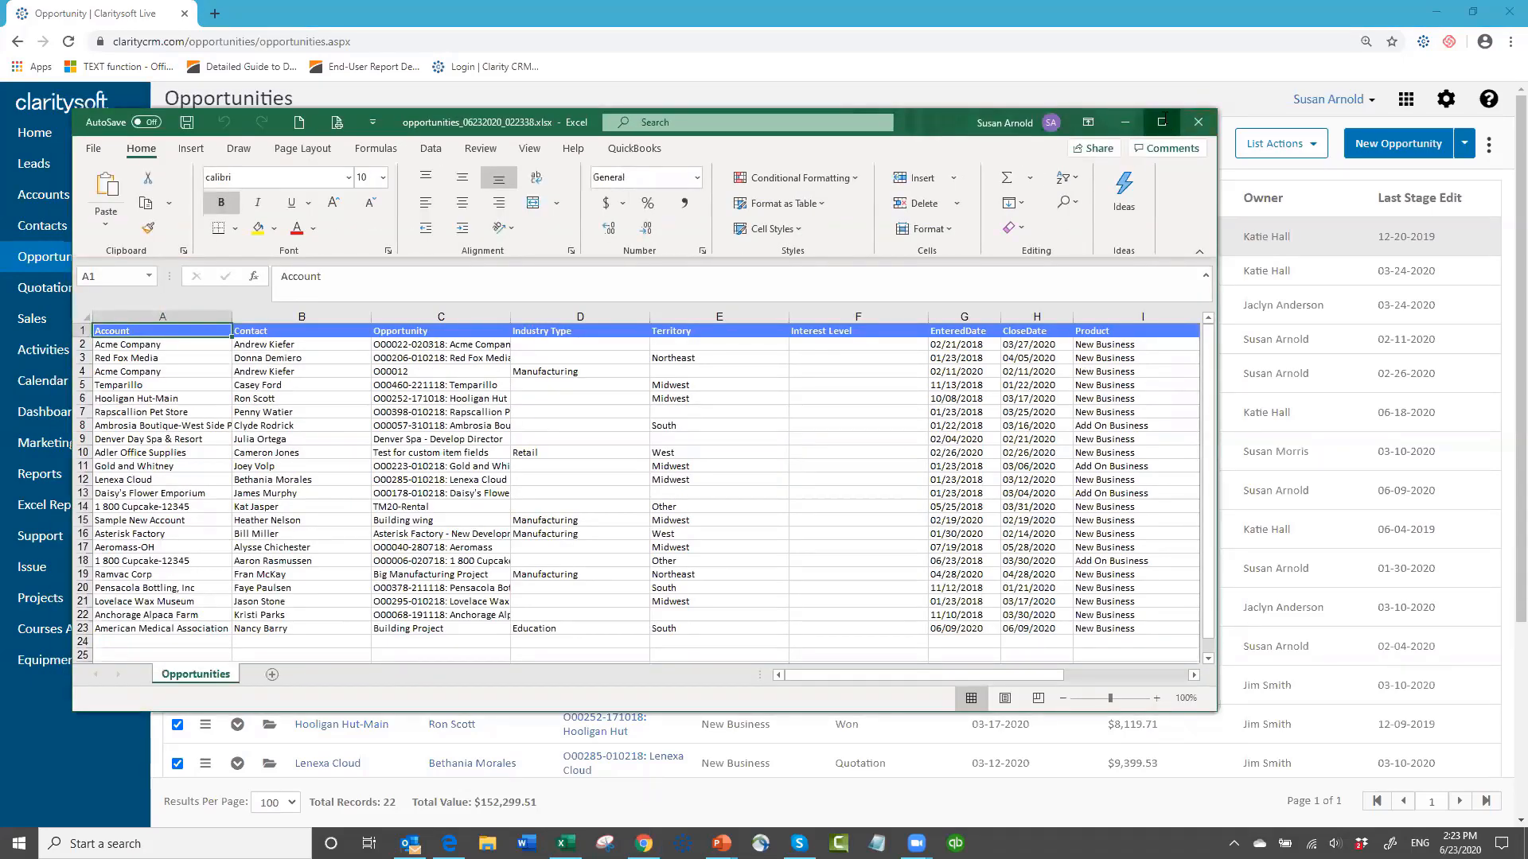
{"action": "left_click", "coordinate": [1161, 122]}
{"action": "left_click", "coordinate": [88, 291]}
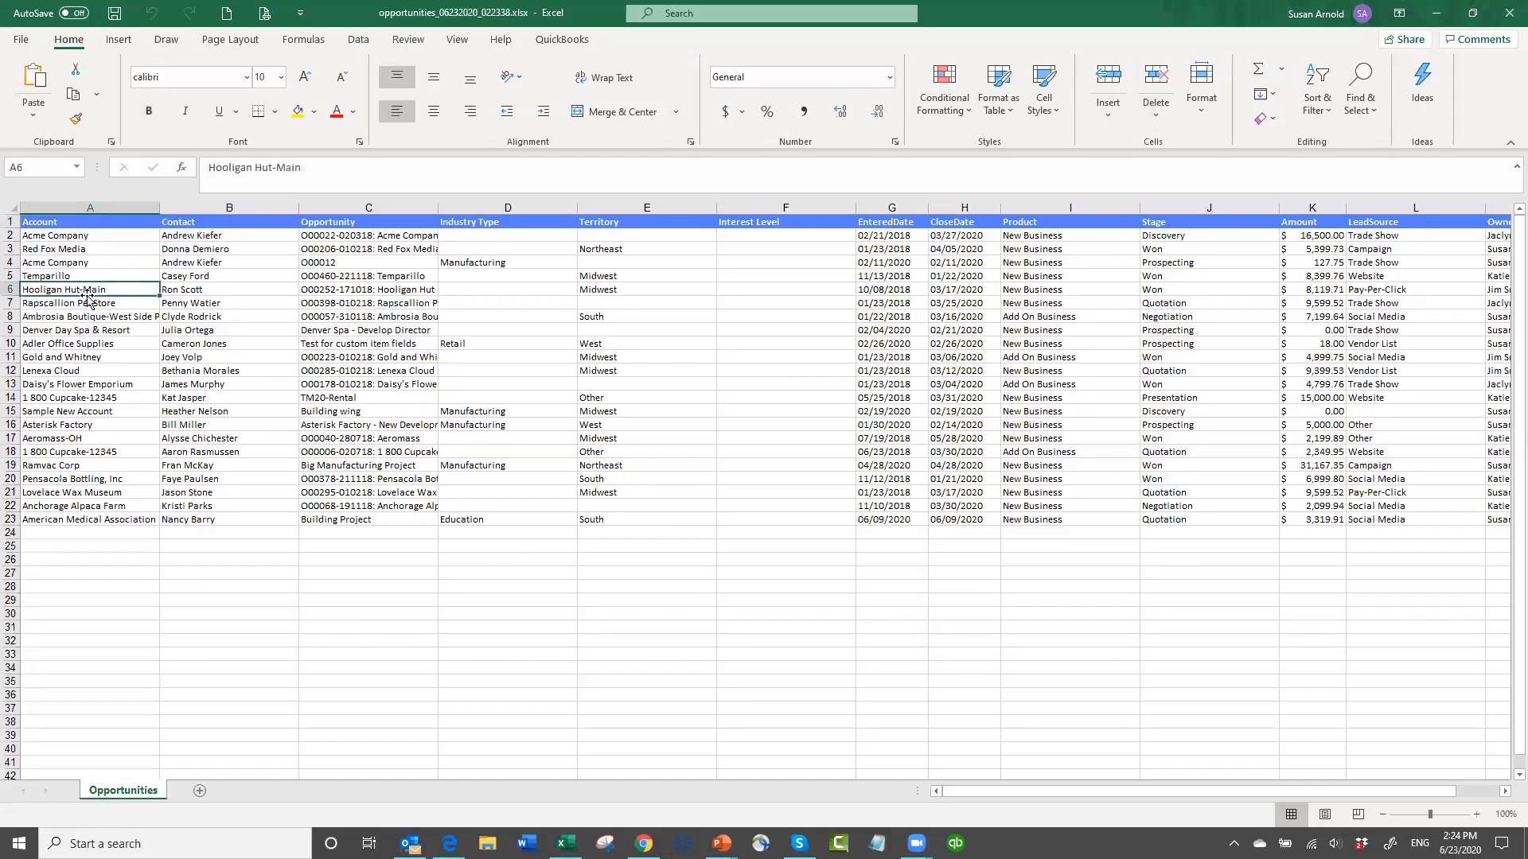
{"action": "key", "text": "Right"}
{"action": "key", "text": "Right"}
{"action": "key", "text": "Right"}
{"action": "key", "text": "Right"}
{"action": "key", "text": "Right"}
{"action": "key", "text": "Right"}
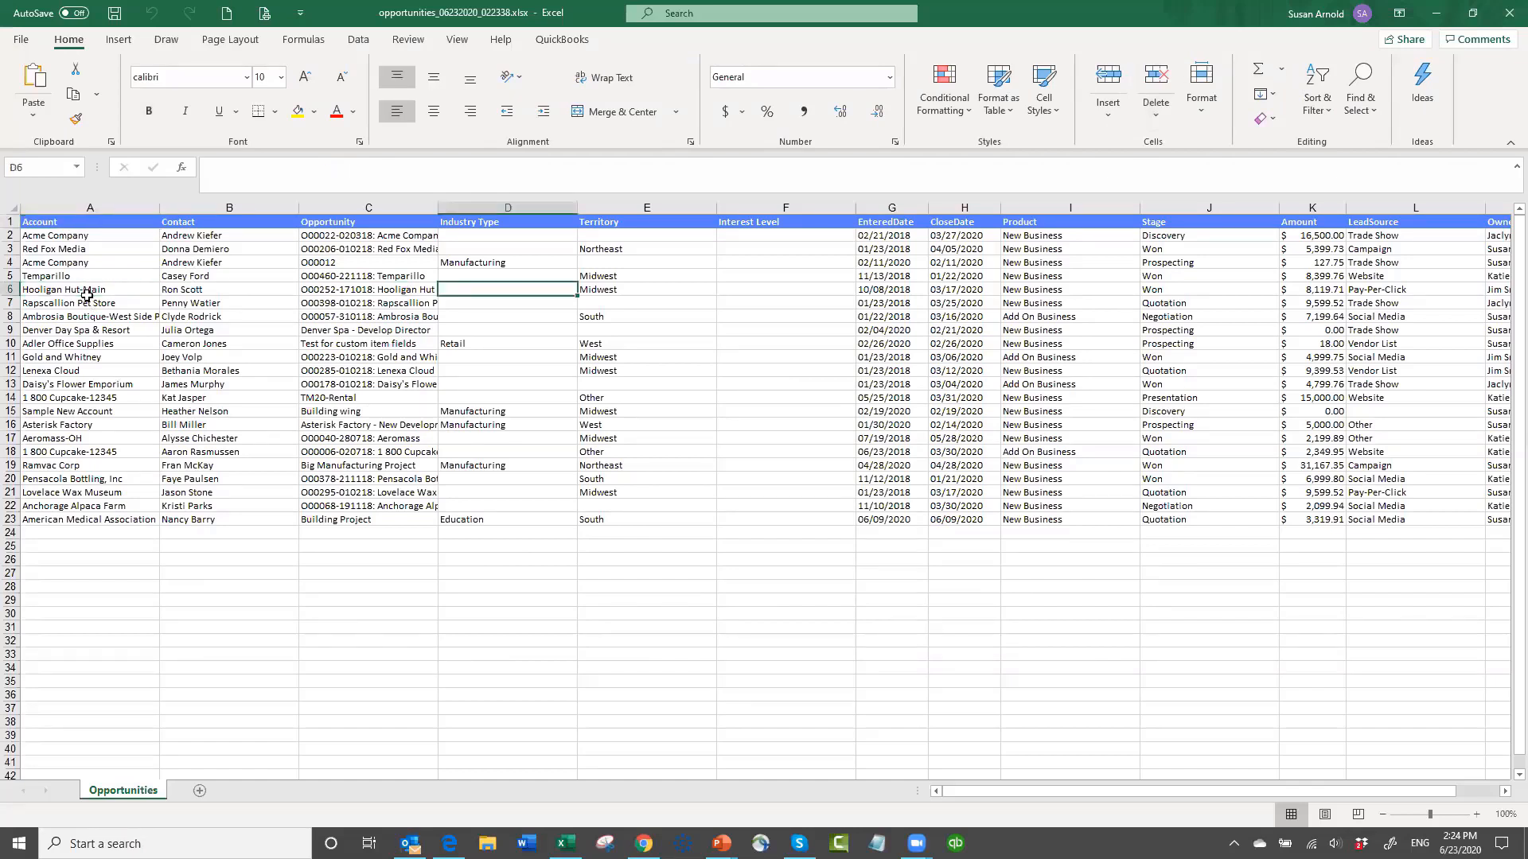
{"action": "key", "text": "Right"}
{"action": "key", "text": "Right"}
{"action": "key", "text": "Right"}
{"action": "key", "text": "Right"}
{"action": "key", "text": "Right"}
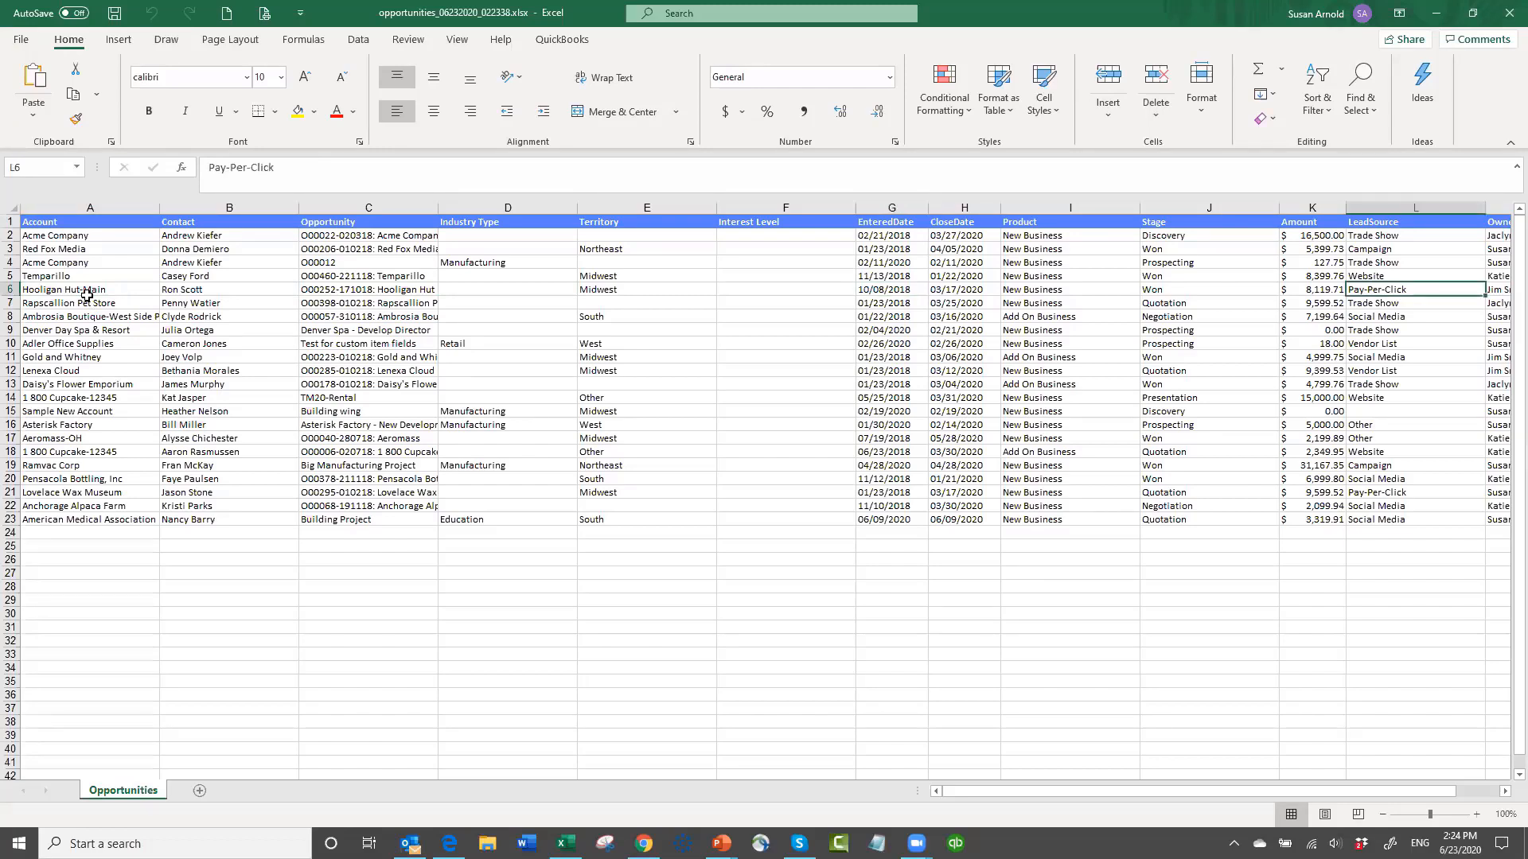
{"action": "key", "text": "Right"}
{"action": "key", "text": "Right"}
{"action": "key", "text": "Right"}
{"action": "key", "text": "Right"}
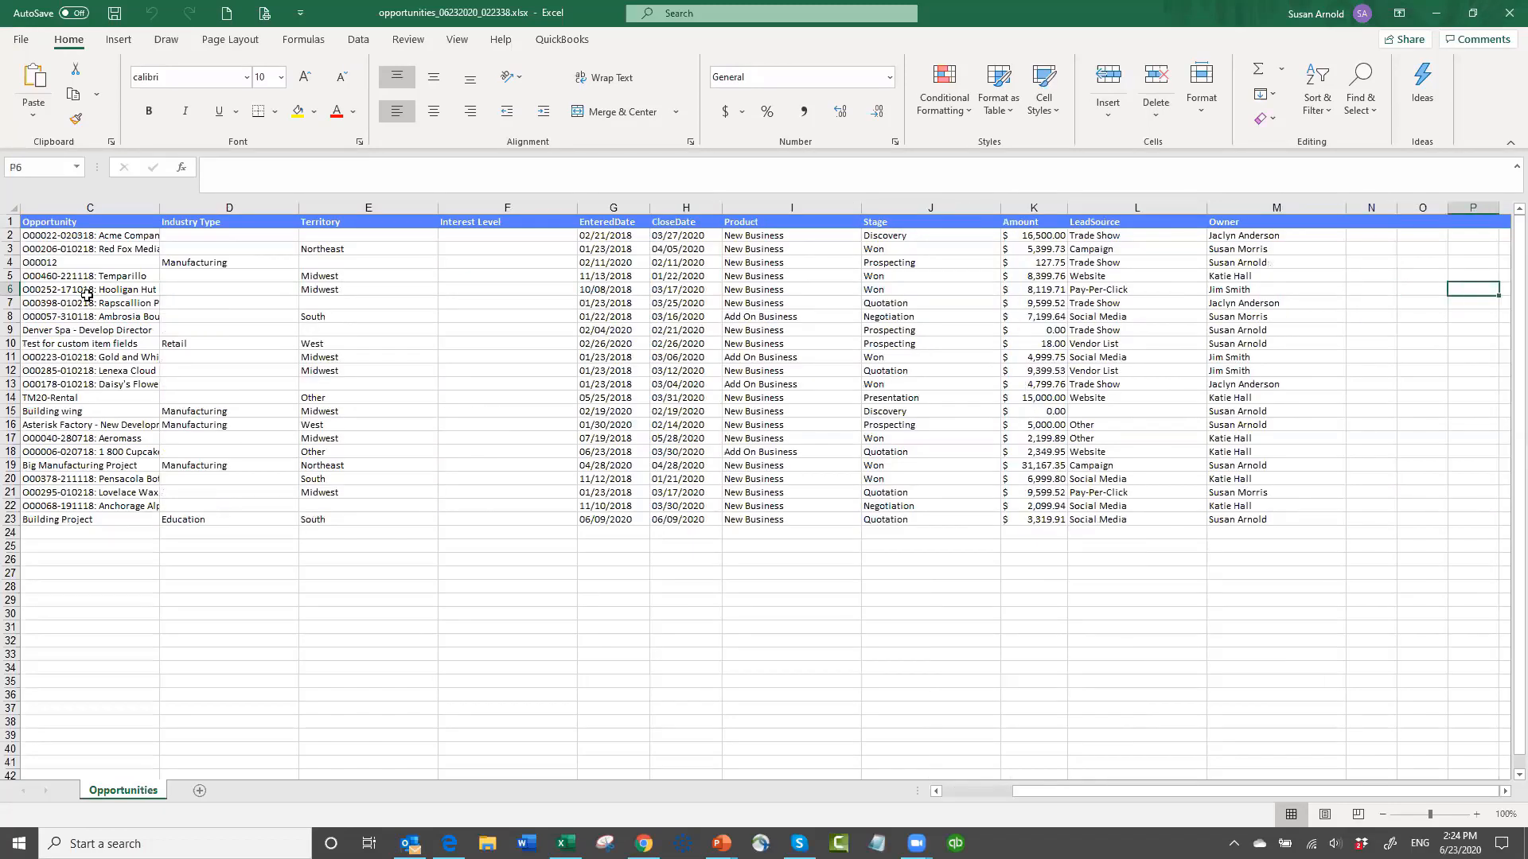
{"action": "key", "text": "Right"}
{"action": "key", "text": "Right"}
{"action": "key", "text": "Right"}
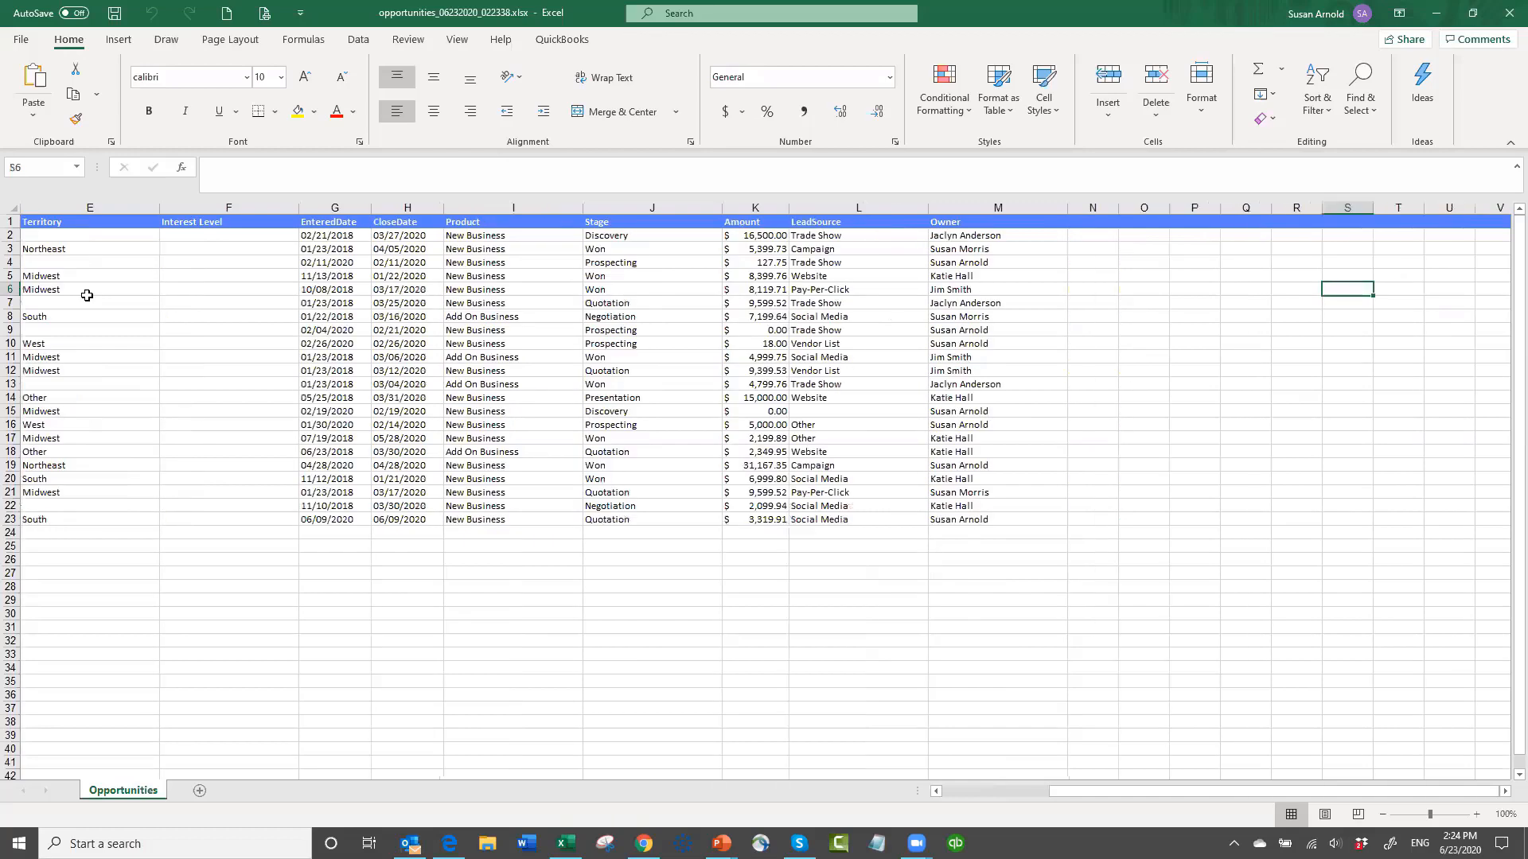
{"action": "key", "text": "Left"}
{"action": "key", "text": "Left"}
{"action": "key", "text": "Left"}
{"action": "key", "text": "Left"}
{"action": "key", "text": "Left"}
{"action": "key", "text": "Home"}
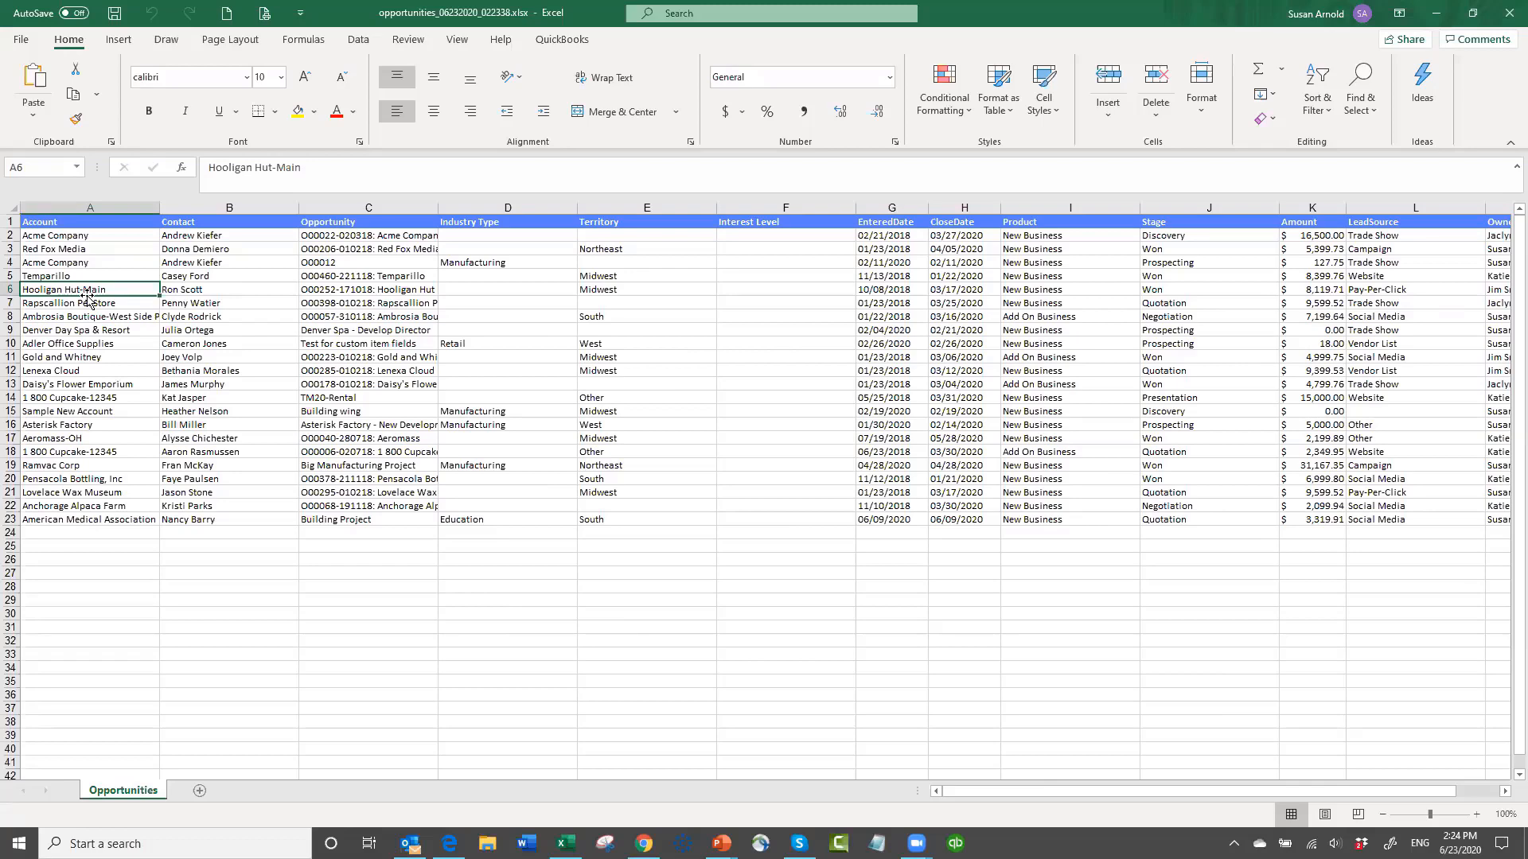
{"action": "left_click", "coordinate": [1506, 18]}
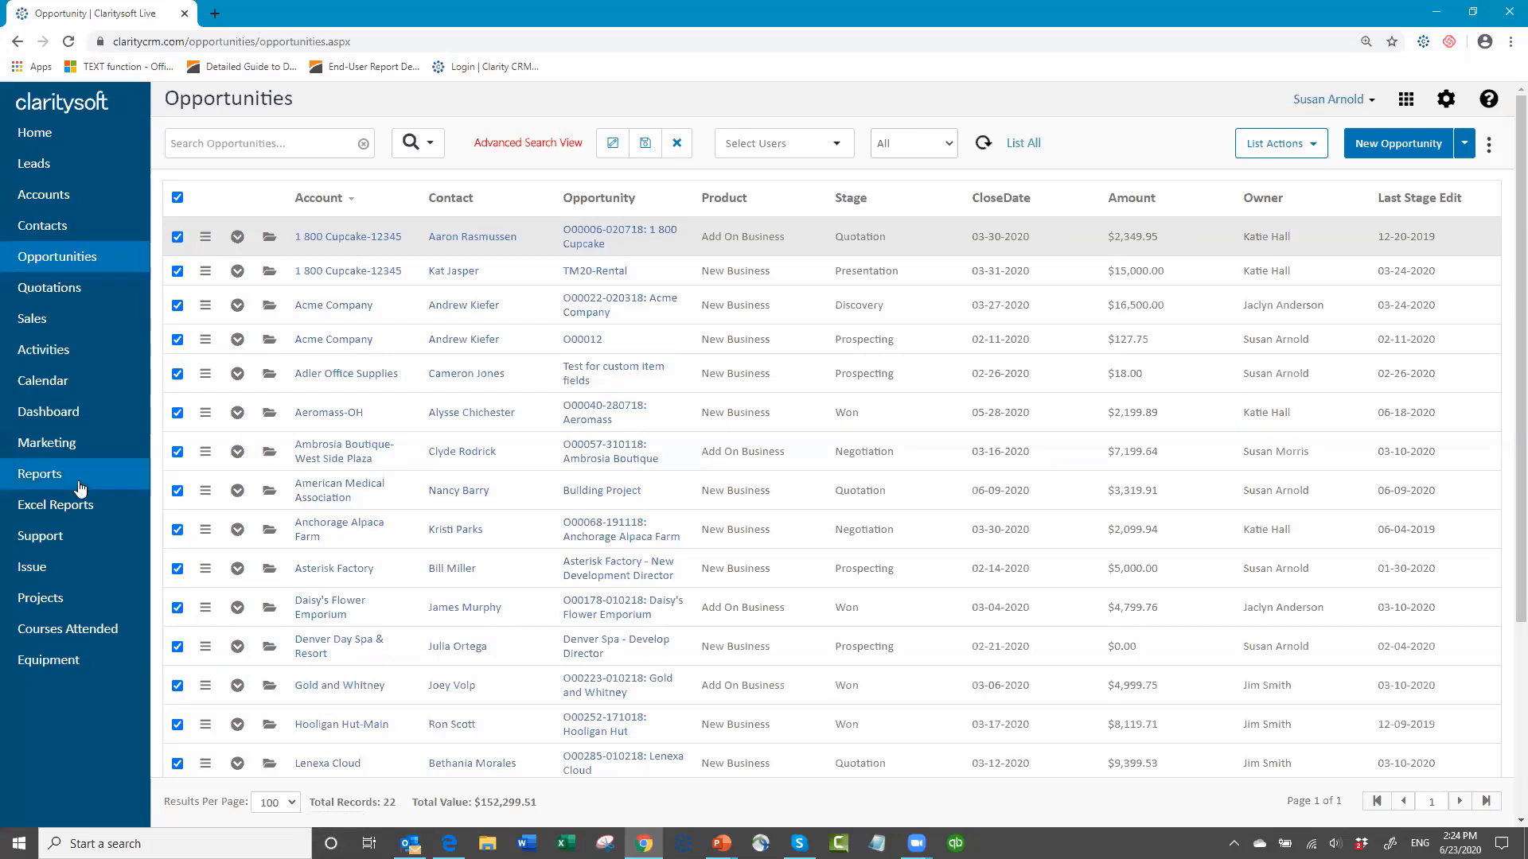
Step: Clear the advanced search from the Opportunities list and open the Action Plans settings
{"action": "left_click", "coordinate": [678, 143]}
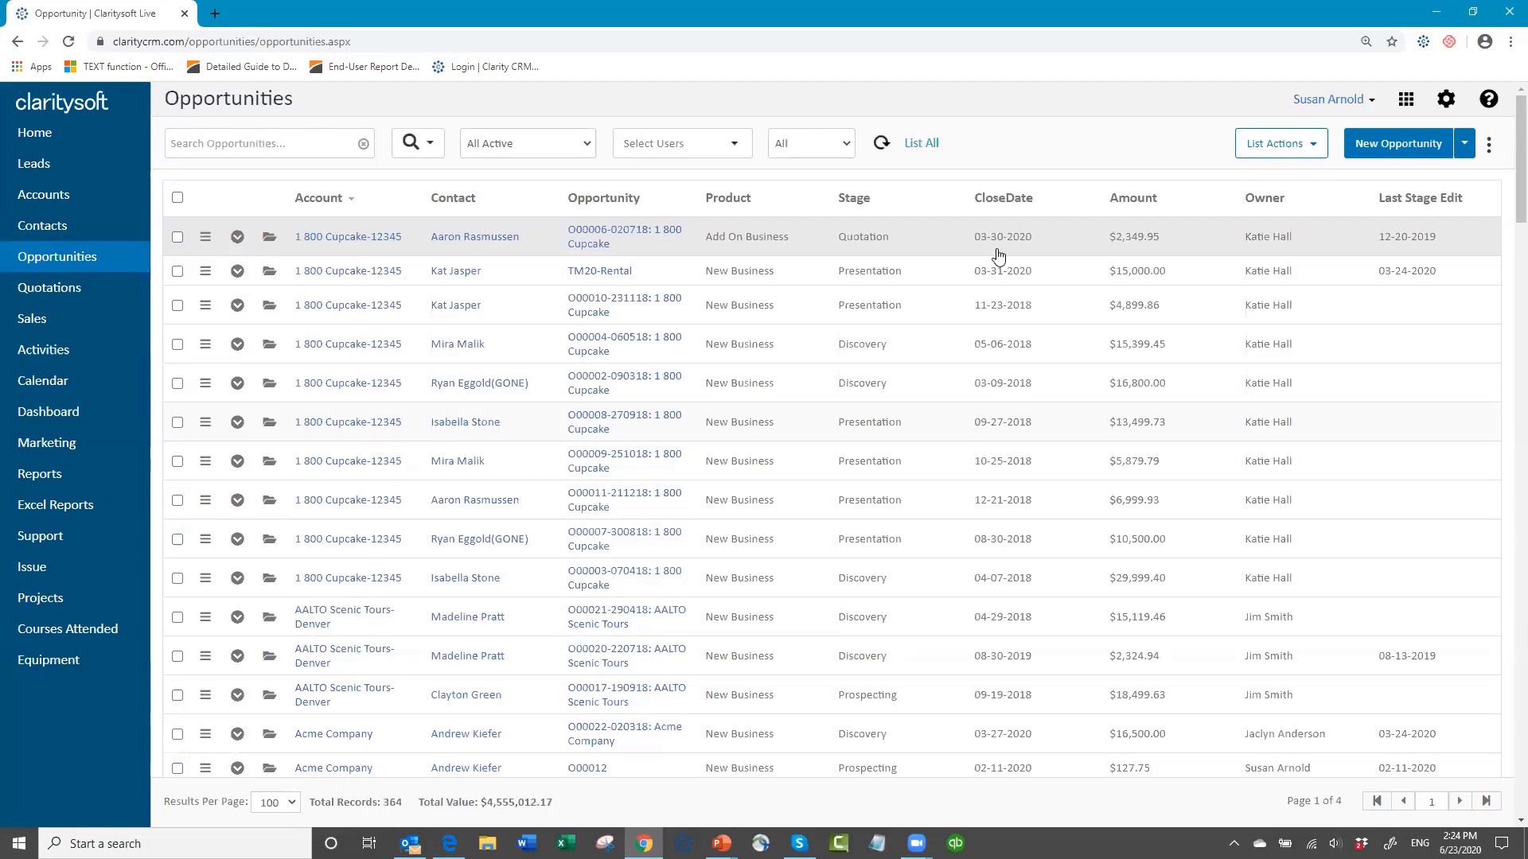
{"action": "left_click", "coordinate": [1446, 101]}
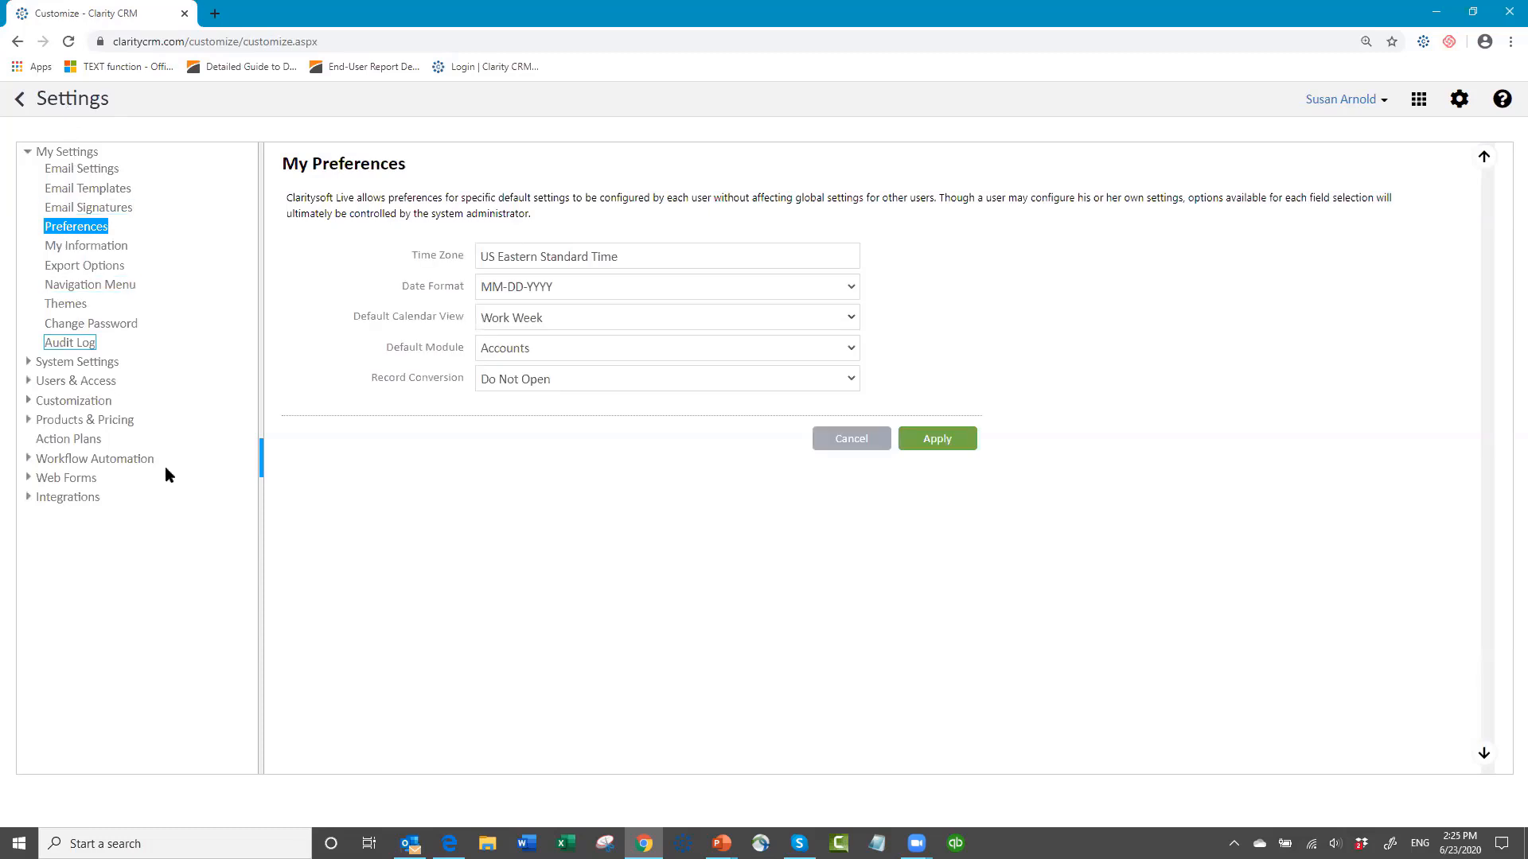
{"action": "left_click", "coordinate": [80, 441]}
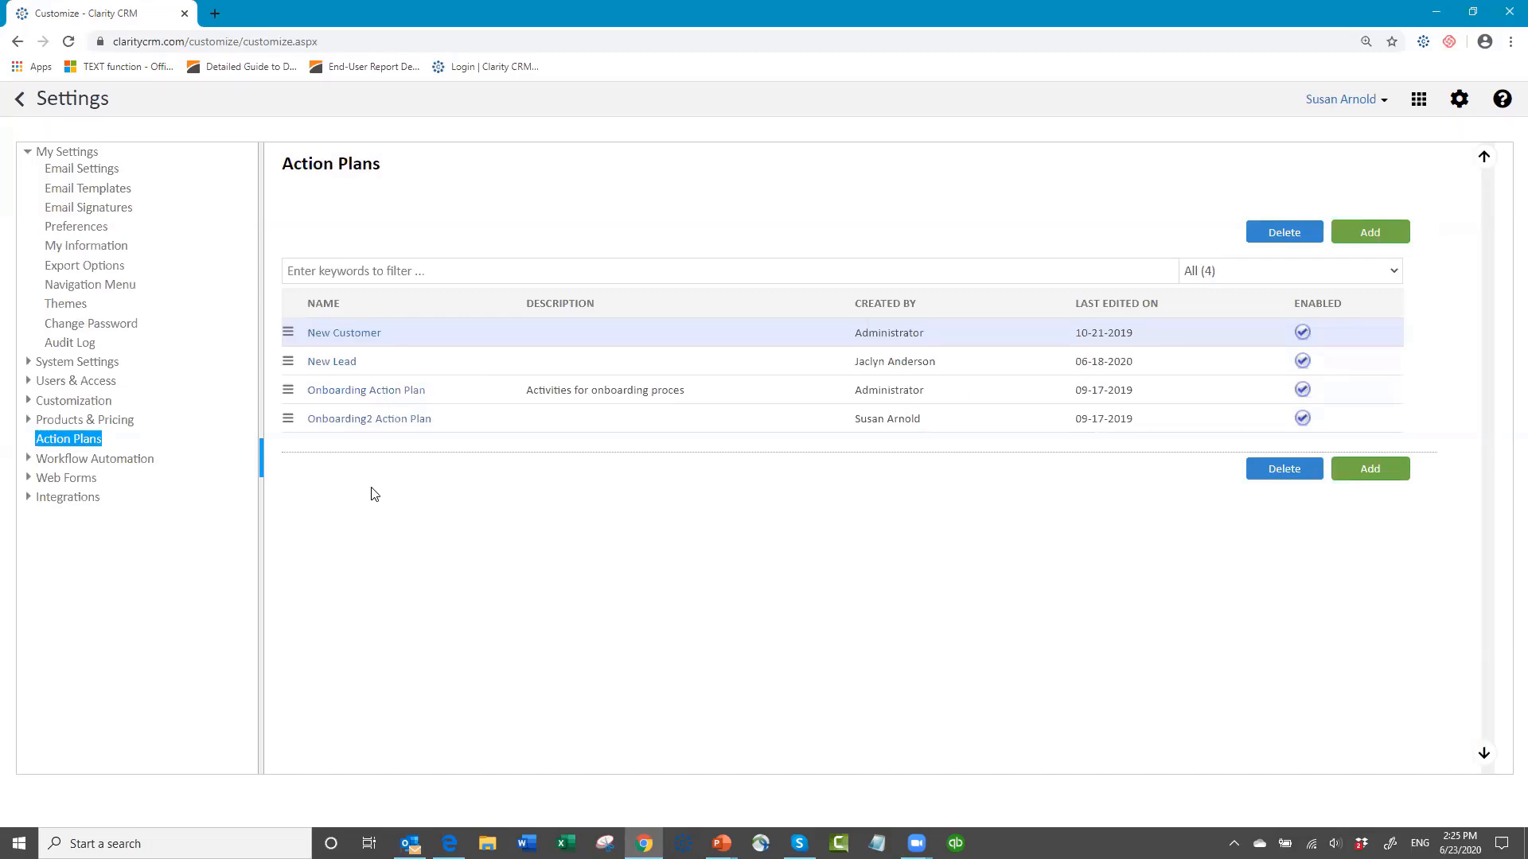
Step: Open the Initial Call activity in the New Lead action plan and review its activity type, priority and assignee options
{"action": "left_click", "coordinate": [341, 368]}
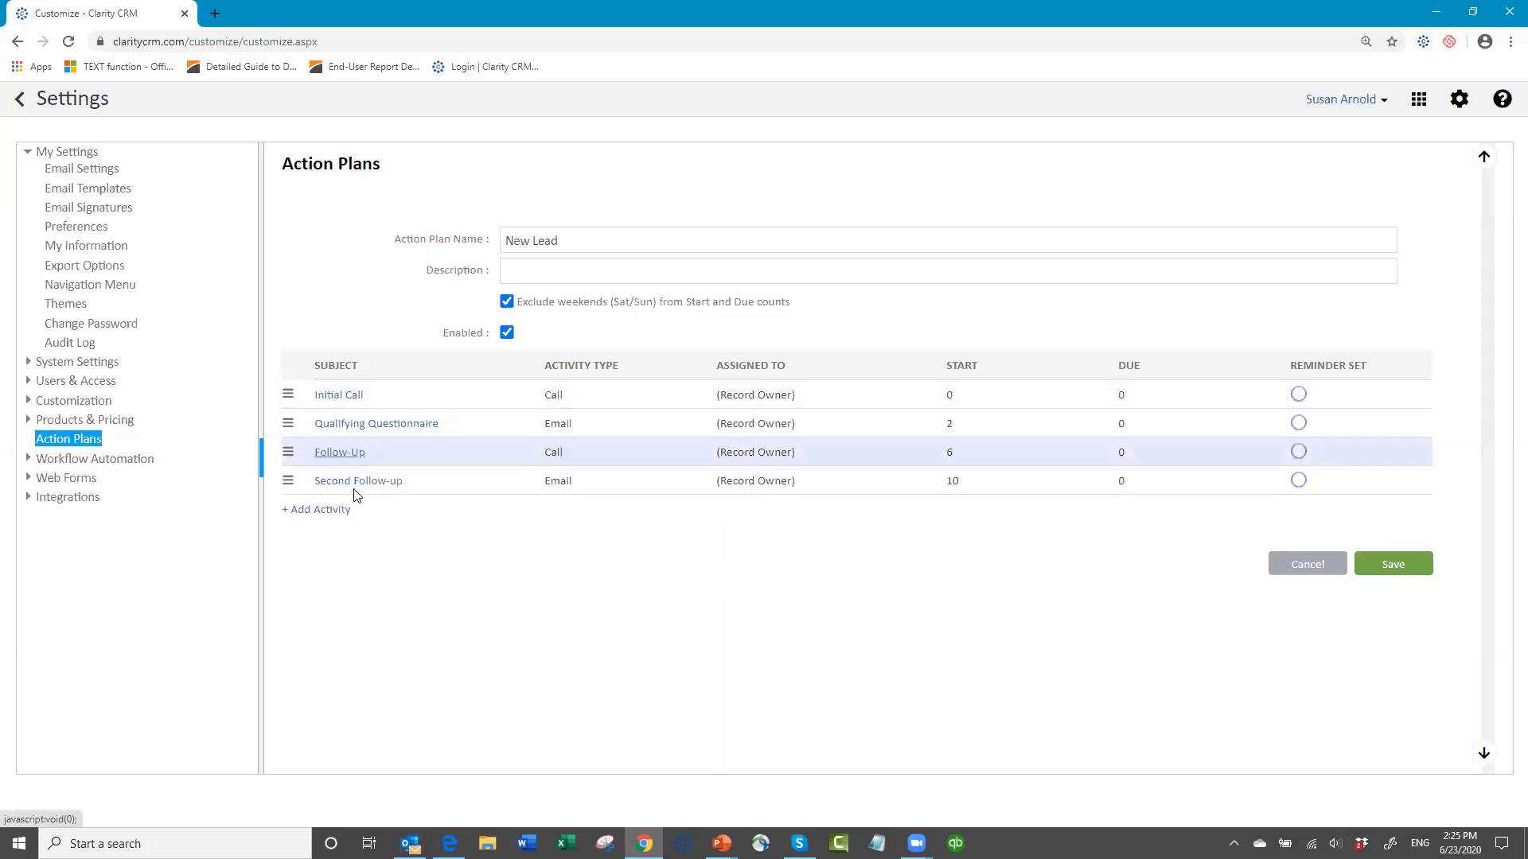
{"action": "left_click", "coordinate": [344, 401]}
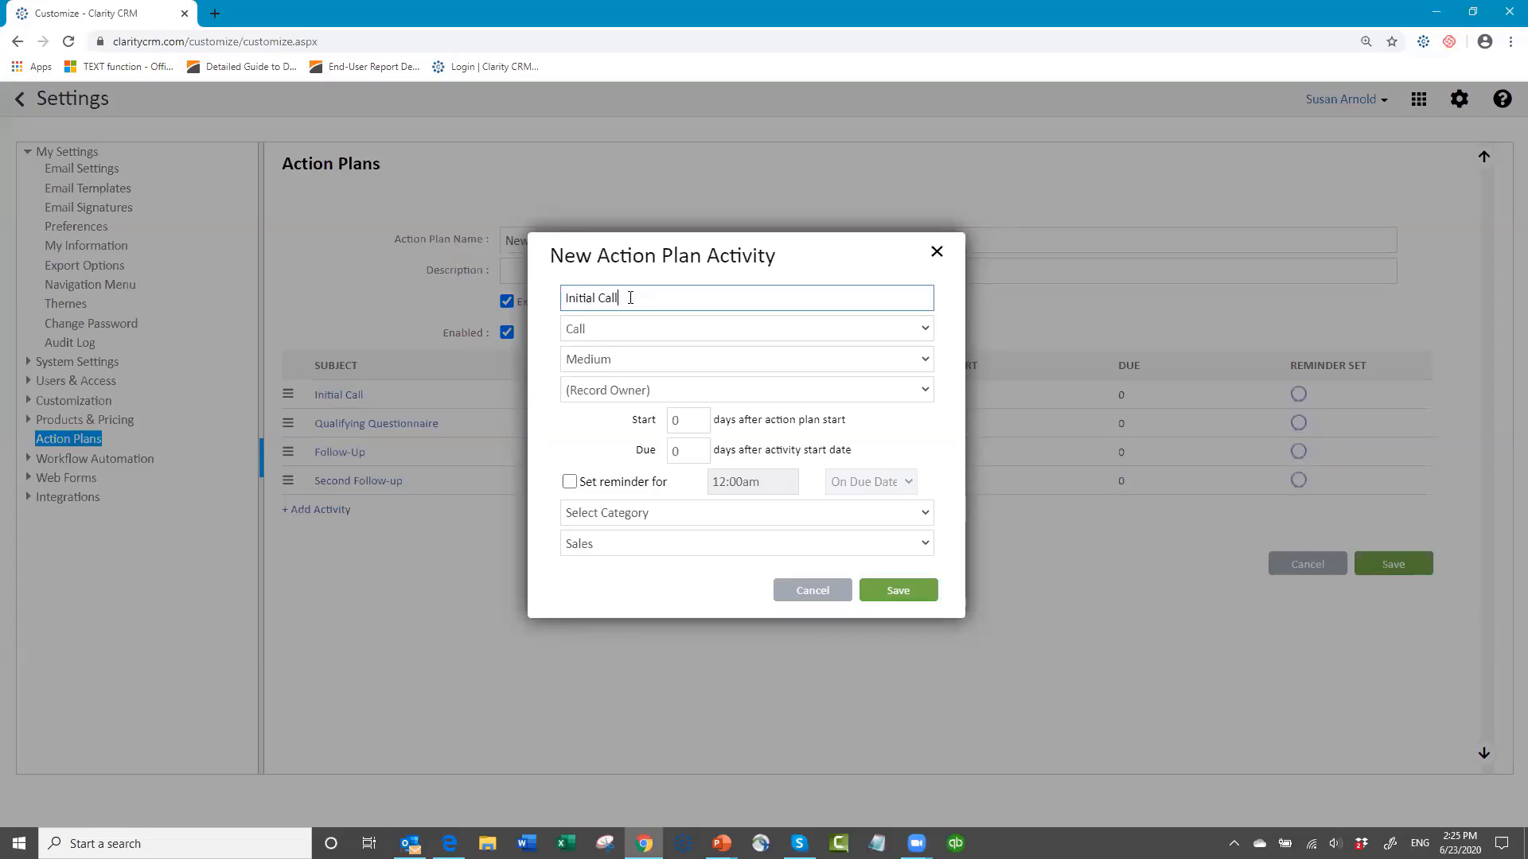
{"action": "left_click", "coordinate": [932, 329]}
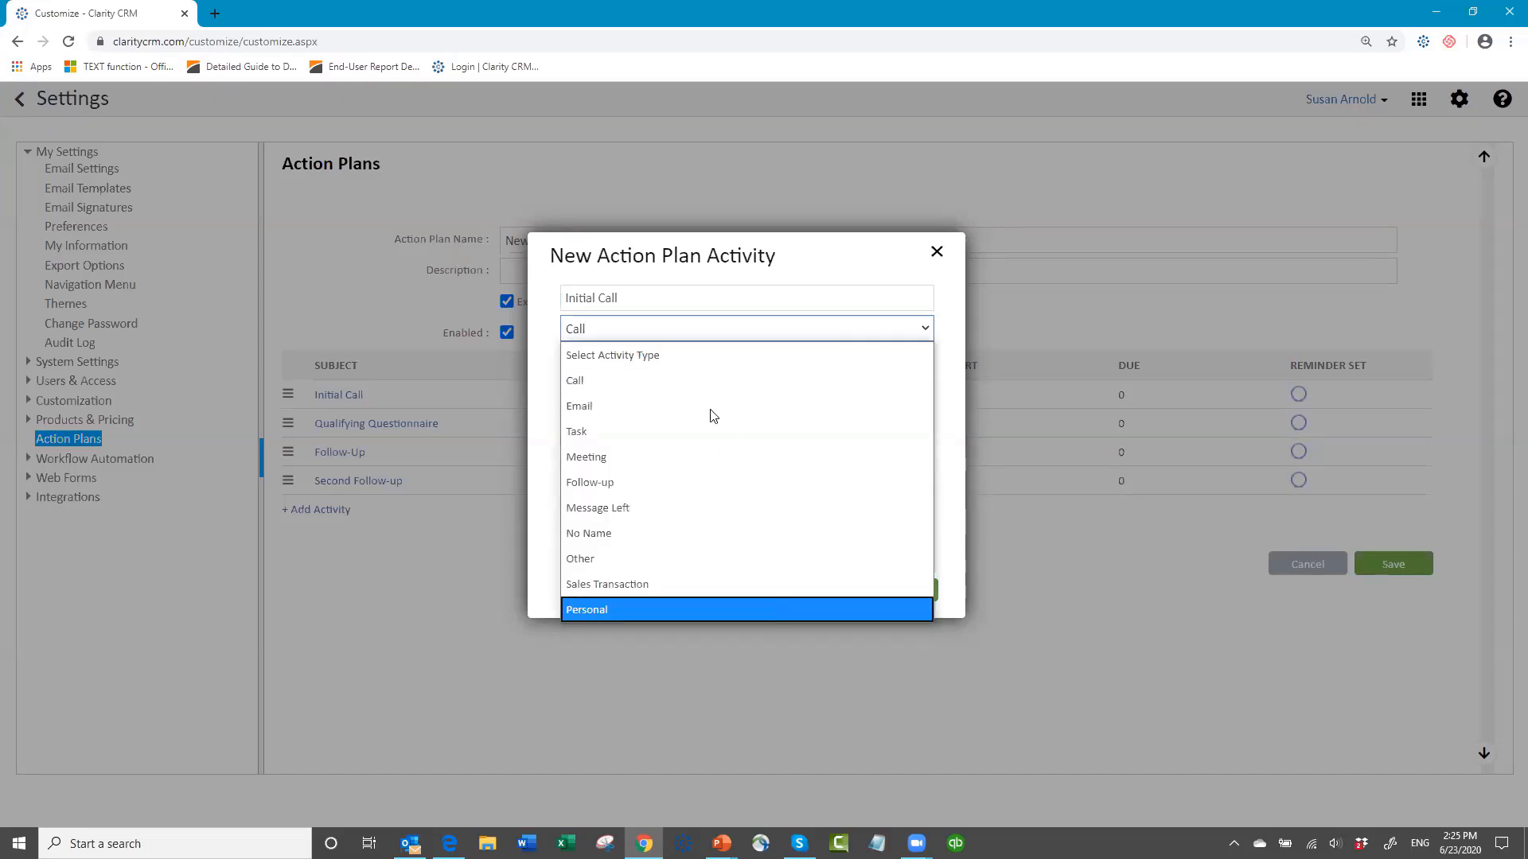
{"action": "left_click", "coordinate": [702, 380]}
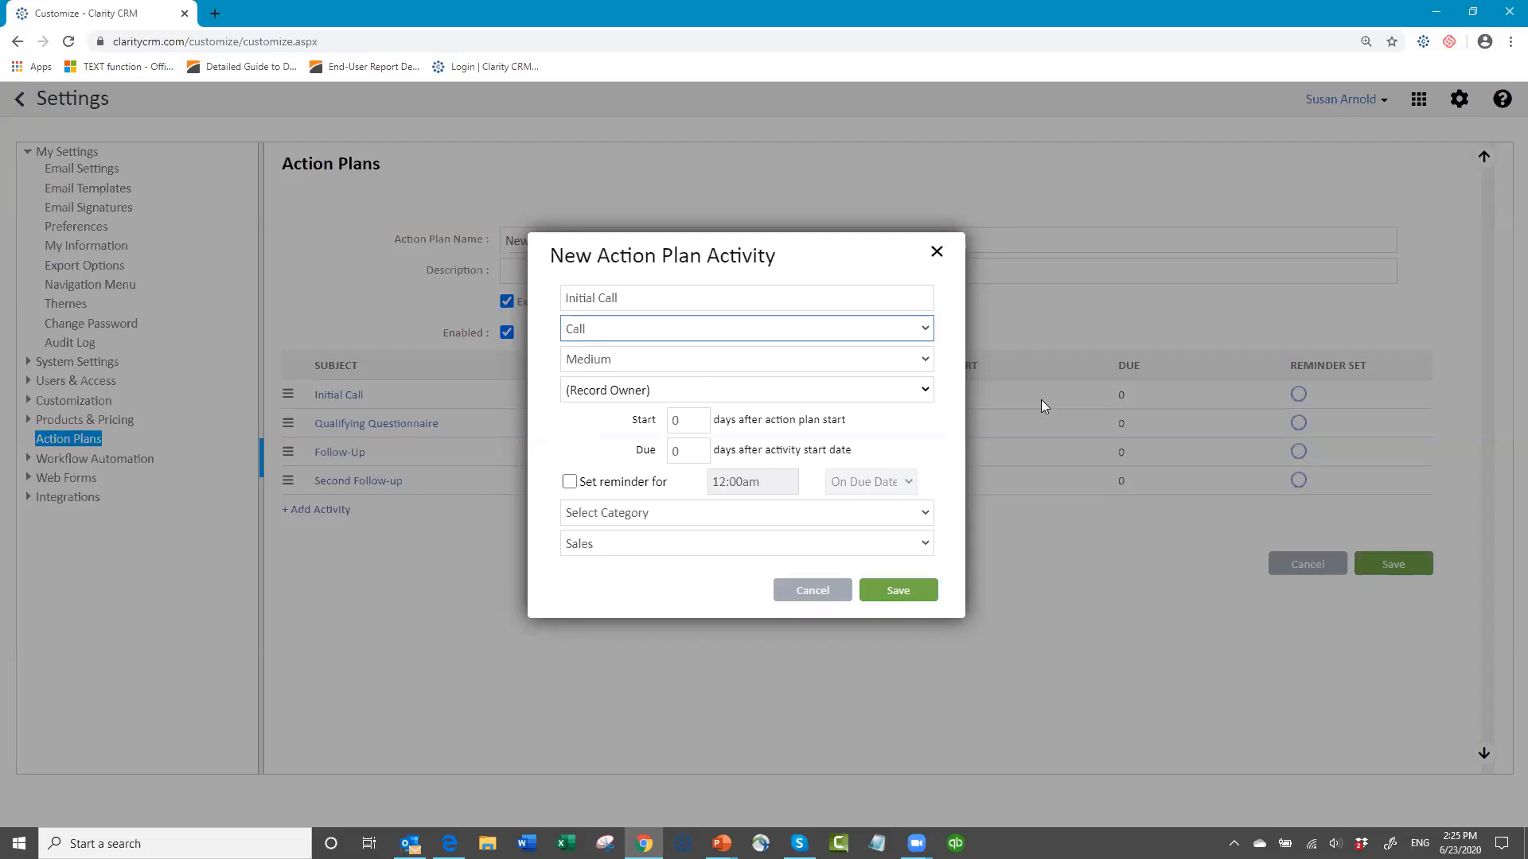
{"action": "left_click", "coordinate": [925, 362]}
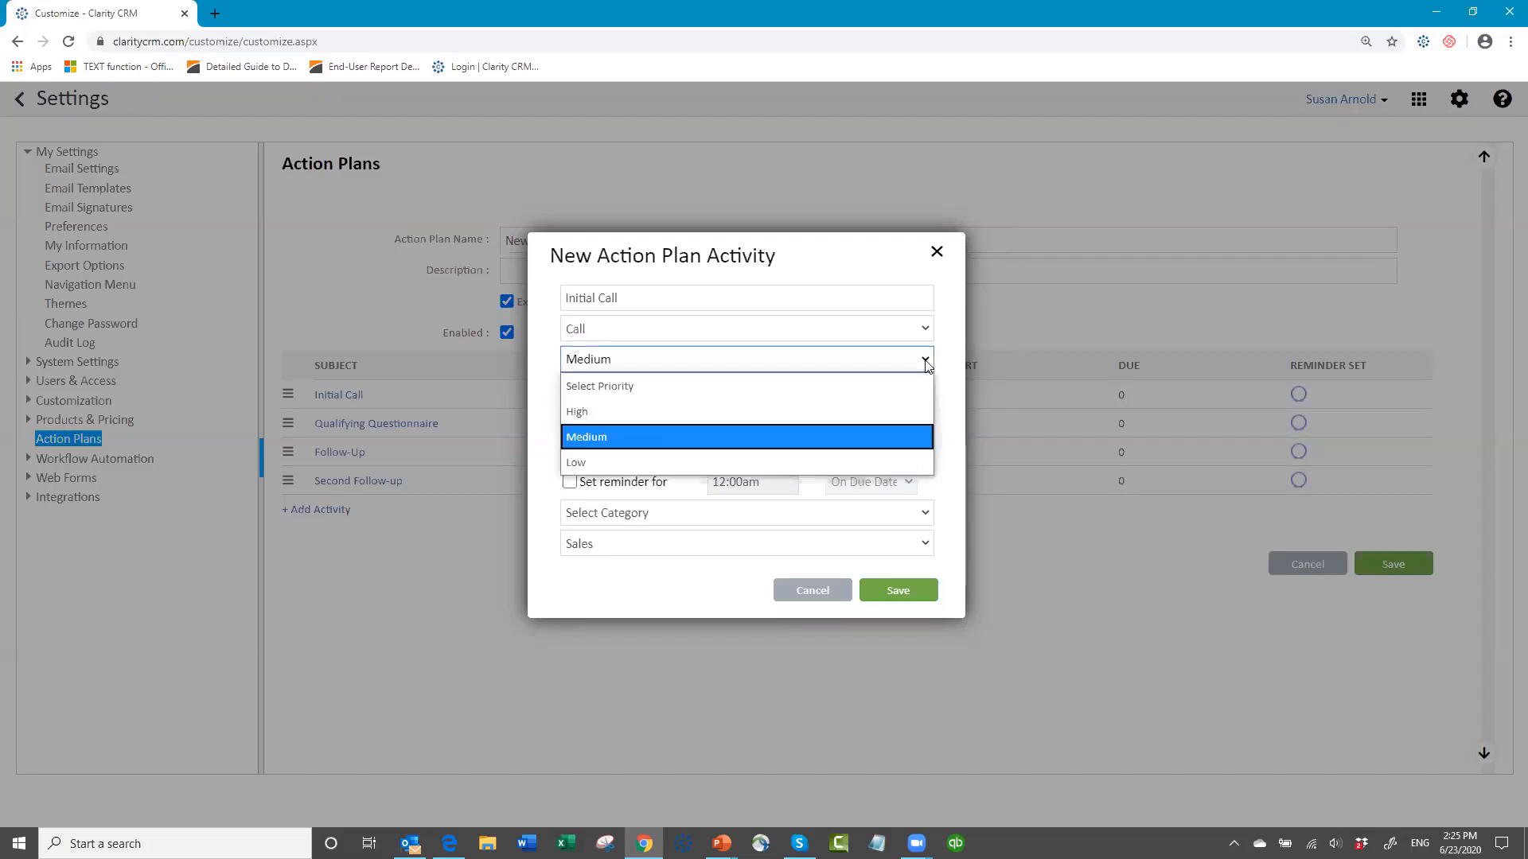
{"action": "left_click", "coordinate": [709, 360]}
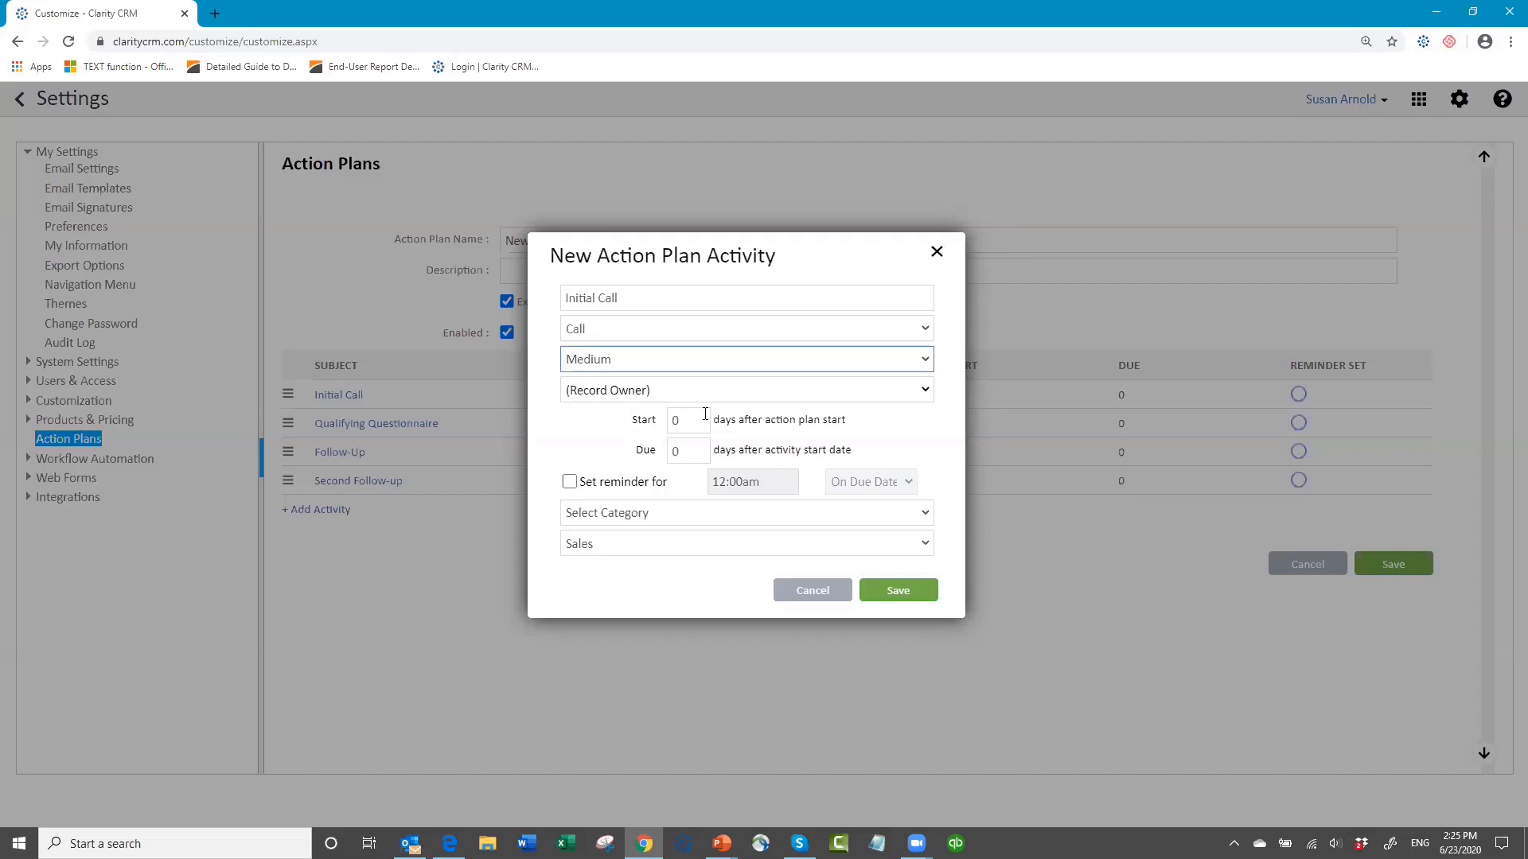
{"action": "left_click", "coordinate": [929, 396]}
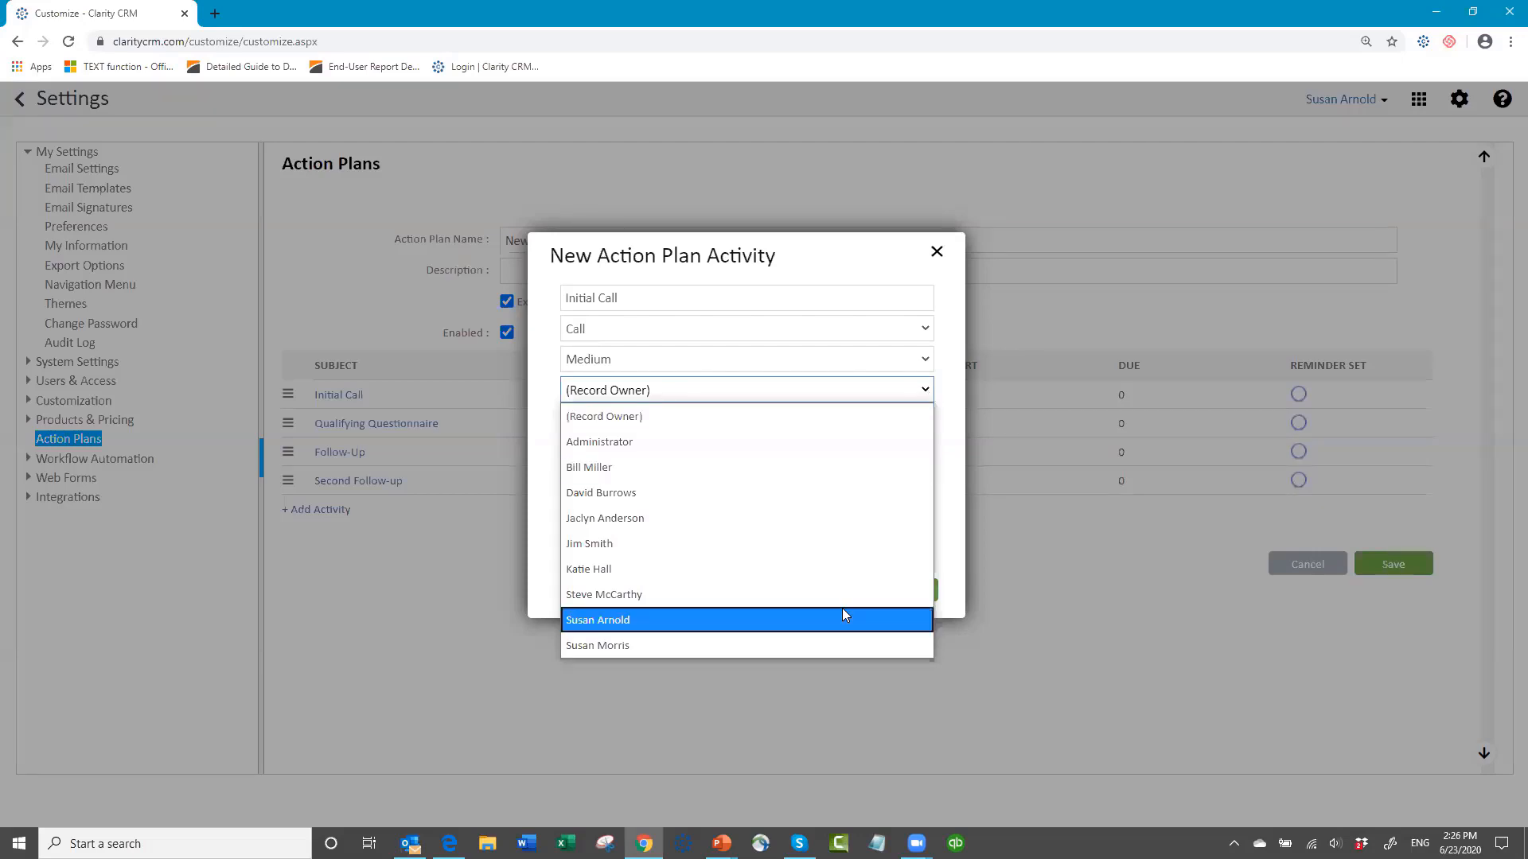
{"action": "left_click", "coordinate": [778, 423]}
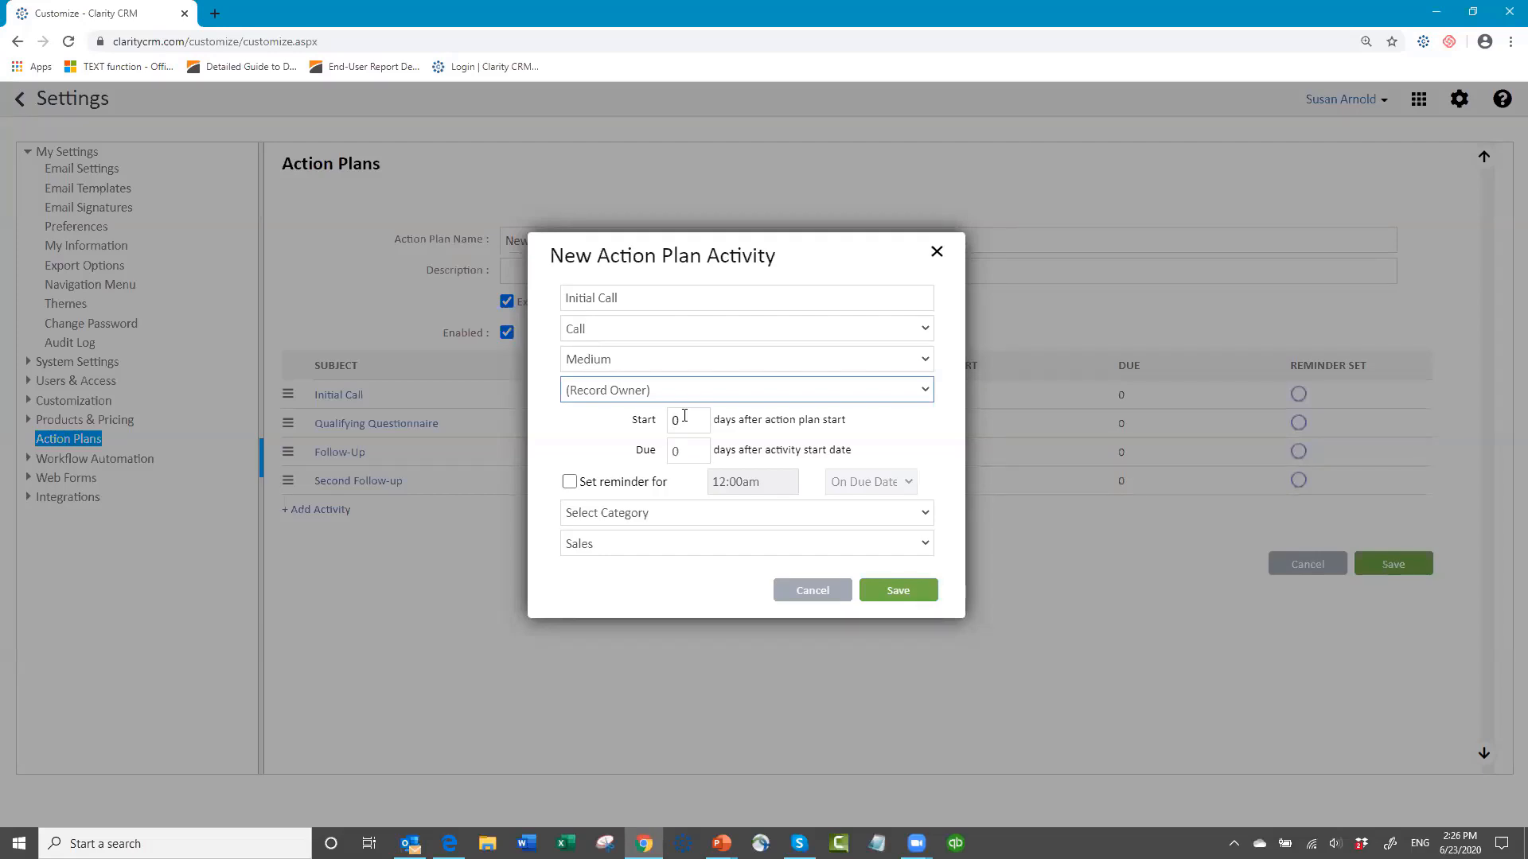
Step: Set Initial Call due 2 days after its start date, check the category and business entity options, and save the activity for all open activities
{"action": "left_click", "coordinate": [691, 446]}
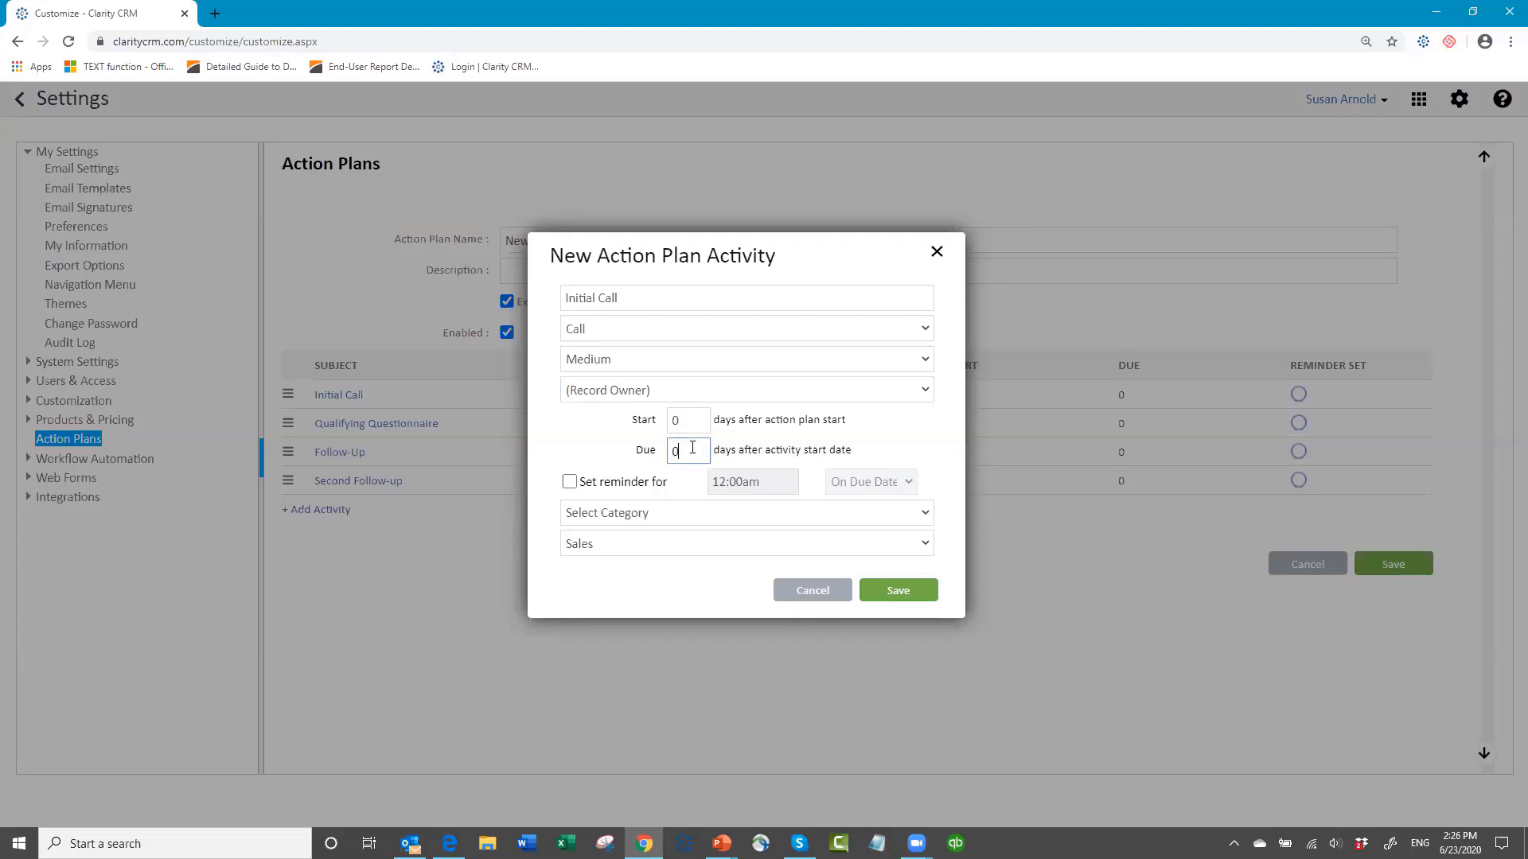
{"action": "key", "text": "BackSpace"}
{"action": "type", "text": "2"}
{"action": "left_click", "coordinate": [924, 514]}
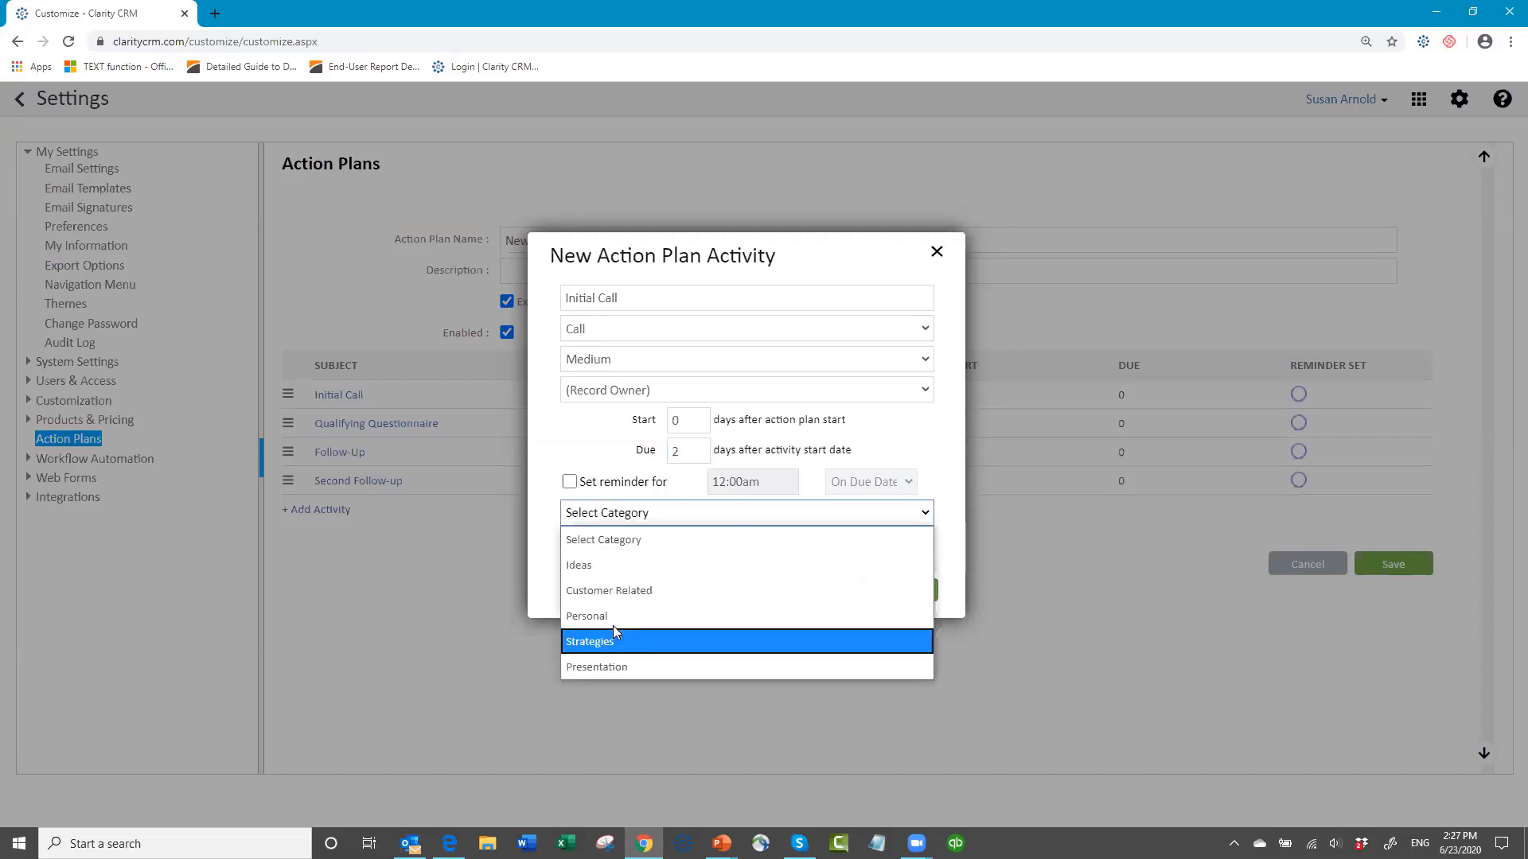
{"action": "left_click", "coordinate": [658, 516]}
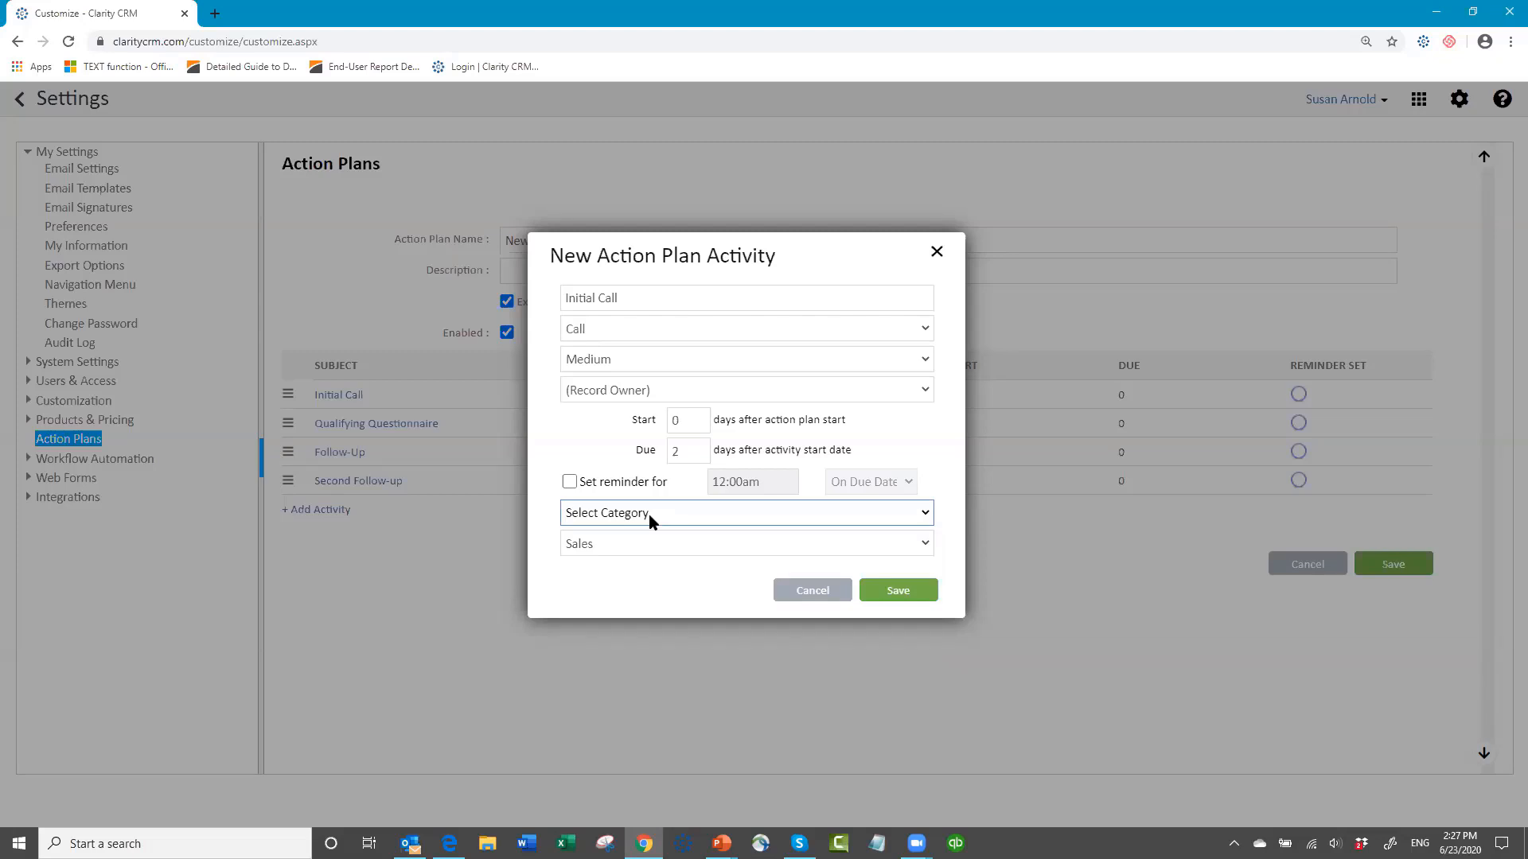
{"action": "left_click", "coordinate": [924, 545]}
{"action": "left_click", "coordinate": [611, 537]}
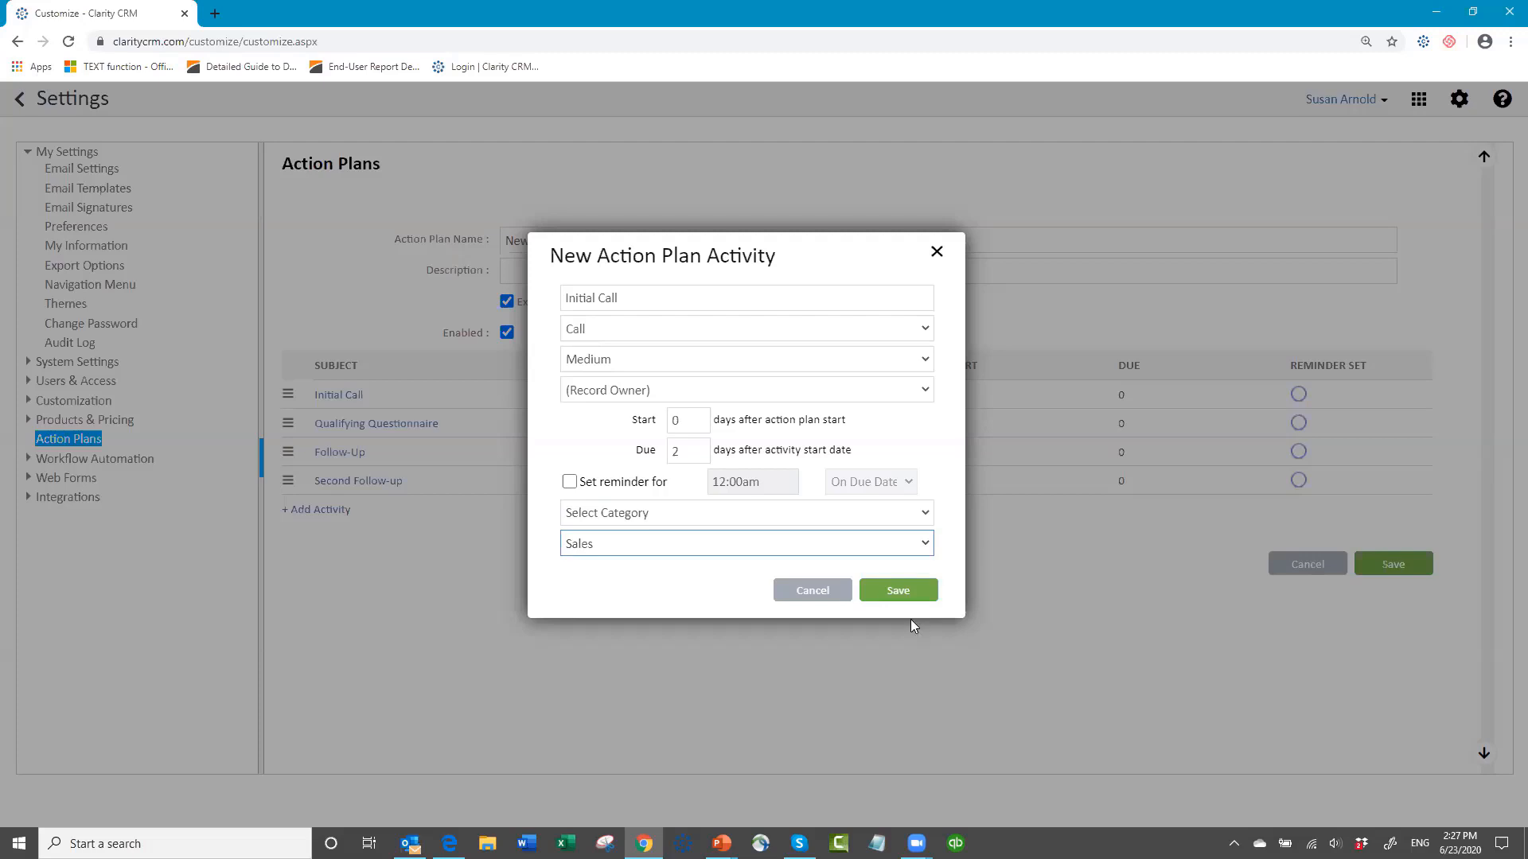
{"action": "left_click", "coordinate": [885, 593]}
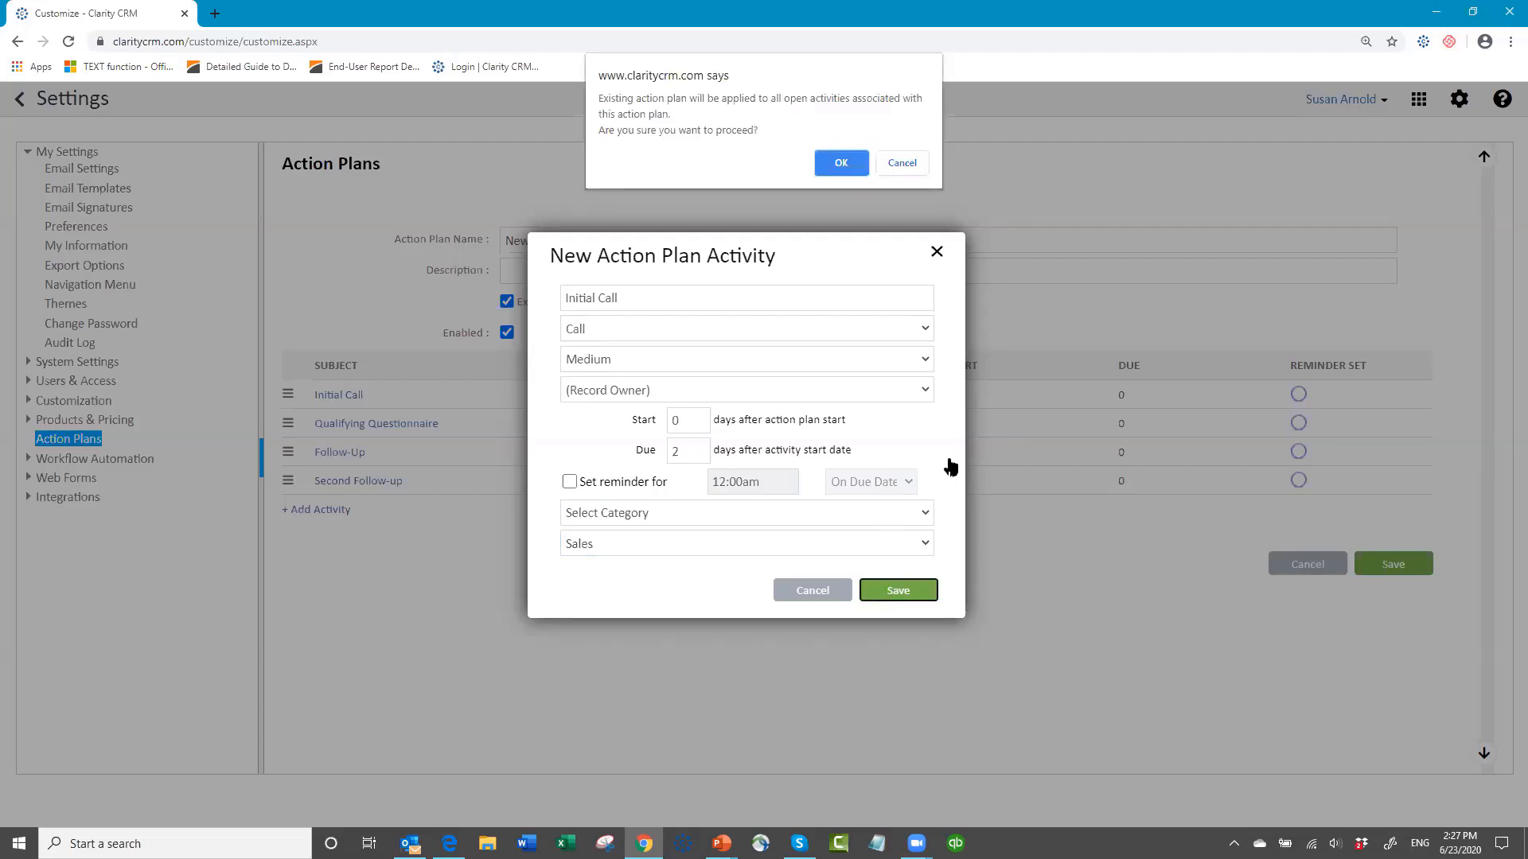
{"action": "left_click", "coordinate": [844, 163]}
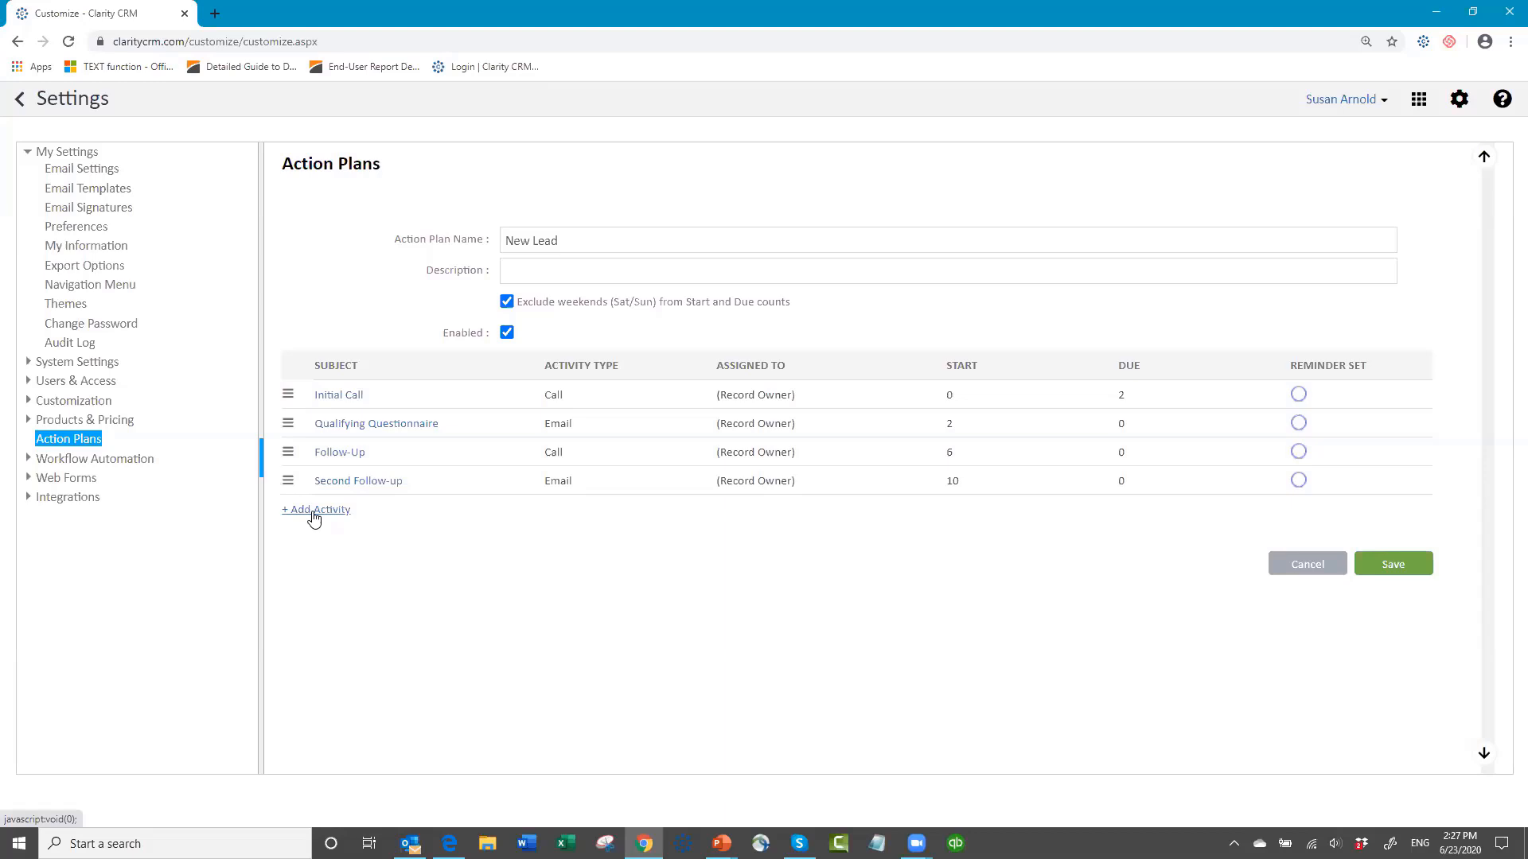
Step: View the blank form for adding an activity, cancel it, and save the New Lead action plan
{"action": "left_click", "coordinate": [315, 513]}
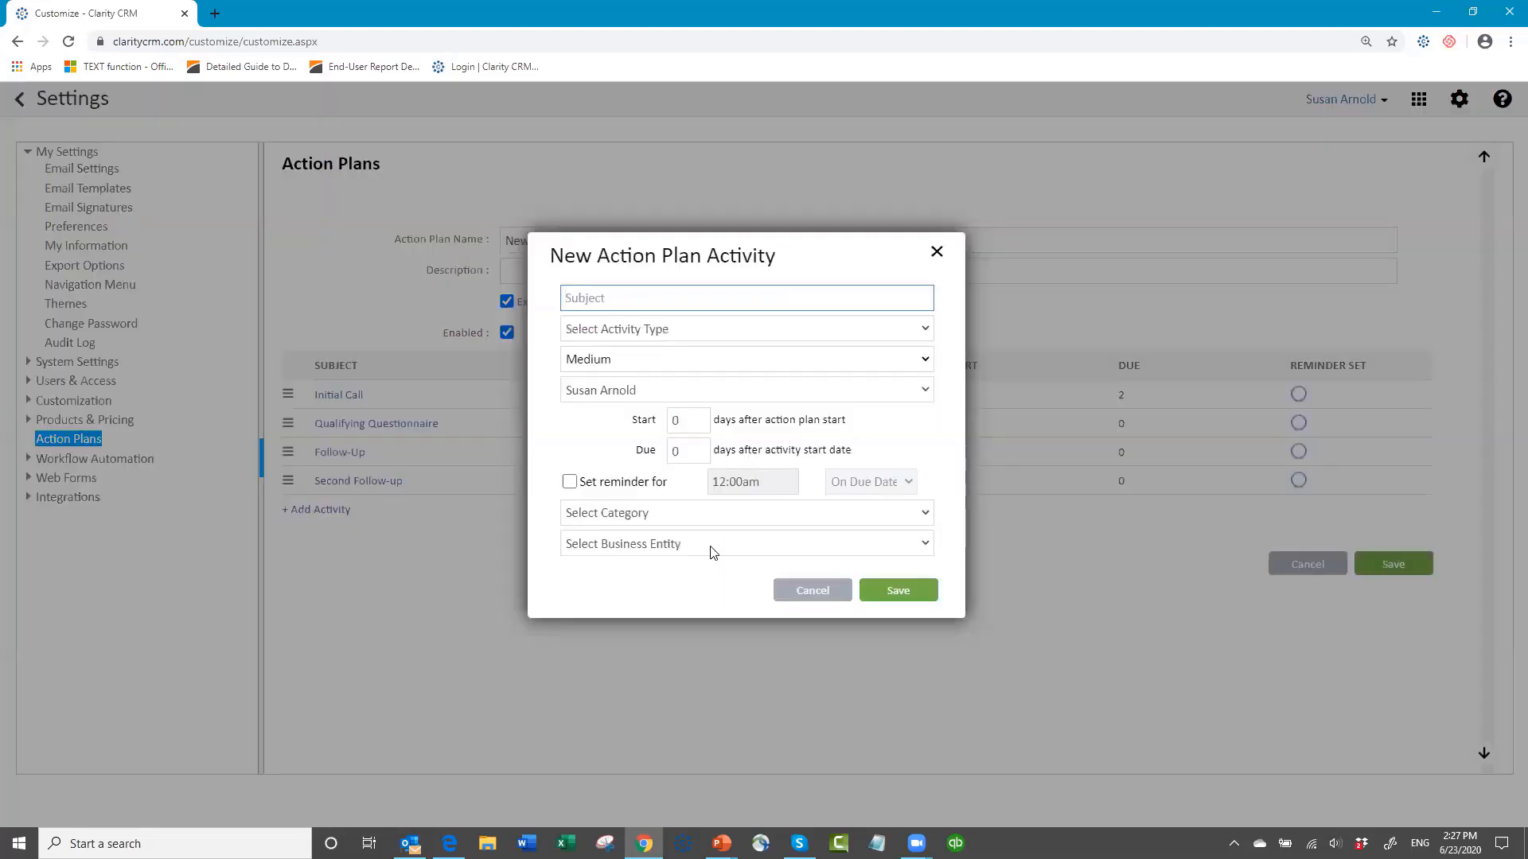
{"action": "left_click", "coordinate": [801, 598]}
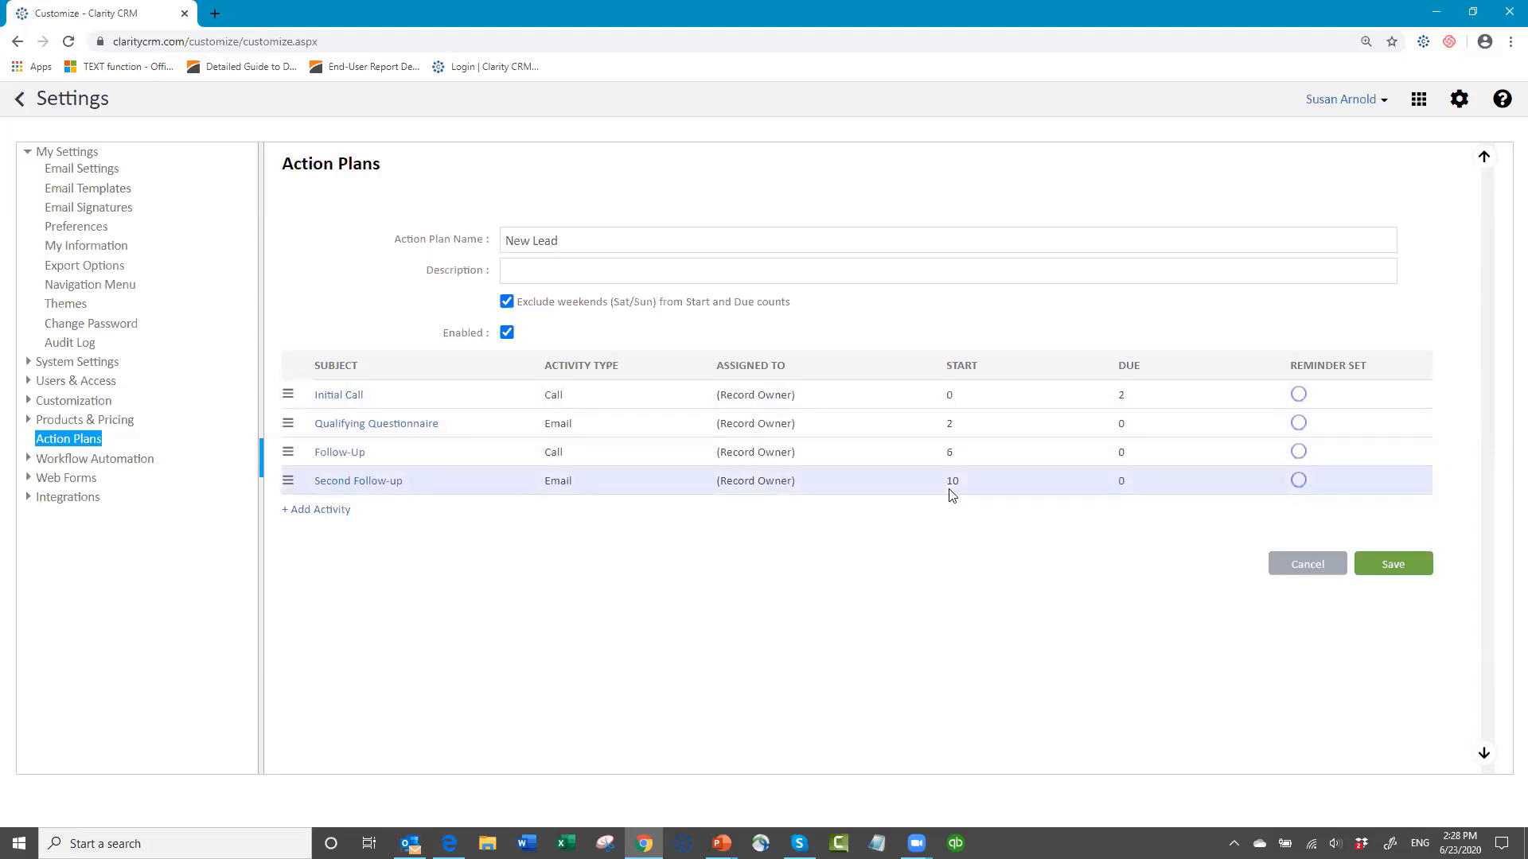
{"action": "left_click", "coordinate": [1390, 569]}
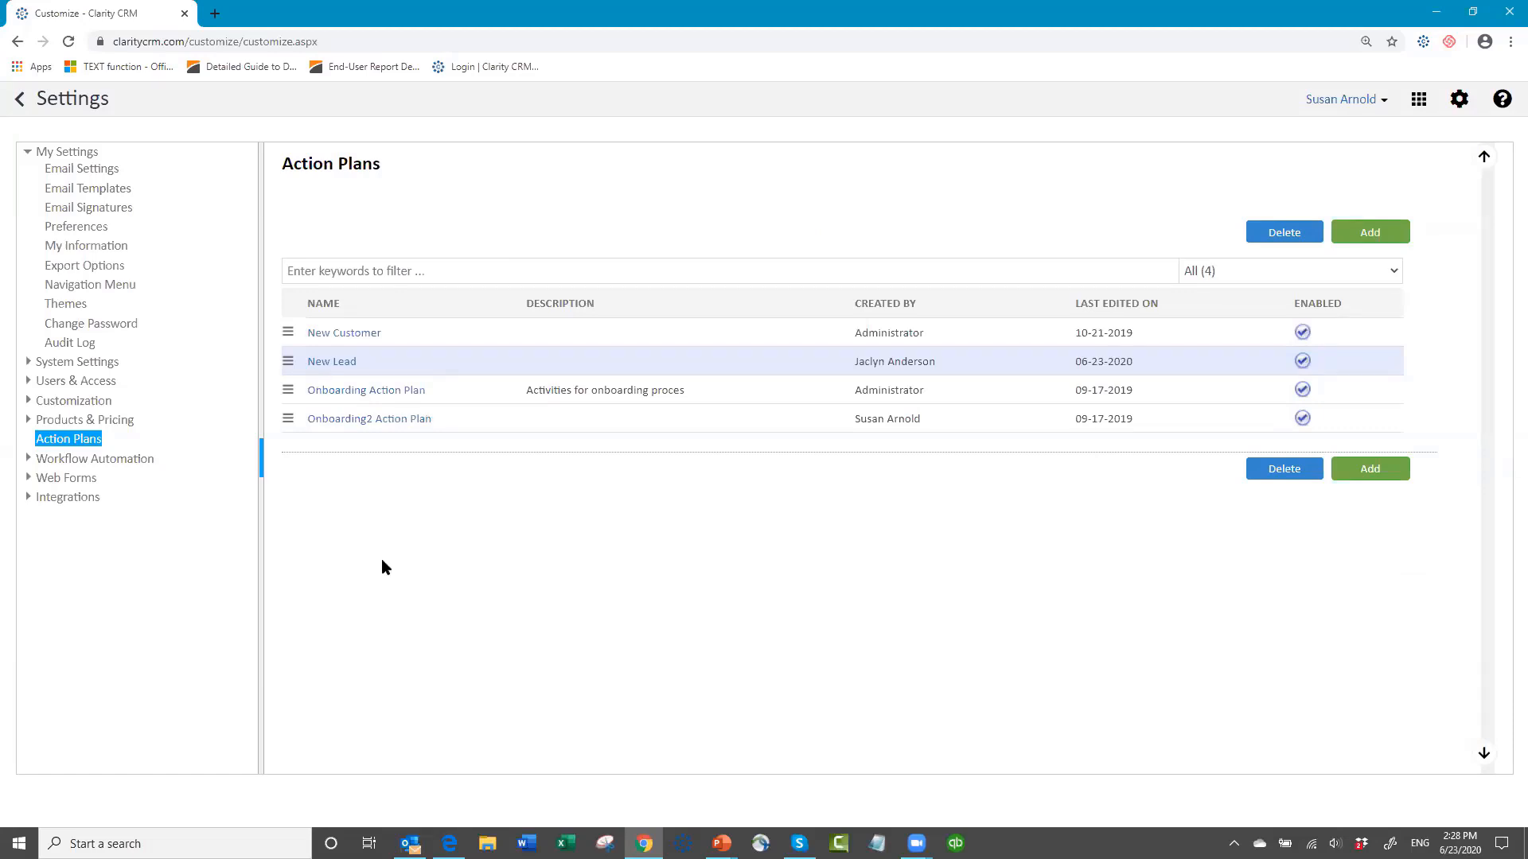
Step: Leave the settings and open the Leads list
{"action": "left_click", "coordinate": [20, 103]}
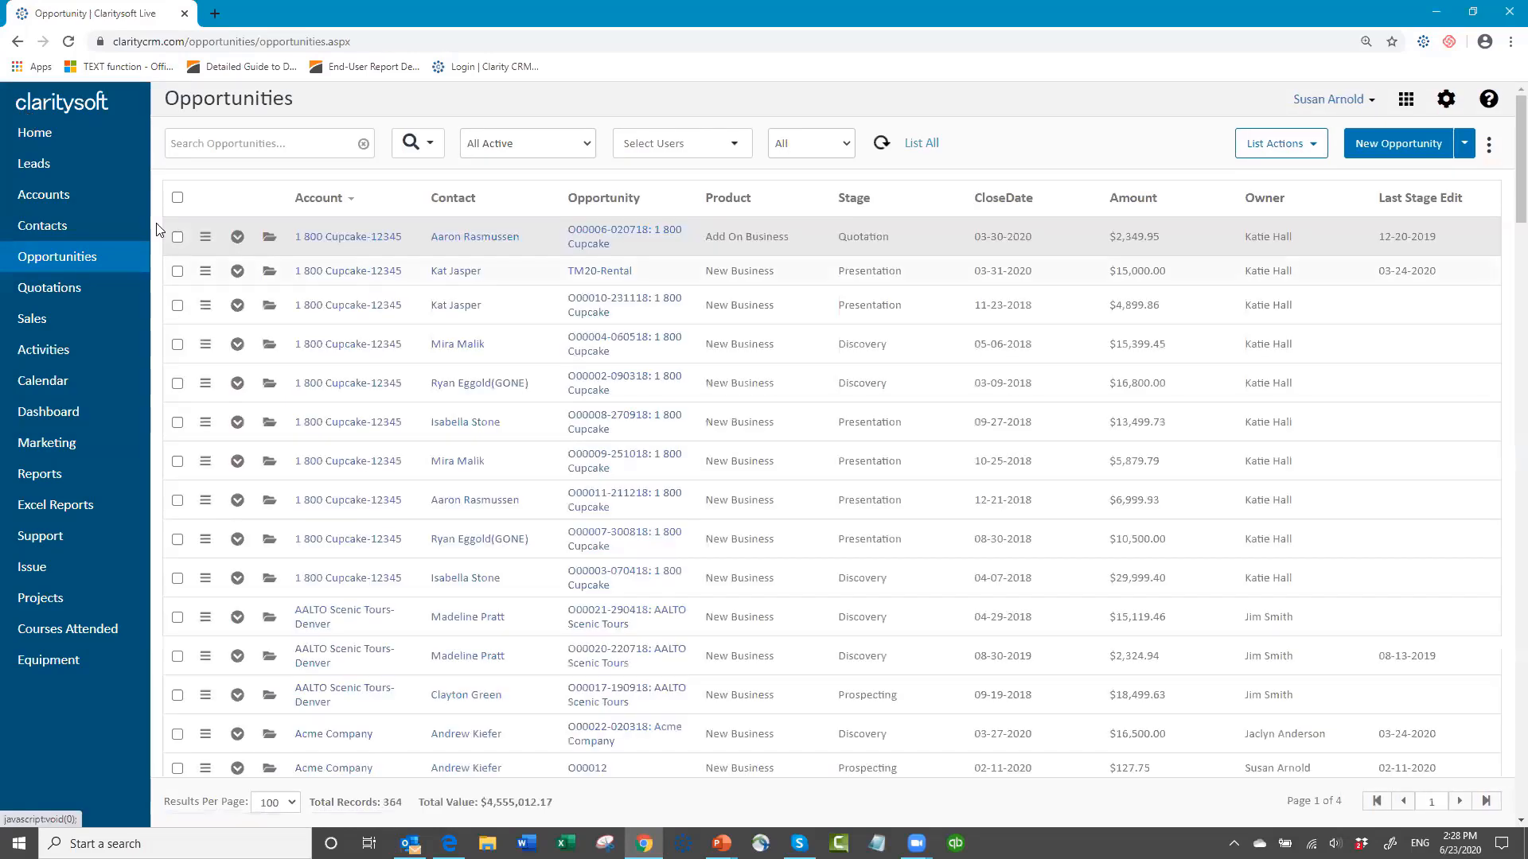
{"action": "left_click", "coordinate": [42, 163]}
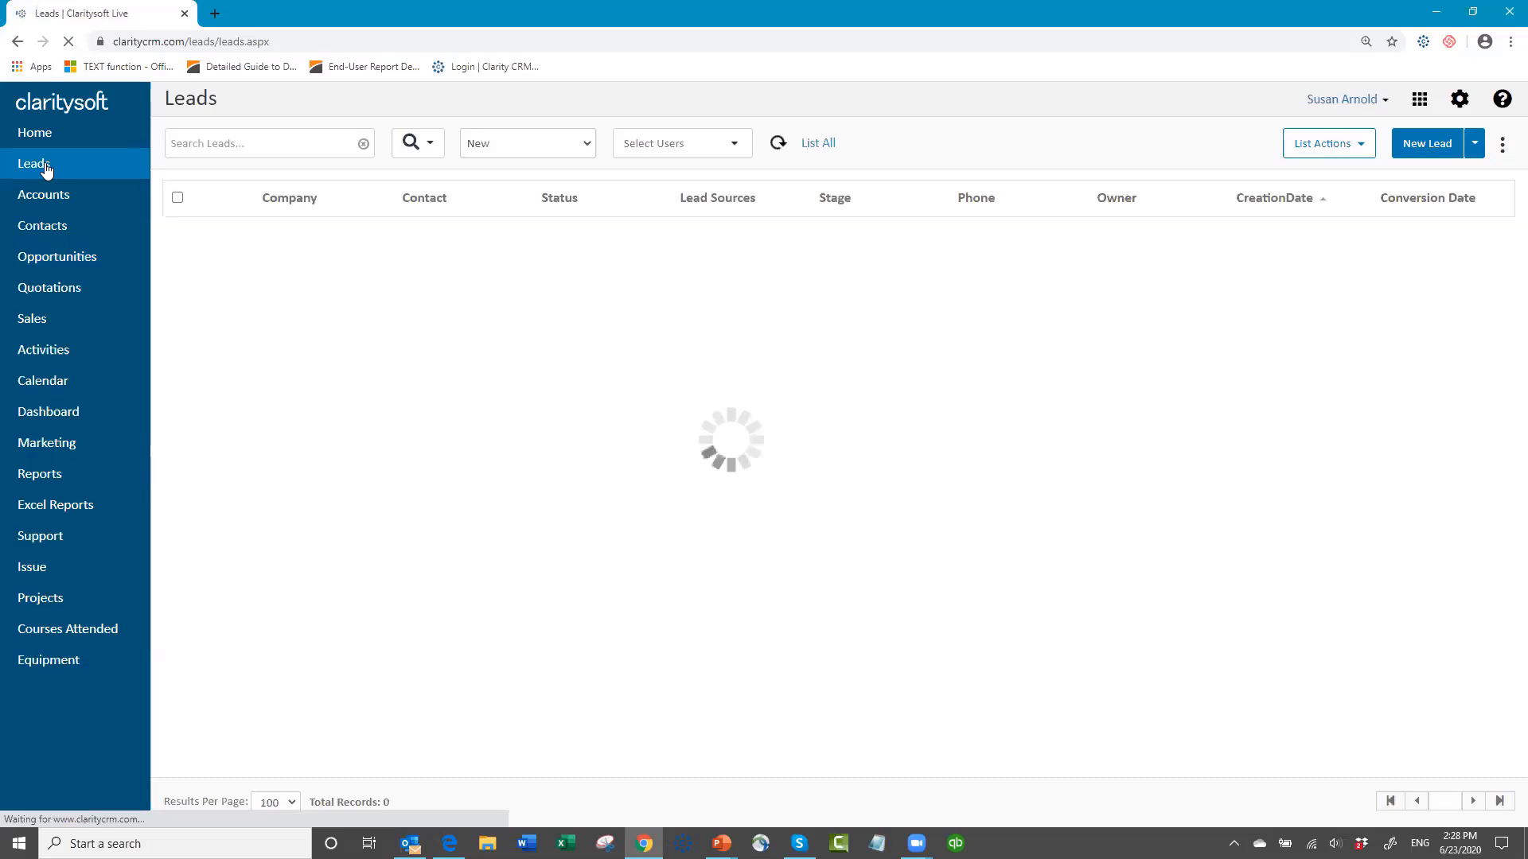
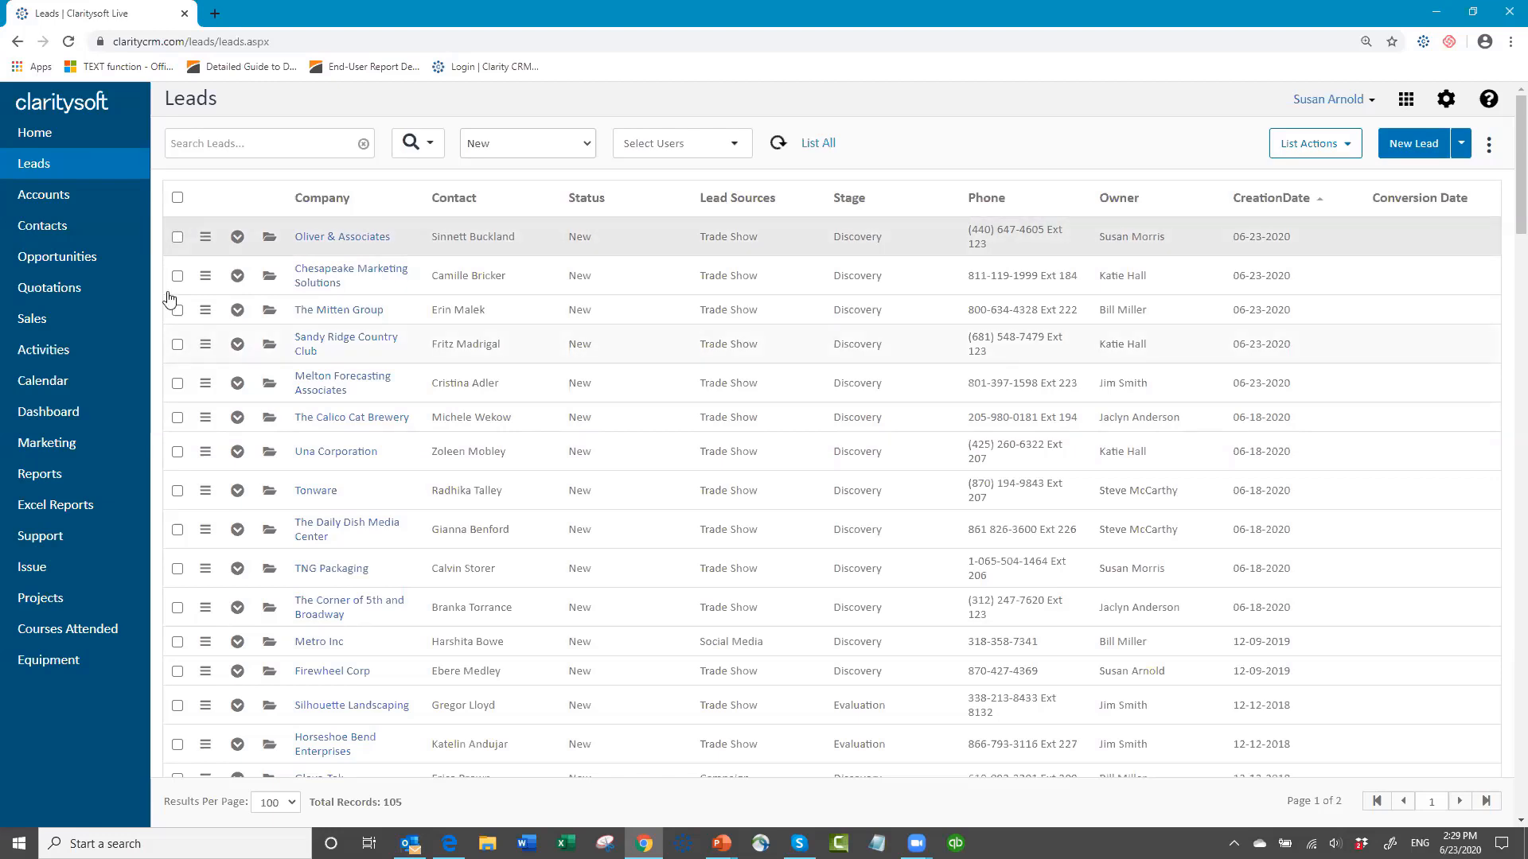
Step: Select the Oliver & Associates, Chesapeake Marketing Solutions, The Mitten Group and Sandy Ridge Country Club leads, and check the available list views
{"action": "left_click", "coordinate": [179, 237]}
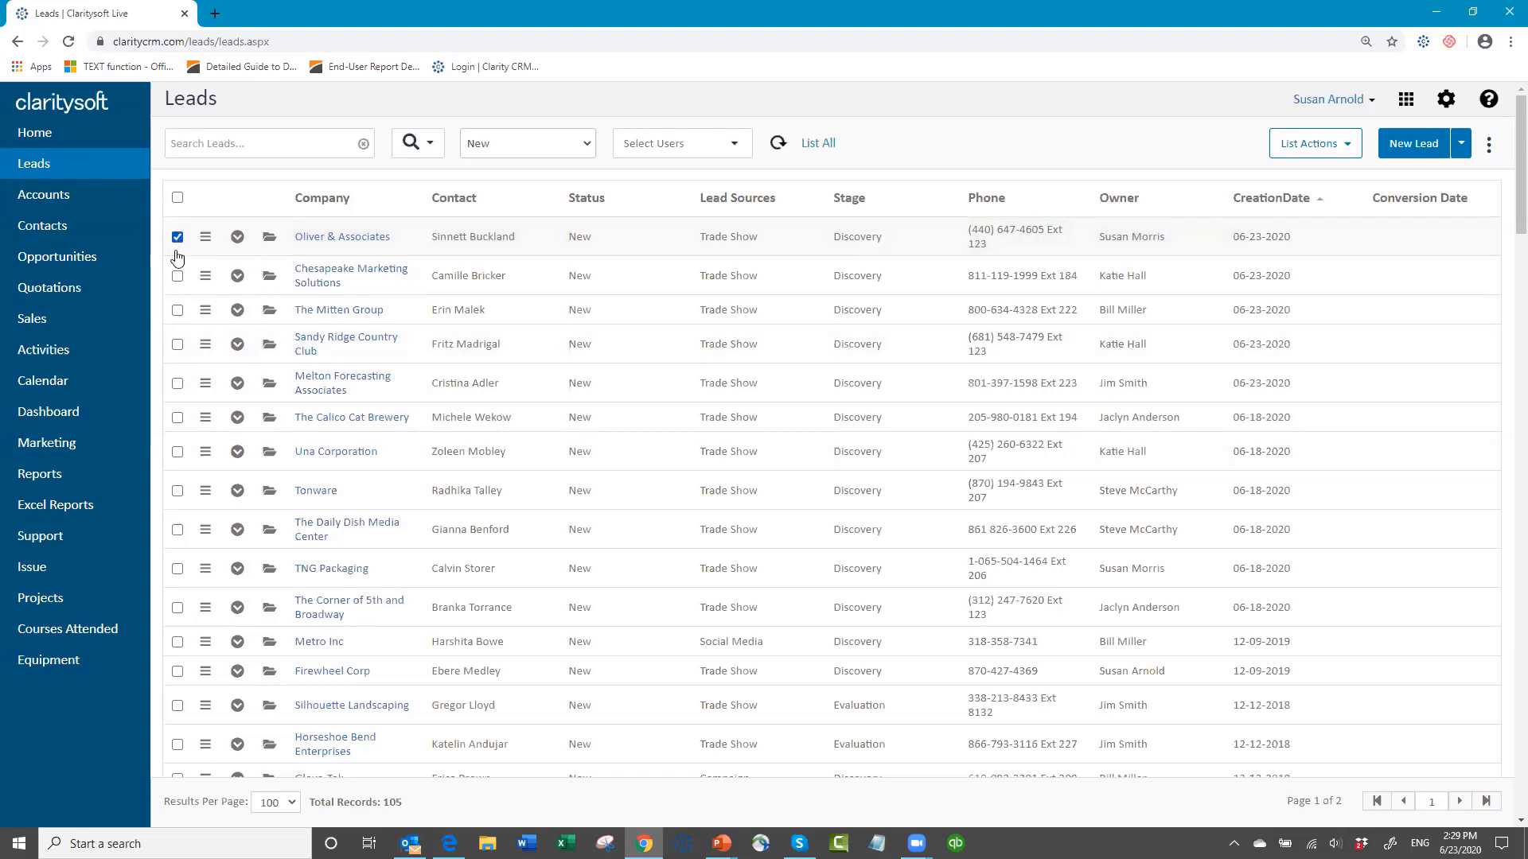
{"action": "left_click", "coordinate": [177, 276]}
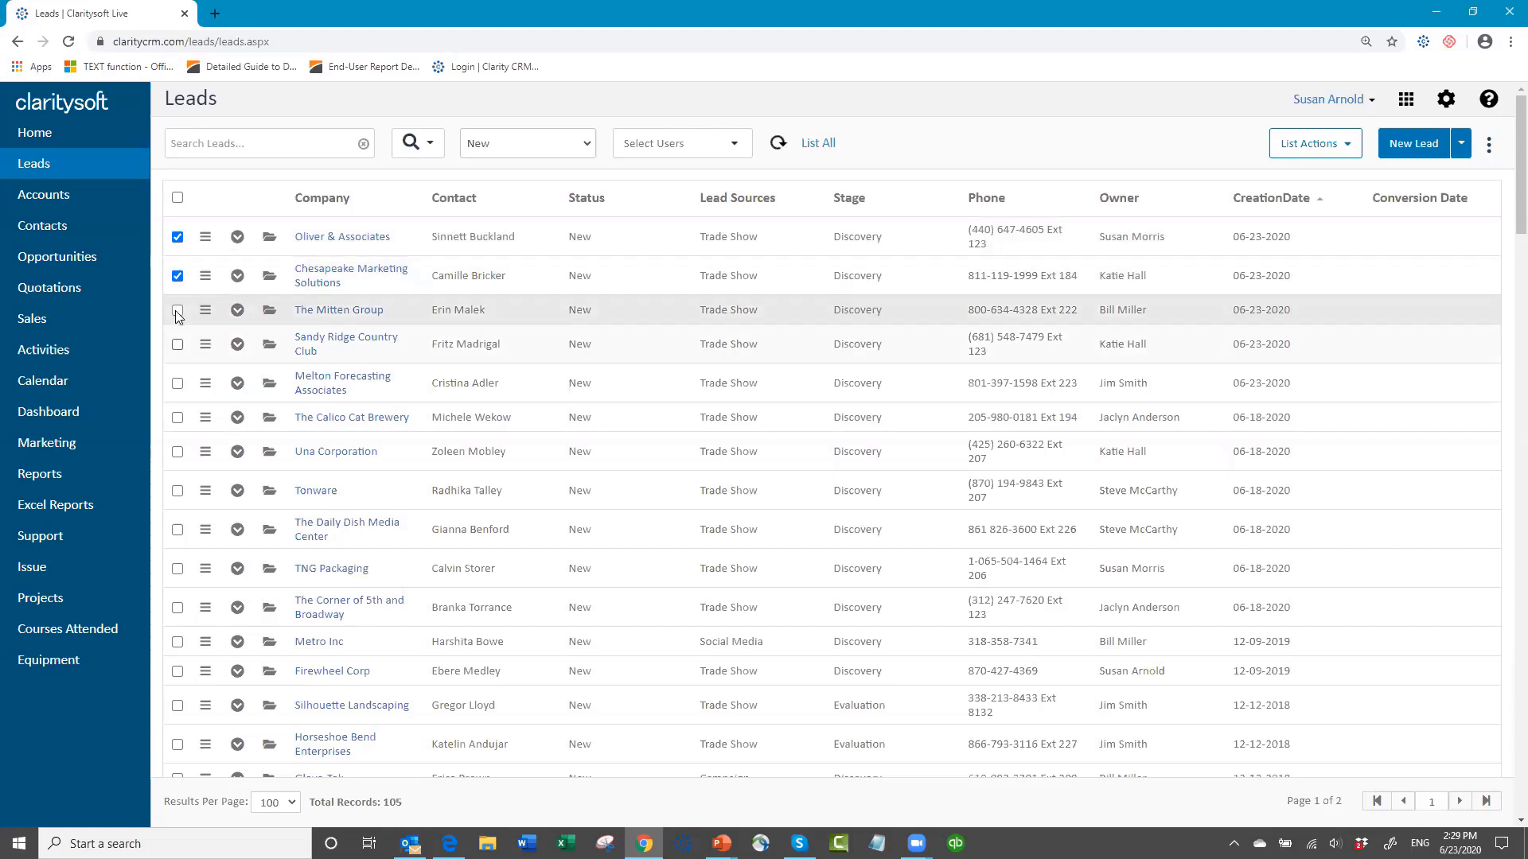
{"action": "left_click", "coordinate": [178, 310]}
{"action": "left_click", "coordinate": [177, 345]}
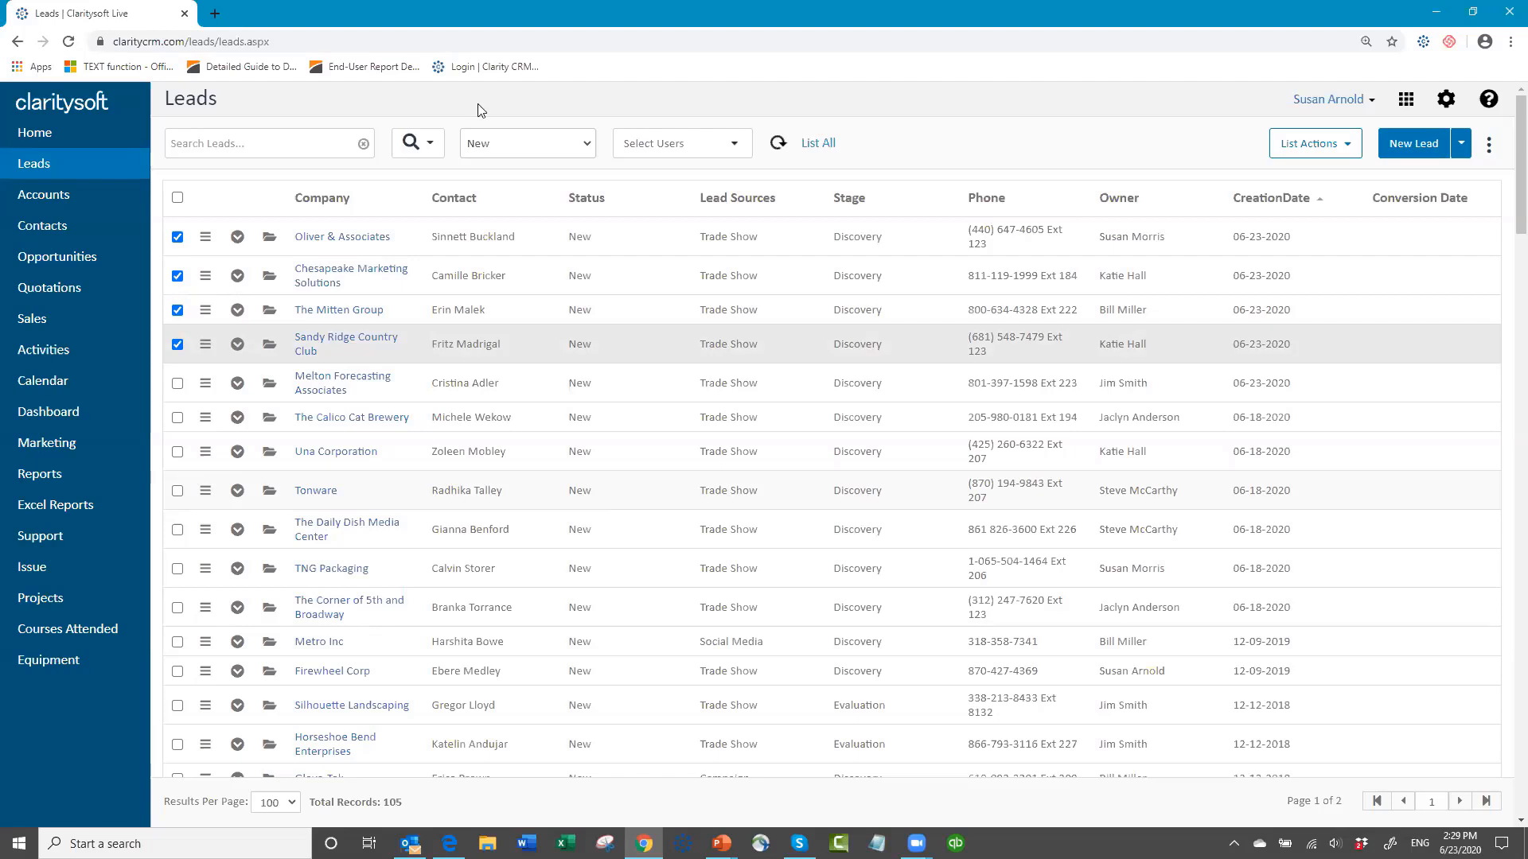
{"action": "left_click", "coordinate": [589, 146]}
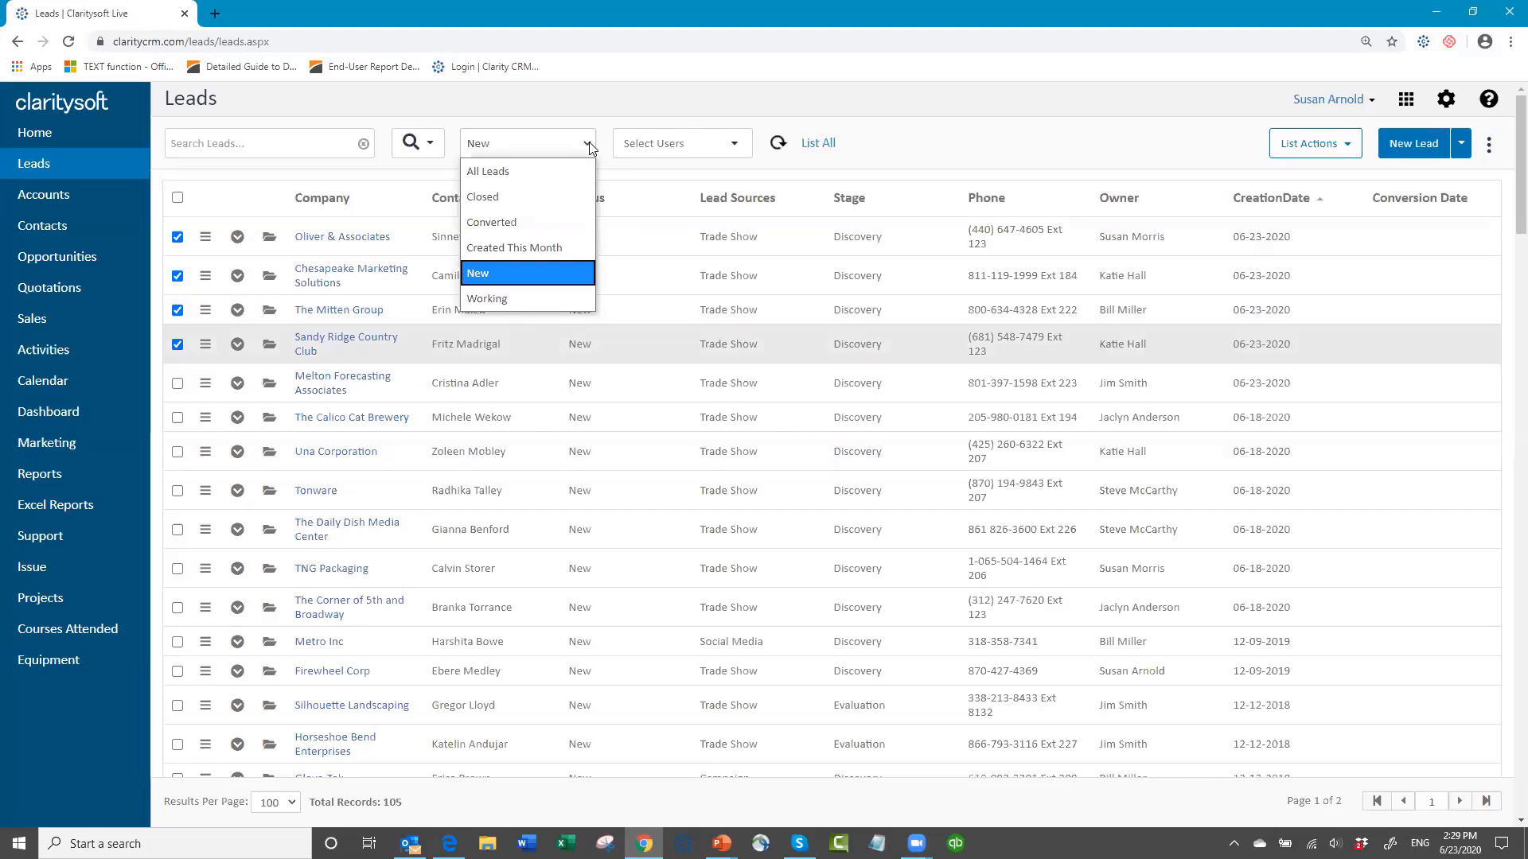
{"action": "left_click", "coordinate": [969, 146]}
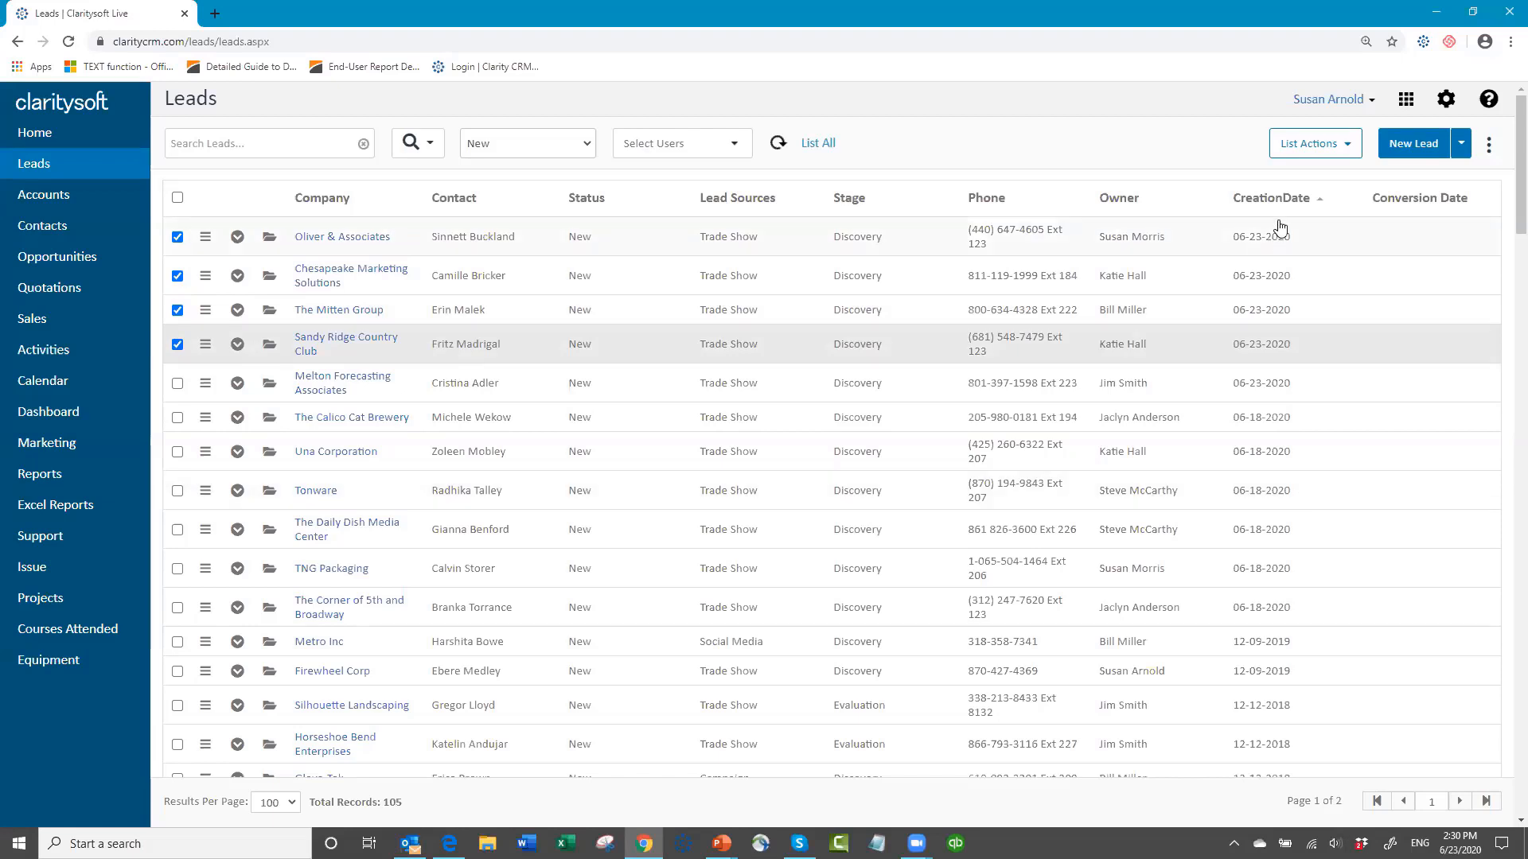
{"action": "left_click", "coordinate": [1348, 148]}
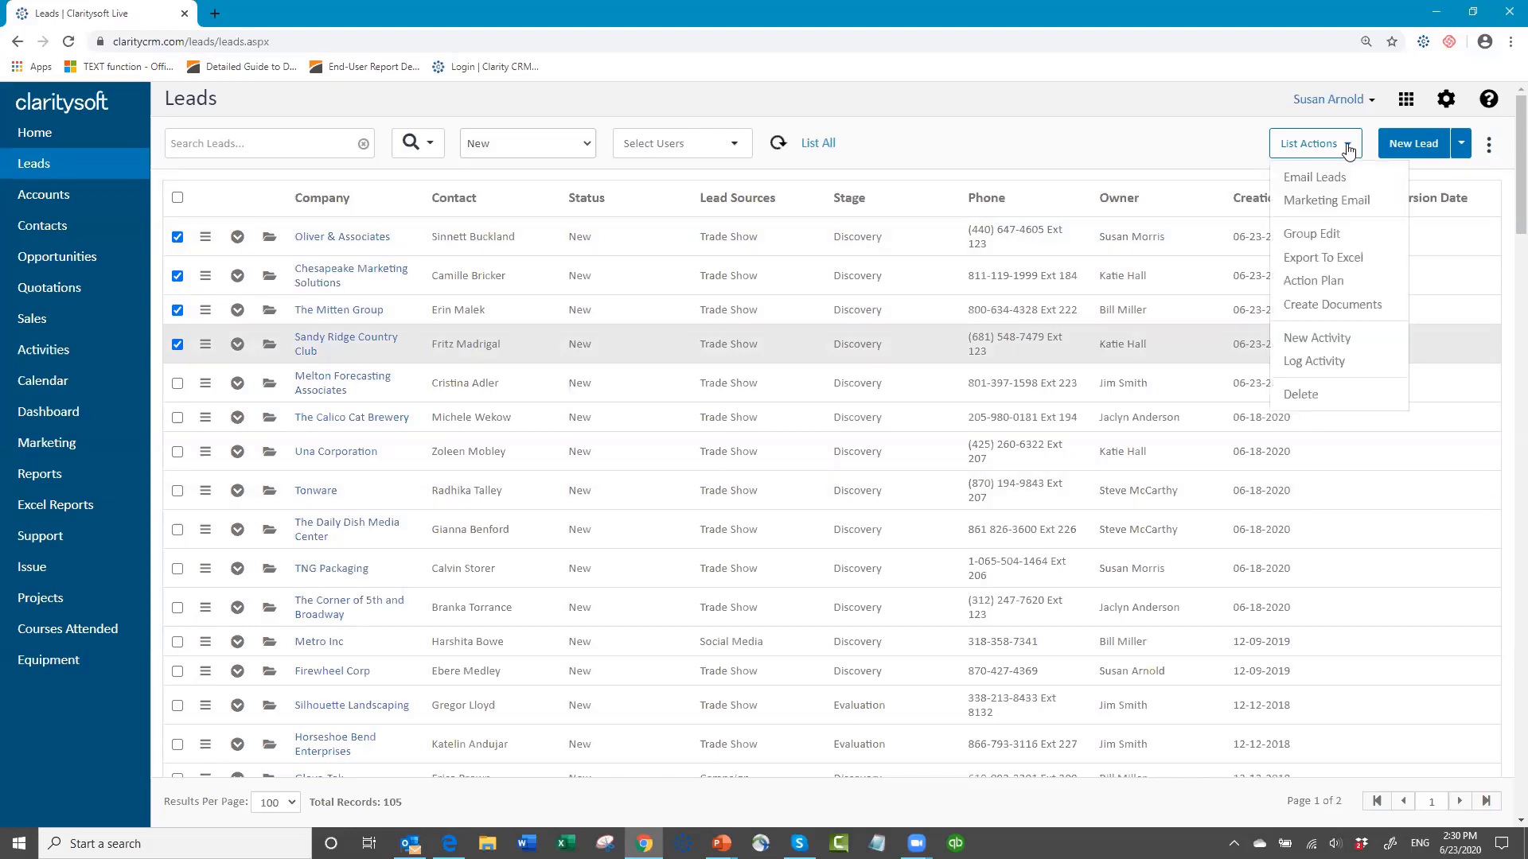
{"action": "left_click", "coordinate": [1326, 280]}
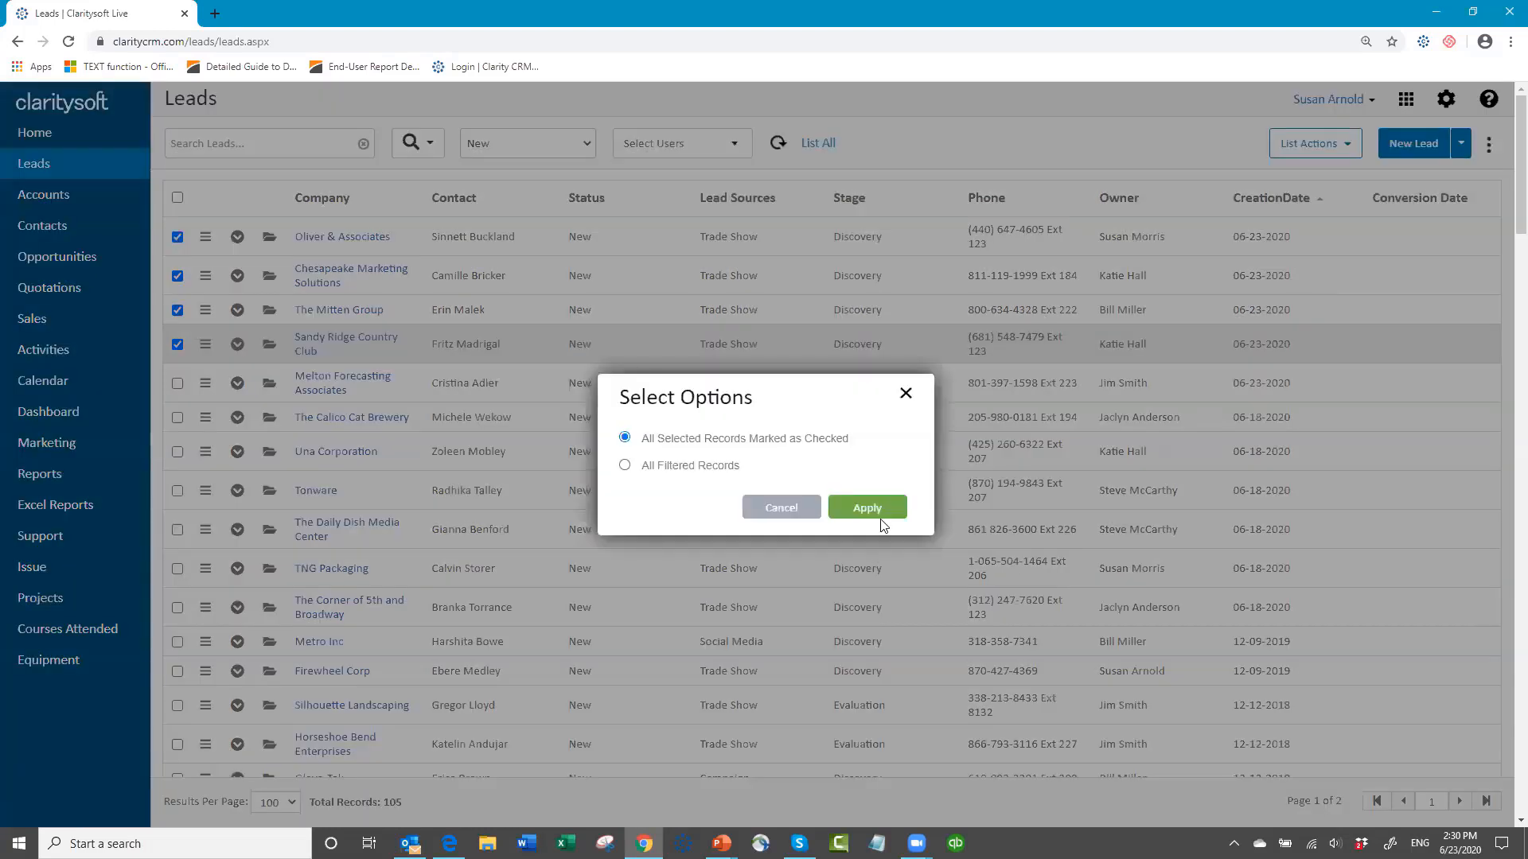
{"action": "left_click", "coordinate": [867, 507]}
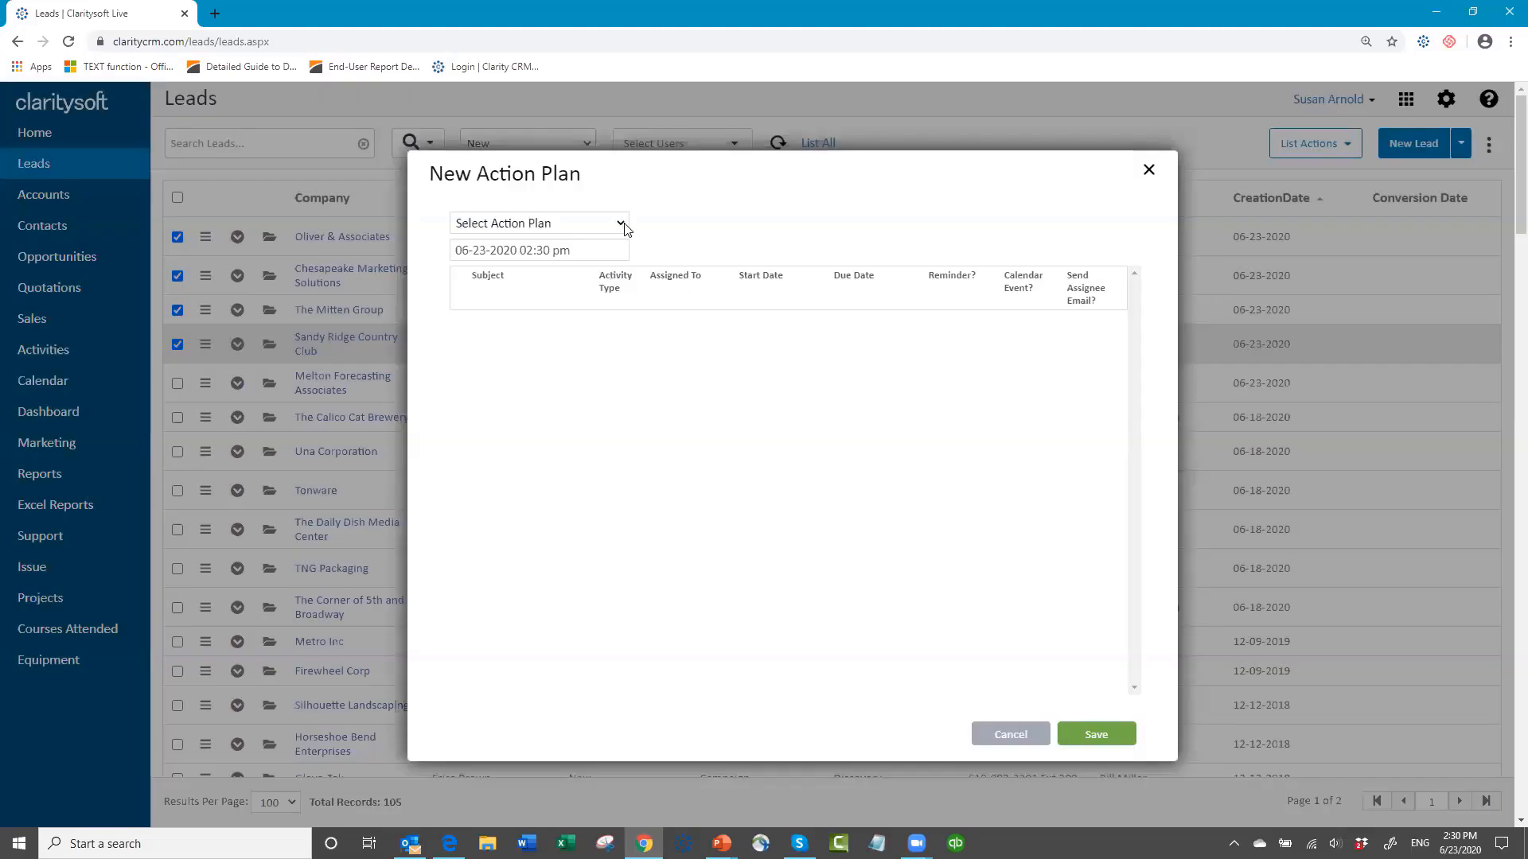
{"action": "left_click", "coordinate": [624, 225]}
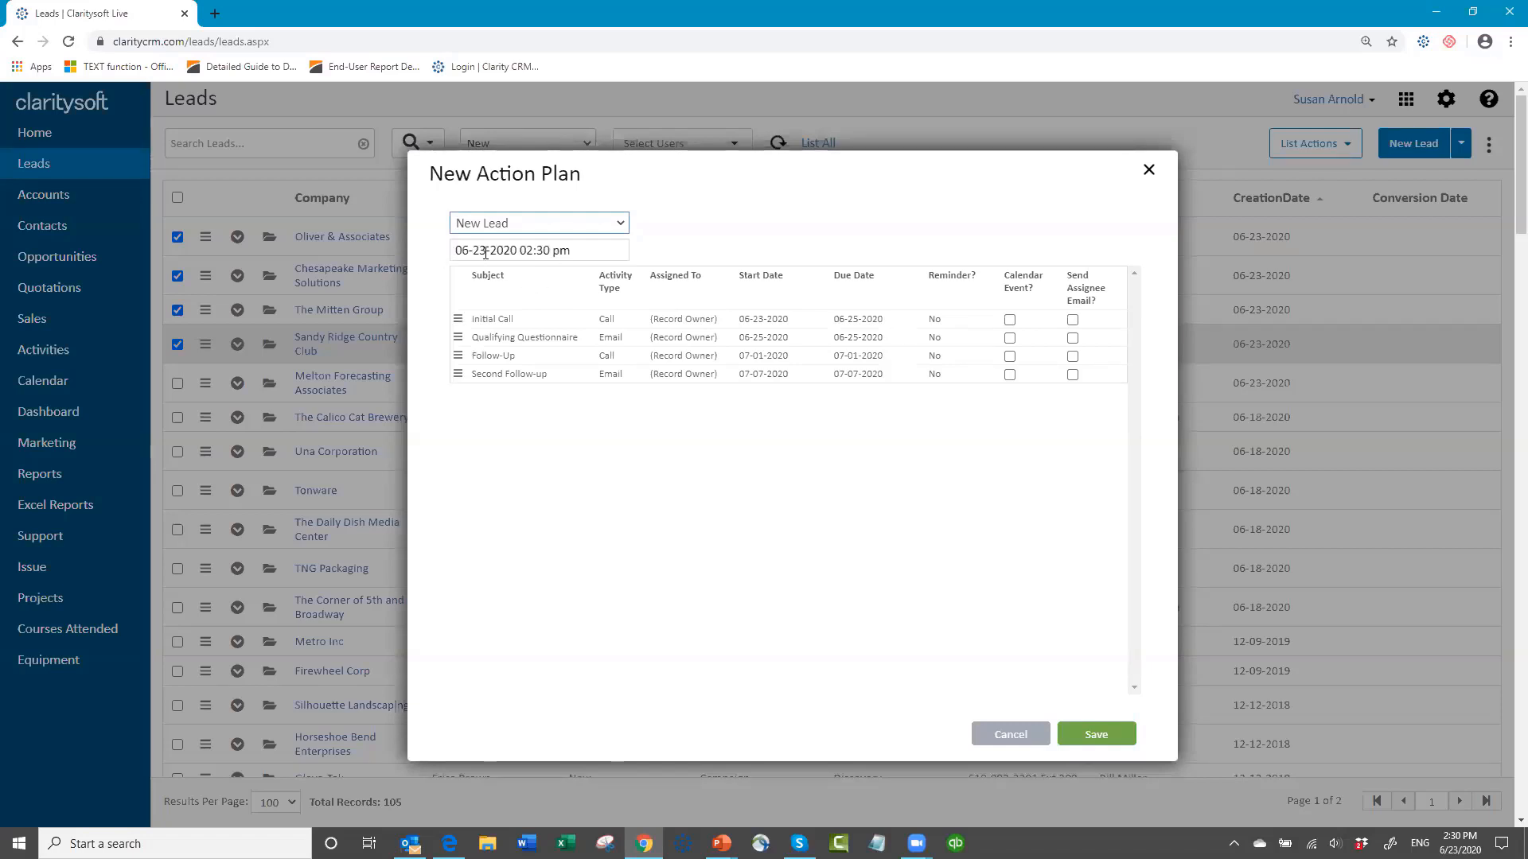
{"action": "left_click", "coordinate": [583, 251]}
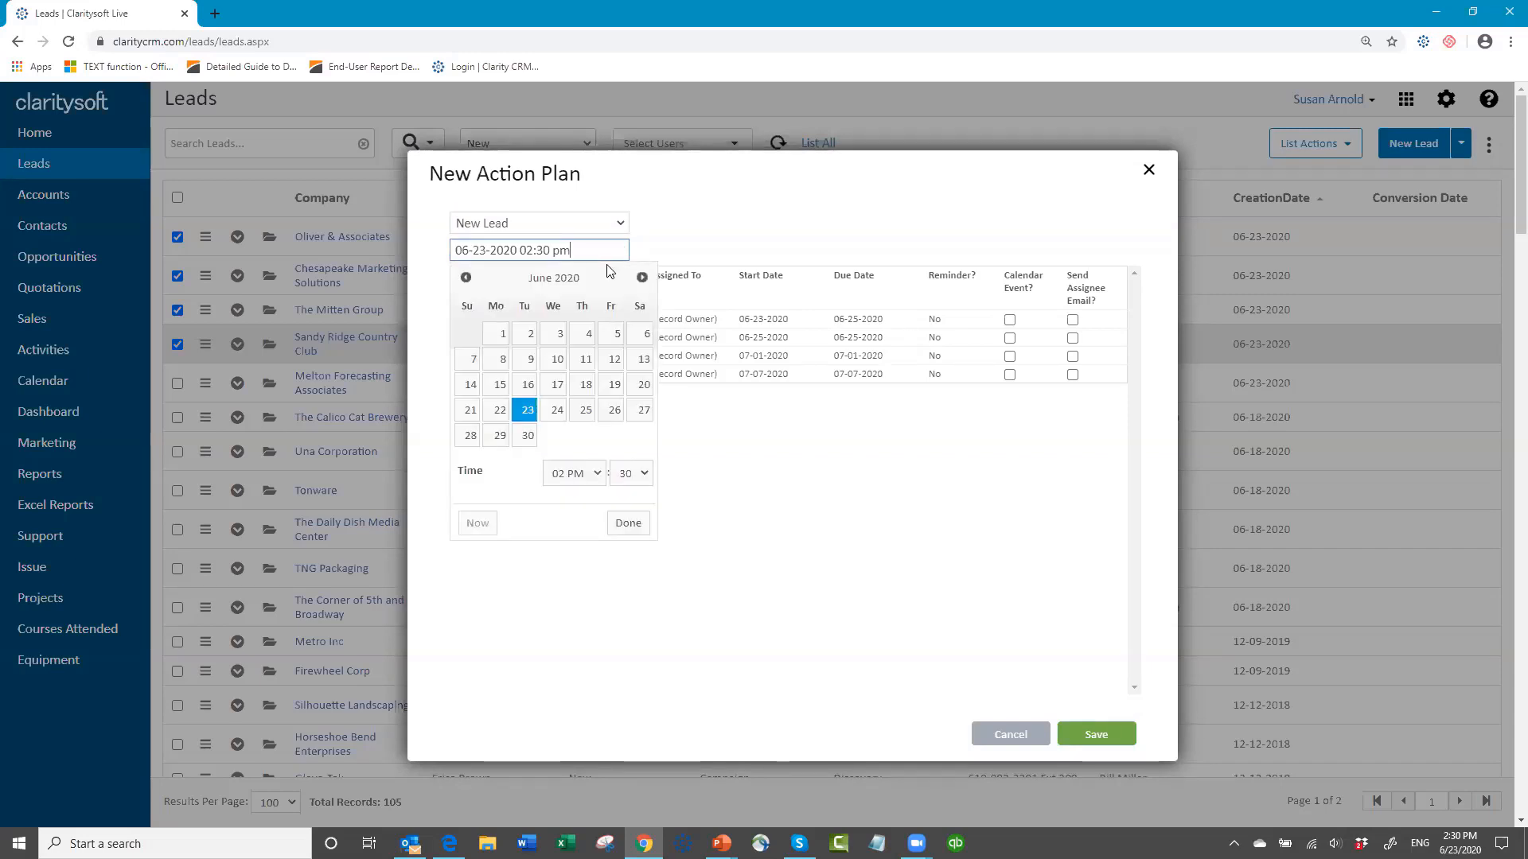
{"action": "left_click", "coordinate": [532, 416]}
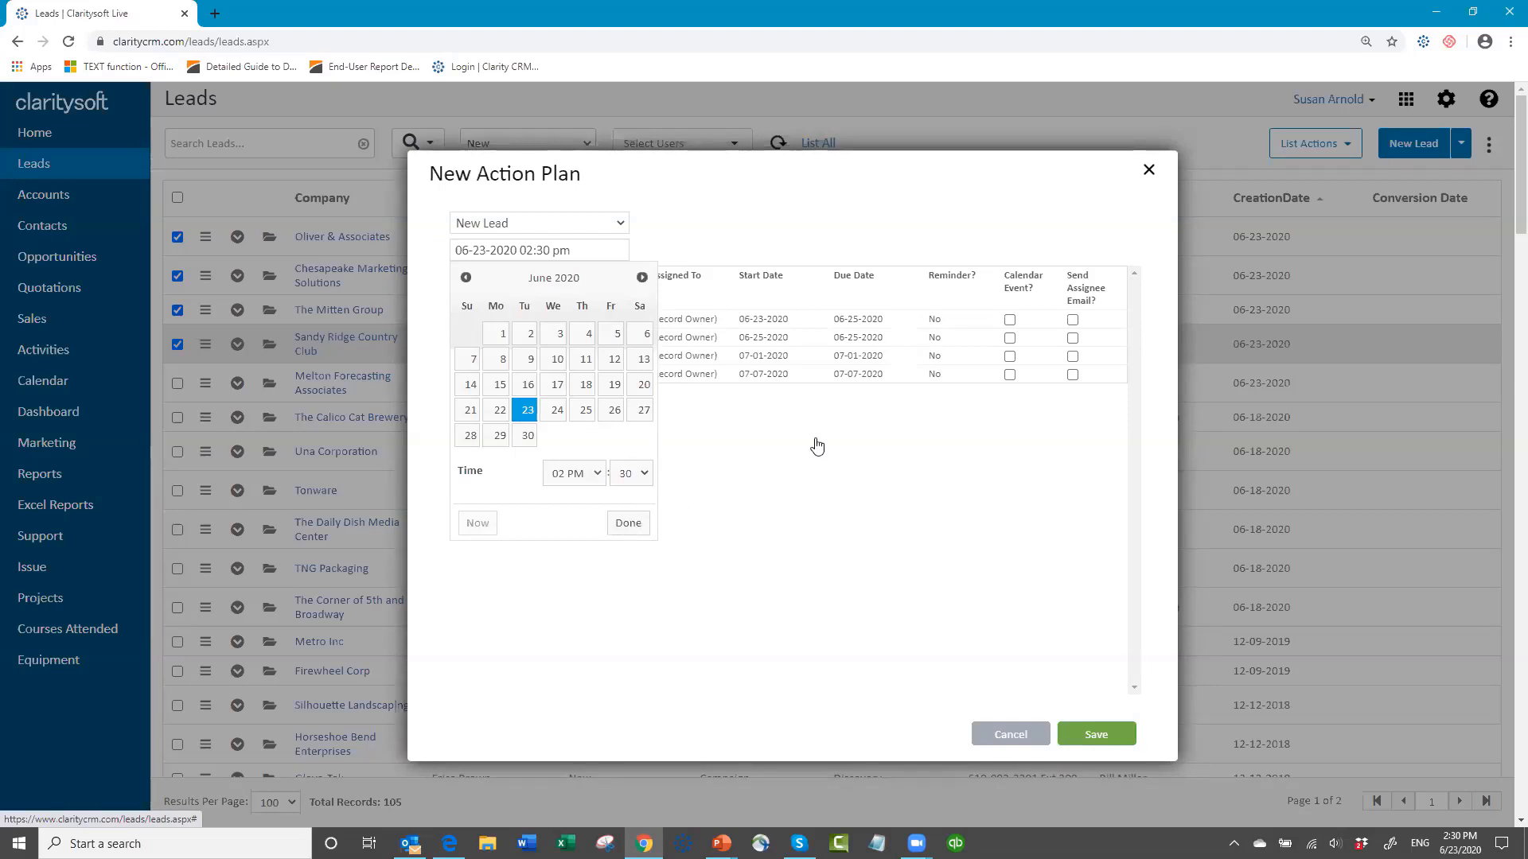
{"action": "left_click", "coordinate": [772, 473]}
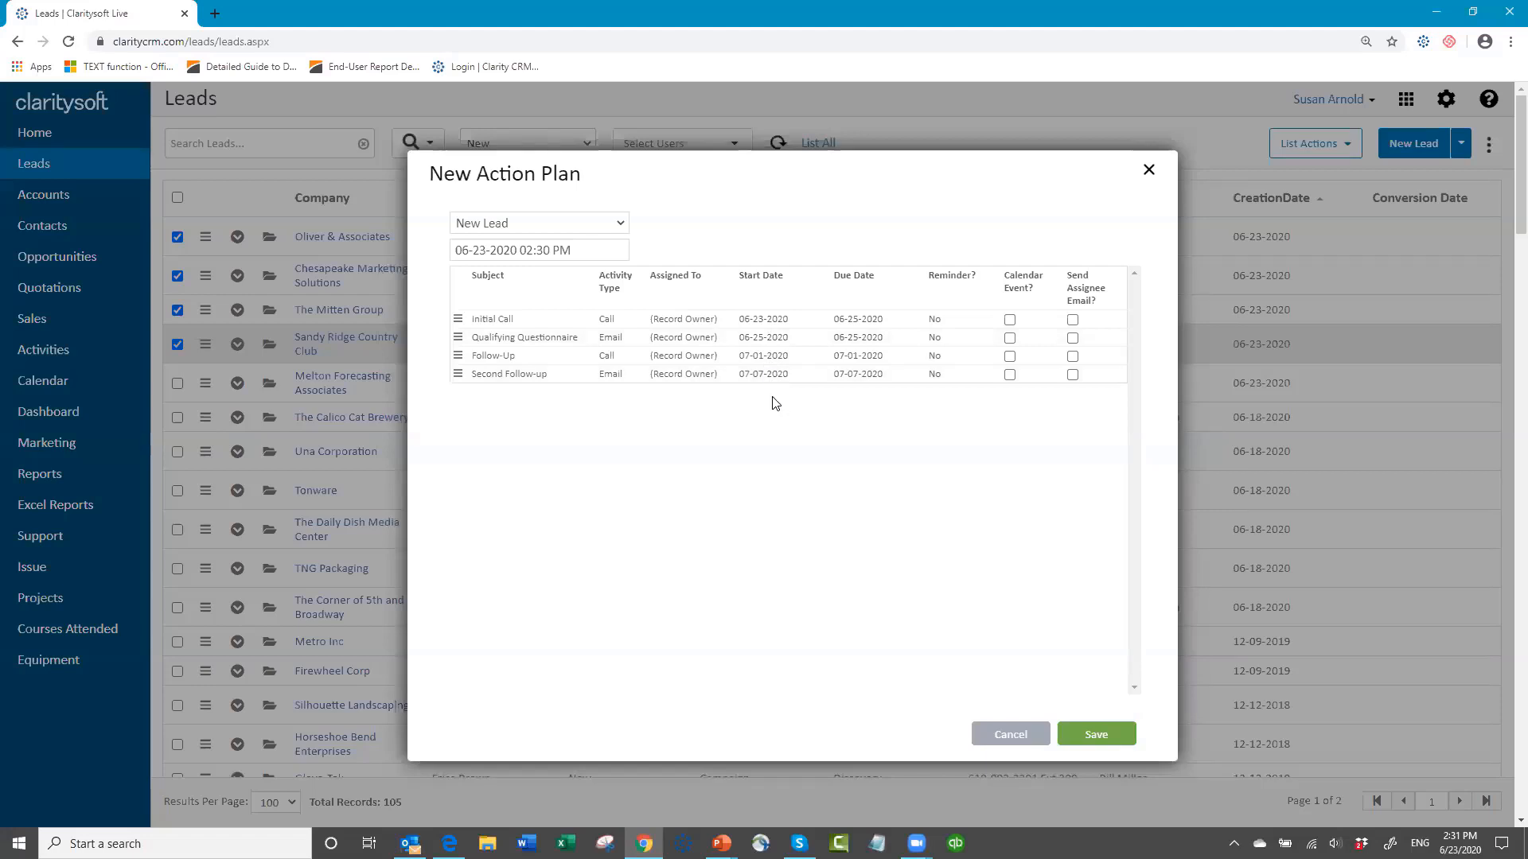
Step: Try shifting the action plan's start date to 06-29-2020 and to 06-24-2020 to recalculate the activity dates
{"action": "left_click", "coordinate": [591, 247]}
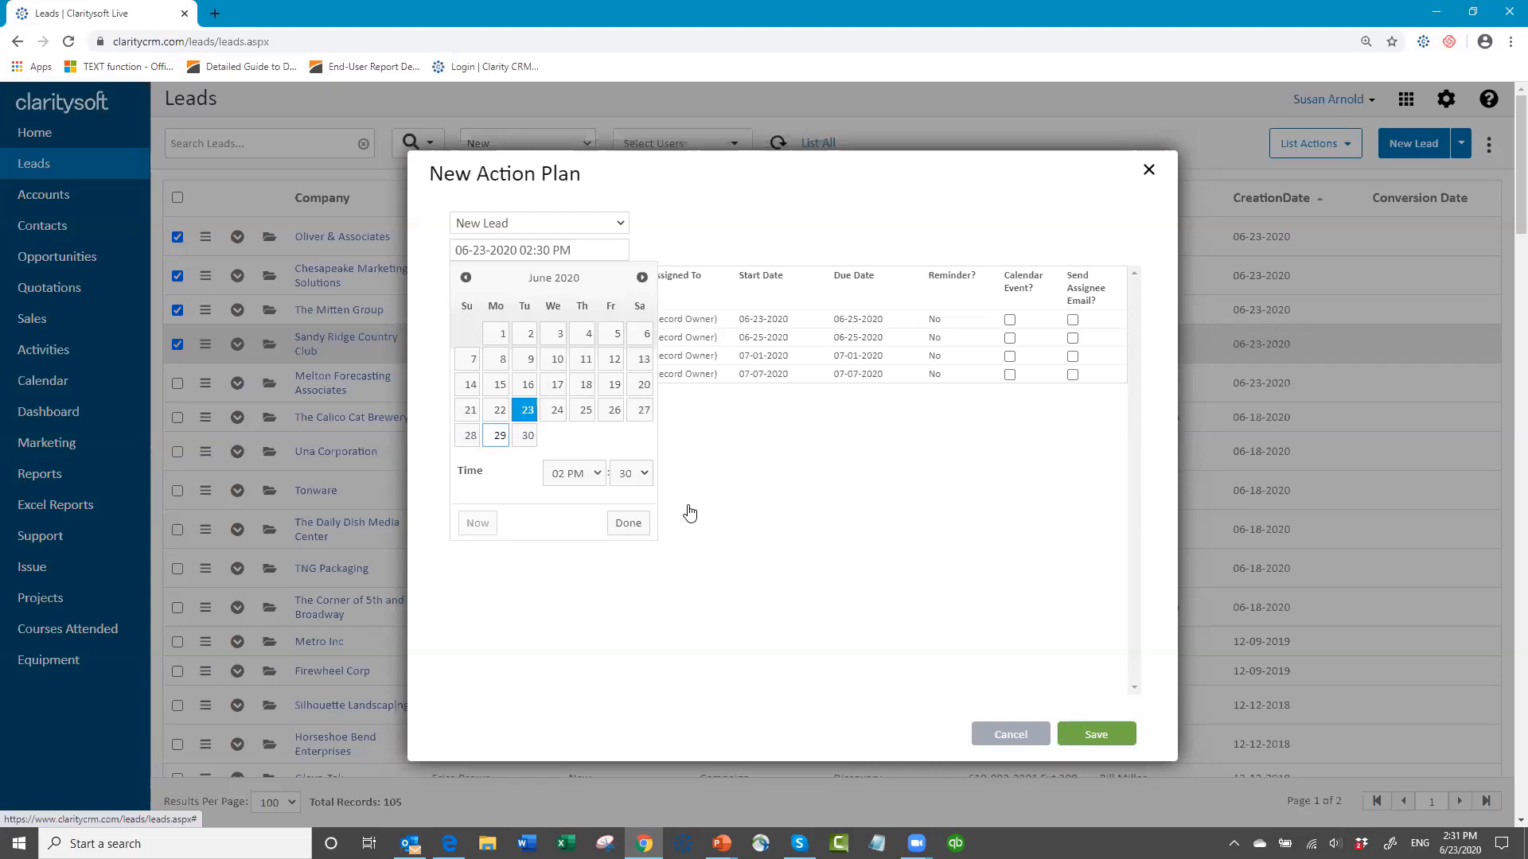
{"action": "left_click", "coordinate": [628, 524]}
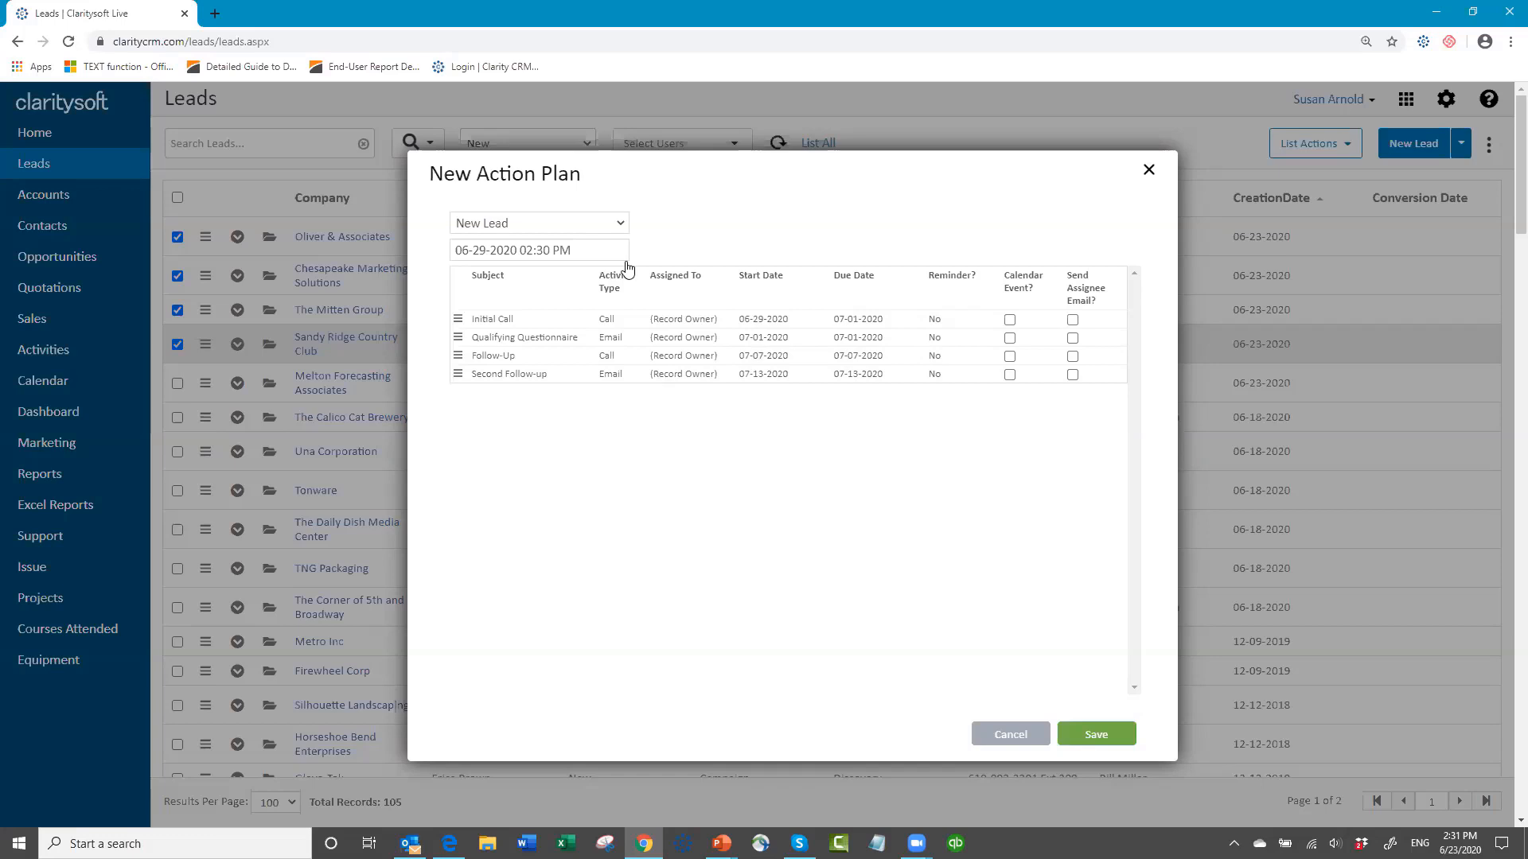
{"action": "left_click", "coordinate": [595, 253]}
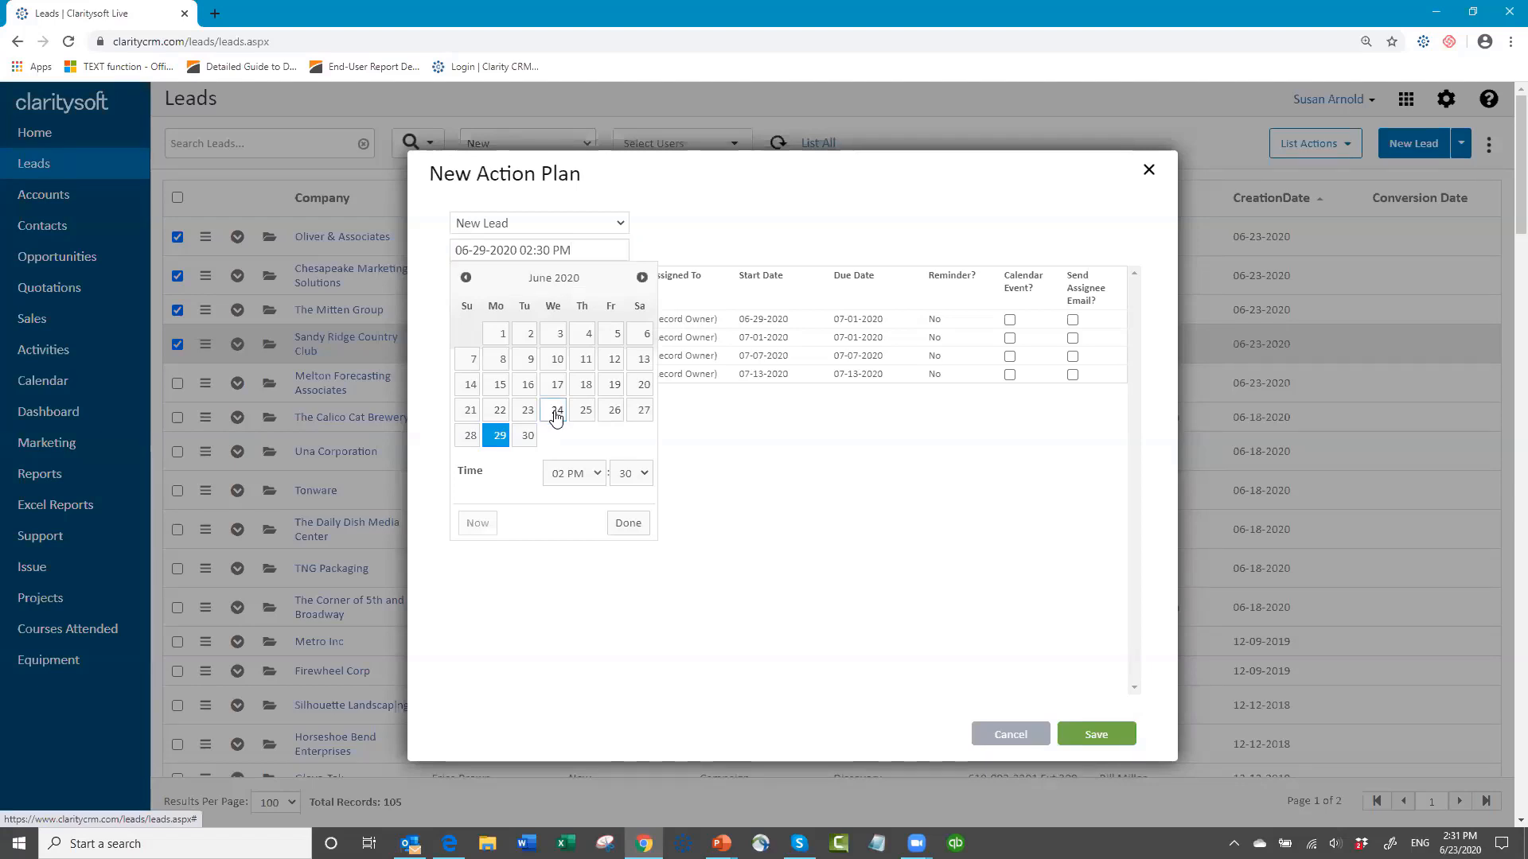
{"action": "left_click", "coordinate": [556, 413]}
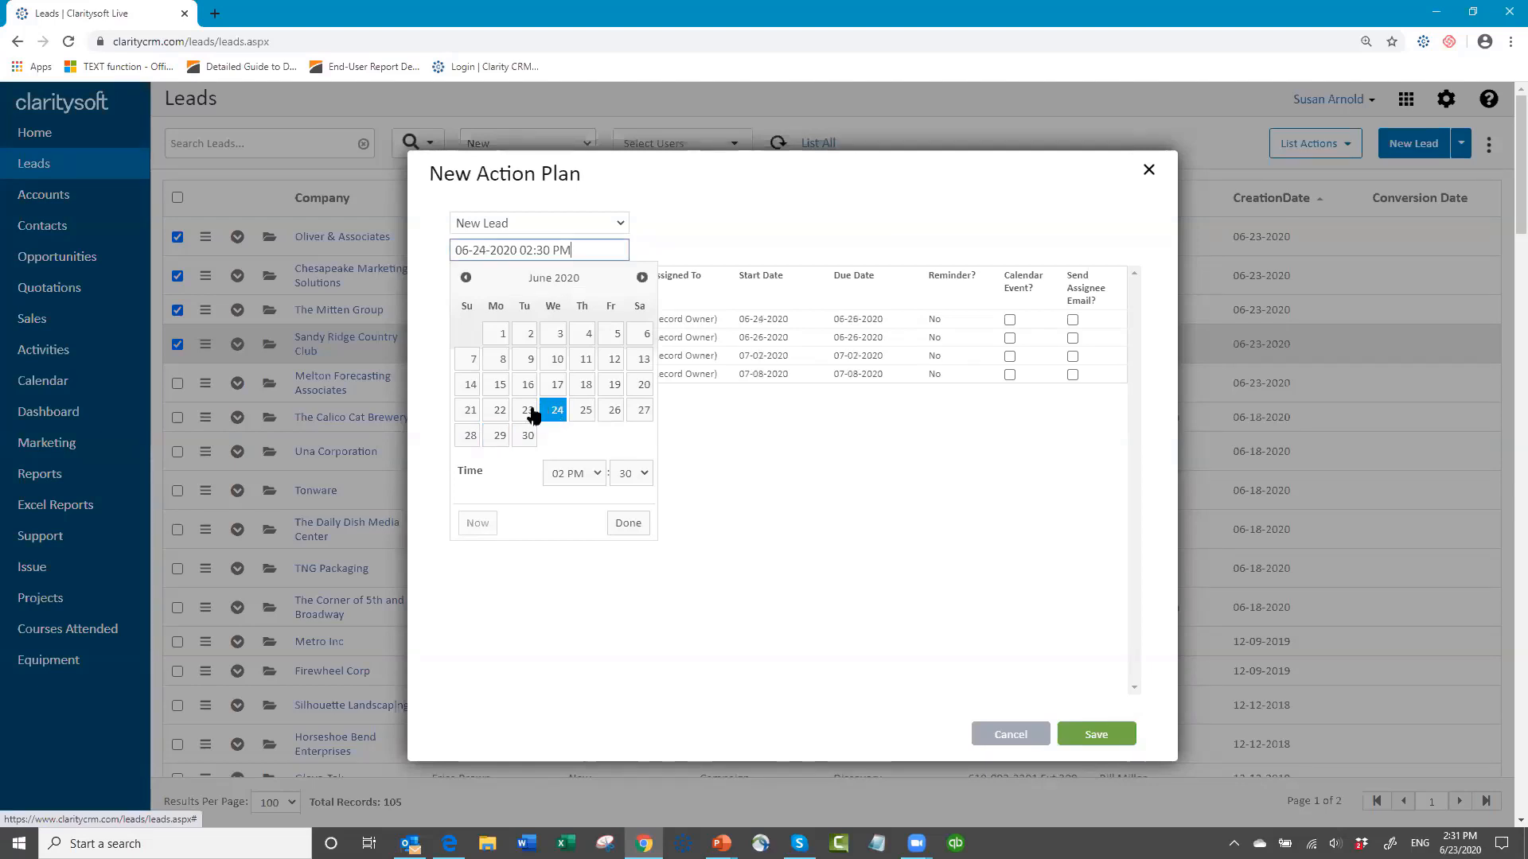
Step: Set the action plan's start date to 06-23-2020 and save the plan for the selected leads
{"action": "left_click", "coordinate": [528, 411]}
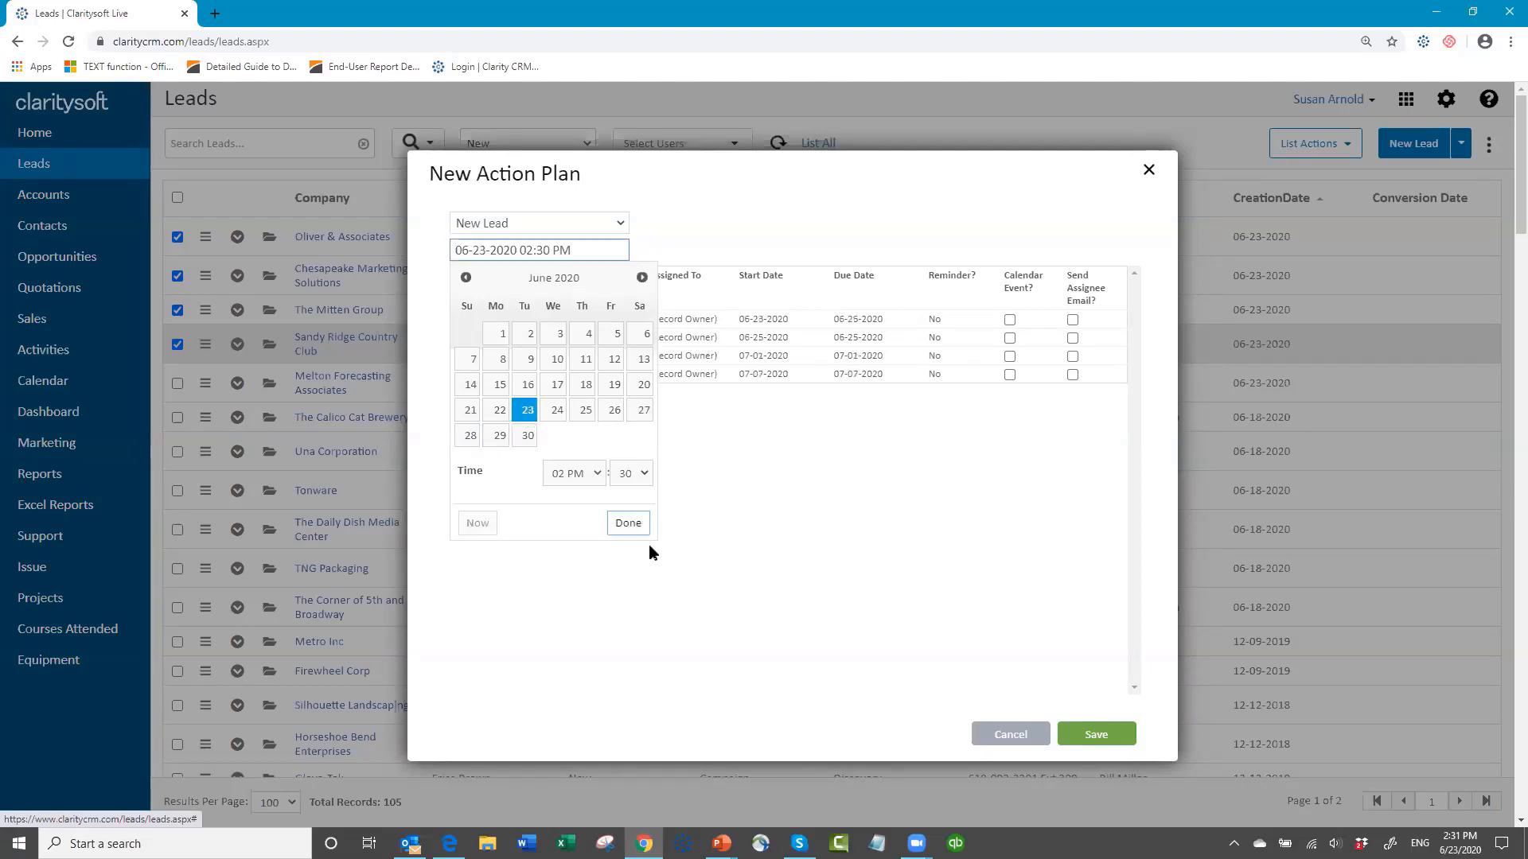
{"action": "left_click", "coordinate": [629, 525]}
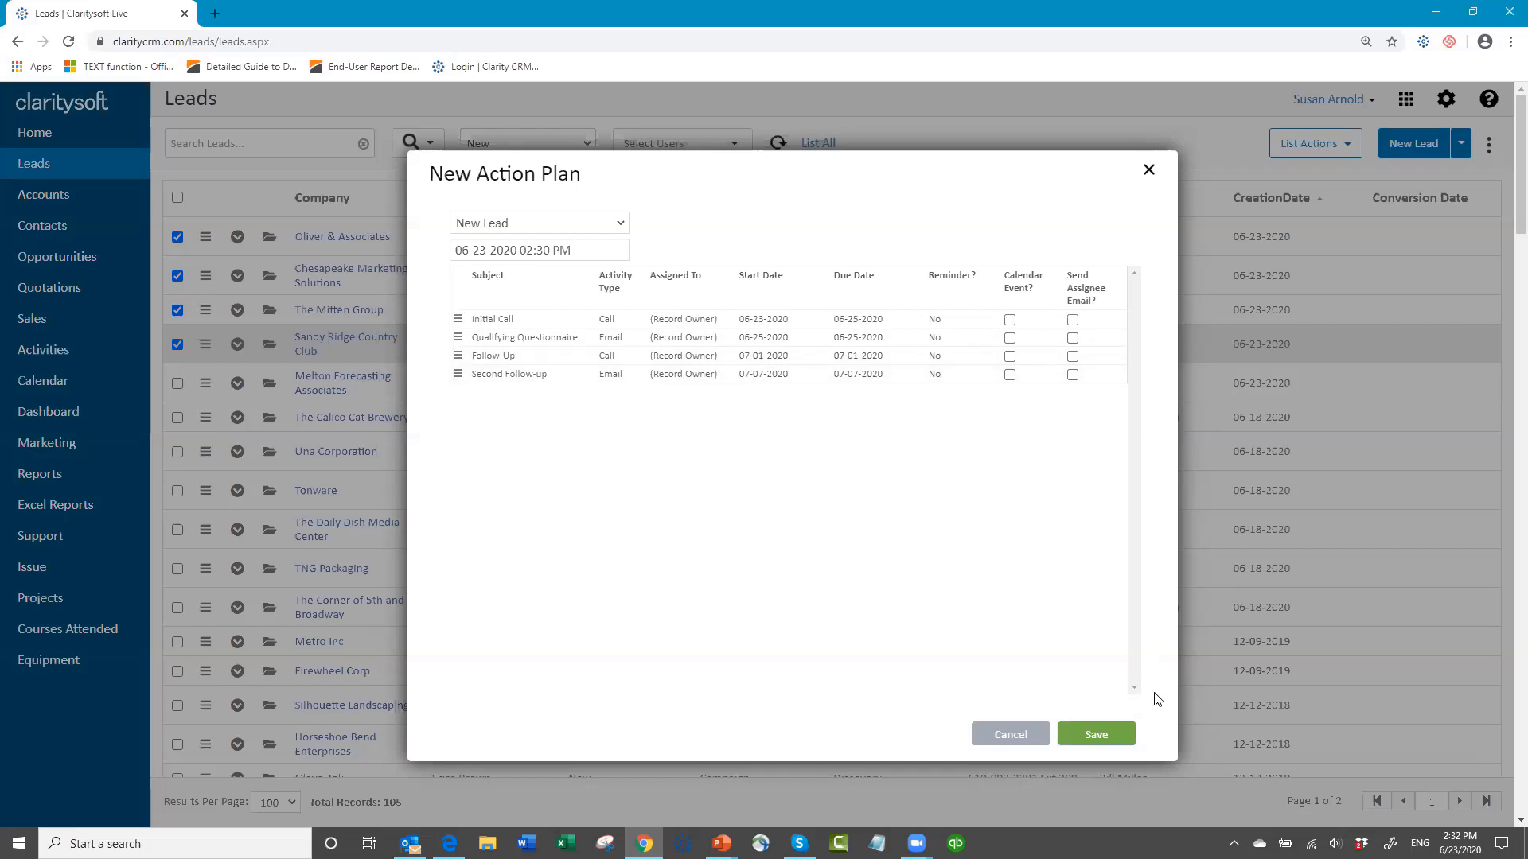
{"action": "left_click", "coordinate": [1102, 737]}
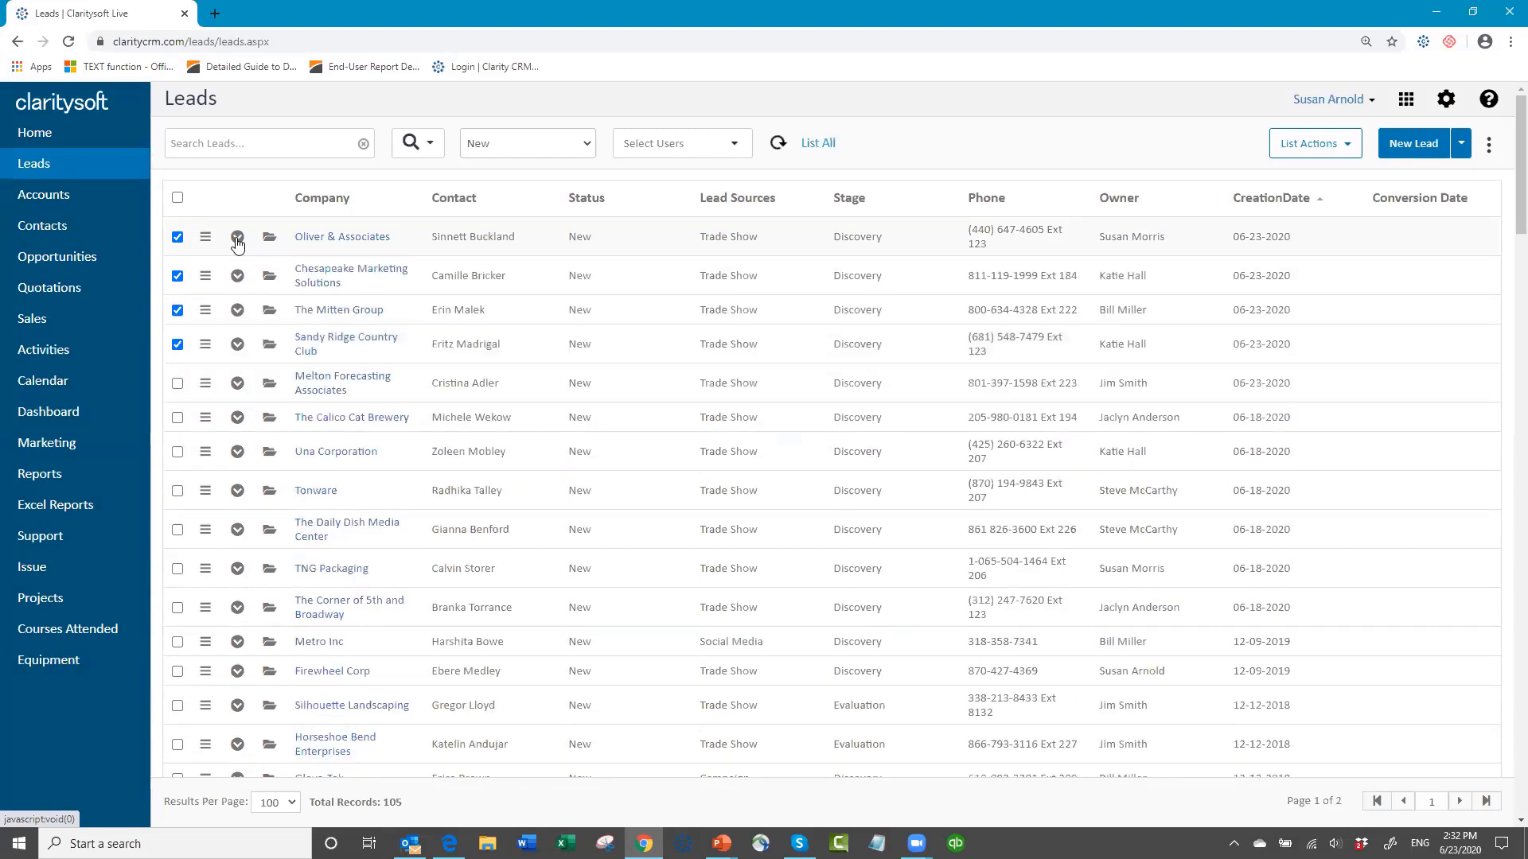
Step: Review the open activities of the Oliver & Associates and Chesapeake Marketing Solutions leads, collapsing each lead's details when finished
{"action": "left_click", "coordinate": [237, 239]}
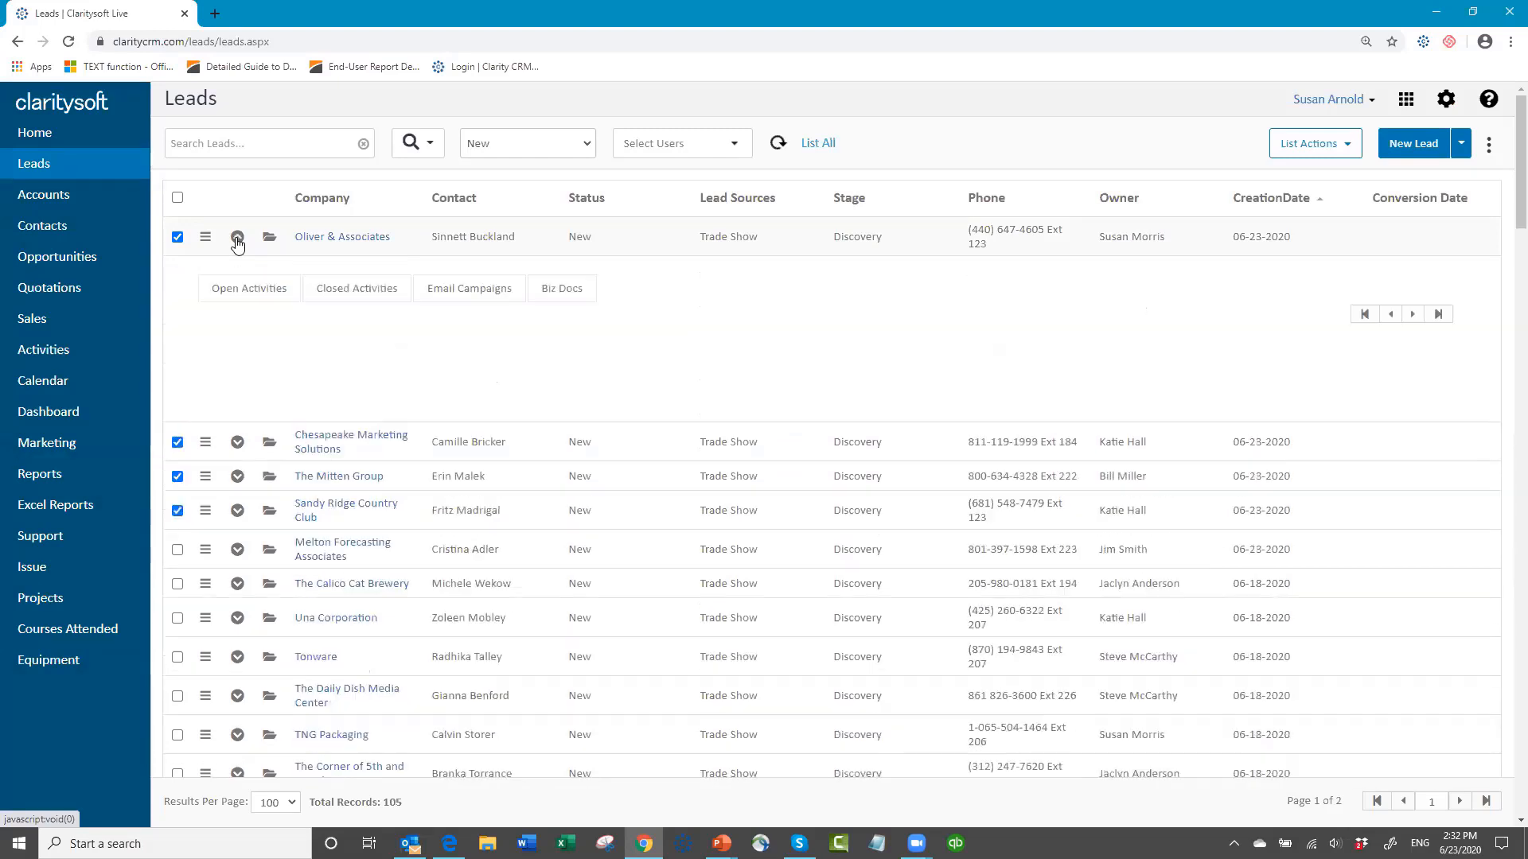
{"action": "left_click", "coordinate": [236, 295]}
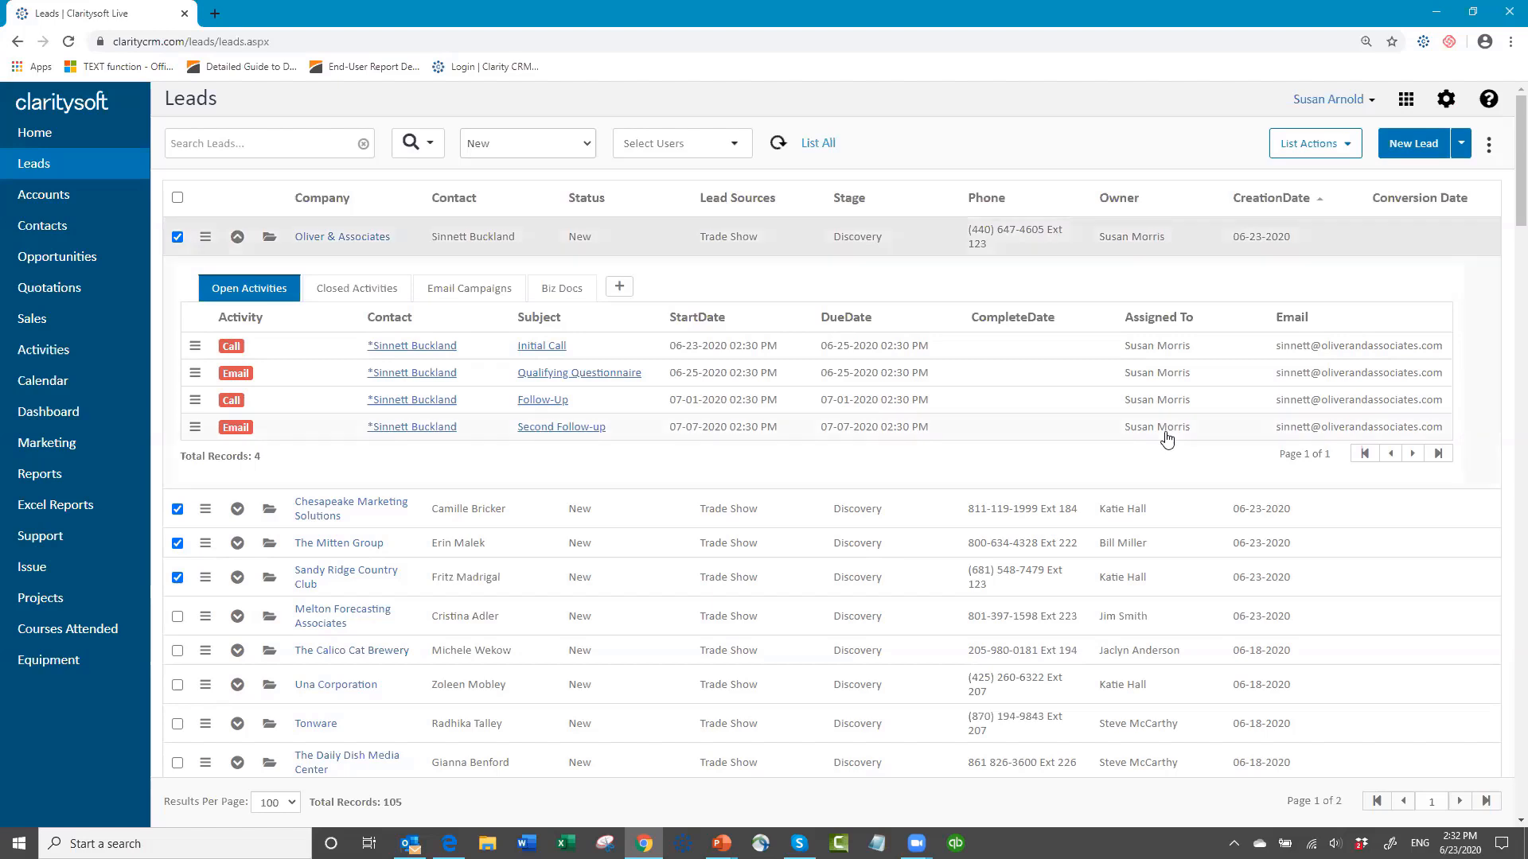
{"action": "left_click", "coordinate": [236, 238]}
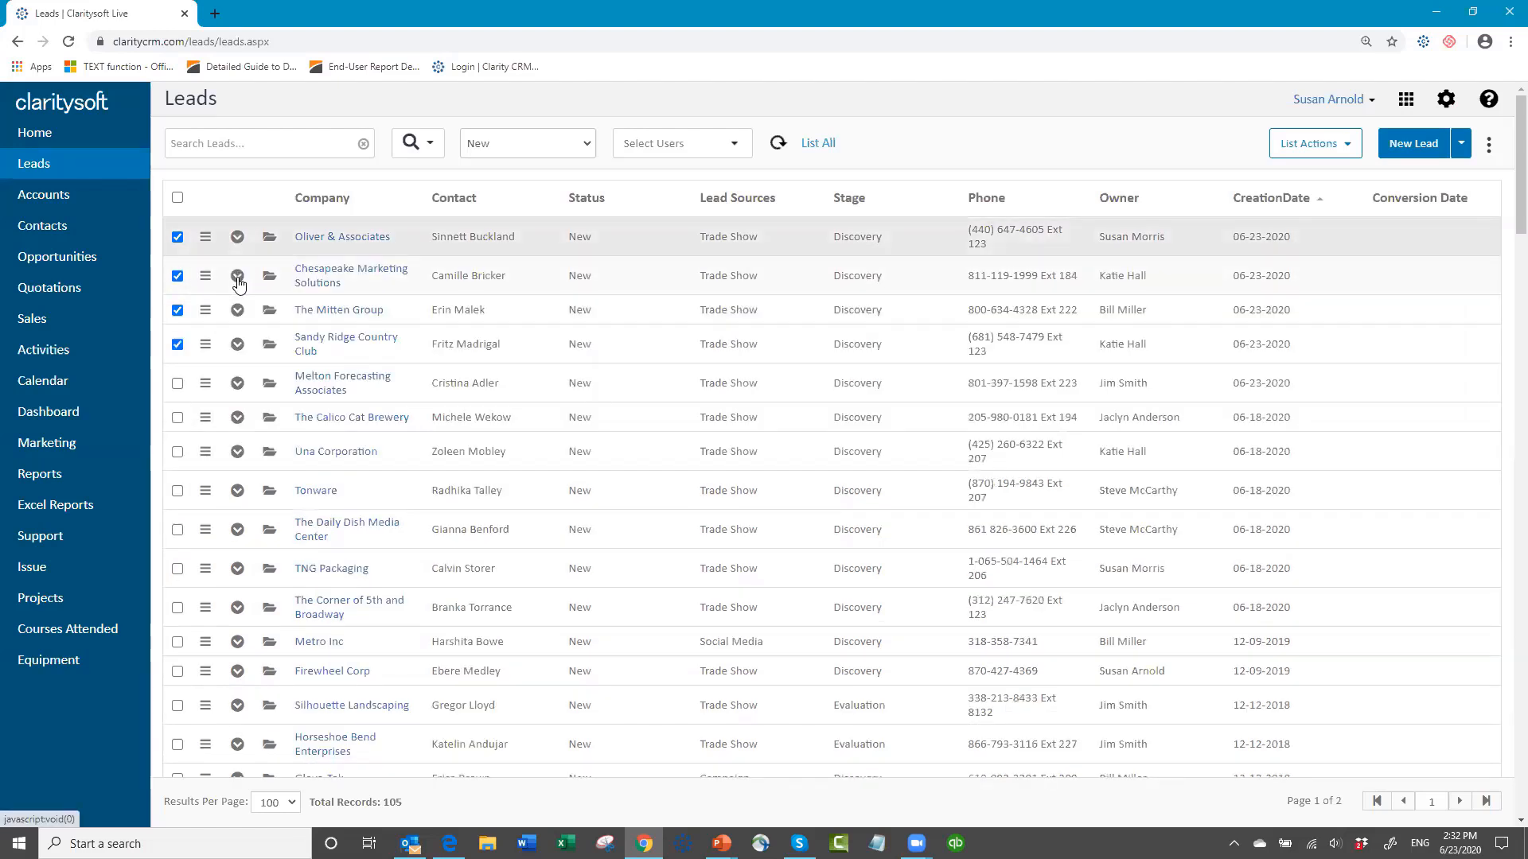
{"action": "left_click", "coordinate": [237, 277]}
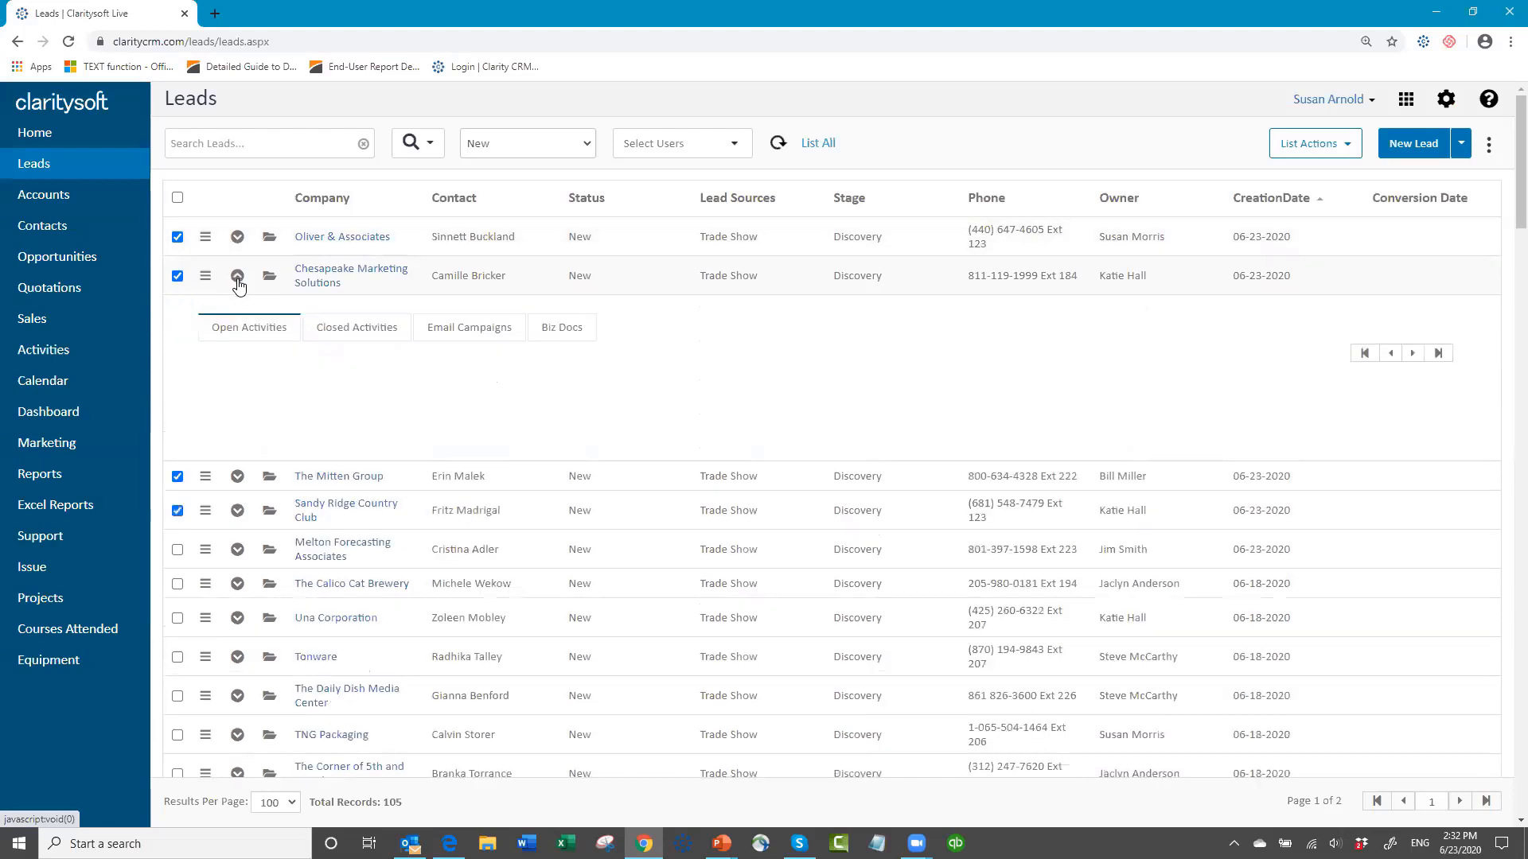
{"action": "left_click", "coordinate": [253, 329]}
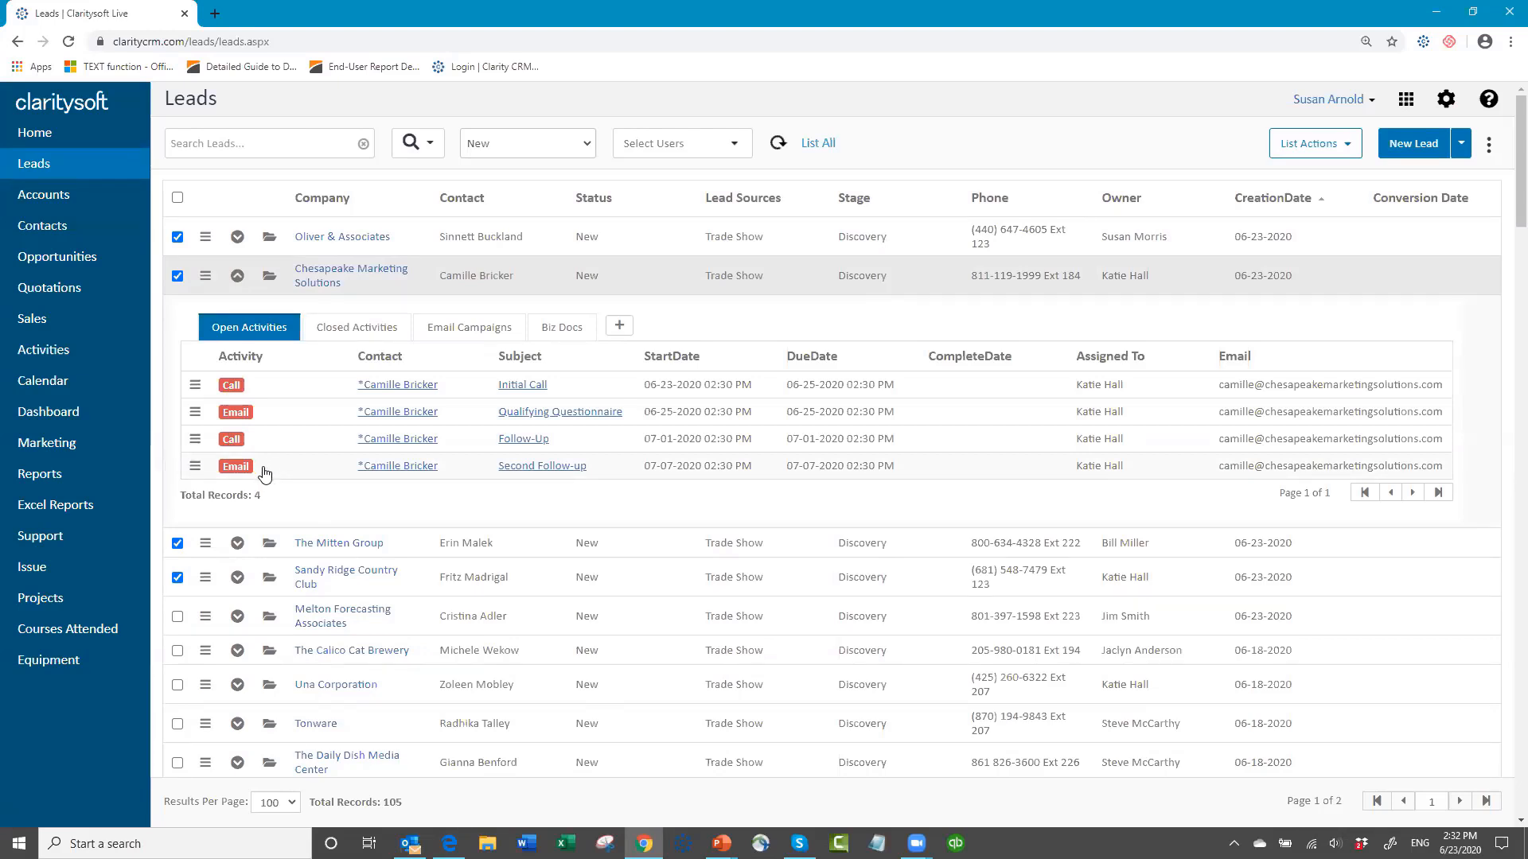
{"action": "left_click", "coordinate": [238, 276]}
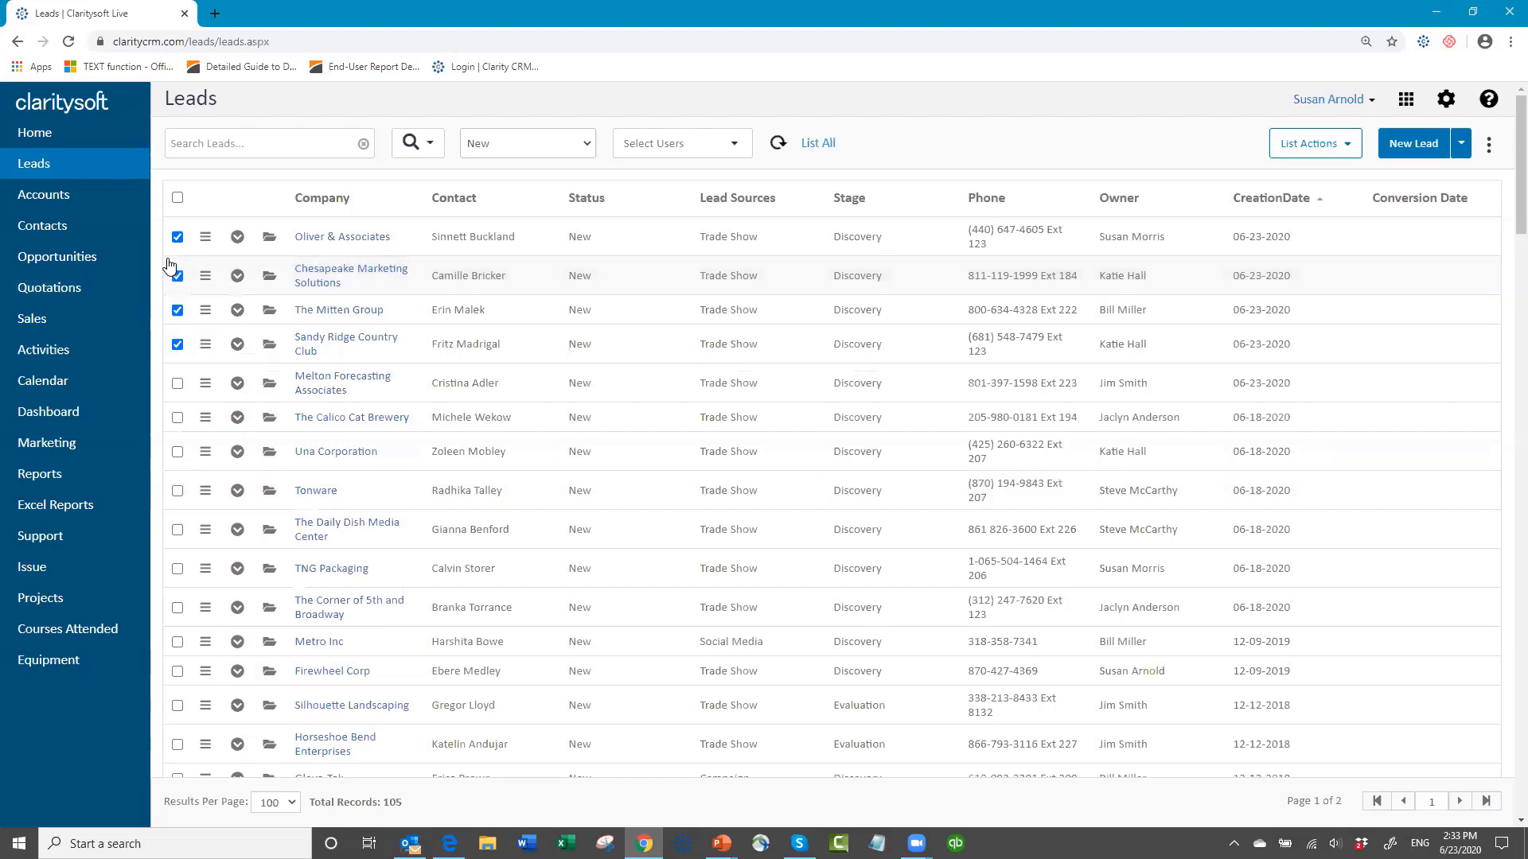
Step: Open the Activities list and filter today's activities to only the user who owns the Chesapeake Marketing Solutions lead
{"action": "left_click", "coordinate": [44, 350]}
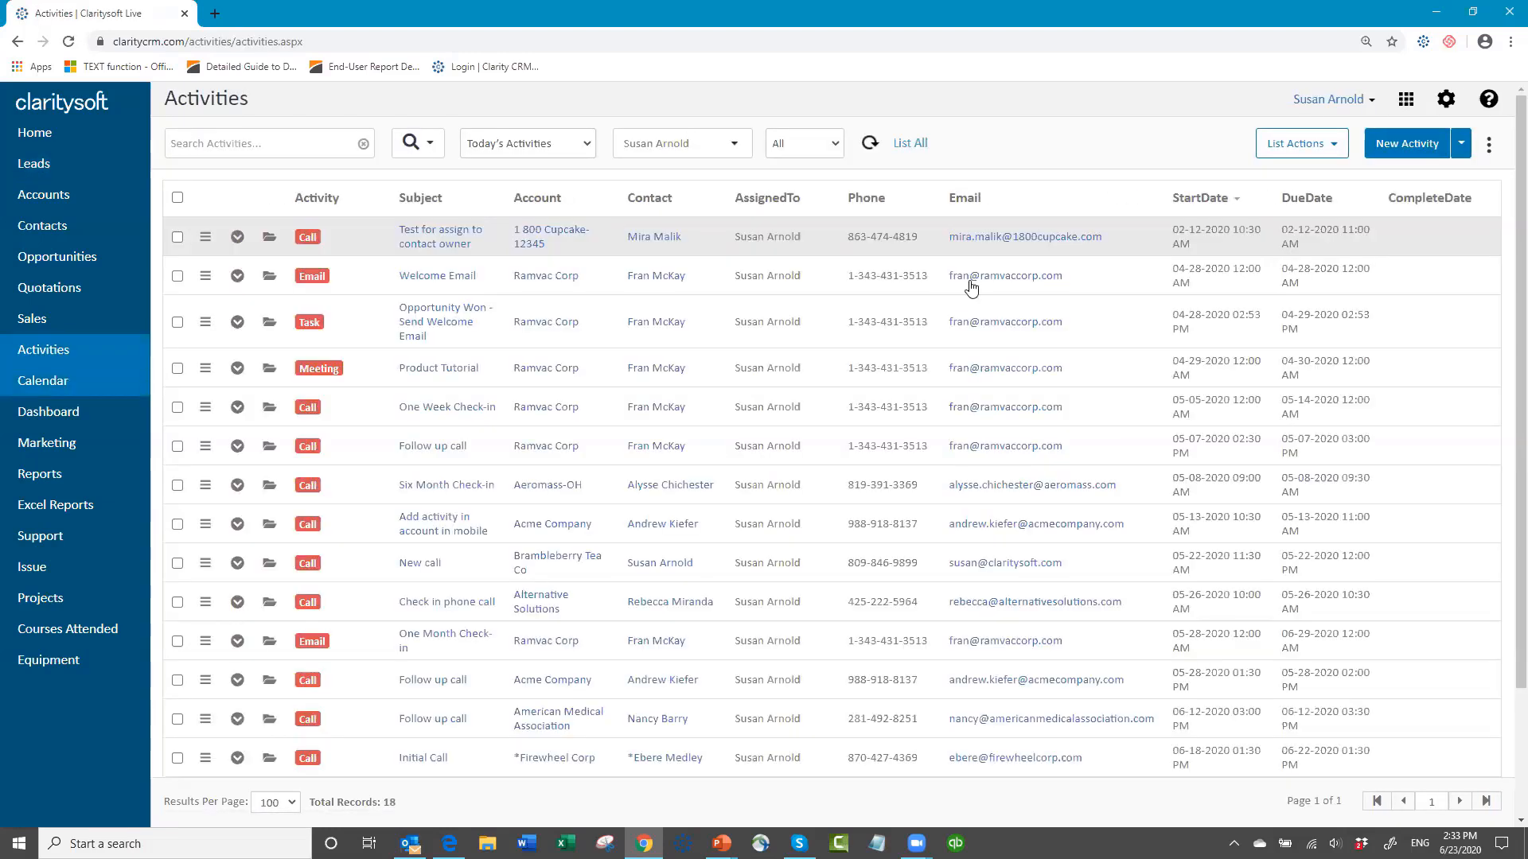
{"action": "left_click", "coordinate": [736, 148]}
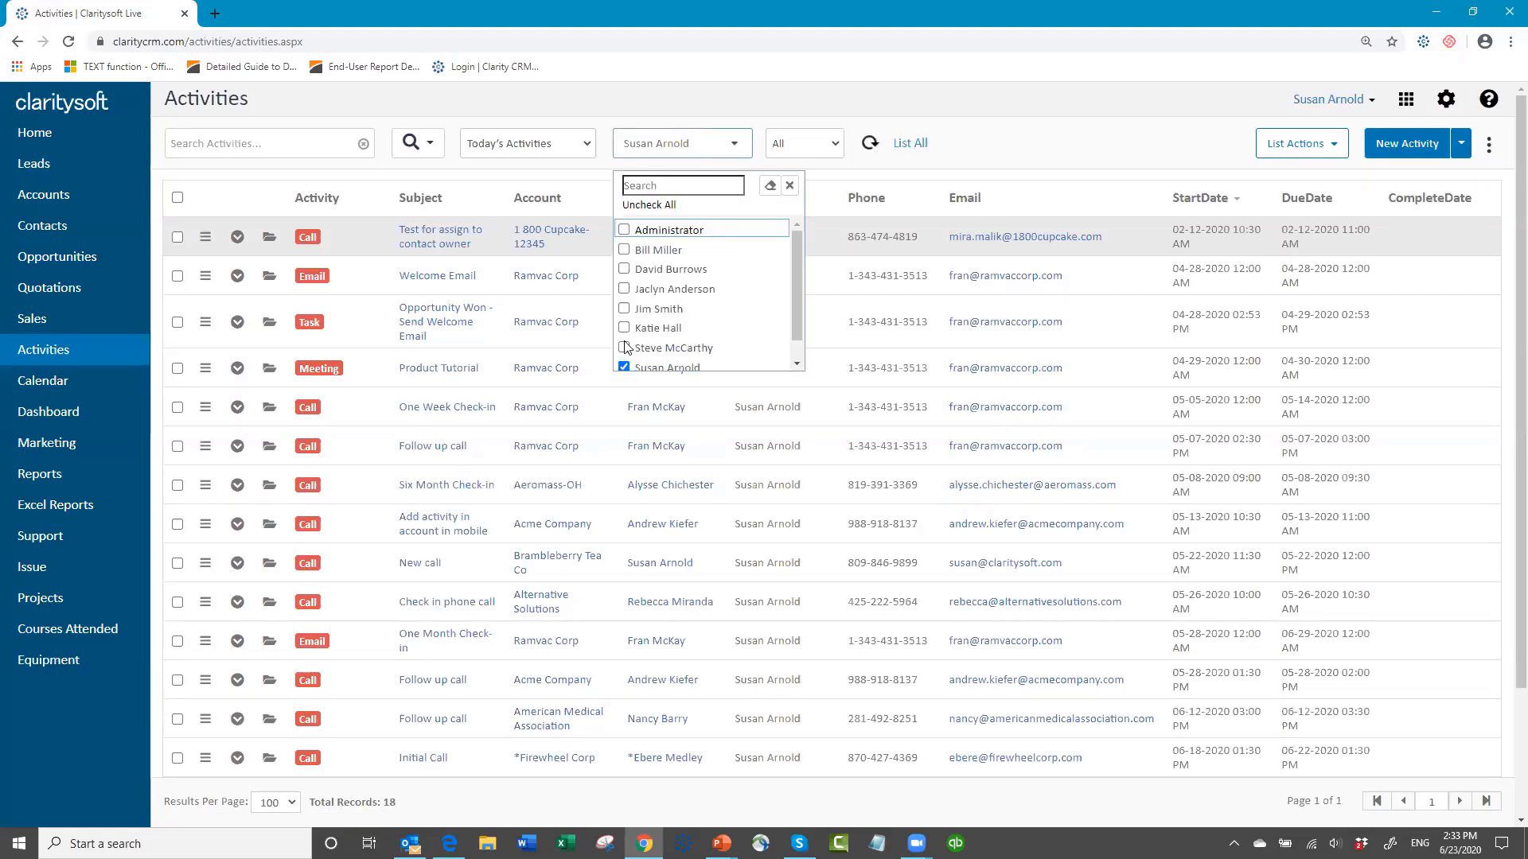
{"action": "left_click", "coordinate": [624, 367]}
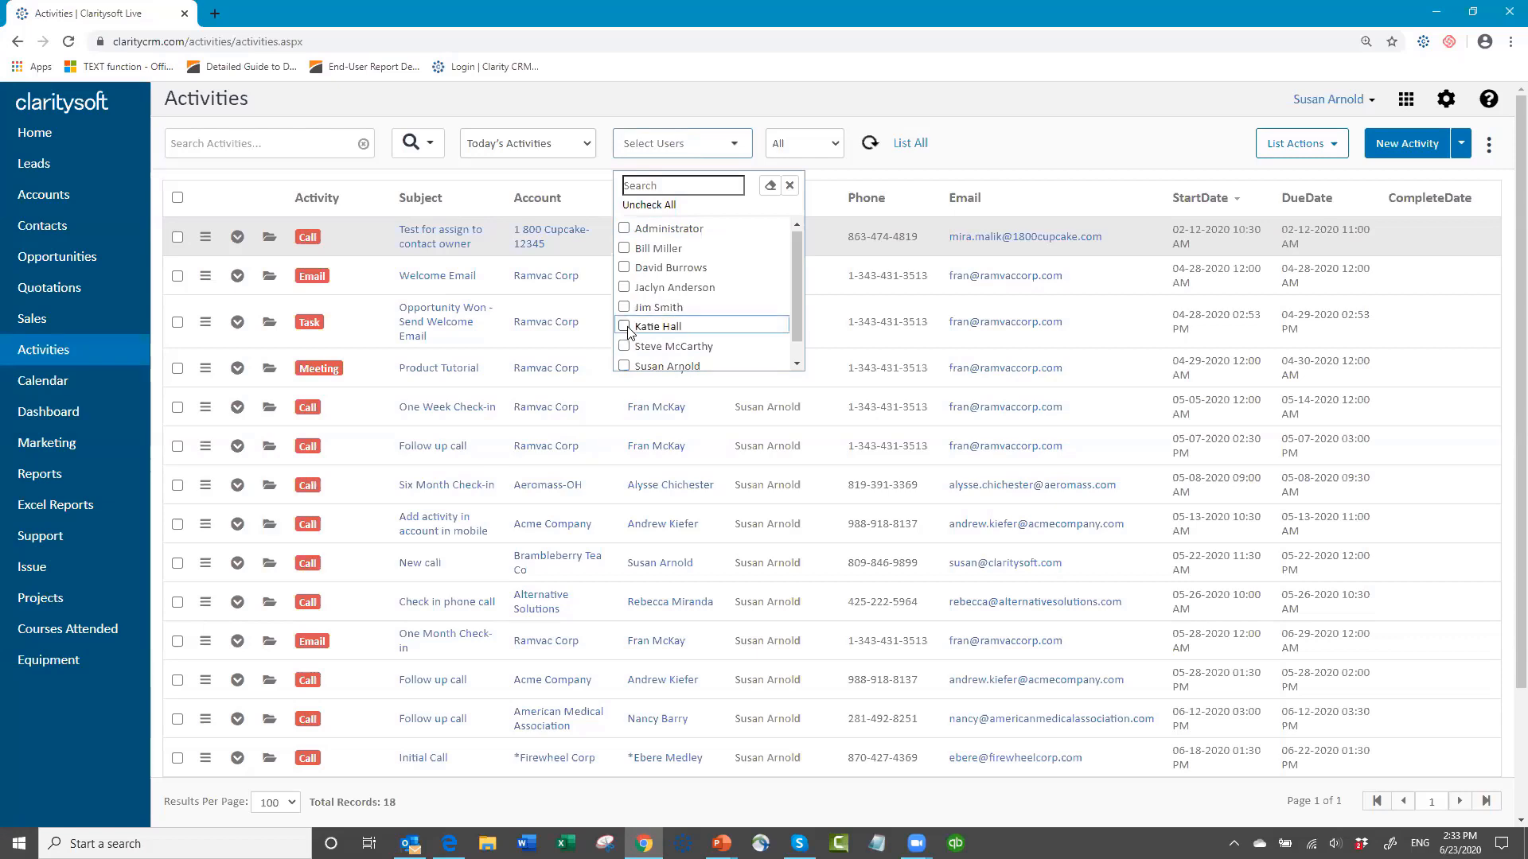
{"action": "left_click", "coordinate": [624, 326]}
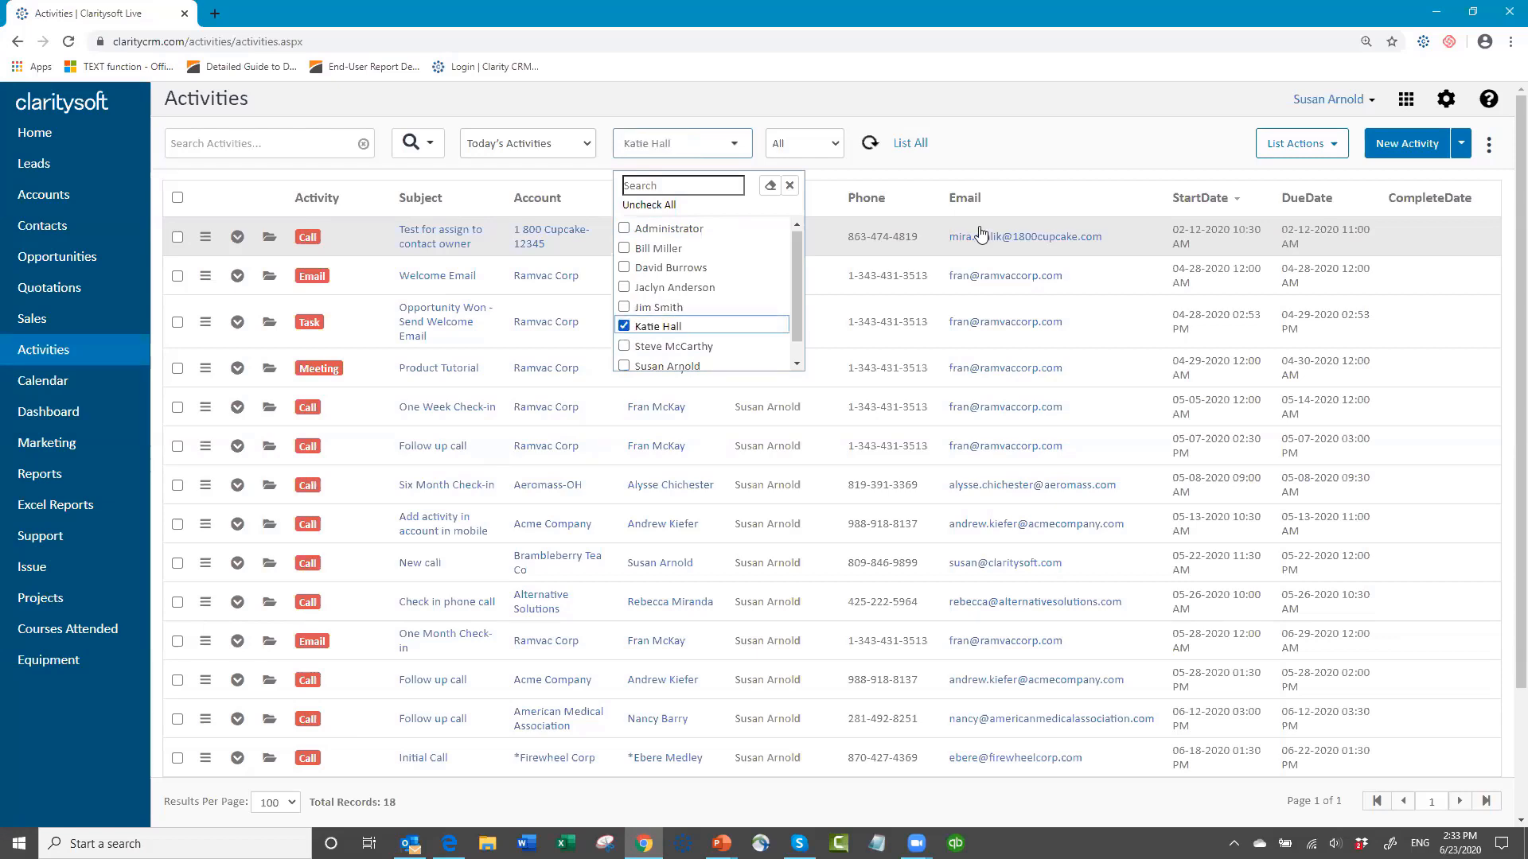
{"action": "left_click", "coordinate": [977, 138]}
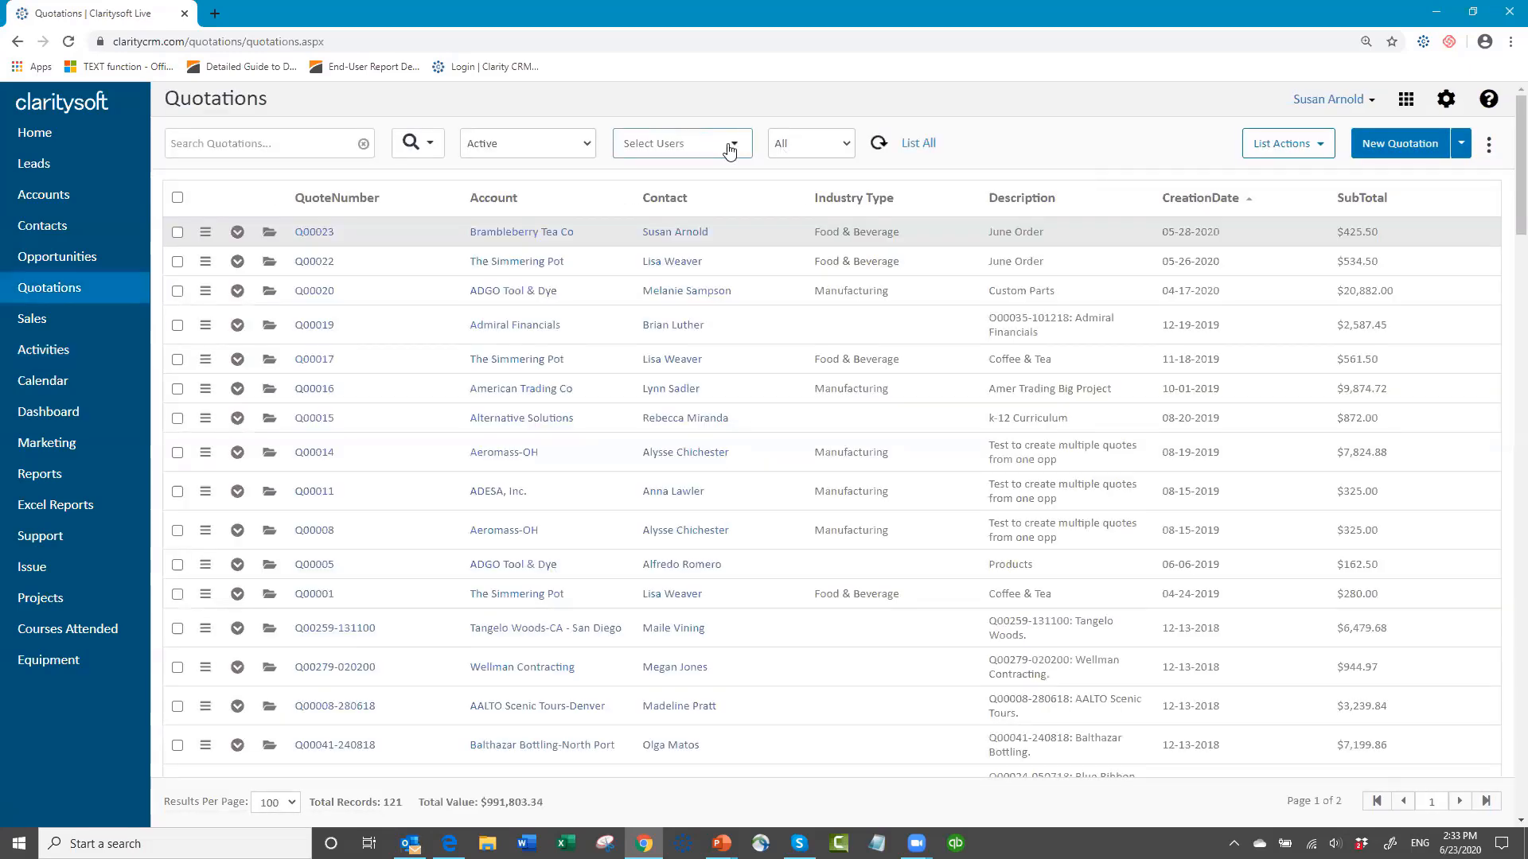
Step: Filter the active quotations to the Chesapeake Marketing Solutions lead's owner and reverse the sort order of the creation date
{"action": "left_click", "coordinate": [729, 151]}
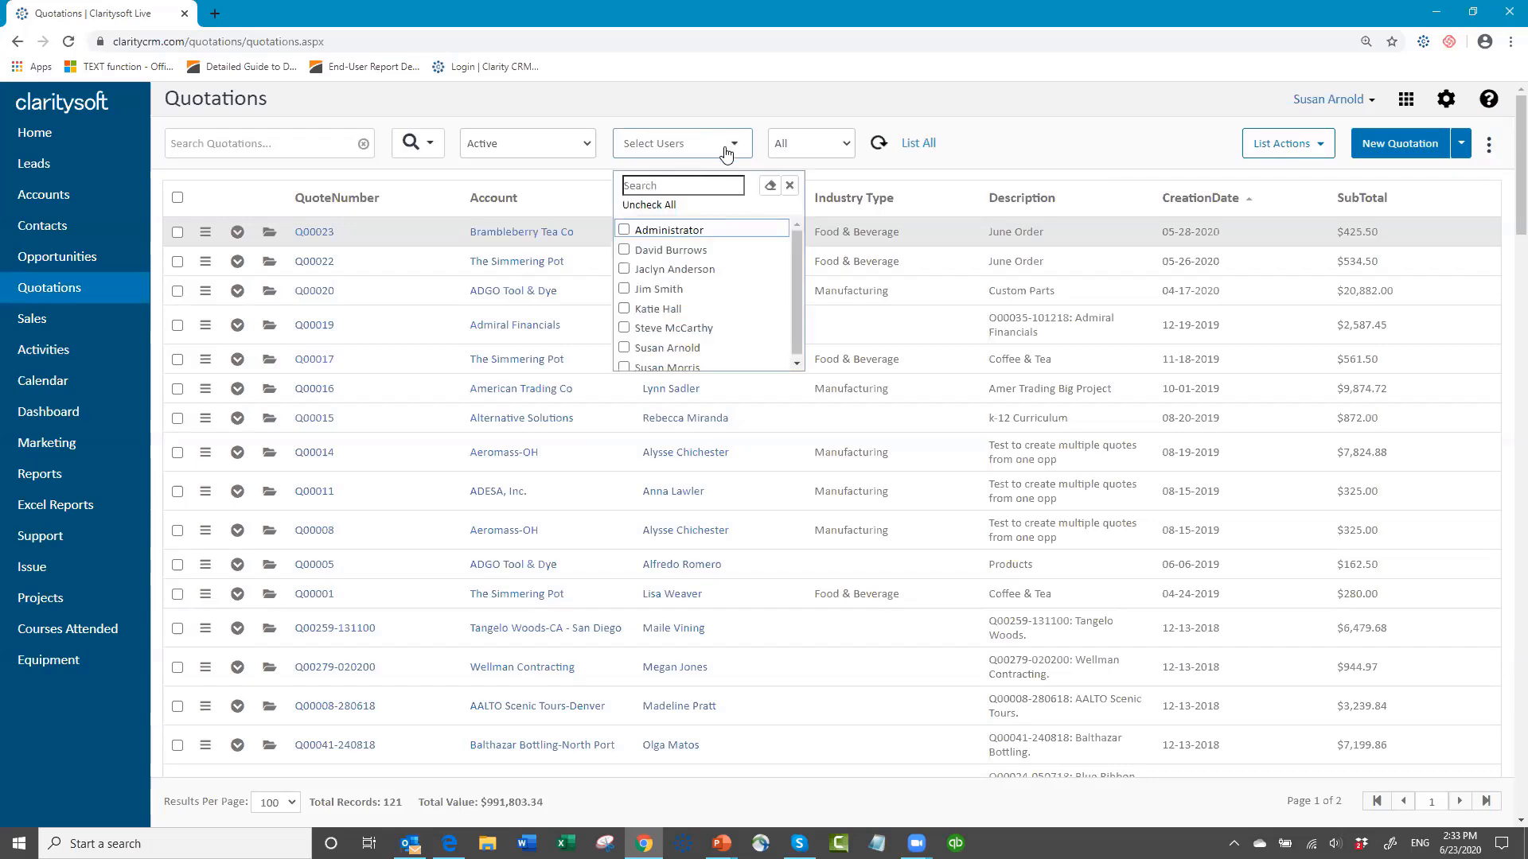
{"action": "left_click", "coordinate": [625, 309]}
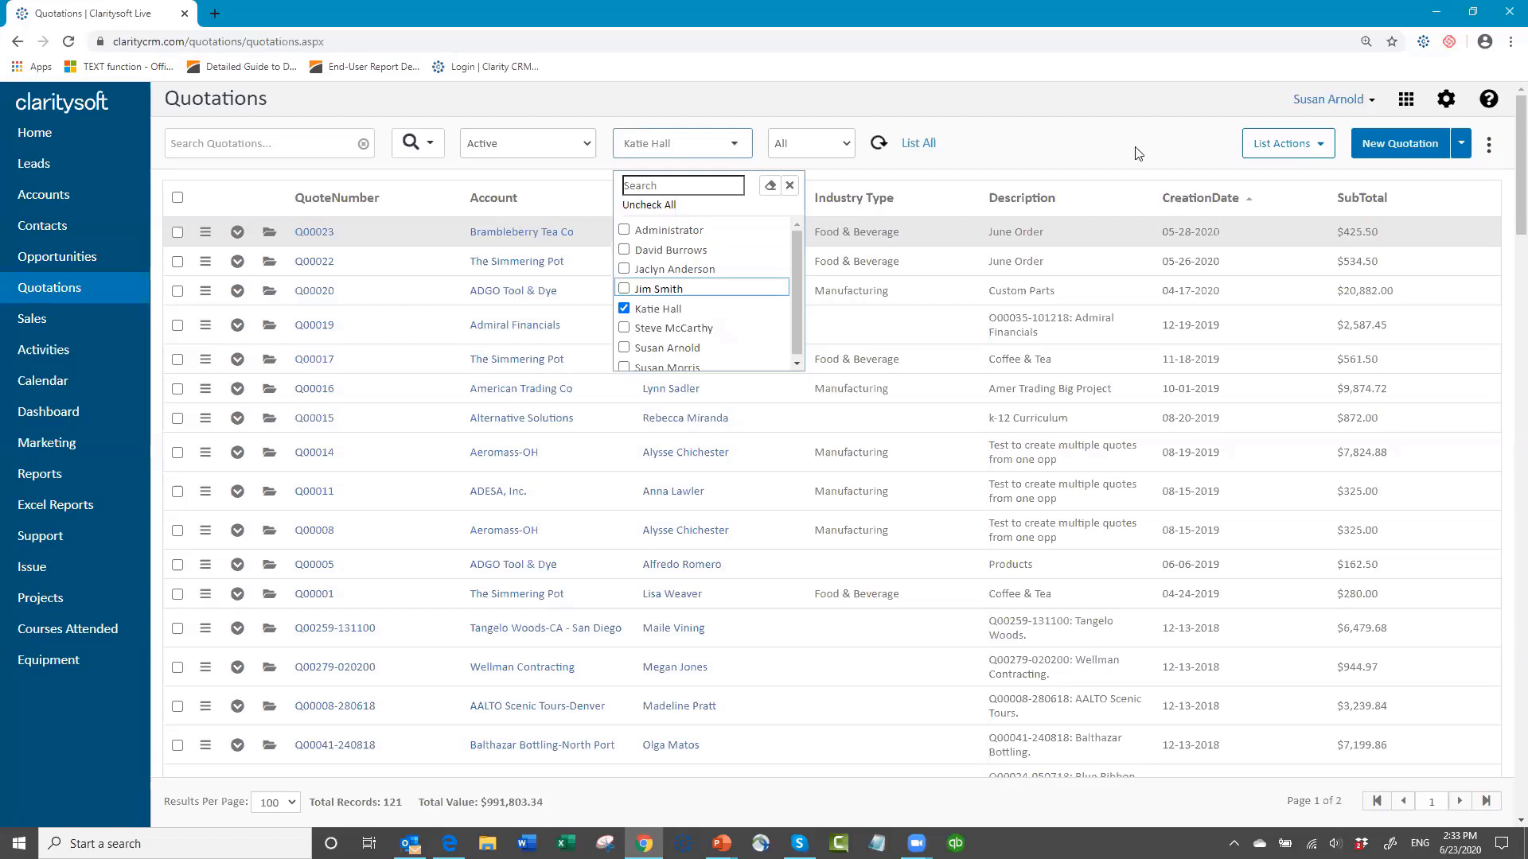
{"action": "left_click", "coordinate": [1067, 158]}
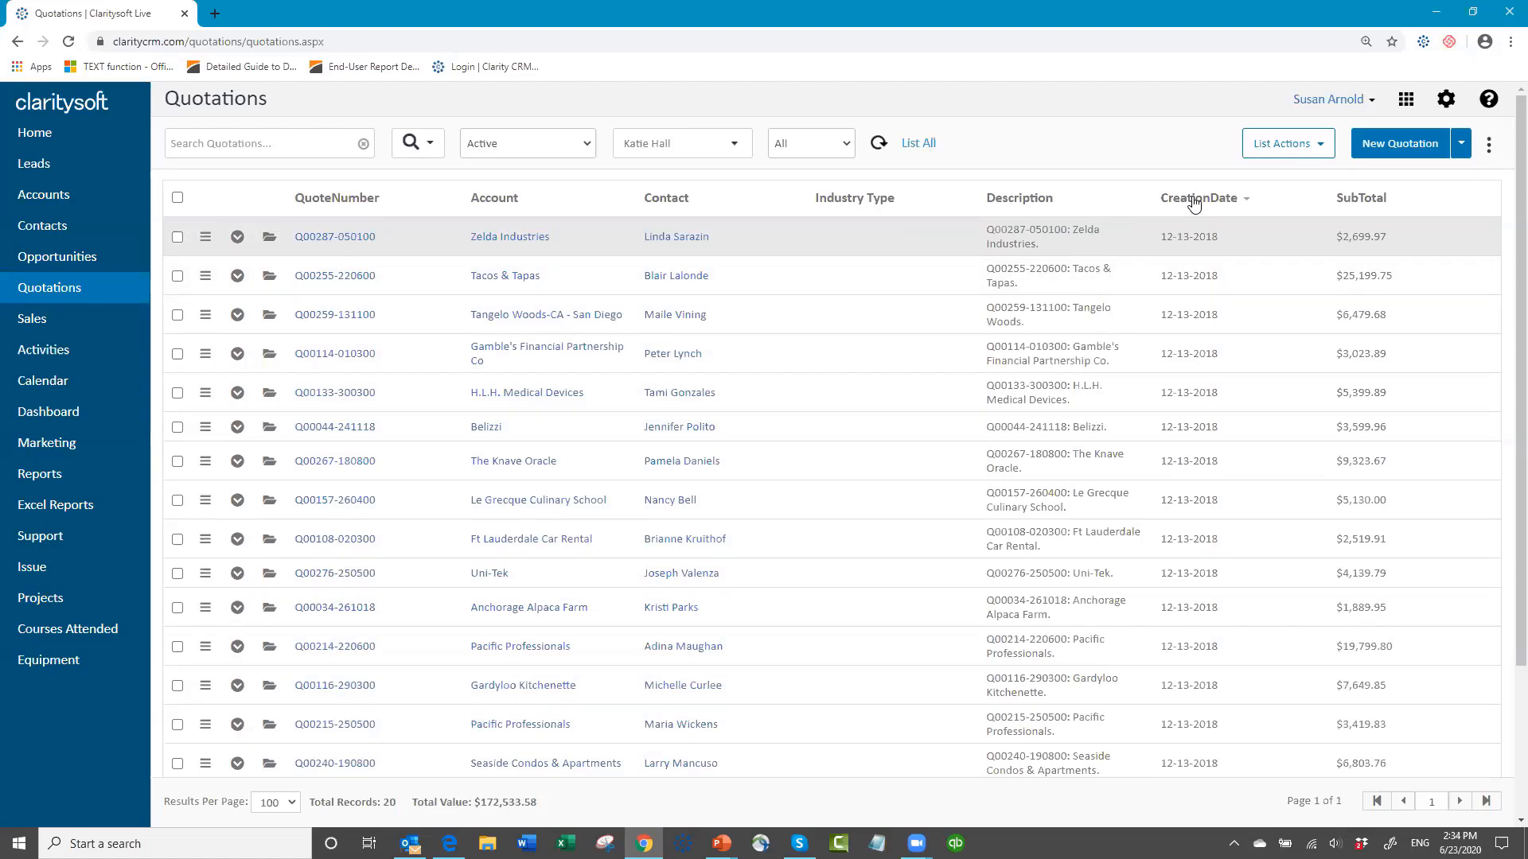
{"action": "left_click", "coordinate": [1246, 204]}
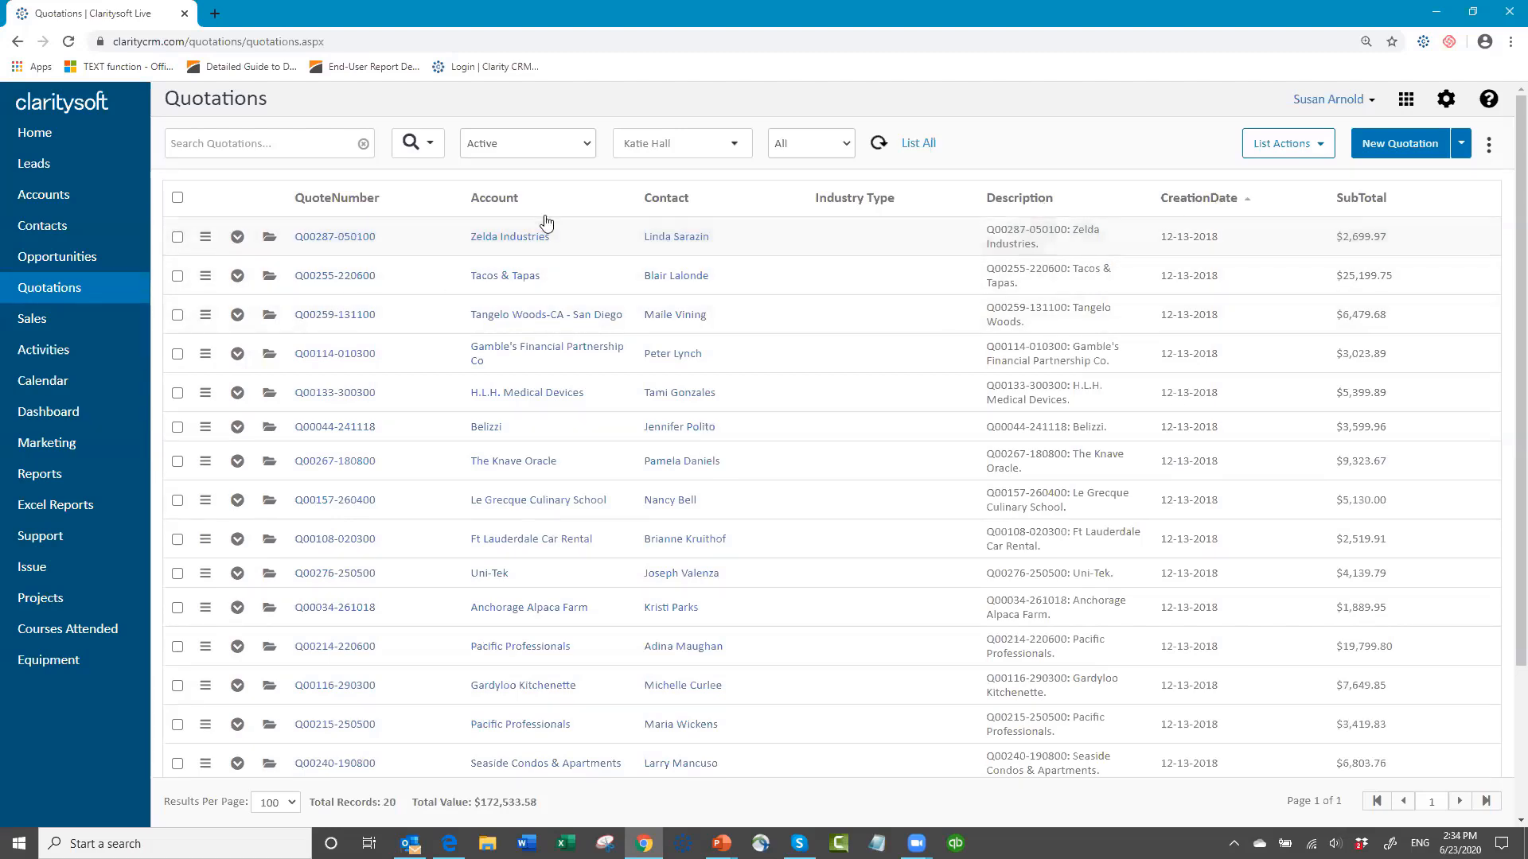
Step: Set up an advanced quotations search with a CreationDate time filter of this 1 Day, and cancel out of it
{"action": "left_click", "coordinate": [430, 147]}
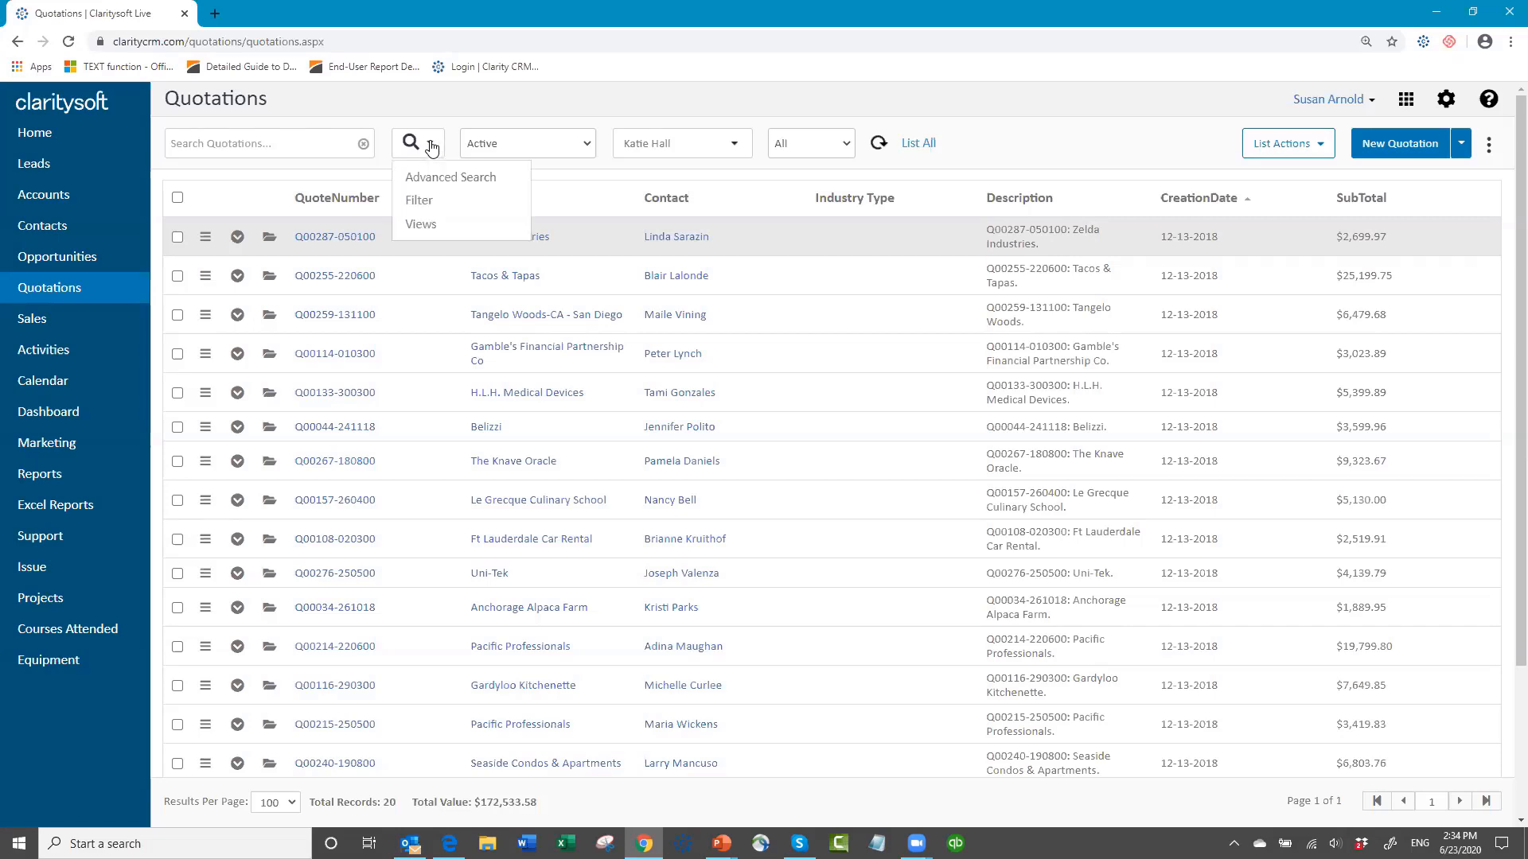
{"action": "left_click", "coordinate": [444, 179]}
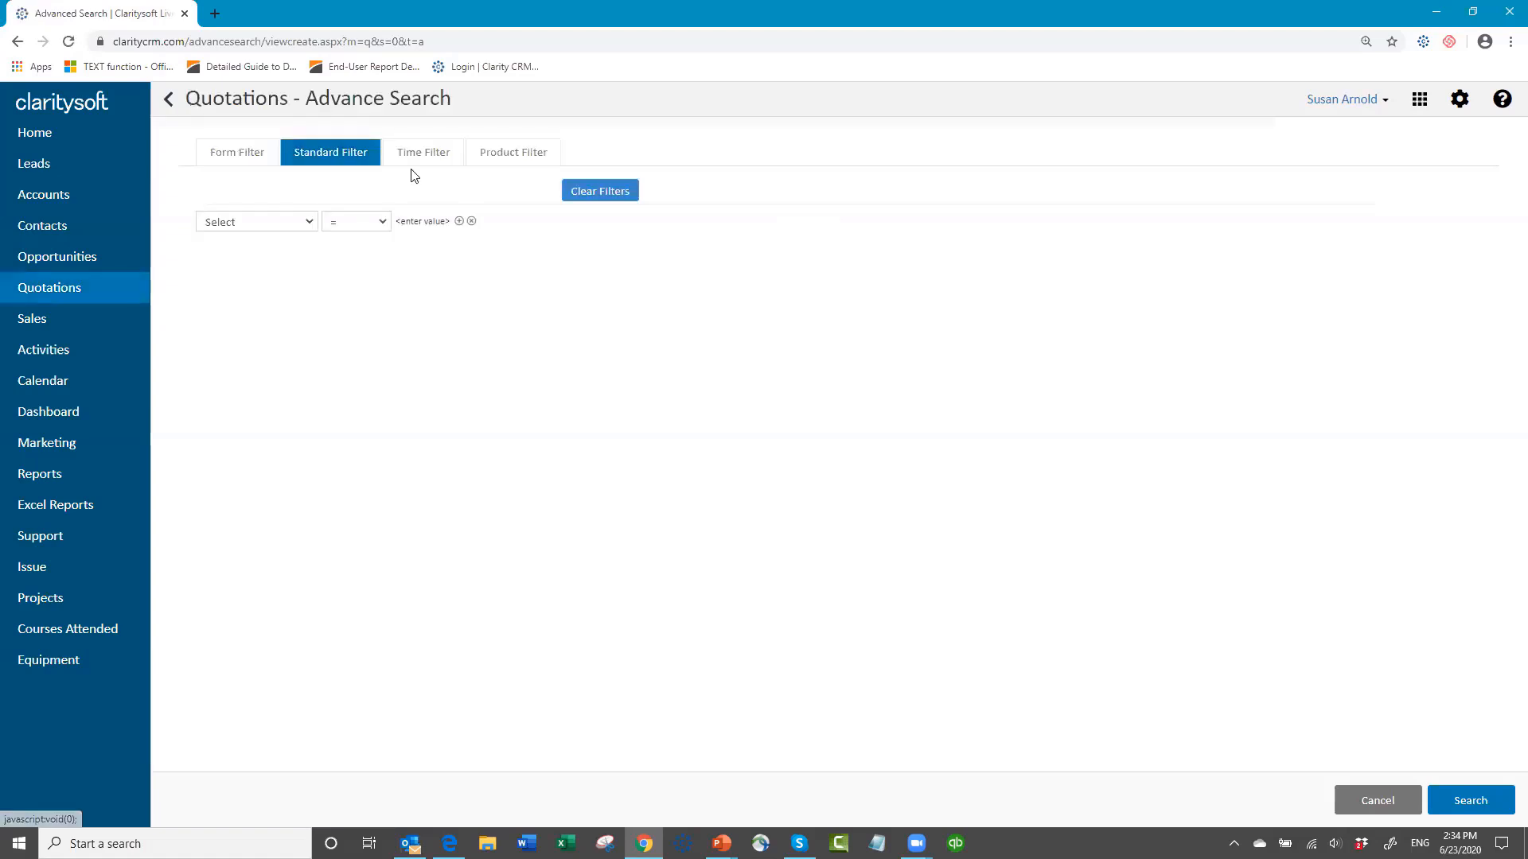
{"action": "left_click", "coordinate": [423, 157]}
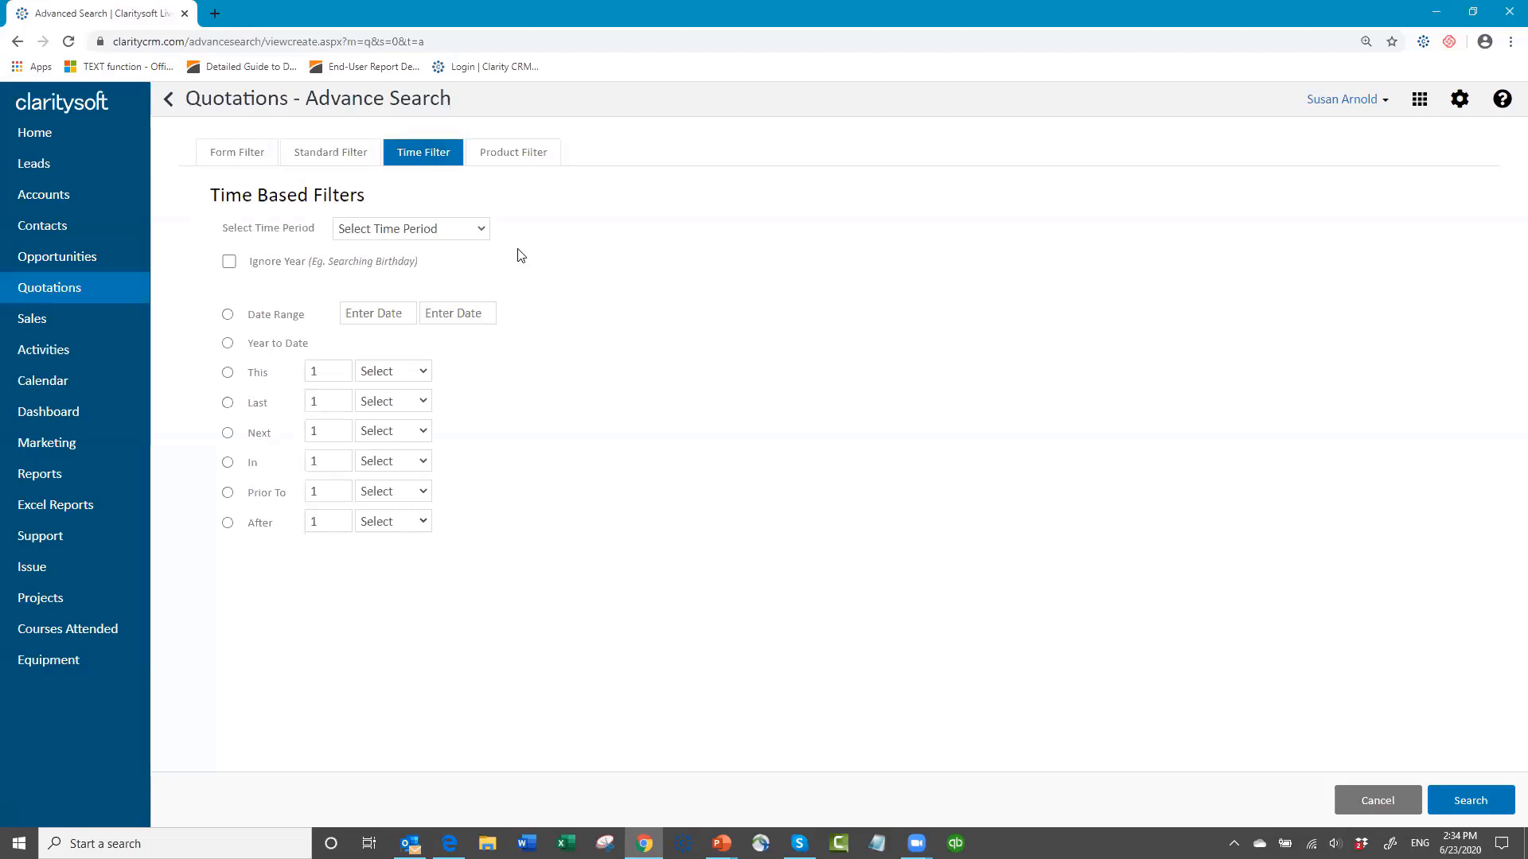
{"action": "left_click", "coordinate": [483, 230]}
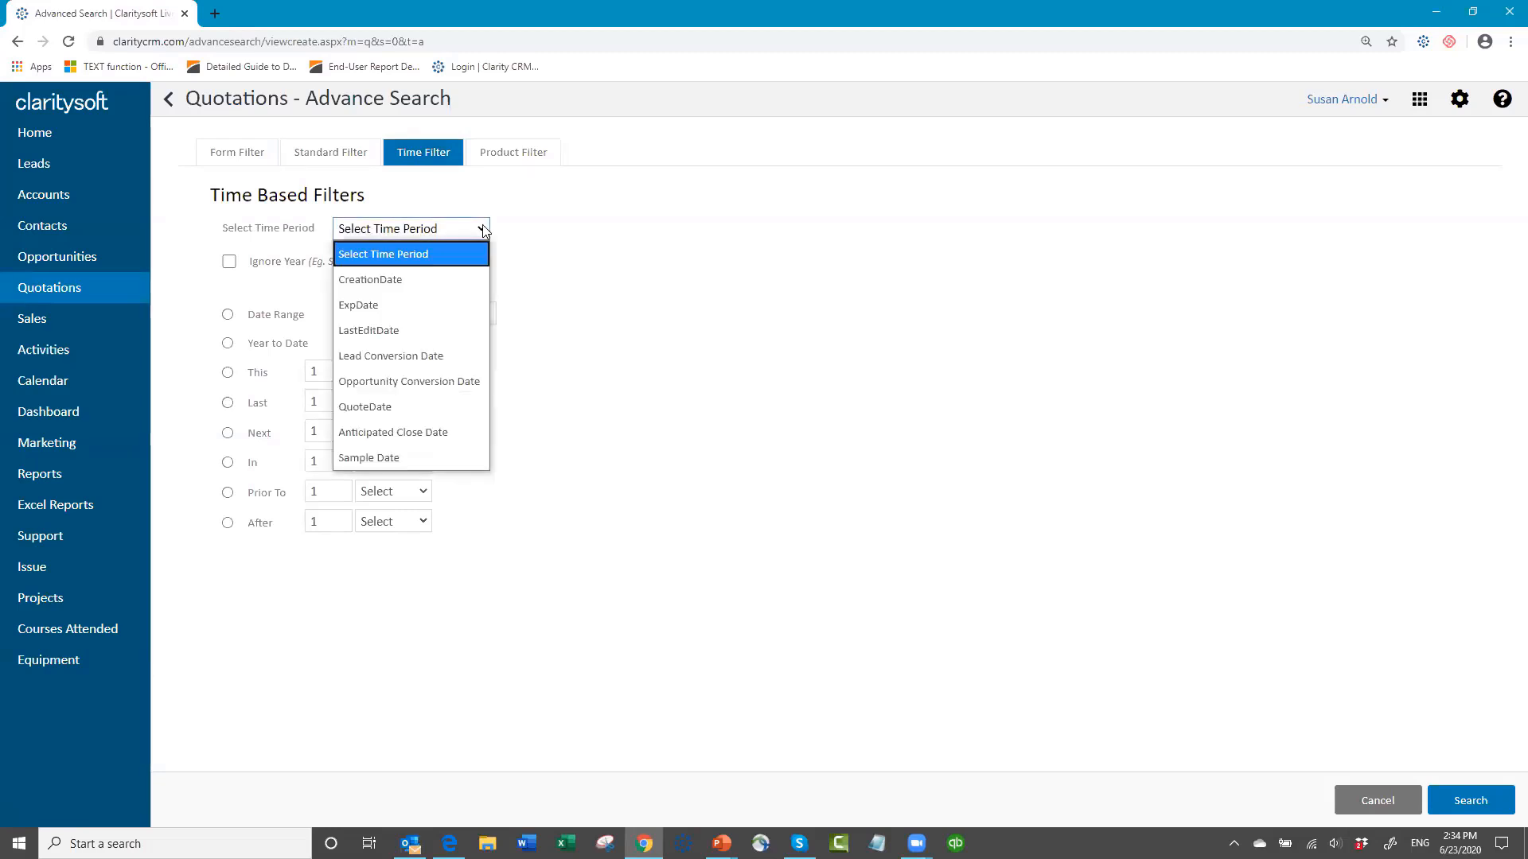
{"action": "left_click", "coordinate": [403, 281]}
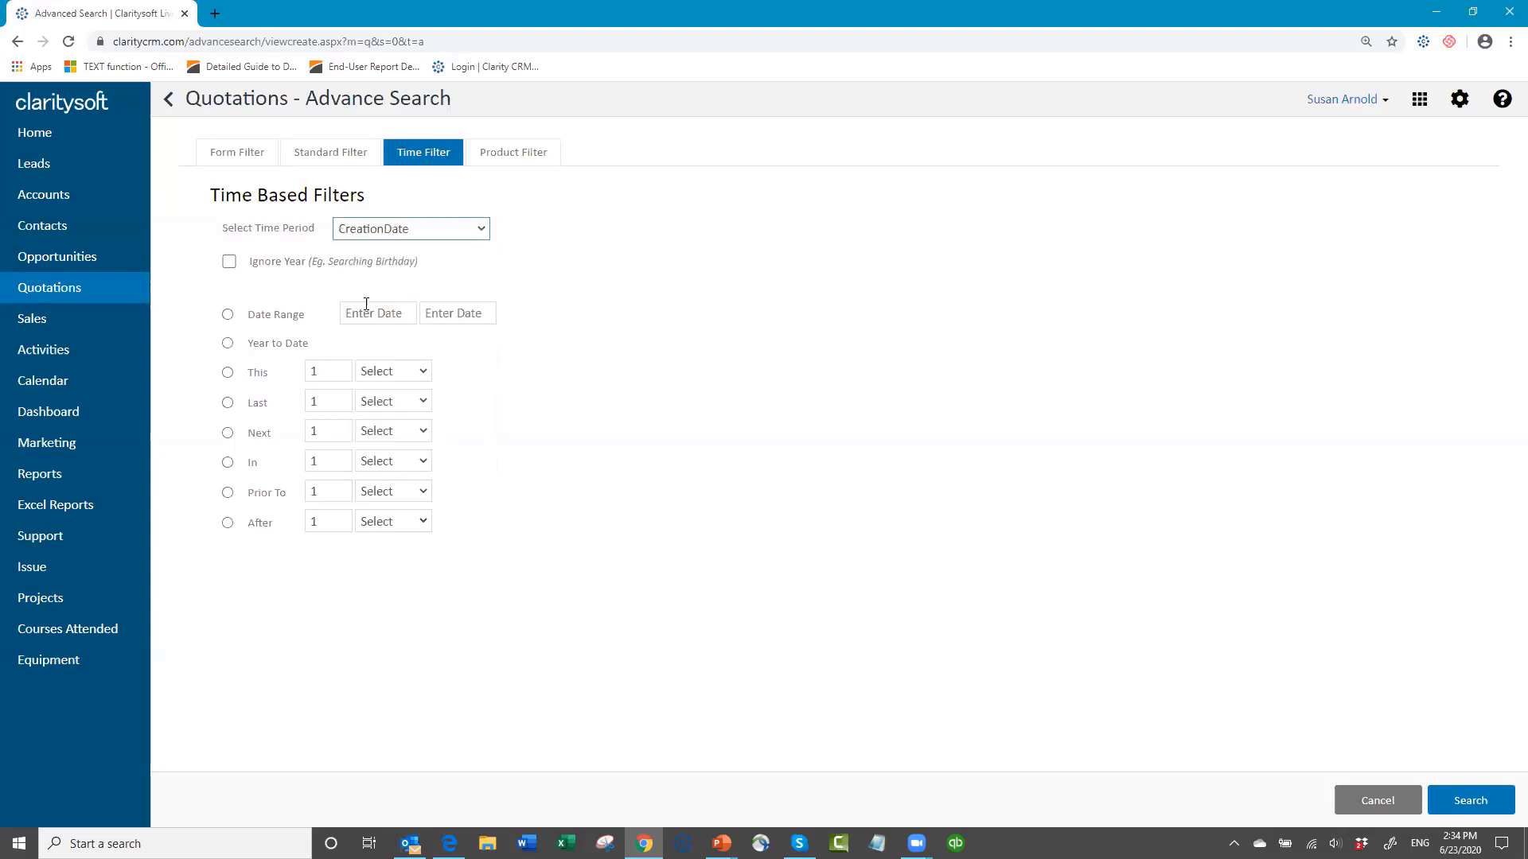
{"action": "left_click", "coordinate": [228, 372]}
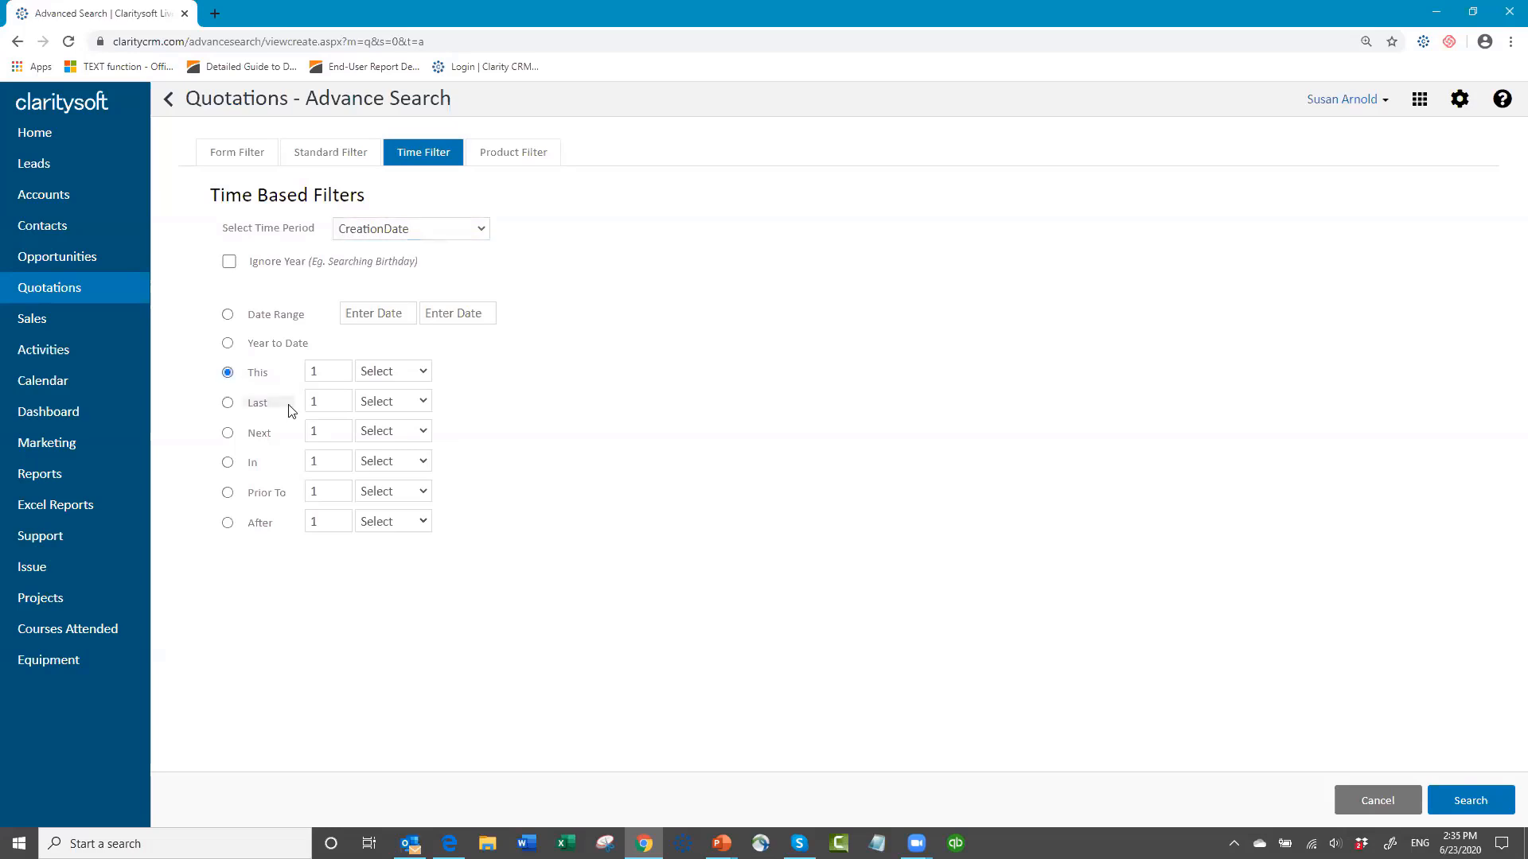
{"action": "left_click", "coordinate": [422, 373]}
{"action": "key", "text": "Return"}
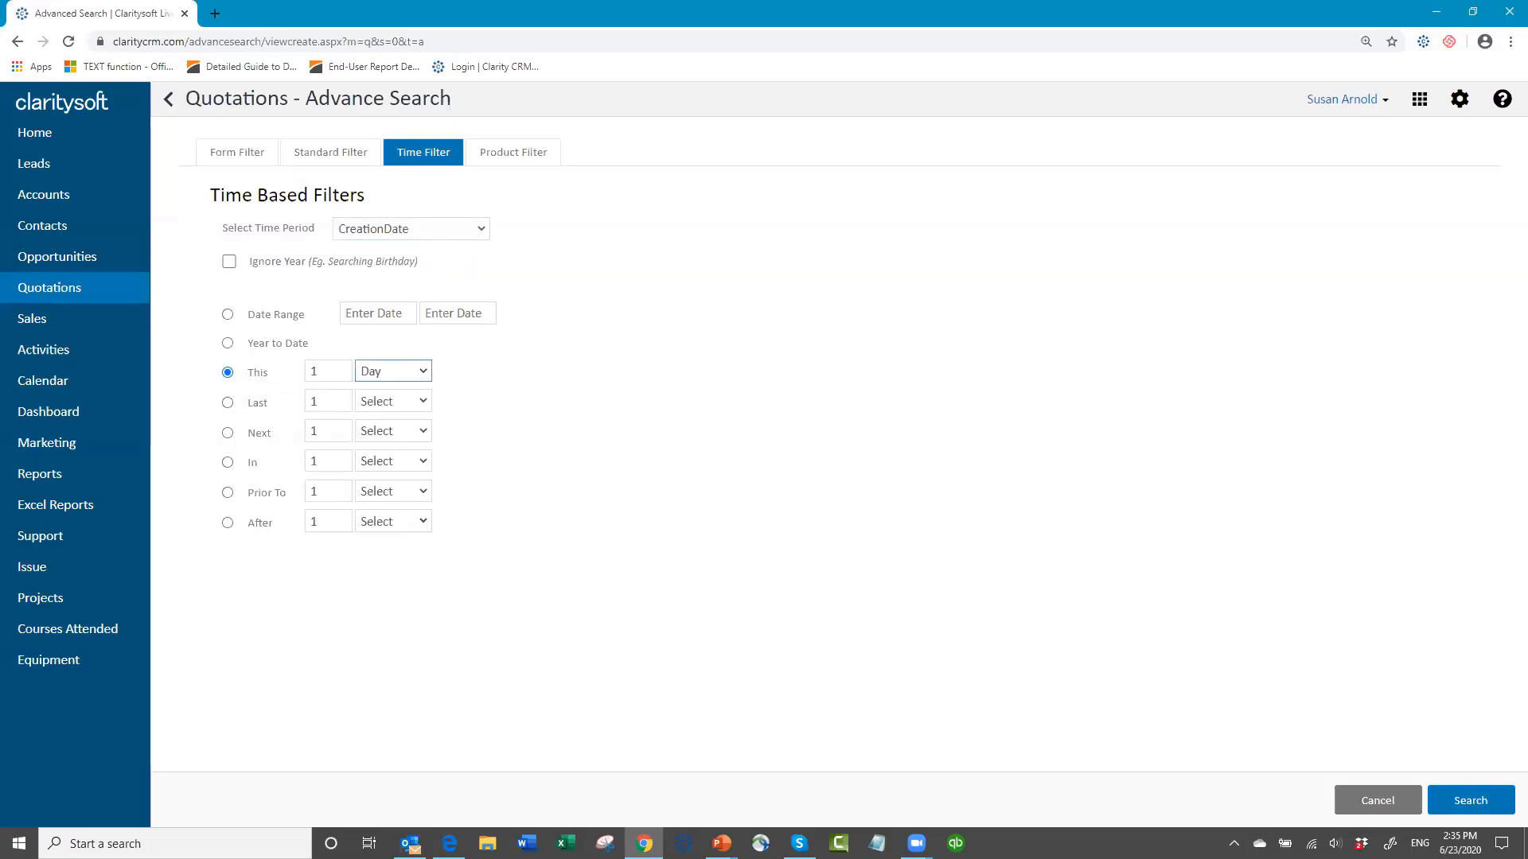
{"action": "left_click", "coordinate": [1471, 805]}
{"action": "left_click", "coordinate": [1389, 805]}
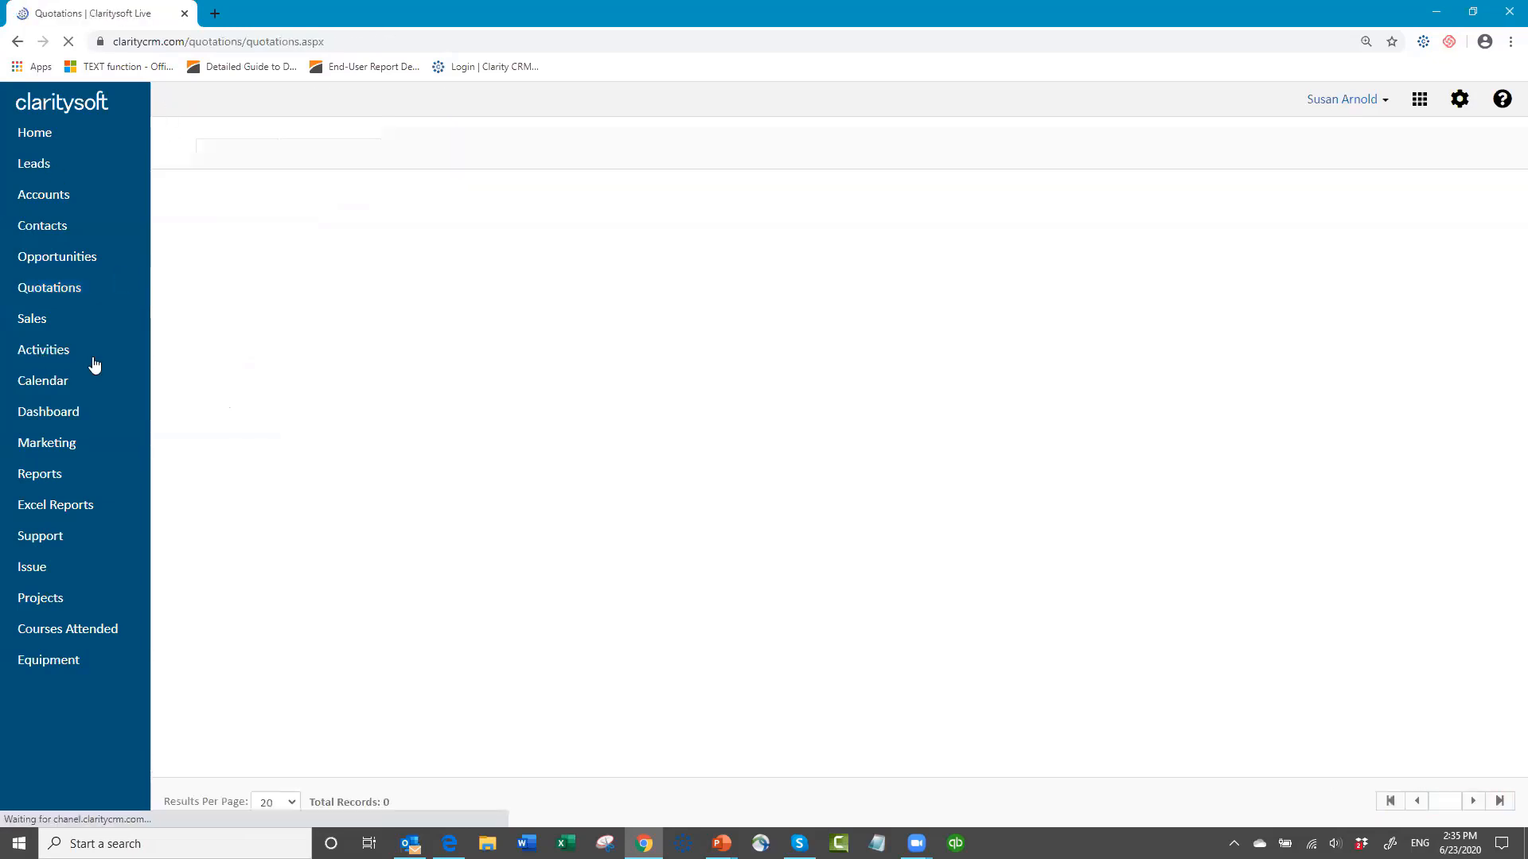
Step: Open the Activities list and sort today's activities by start date with the newest first
{"action": "left_click", "coordinate": [52, 356]}
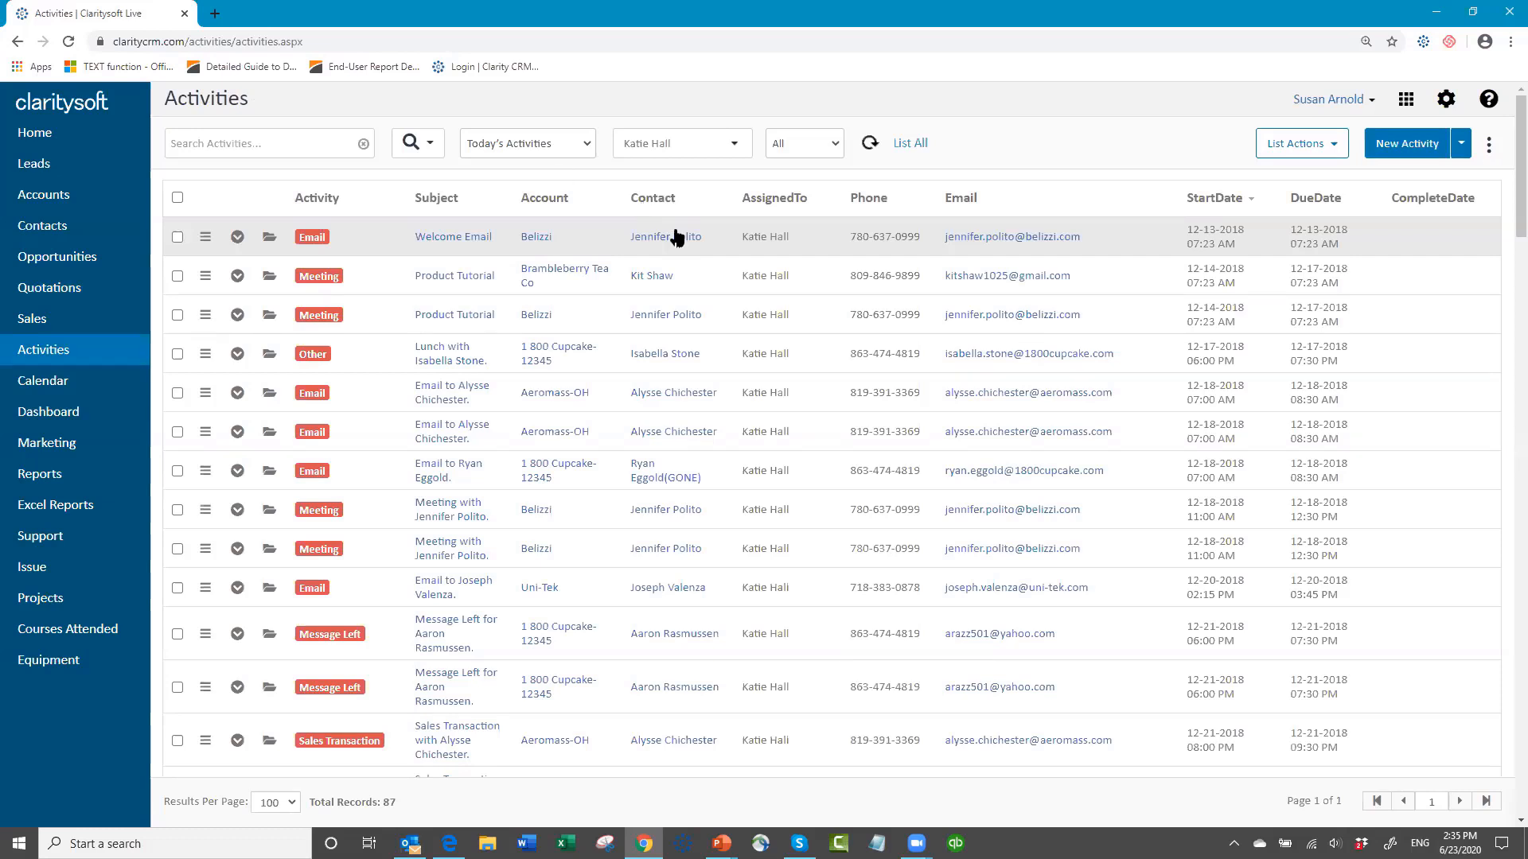
{"action": "left_click", "coordinate": [1254, 206]}
{"action": "left_click", "coordinate": [1250, 204]}
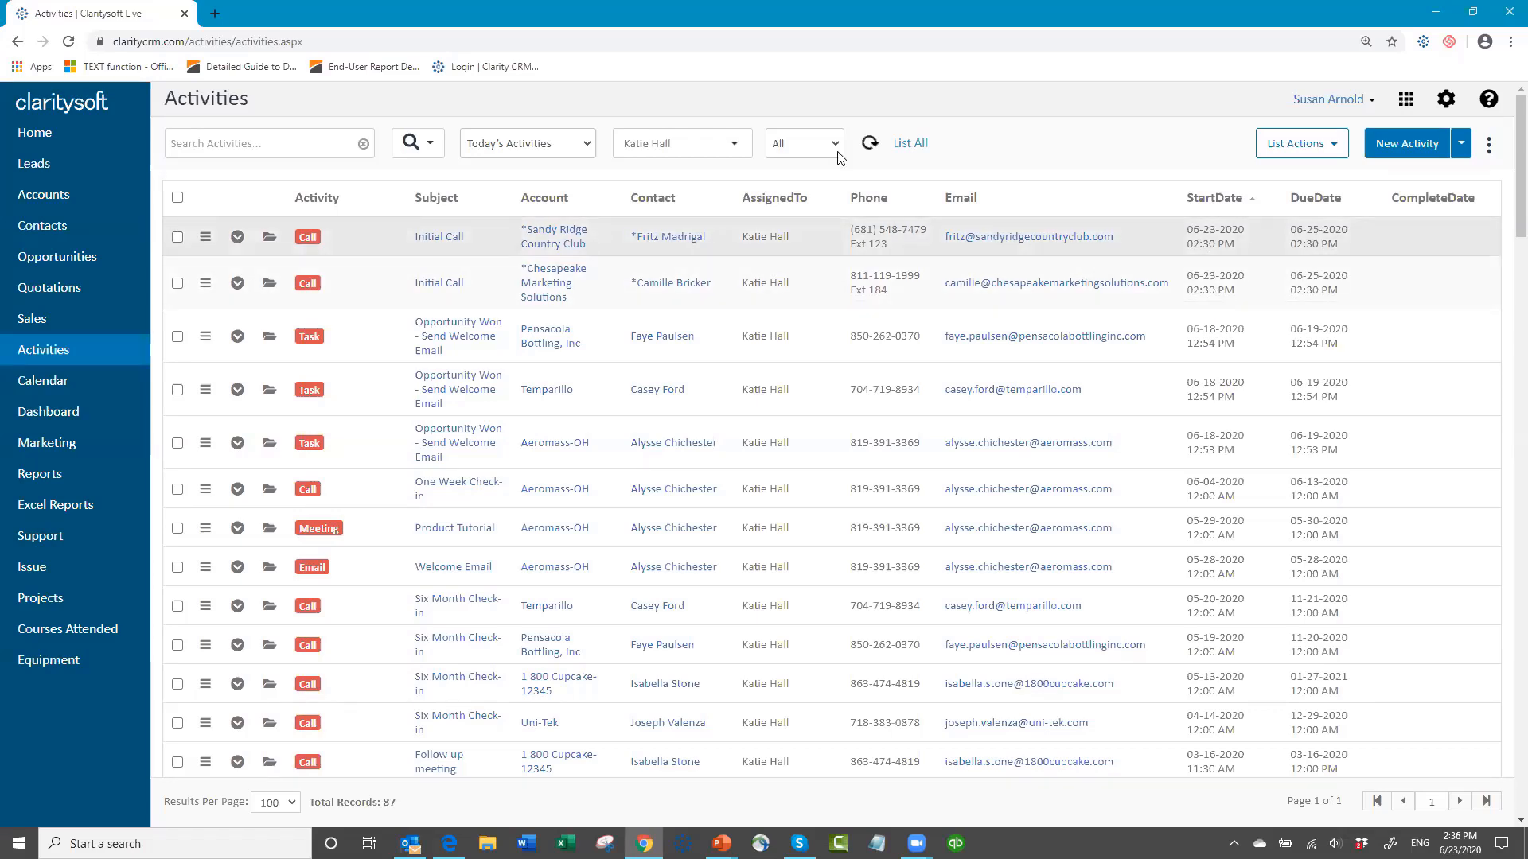
Step: Switch the activities view to Future Activities and sort them by start date with the earliest first
{"action": "left_click", "coordinate": [585, 145]}
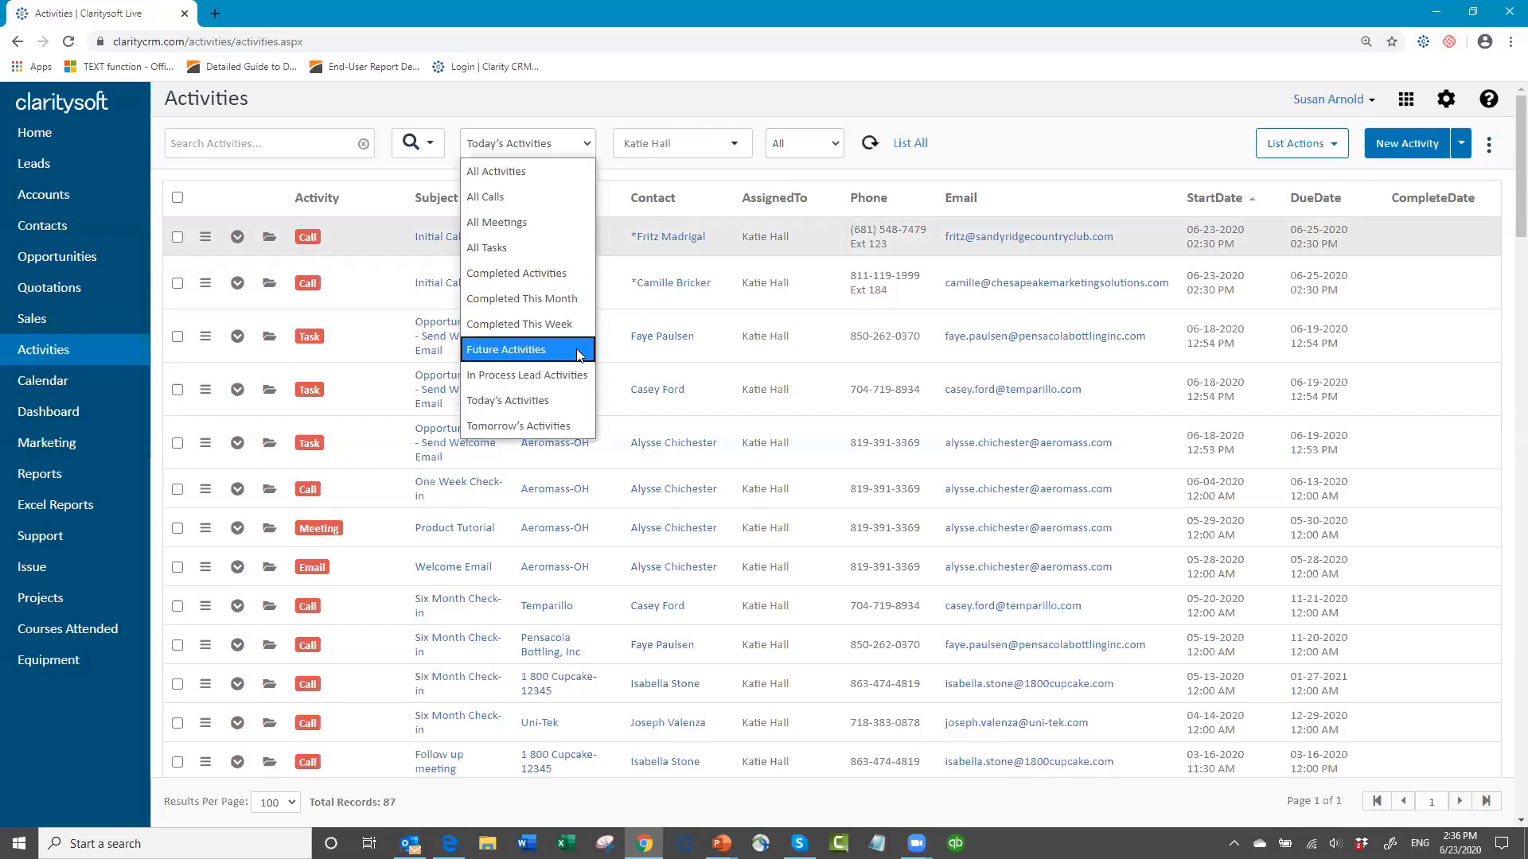
{"action": "left_click", "coordinate": [523, 350]}
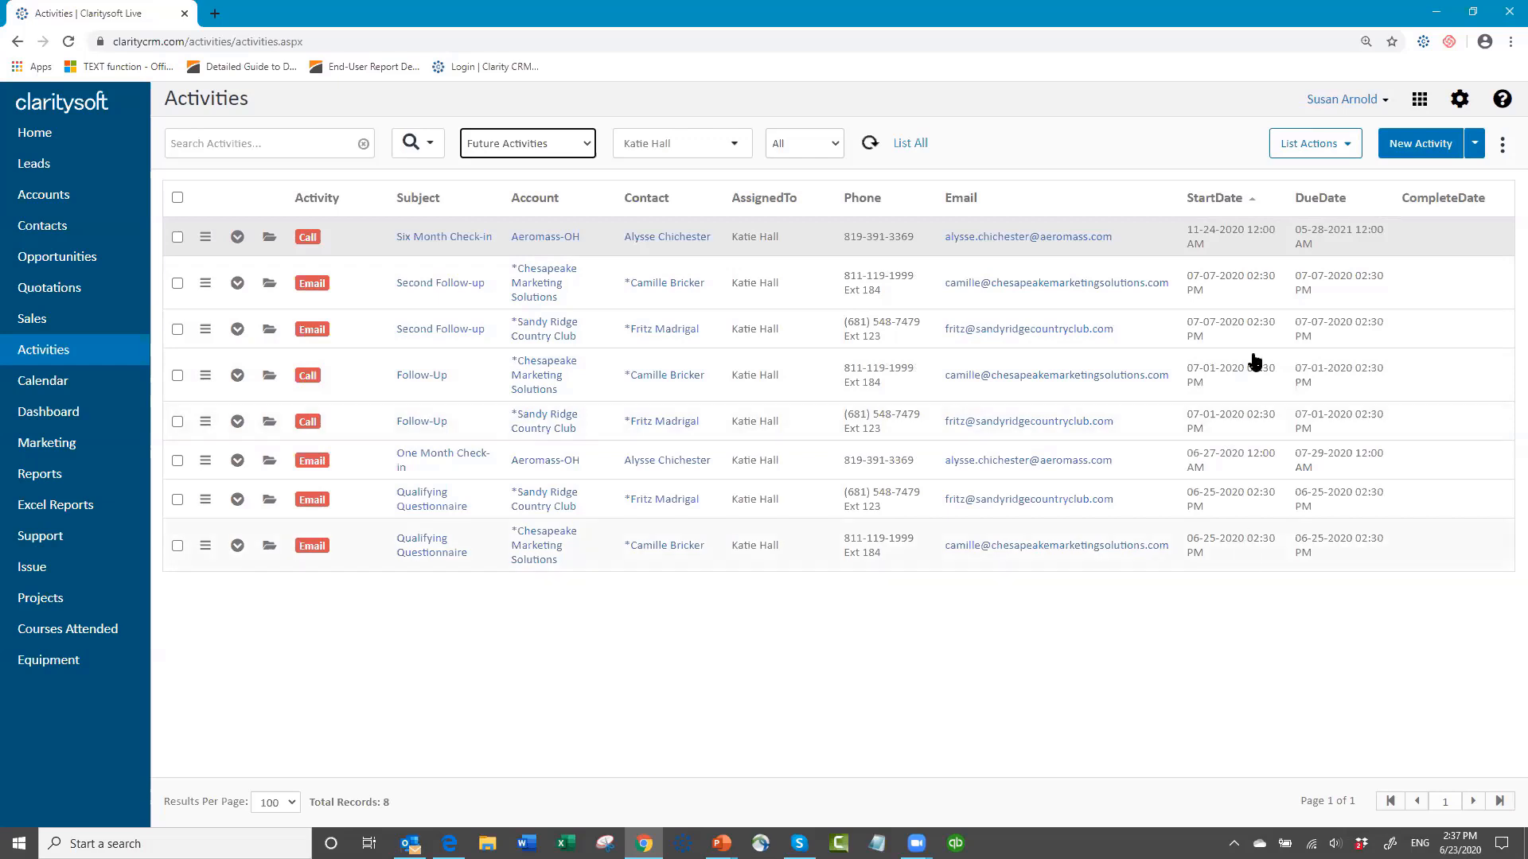
{"action": "left_click", "coordinate": [1252, 204]}
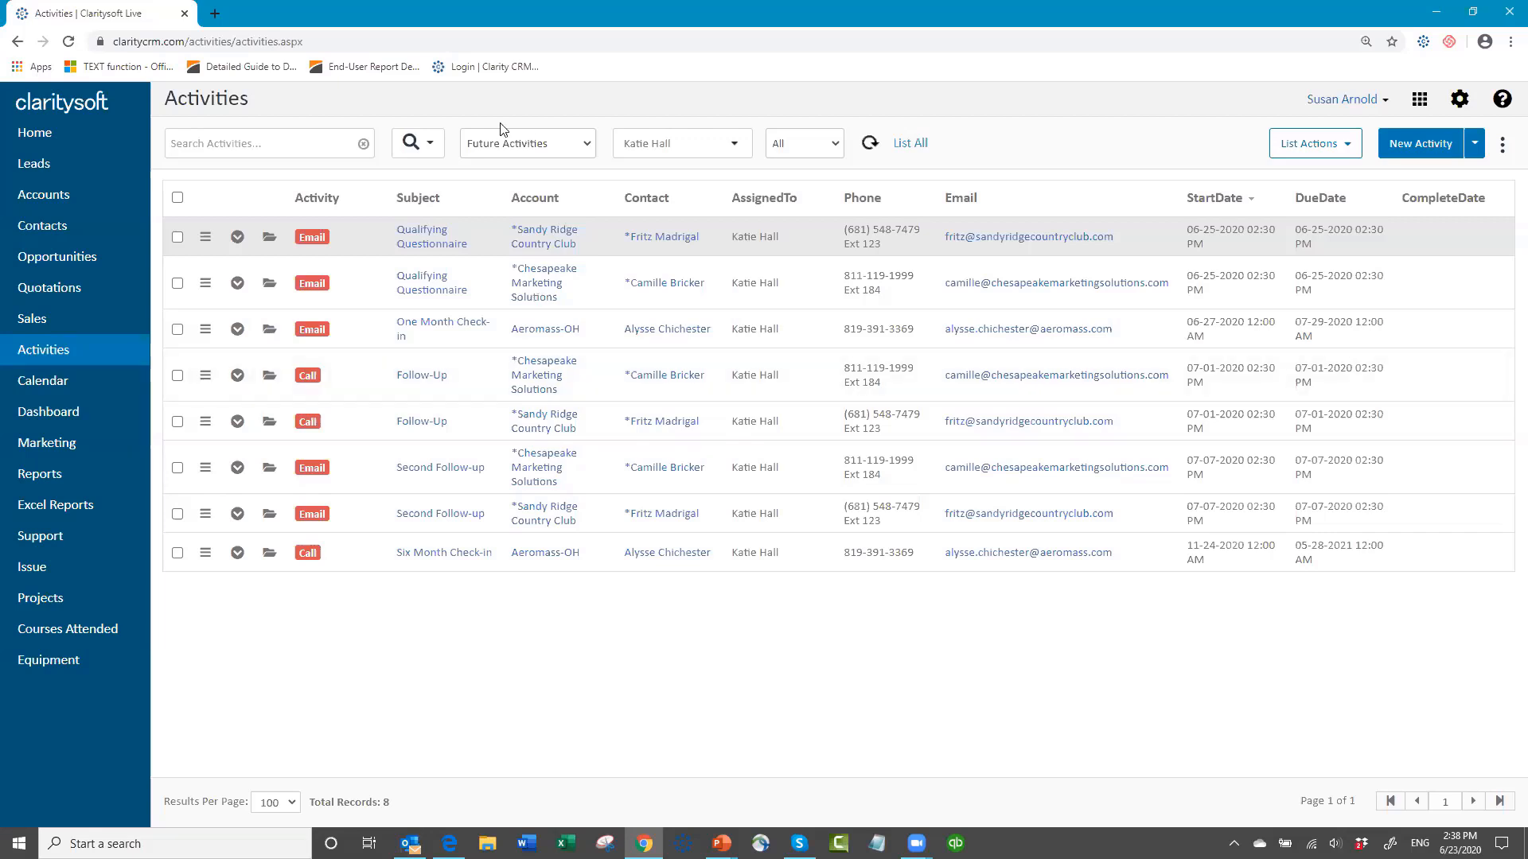
{"action": "left_click", "coordinate": [589, 146]}
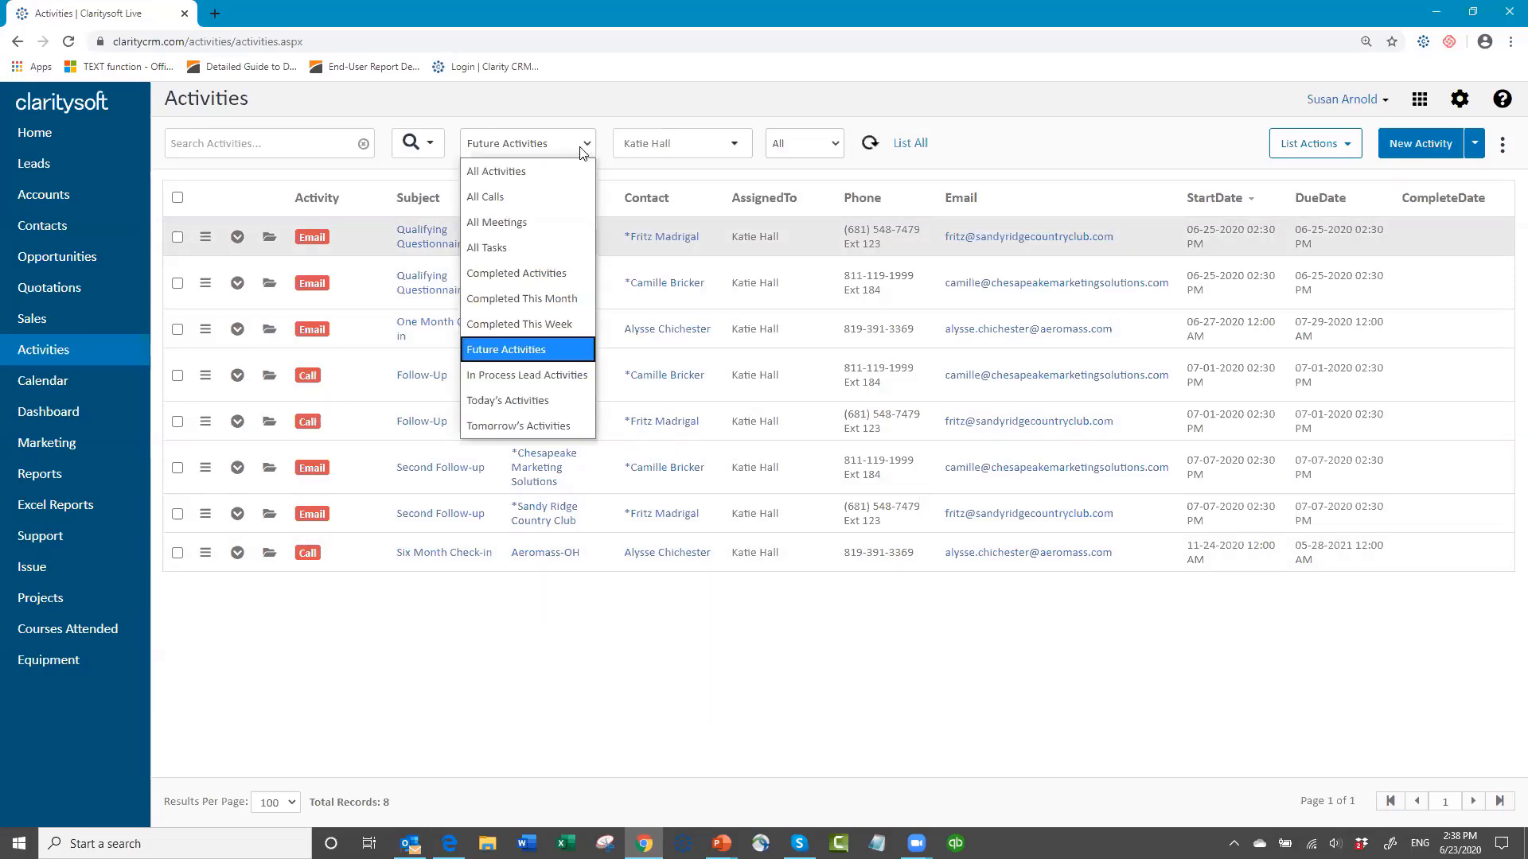
{"action": "left_click", "coordinate": [561, 148]}
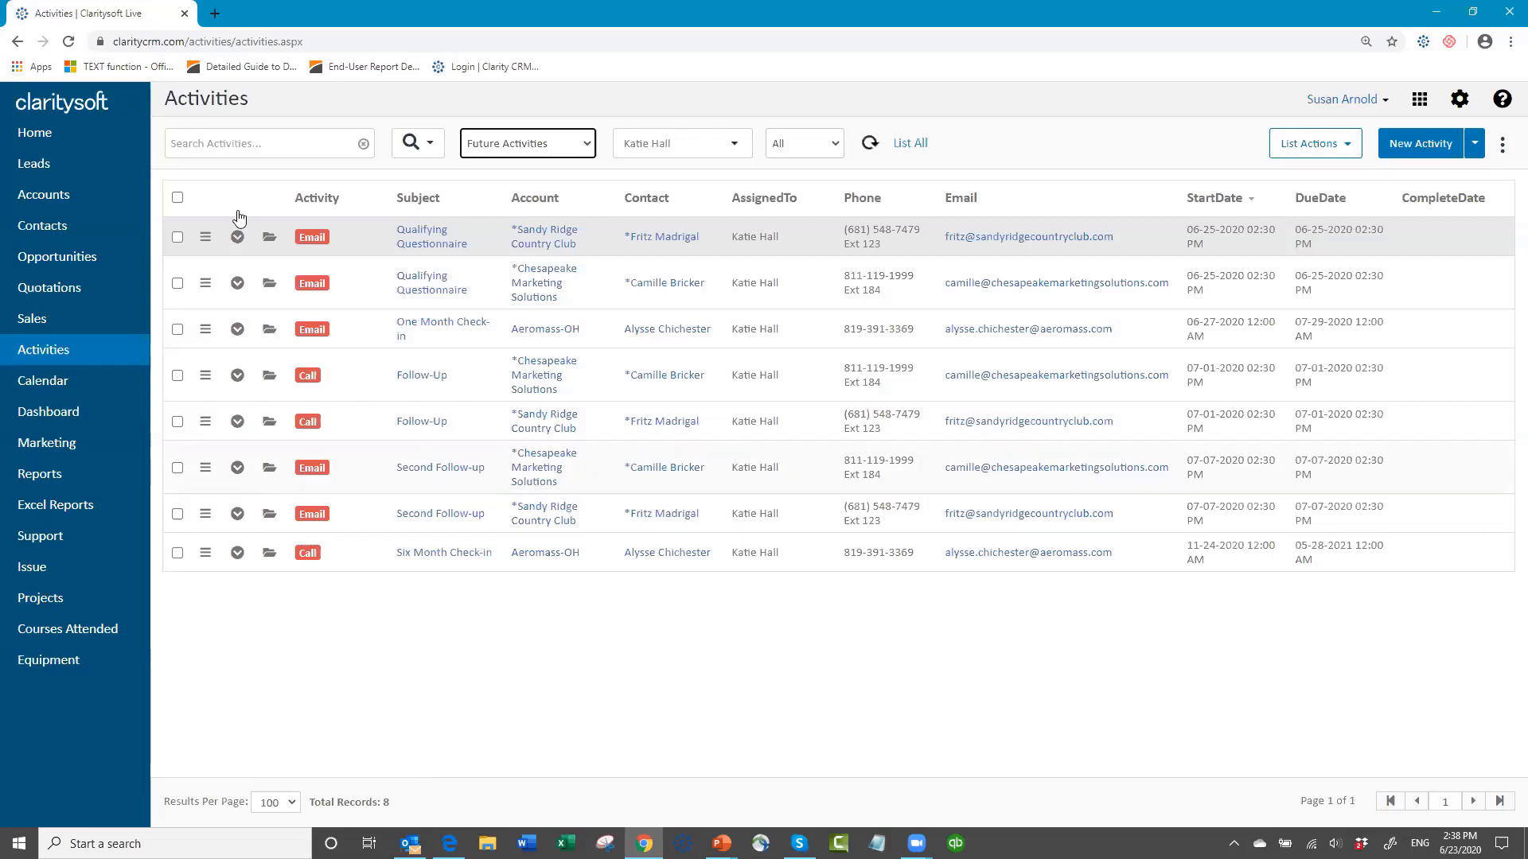
Step: Open the Contacts list and filter it to only the user who owns the 1 800 Cupcake-12345 contacts
{"action": "left_click", "coordinate": [71, 230]}
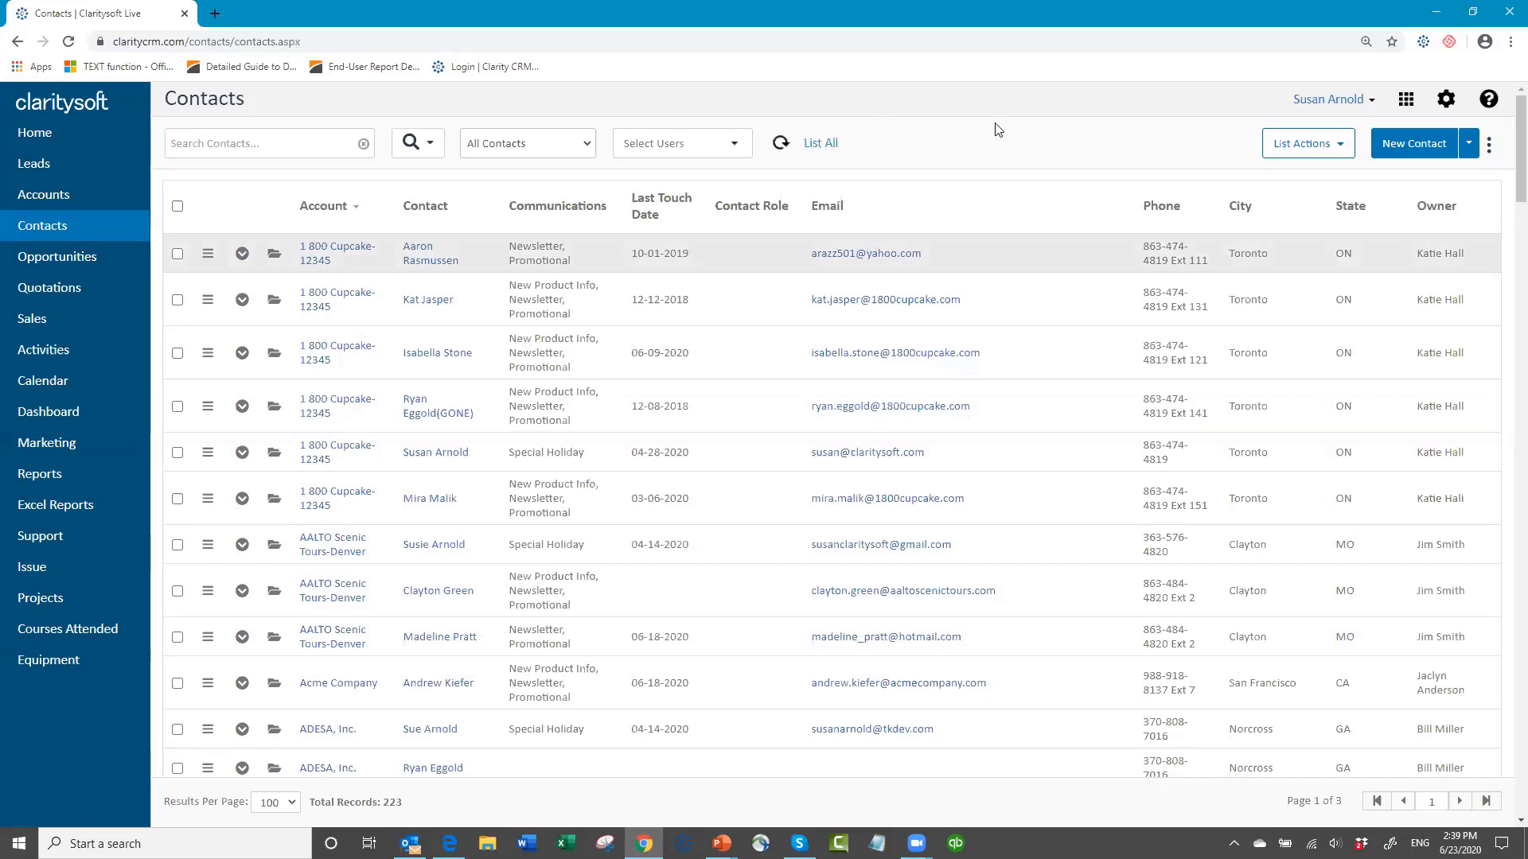
{"action": "left_click", "coordinate": [736, 144]}
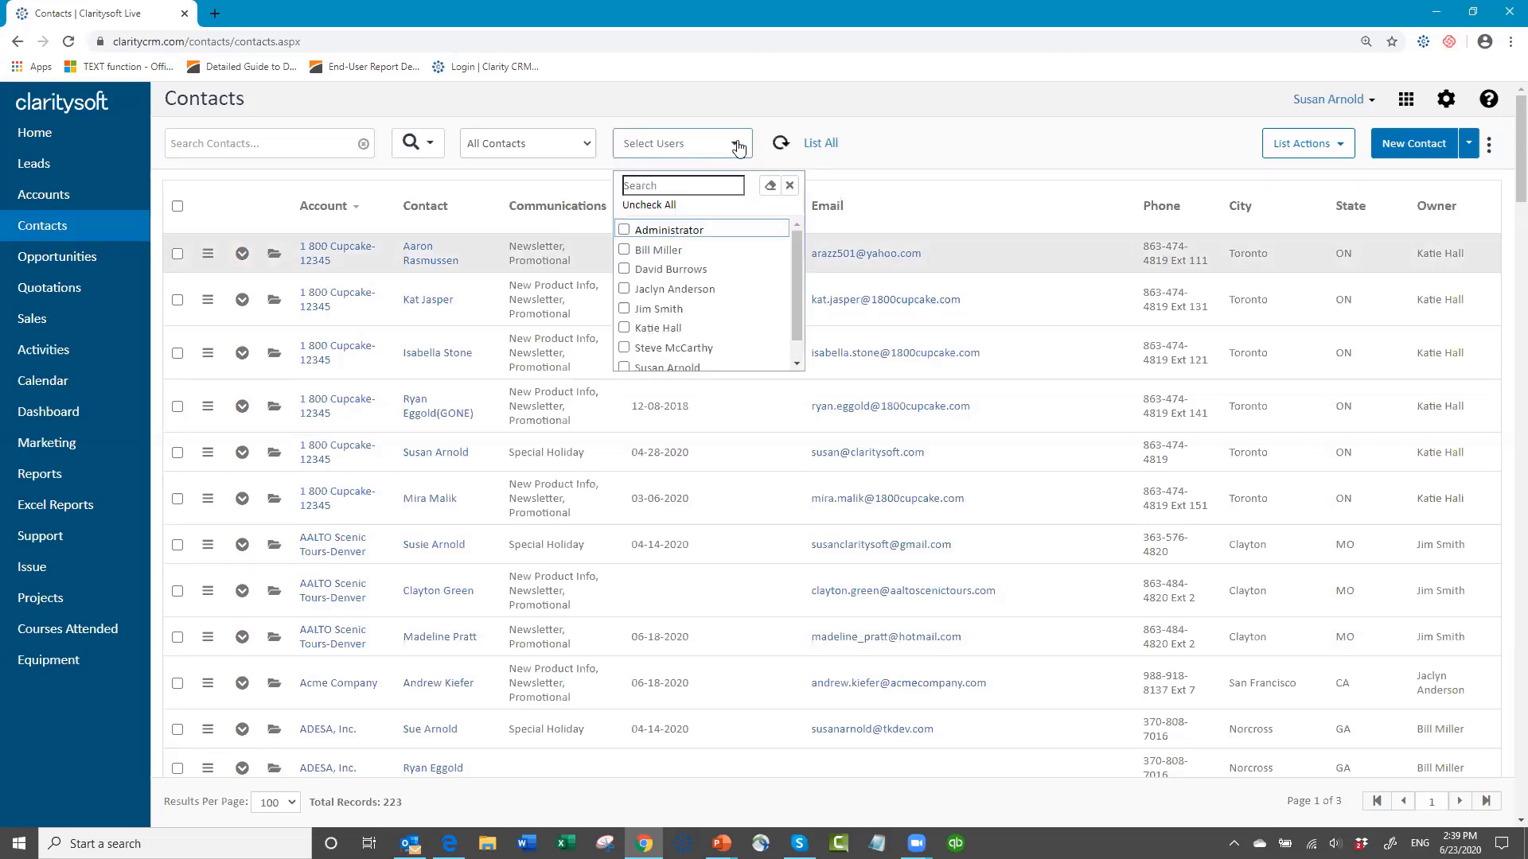
{"action": "left_click", "coordinate": [632, 331]}
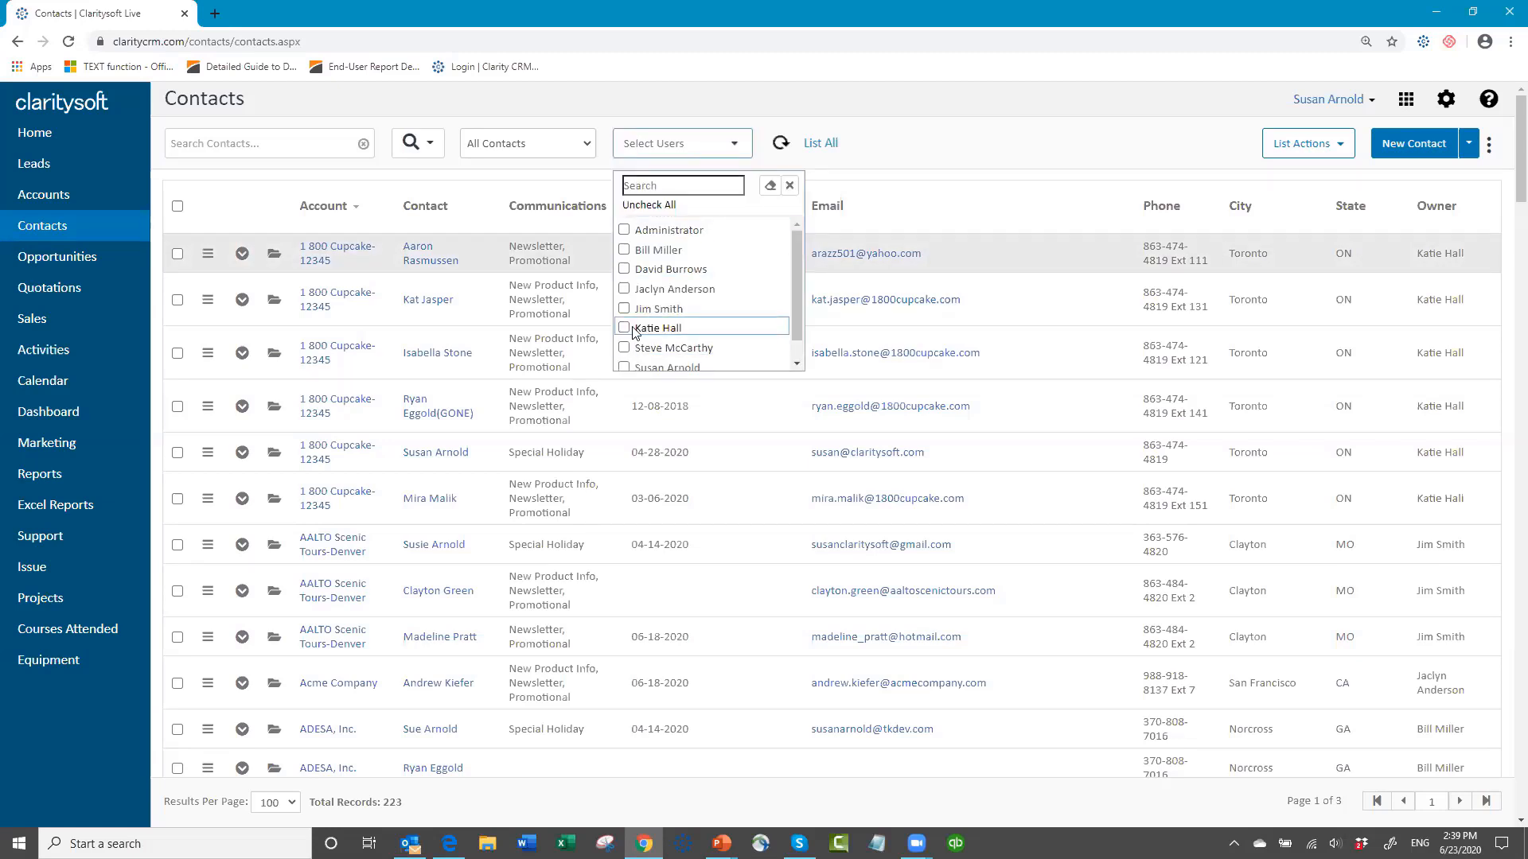
{"action": "left_click", "coordinate": [964, 152]}
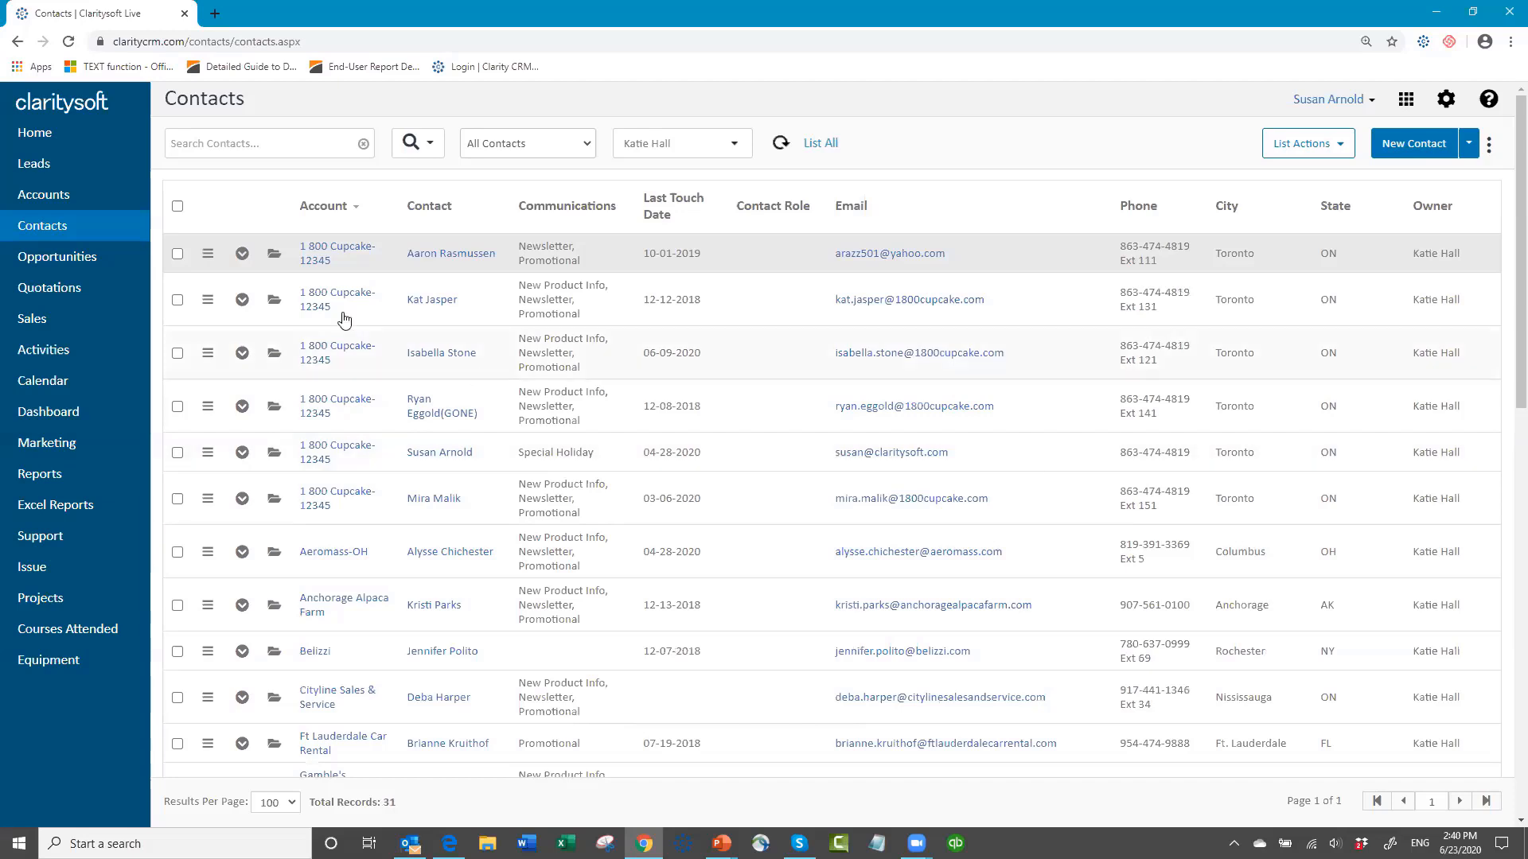
Step: Select all the filtered contacts except the second, third, fourth and sixth contacts of 1 800 Cupcake-12345
{"action": "left_click", "coordinate": [178, 208]}
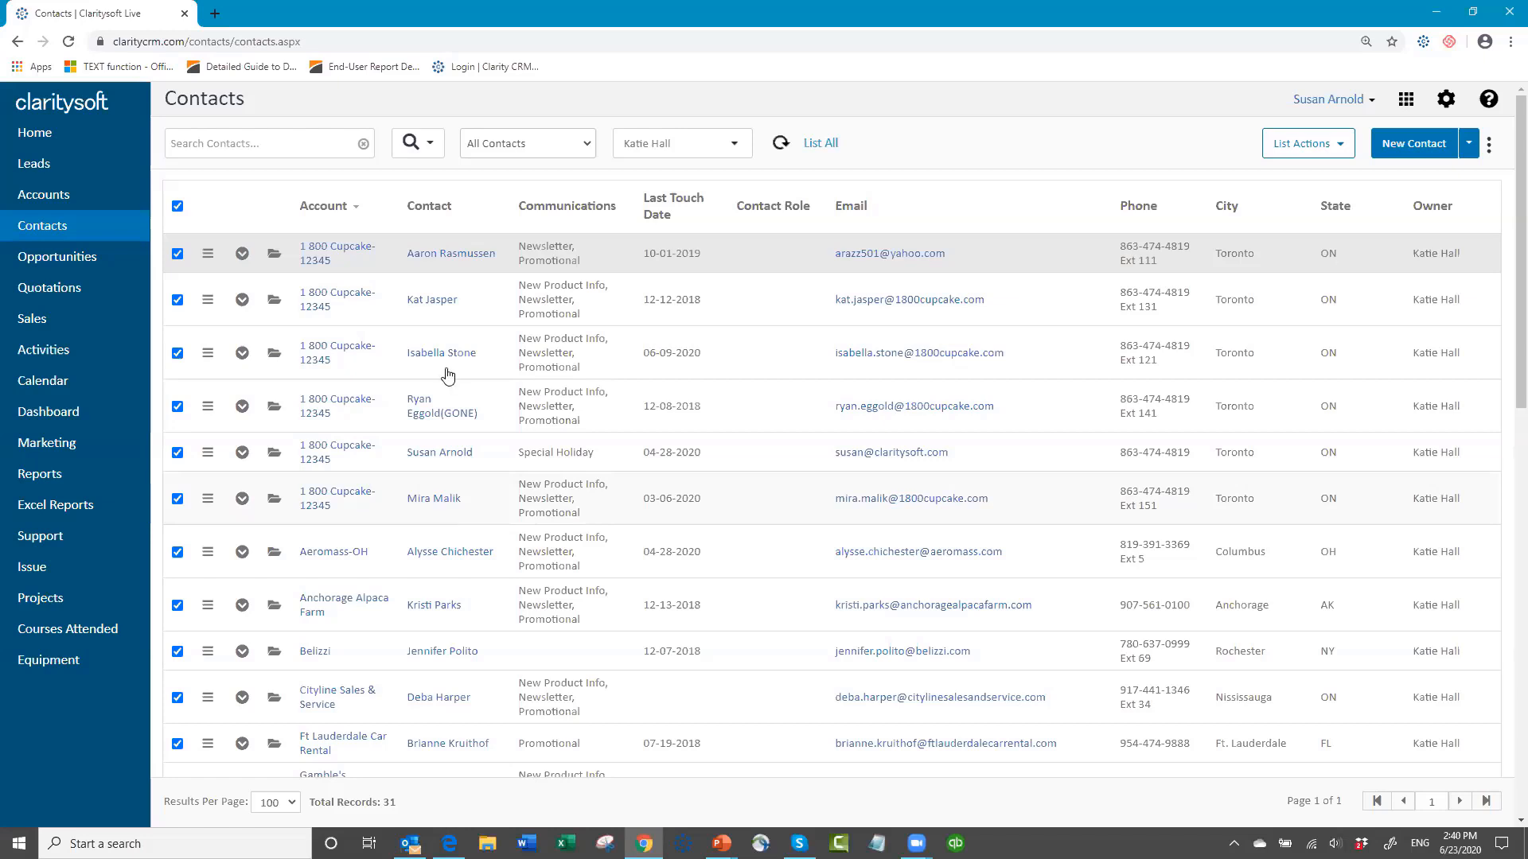
{"action": "left_click", "coordinate": [178, 300]}
{"action": "left_click", "coordinate": [177, 353]}
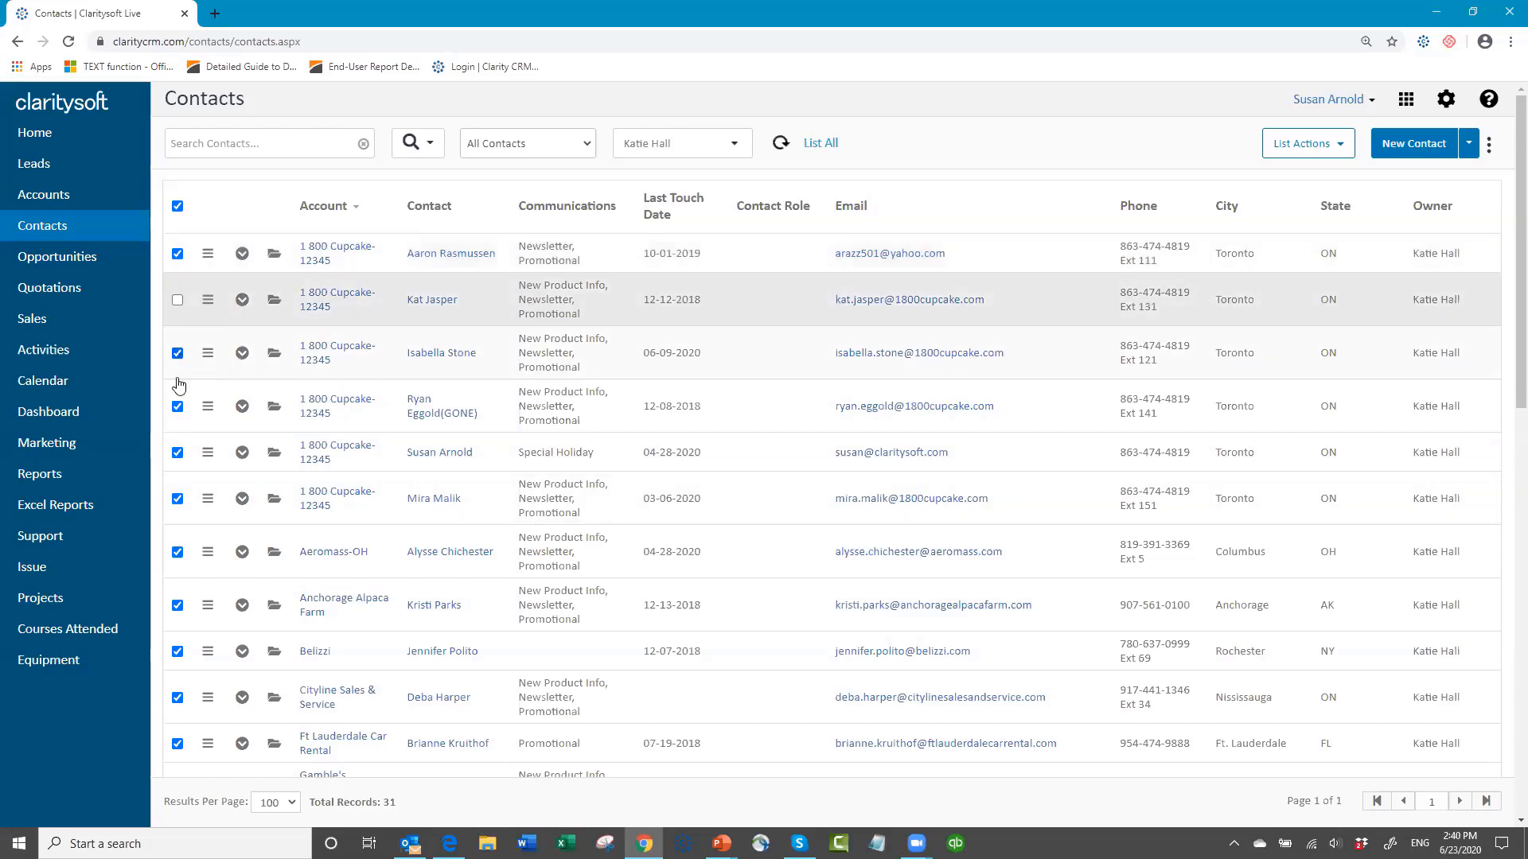
{"action": "left_click", "coordinate": [178, 407]}
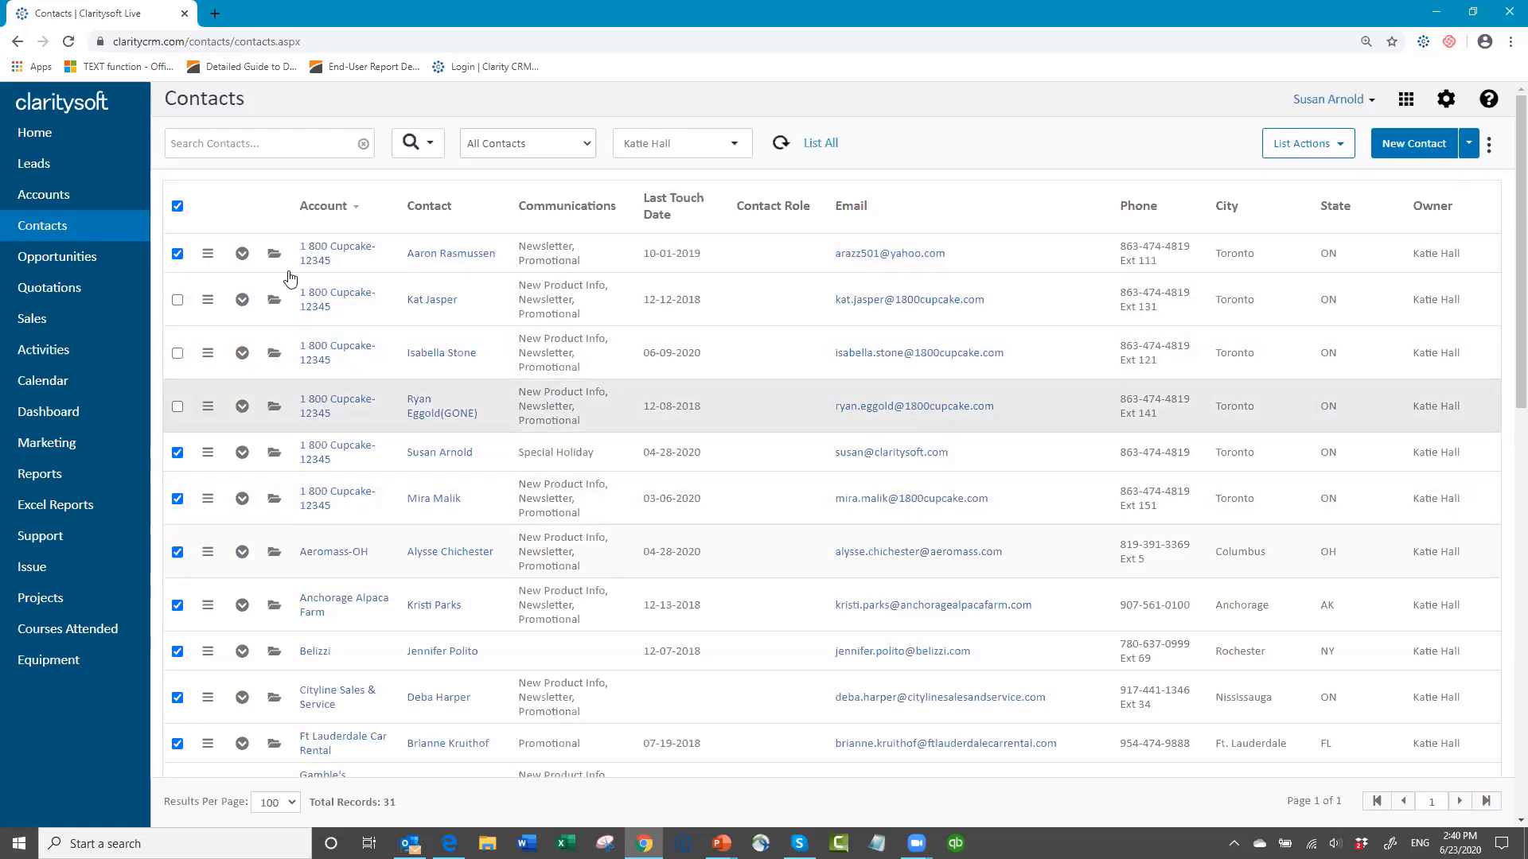
{"action": "scroll", "coordinate": [382, 533], "scroll_direction": "down", "scroll_amount": 1}
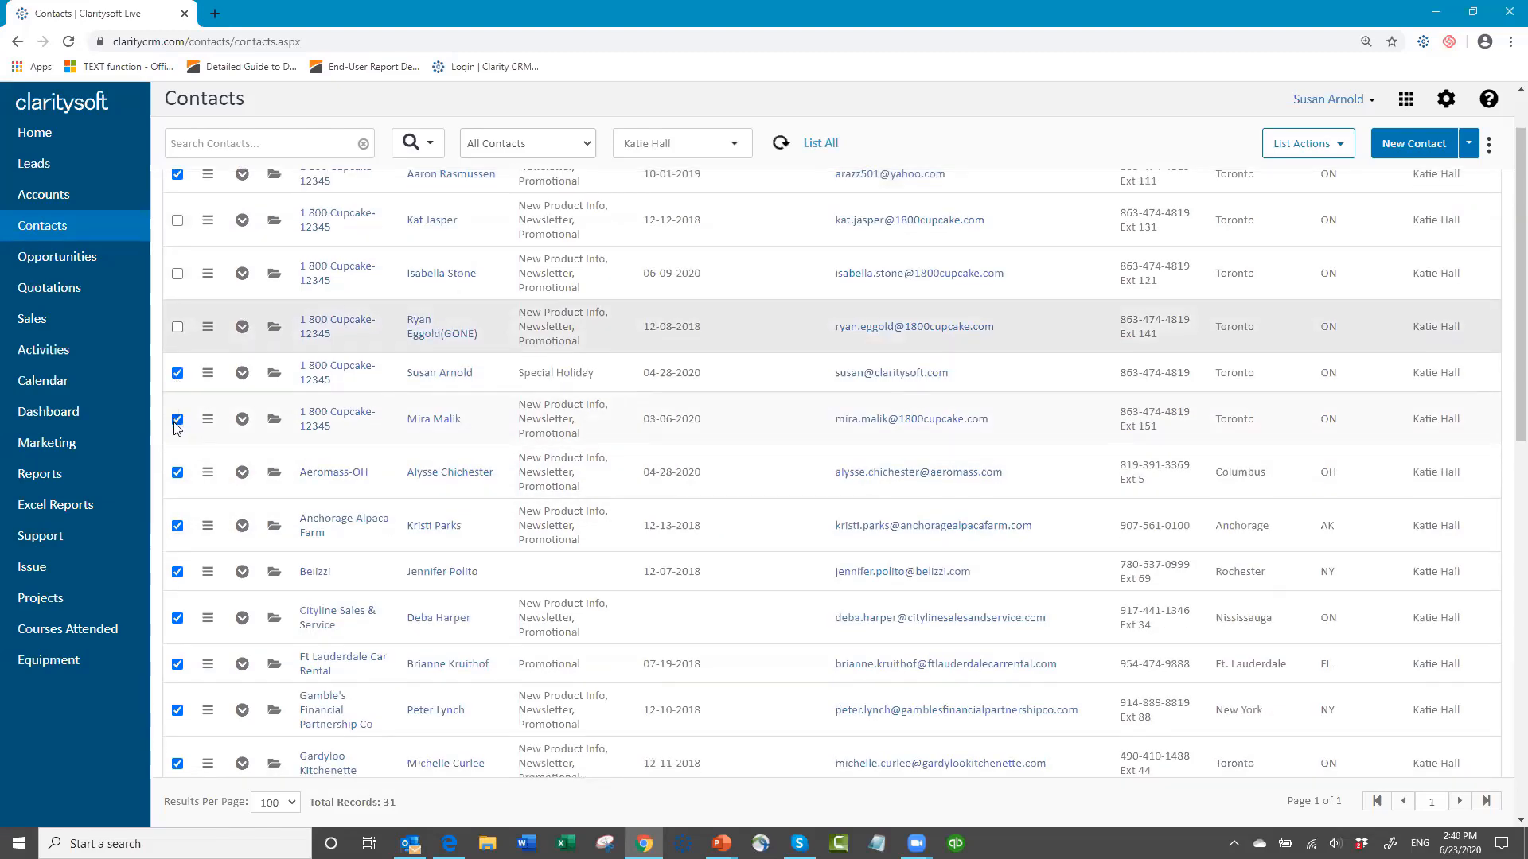
{"action": "left_click", "coordinate": [176, 422]}
{"action": "scroll", "coordinate": [445, 487], "scroll_direction": "down", "scroll_amount": 3}
{"action": "scroll", "coordinate": [445, 487], "scroll_direction": "down", "scroll_amount": 1}
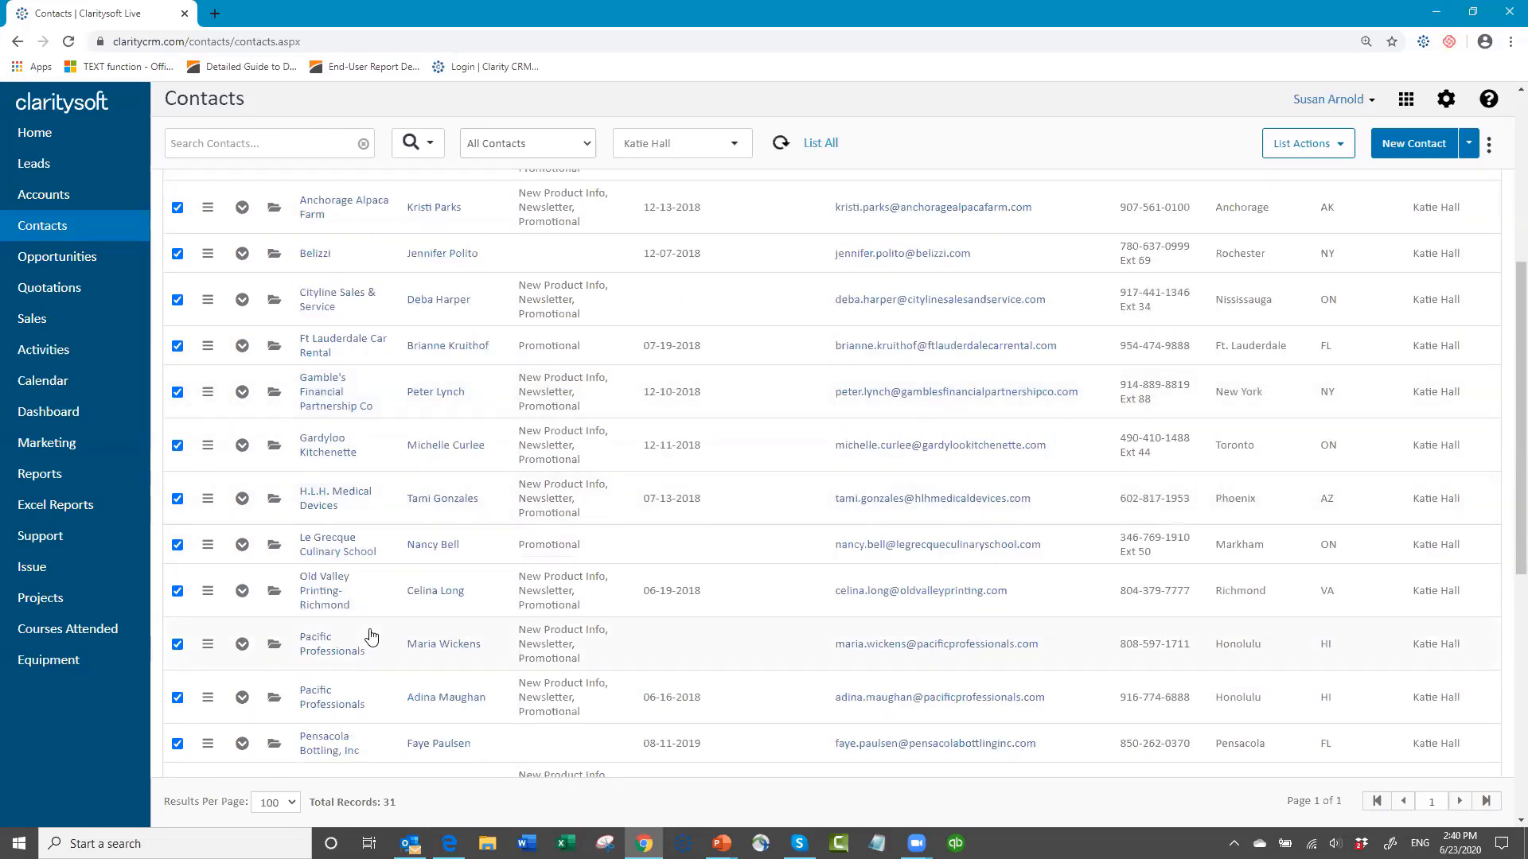
{"action": "scroll", "coordinate": [376, 633], "scroll_direction": "down", "scroll_amount": 7}
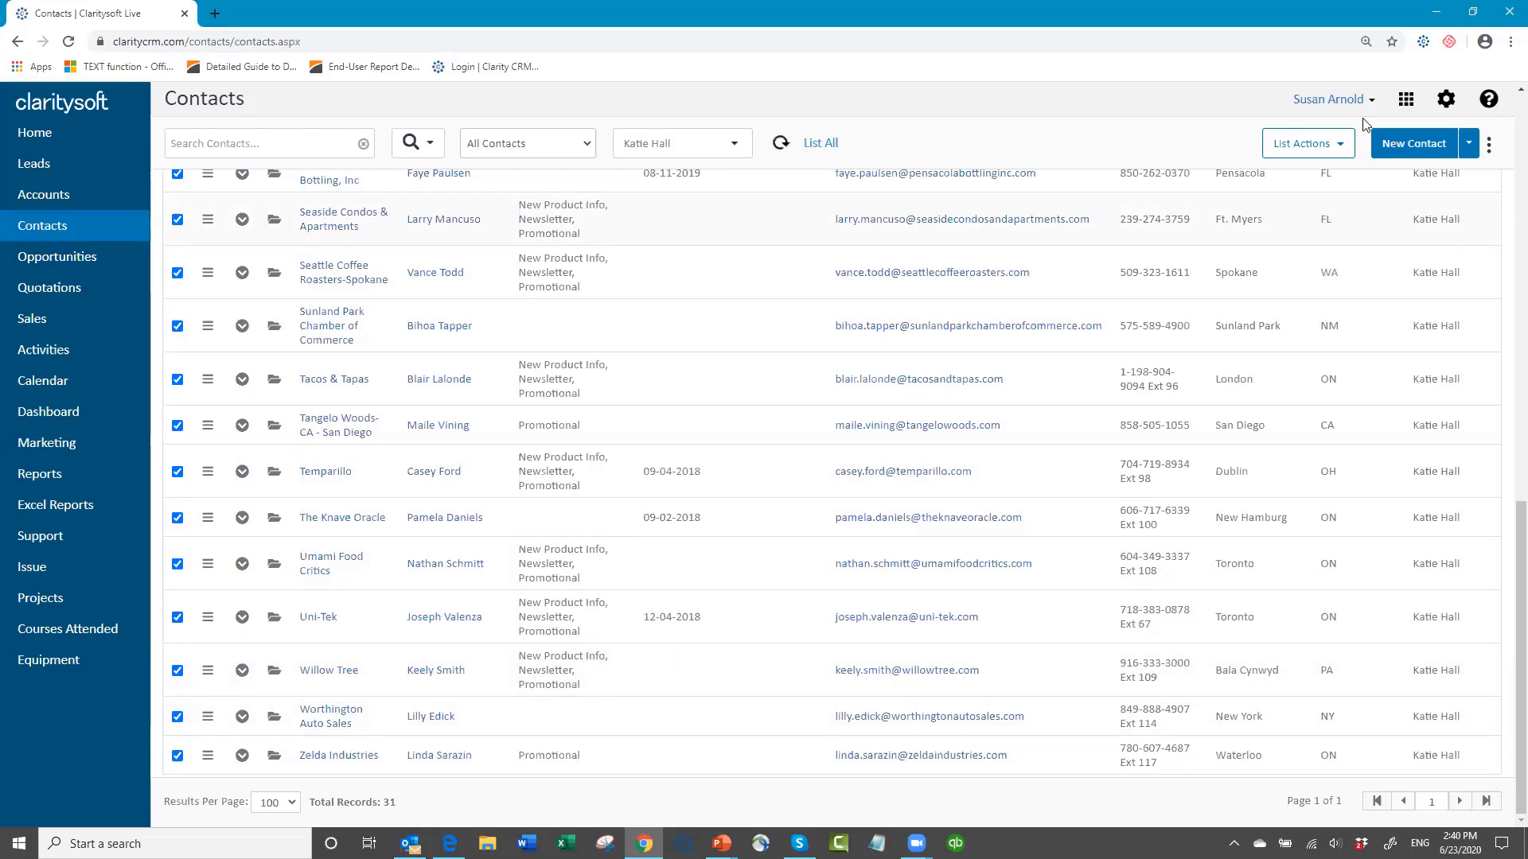
Step: Start a new activity for all selected contact records marked as checked
{"action": "left_click", "coordinate": [1343, 146]}
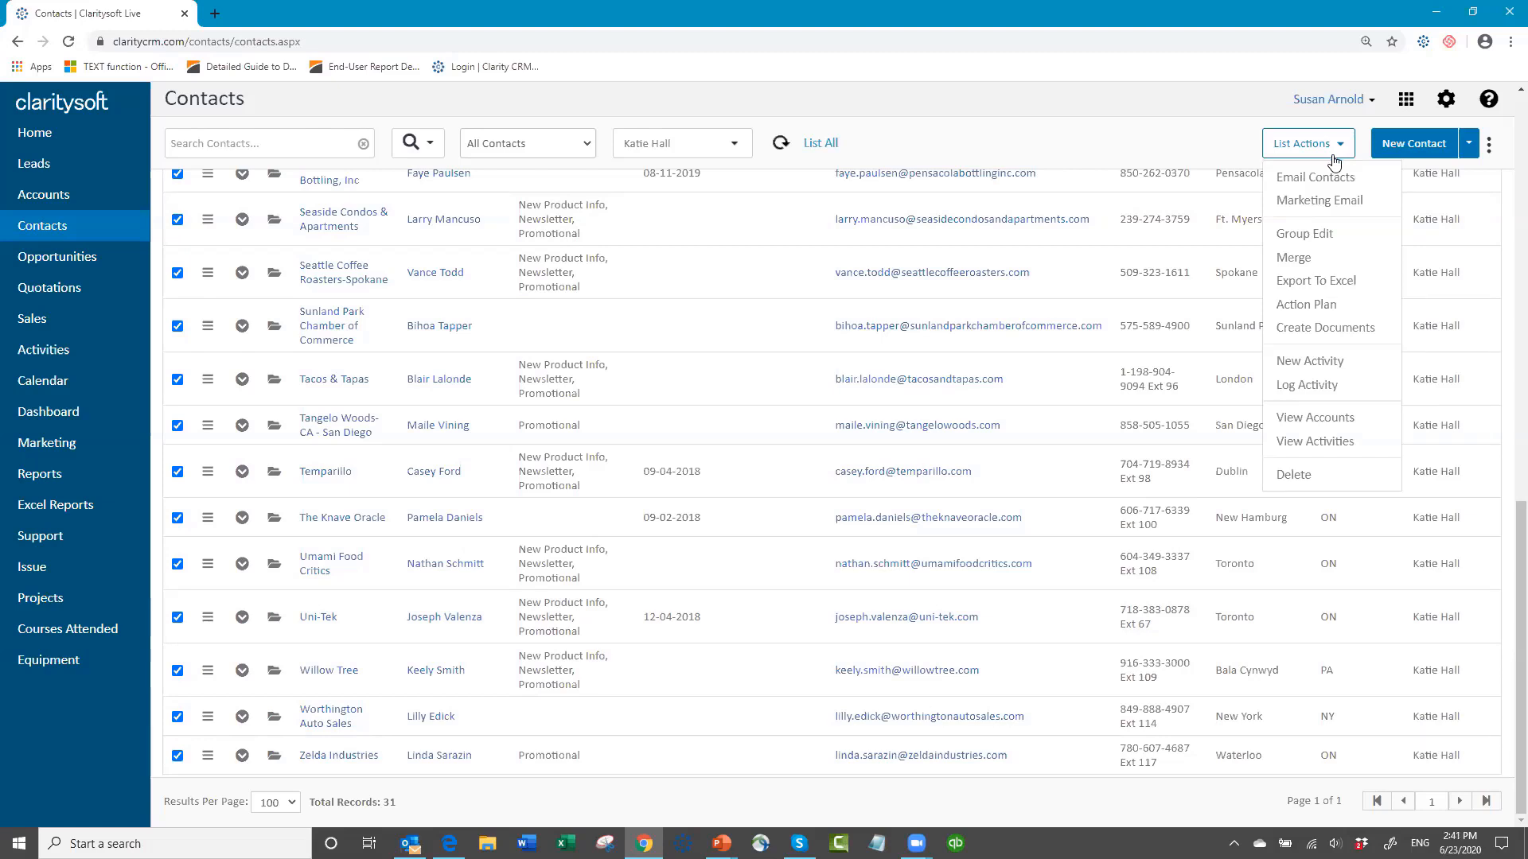
{"action": "left_click", "coordinate": [1305, 362]}
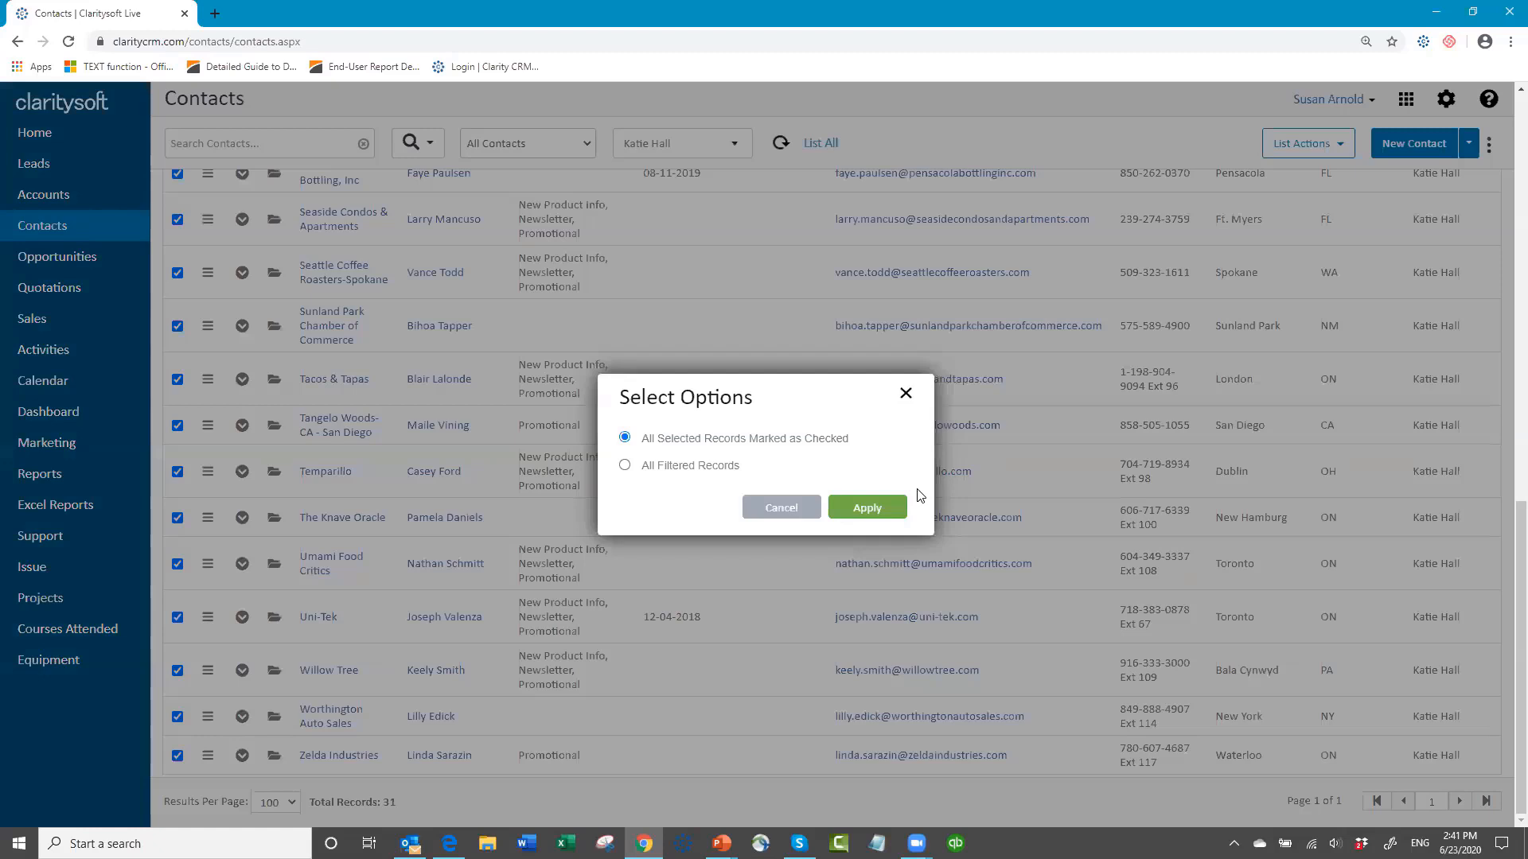
{"action": "left_click", "coordinate": [872, 507]}
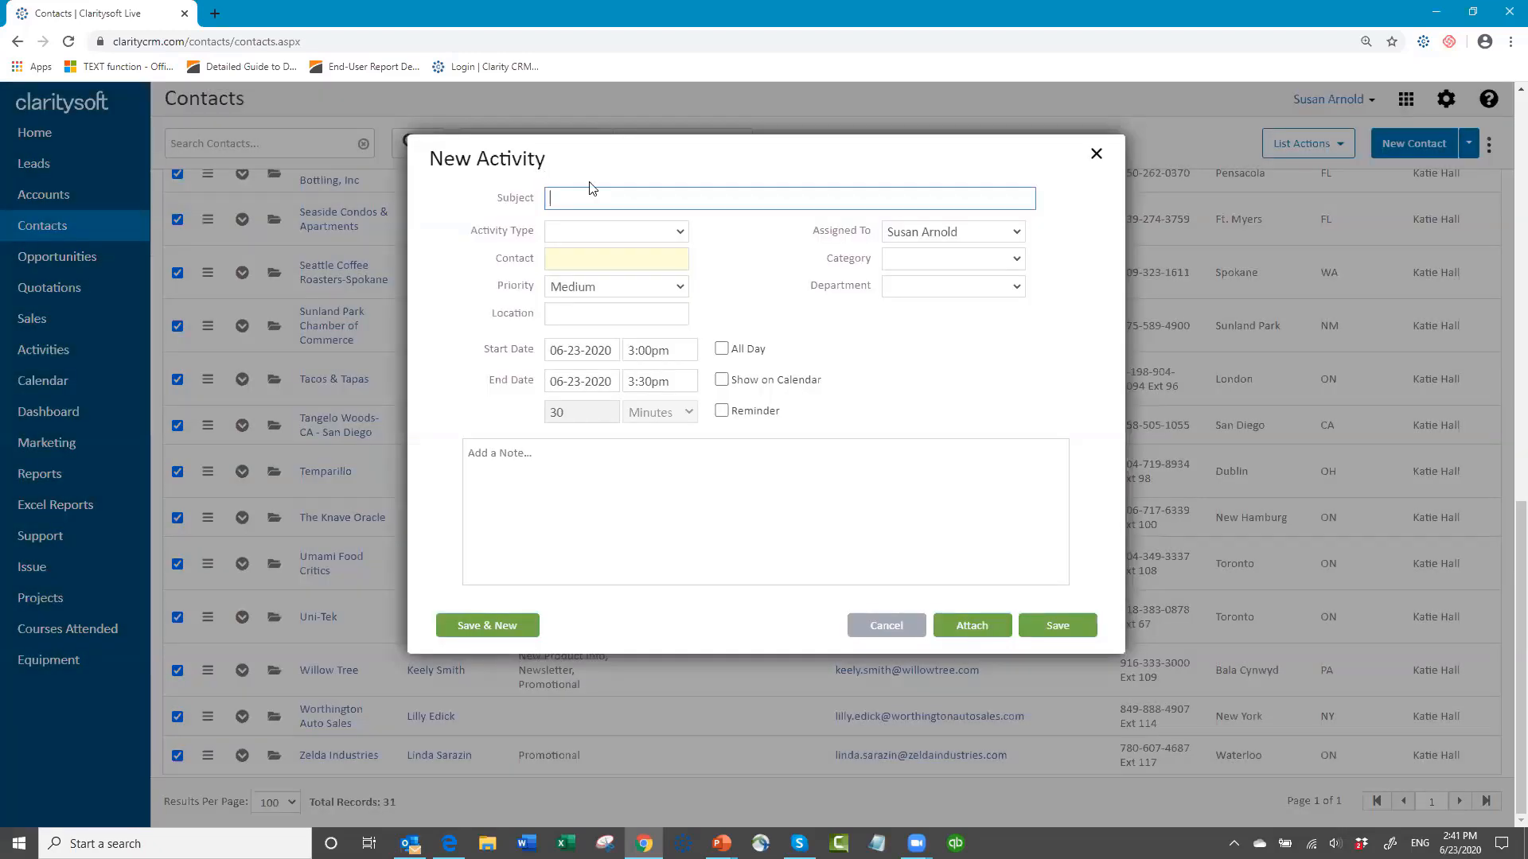
Step: Enter "Call to schedule for Fall Clinic" as the activity's subject and set its type to Call
{"action": "type", "text": "Call to s"}
{"action": "type", "text": "dle"}
{"action": "key", "text": "BackSpace"}
{"action": "key", "text": "BackSpace"}
{"action": "key", "text": "BackSpace"}
{"action": "key", "text": "BackSpace"}
{"action": "type", "text": "dule for Fall Clinic"}
{"action": "left_click", "coordinate": [582, 230]}
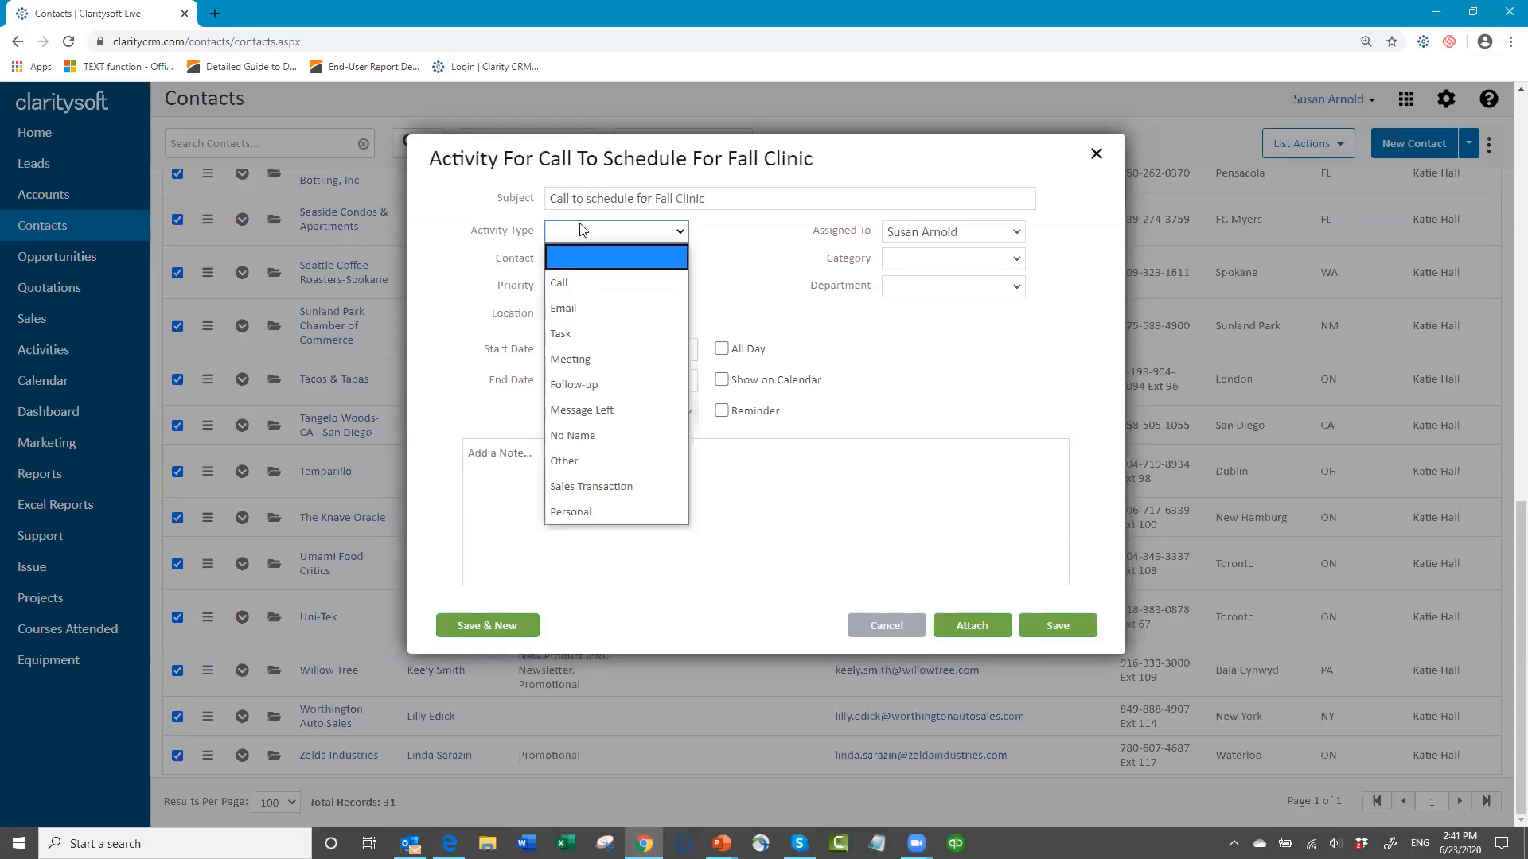
{"action": "left_click", "coordinate": [584, 276]}
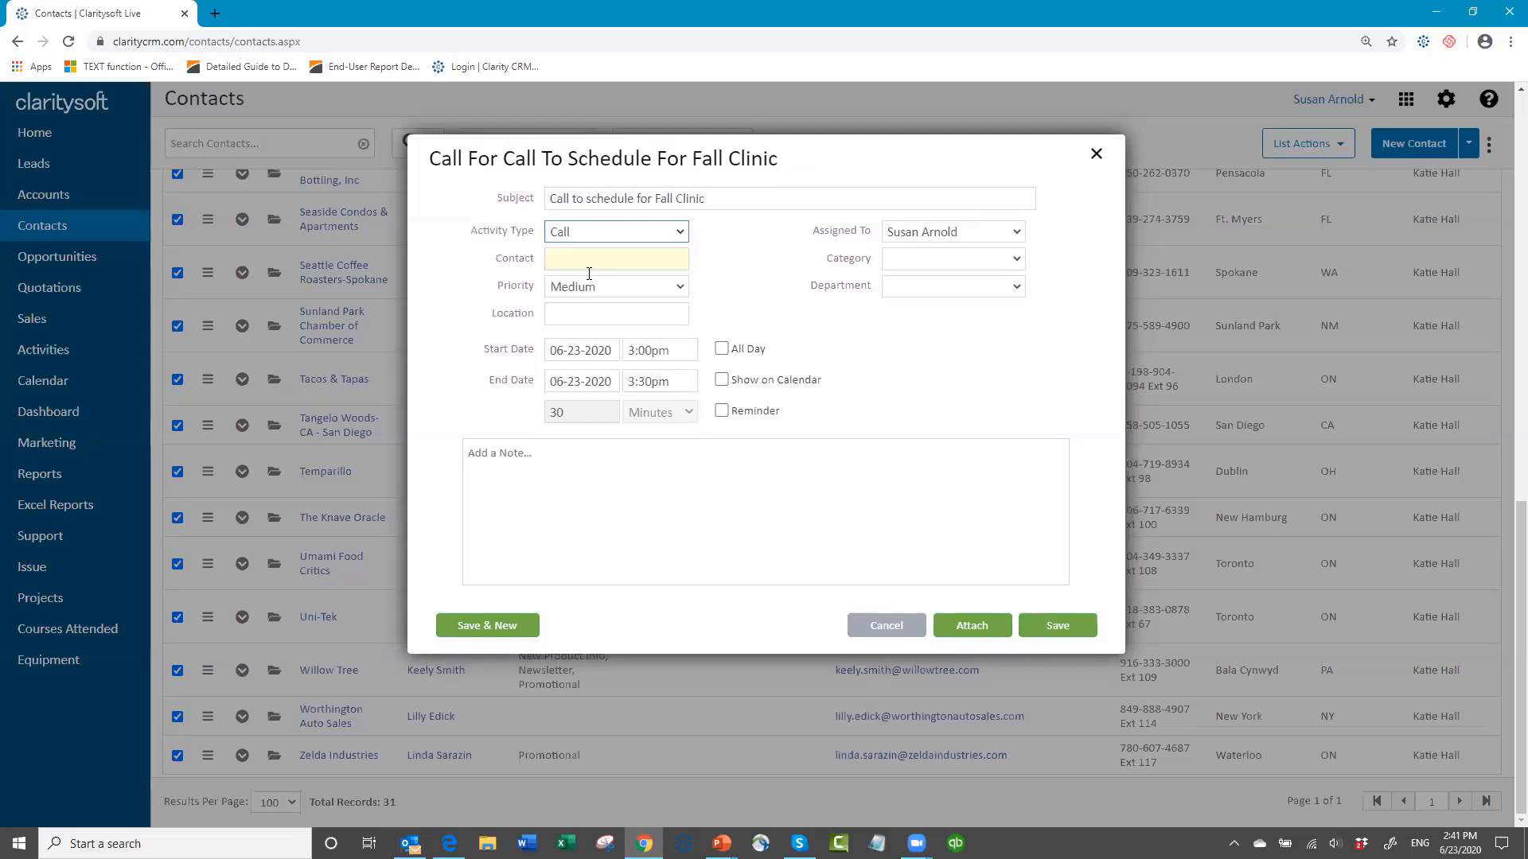
Step: Add the note "Call to schedule clinic" to the new call activity
{"action": "left_click", "coordinate": [613, 351]}
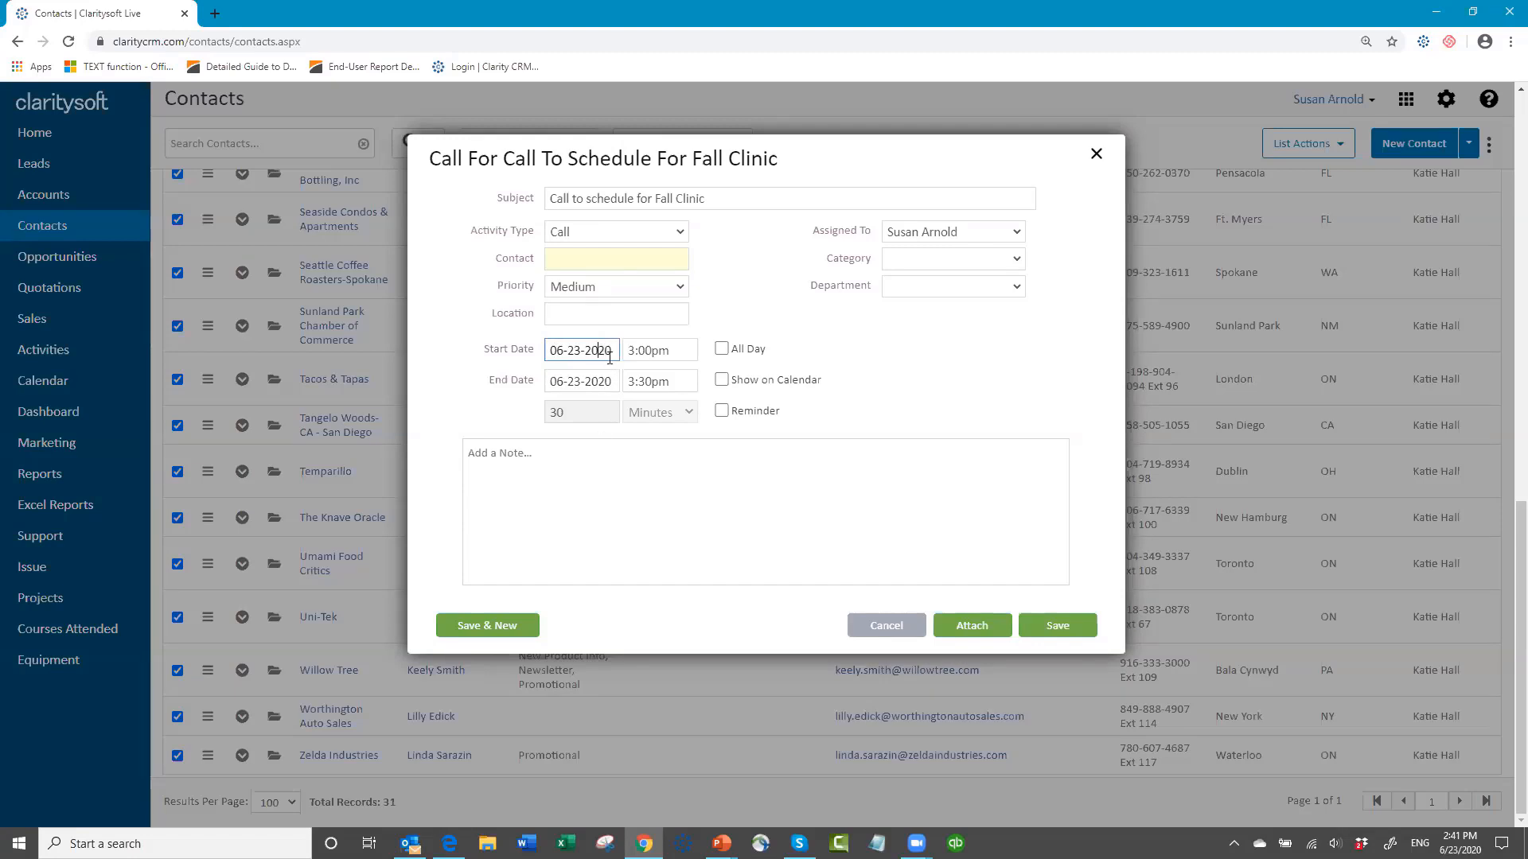
{"action": "left_click", "coordinate": [501, 455]}
{"action": "type", "text": "Call to schedule clinis"}
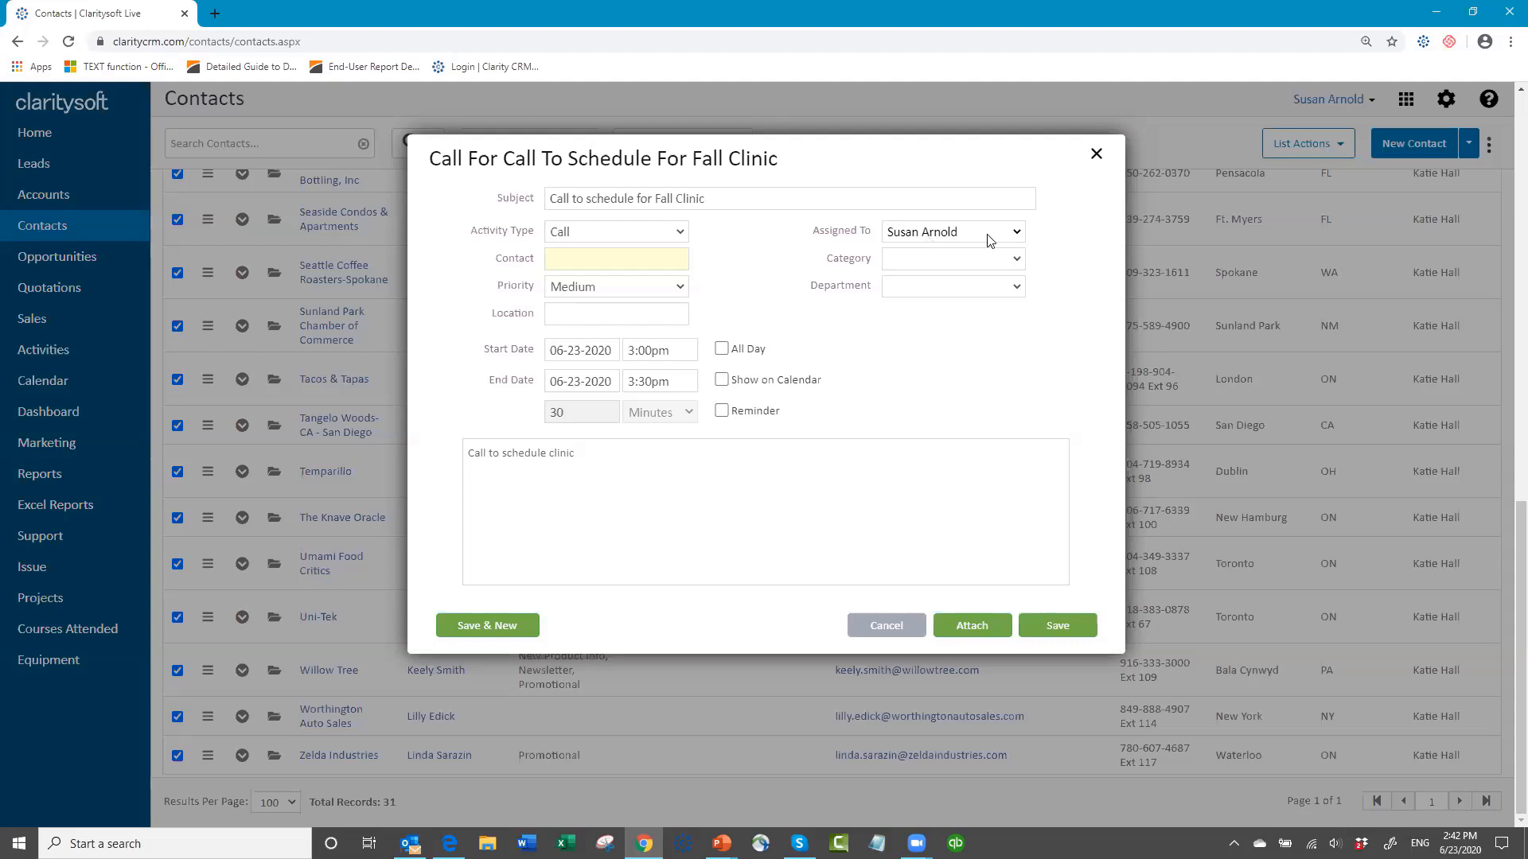
Step: Assign the call activity to the user who owns the selected contacts, accepting the access warning
{"action": "left_click", "coordinate": [1017, 232]}
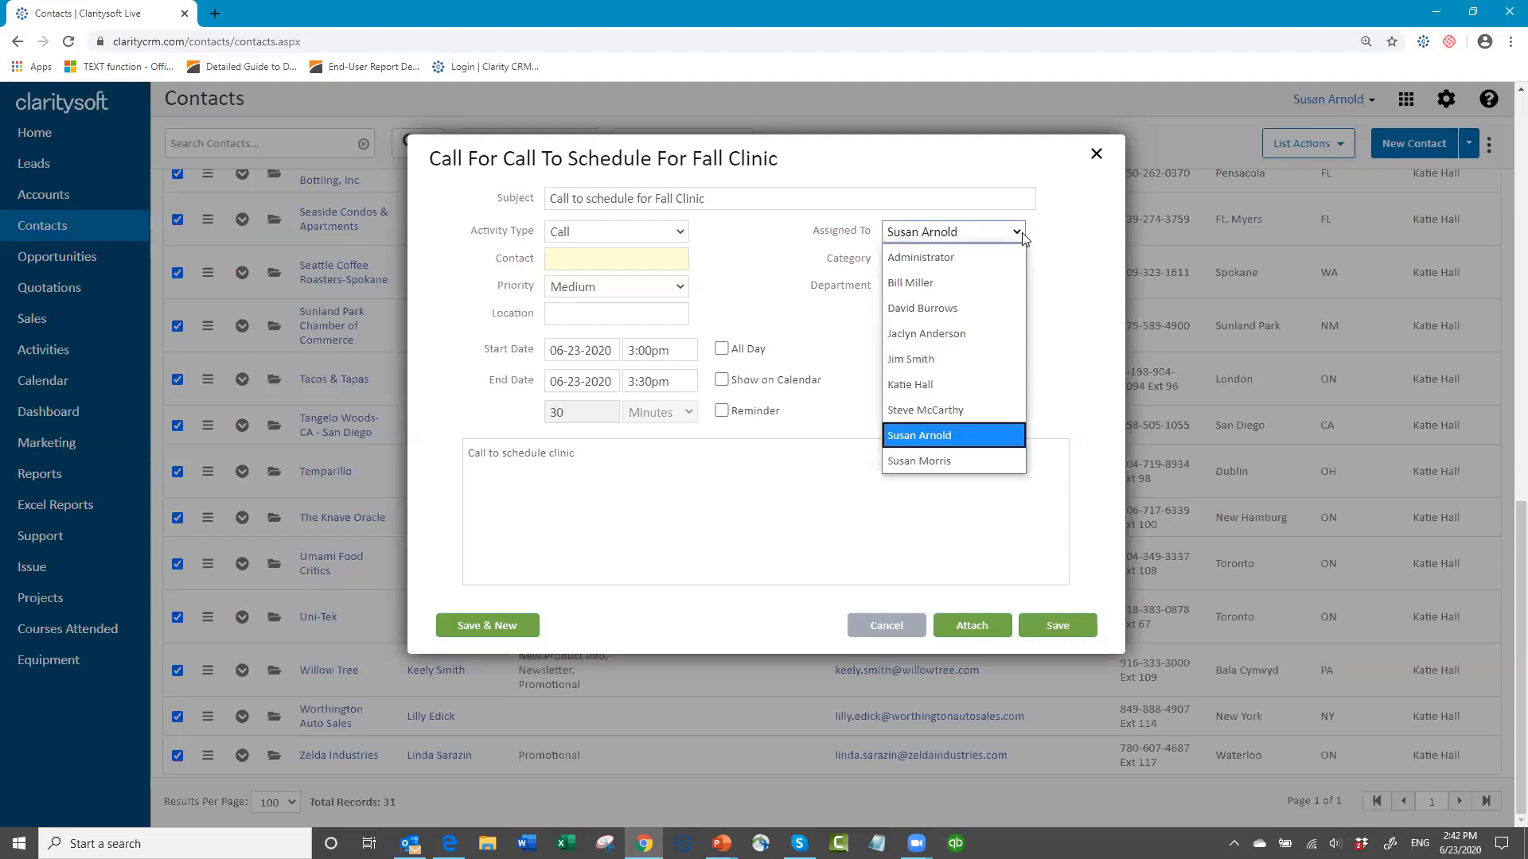
{"action": "left_click", "coordinate": [948, 385]}
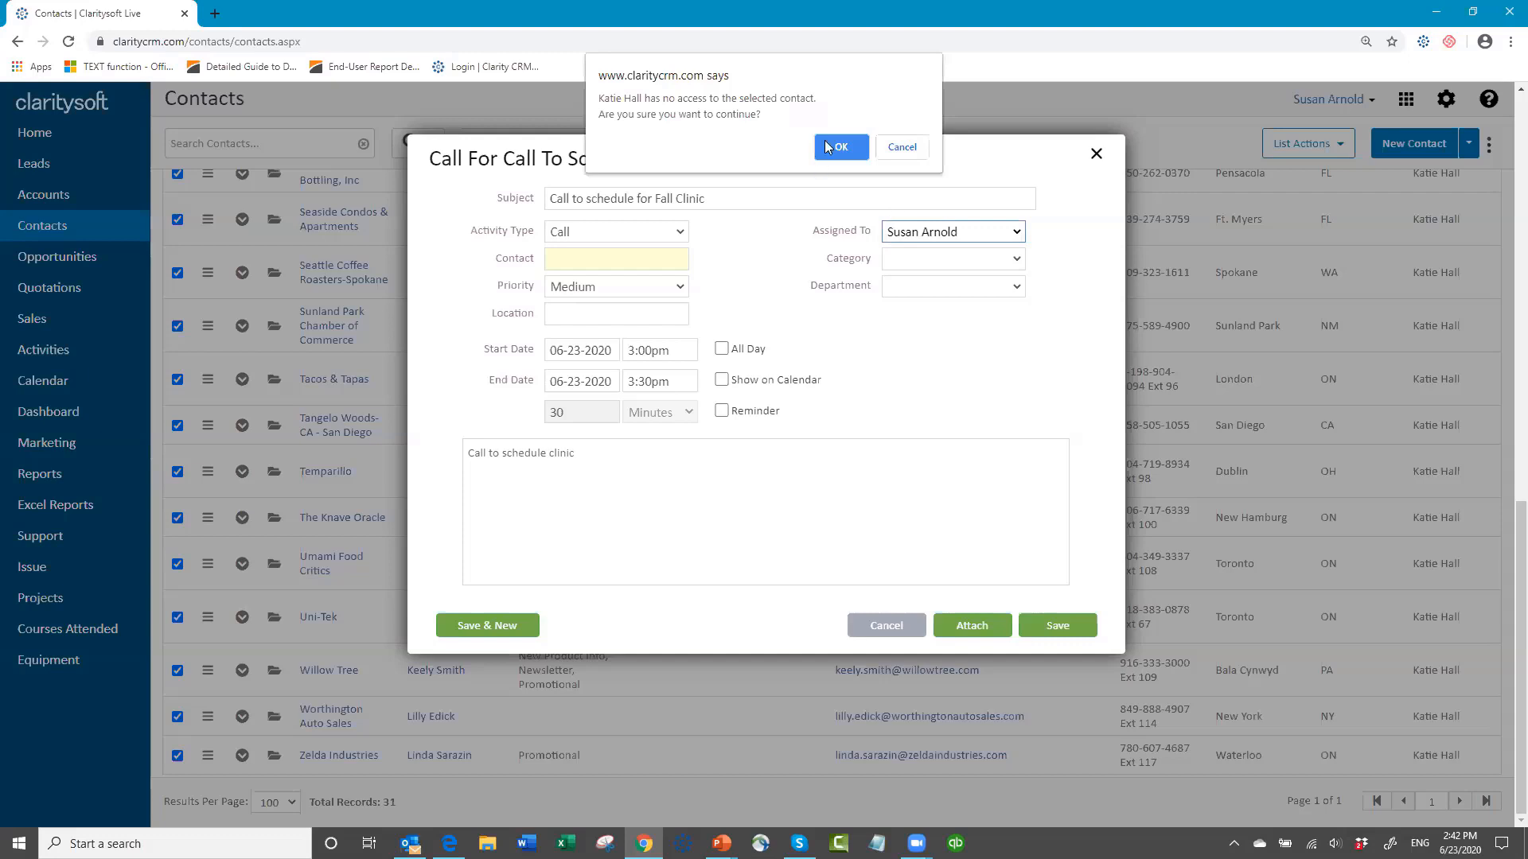
{"action": "key", "text": "Return"}
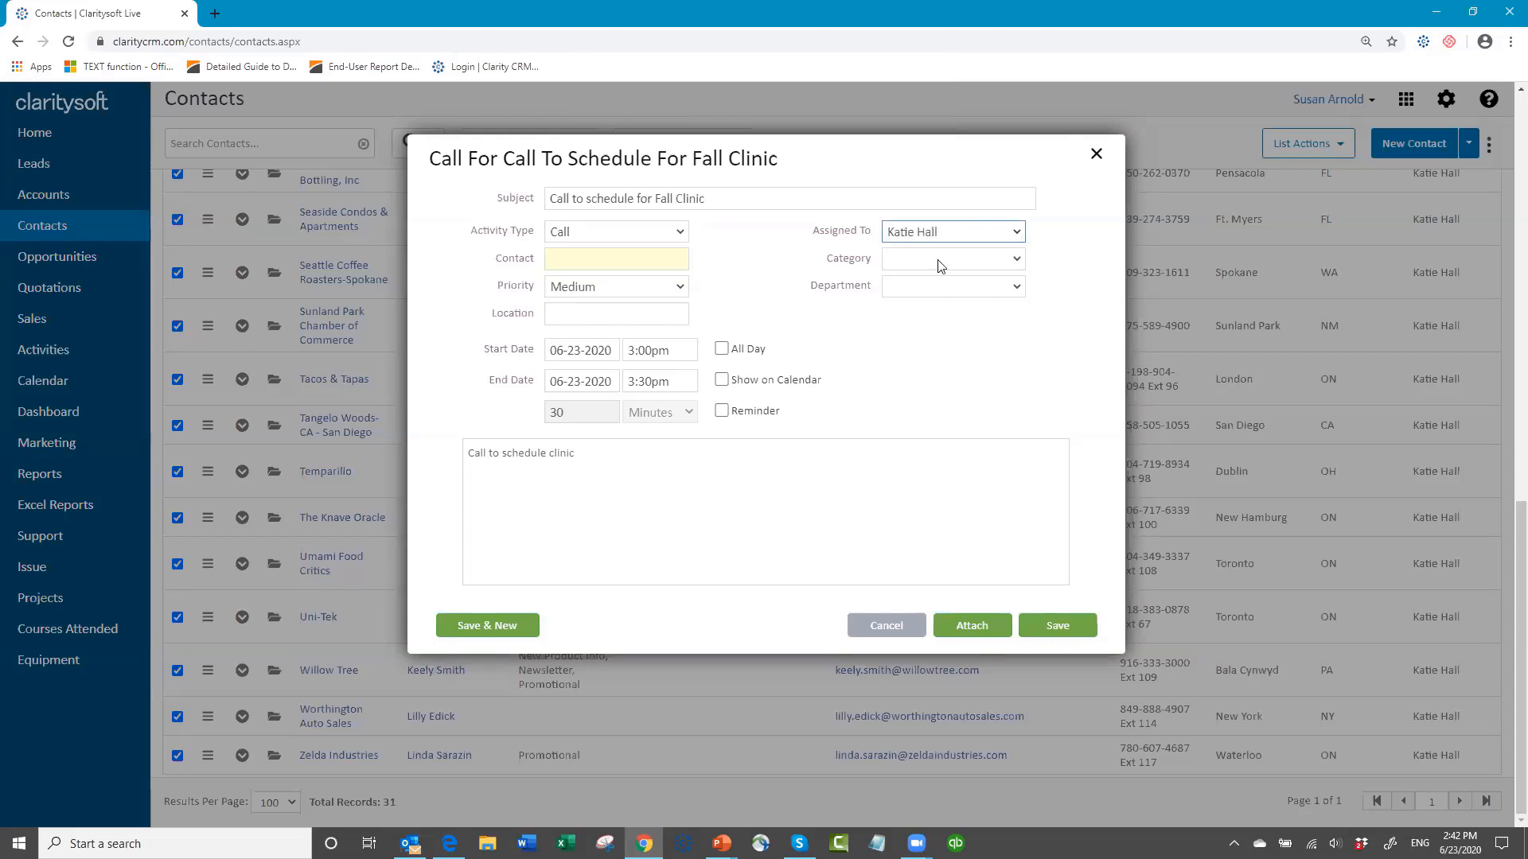
{"action": "left_click", "coordinate": [1015, 262]}
{"action": "left_click", "coordinate": [1016, 262]}
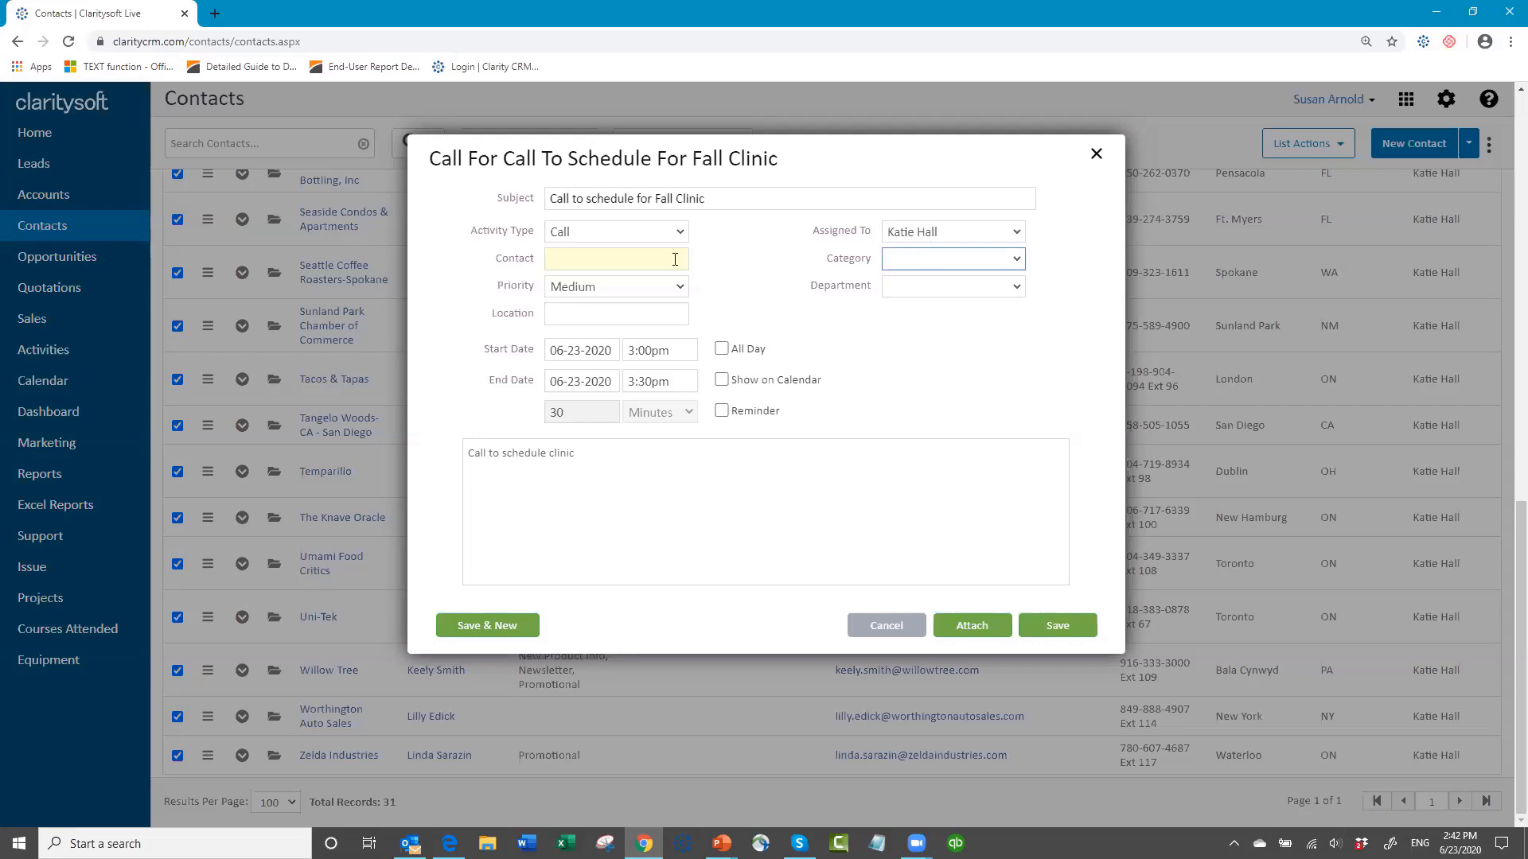
Step: Save the call activity for the selected contacts and review the open activities of the H.L.H. Medical Devices contact
{"action": "left_click", "coordinate": [1064, 634]}
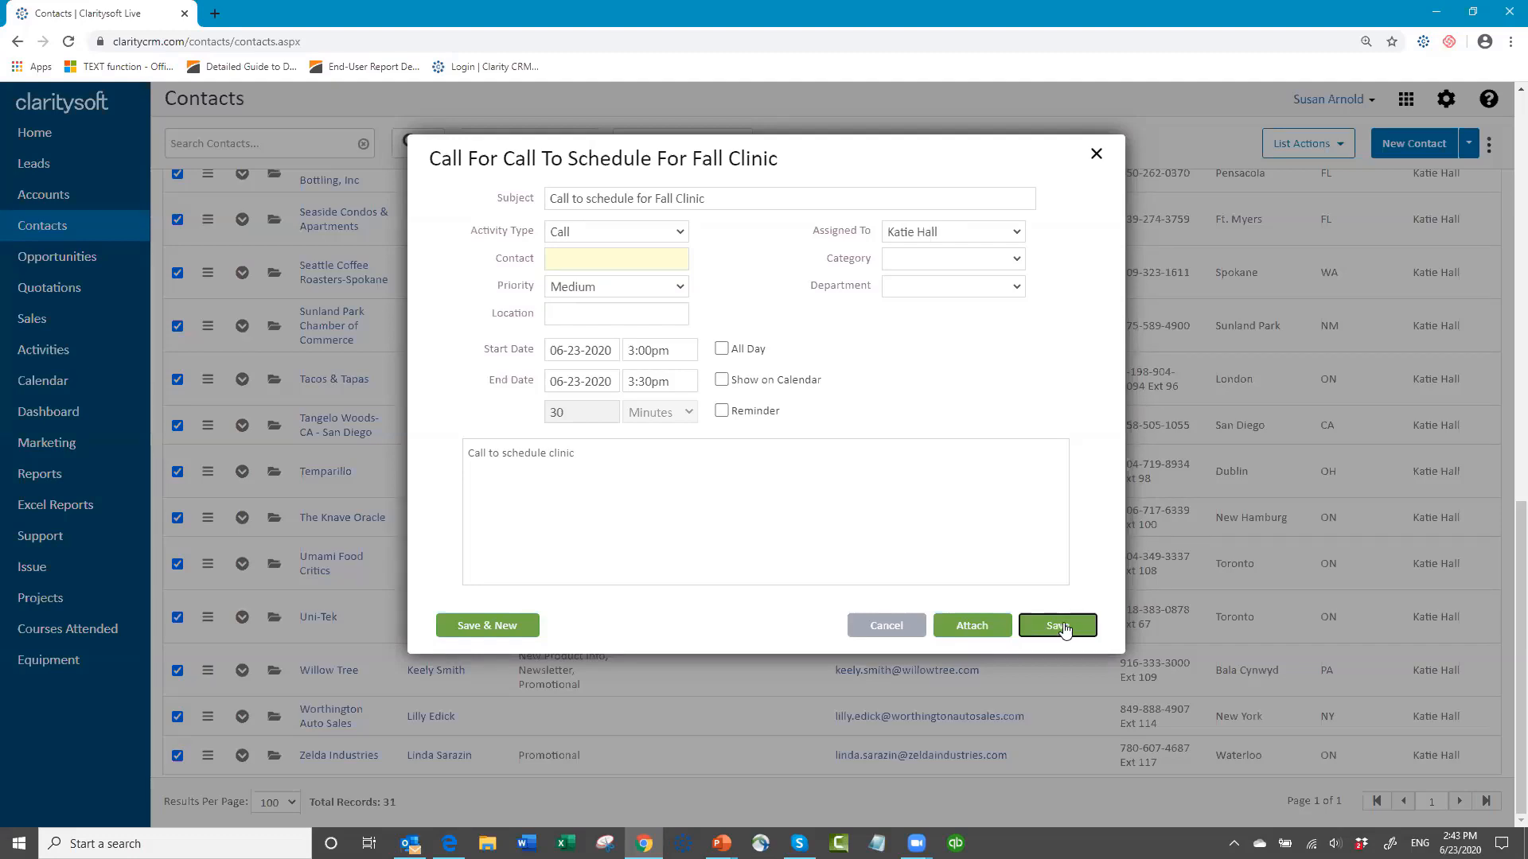
{"action": "left_click", "coordinate": [1064, 628]}
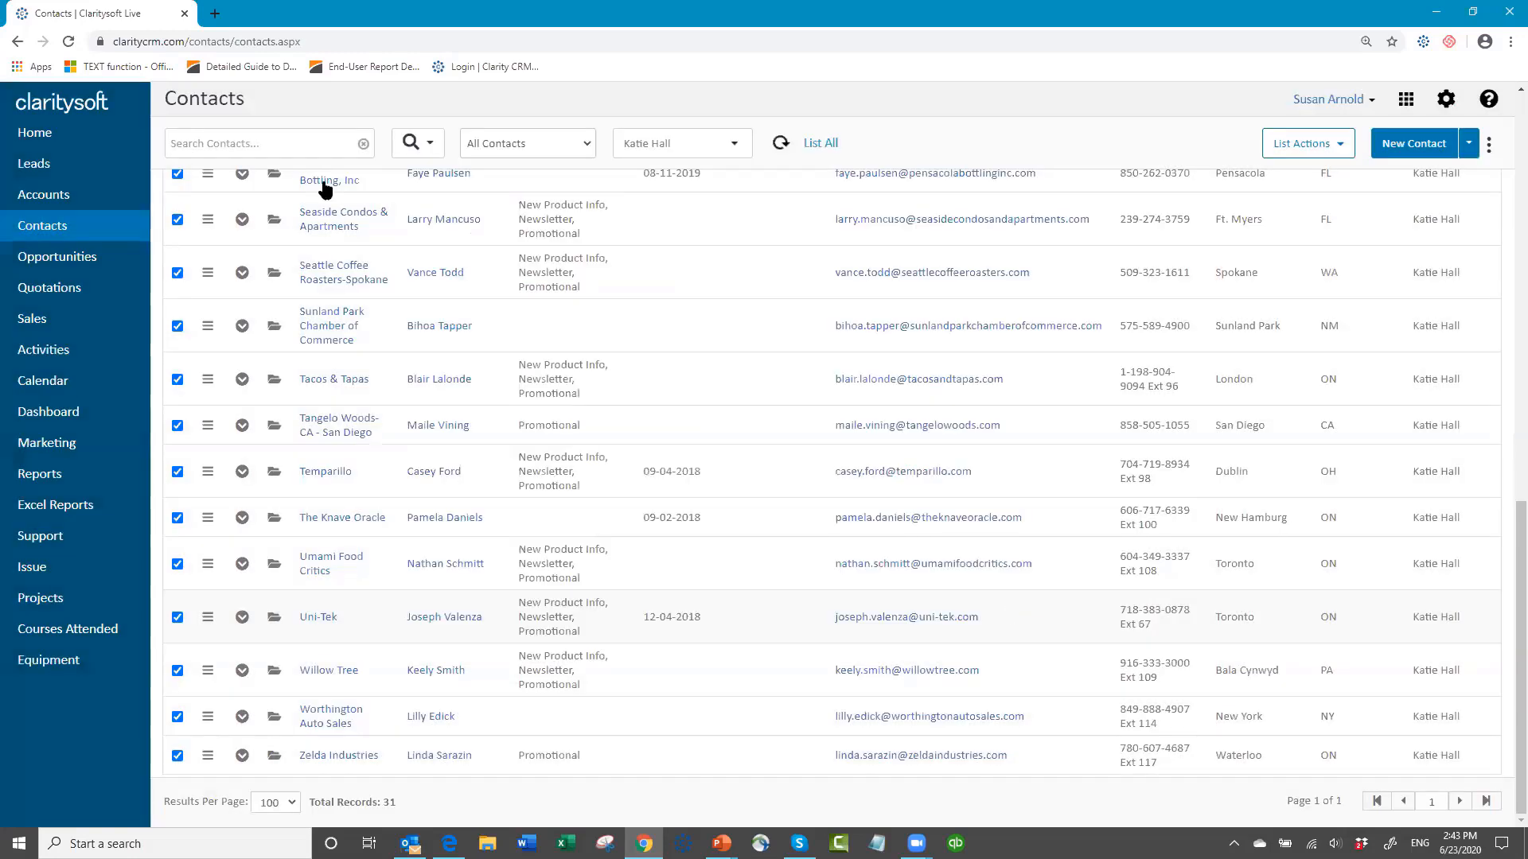
{"action": "scroll", "coordinate": [319, 263], "scroll_direction": "up", "scroll_amount": 4}
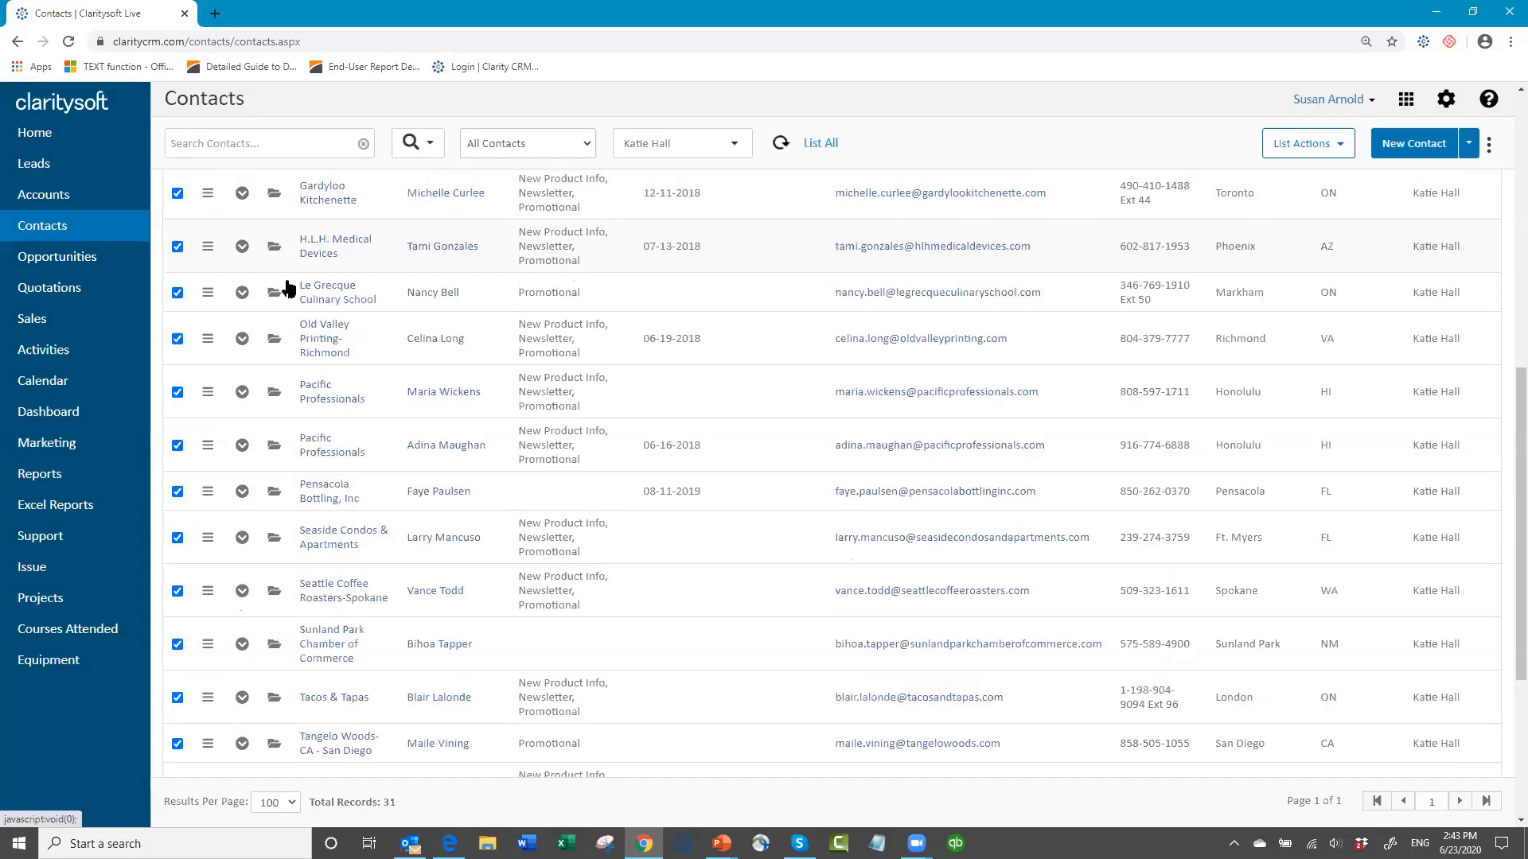
{"action": "left_click", "coordinate": [242, 247]}
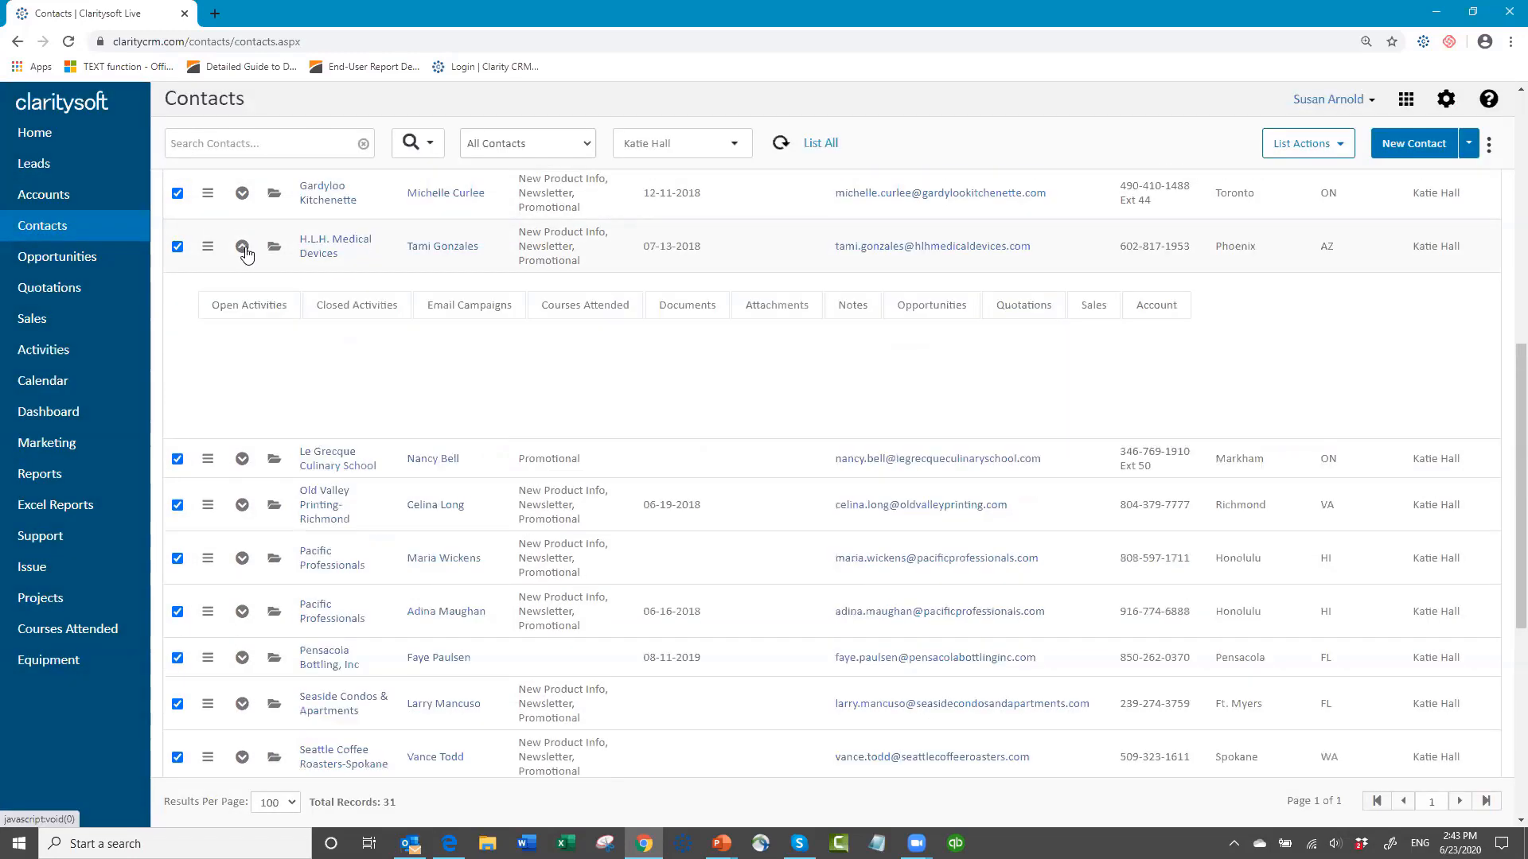
{"action": "left_click", "coordinate": [240, 307]}
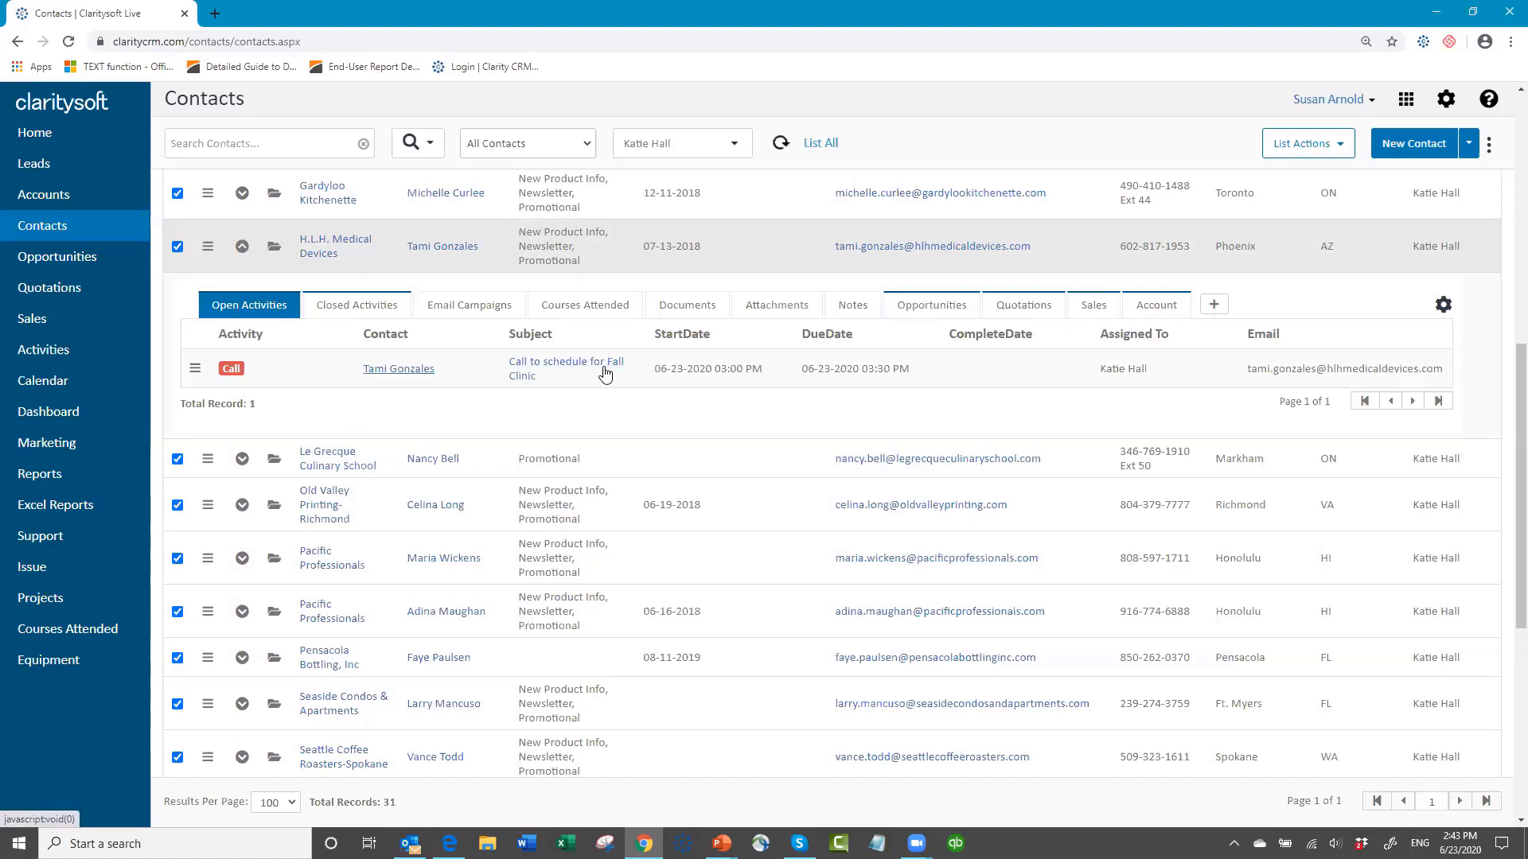
{"action": "left_click", "coordinate": [240, 252]}
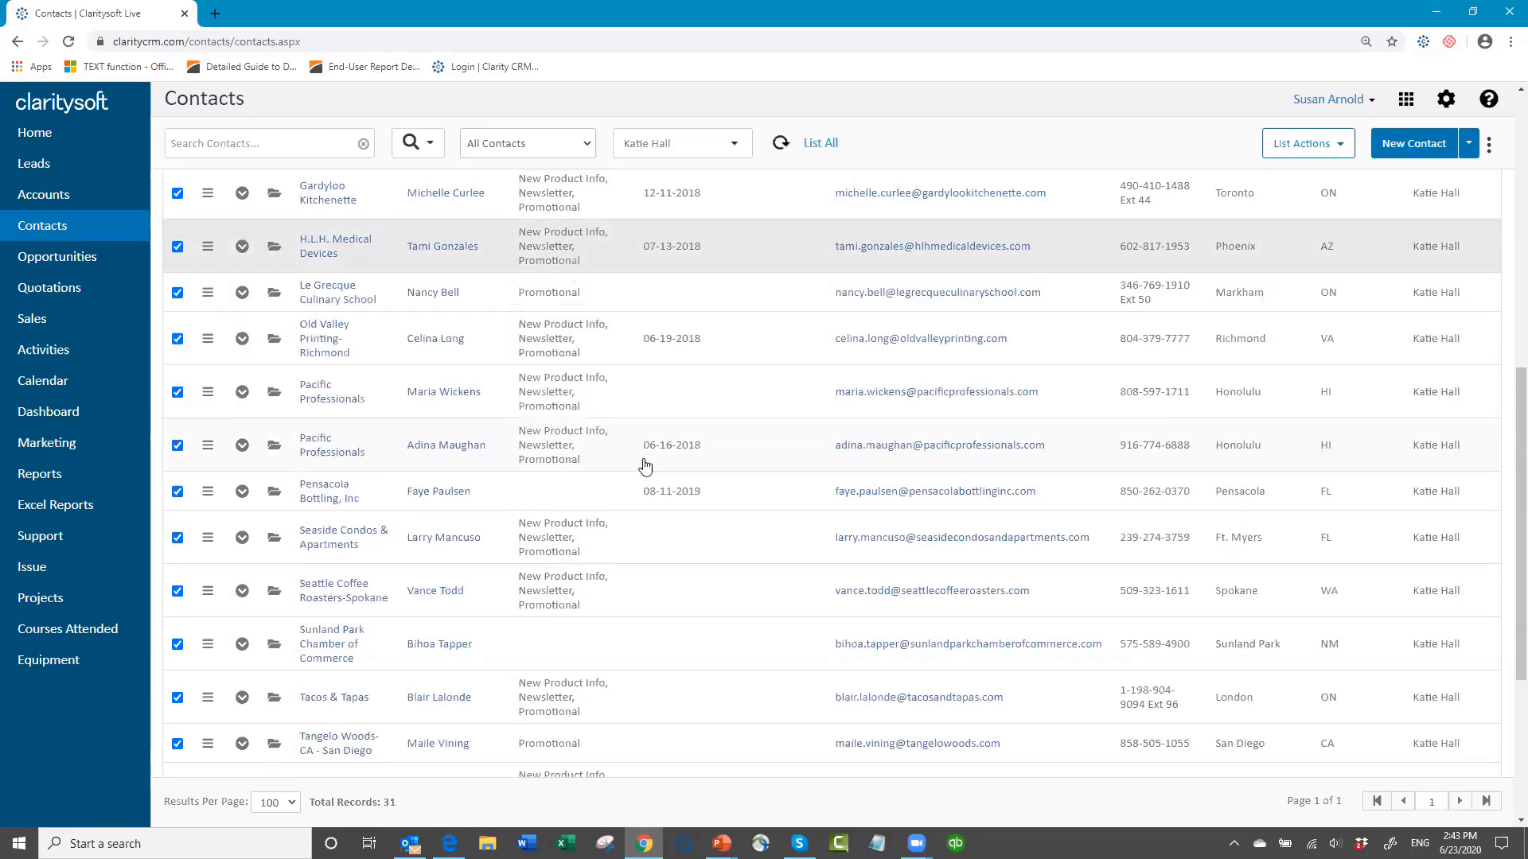
Step: Open the activities list, filter it to Today's Activities and sort it by start date with the newest first
{"action": "left_click", "coordinate": [61, 359]}
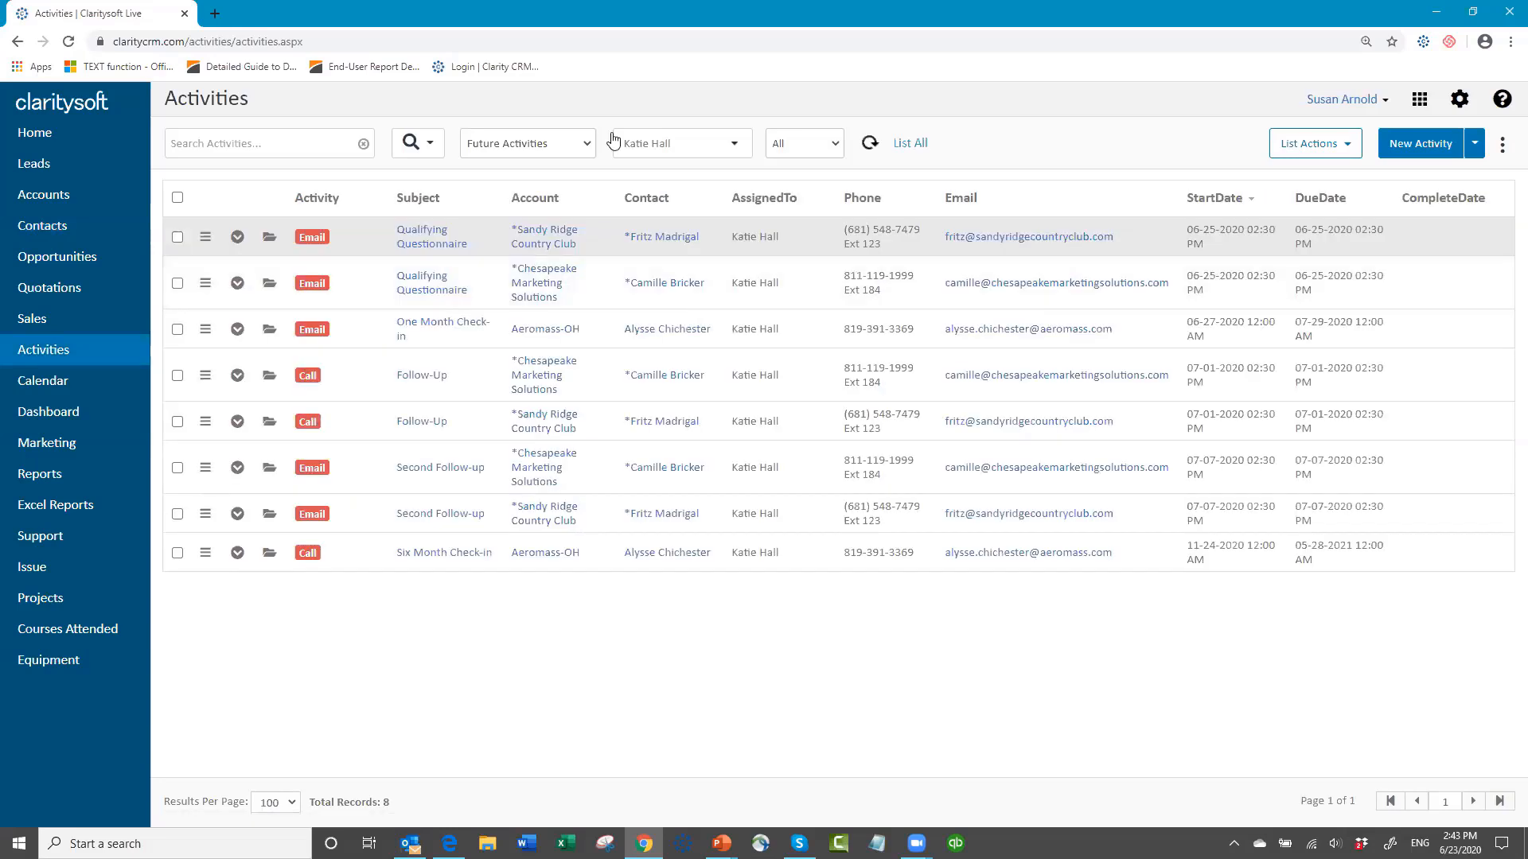
{"action": "left_click", "coordinate": [589, 148]}
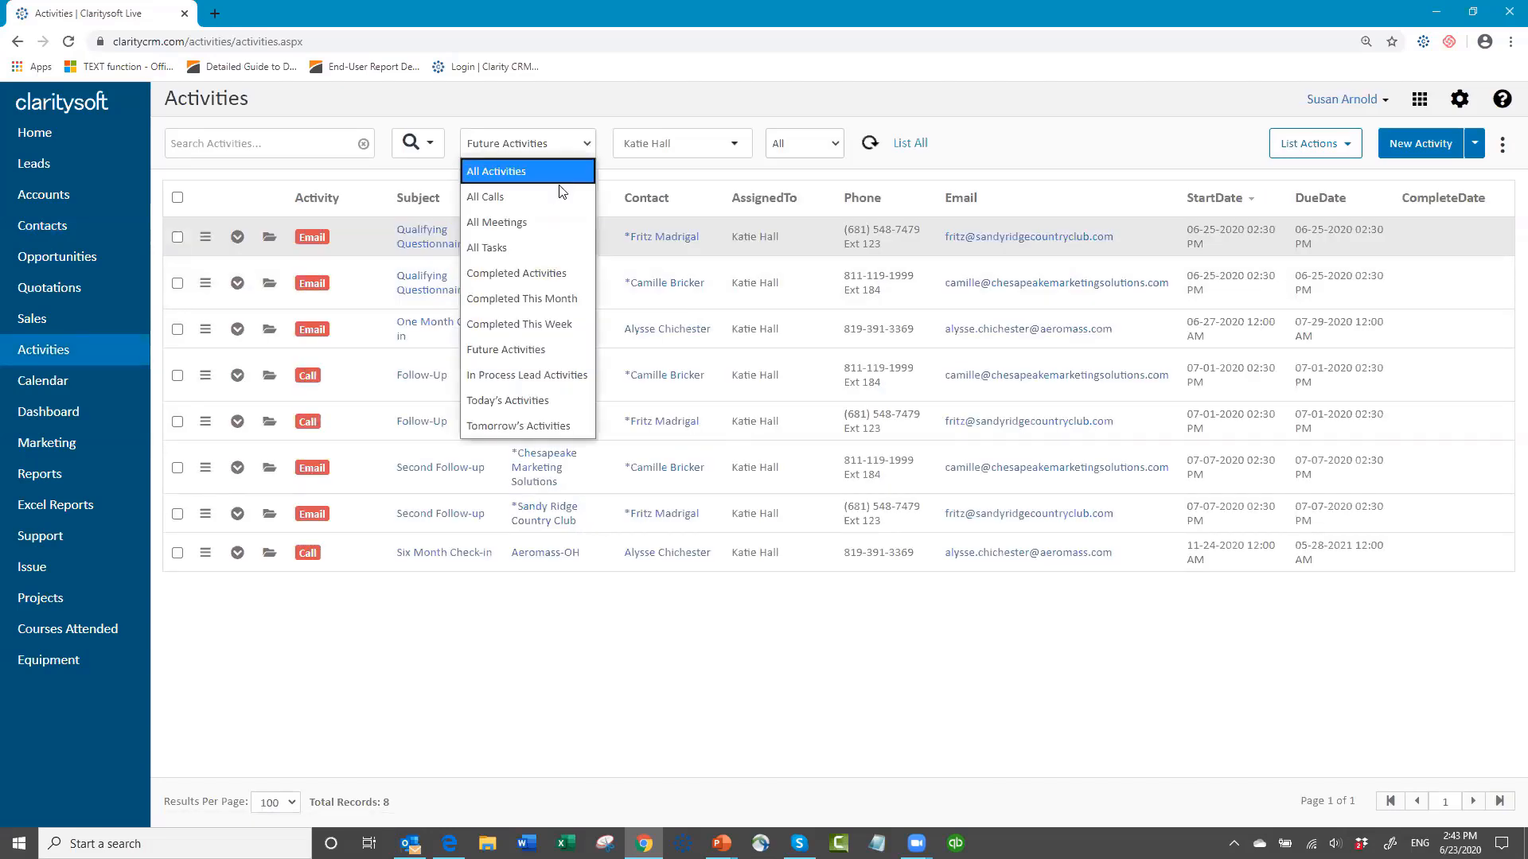
{"action": "left_click", "coordinate": [557, 401]}
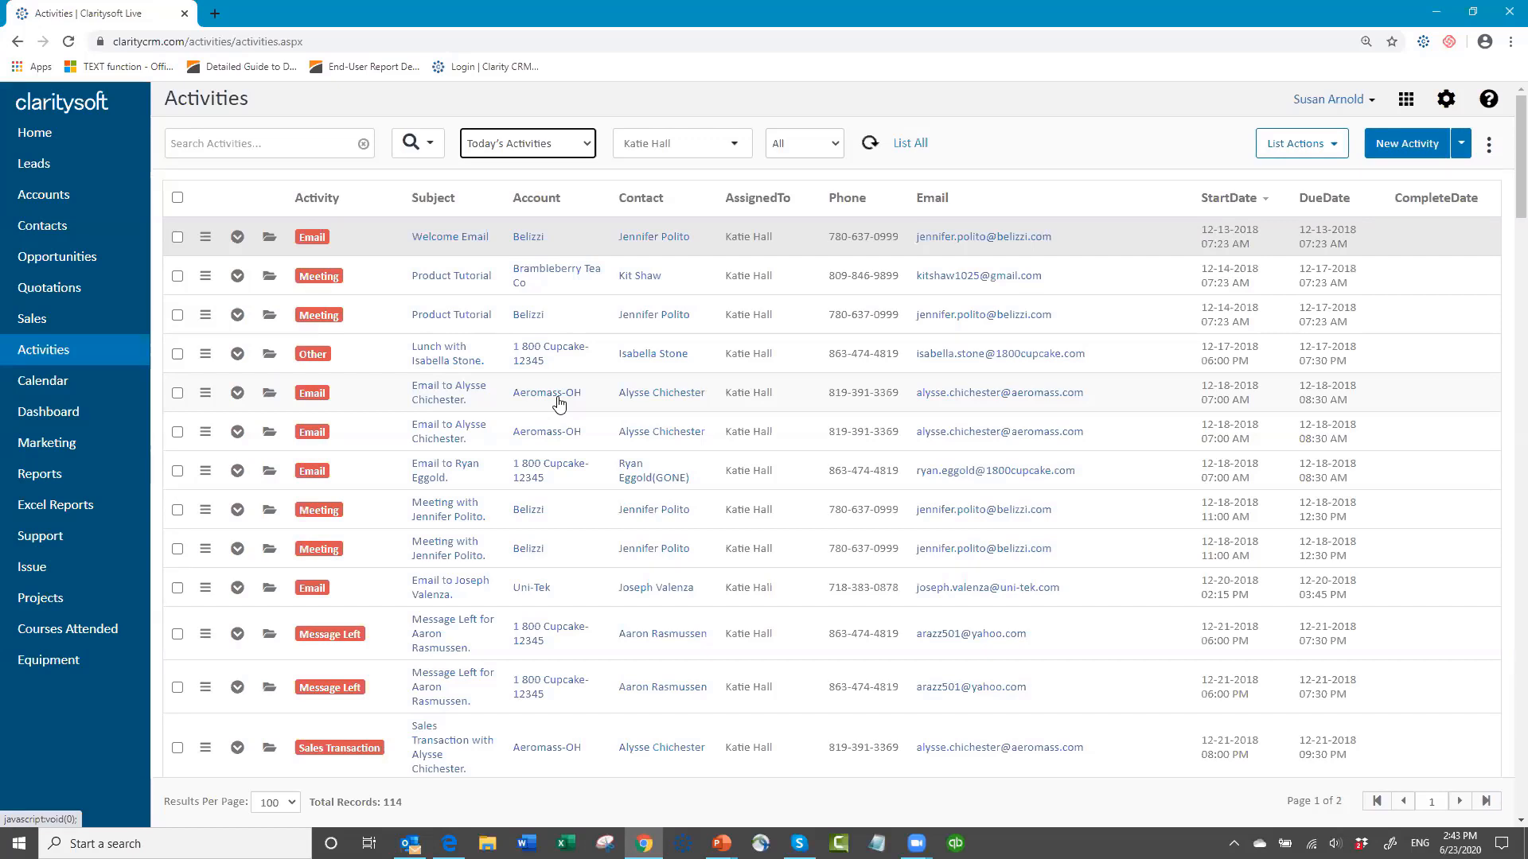
{"action": "left_click", "coordinate": [1263, 203]}
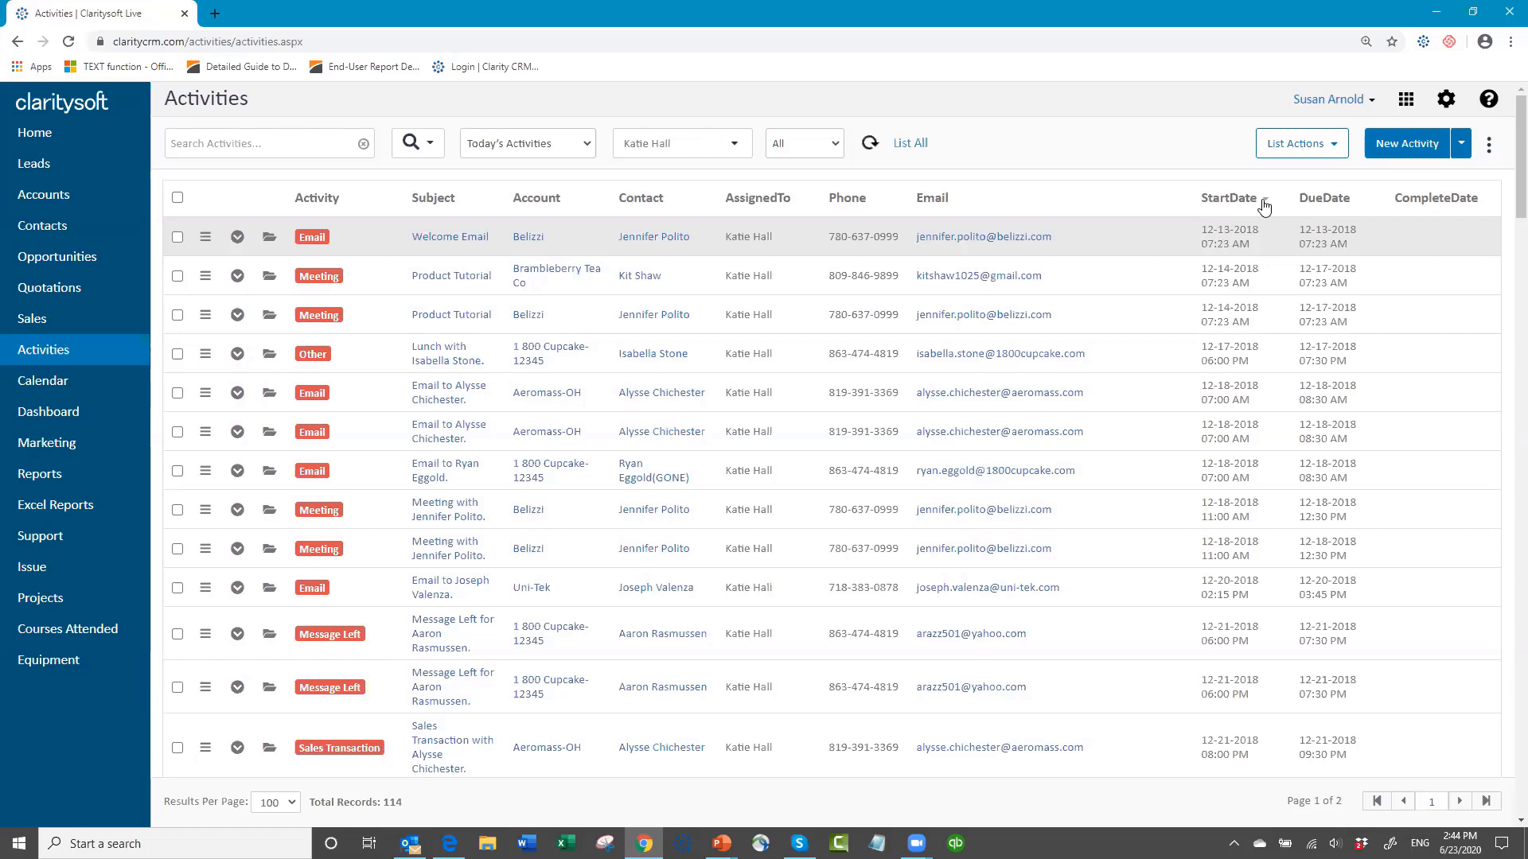
{"action": "left_click", "coordinate": [1265, 206]}
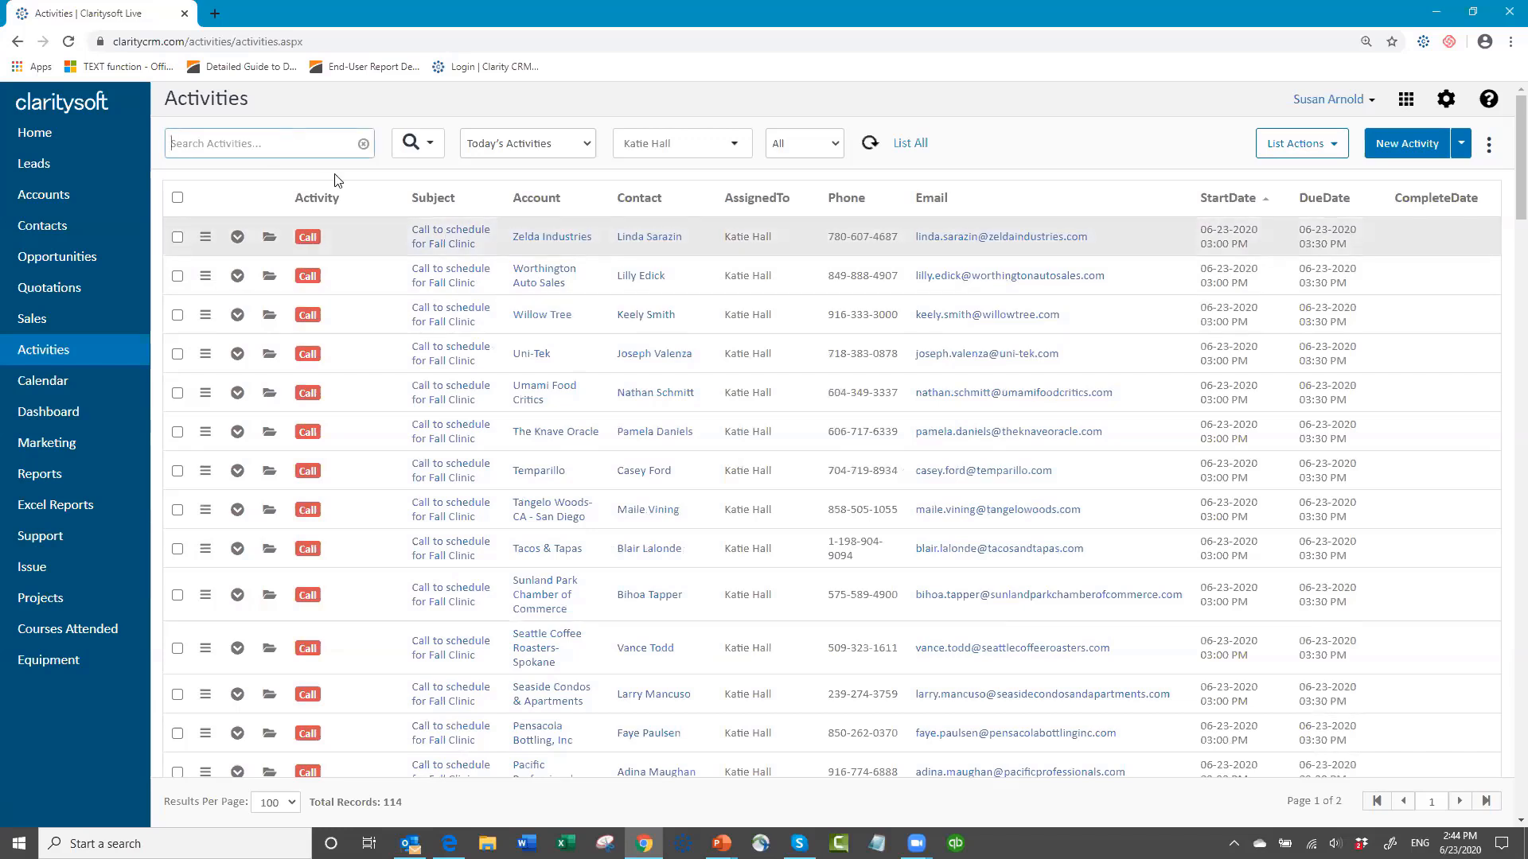
Step: Search today's activities for "fall clini" and look through the matching call activities
{"action": "type", "text": "fall clini"}
{"action": "key", "text": "Return"}
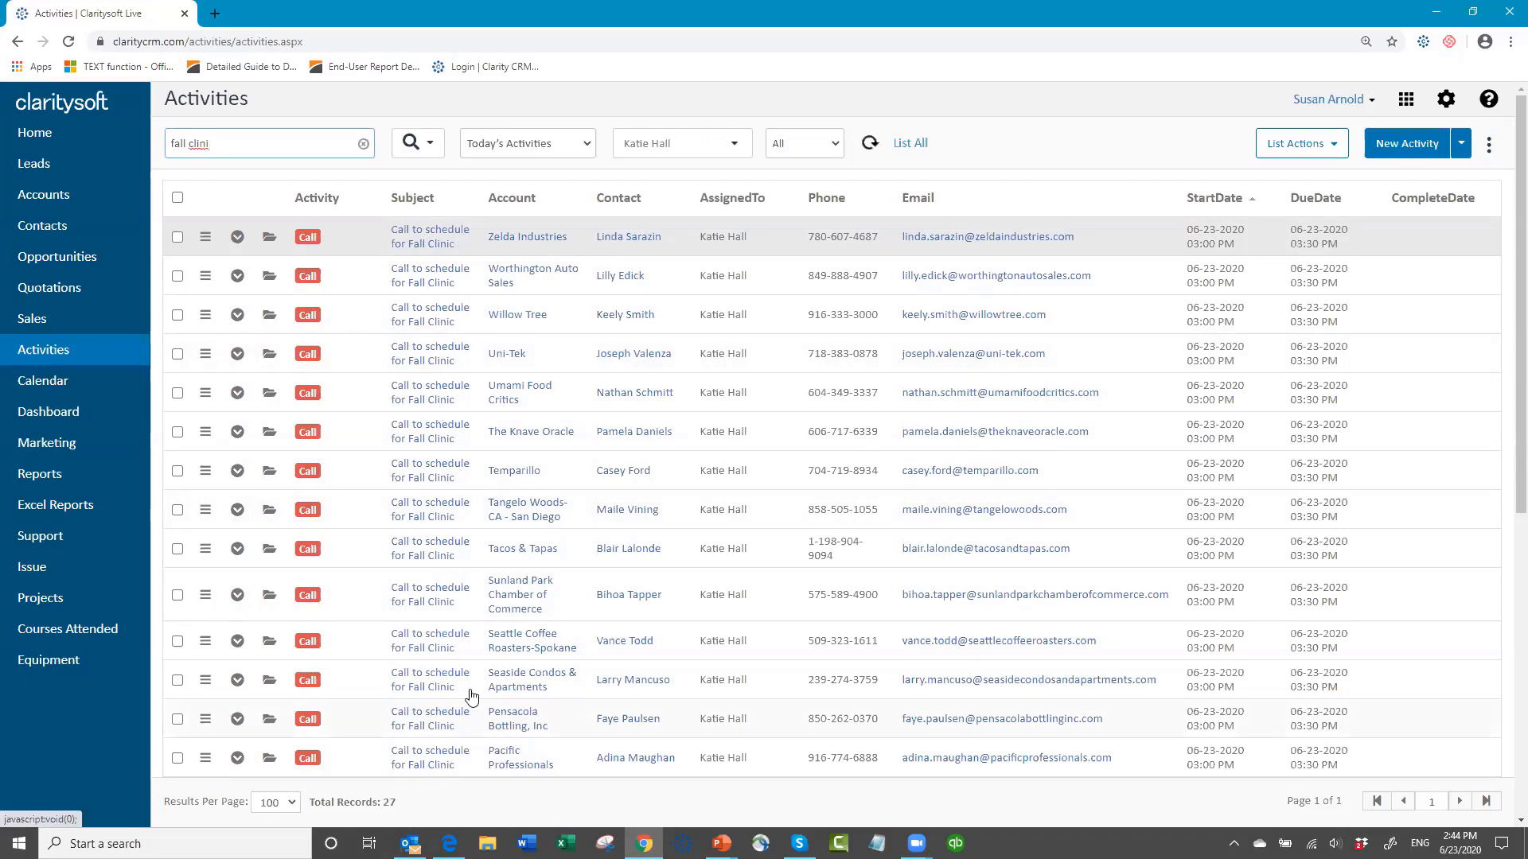
{"action": "scroll", "coordinate": [470, 698], "scroll_direction": "down", "scroll_amount": 1}
{"action": "scroll", "coordinate": [446, 666], "scroll_direction": "down", "scroll_amount": 6}
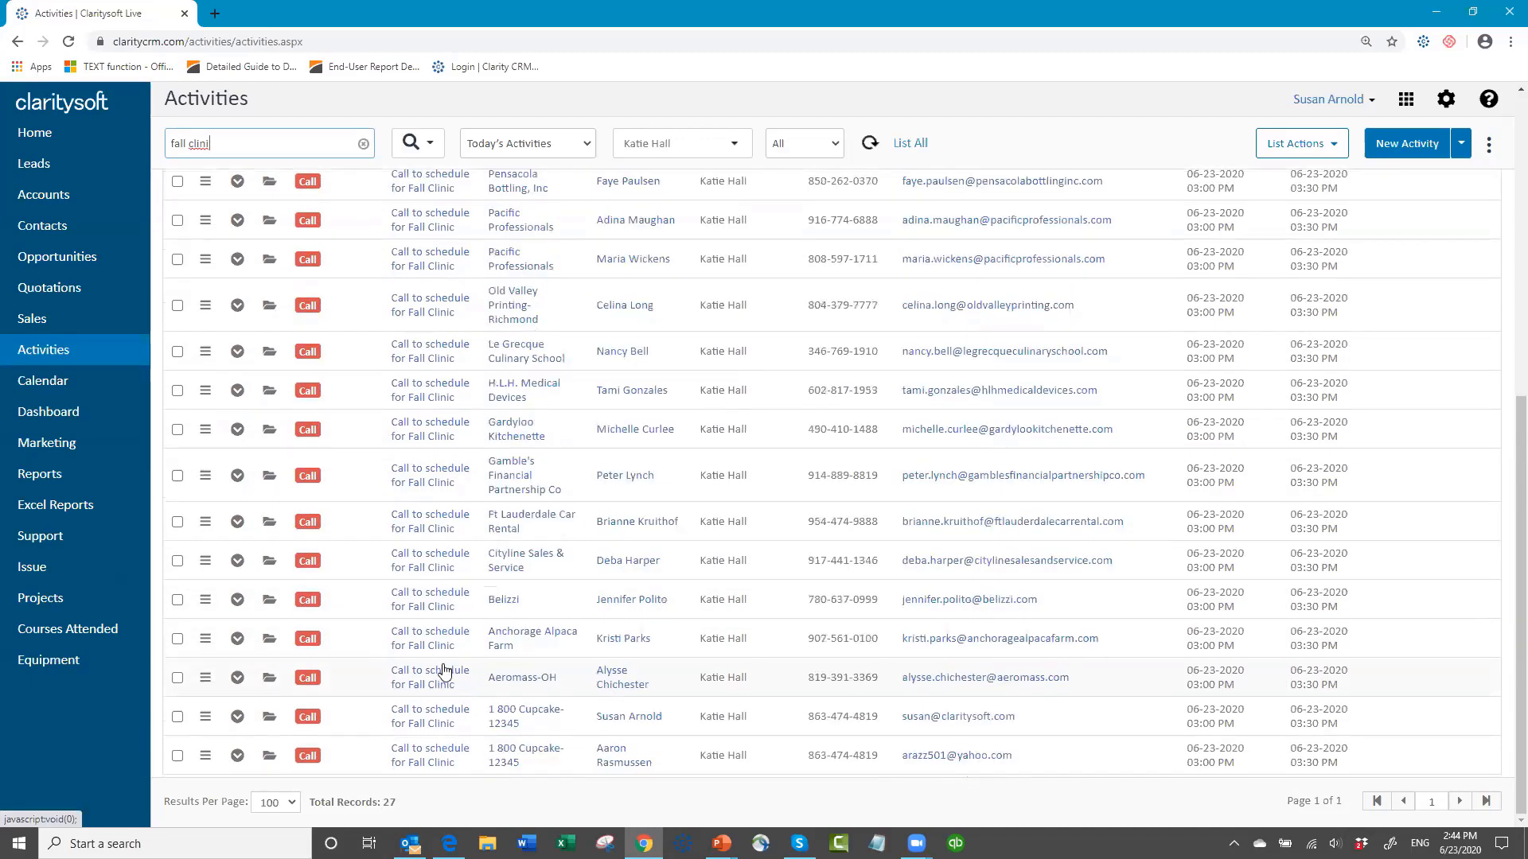
{"action": "scroll", "coordinate": [447, 649], "scroll_direction": "up", "scroll_amount": 7}
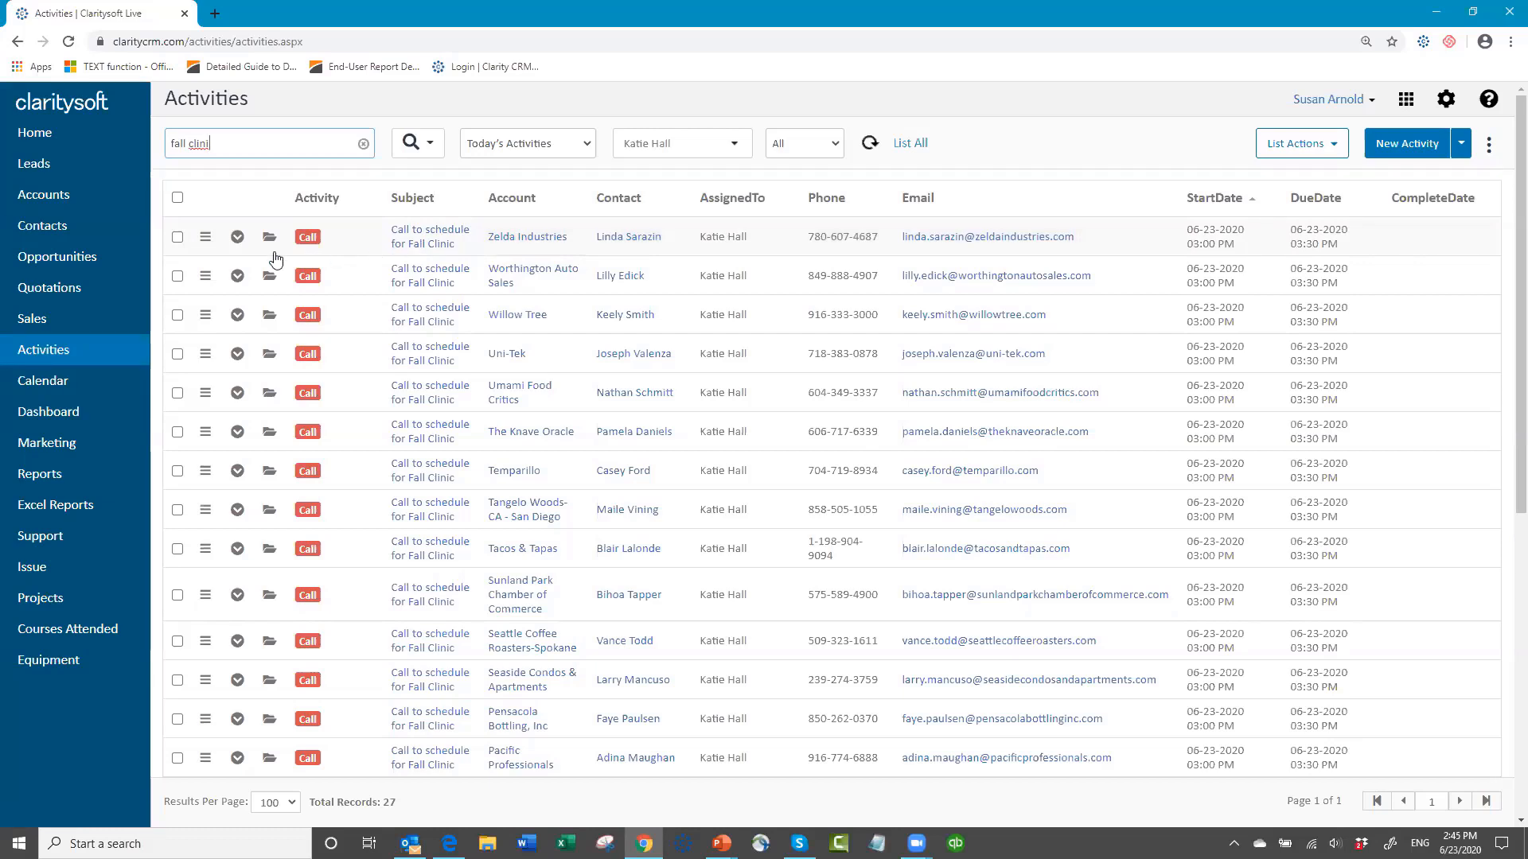
Step: Mark the Zelda Industries Fall Clinic call as complete and clear the activity search
{"action": "left_click", "coordinate": [205, 239]}
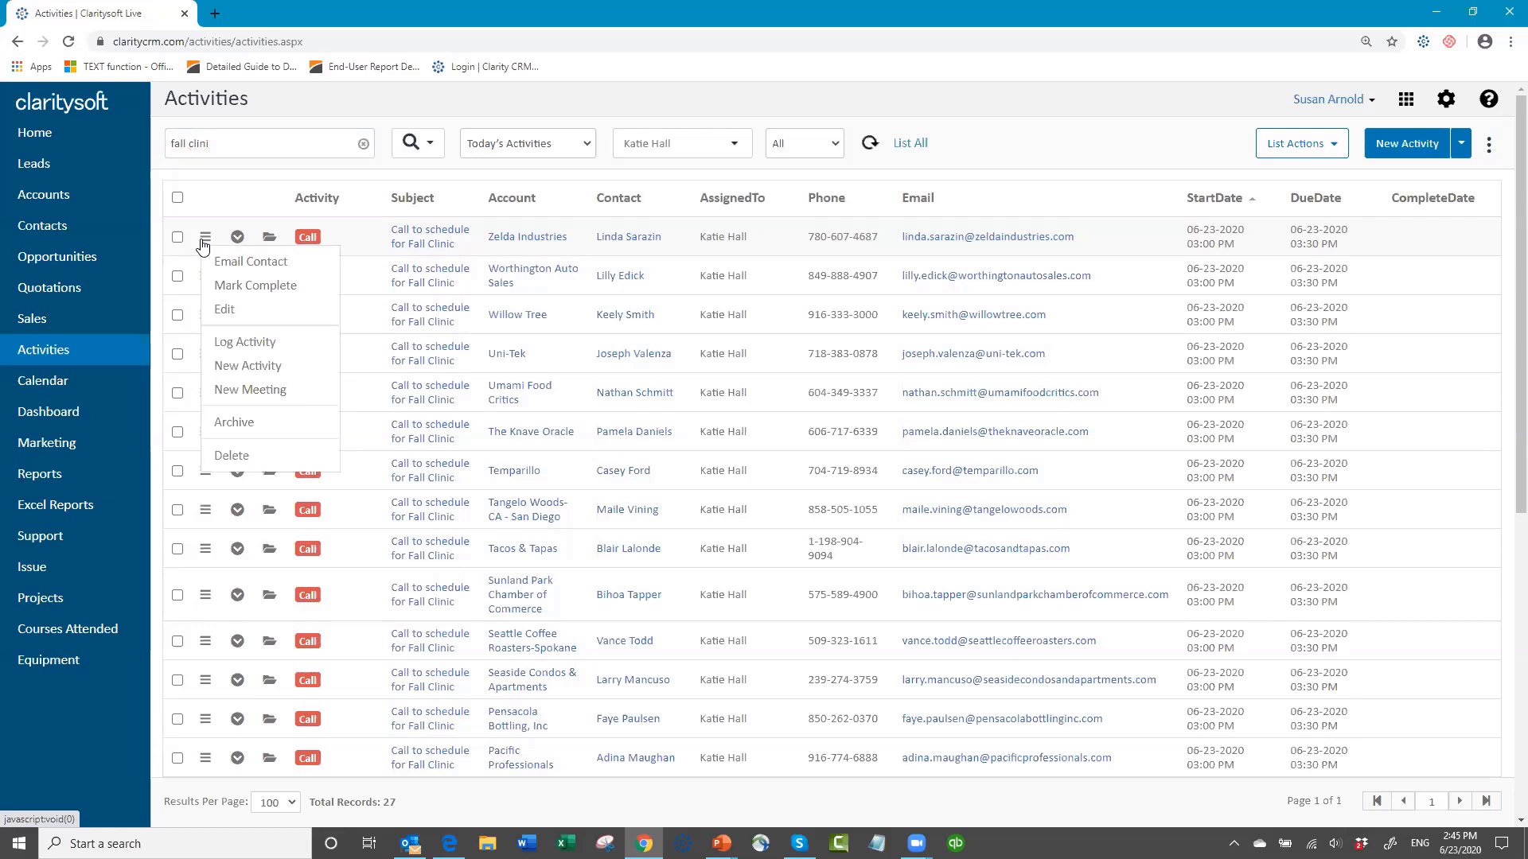
{"action": "left_click", "coordinate": [265, 288]}
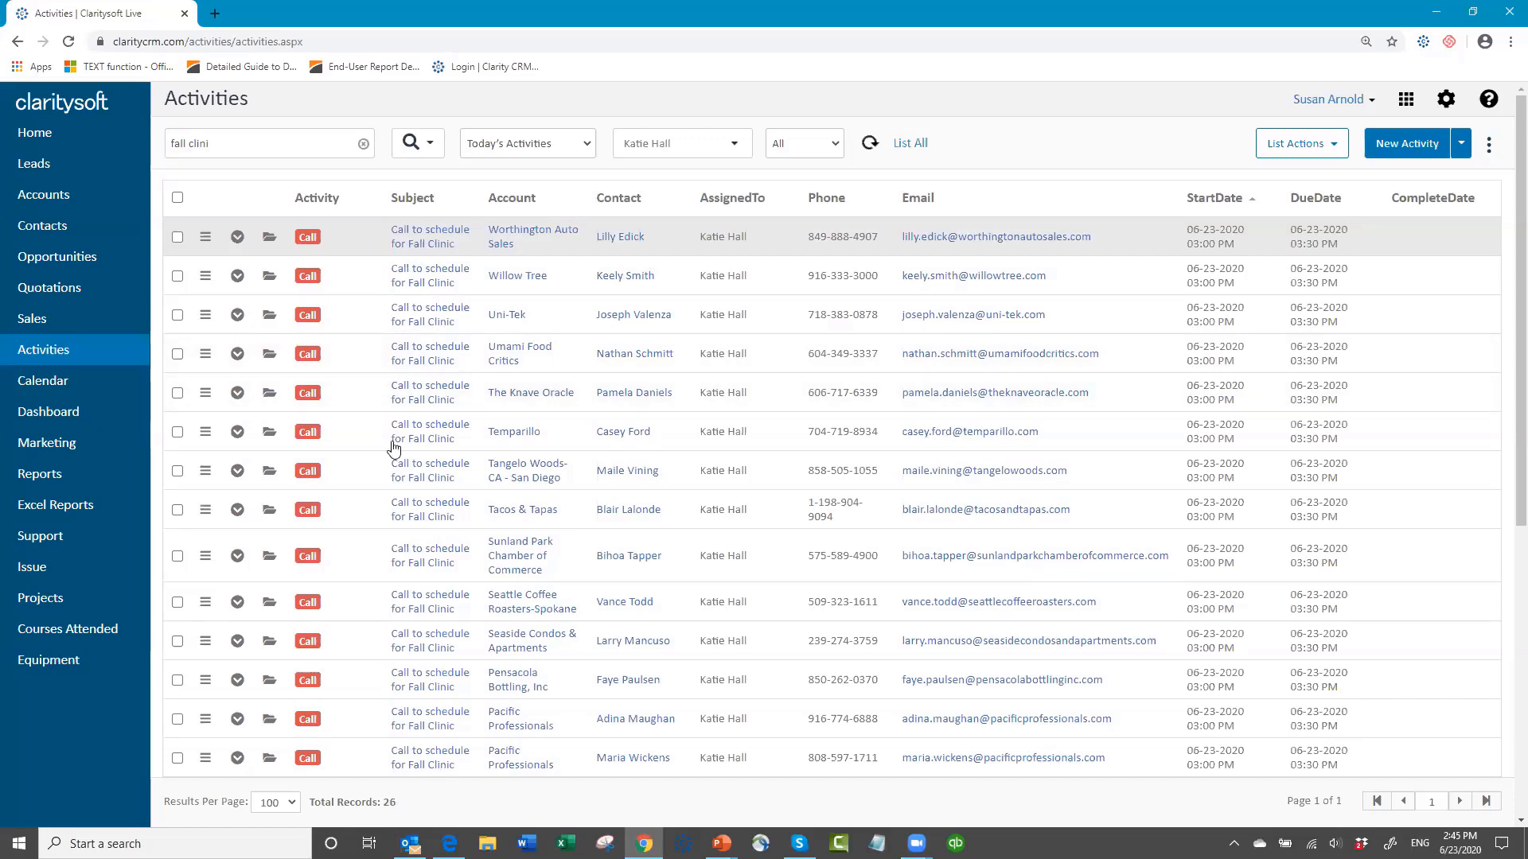
{"action": "left_click", "coordinate": [364, 144]}
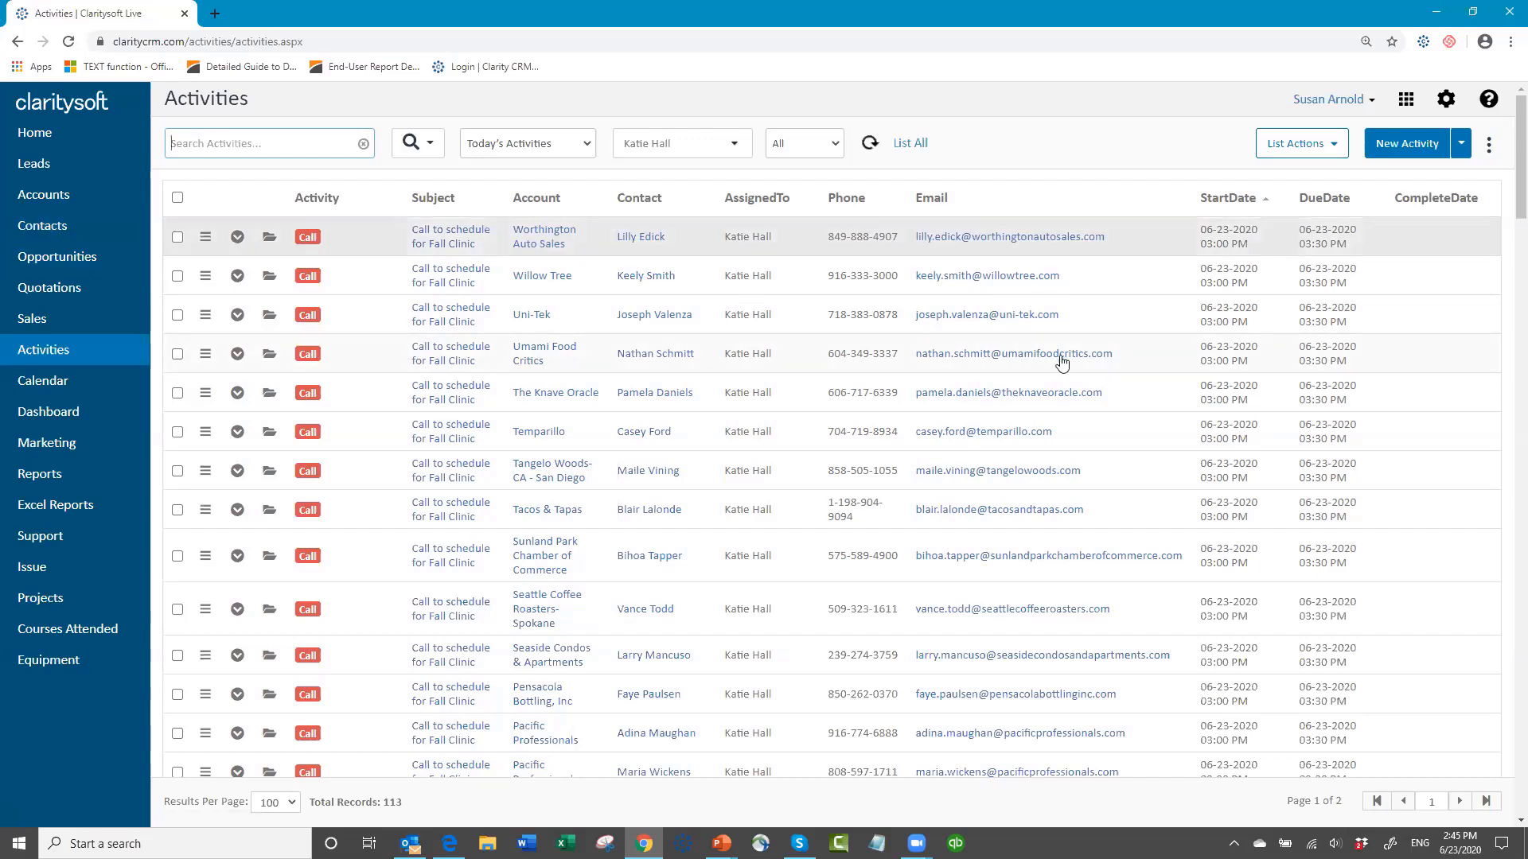
Step: Sort today's activities by start date with the oldest first and complete the first six together, confirming the action
{"action": "left_click", "coordinate": [1265, 203]}
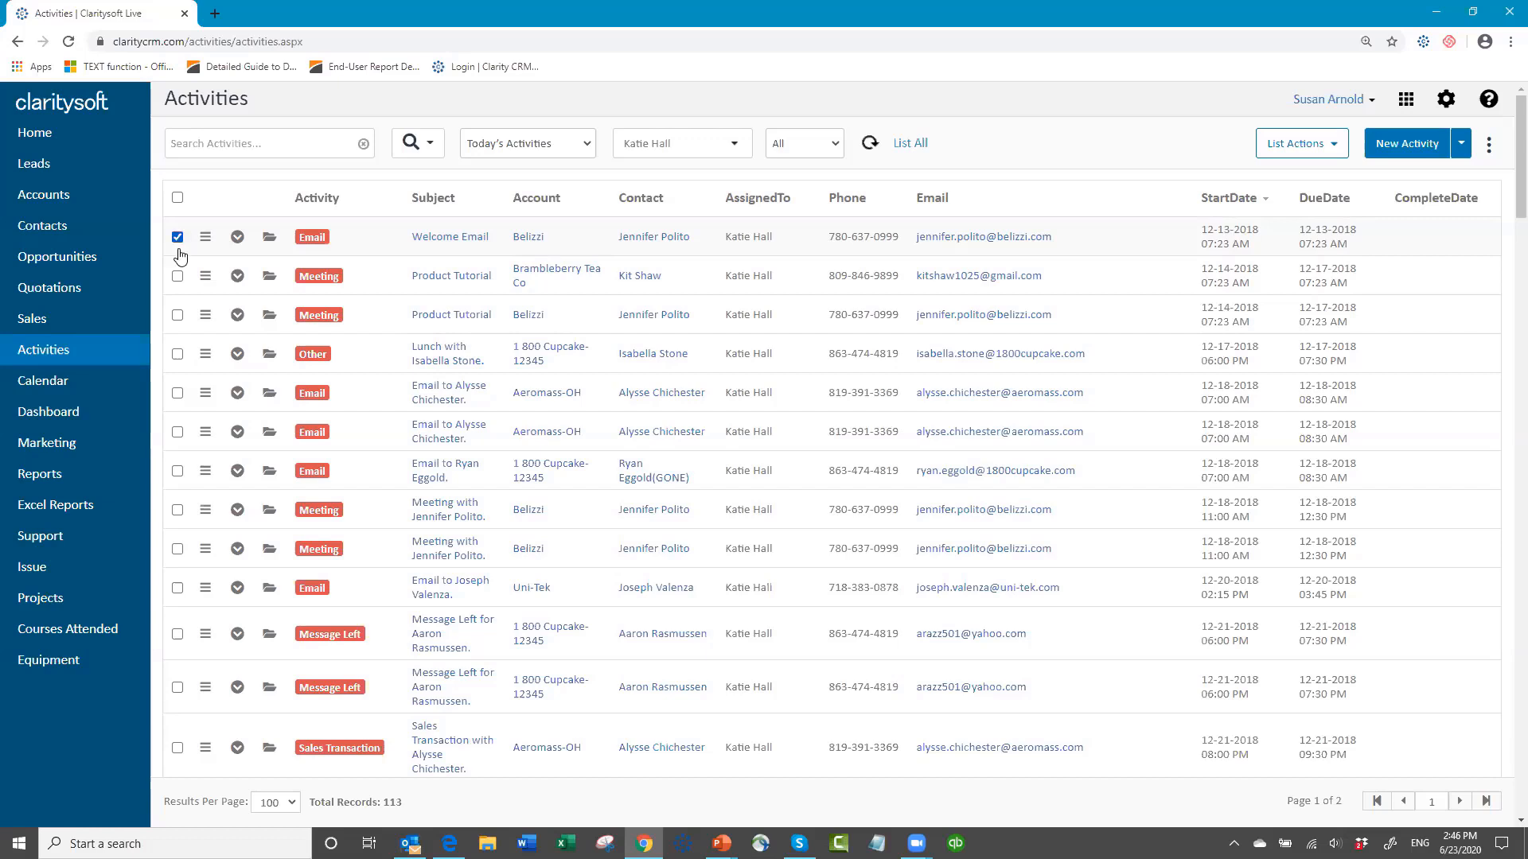
{"action": "left_click", "coordinate": [177, 237]}
{"action": "left_click", "coordinate": [177, 276]}
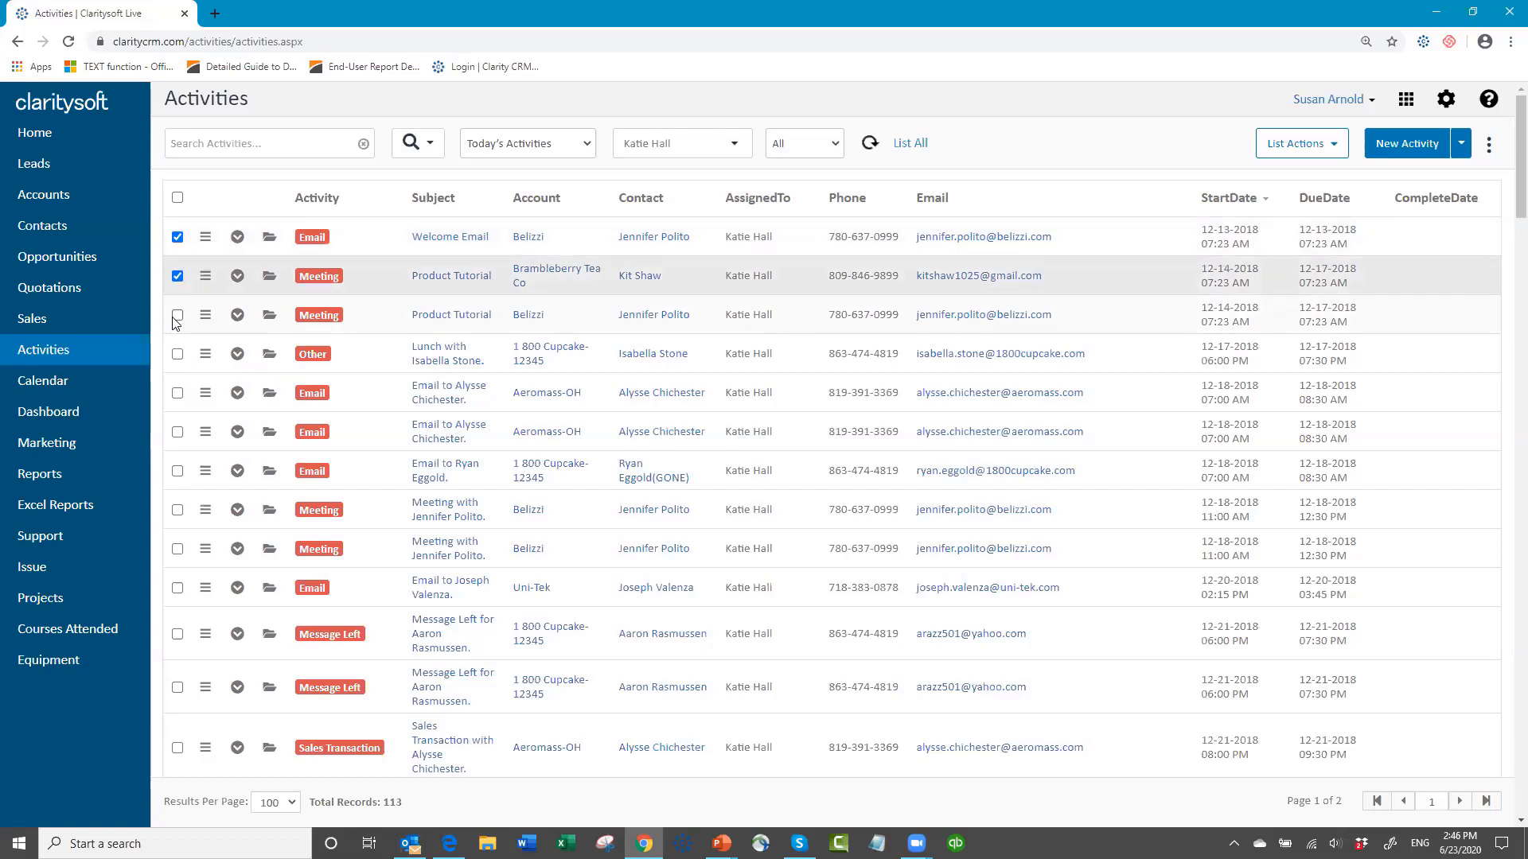
{"action": "left_click", "coordinate": [177, 316]}
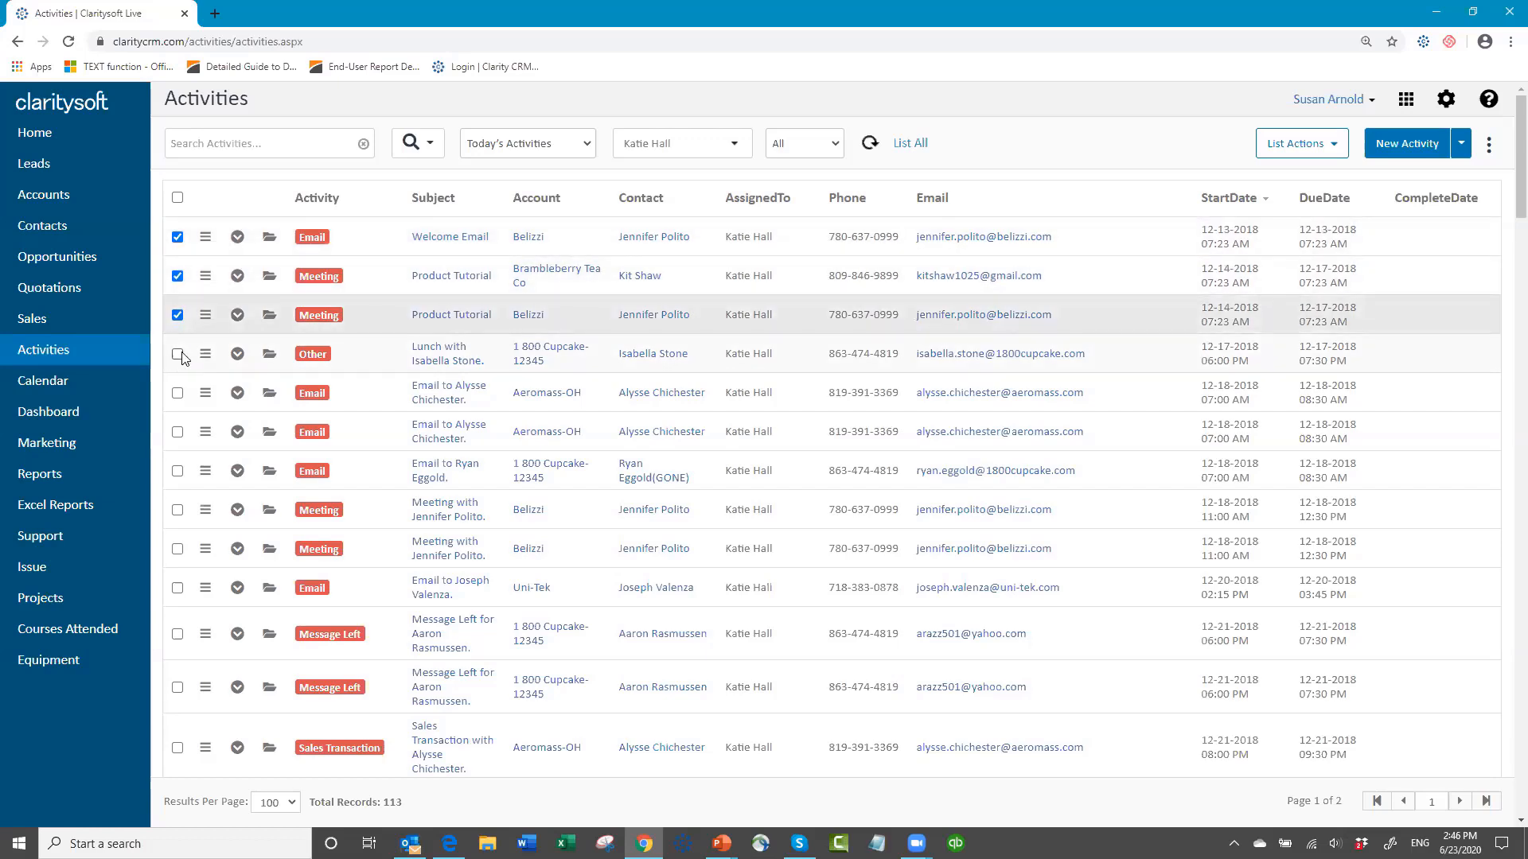
{"action": "left_click", "coordinate": [177, 355]}
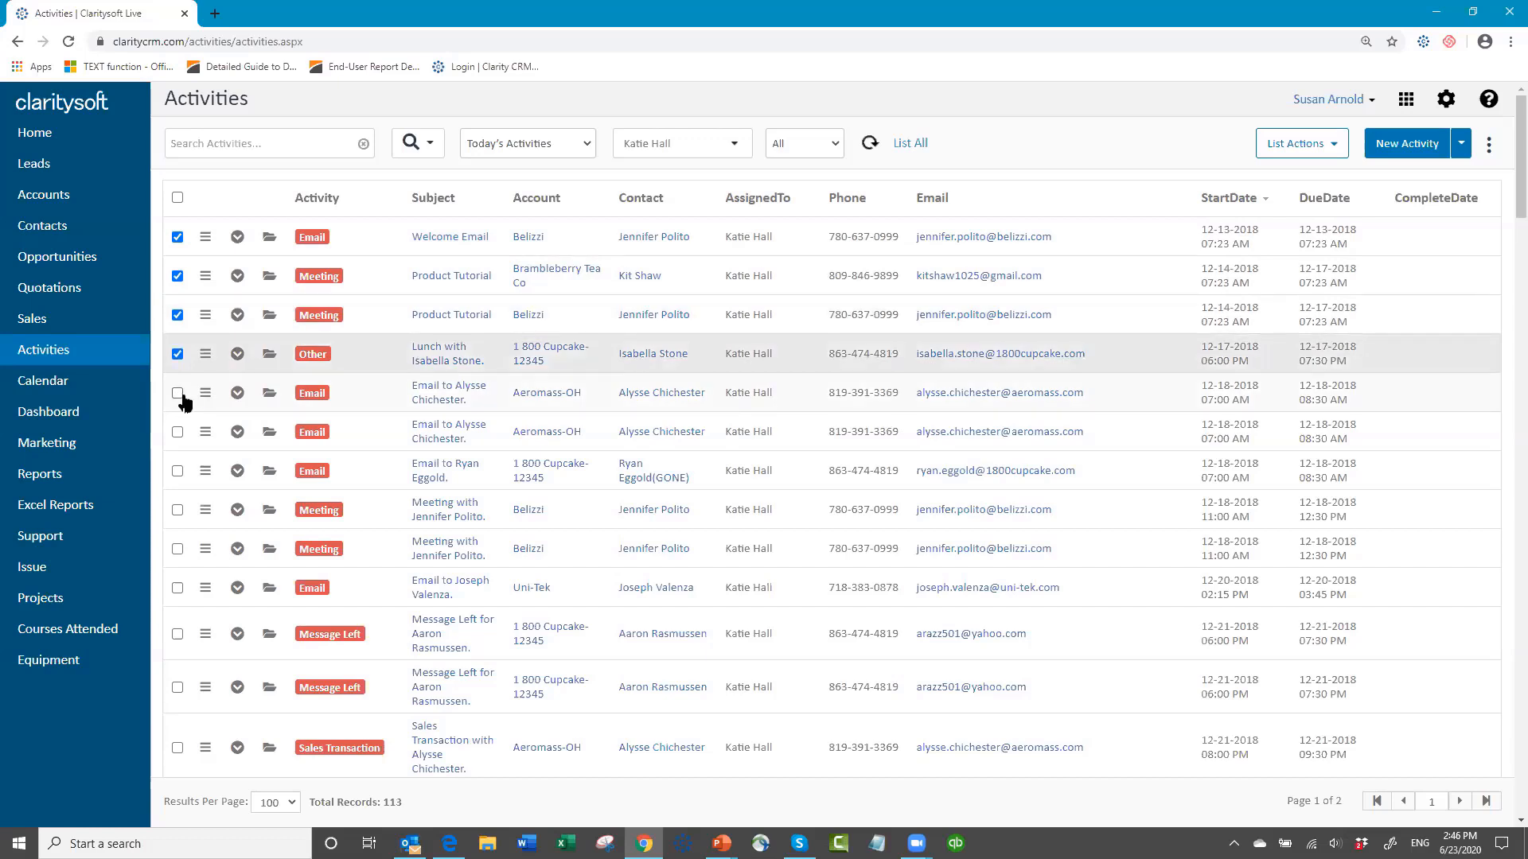
{"action": "left_click", "coordinate": [178, 394]}
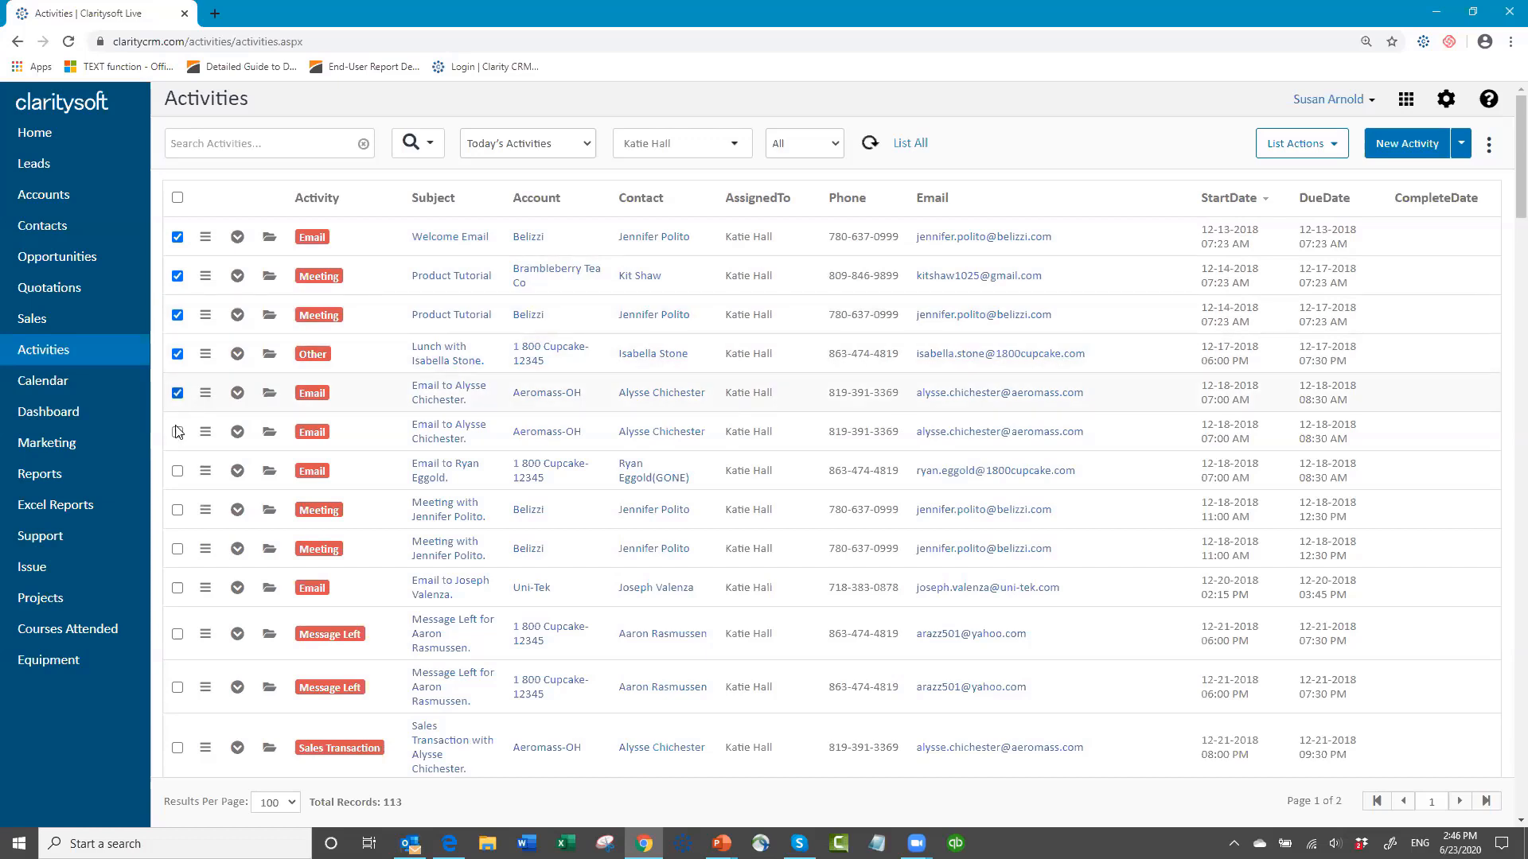
{"action": "left_click", "coordinate": [178, 434]}
{"action": "left_click", "coordinate": [1331, 146]}
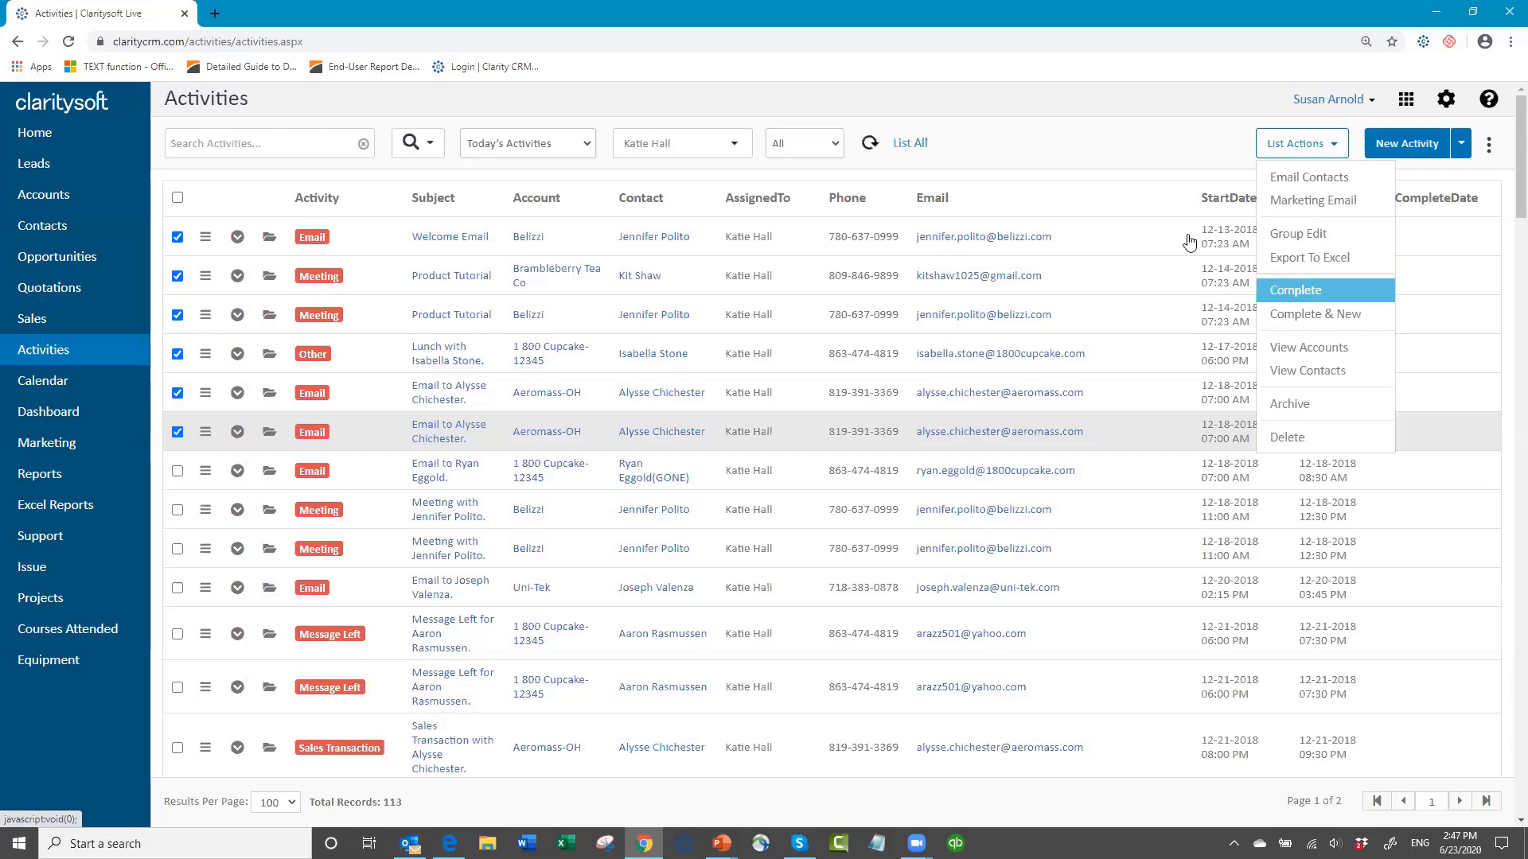
{"action": "left_click", "coordinate": [1296, 288]}
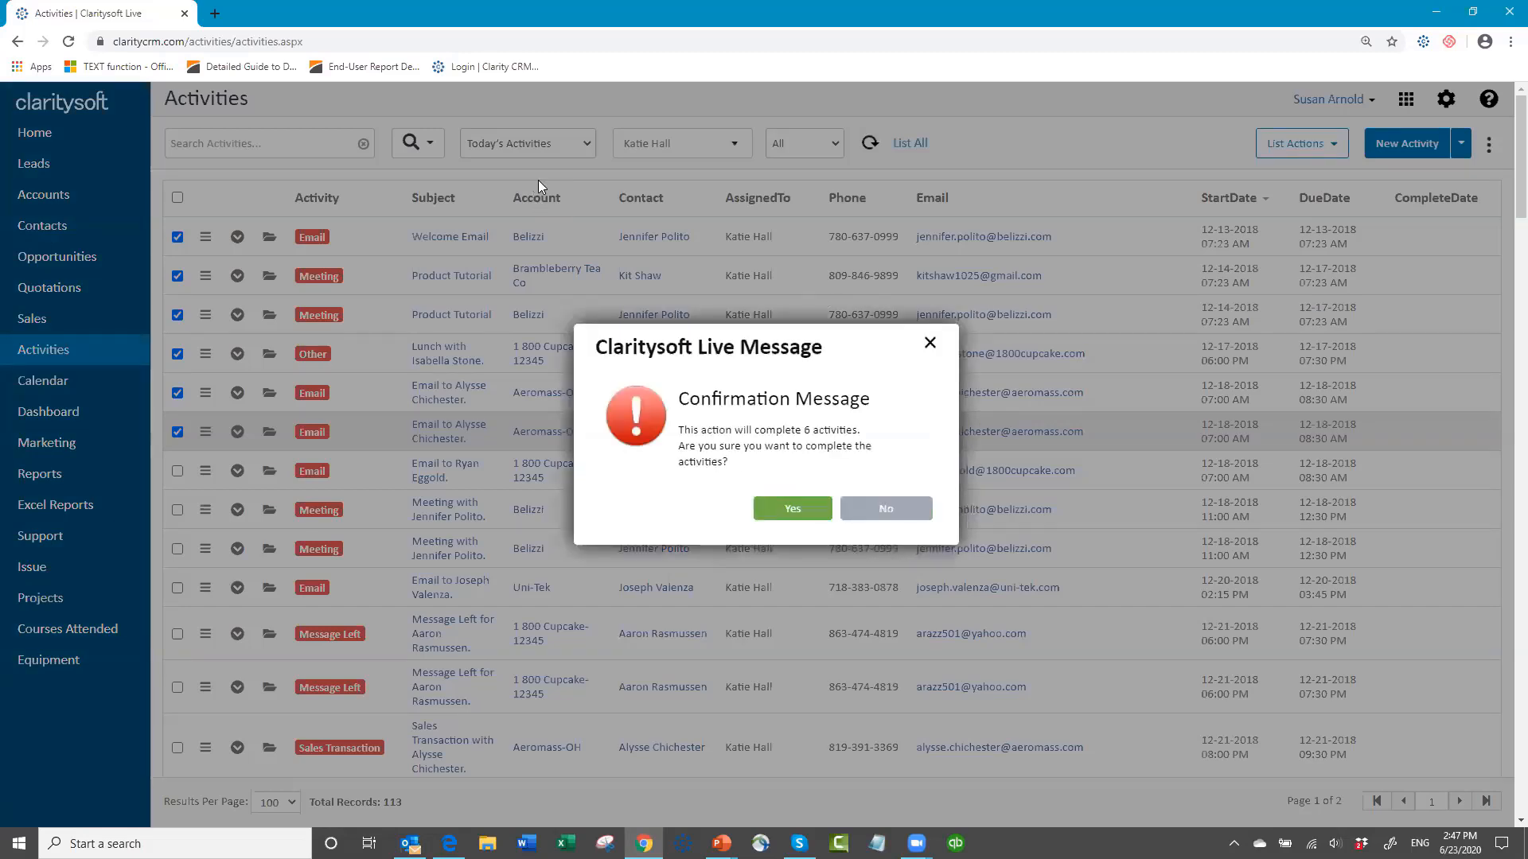
{"action": "left_click", "coordinate": [795, 513]}
{"action": "left_click", "coordinate": [791, 513]}
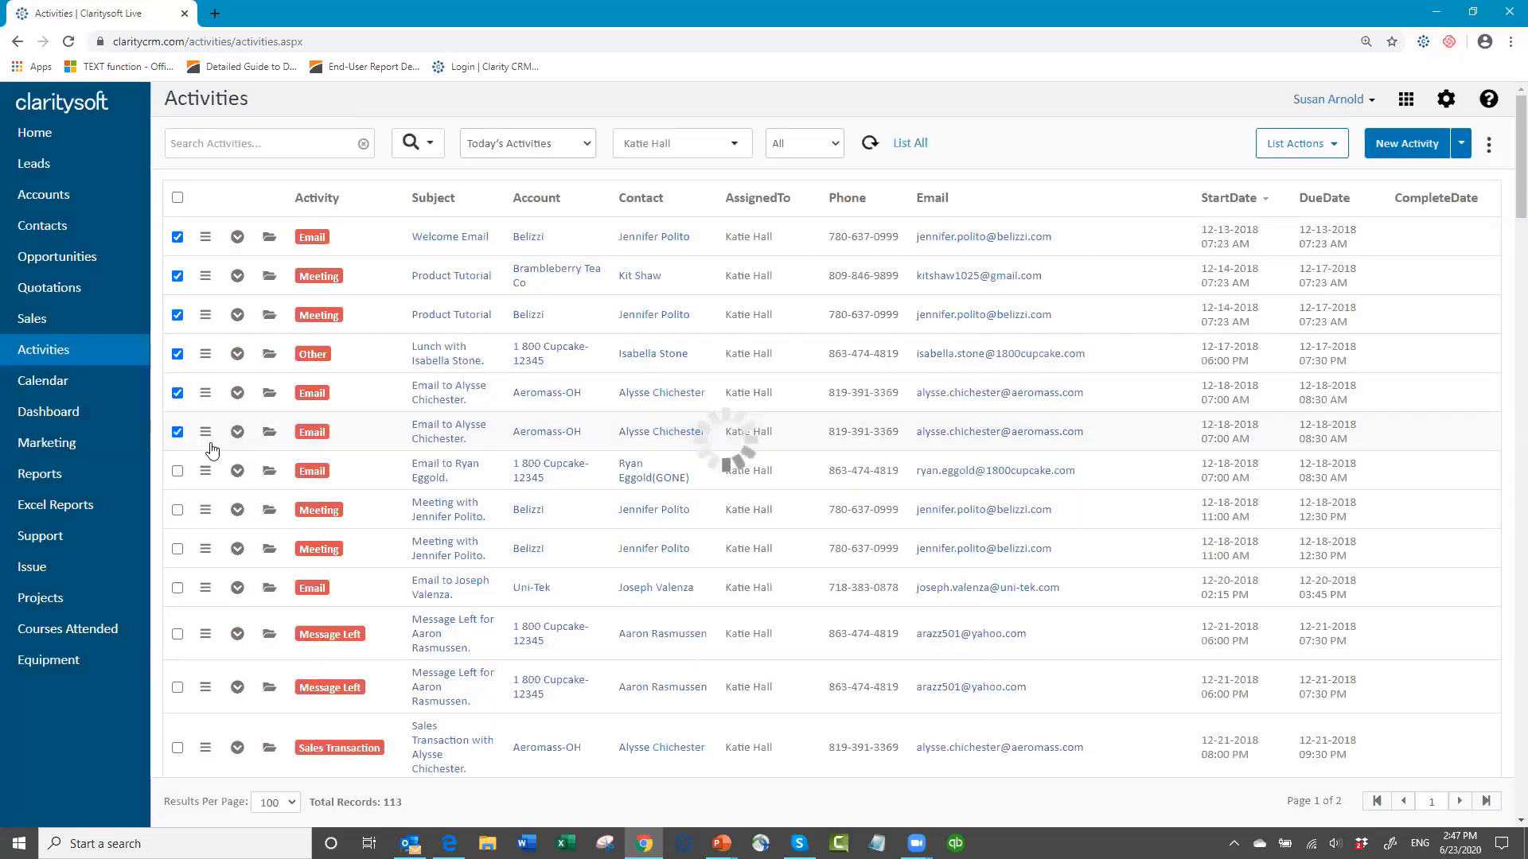
Step: Filter the activities list to Completed This Week to review the completed activities
{"action": "left_click", "coordinate": [585, 149]}
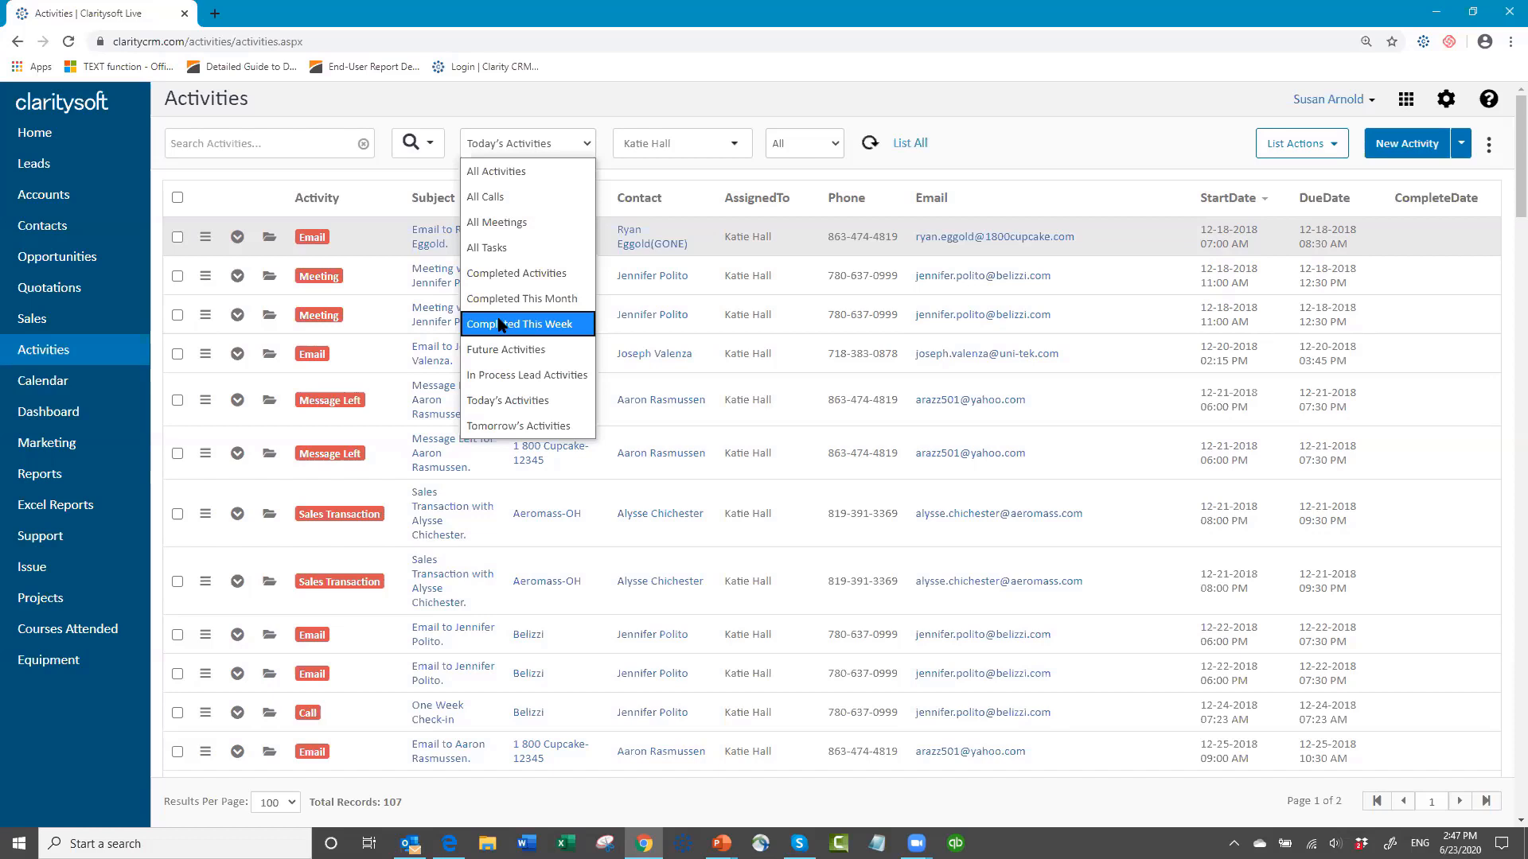
{"action": "left_click", "coordinate": [1057, 160]}
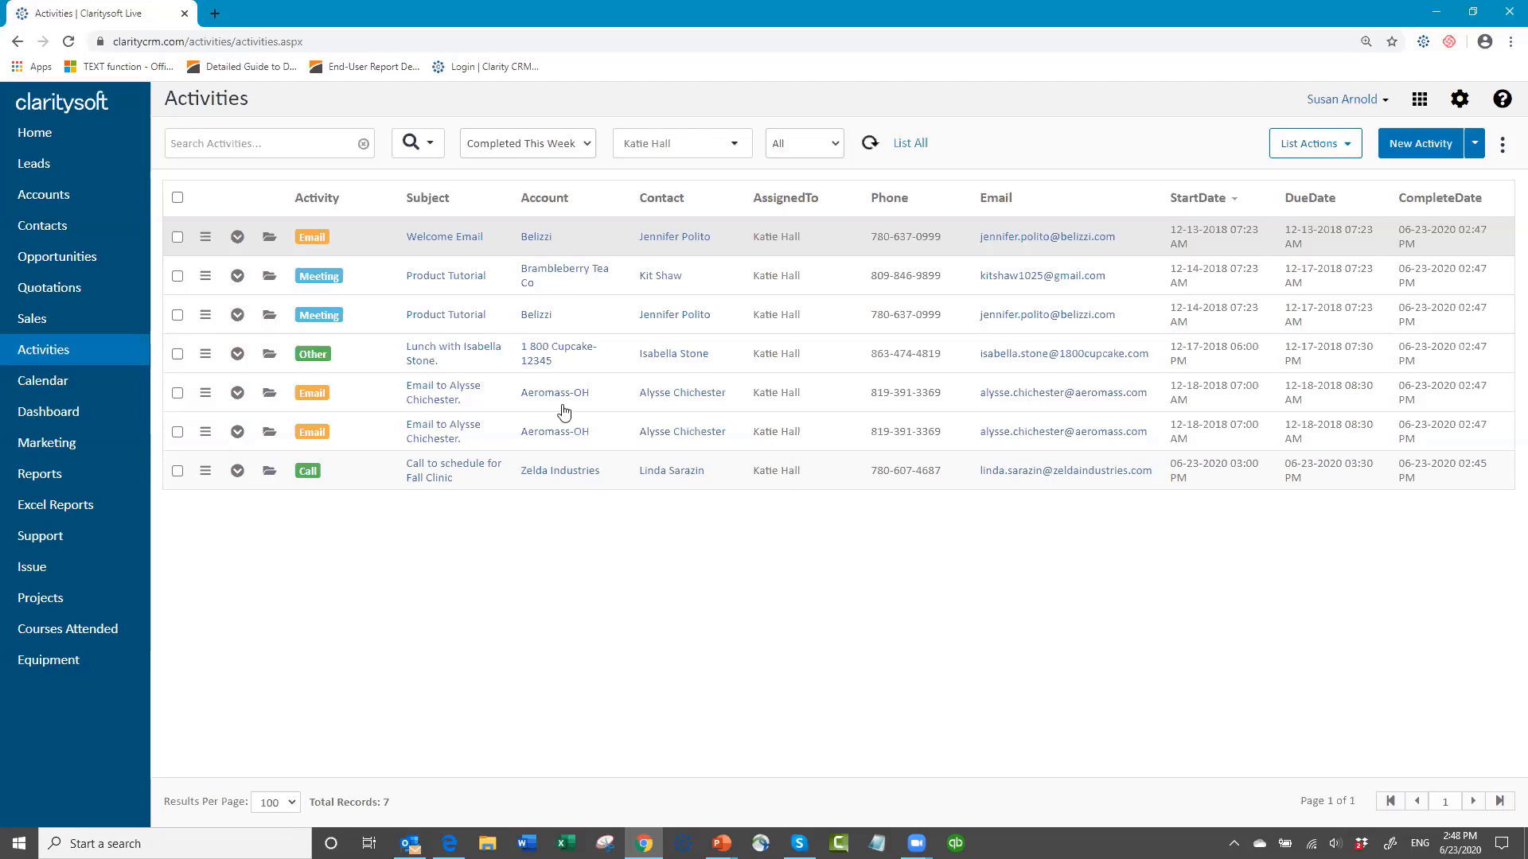
Step: Open the accounts list and view the list actions available for accounts
{"action": "left_click", "coordinate": [67, 228]}
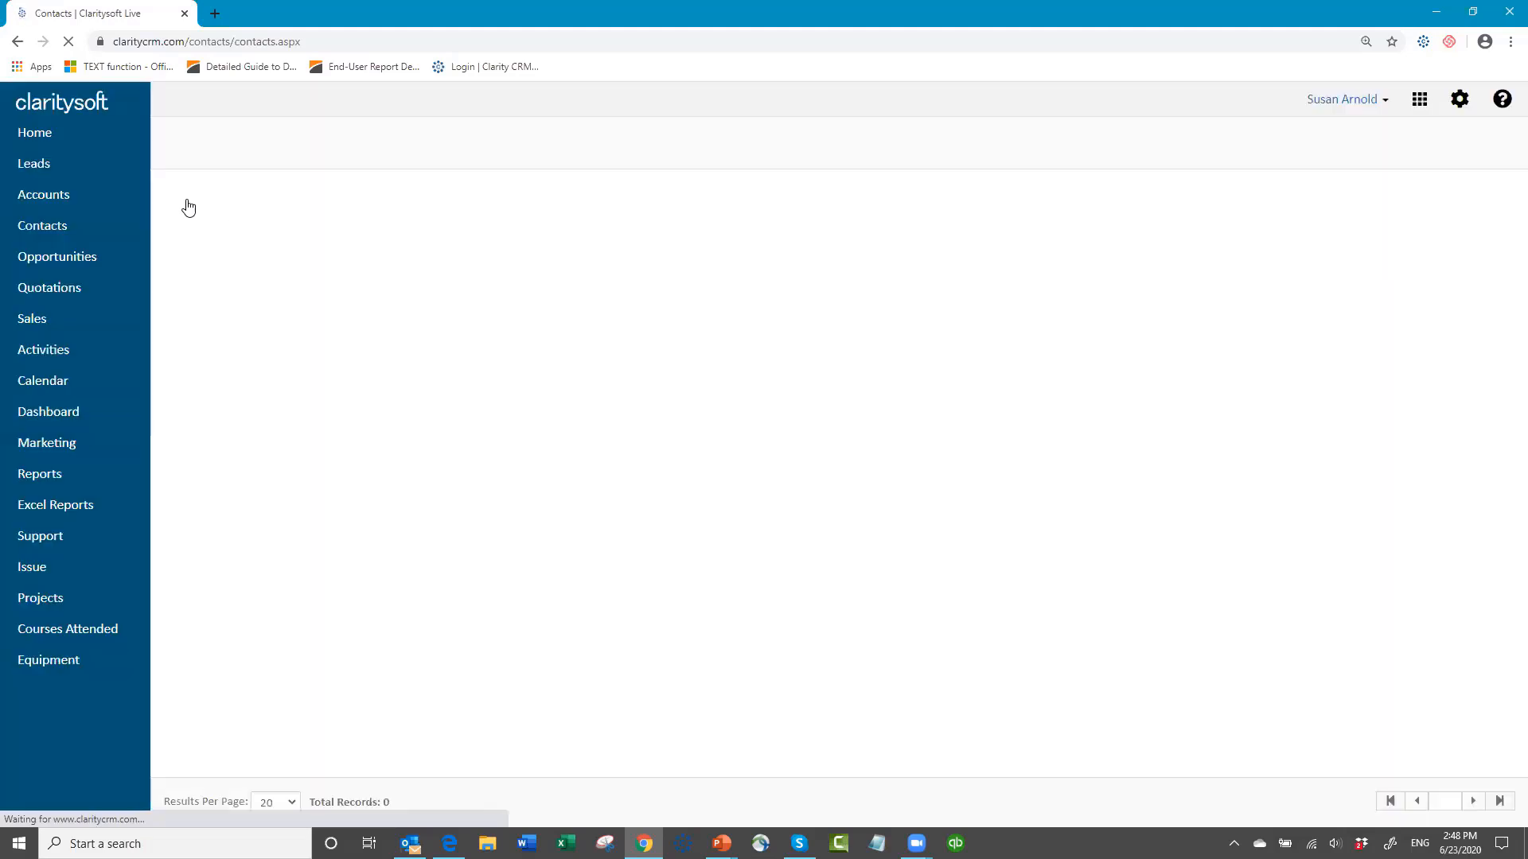
{"action": "left_click", "coordinate": [66, 198]}
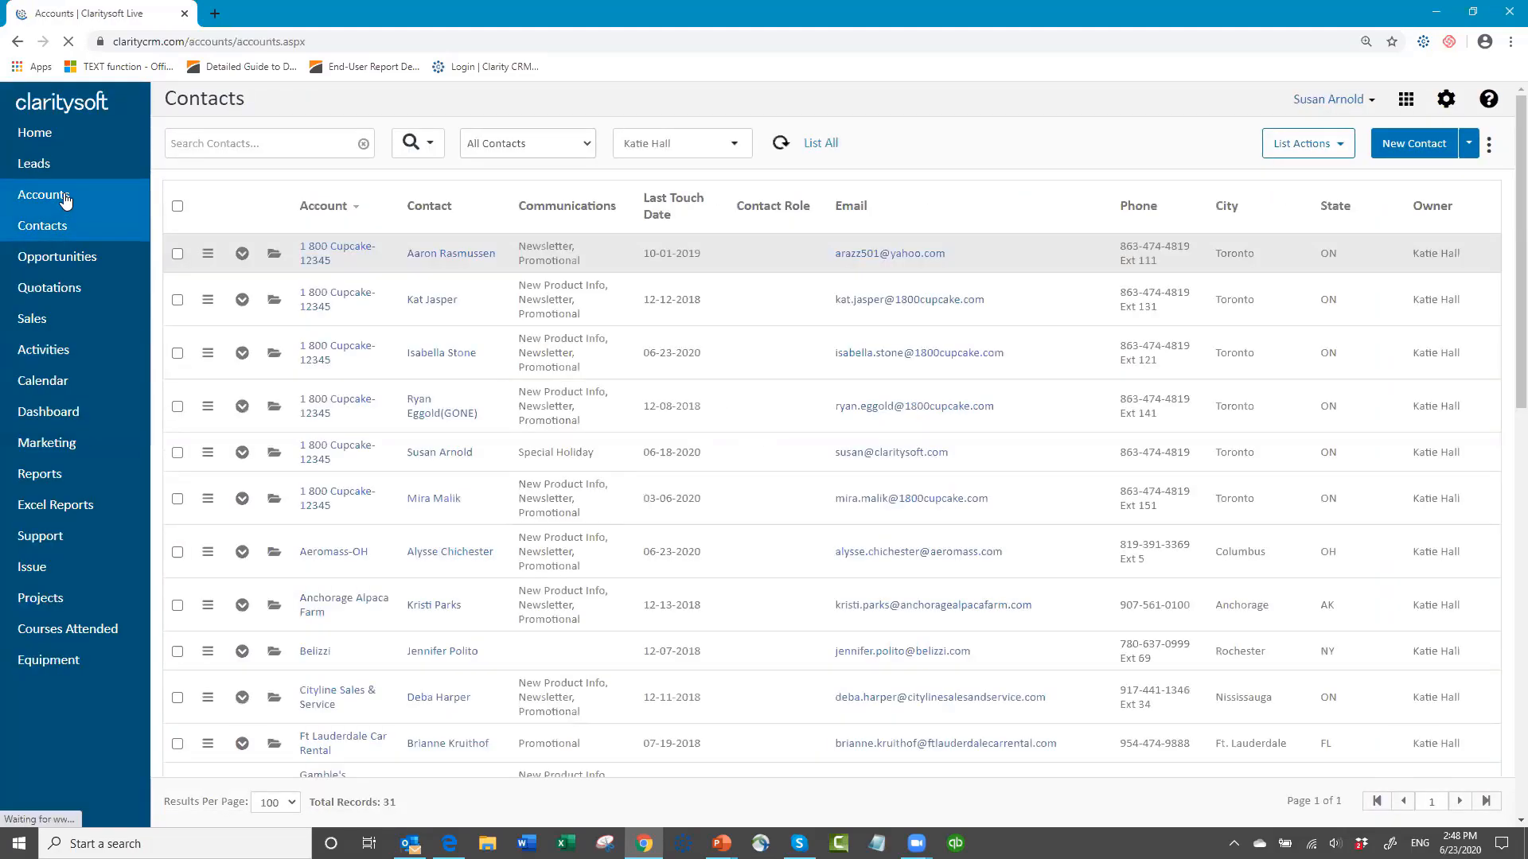
{"action": "left_click", "coordinate": [1325, 149]}
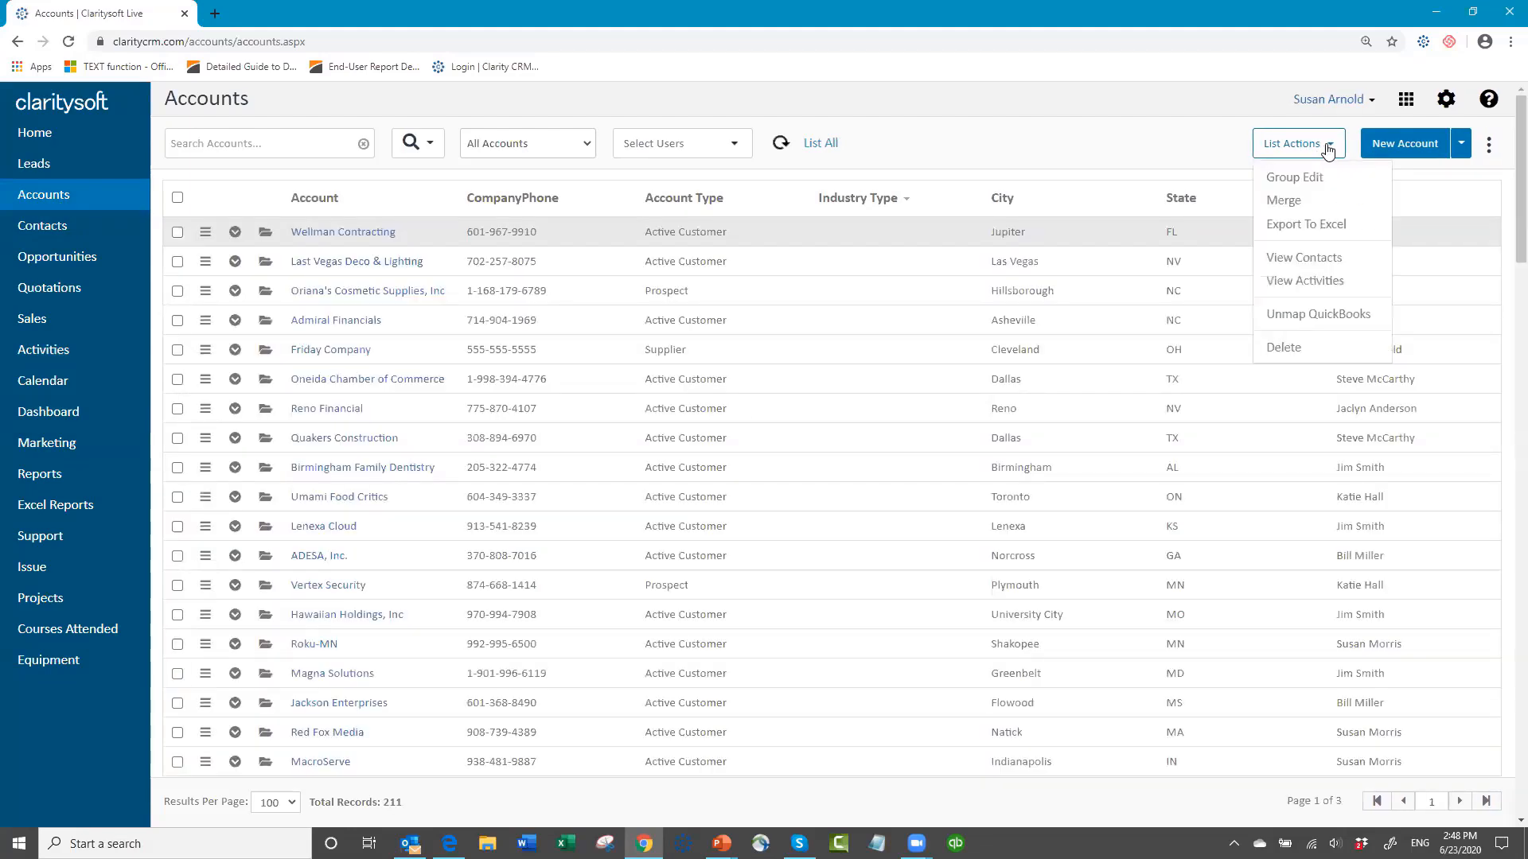
Step: In the contacts list, select the contacts of Gamble's Financial Partnership Co and H.L.H. Medical Devices, plus the second Pacific Professionals contact
{"action": "left_click", "coordinate": [60, 227]}
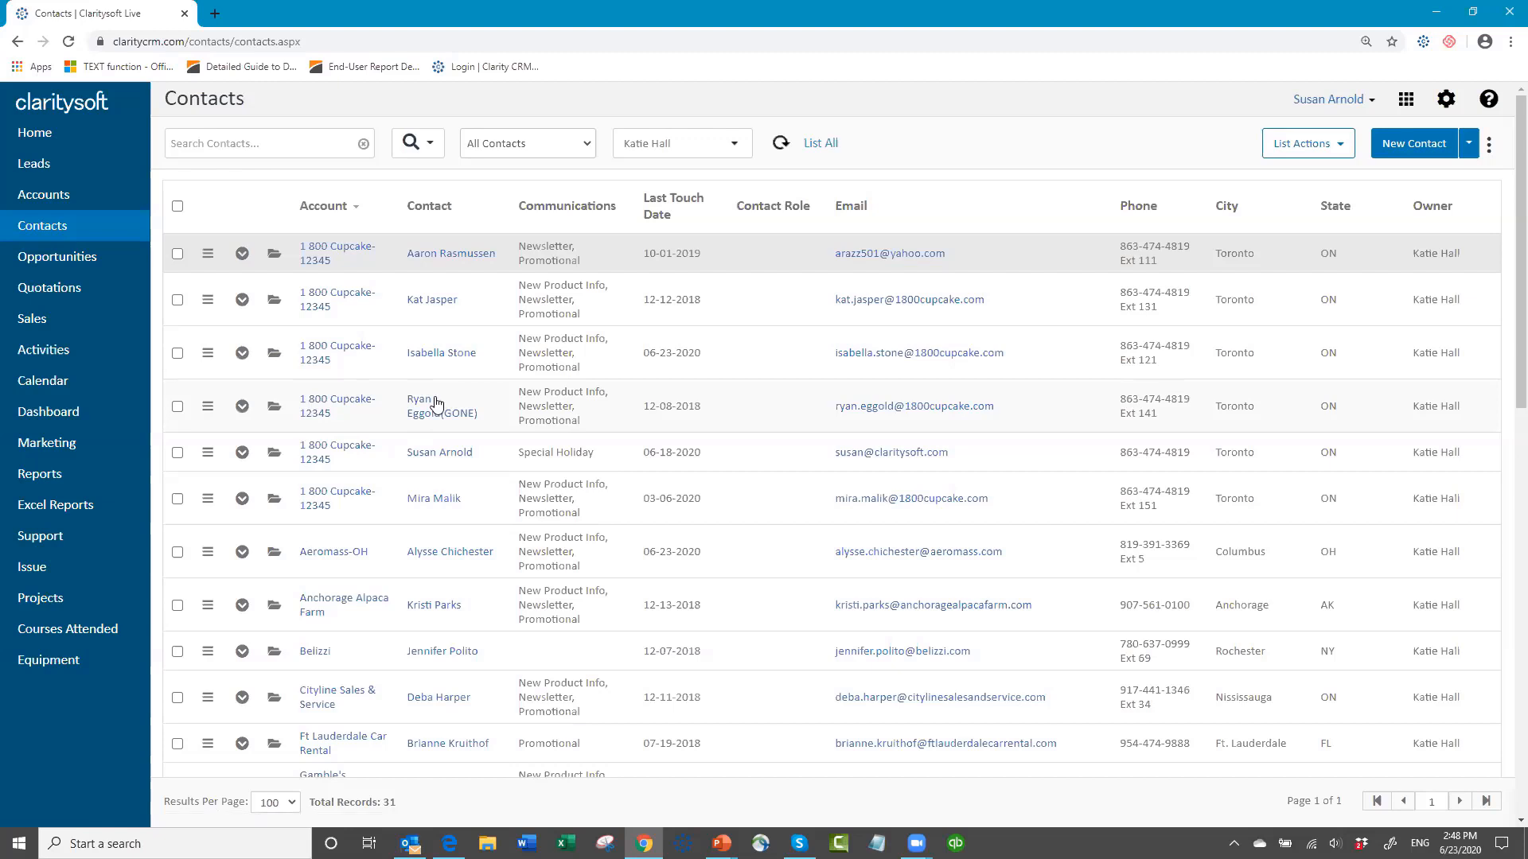
{"action": "scroll", "coordinate": [430, 410], "scroll_direction": "down", "scroll_amount": 4}
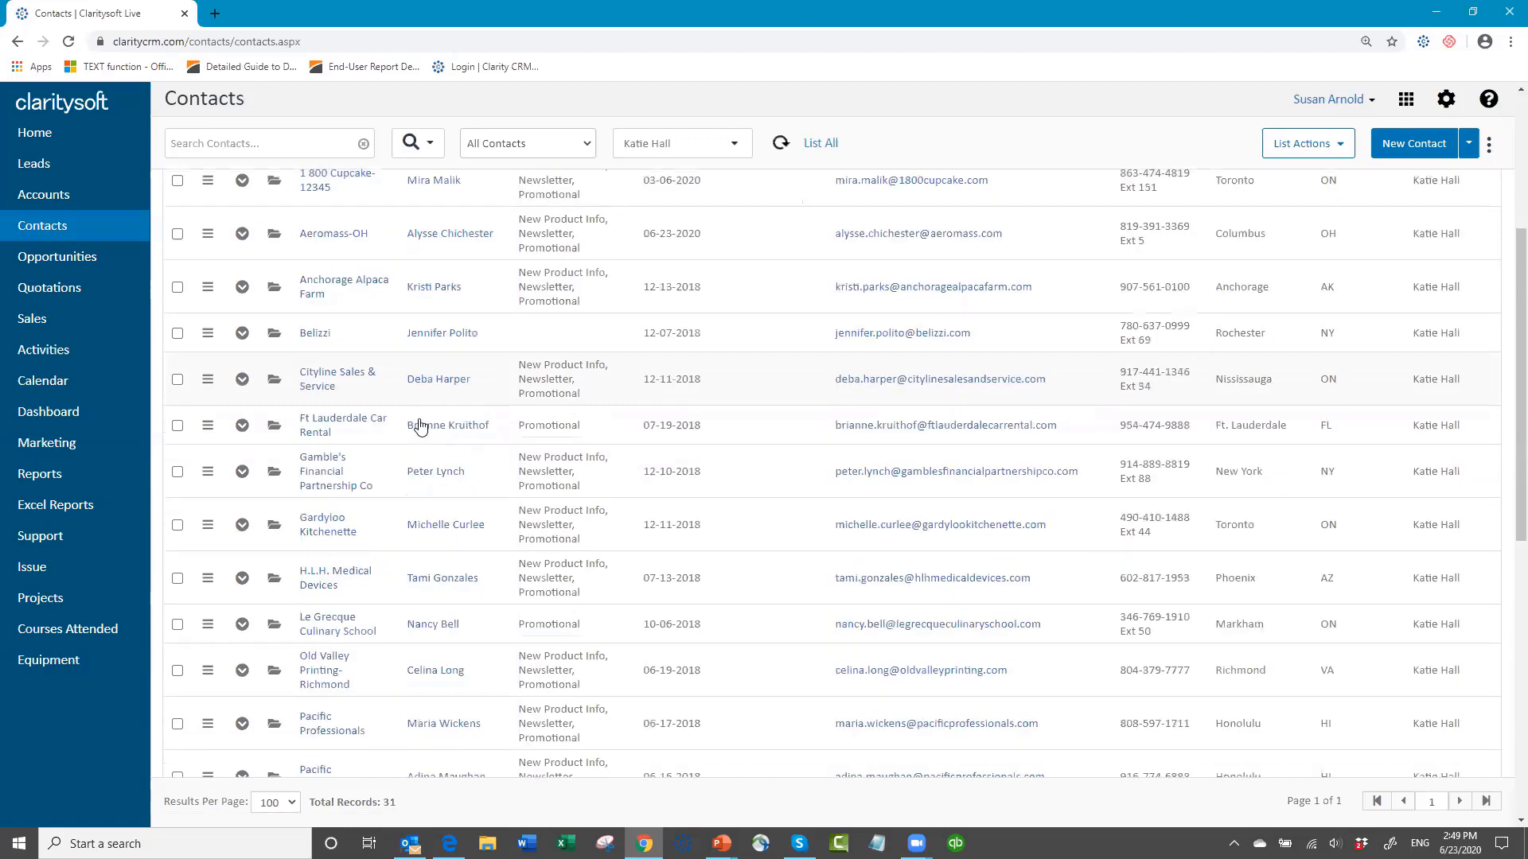
{"action": "scroll", "coordinate": [420, 427], "scroll_direction": "down", "scroll_amount": 1}
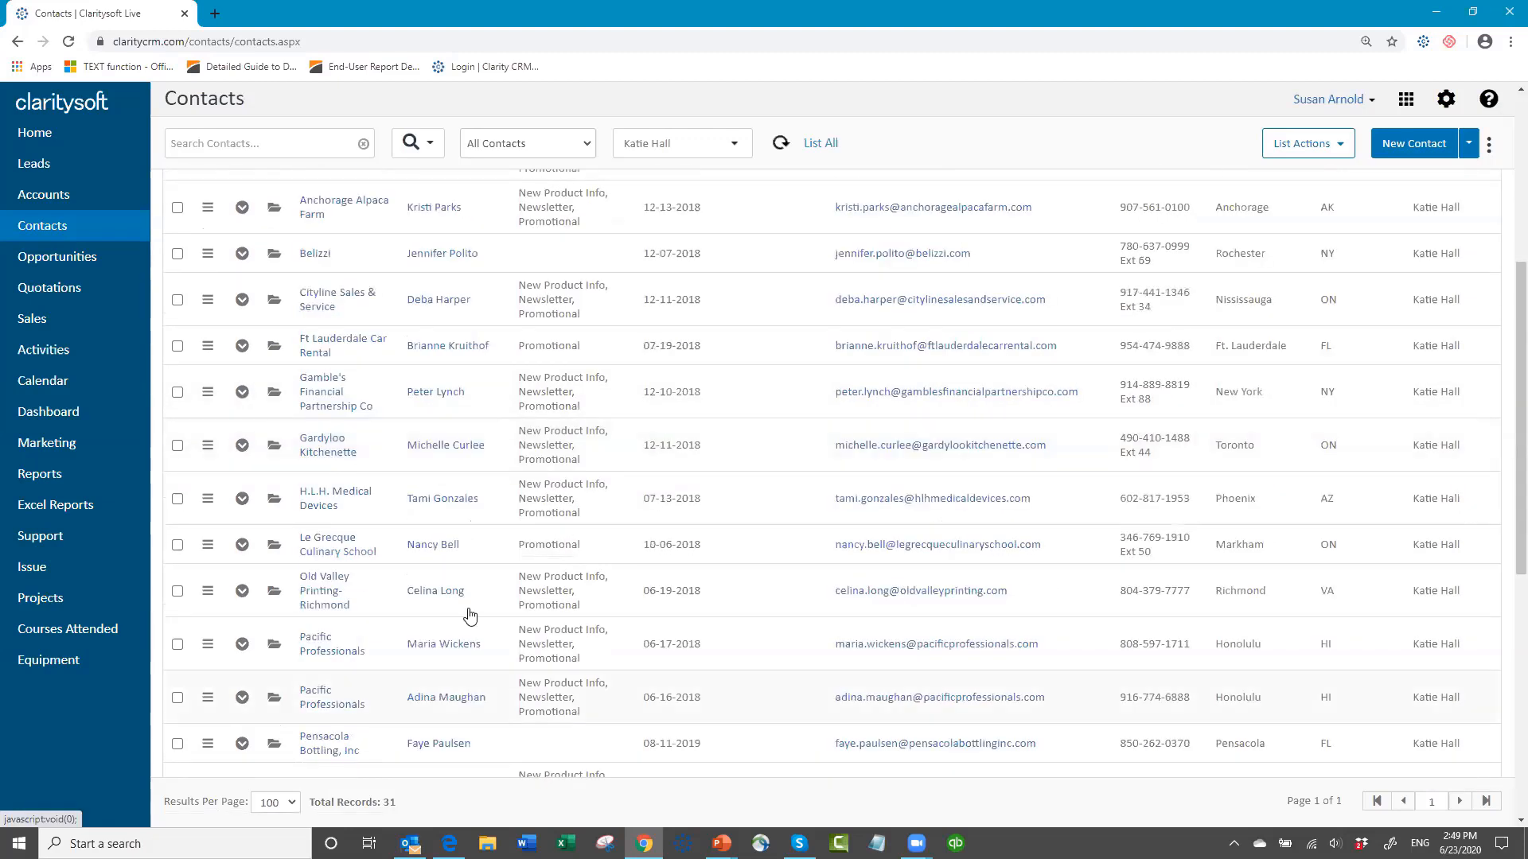
{"action": "left_click", "coordinate": [182, 395]}
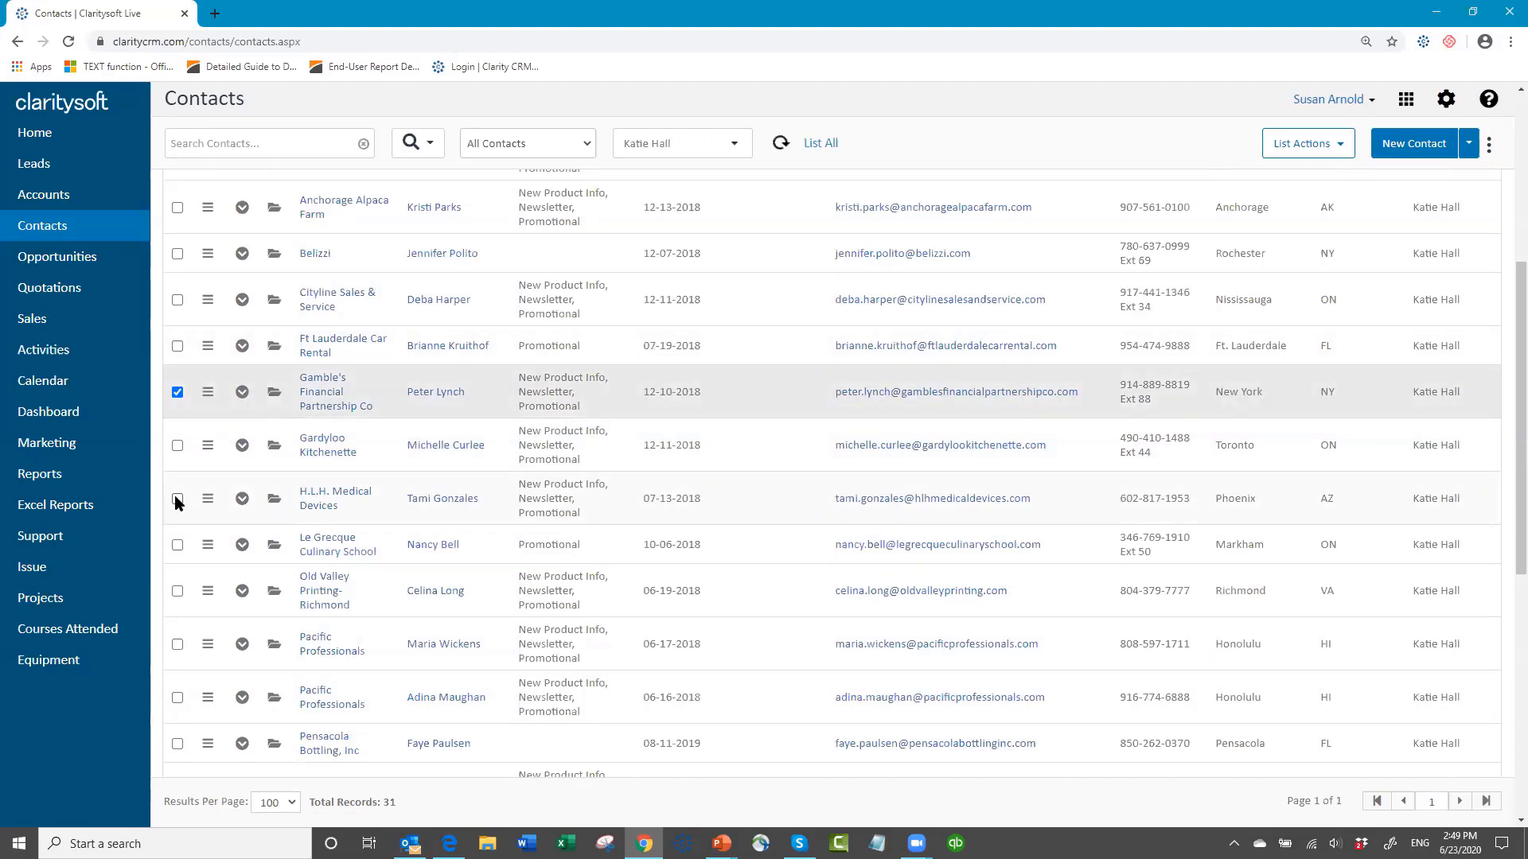
{"action": "left_click", "coordinate": [177, 500]}
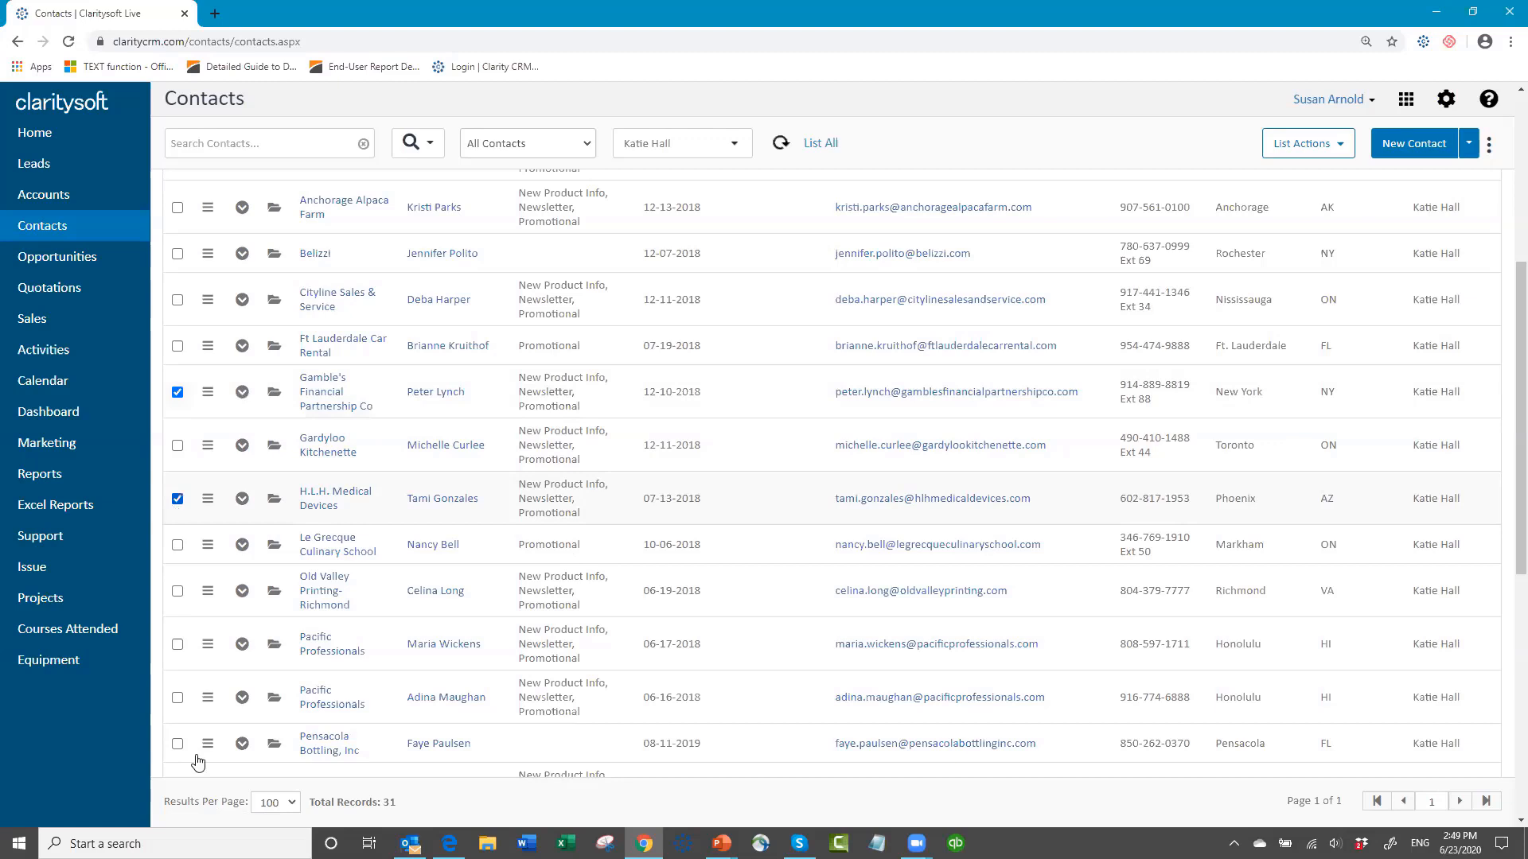
{"action": "left_click", "coordinate": [176, 700]}
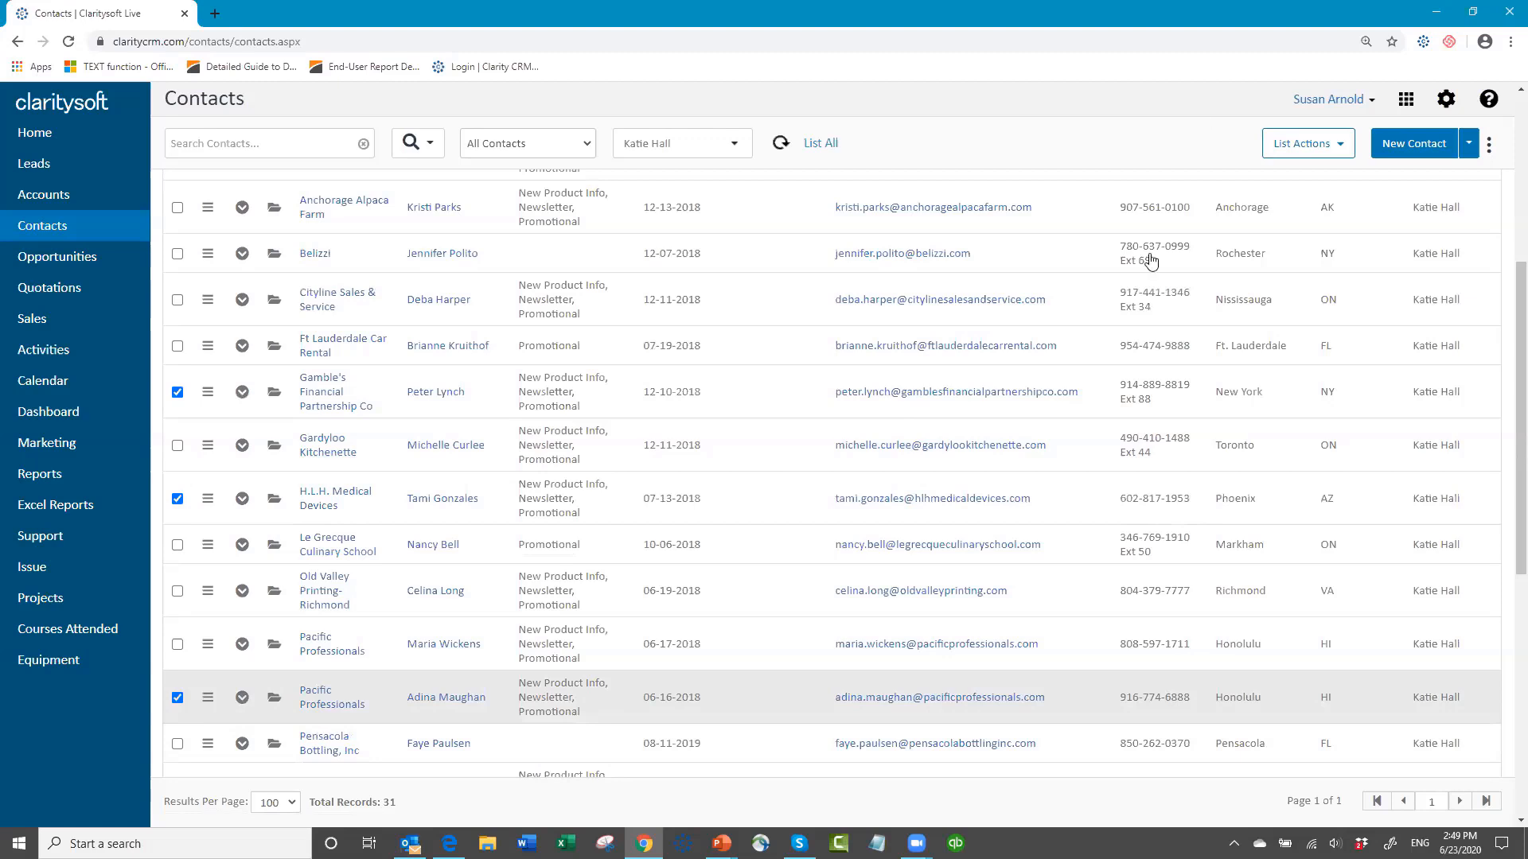
Step: Start Log Activity for all checked contacts, choosing Call as the activity type and entering the subject "Follow up call"
{"action": "left_click", "coordinate": [1344, 150]}
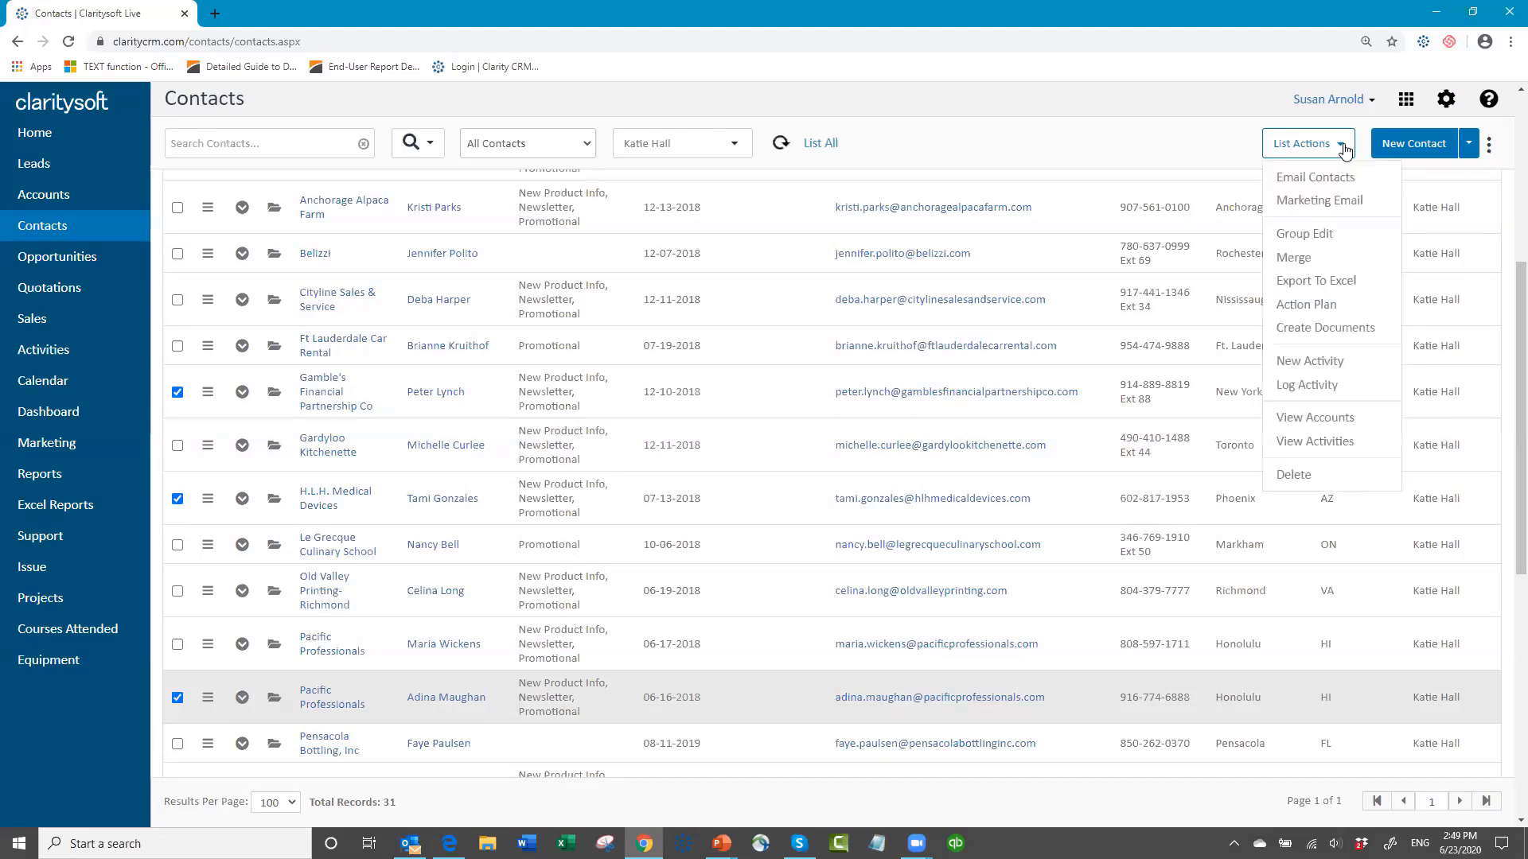
{"action": "left_click", "coordinate": [1303, 386]}
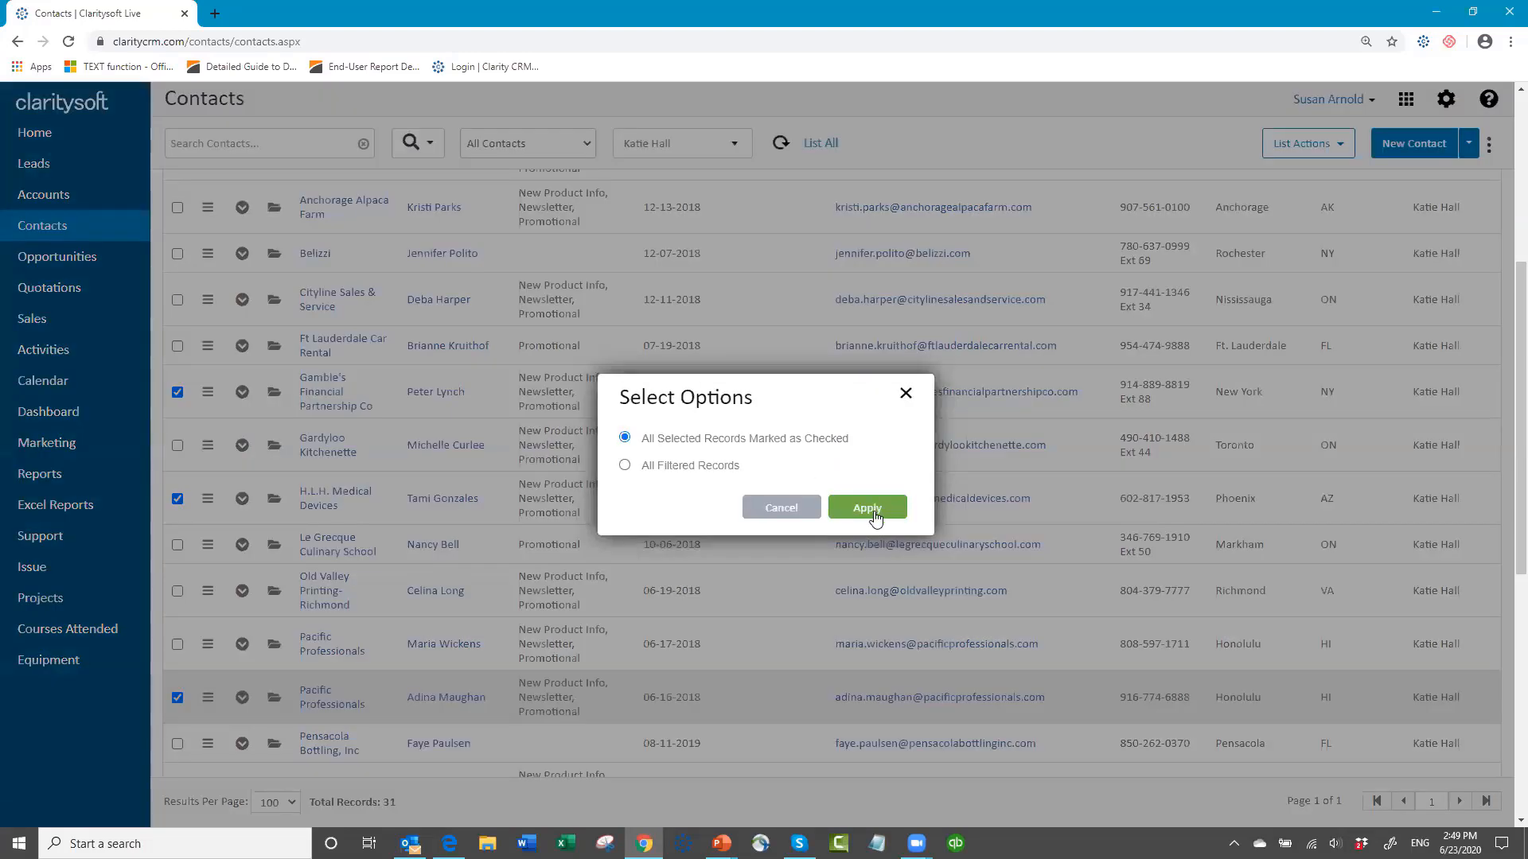
{"action": "left_click", "coordinate": [867, 508]}
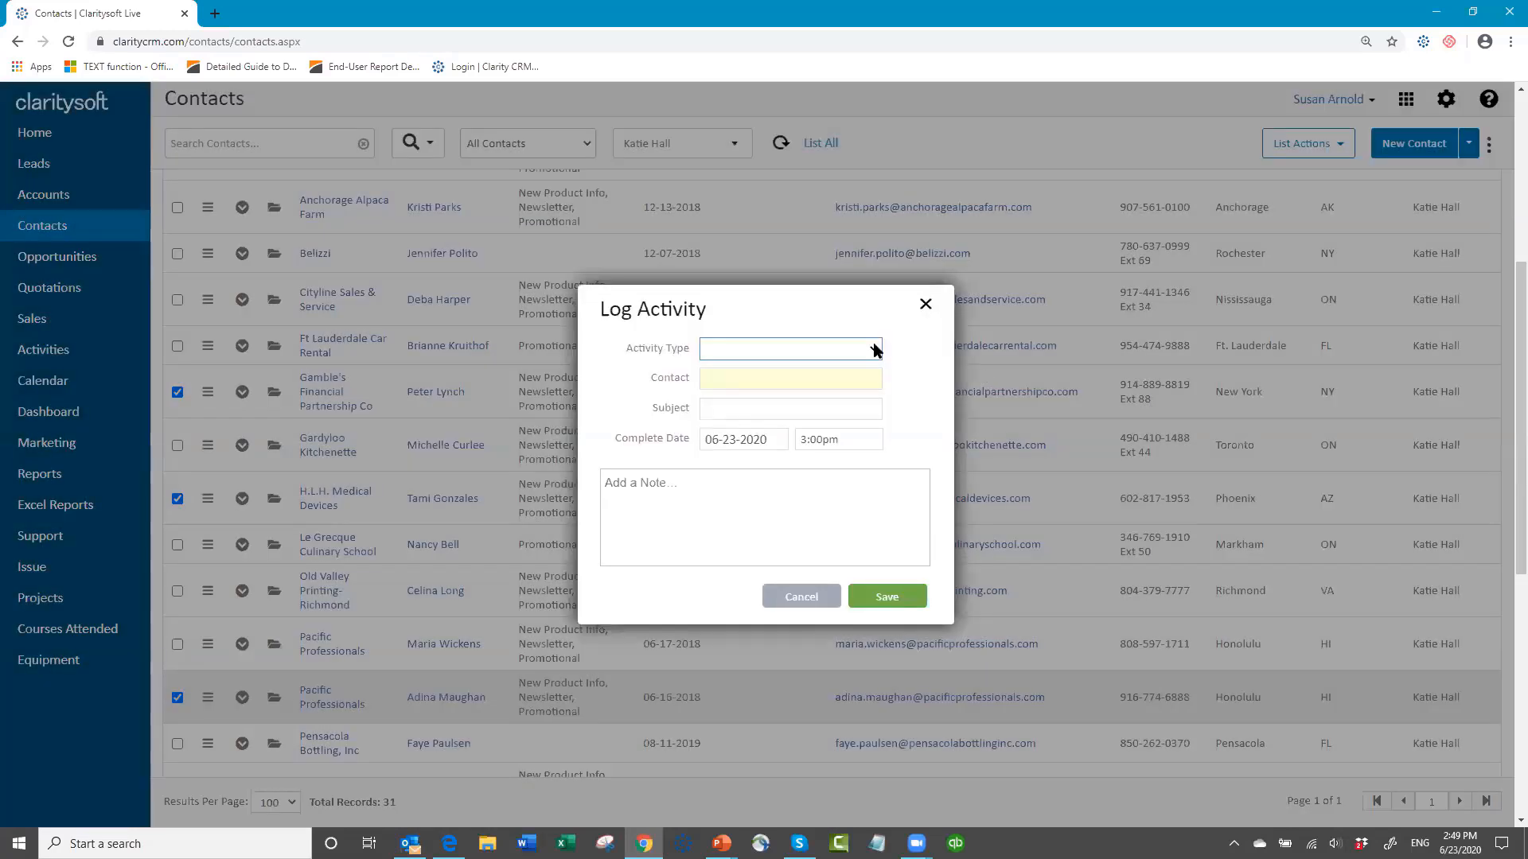
{"action": "left_click", "coordinate": [876, 350]}
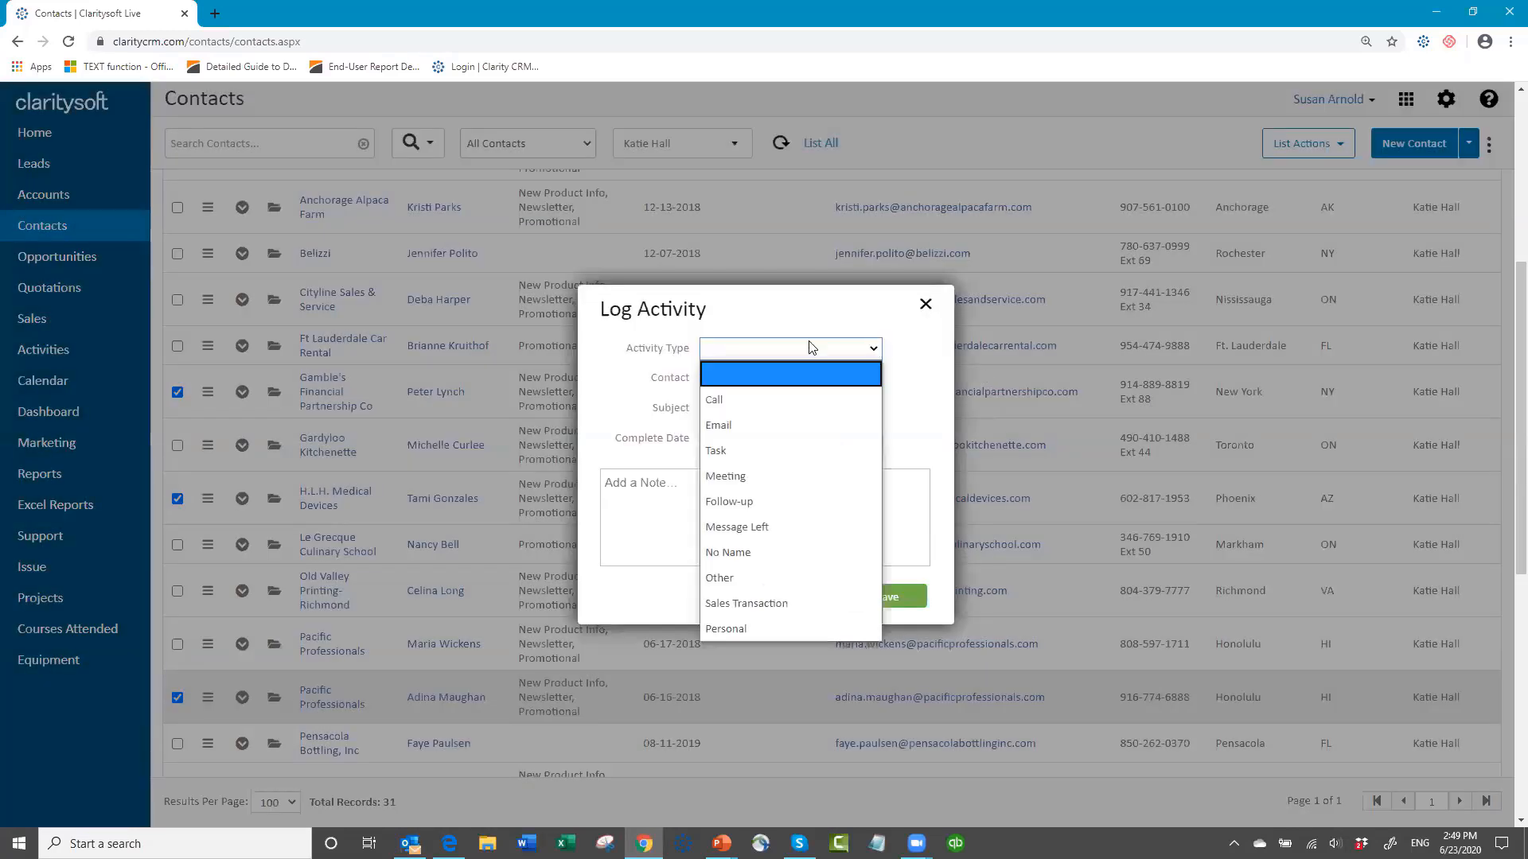
{"action": "left_click", "coordinate": [761, 398]}
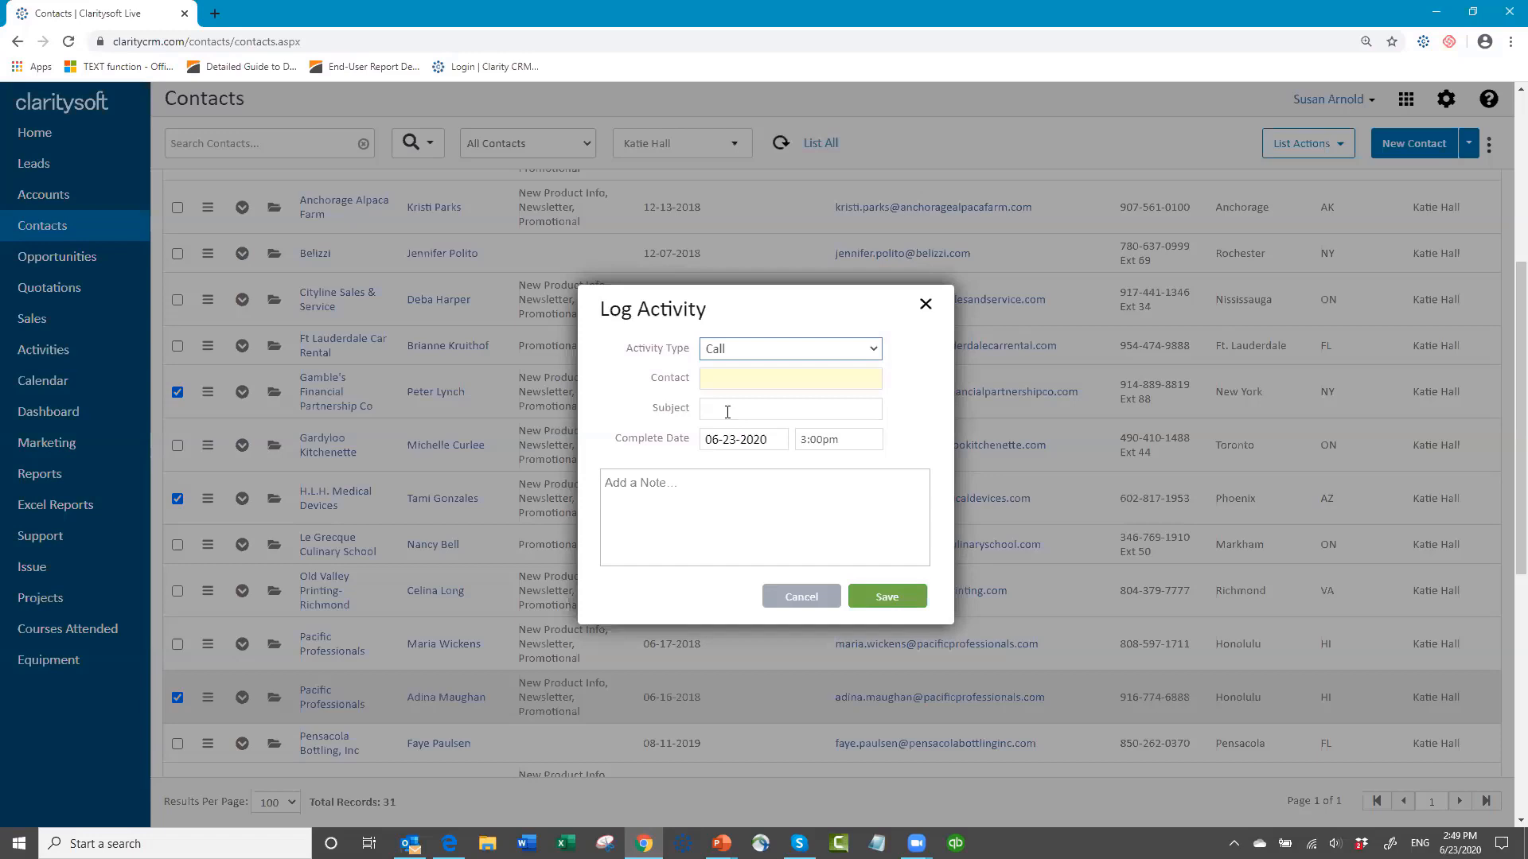
{"action": "left_click", "coordinate": [727, 410]}
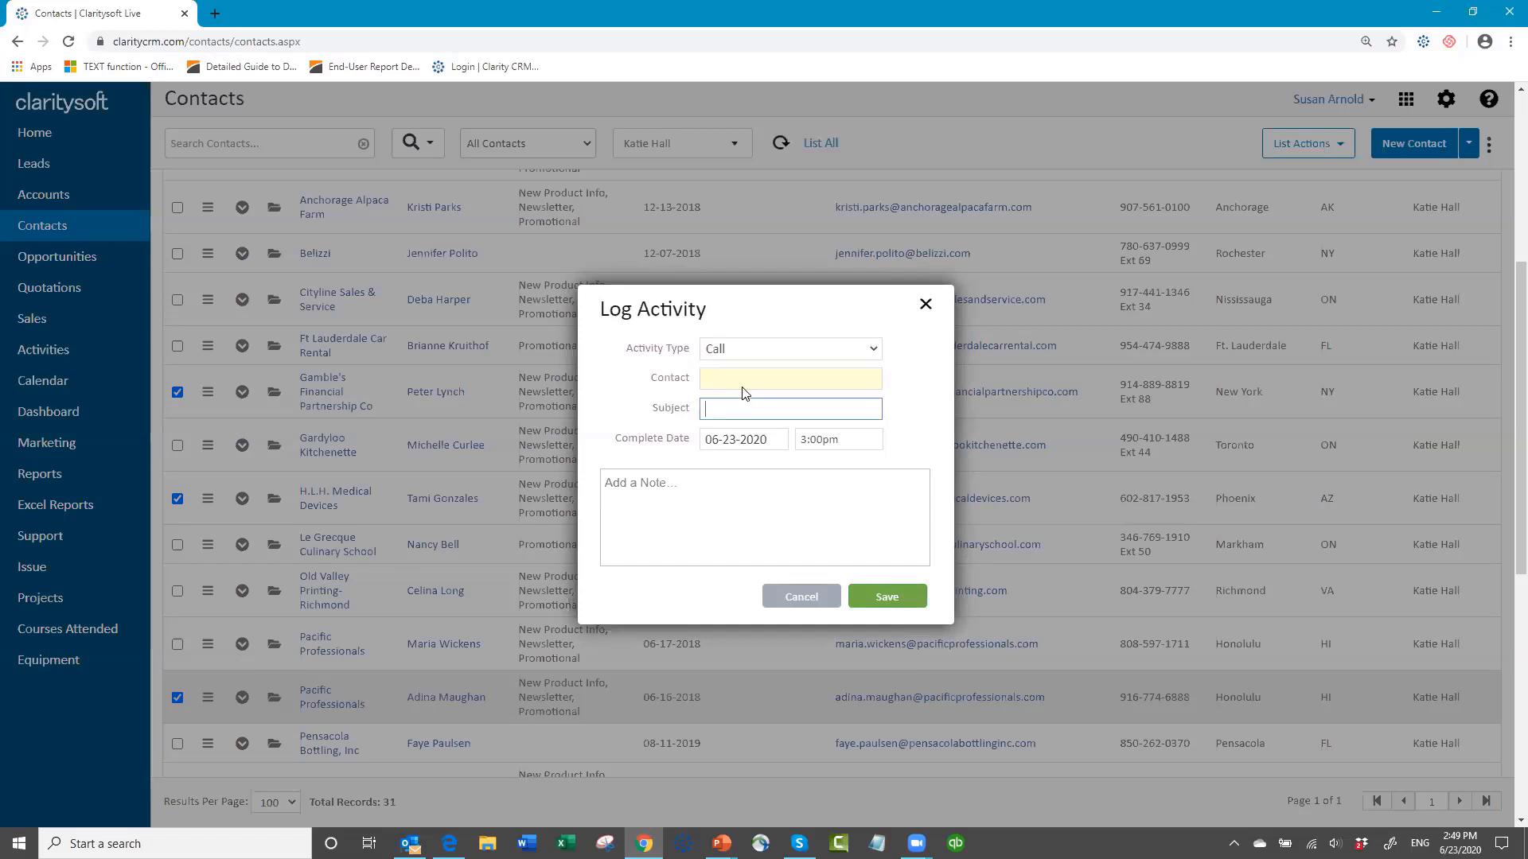
{"action": "type", "text": "Follow up call"}
Step: Add the note "ajd asdkf asdk jaskf akf ak fakf" to the logged call and save it
{"action": "left_click", "coordinate": [655, 488]}
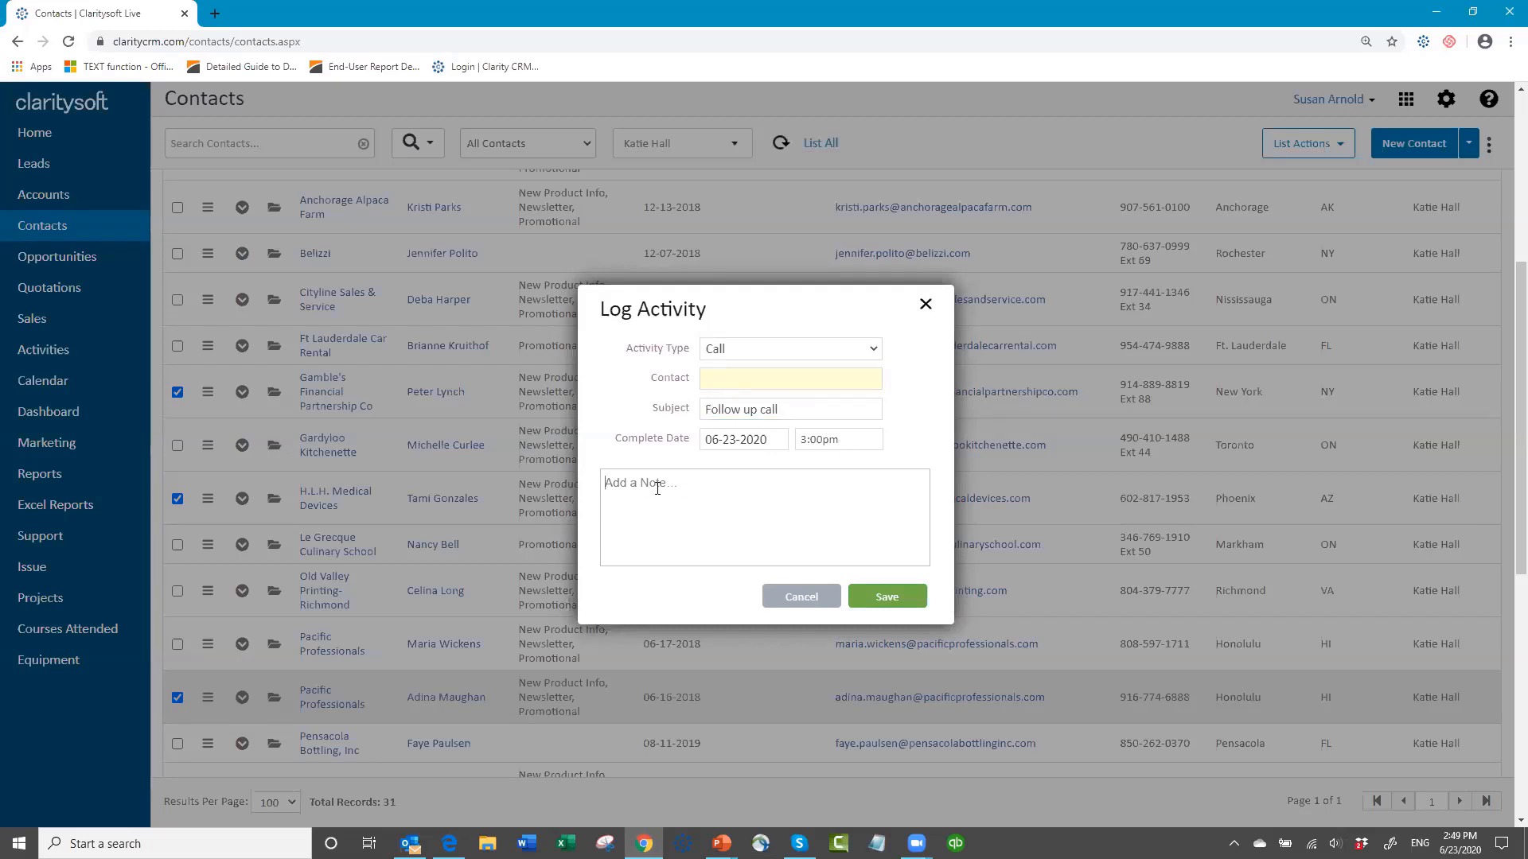
{"action": "type", "text": "ajd asdkf asdk jaskf akf ak fakf"}
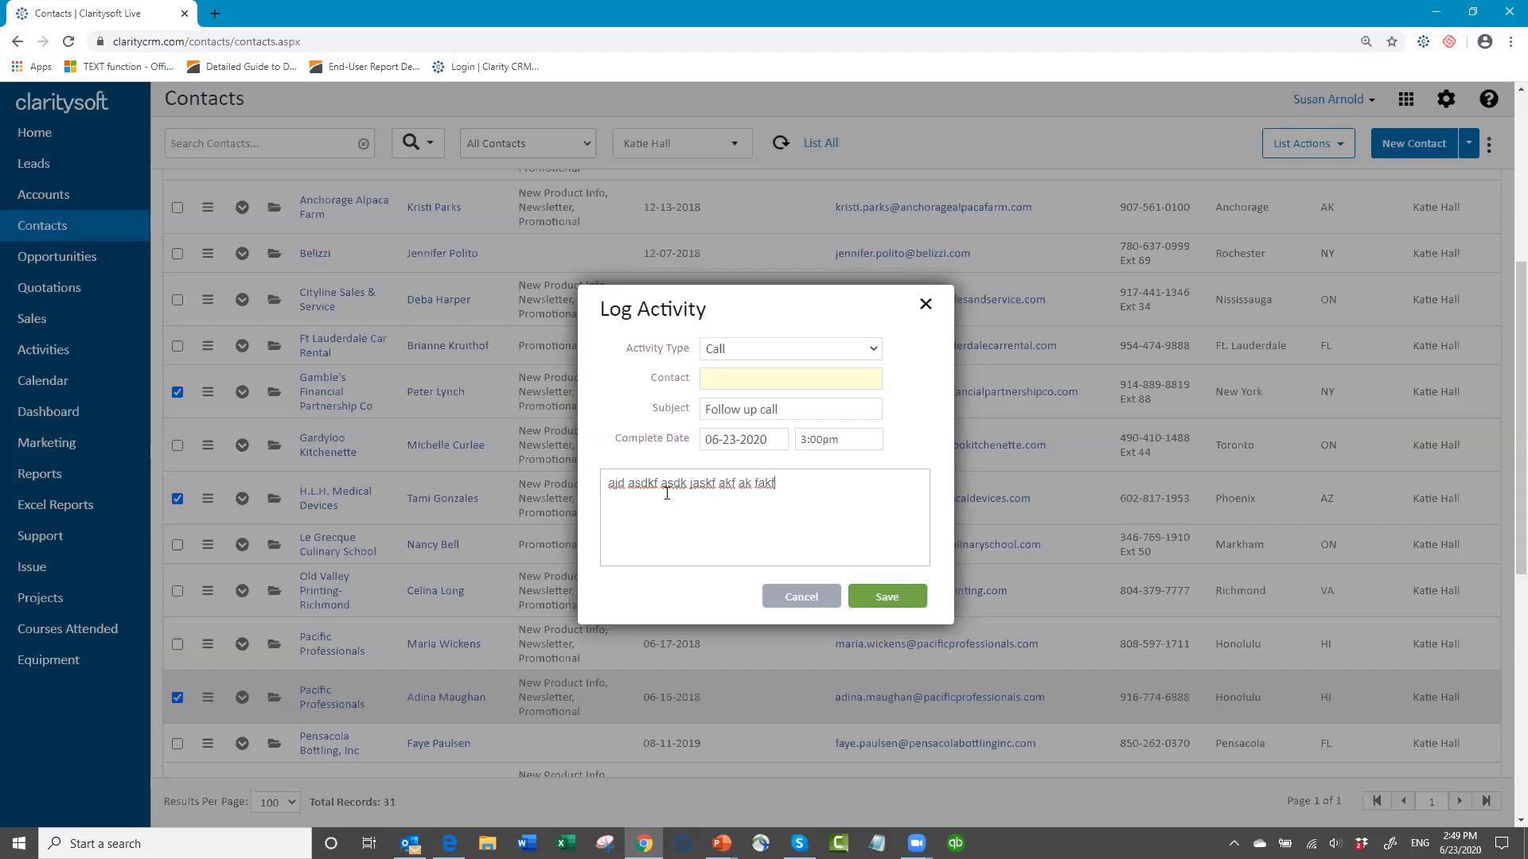
{"action": "left_click", "coordinate": [882, 604]}
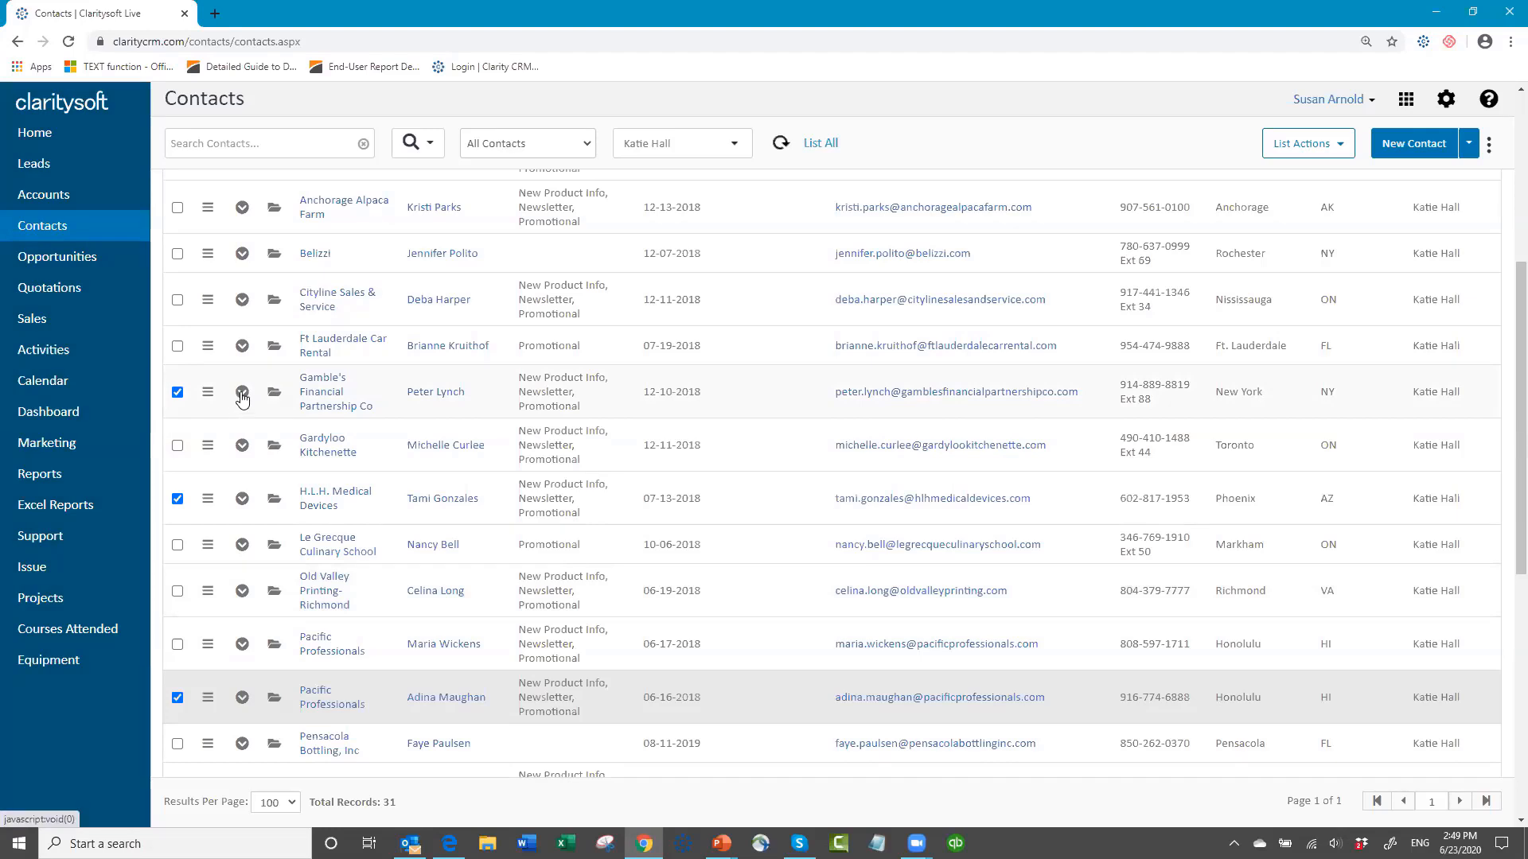
Step: From the closed activities of the Gamble's Financial Partnership Co contact, add "aj dfsaf jask fask fak fjad jfak fak" to the Follow up call notes and save
{"action": "left_click", "coordinate": [242, 392]}
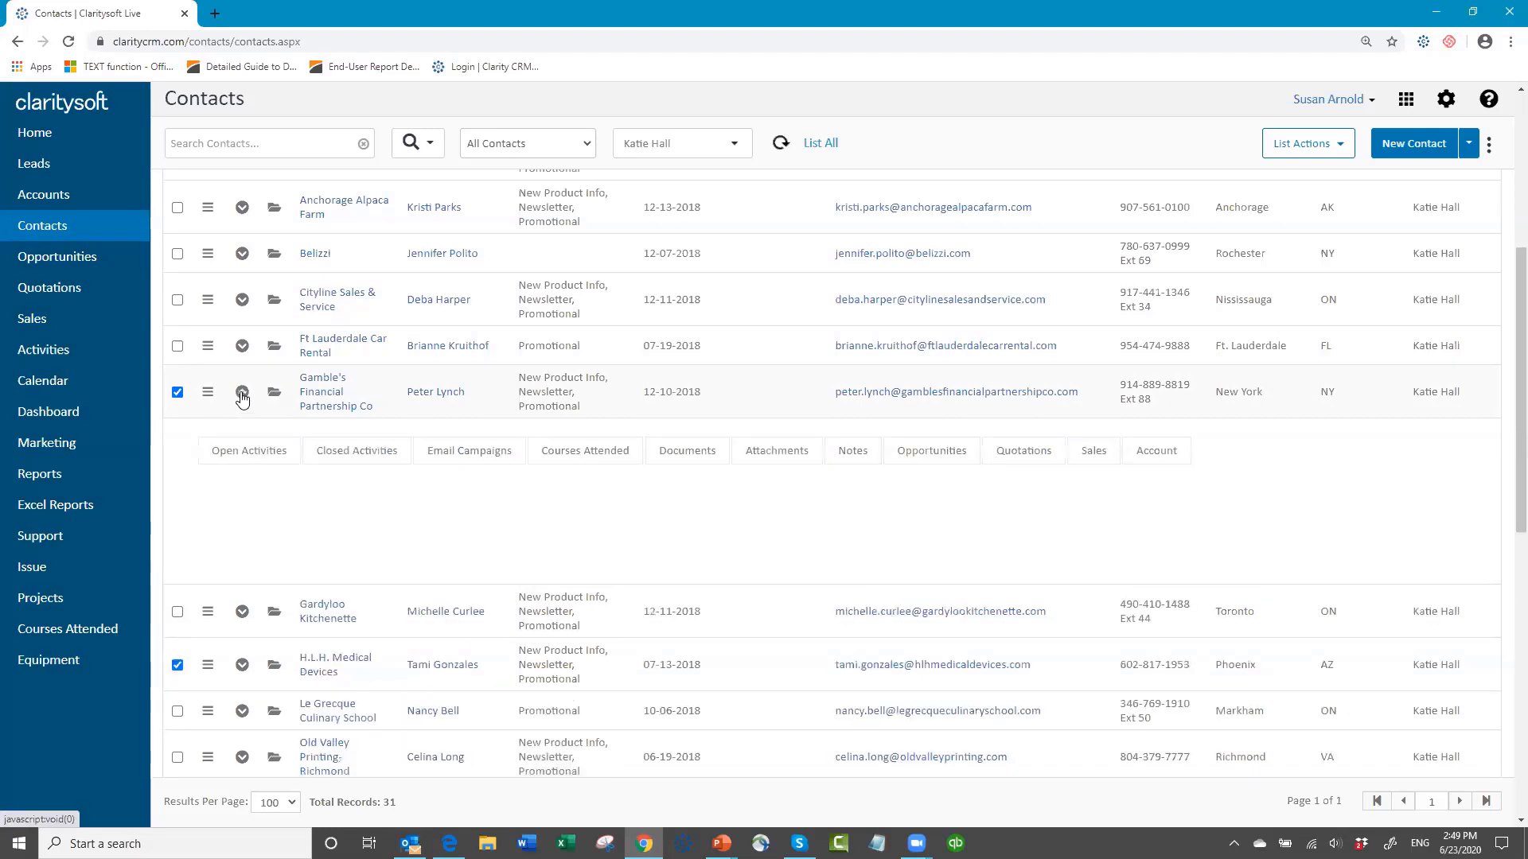
{"action": "left_click", "coordinate": [342, 456]}
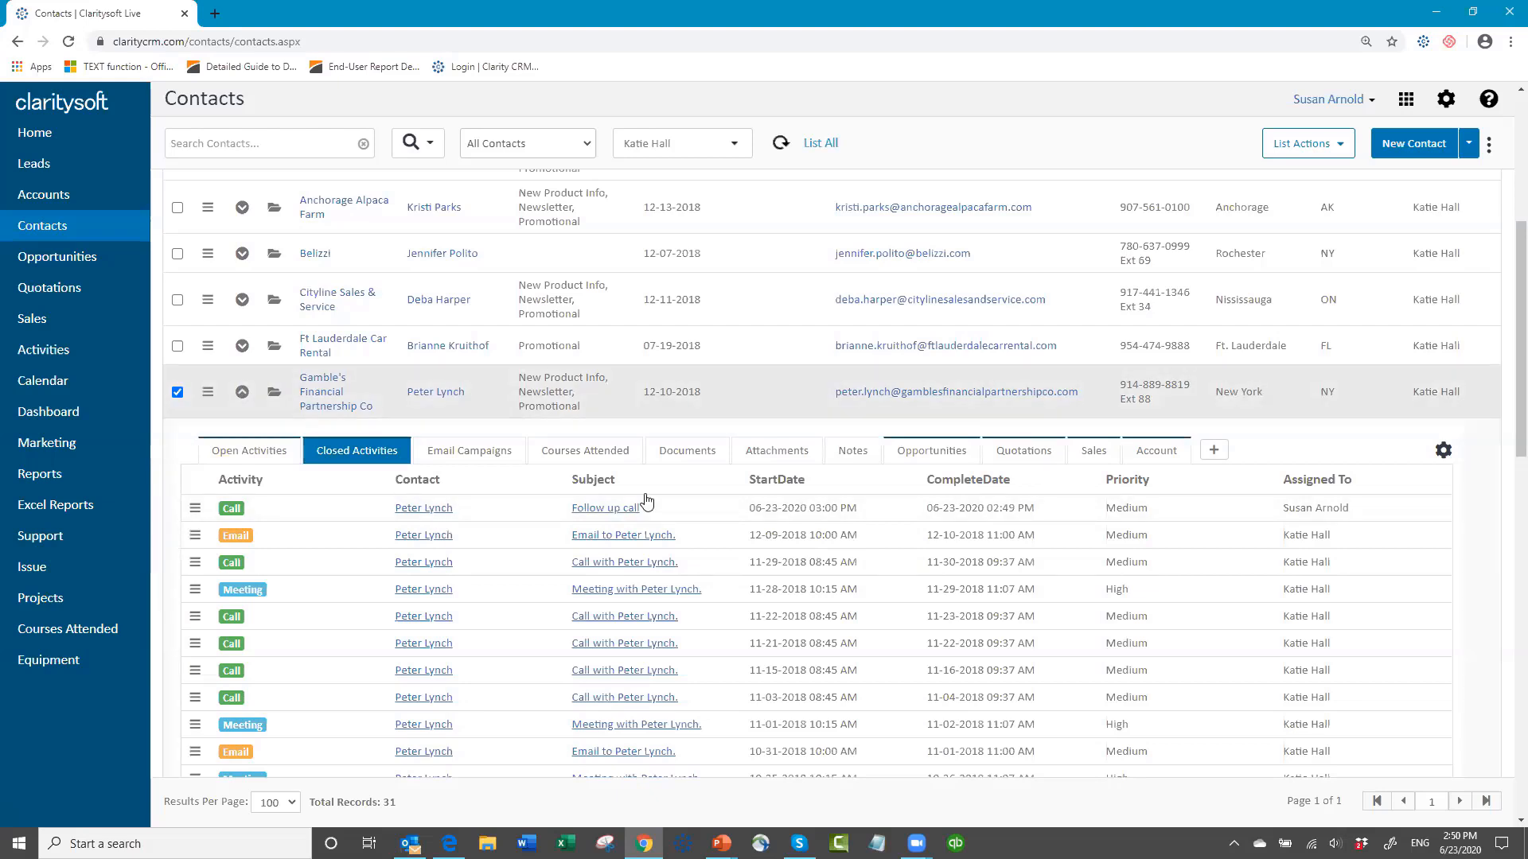
{"action": "left_click", "coordinate": [613, 516]}
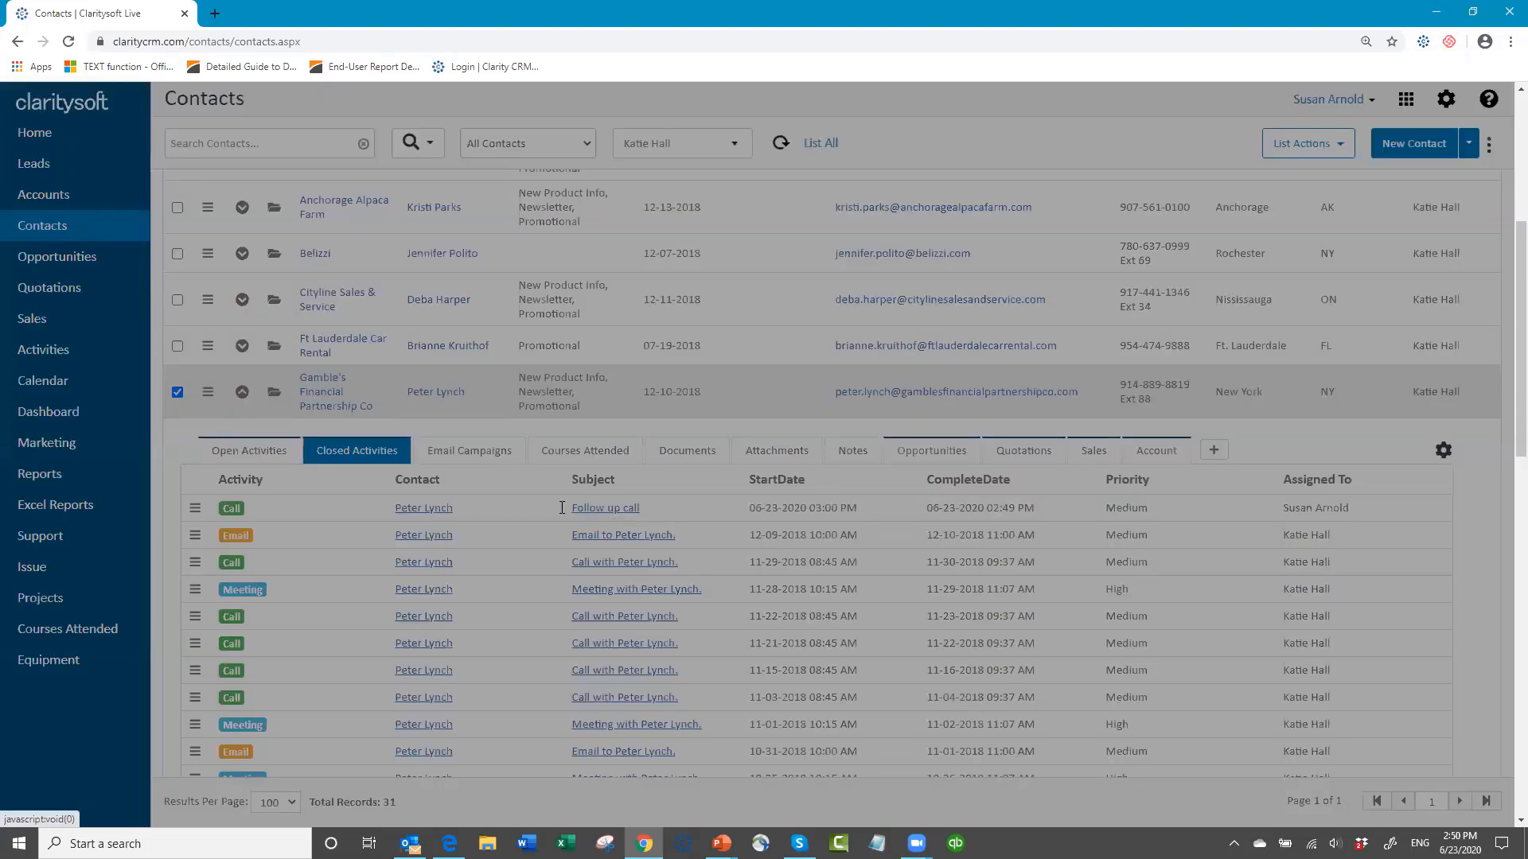
{"action": "left_click", "coordinate": [655, 454]}
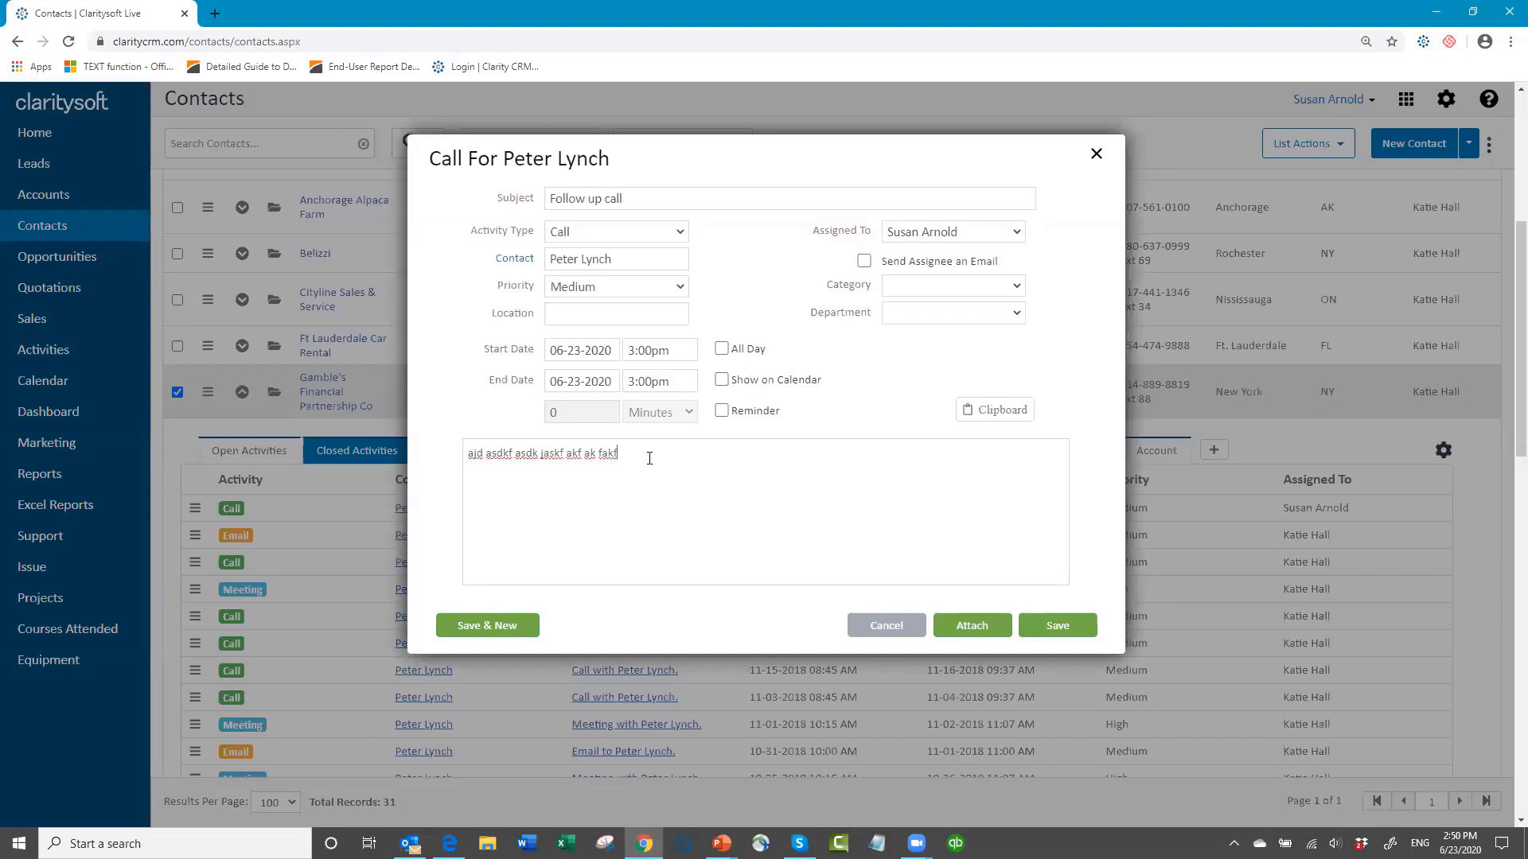
{"action": "type", "text": "aj dfsaf jask fask fak fjad jfak fak"}
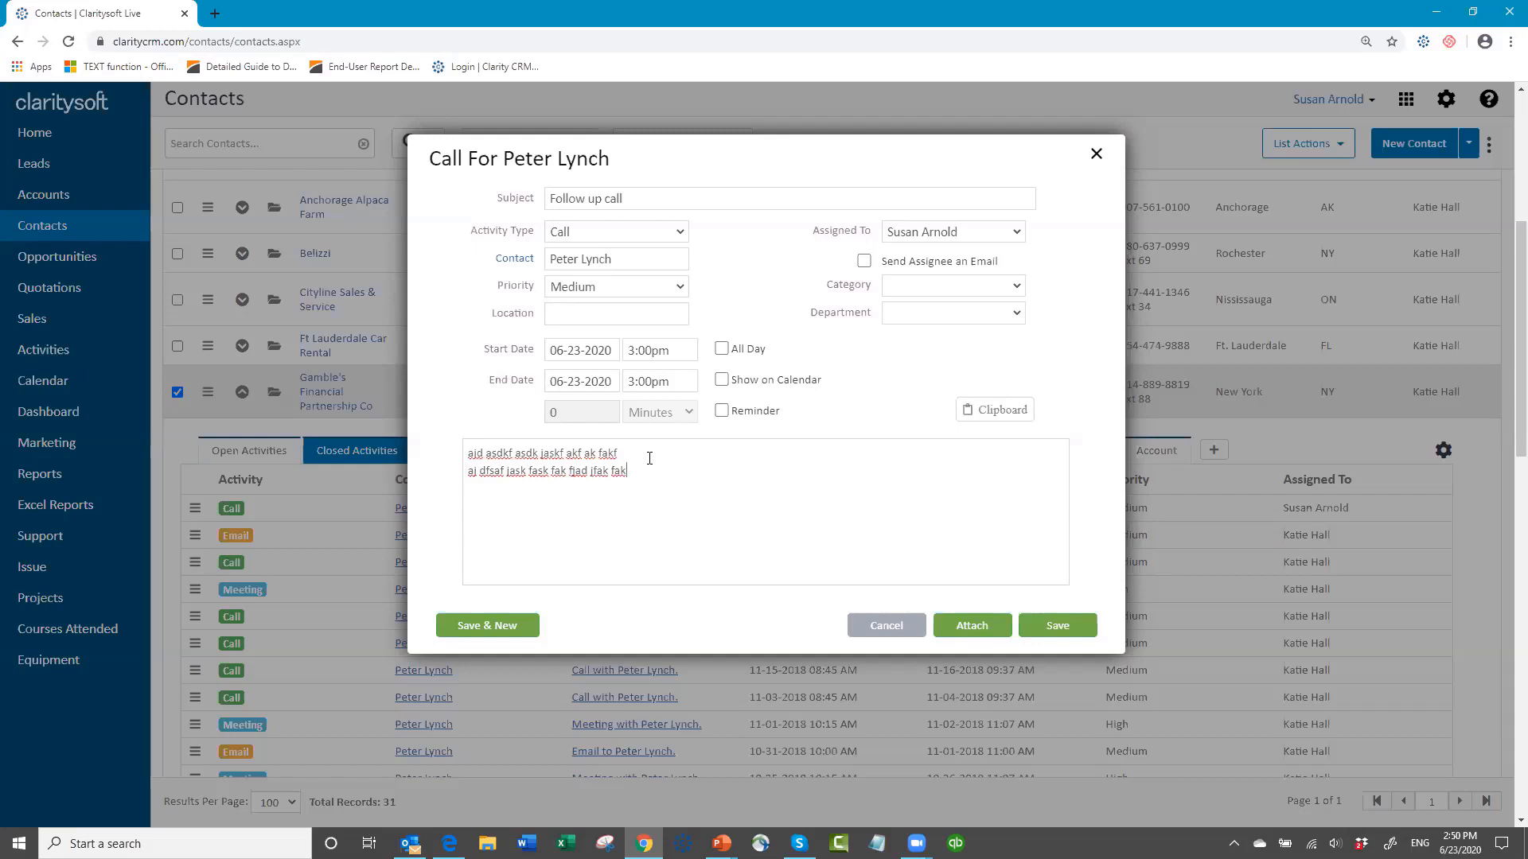
{"action": "left_click", "coordinate": [1069, 635]}
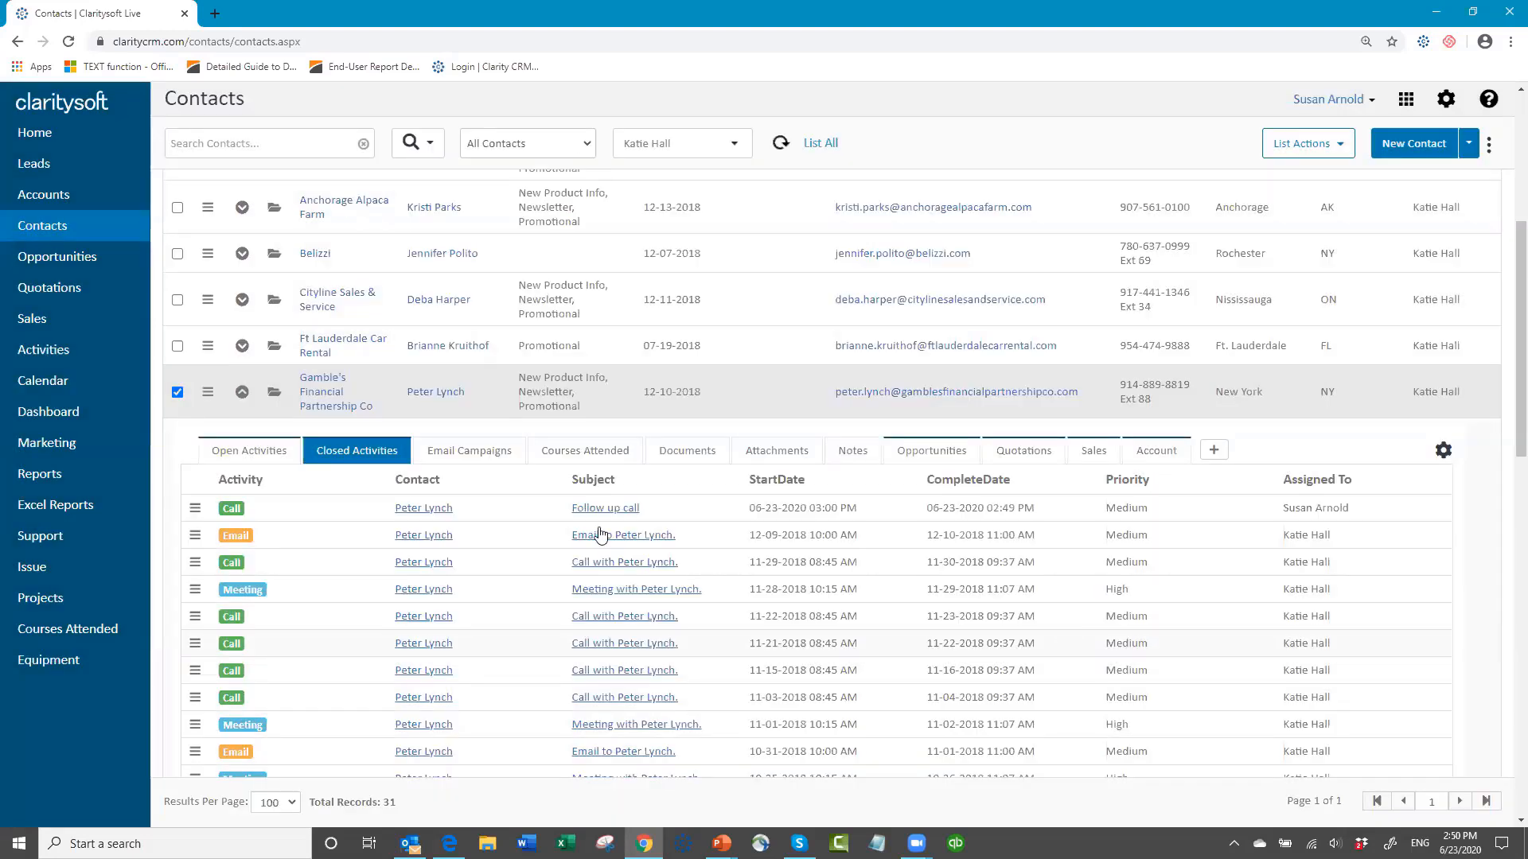
{"action": "left_click", "coordinate": [241, 396]}
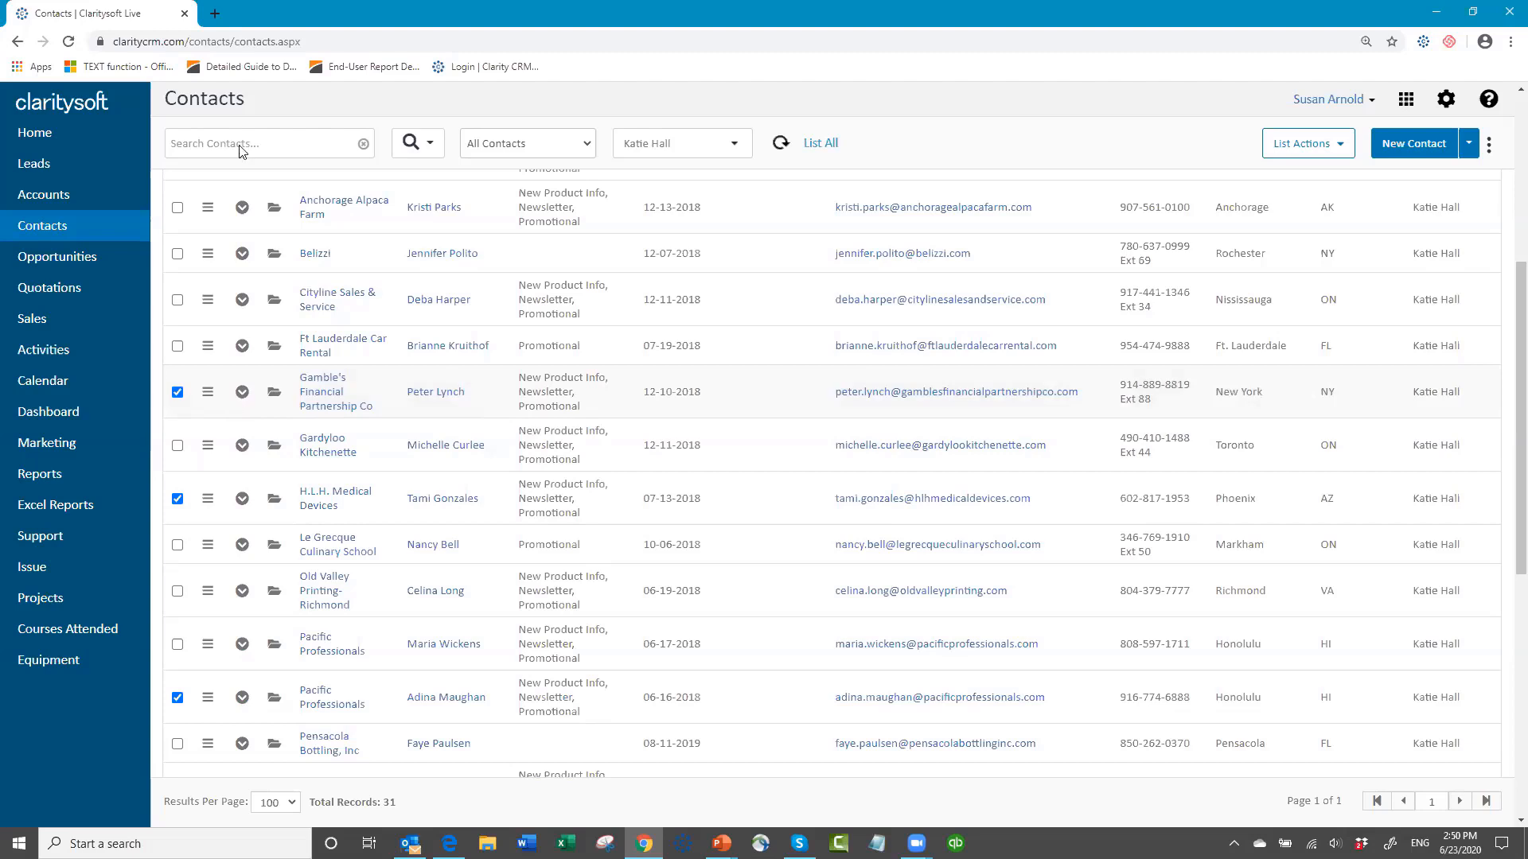
Step: Open the accounts list and search it for "brady"
{"action": "left_click", "coordinate": [54, 201]}
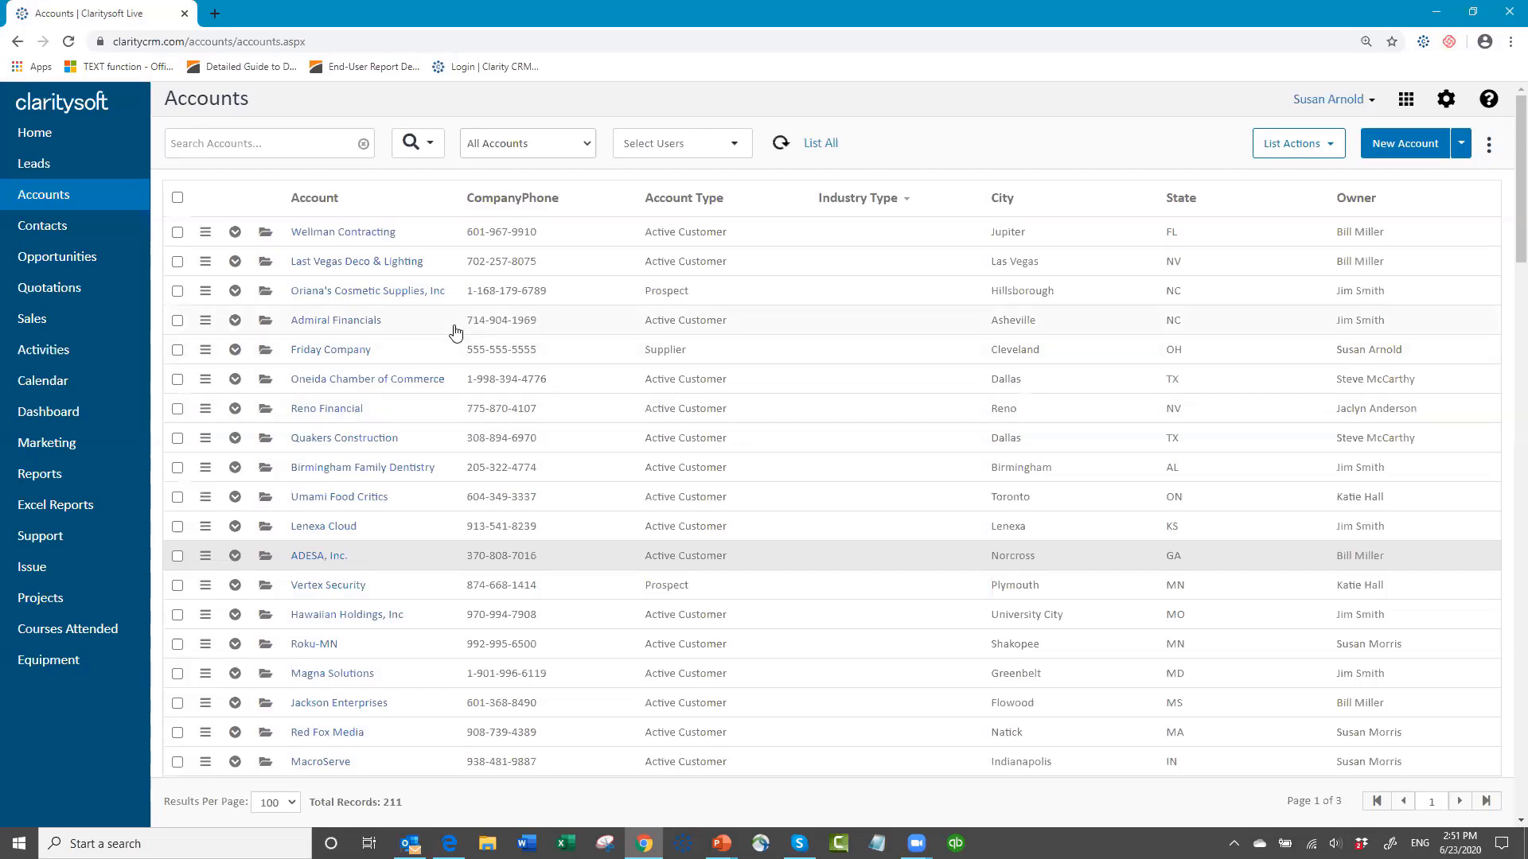
{"action": "left_click", "coordinate": [301, 141]}
{"action": "type", "text": "brad"}
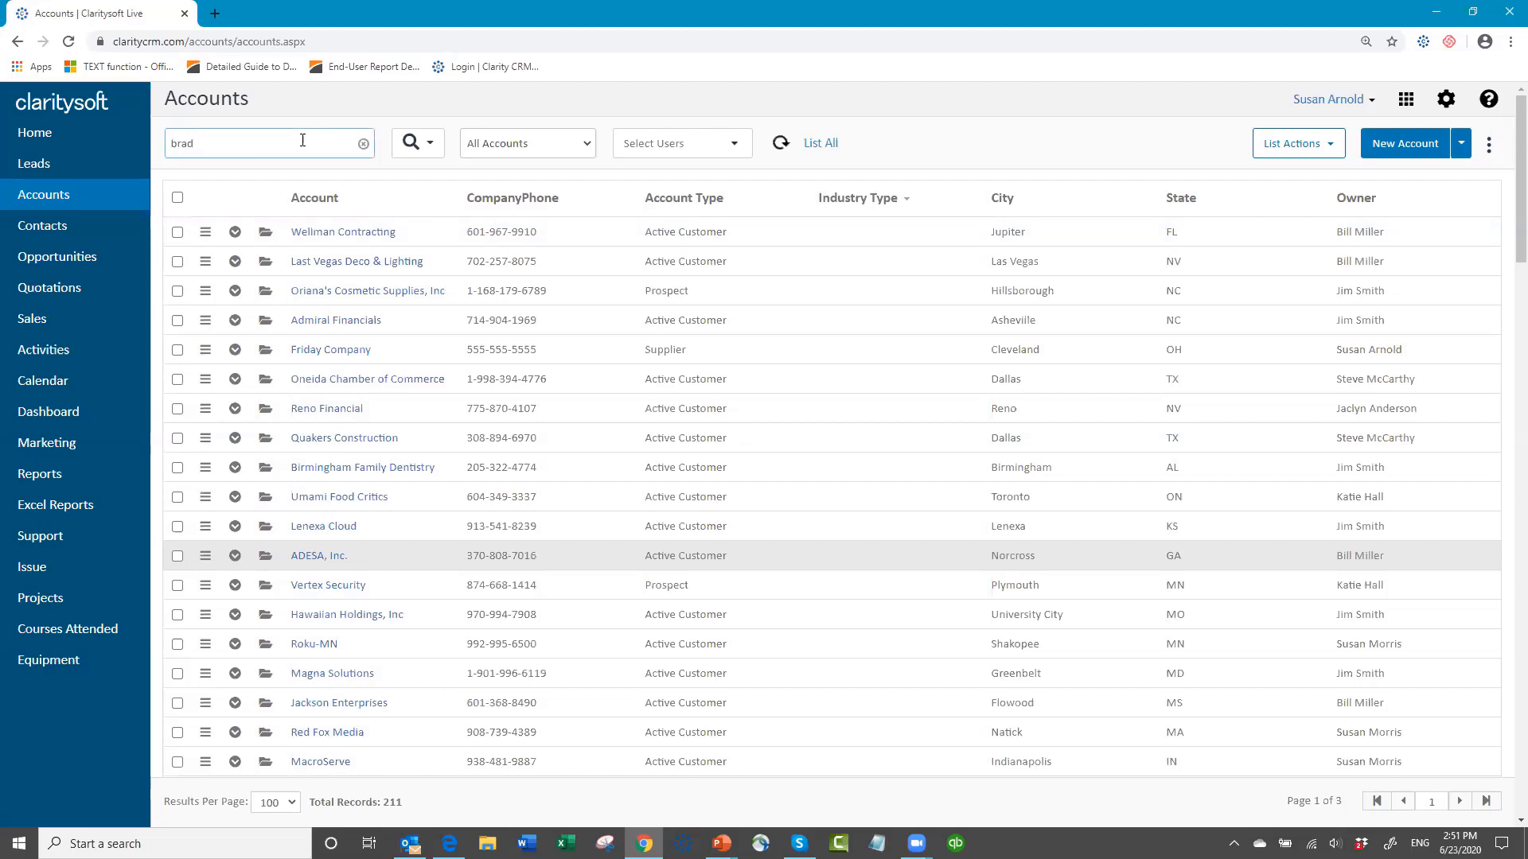
{"action": "type", "text": "y"}
{"action": "key", "text": "Return"}
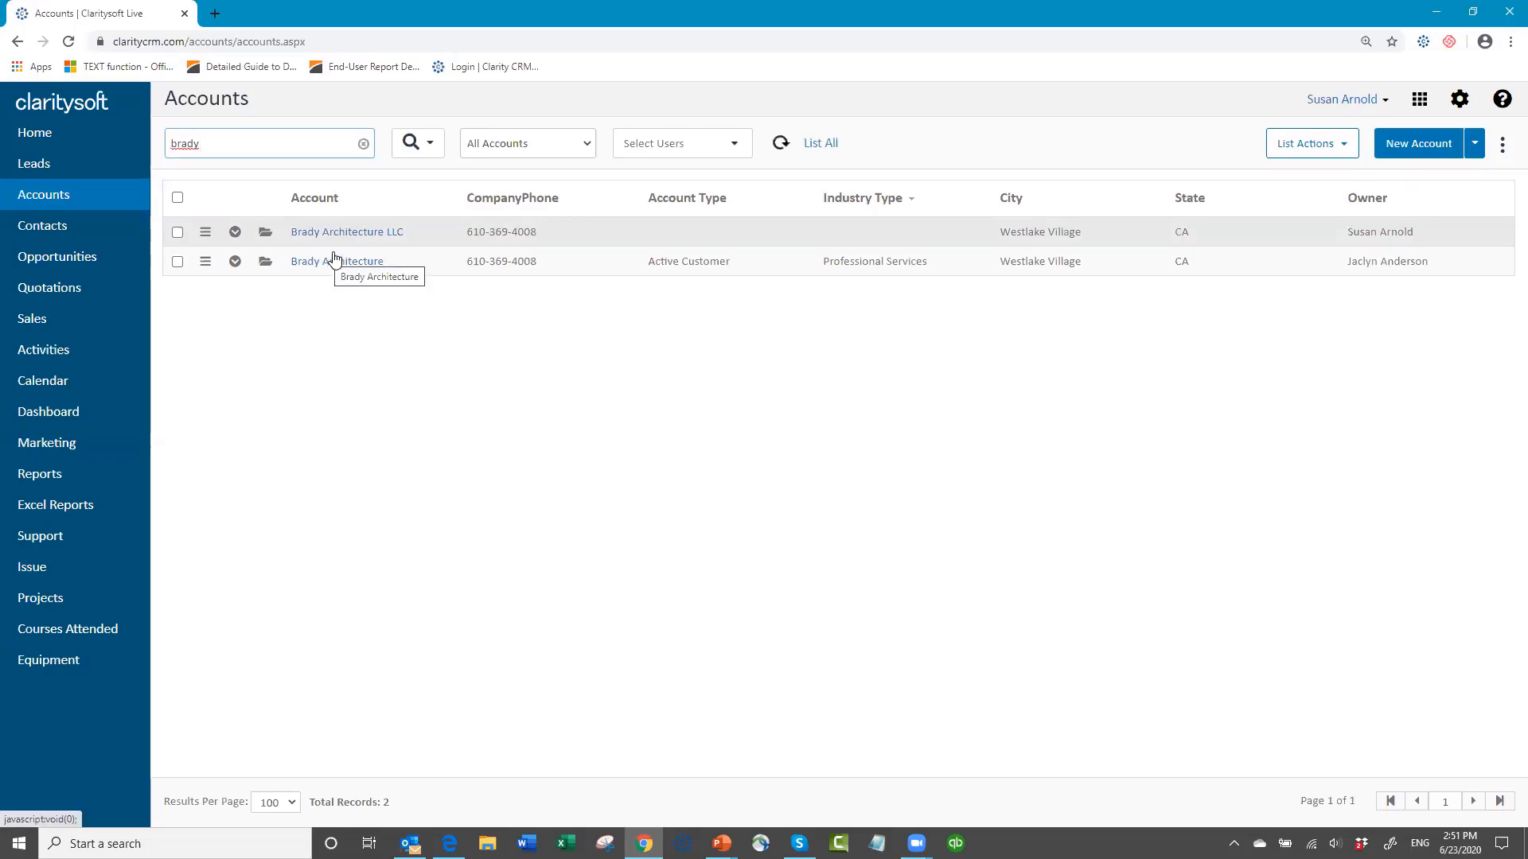
Step: Merge the Brady Architecture LLC and Brady Architecture accounts, choosing Brady Architecture as the account to keep
{"action": "left_click", "coordinate": [177, 232]}
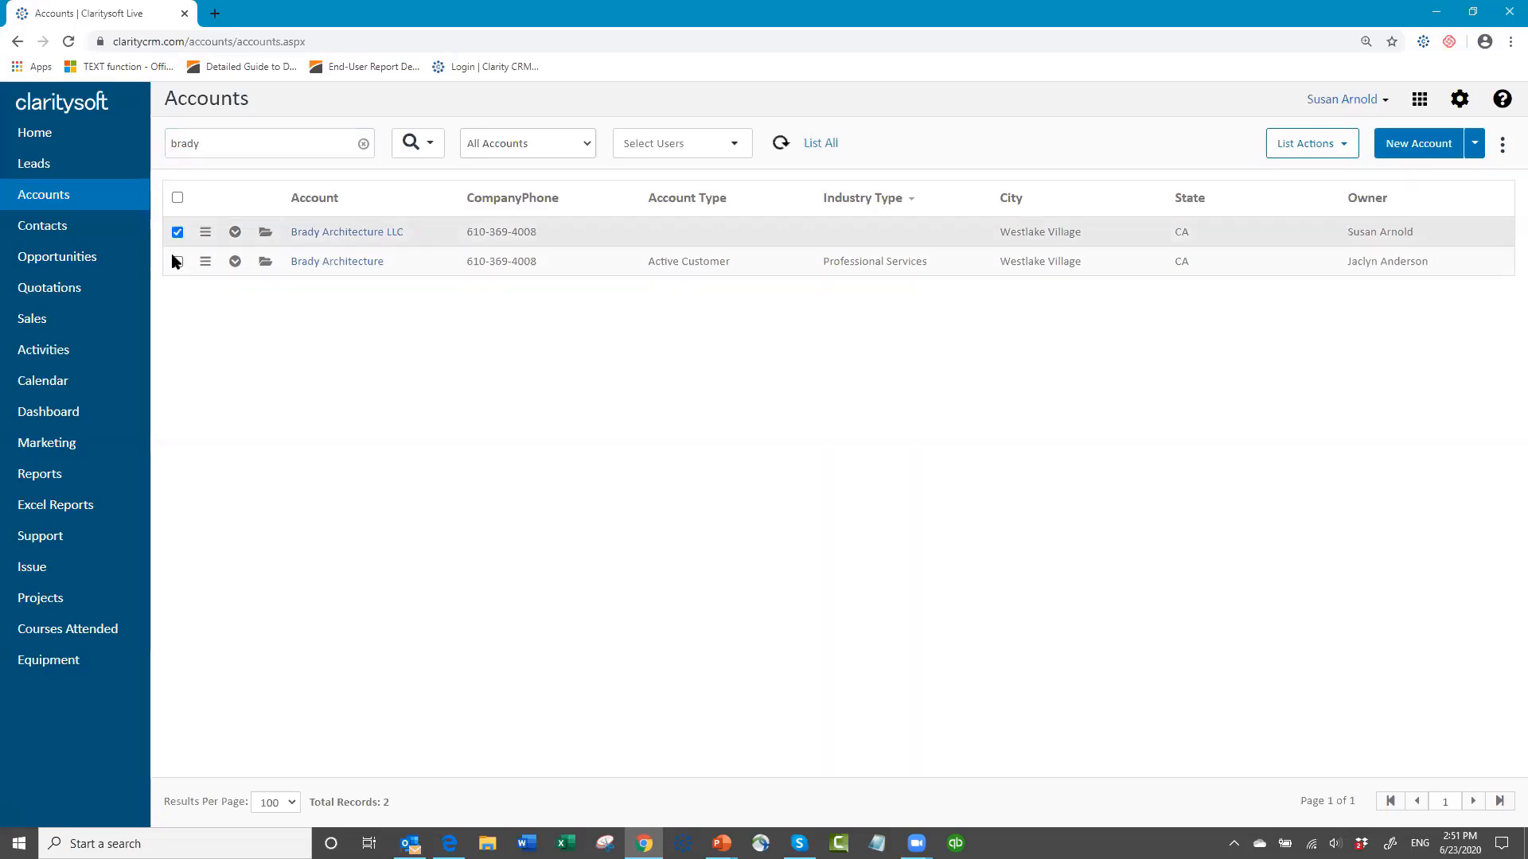
{"action": "left_click", "coordinate": [178, 263]}
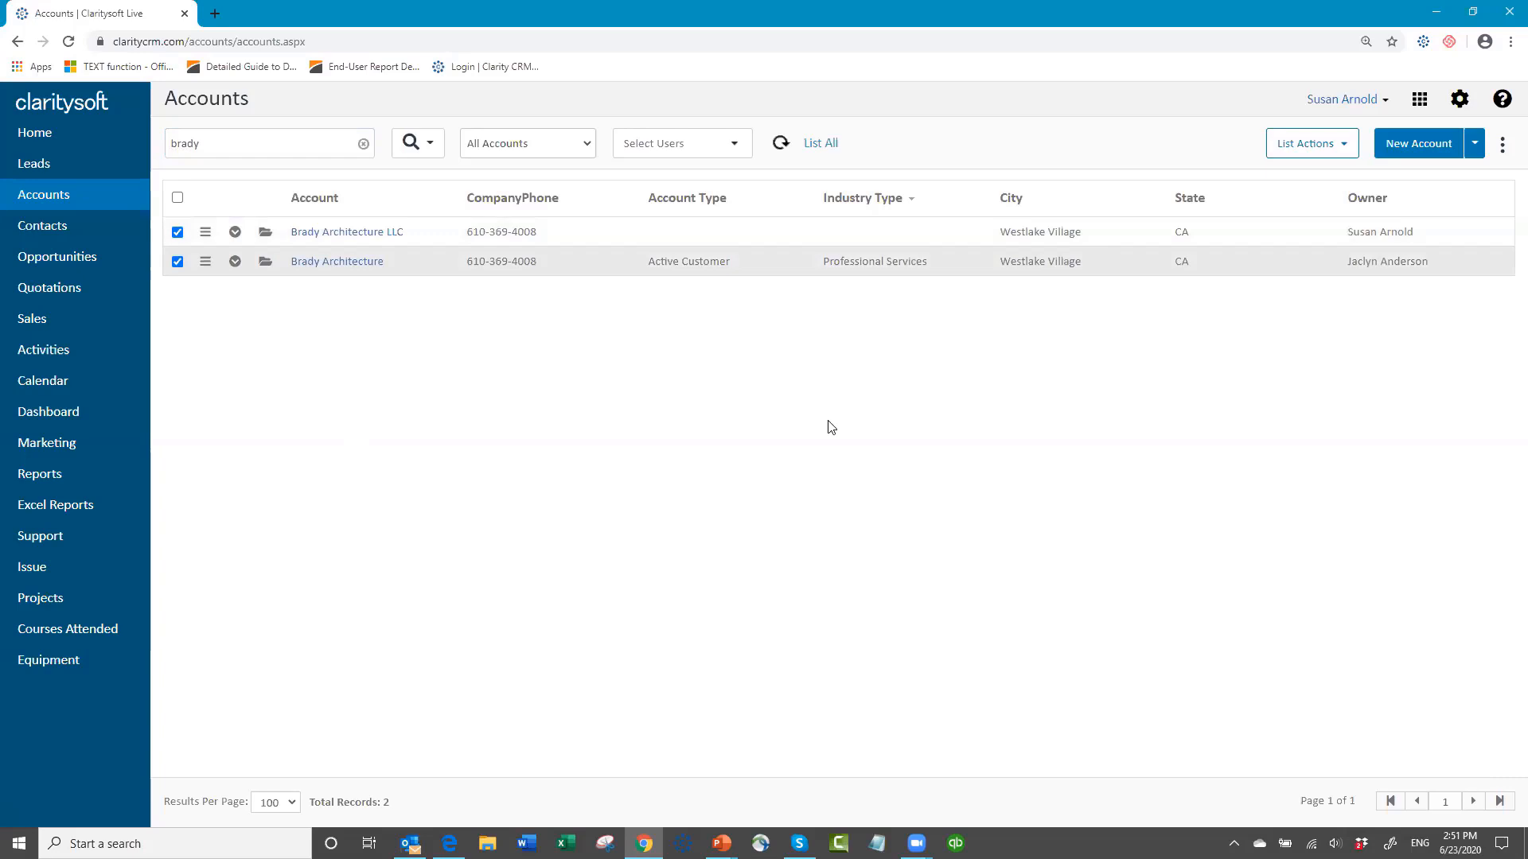
{"action": "left_click", "coordinate": [1351, 149]}
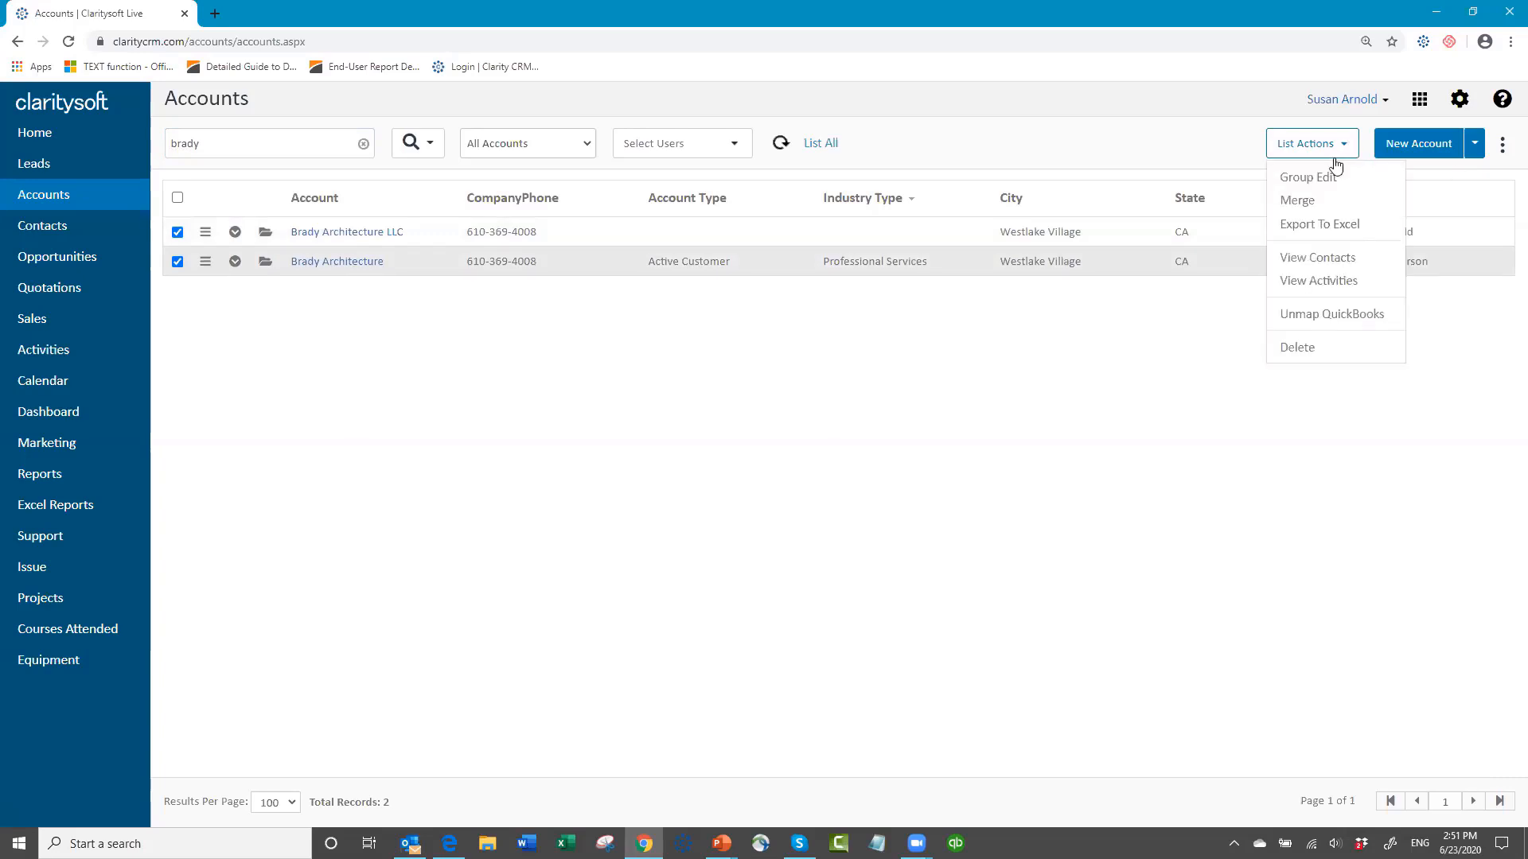
{"action": "left_click", "coordinate": [1297, 204]}
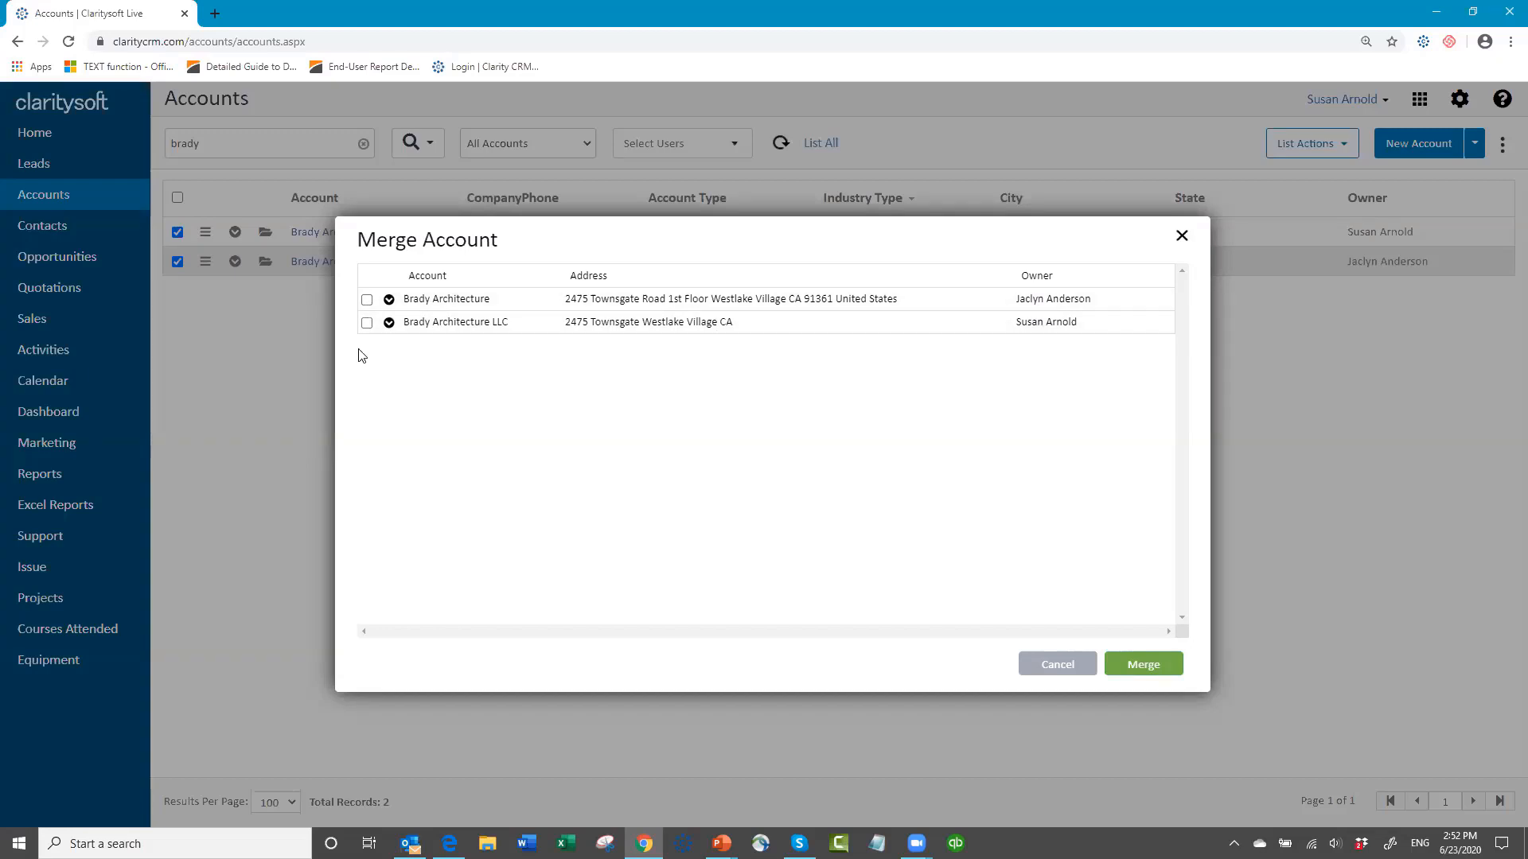
{"action": "left_click", "coordinate": [366, 300]}
{"action": "left_click", "coordinate": [1148, 665]}
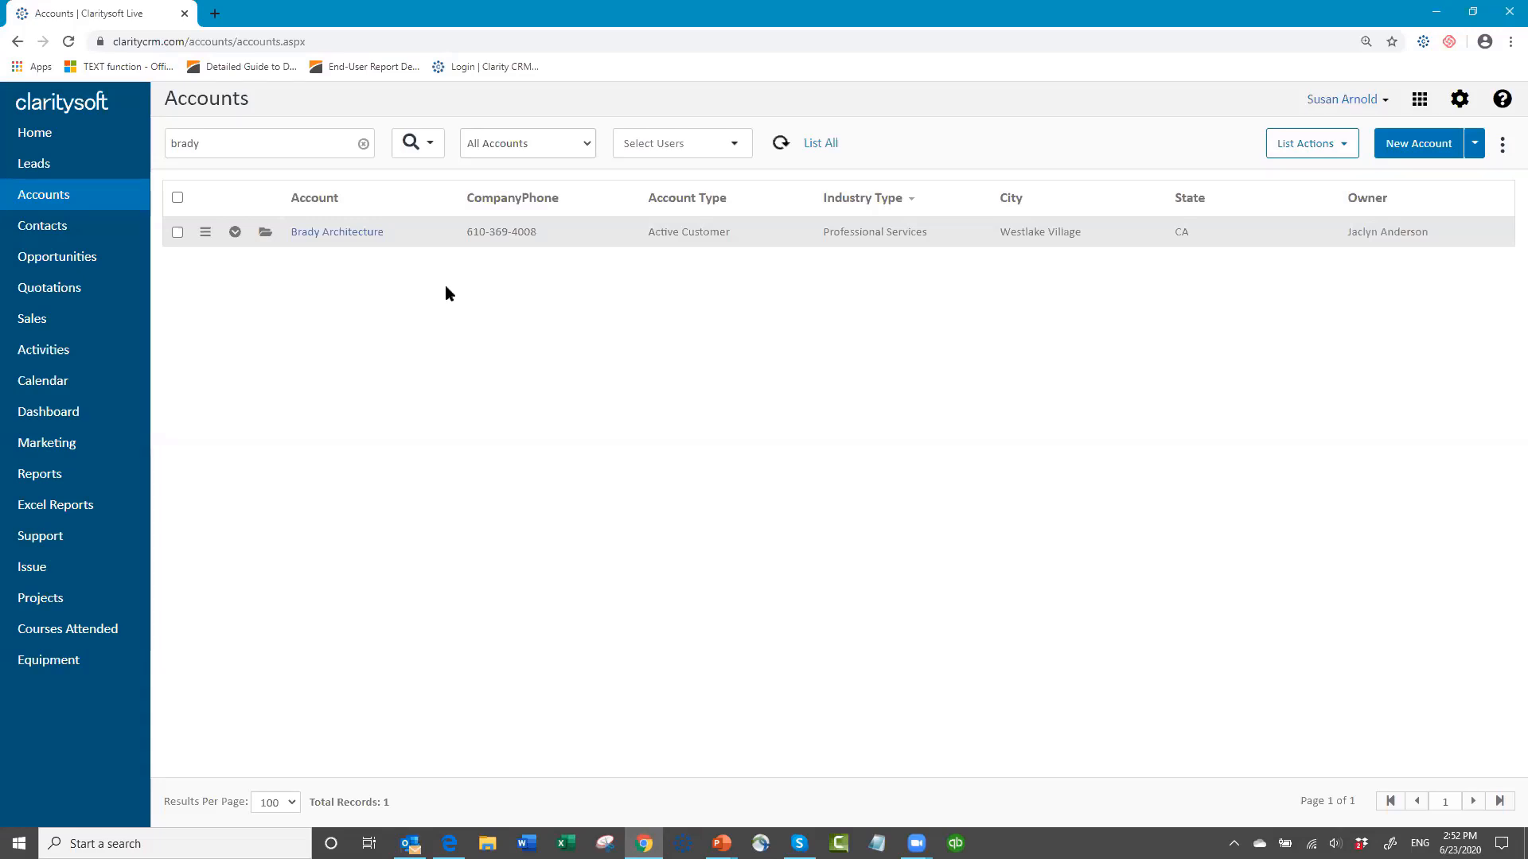
Step: Open the related contacts list for the Brady Architecture account, using all selected records marked as checked
{"action": "left_click", "coordinate": [178, 233]}
{"action": "left_click", "coordinate": [1345, 148]}
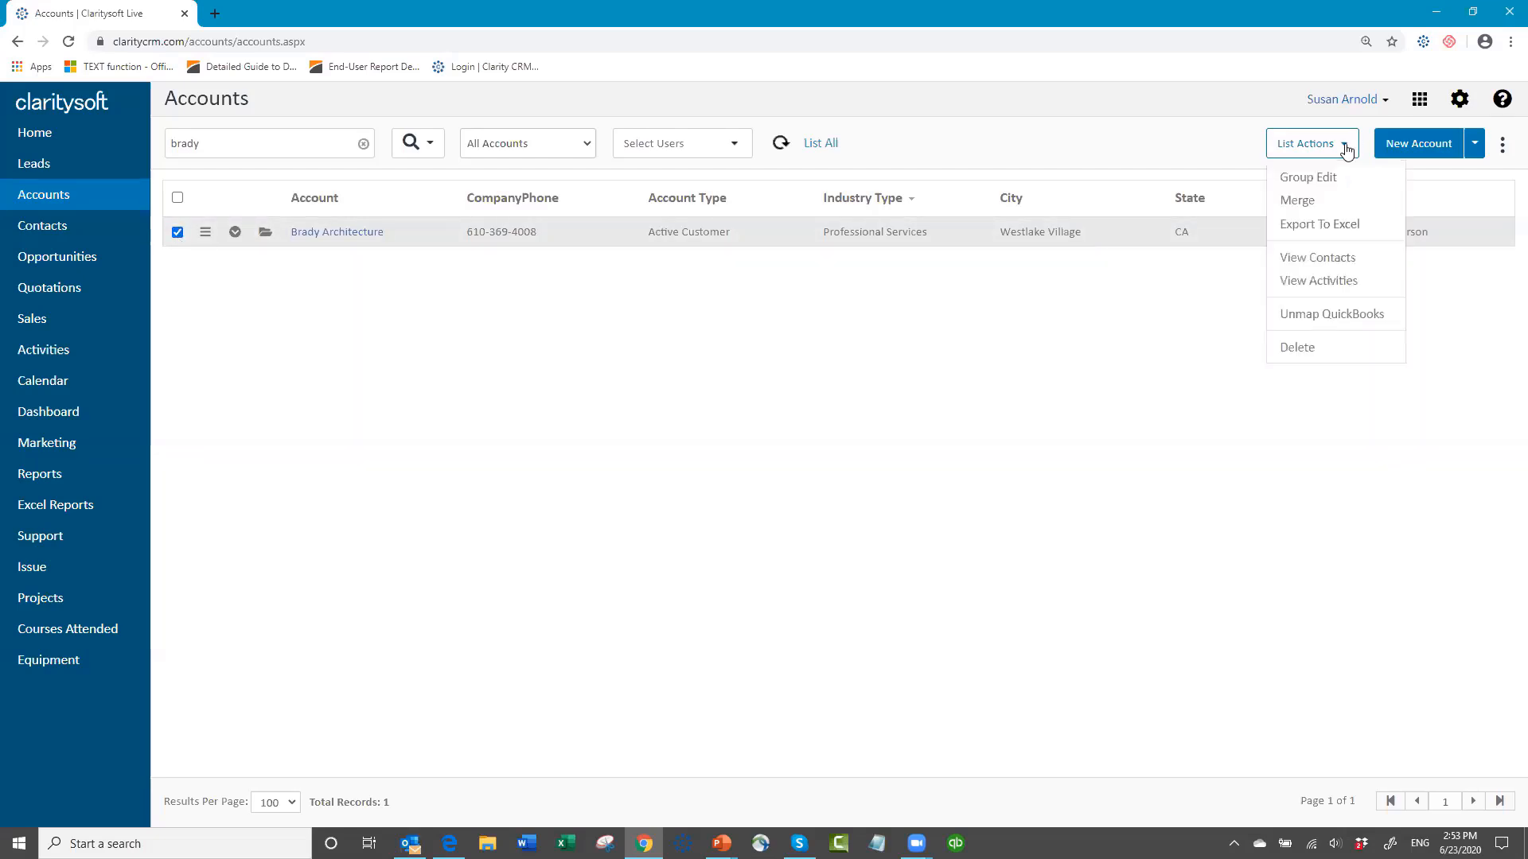
{"action": "left_click", "coordinate": [1326, 259]}
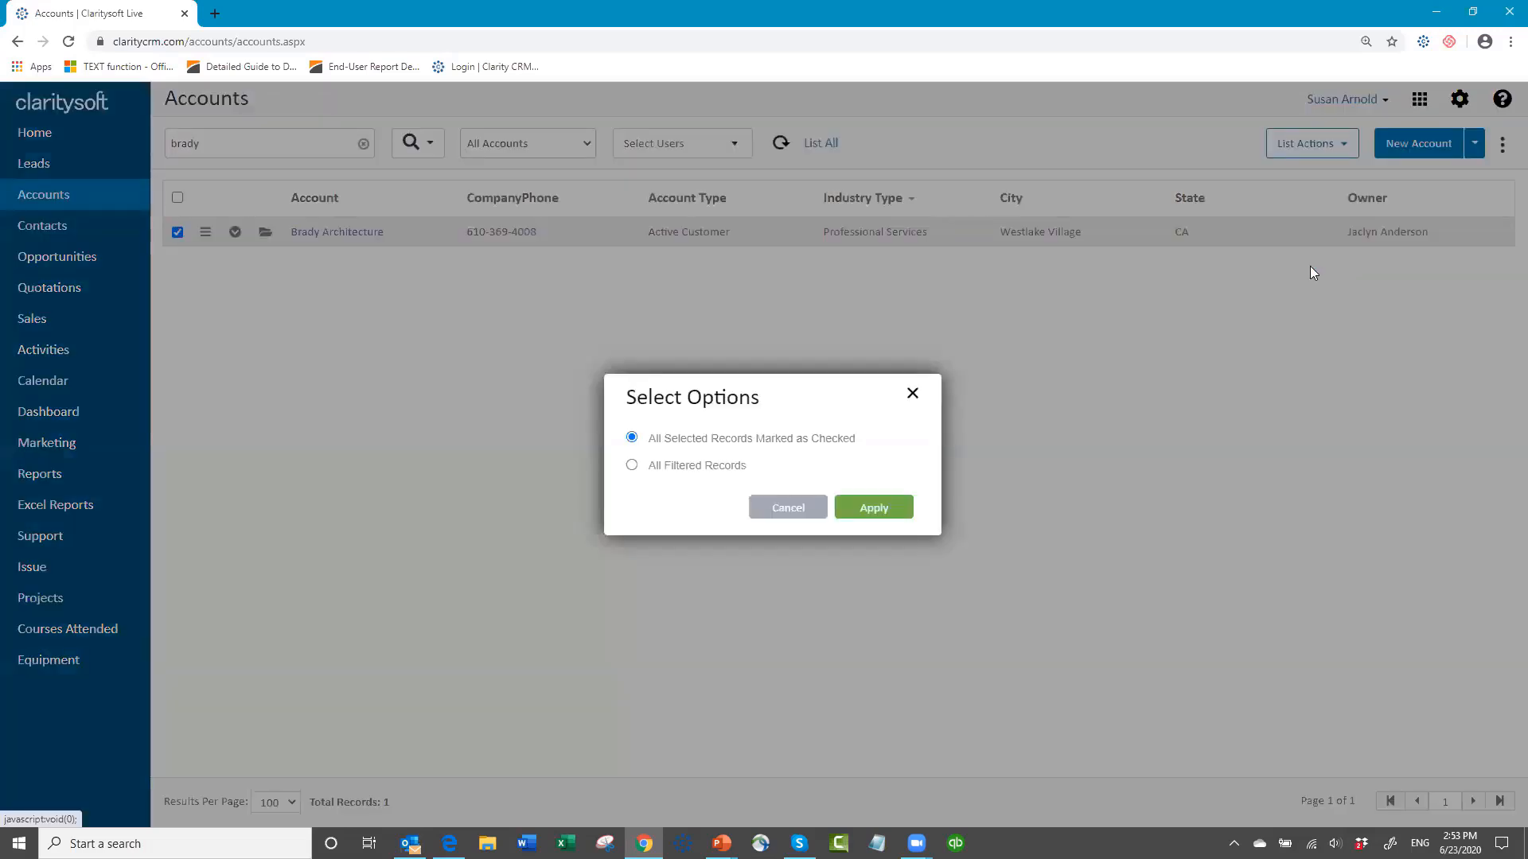
{"action": "left_click", "coordinate": [879, 514]}
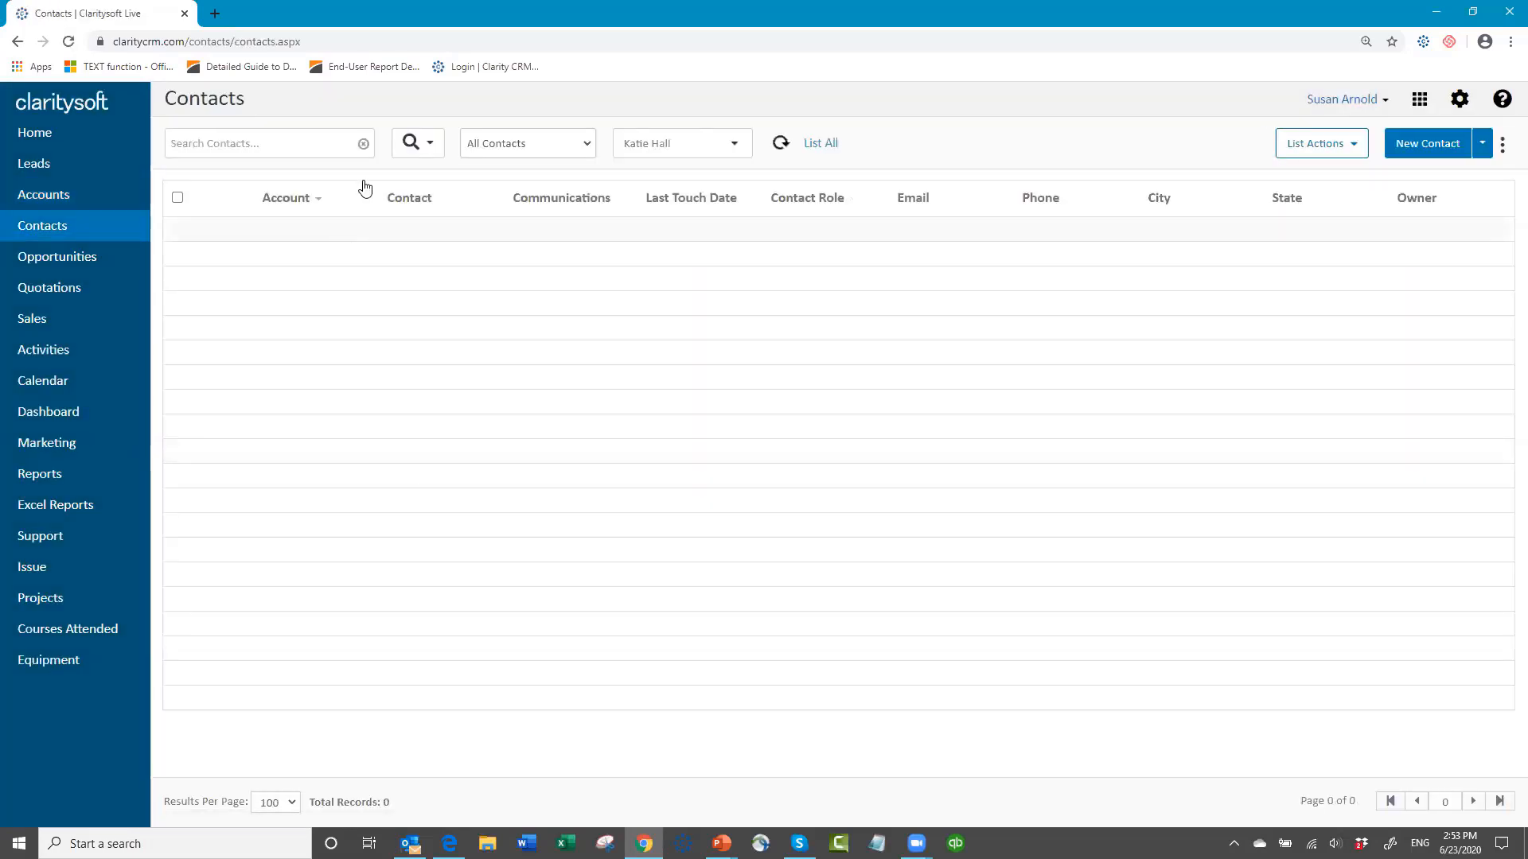
Step: Clear the selected user from the contacts list's user filter so that no user restriction applies
{"action": "left_click", "coordinate": [733, 149]}
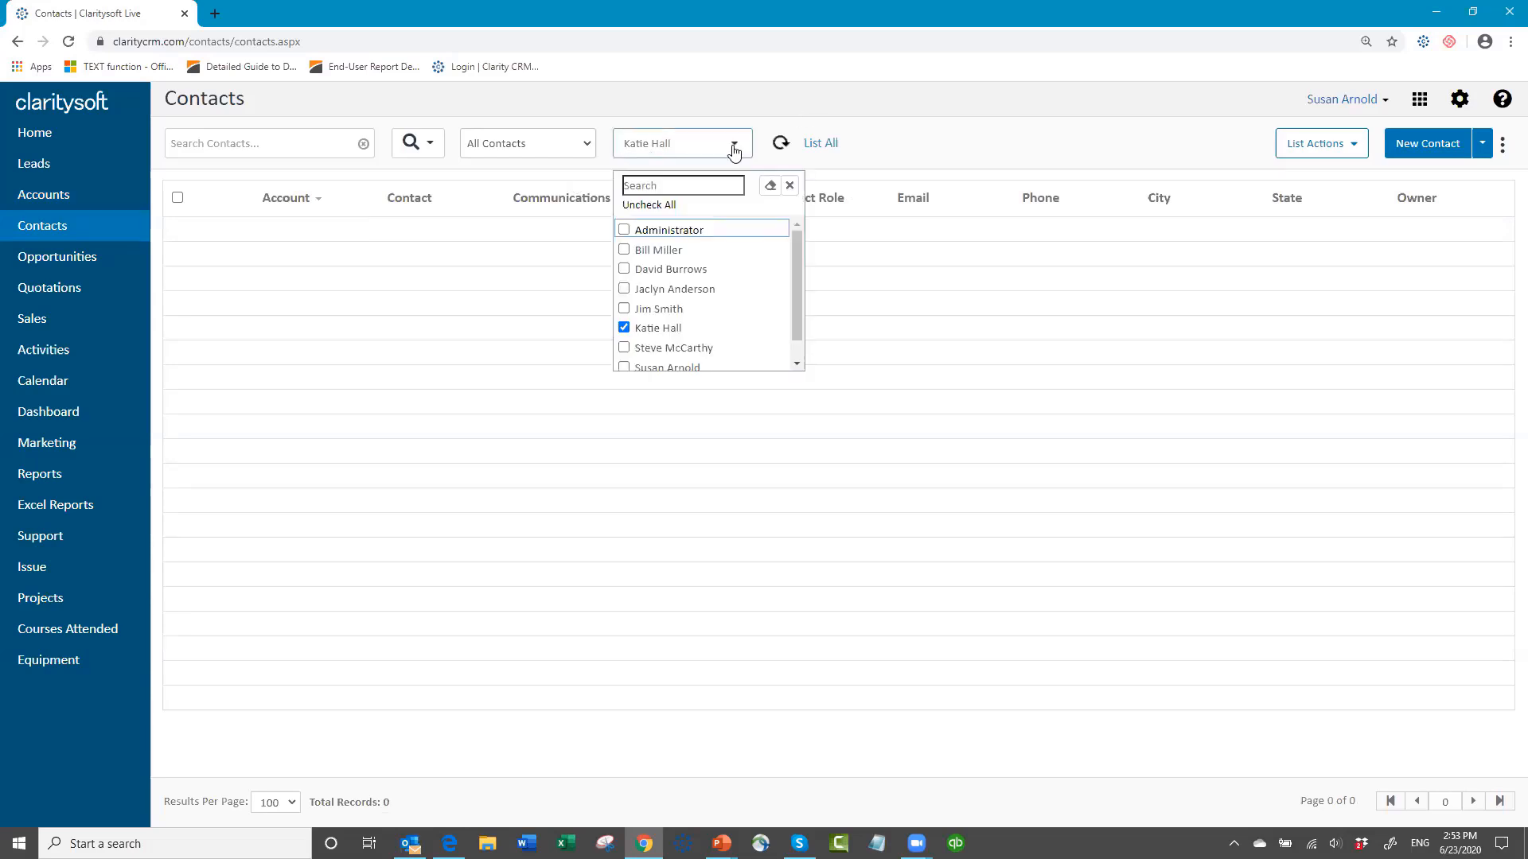
{"action": "left_click", "coordinate": [625, 329]}
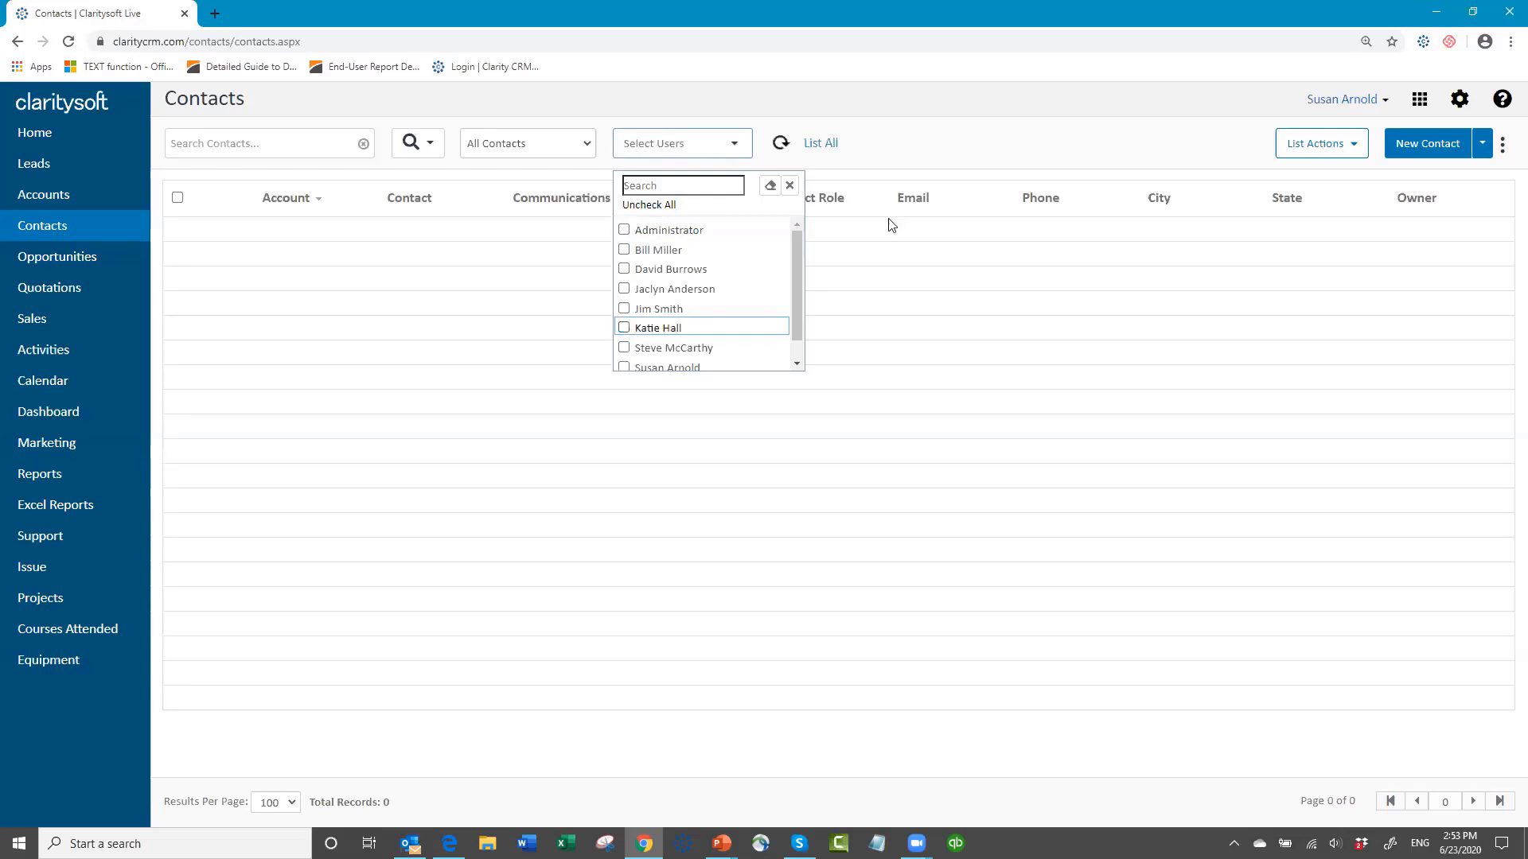
{"action": "left_click", "coordinate": [899, 141]}
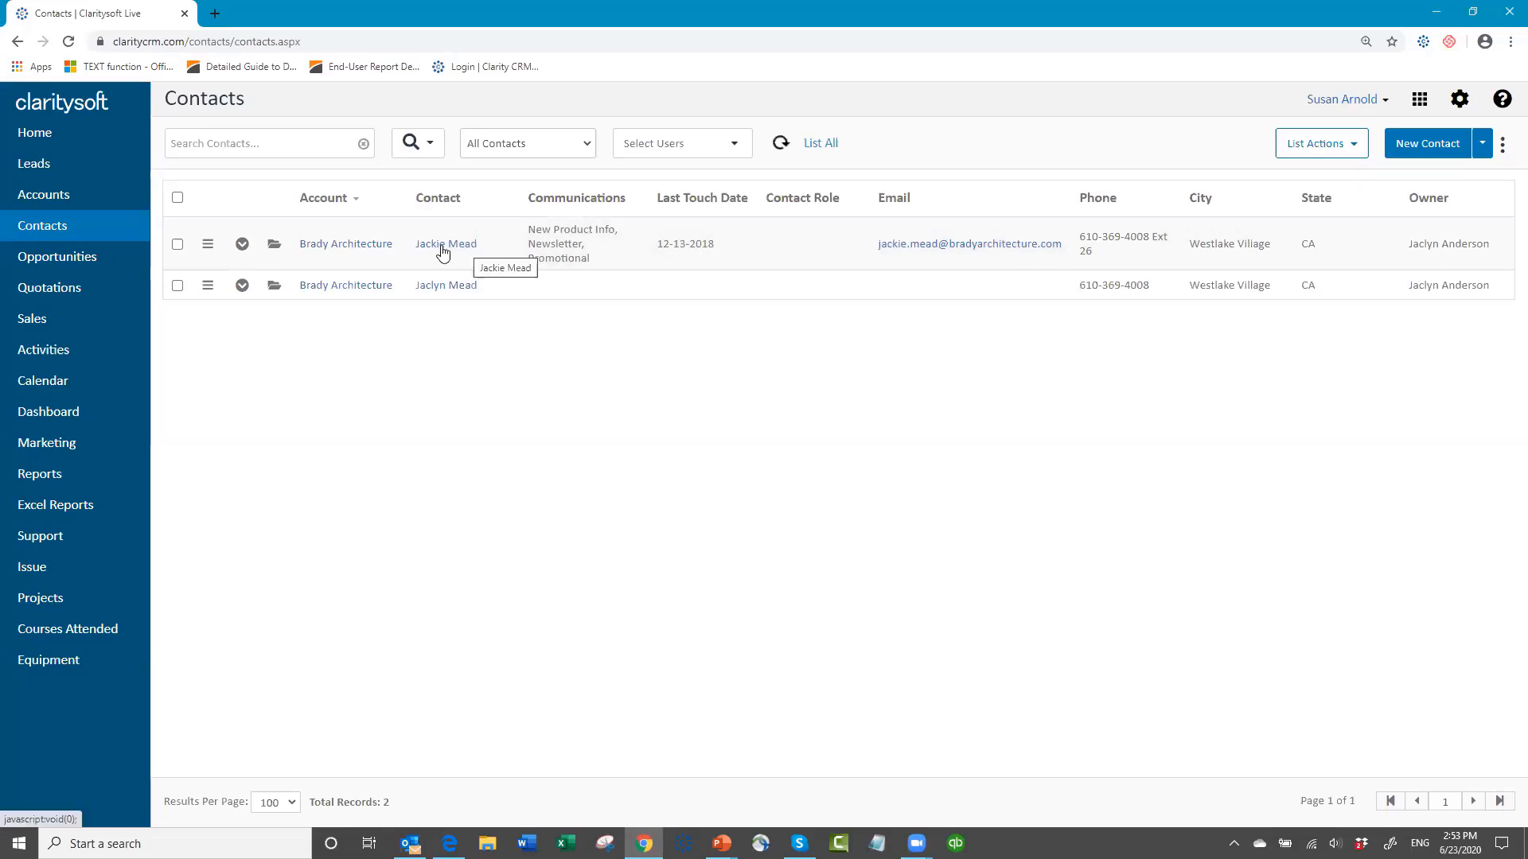
Step: Merge the two duplicate Brady Architecture contacts, choosing the one with an e-mail address and phone extension as the contact to keep
{"action": "left_click", "coordinate": [179, 246]}
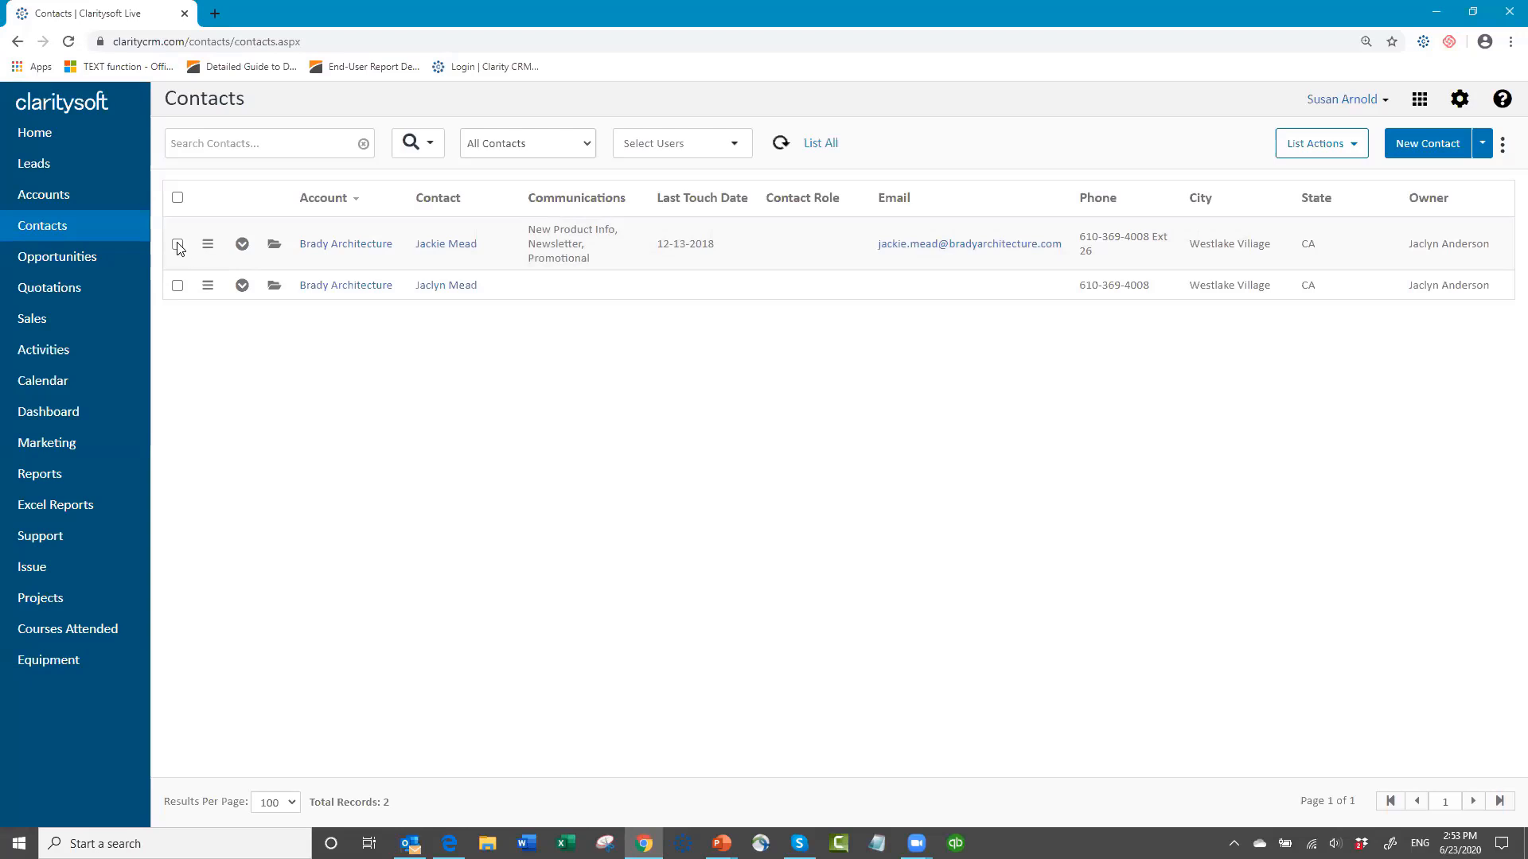
{"action": "left_click", "coordinate": [179, 286]}
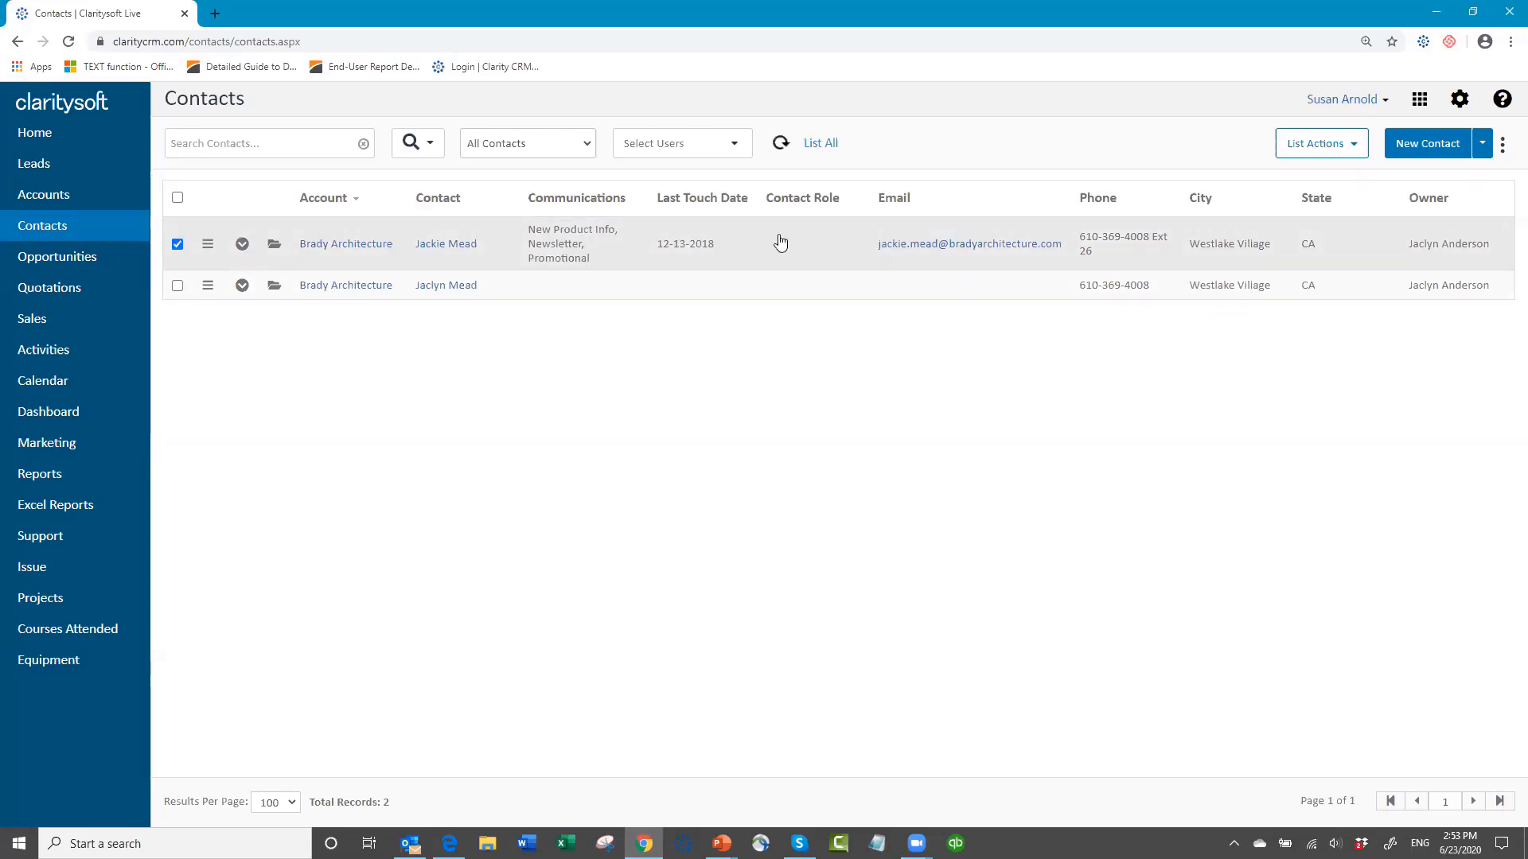
{"action": "left_click", "coordinate": [1349, 149]}
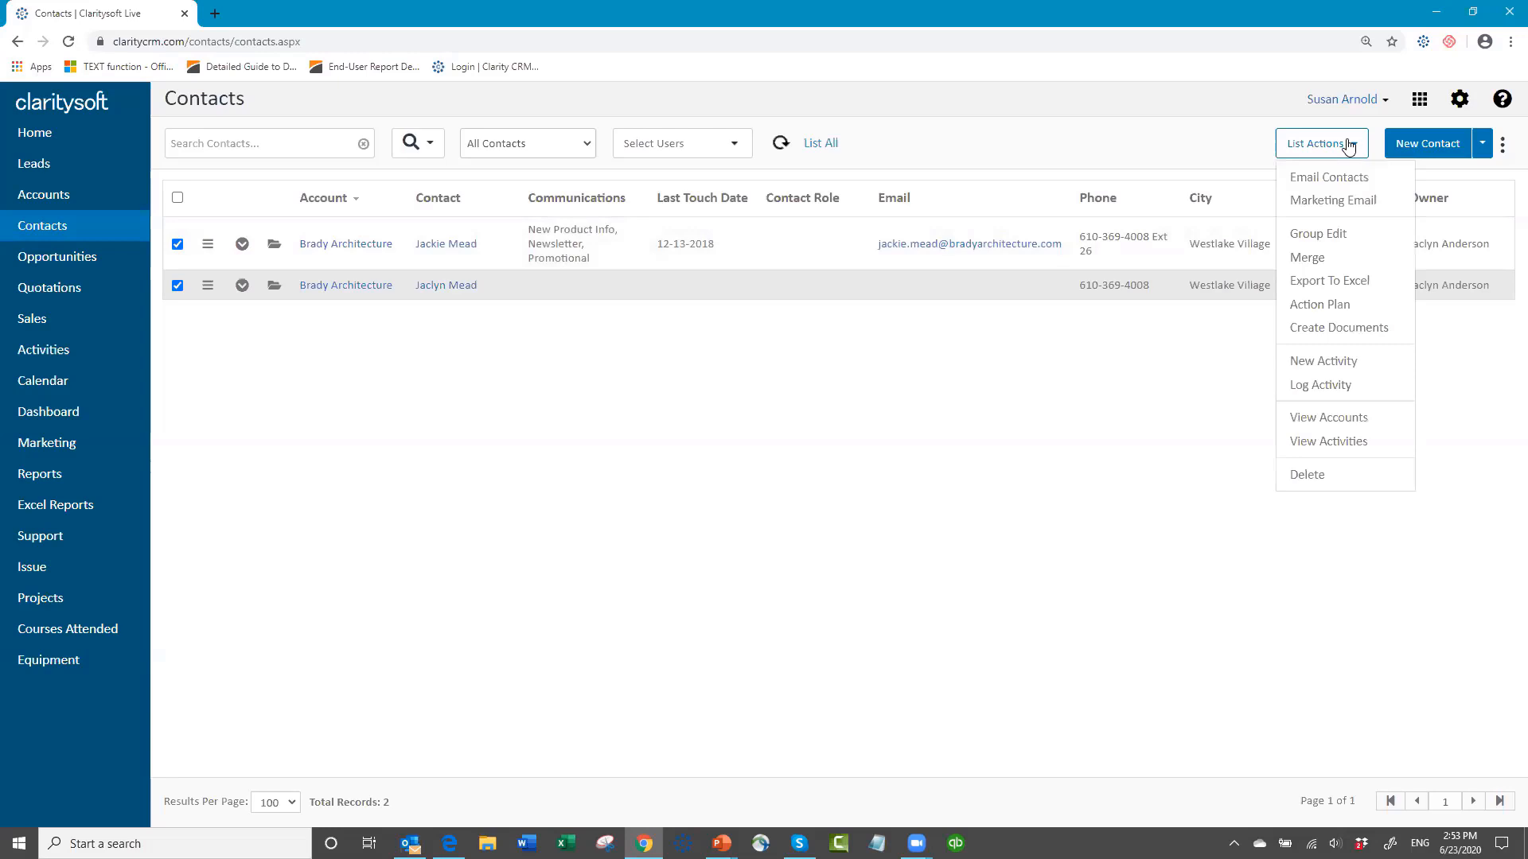
{"action": "left_click", "coordinate": [1313, 263]}
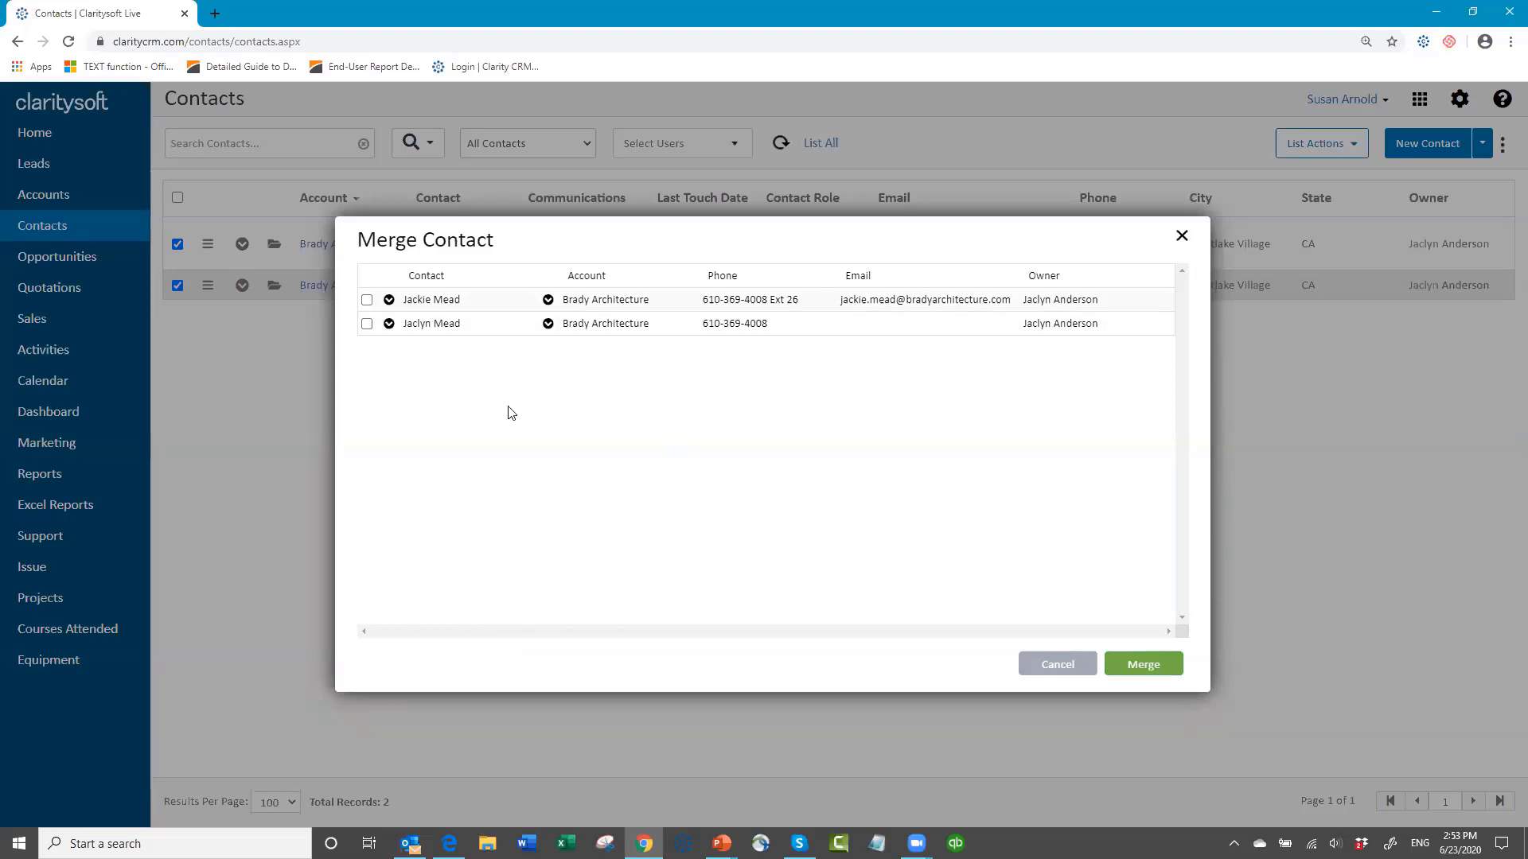
{"action": "left_click", "coordinate": [367, 300]}
{"action": "left_click", "coordinate": [1151, 672]}
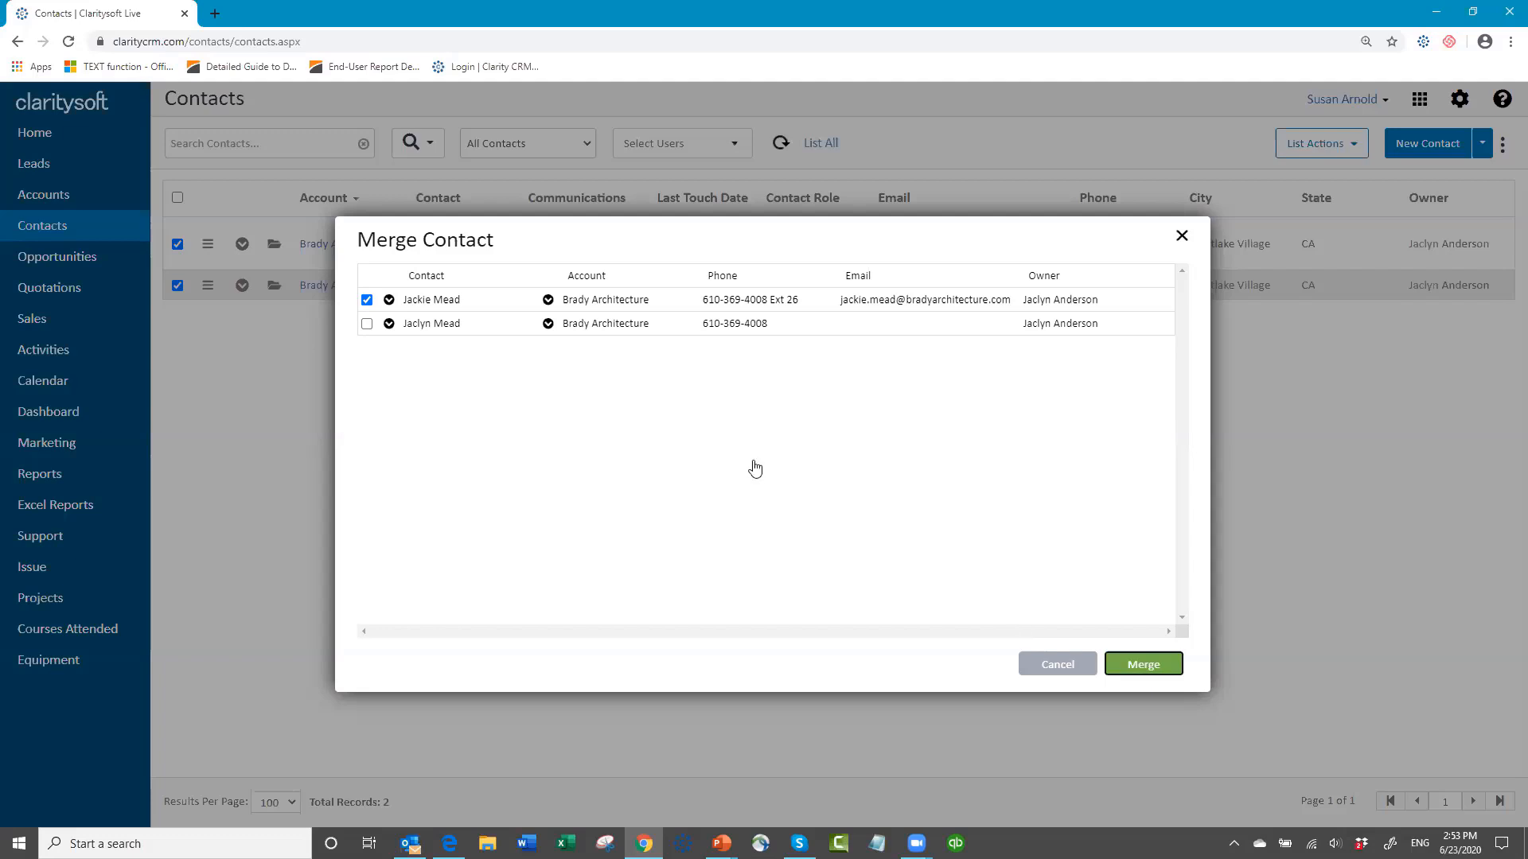
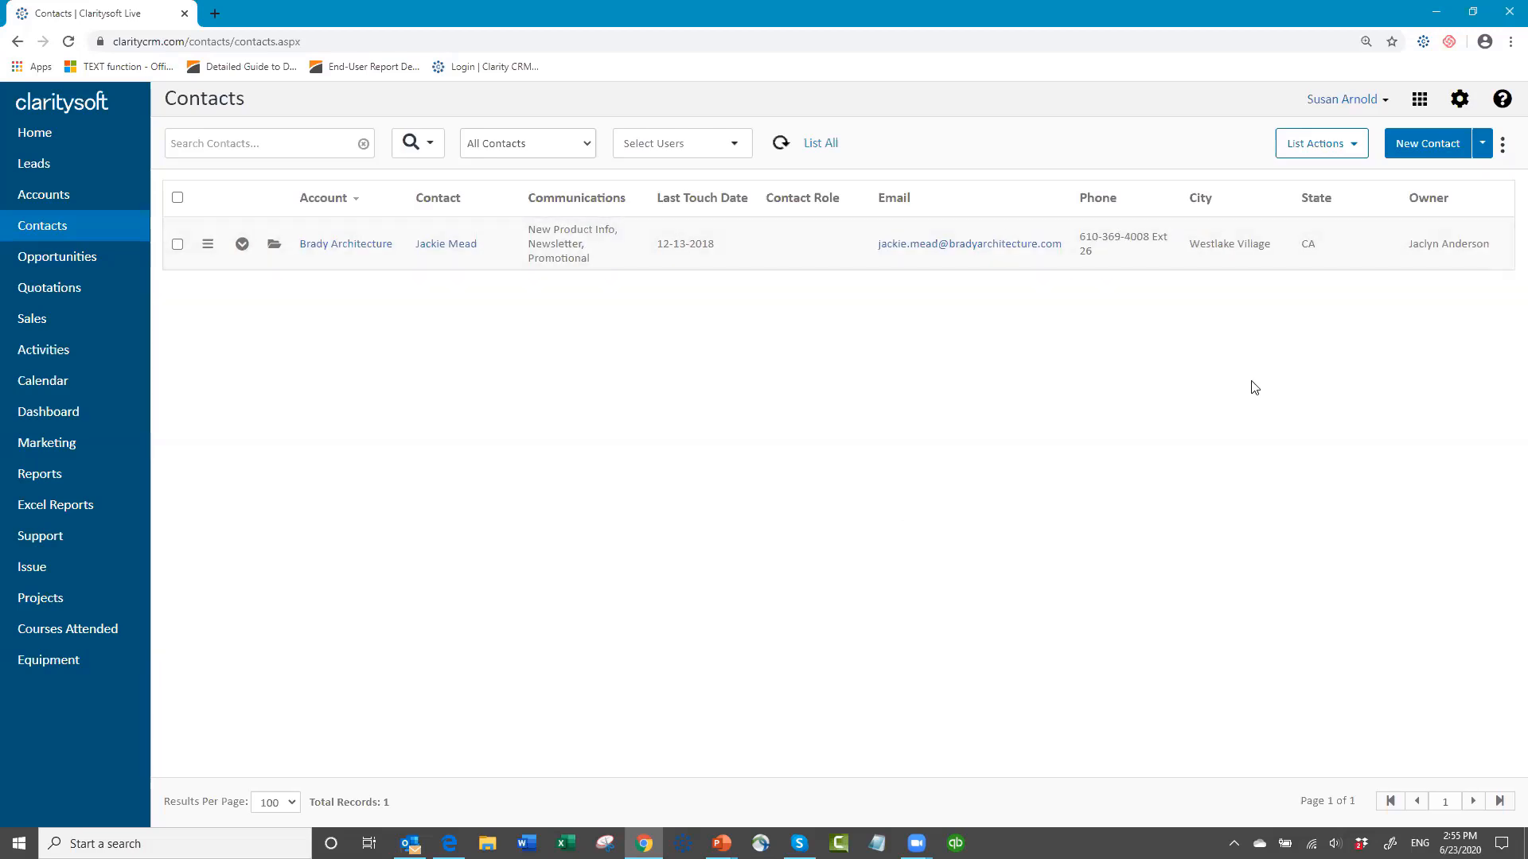
Step: Reset the contacts list to show all contacts and filter it by the Special Email Blast List
{"action": "left_click", "coordinate": [822, 148]}
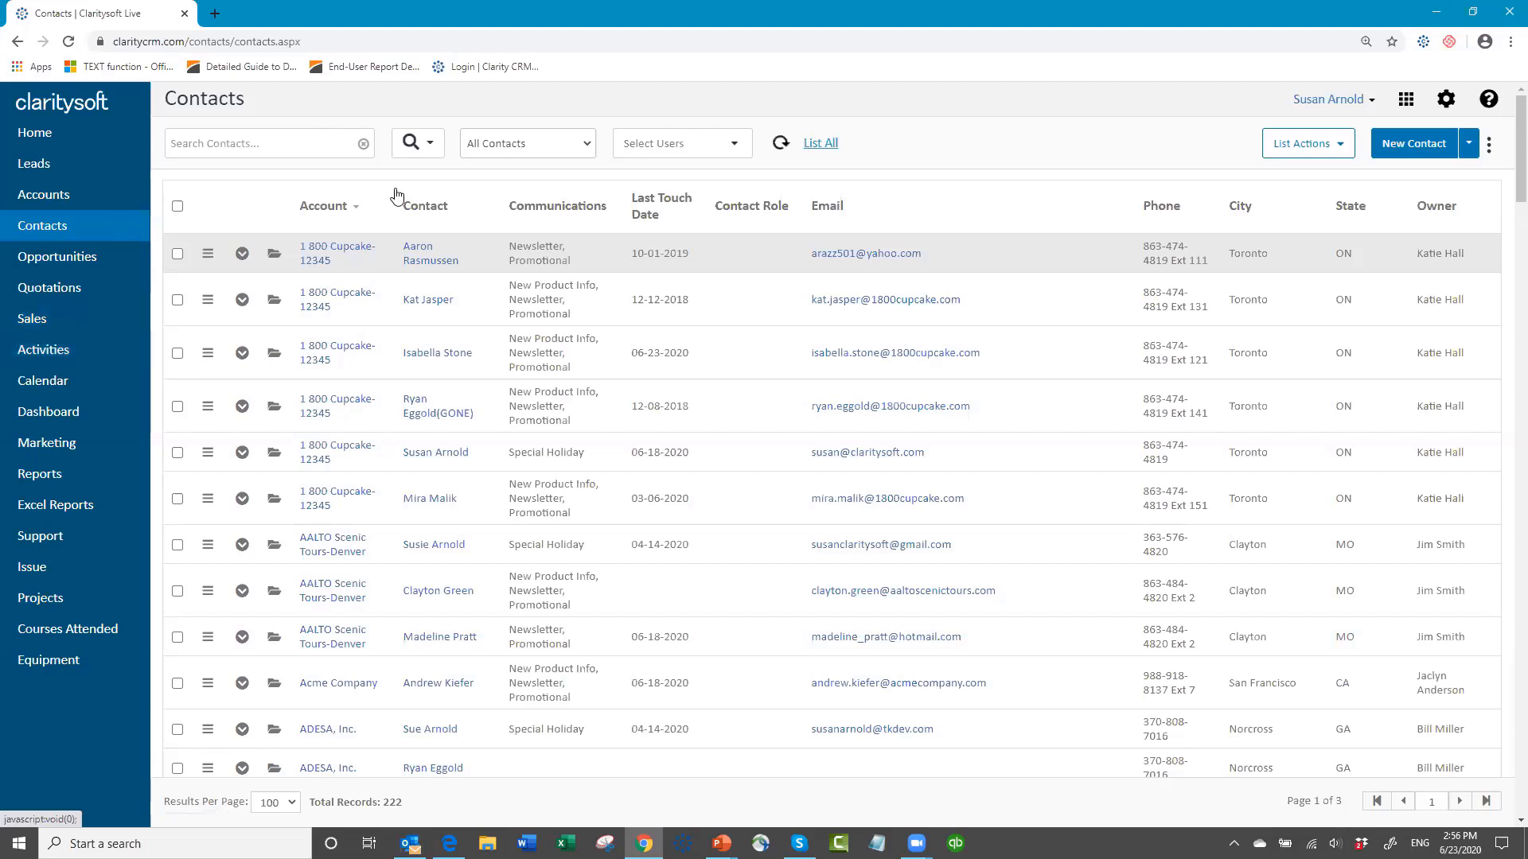
{"action": "left_click", "coordinate": [588, 148]}
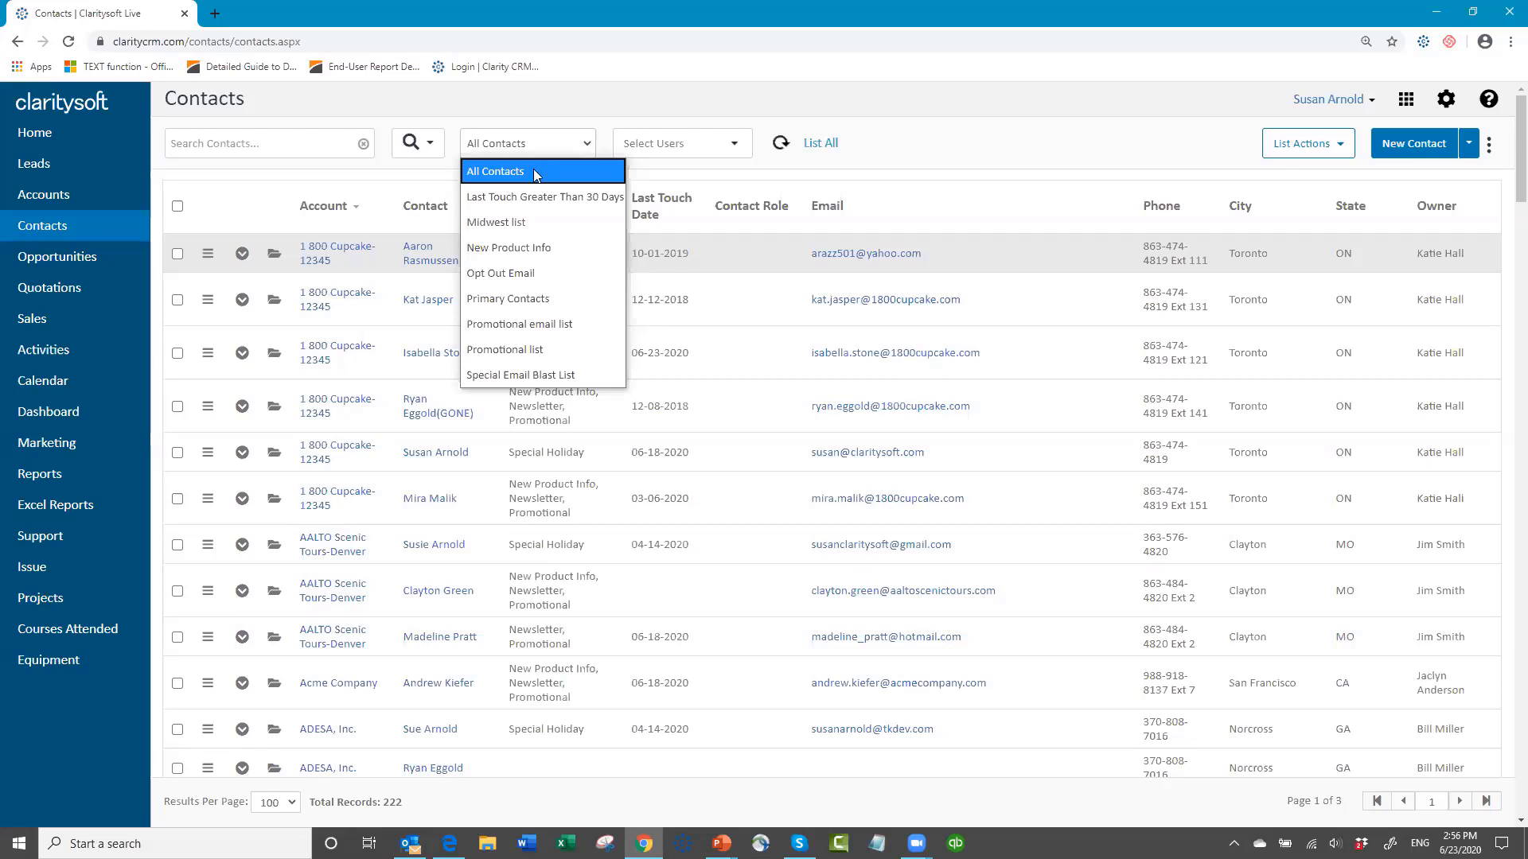
{"action": "left_click", "coordinate": [536, 375]}
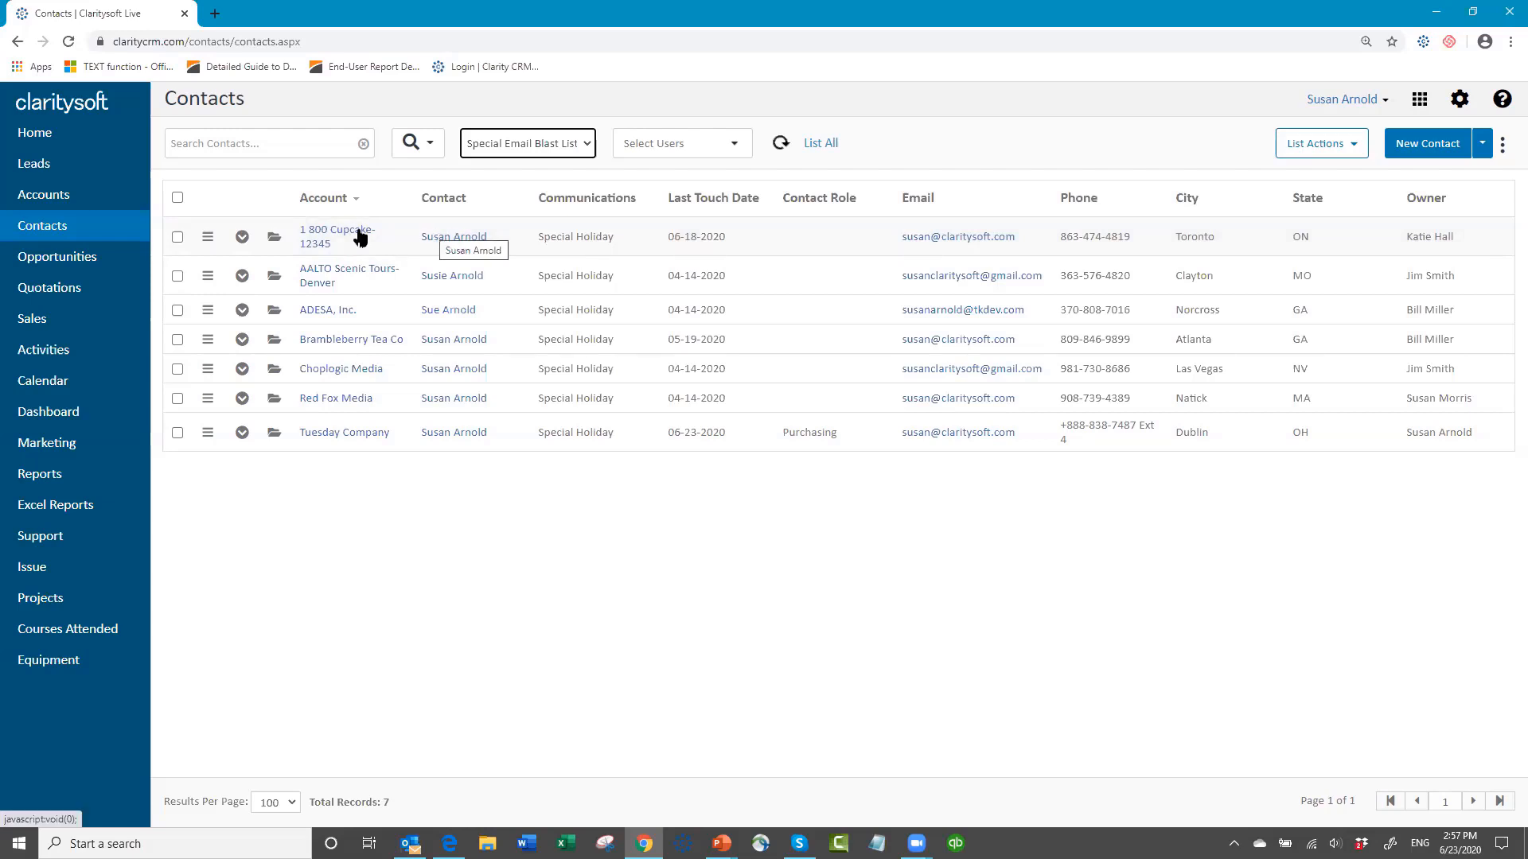
Step: Open the 1 800 Cupcake-12345 contact and create a new document template named "Webinar Template"
{"action": "left_click", "coordinate": [273, 239]}
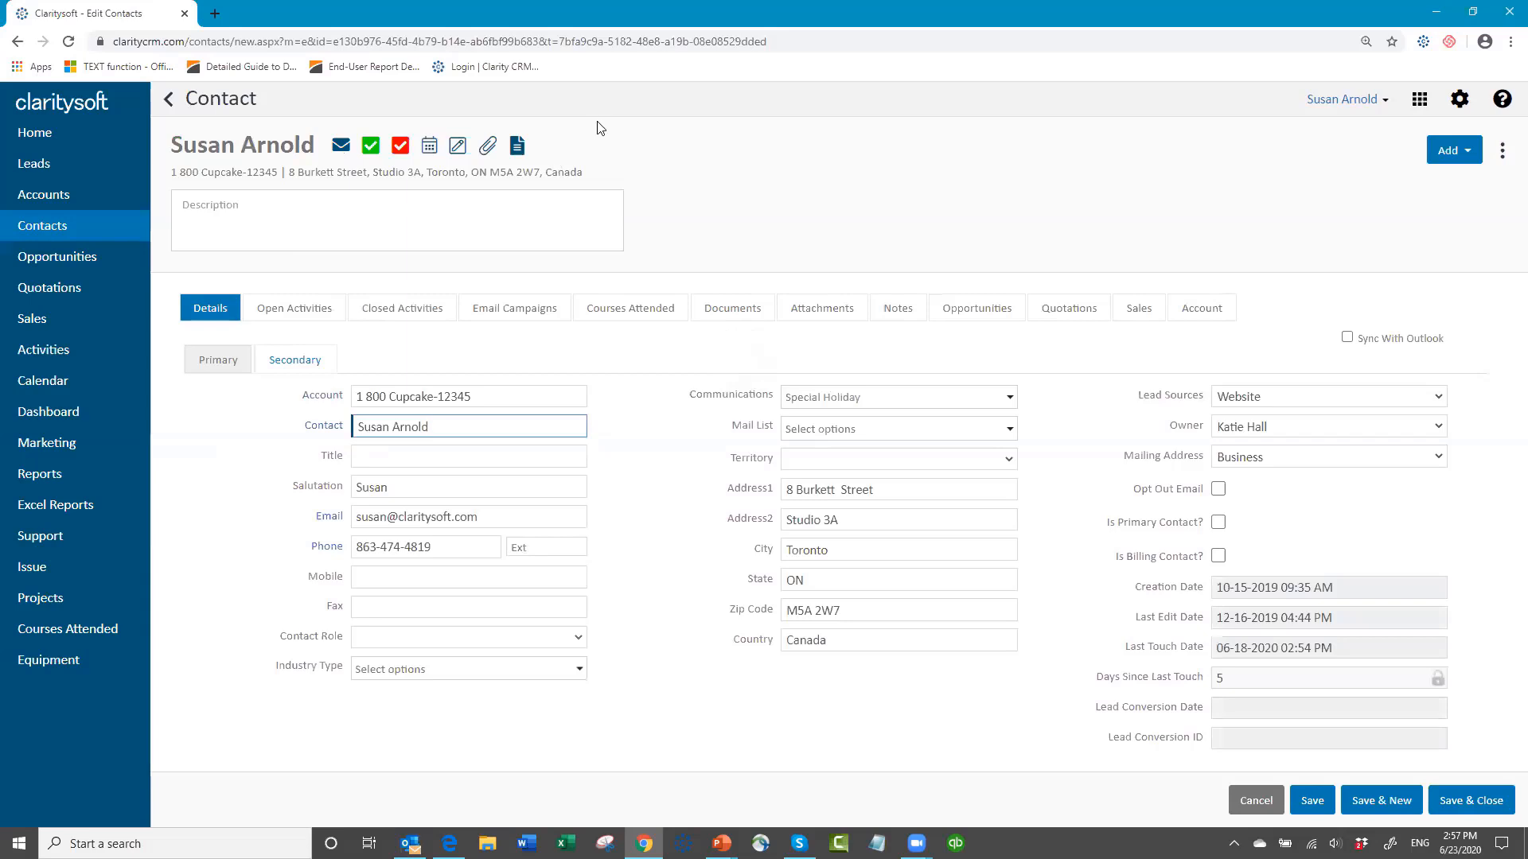
{"action": "left_click", "coordinate": [517, 151]}
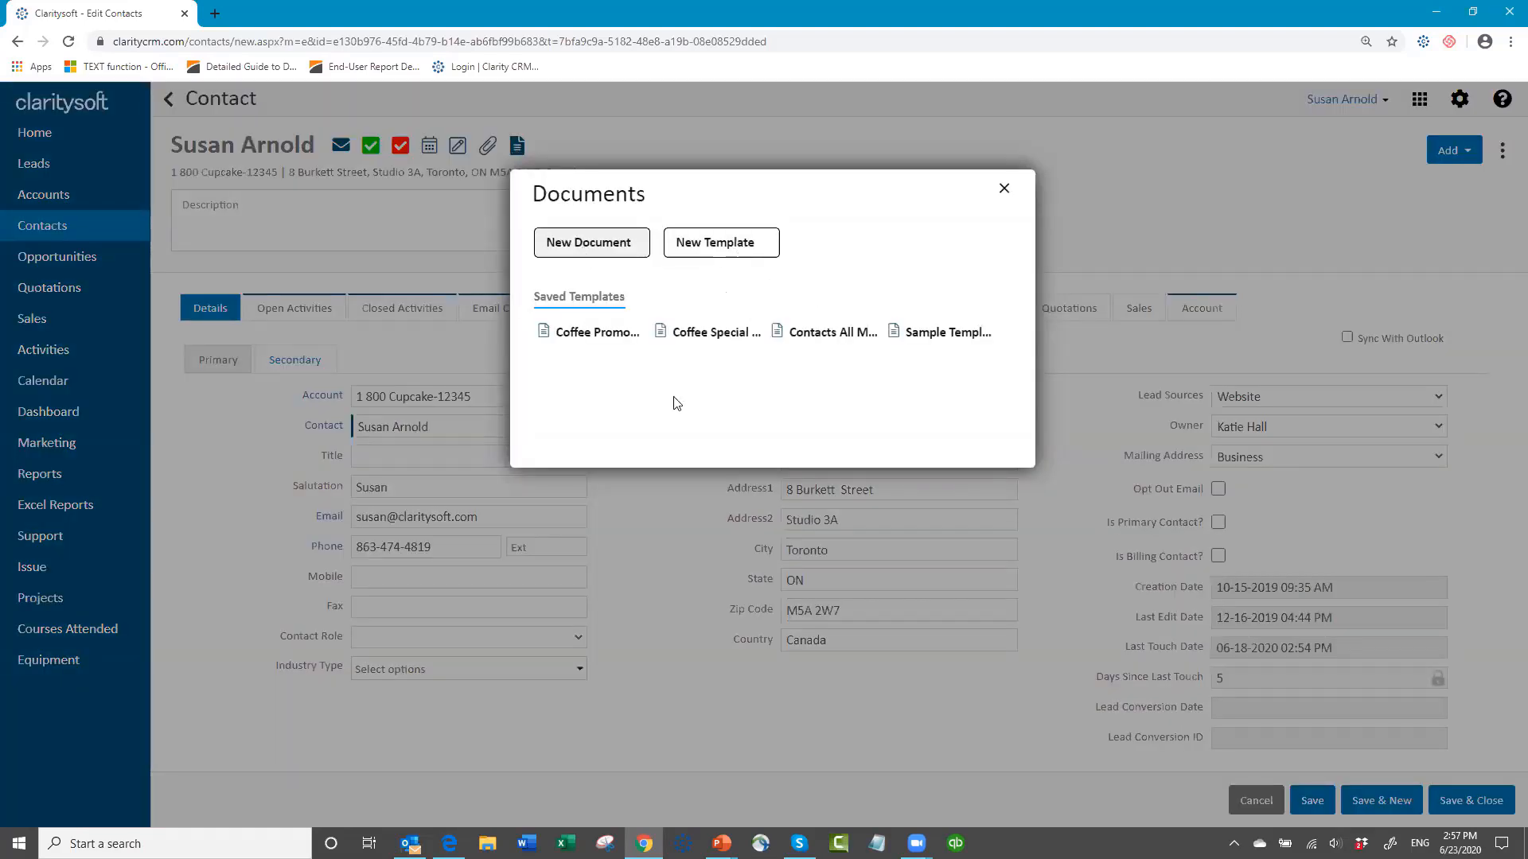
{"action": "left_click", "coordinate": [720, 248]}
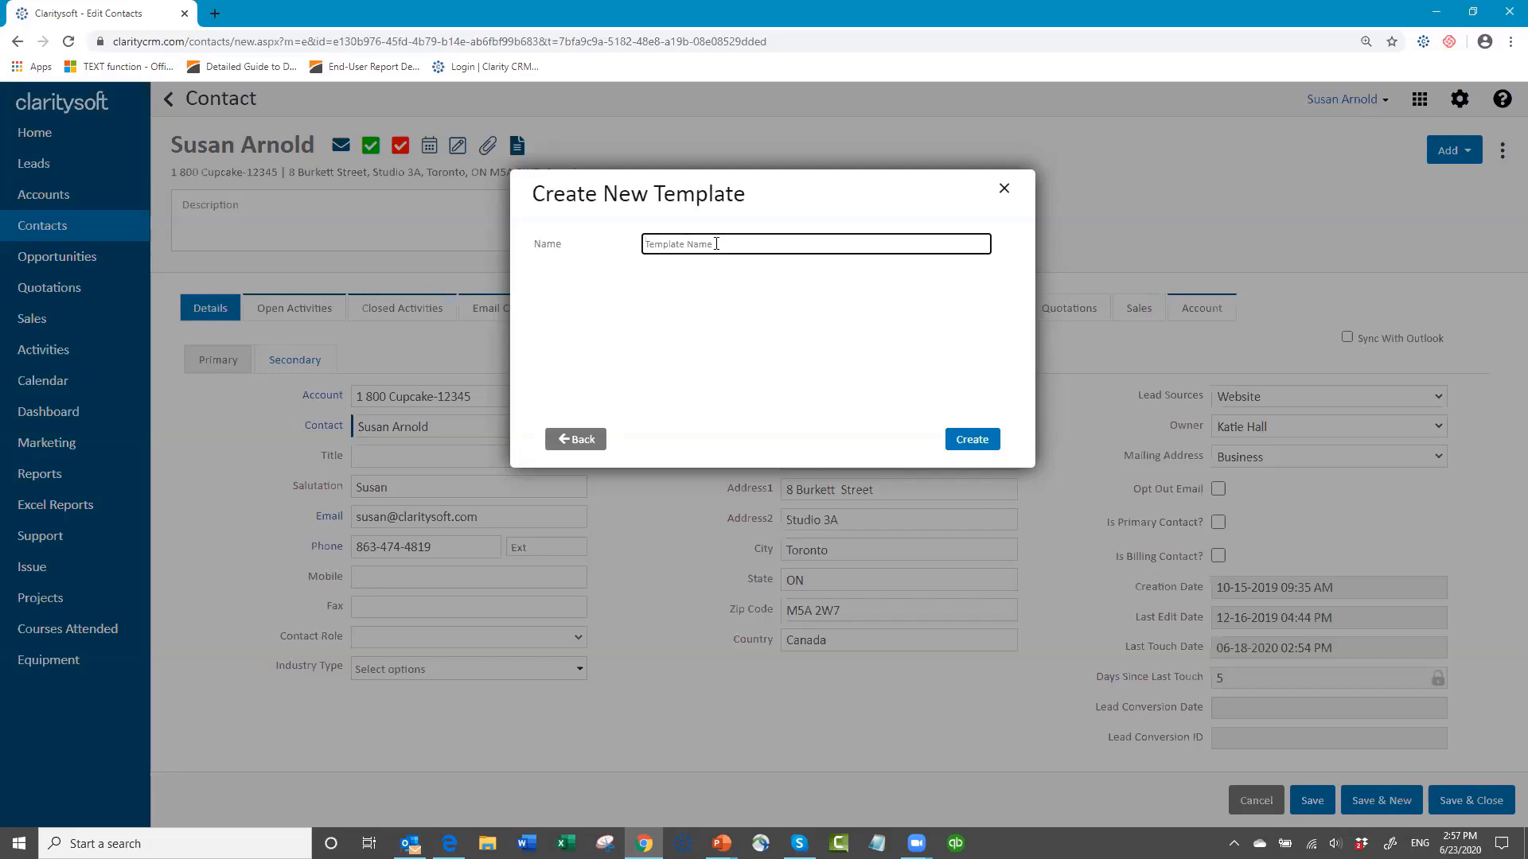
{"action": "type", "text": "Webinar Template"}
{"action": "left_click", "coordinate": [972, 437]}
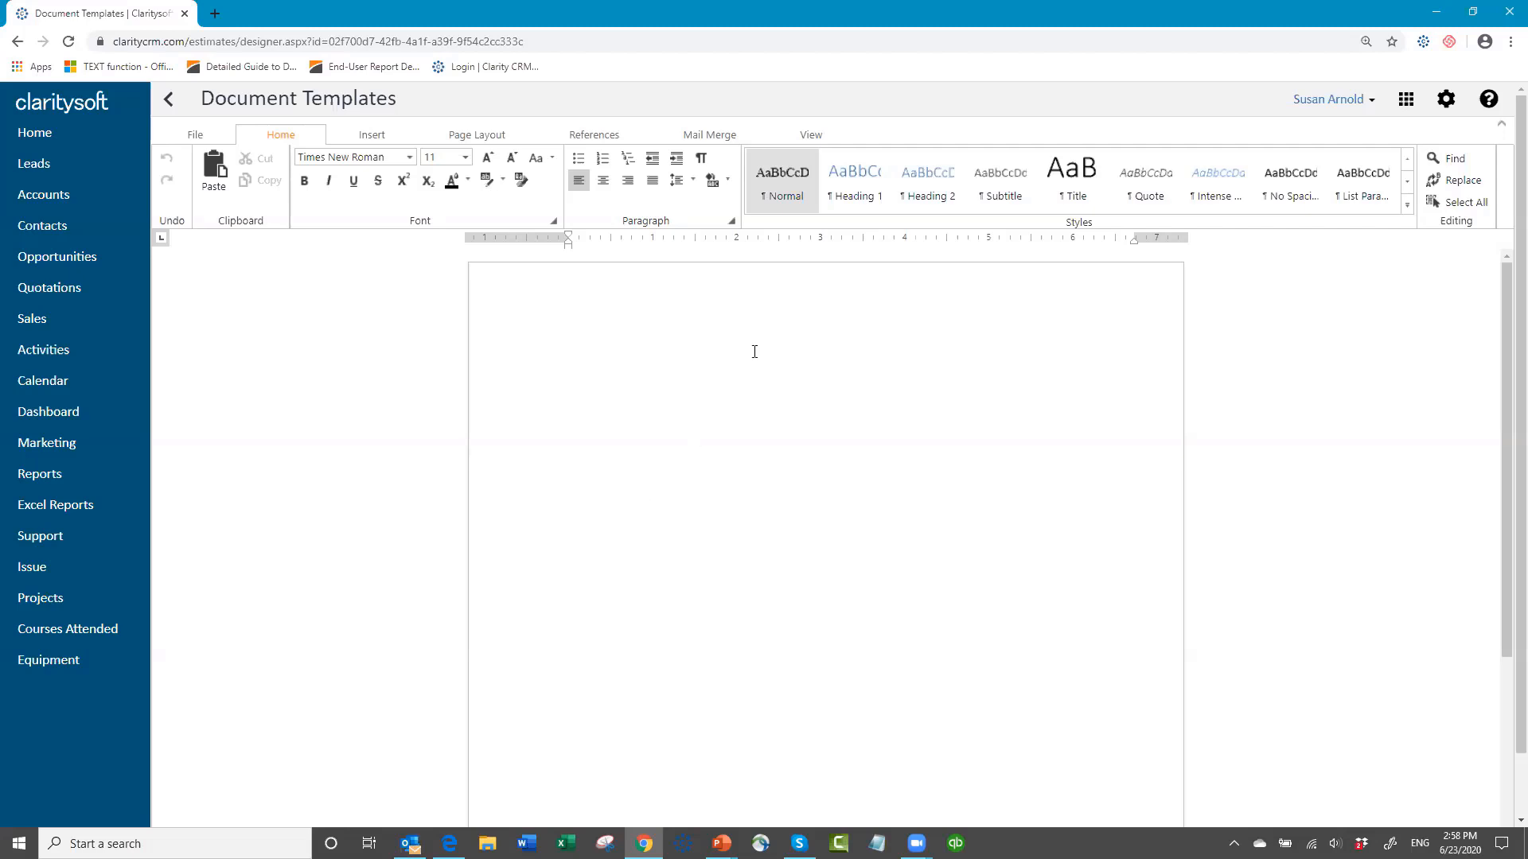
Step: Enter the line "type text" in the blank template and start a new line below it
{"action": "type", "text": "type text"}
{"action": "key", "text": "Return"}
Step: Insert the Account Core Name merge field on the line below the typed text
{"action": "left_click", "coordinate": [712, 136]}
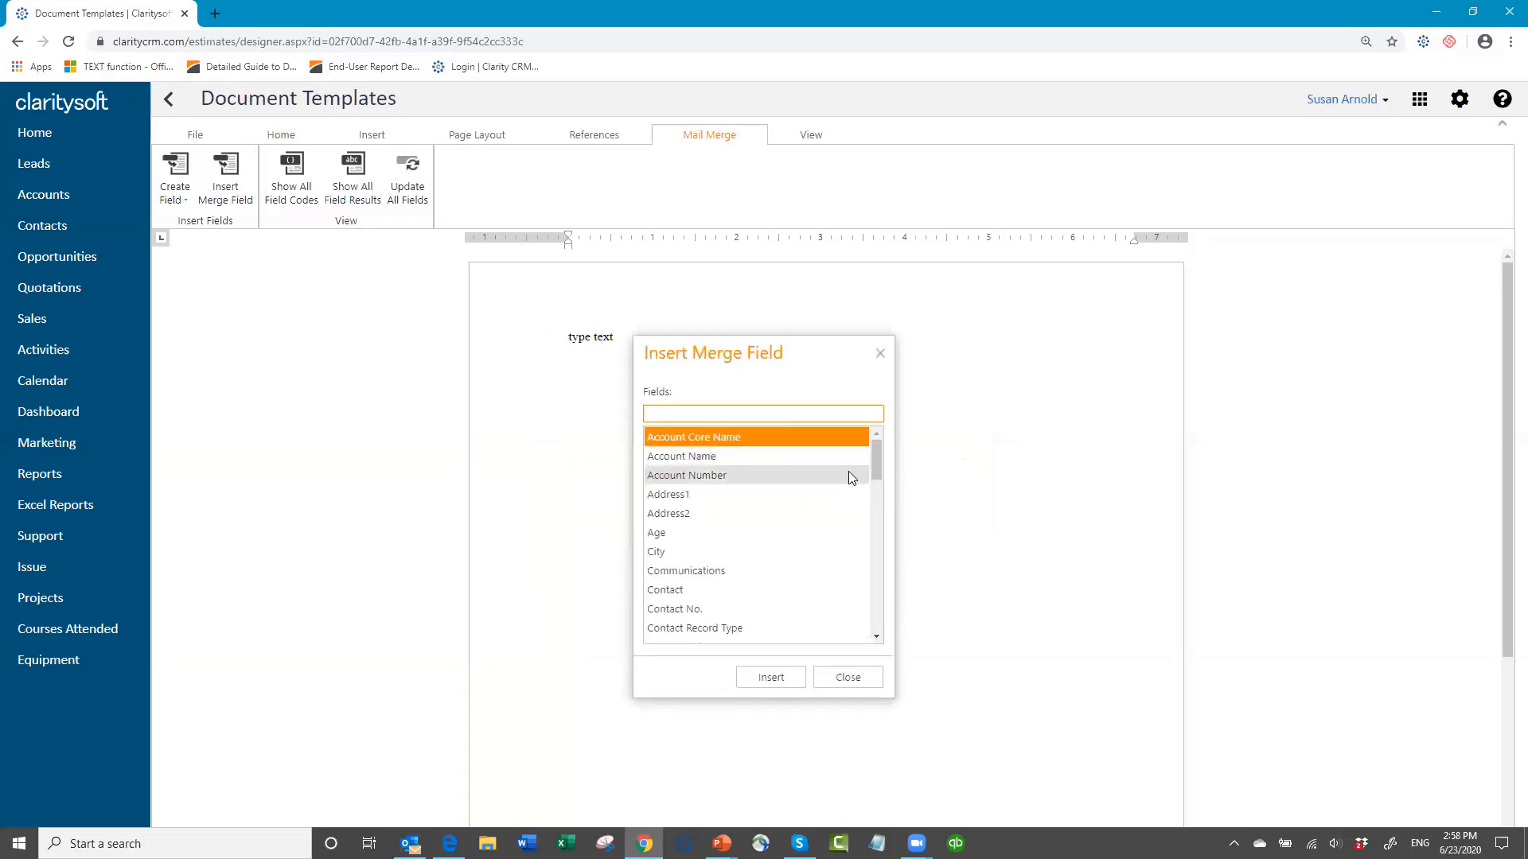
{"action": "scroll", "coordinate": [881, 498], "scroll_direction": "down", "scroll_amount": 1}
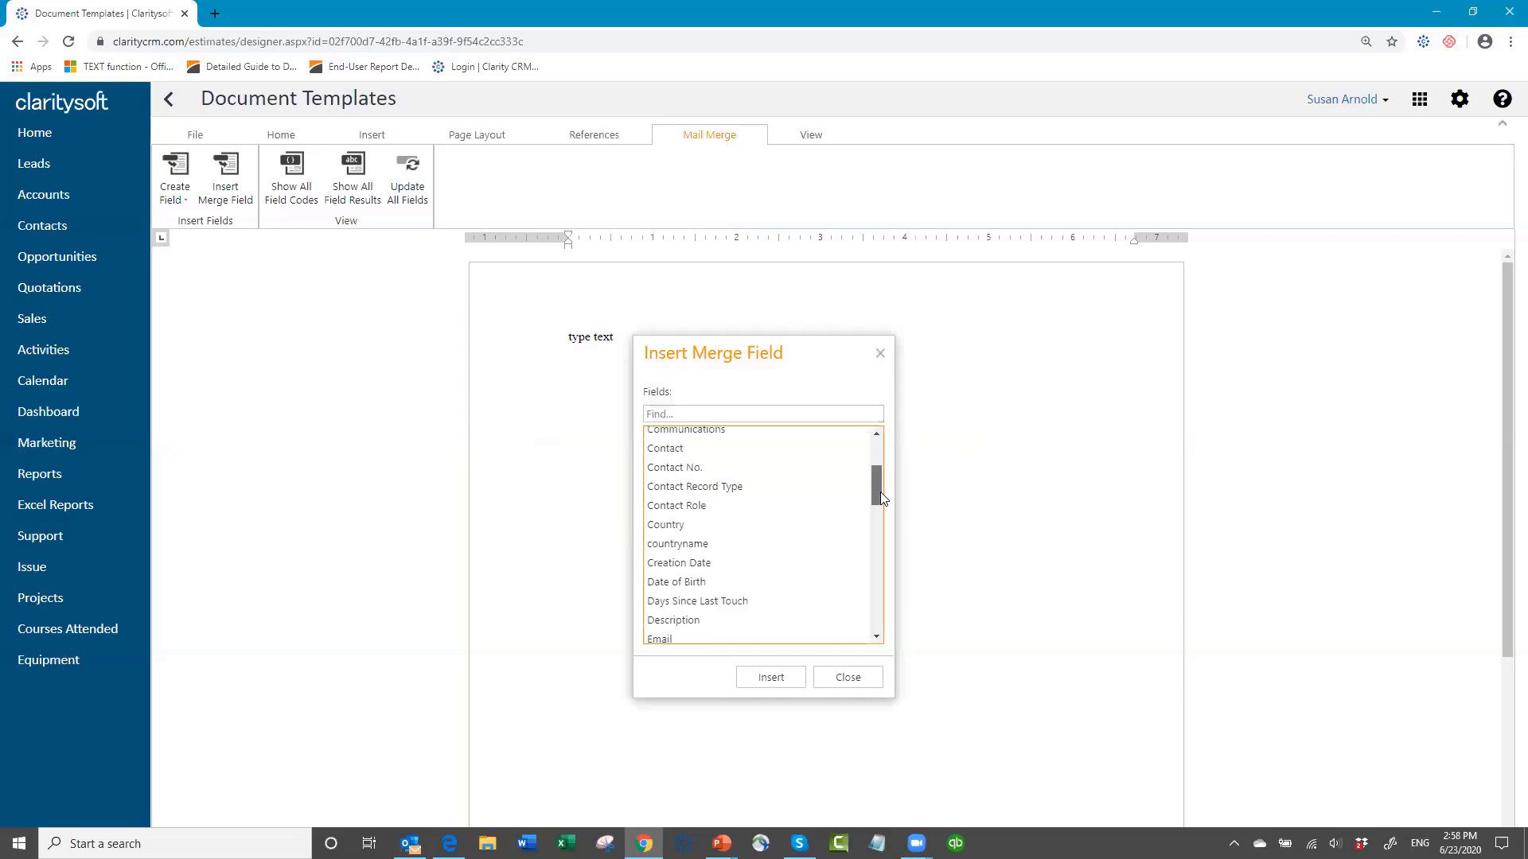
{"action": "left_click_drag", "start_coordinate": [880, 494], "coordinate": [917, 634]}
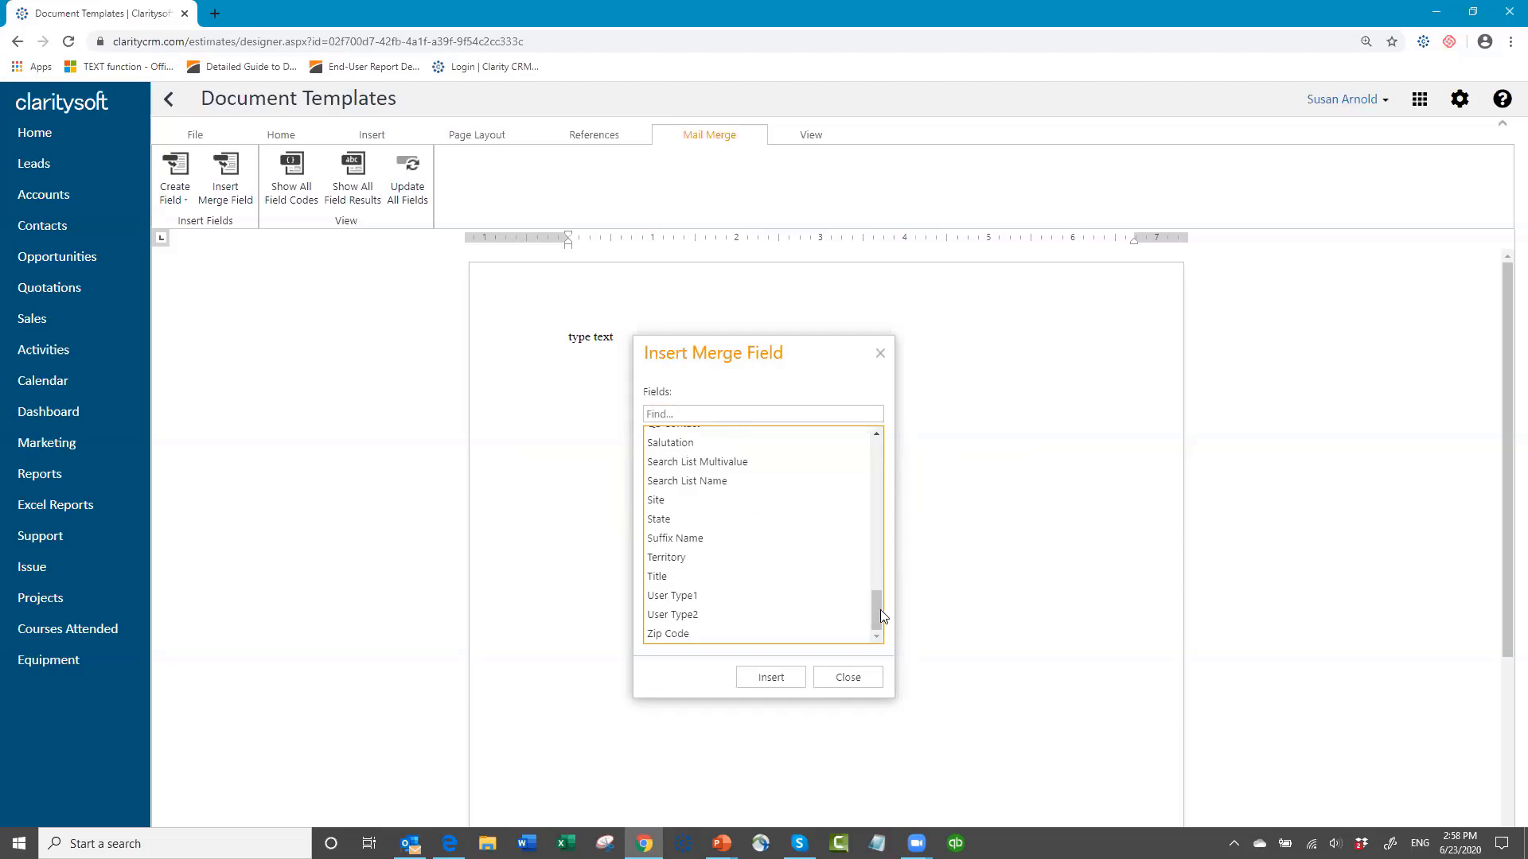
{"action": "left_click_drag", "start_coordinate": [879, 608], "coordinate": [770, 425]}
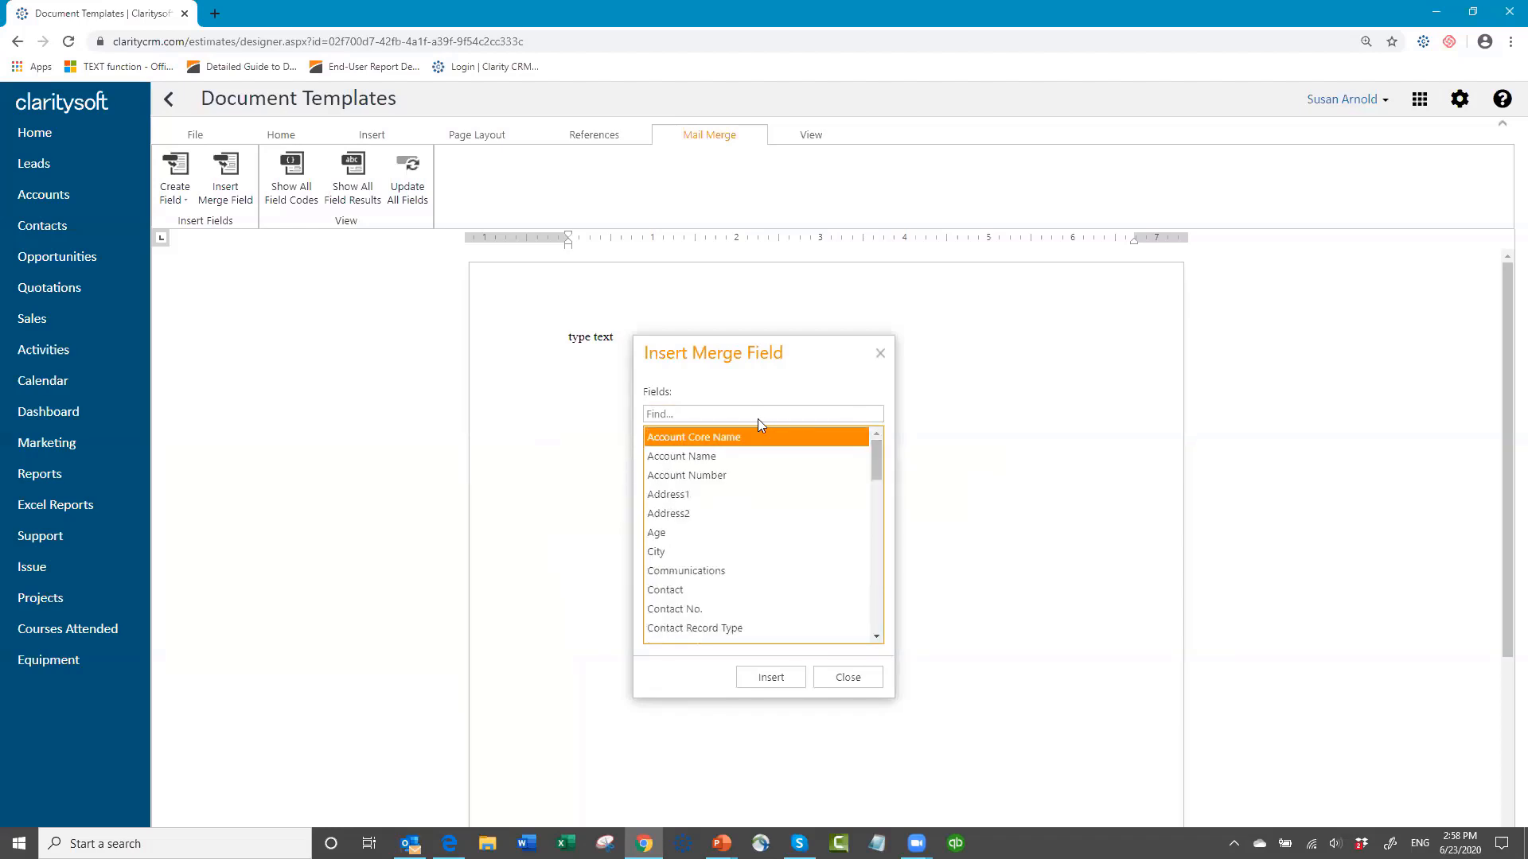
{"action": "left_click", "coordinate": [684, 452]}
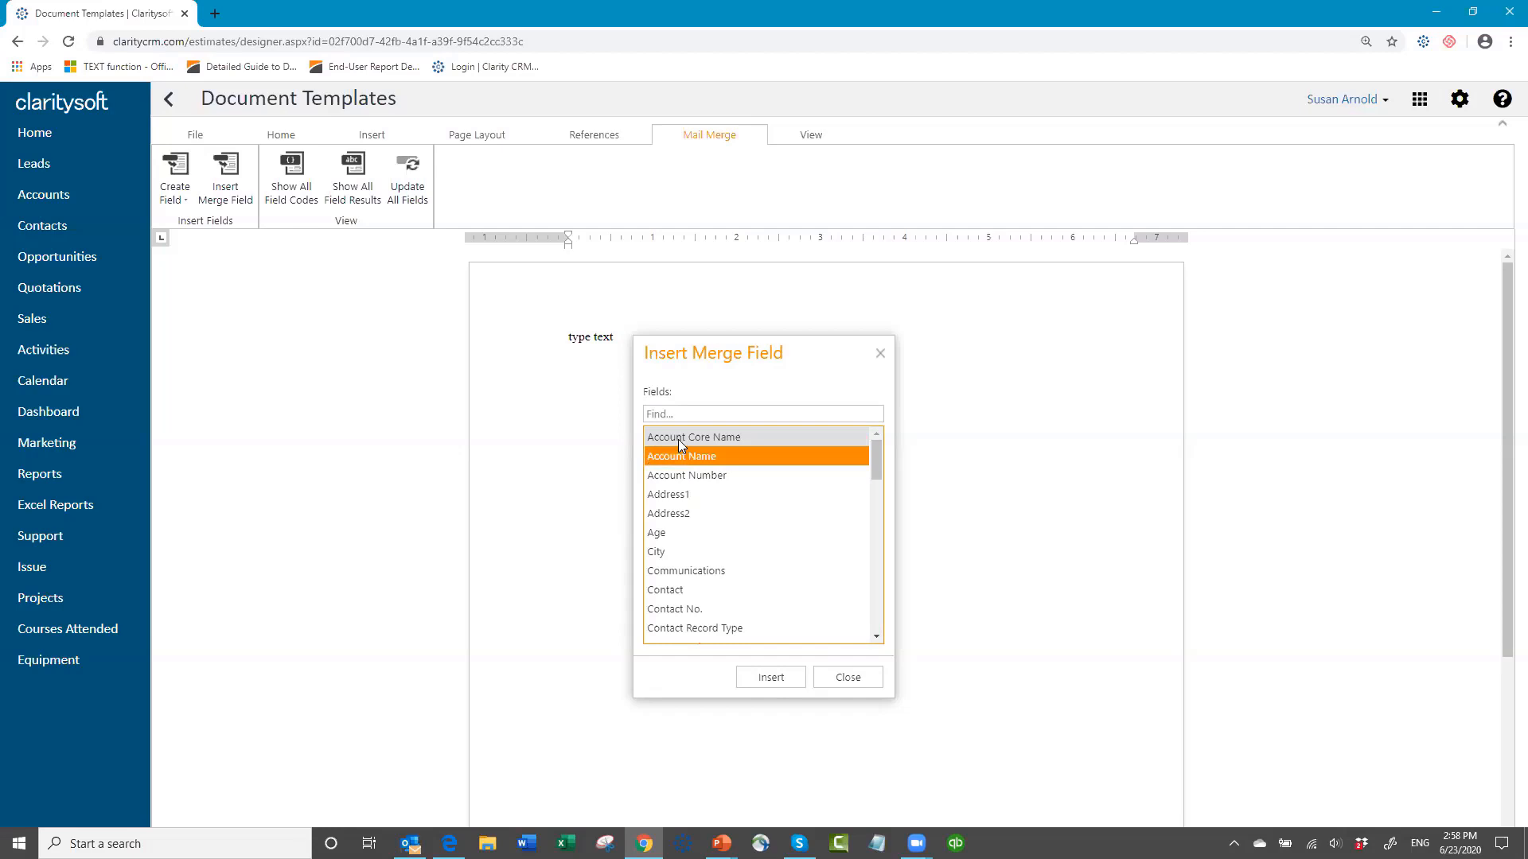
{"action": "left_click", "coordinate": [676, 436]}
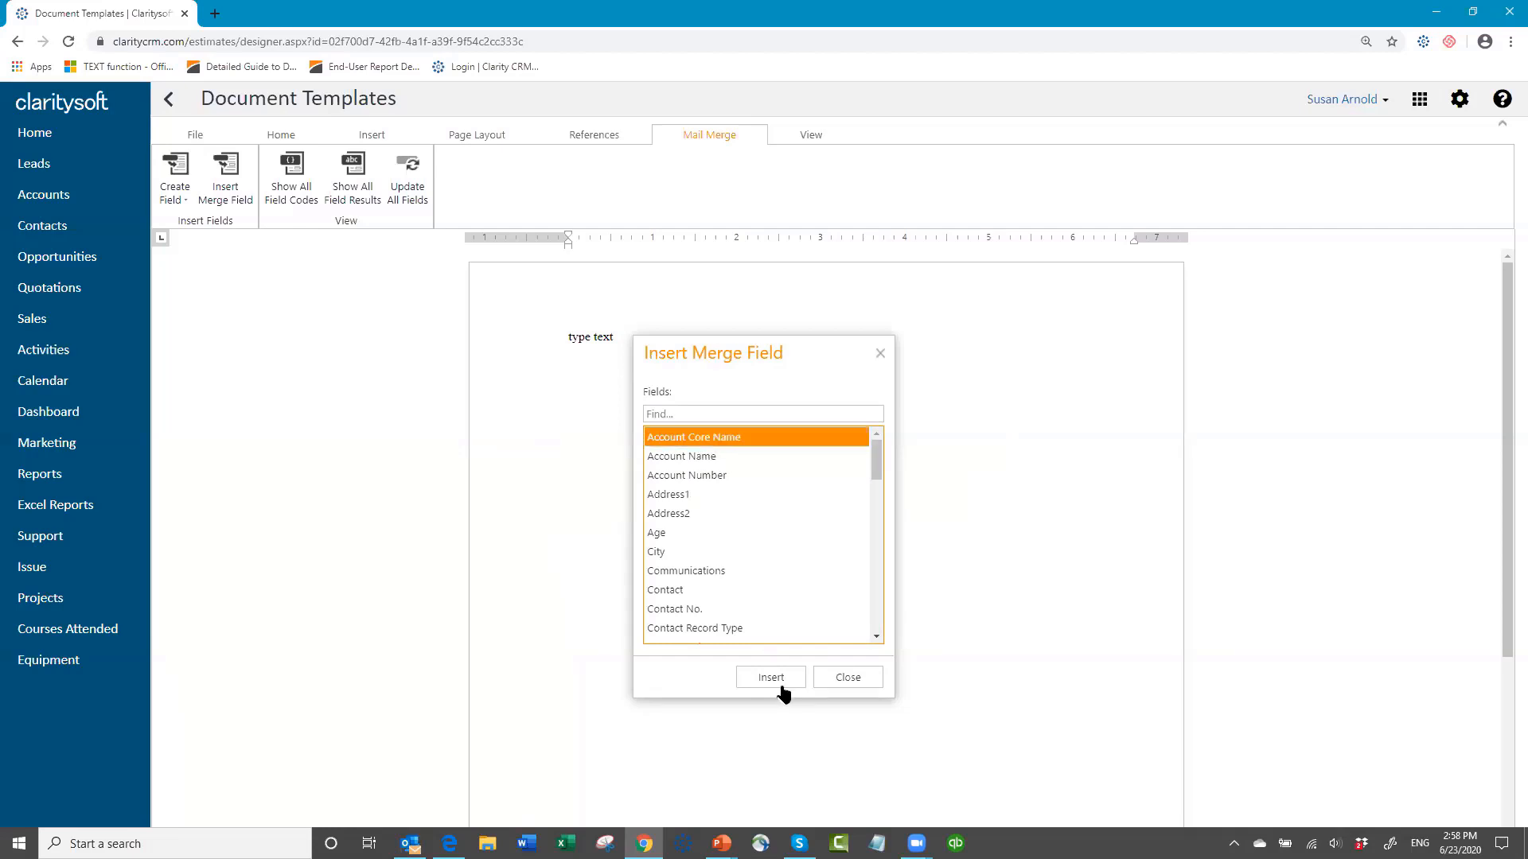
{"action": "left_click", "coordinate": [770, 677]}
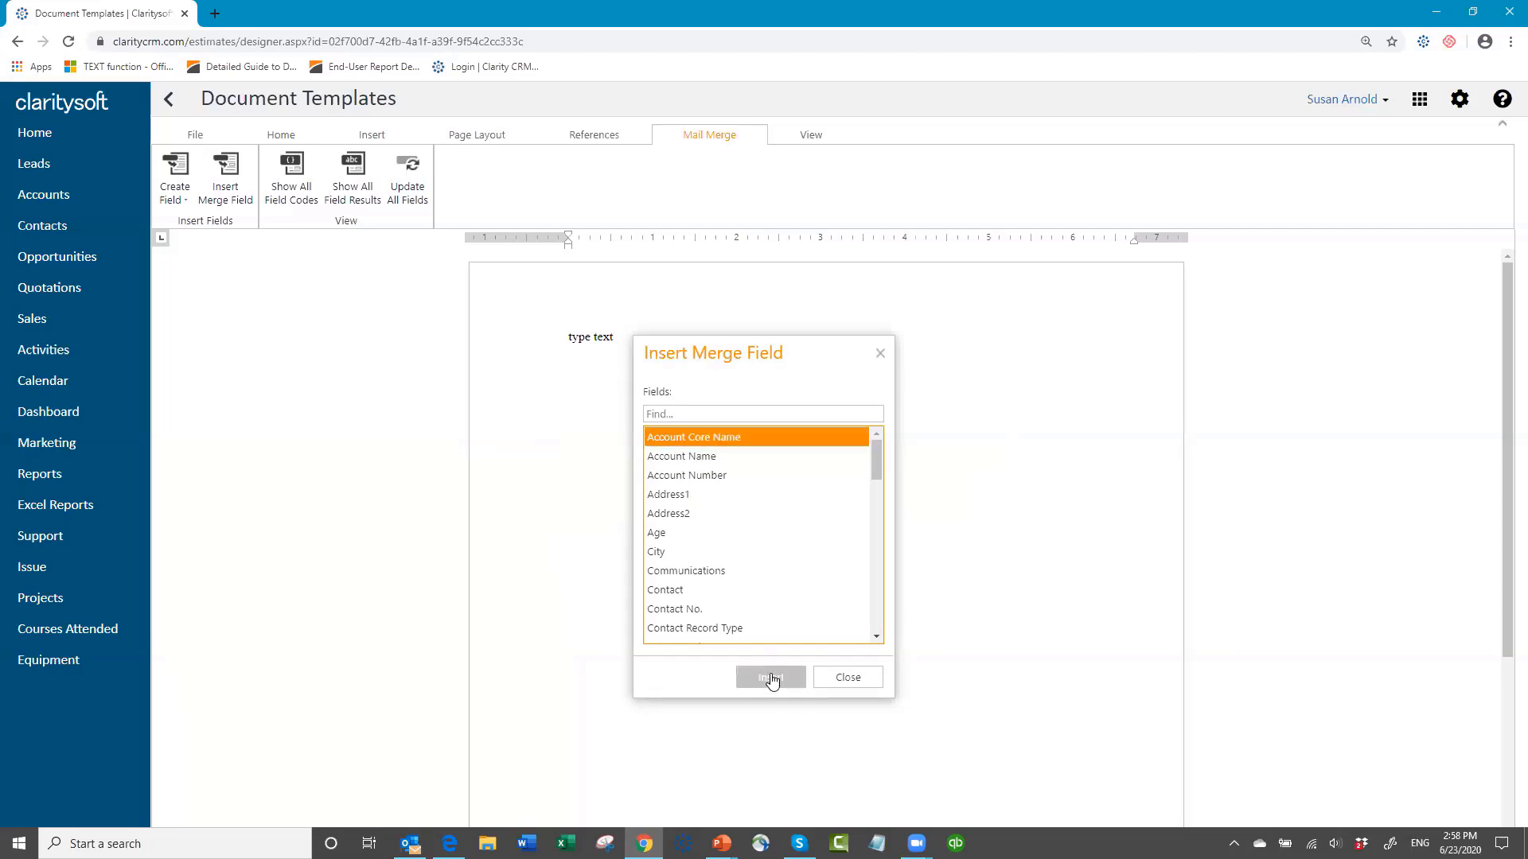
{"action": "left_click", "coordinate": [854, 683]}
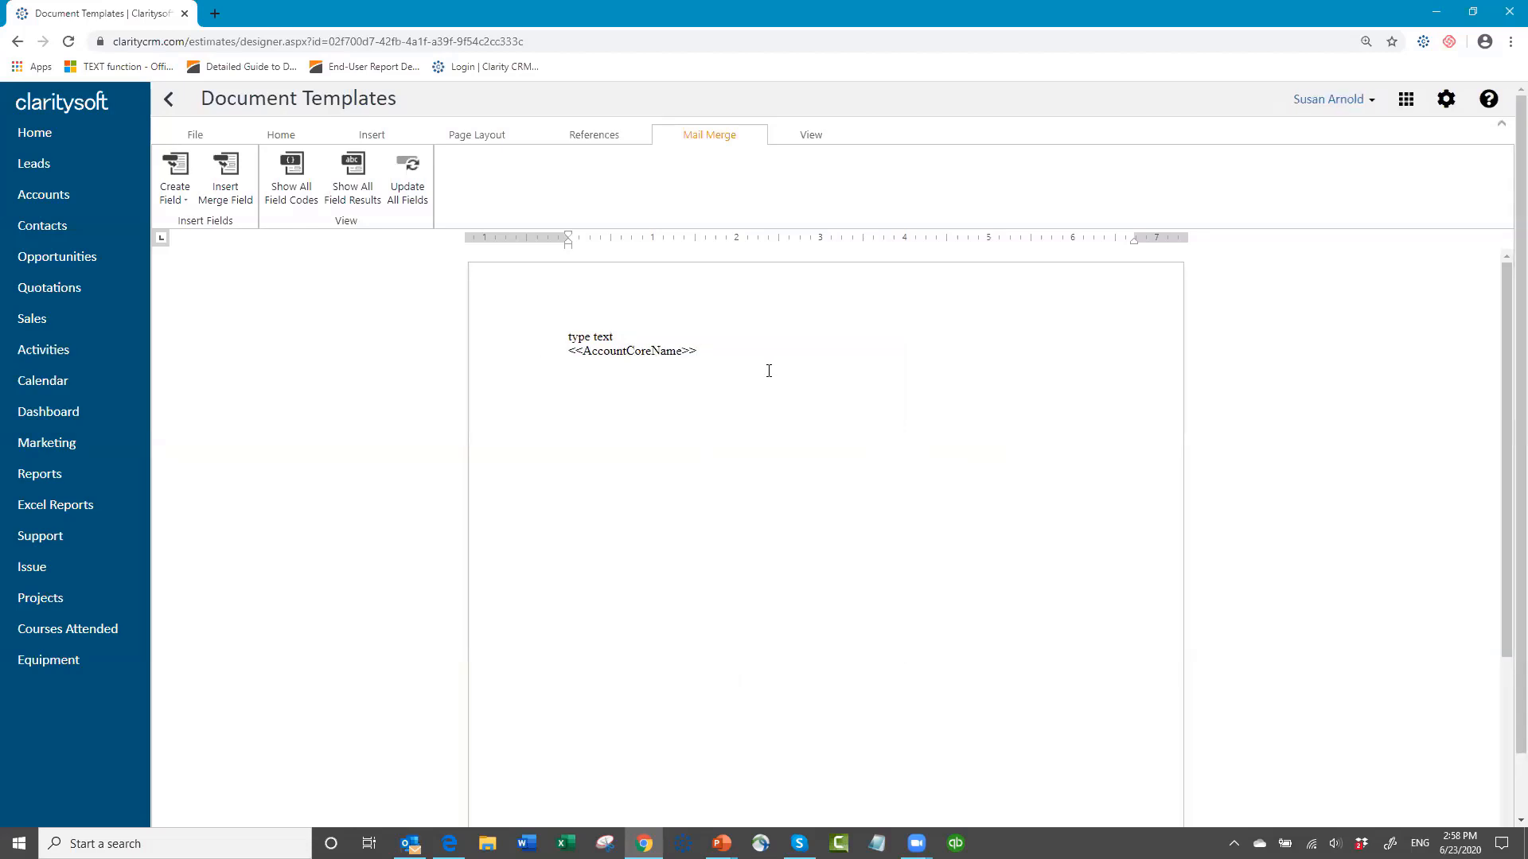
Step: Exit the template designer without saving the changes and return to the contact record
{"action": "left_click", "coordinate": [194, 136]}
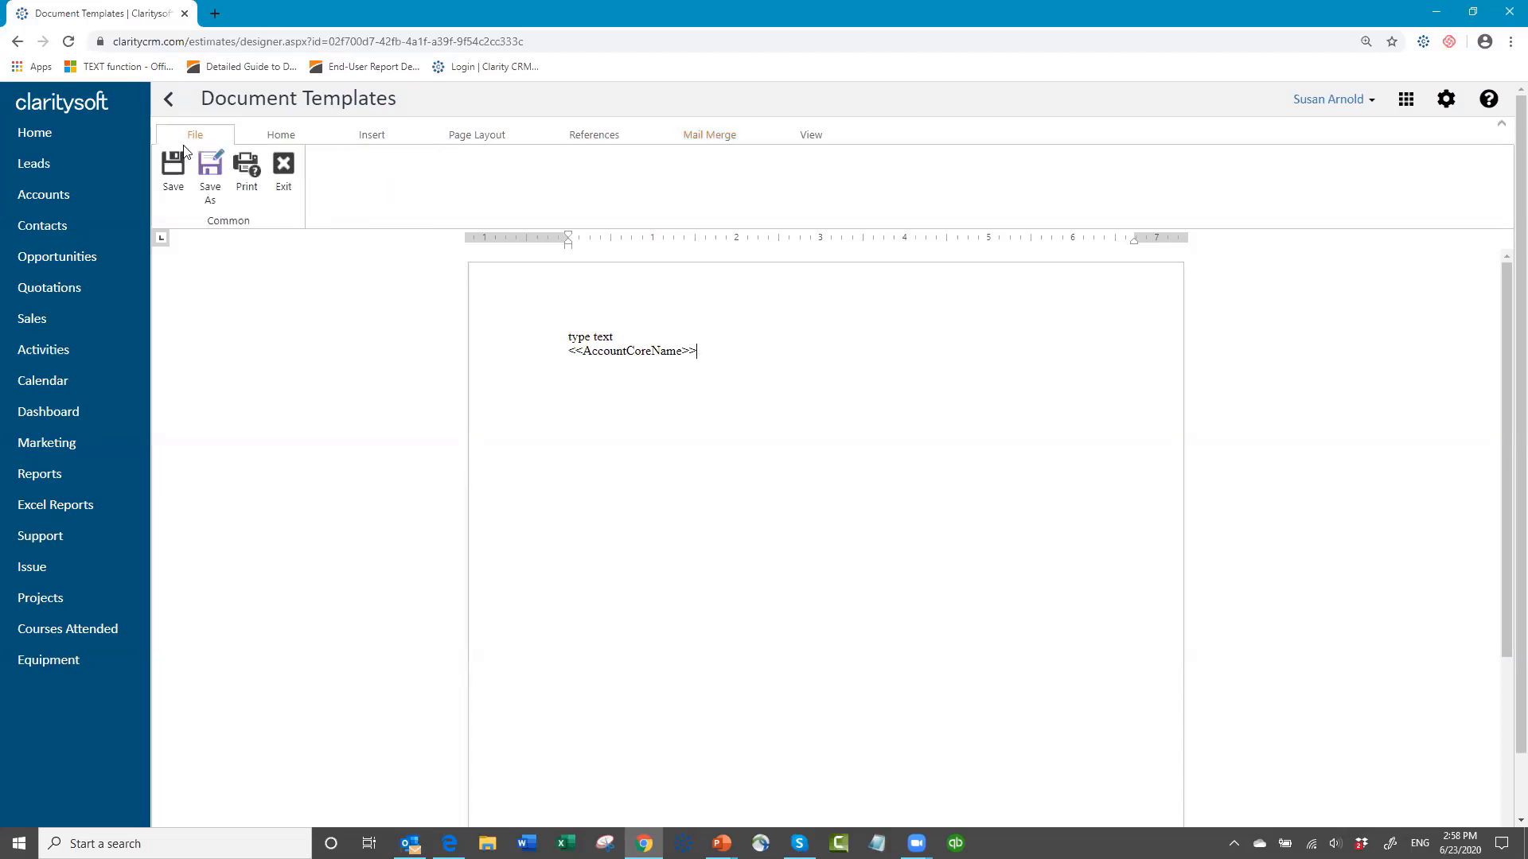
{"action": "left_click", "coordinate": [279, 176]}
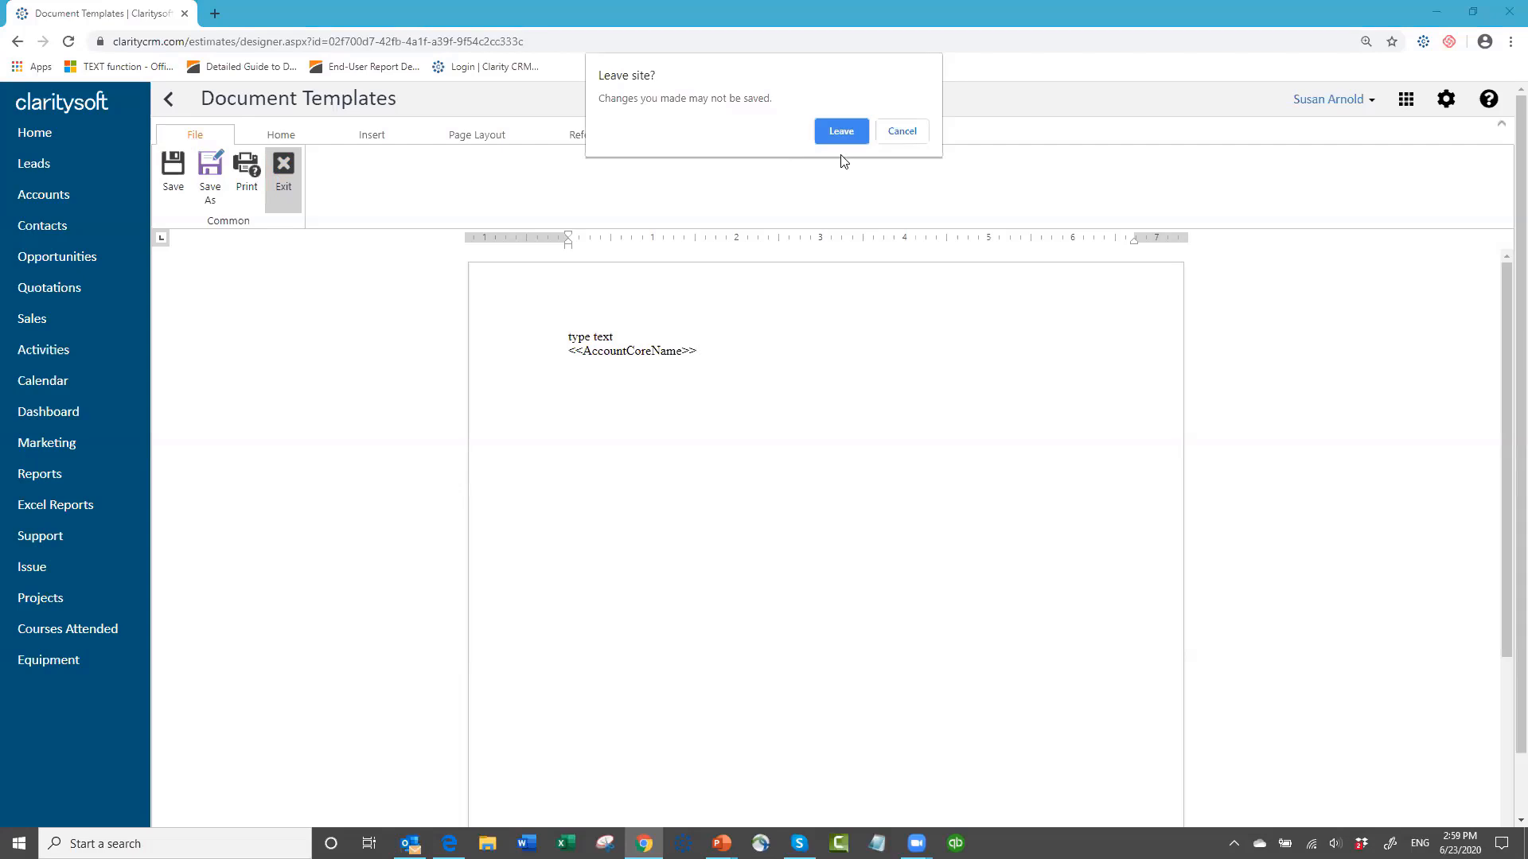
{"action": "key", "text": "Return"}
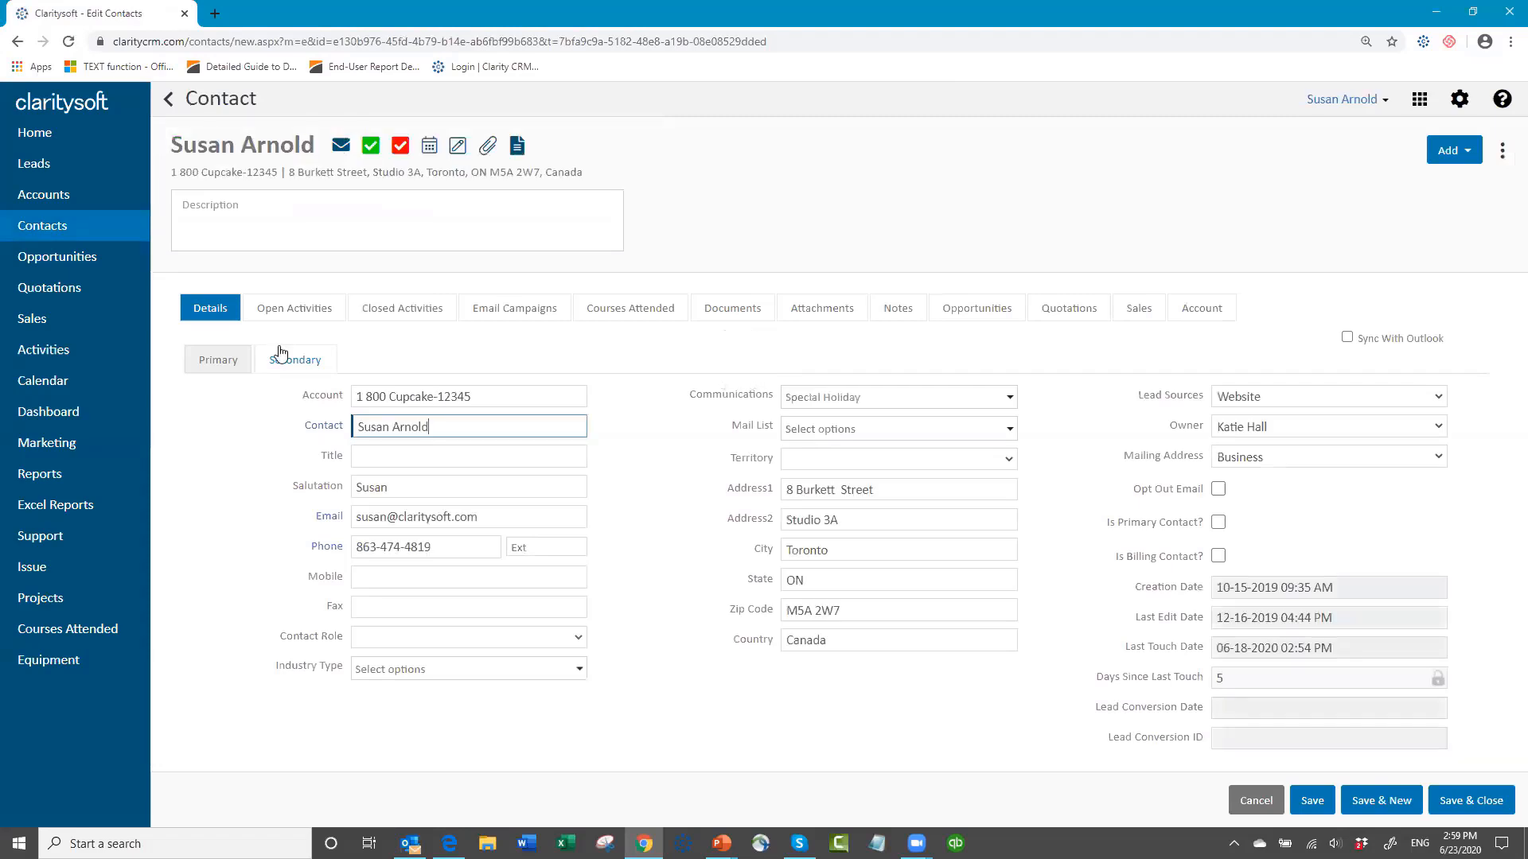
Step: Create a new document named "coffee promo" for the contact from the saved "Coffee Promo..." template
{"action": "left_click", "coordinate": [518, 150]}
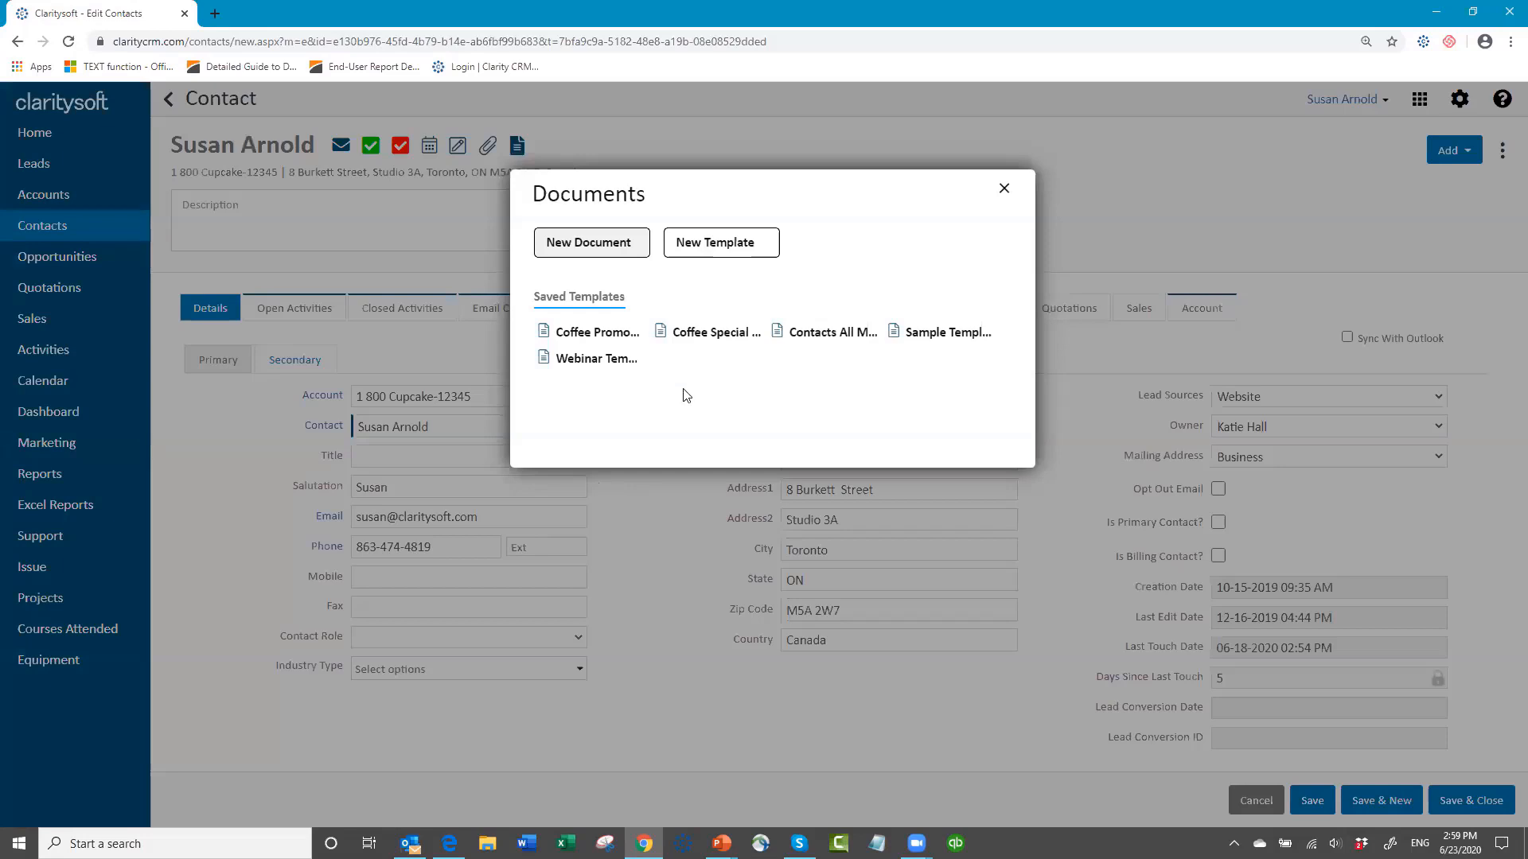
{"action": "left_click", "coordinate": [593, 331]}
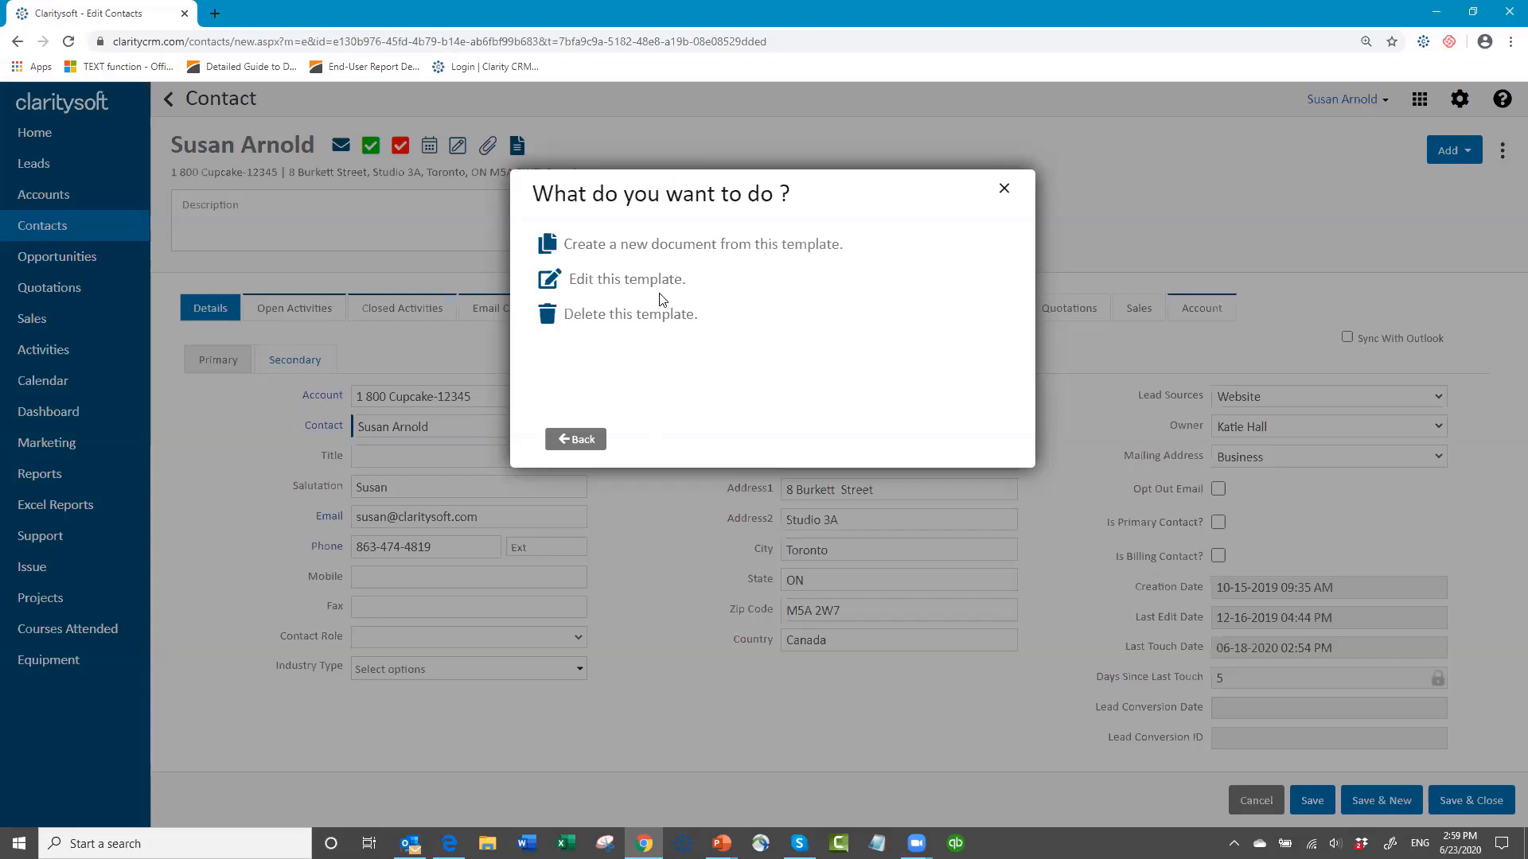
{"action": "left_click", "coordinate": [662, 248]}
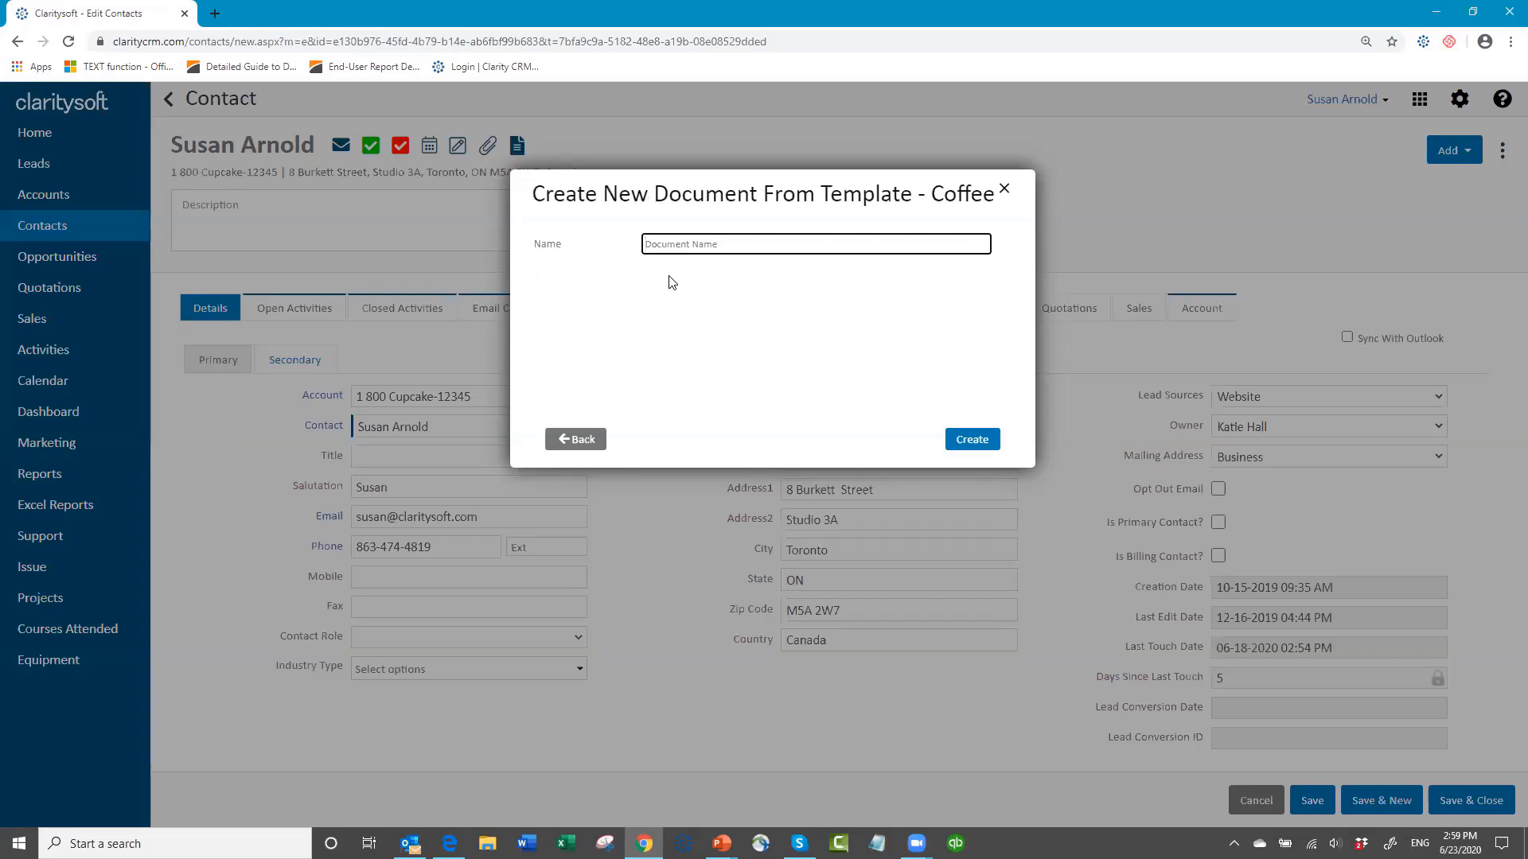
{"action": "type", "text": "coffee promo"}
{"action": "left_click", "coordinate": [964, 442]}
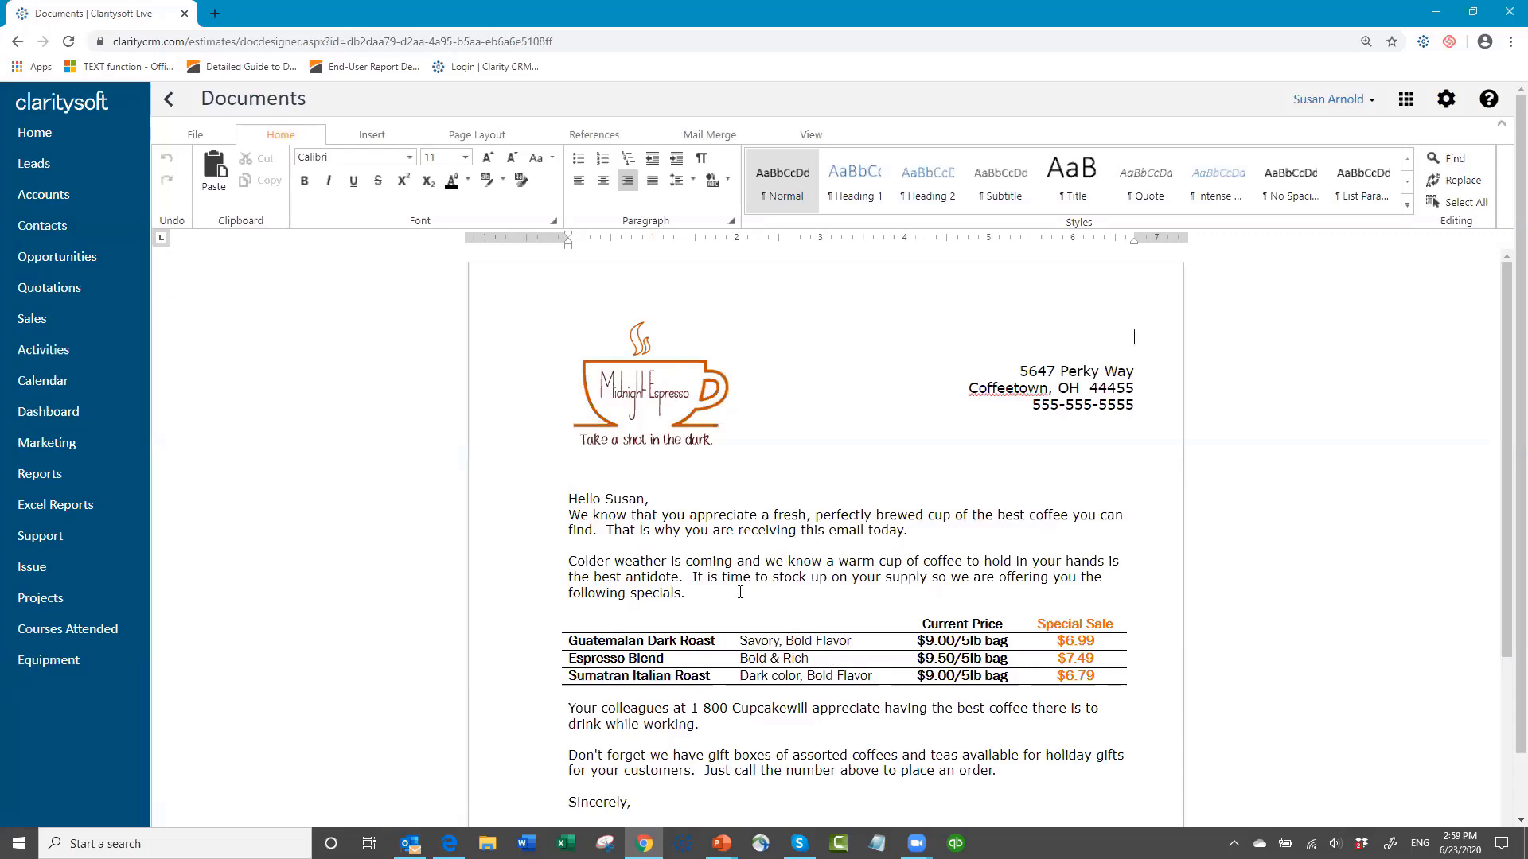
Step: Review the coffee promotion letter filled in for the contact, exit it and return to the contacts list
{"action": "scroll", "coordinate": [713, 585], "scroll_direction": "down", "scroll_amount": 2}
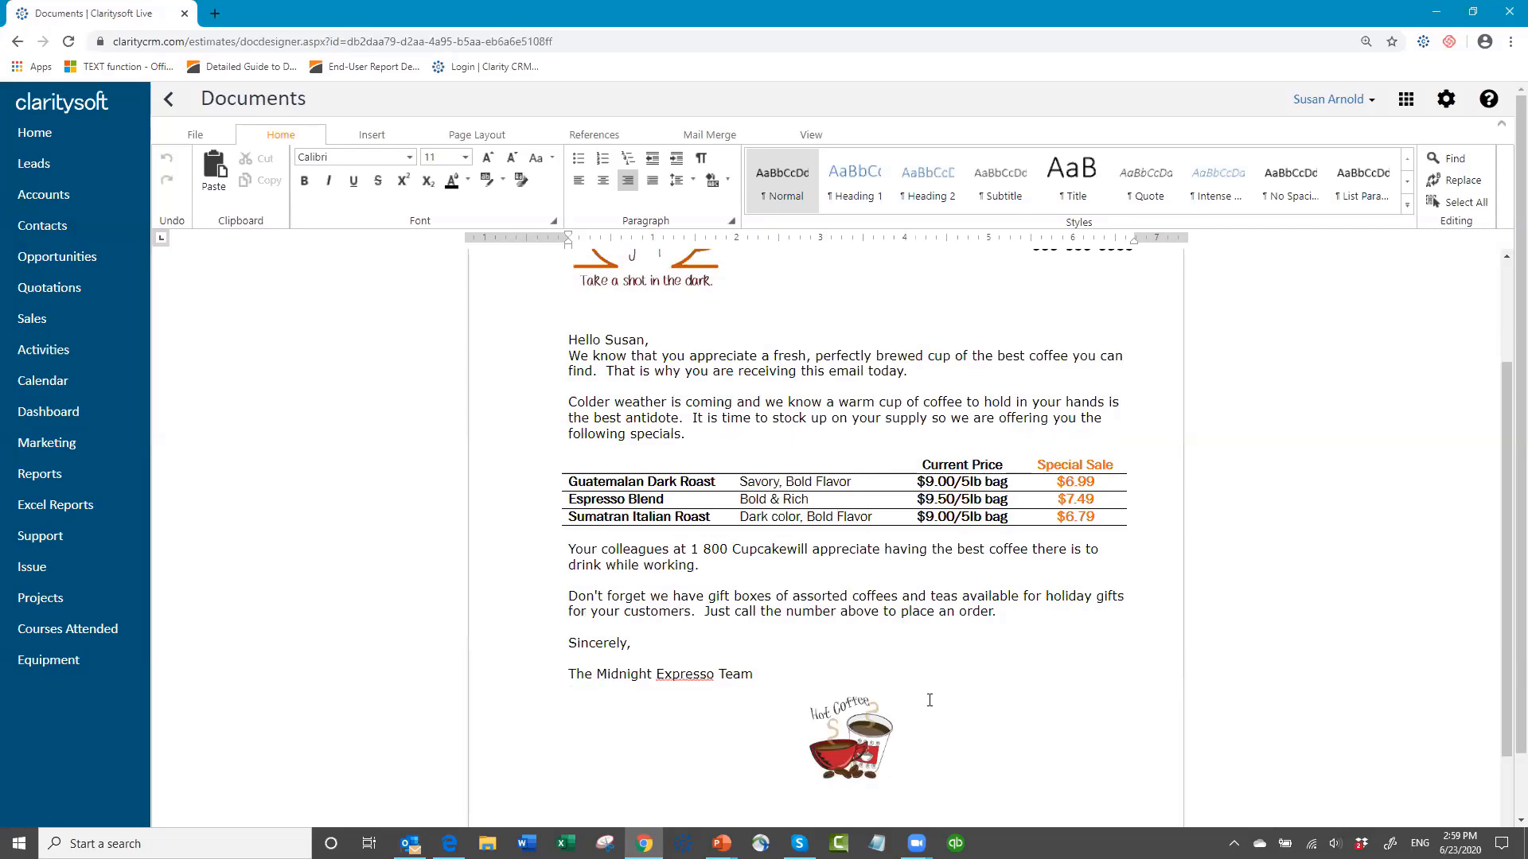
{"action": "scroll", "coordinate": [997, 683], "scroll_direction": "up", "scroll_amount": 2}
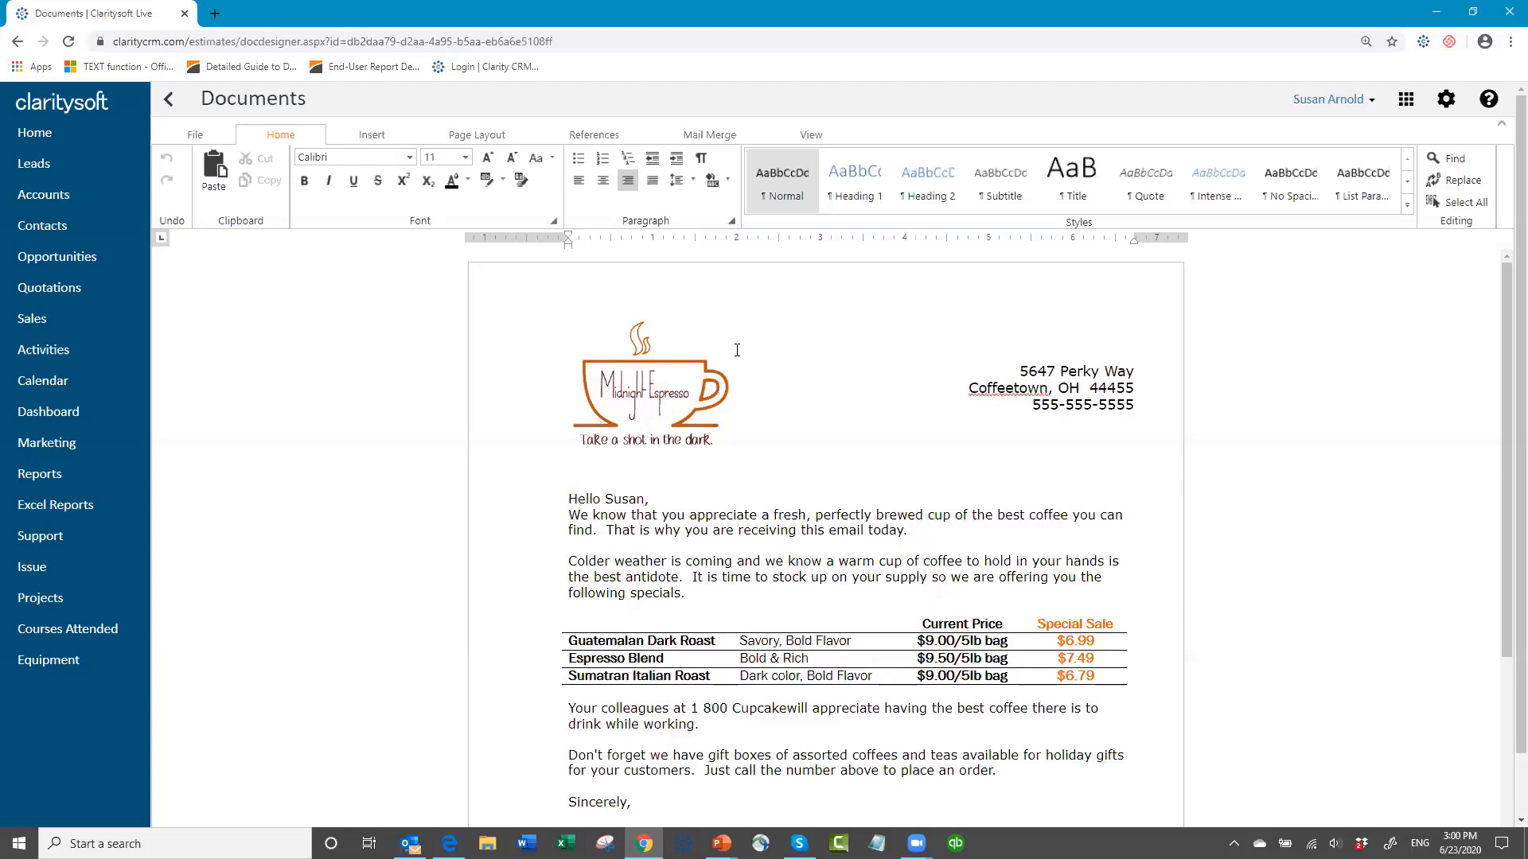
{"action": "scroll", "coordinate": [777, 530], "scroll_direction": "down", "scroll_amount": 5}
{"action": "scroll", "coordinate": [783, 529], "scroll_direction": "up", "scroll_amount": 5}
{"action": "left_click", "coordinate": [198, 140]}
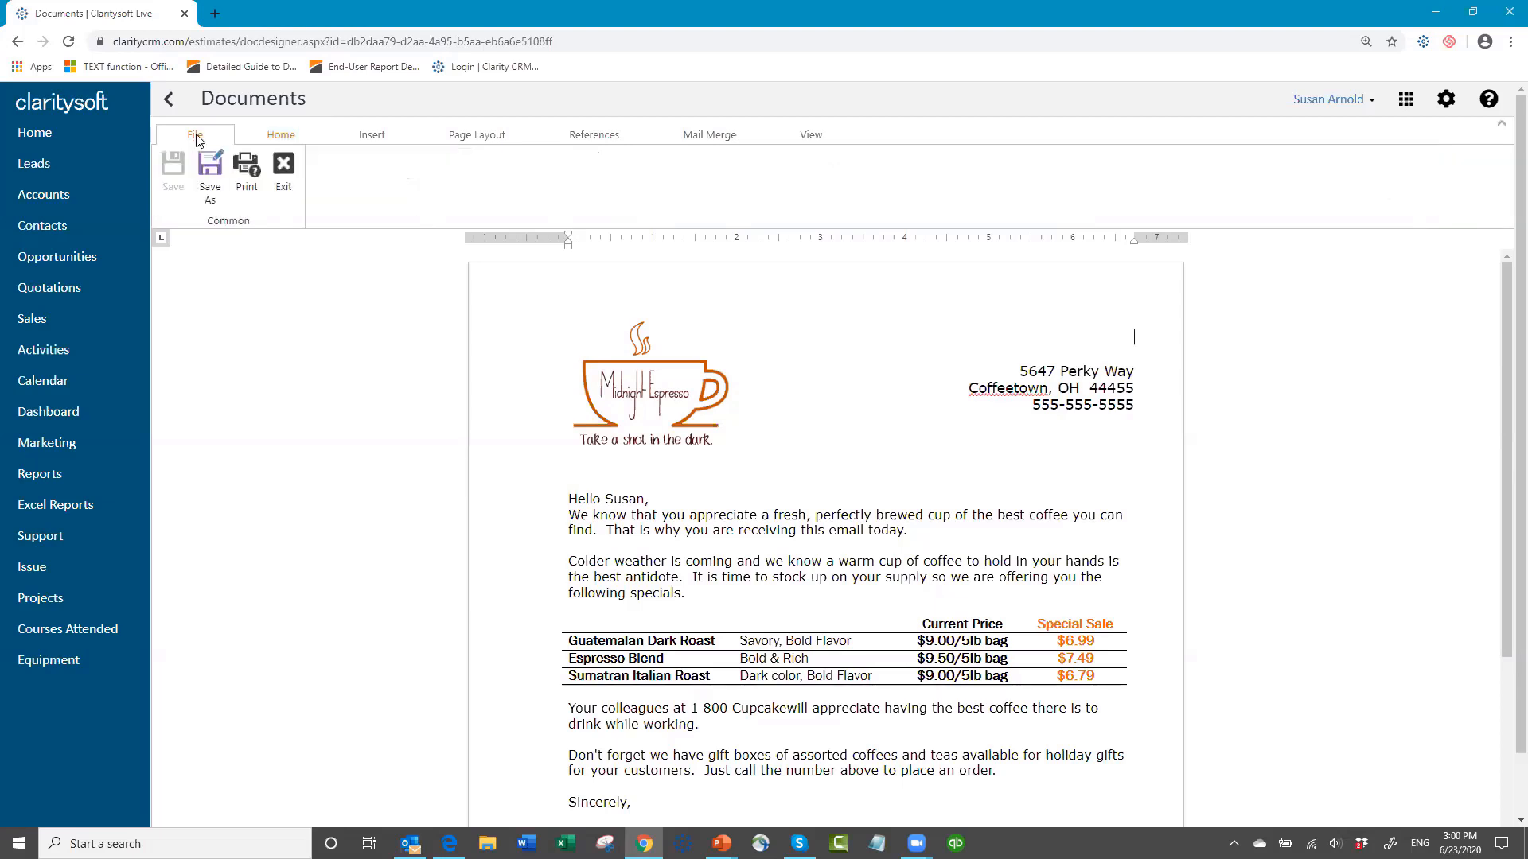
{"action": "left_click", "coordinate": [281, 166]}
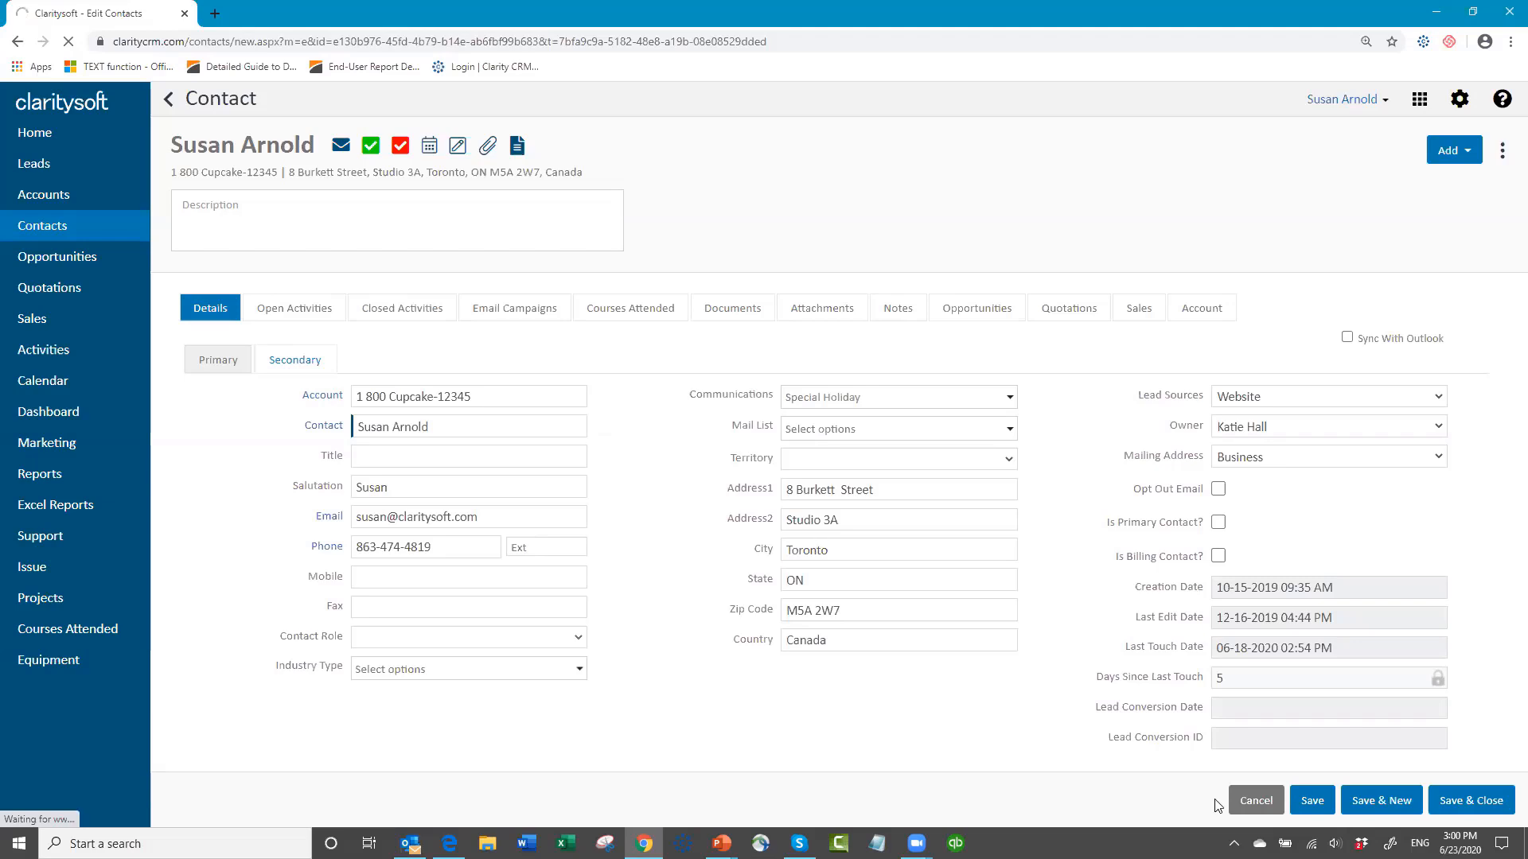
{"action": "left_click", "coordinate": [1256, 803]}
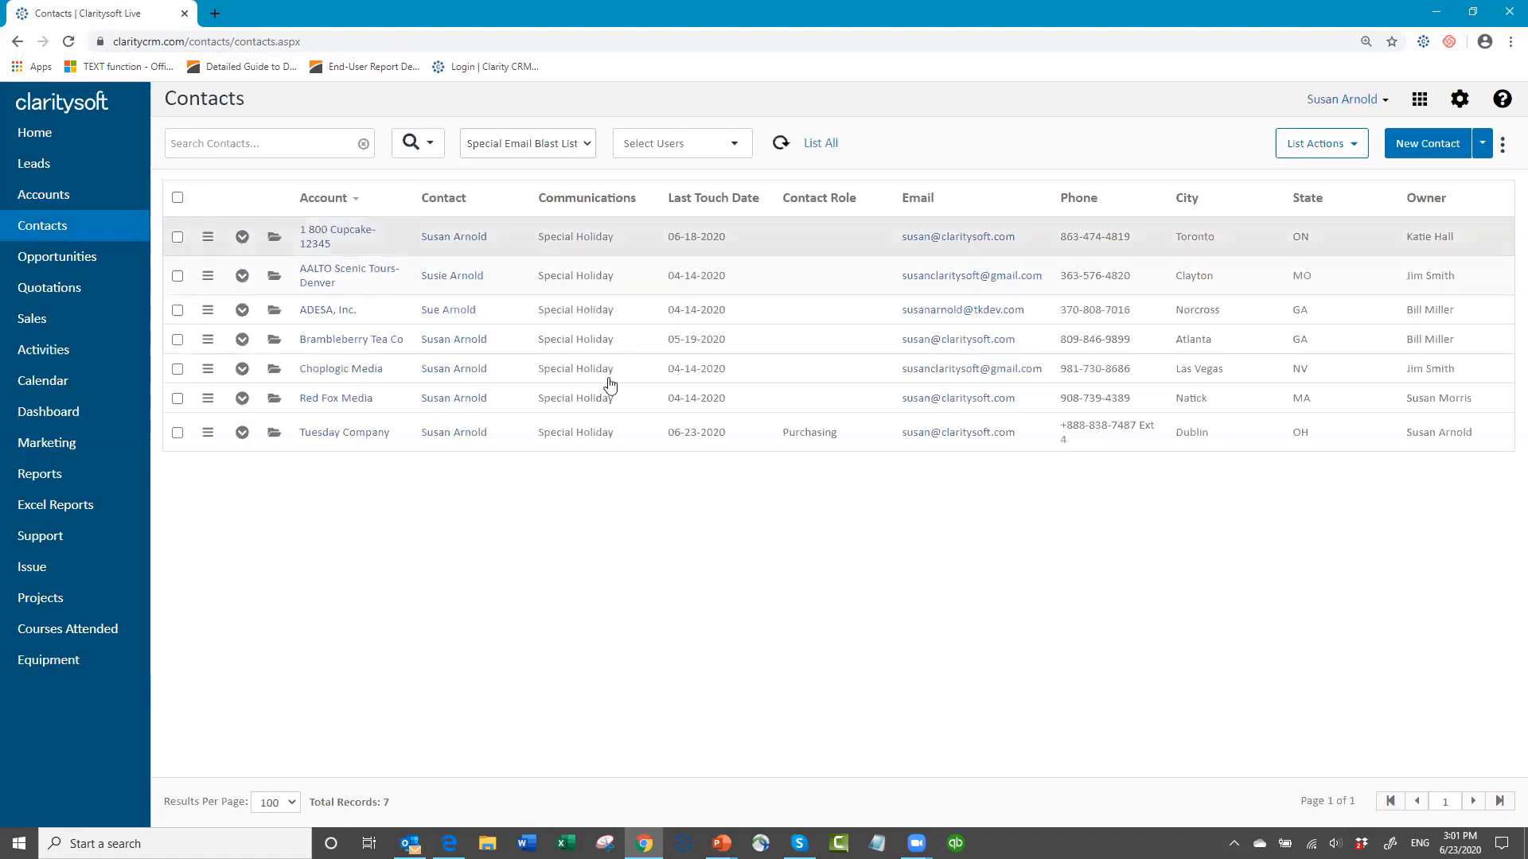
Step: Create documents for all contacts in the list, marked as checked, from the Coffee Promotion 10 2019 template and choose to e-mail them
{"action": "left_click", "coordinate": [177, 197]}
{"action": "left_click", "coordinate": [1356, 151]}
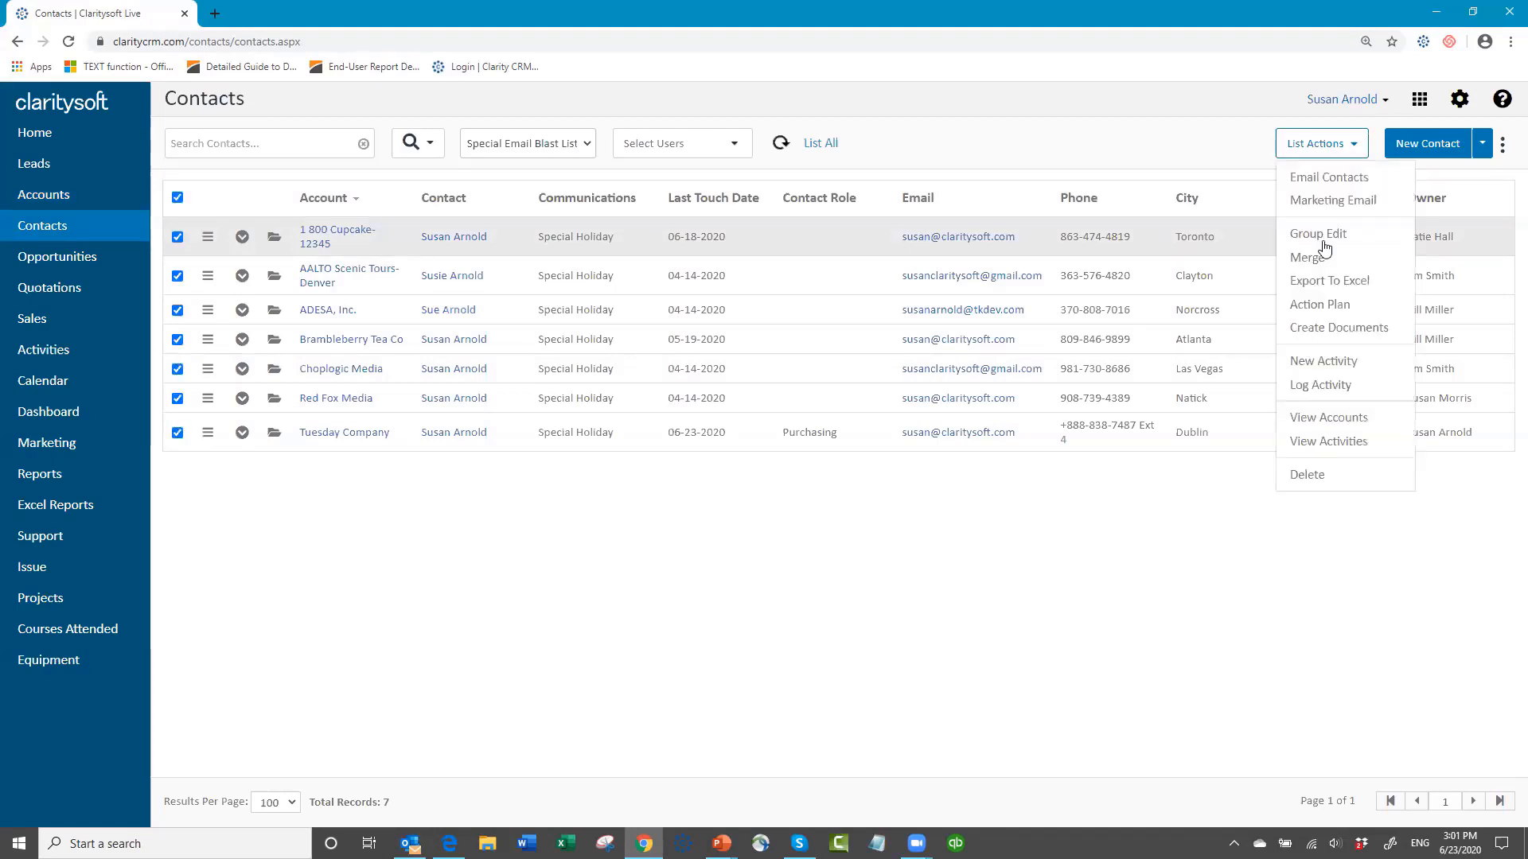
{"action": "left_click", "coordinate": [1335, 337]}
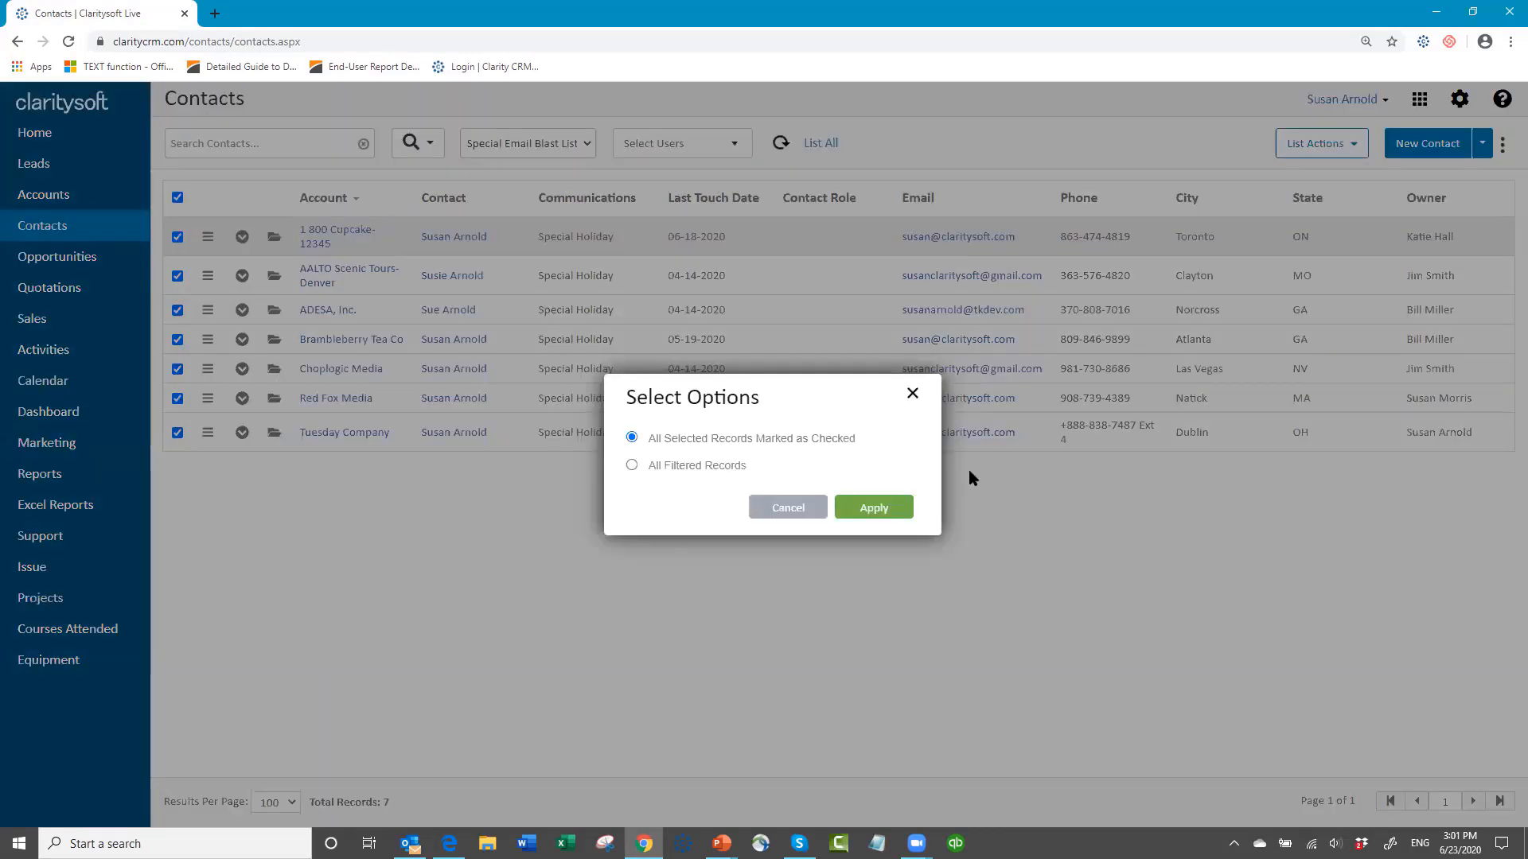
{"action": "left_click", "coordinate": [875, 507]}
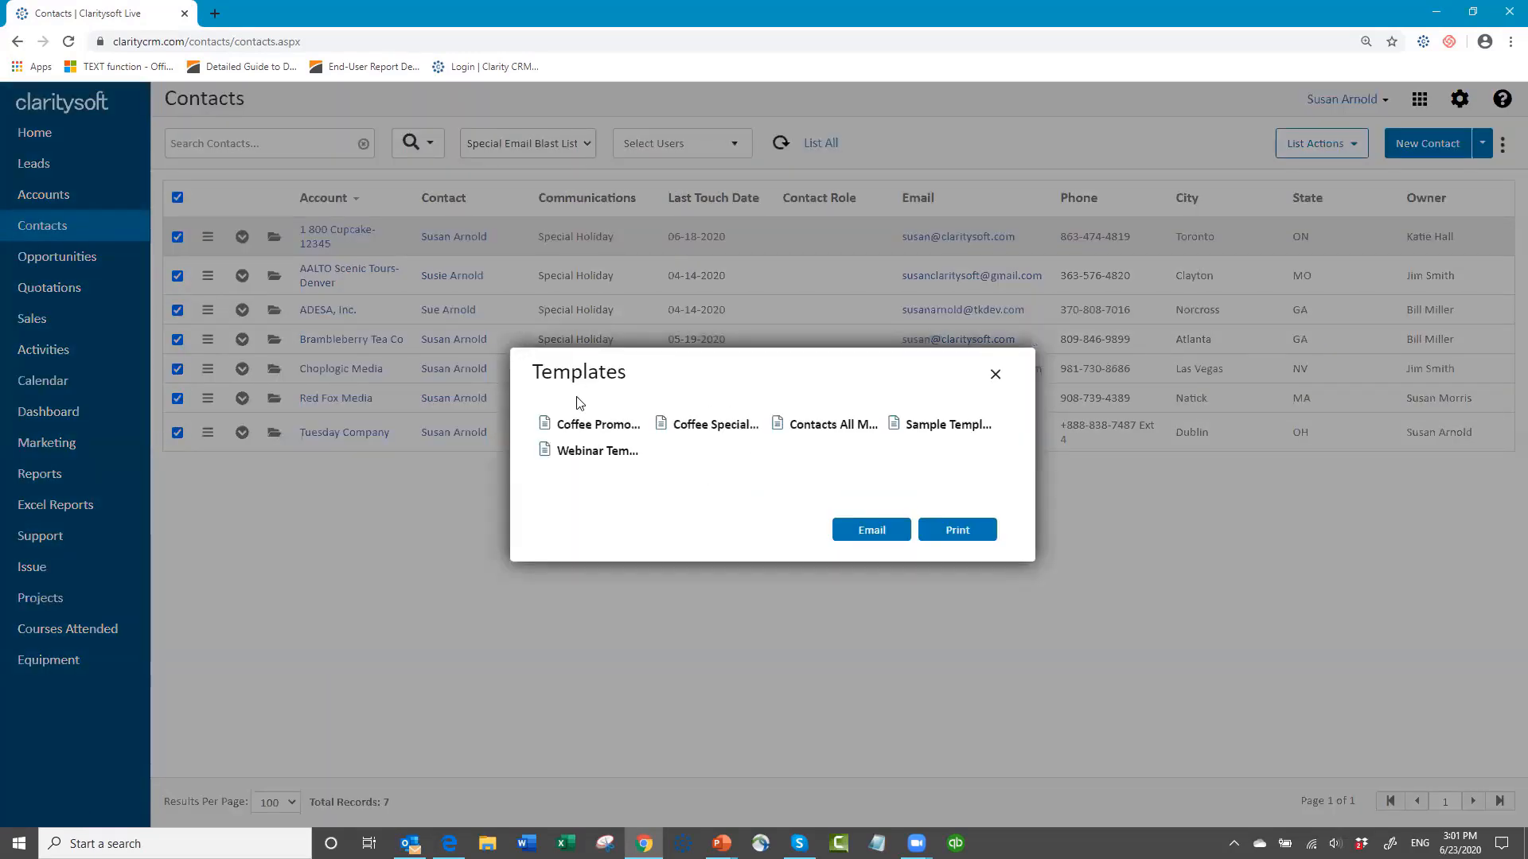
{"action": "left_click", "coordinate": [605, 429]}
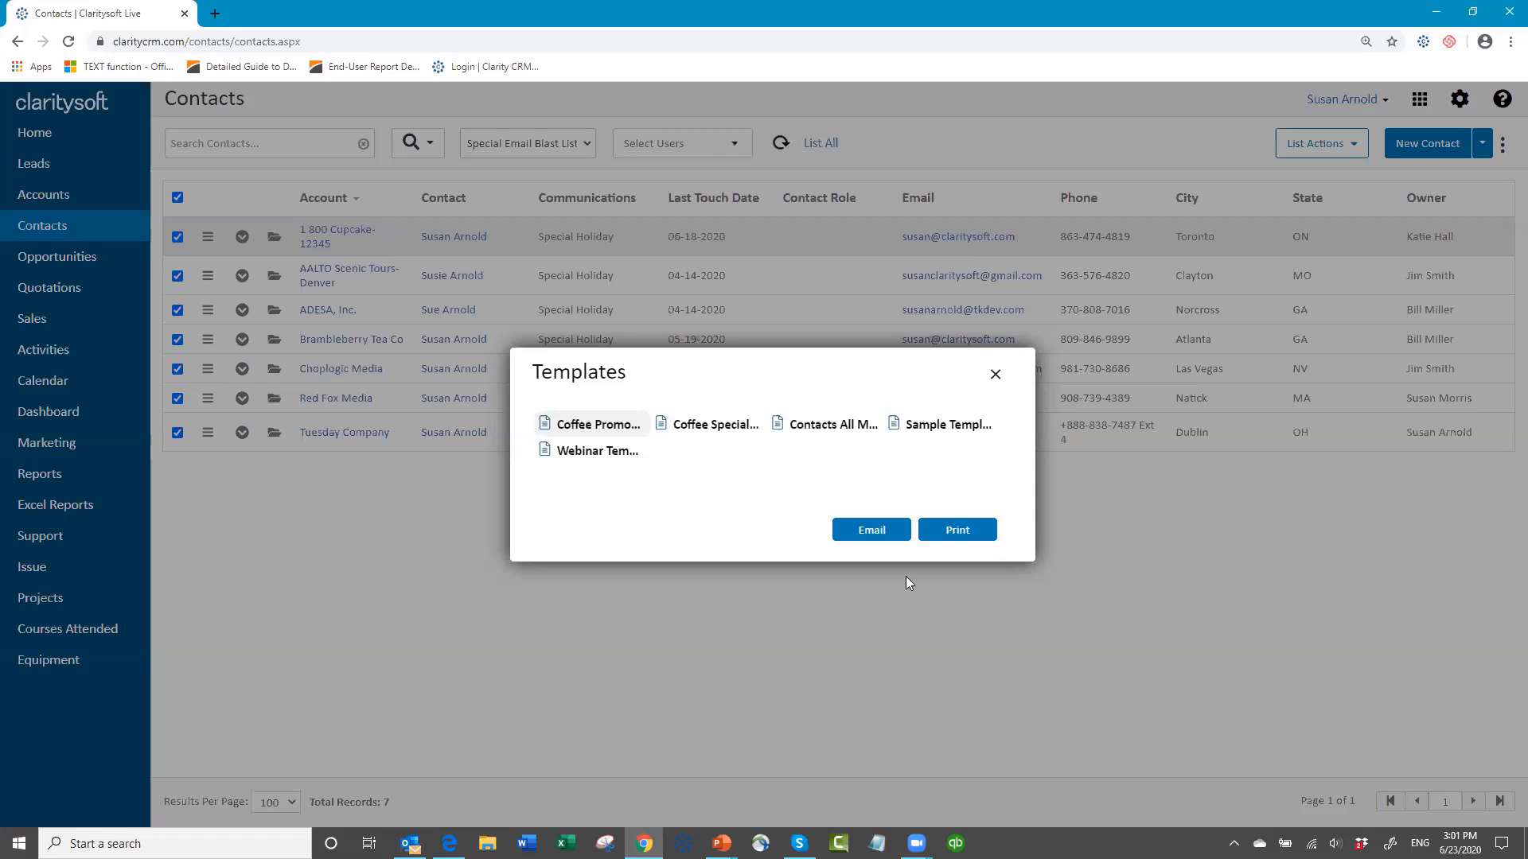
{"action": "left_click", "coordinate": [872, 532]}
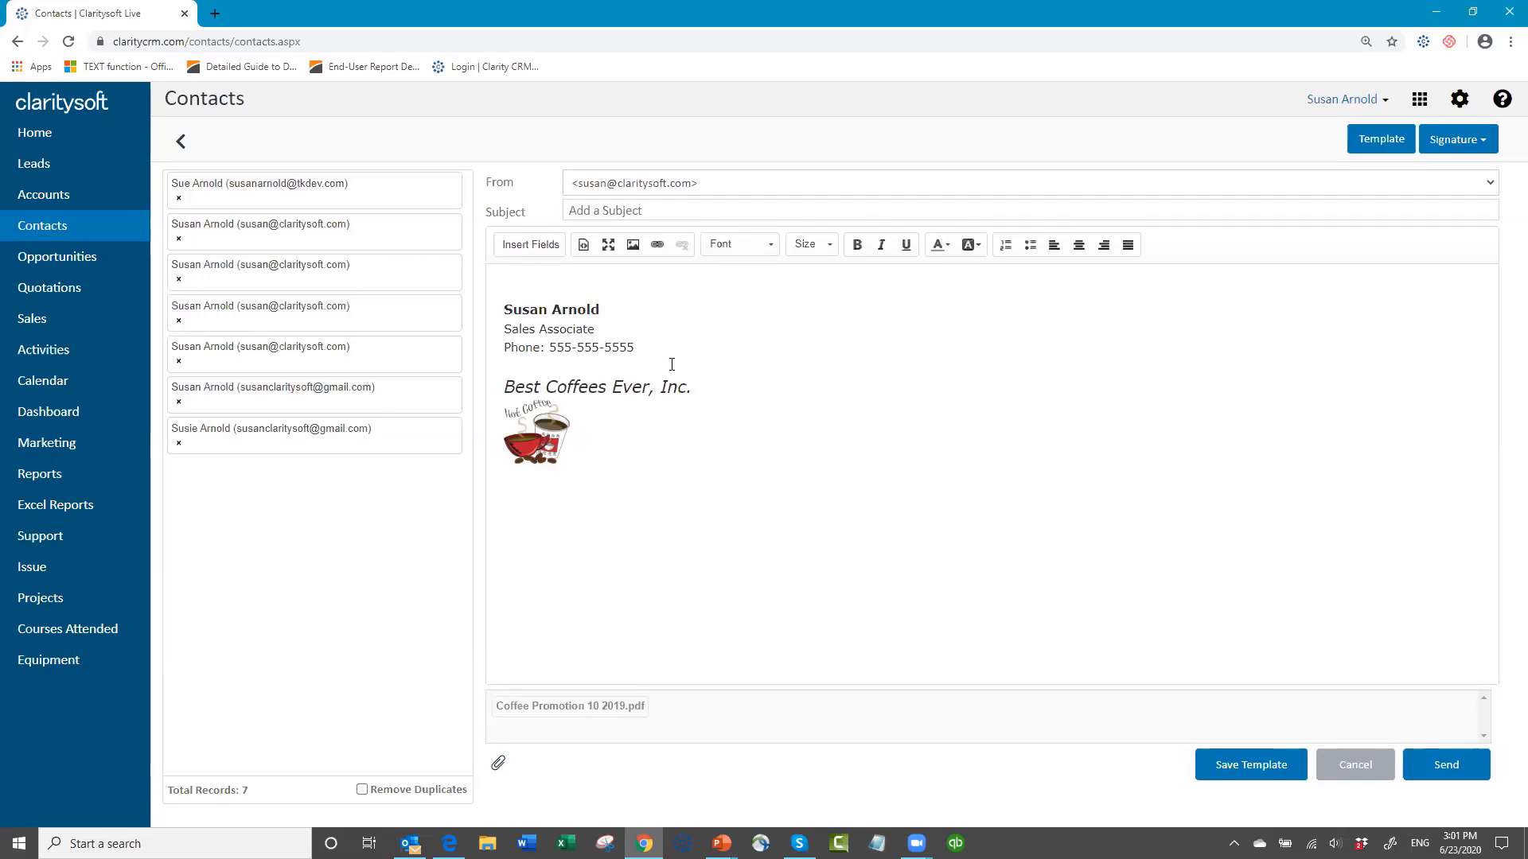
Step: Set the subject of the e-mail to the contacts to "Coffee Promo"
{"action": "left_click", "coordinate": [660, 209]}
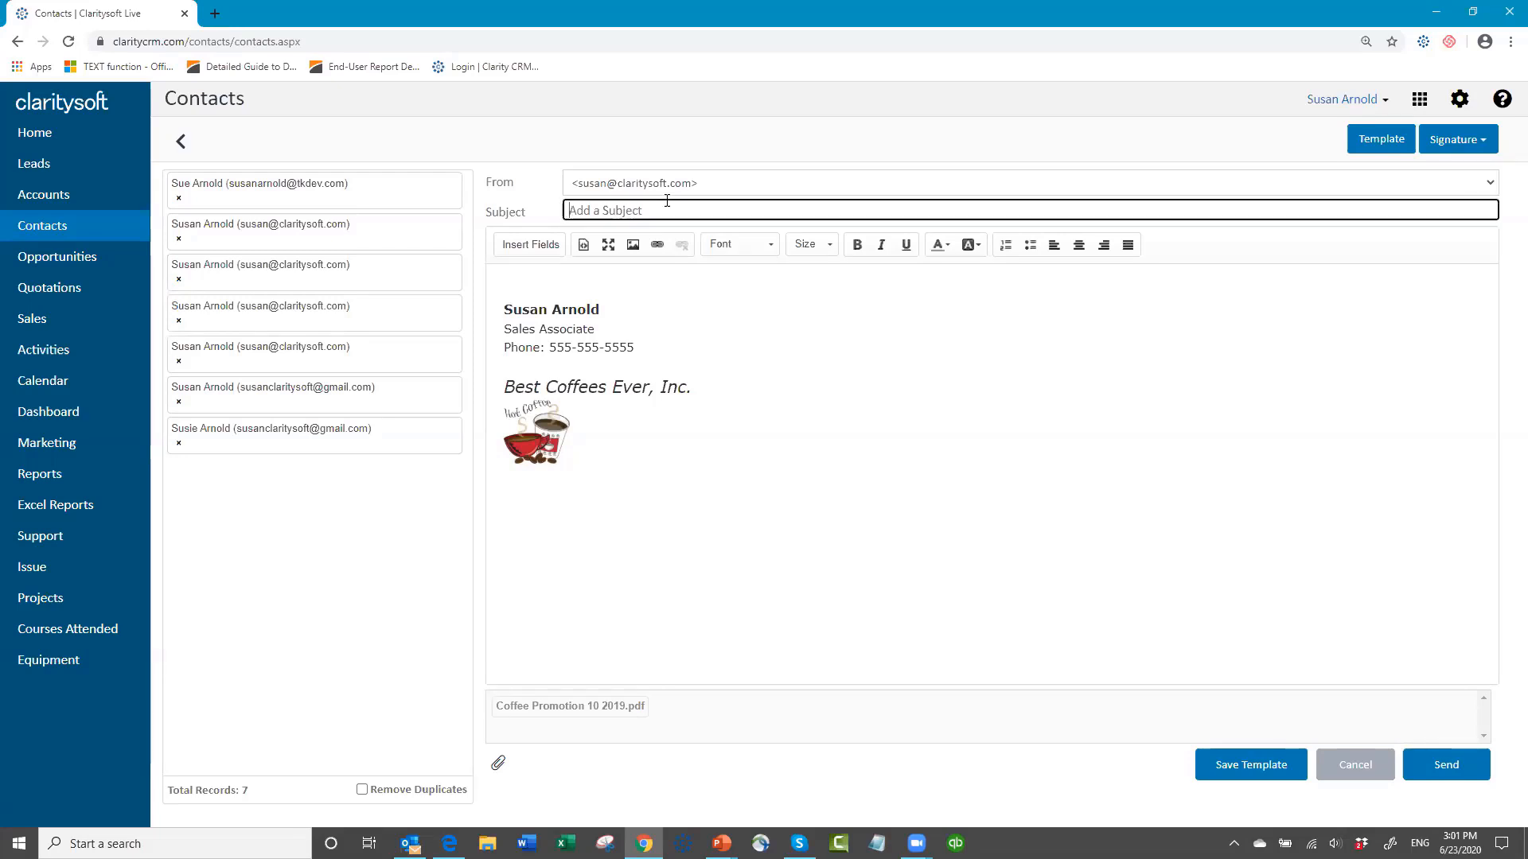
{"action": "type", "text": "Co"}
{"action": "key", "text": "BackSpace"}
{"action": "type", "text": "ffee Promo"}
Step: Add the greeting "Hello," above the signature, followed by the First Name merge field and a comma
{"action": "left_click", "coordinate": [526, 272]}
{"action": "type", "text": "Hell"}
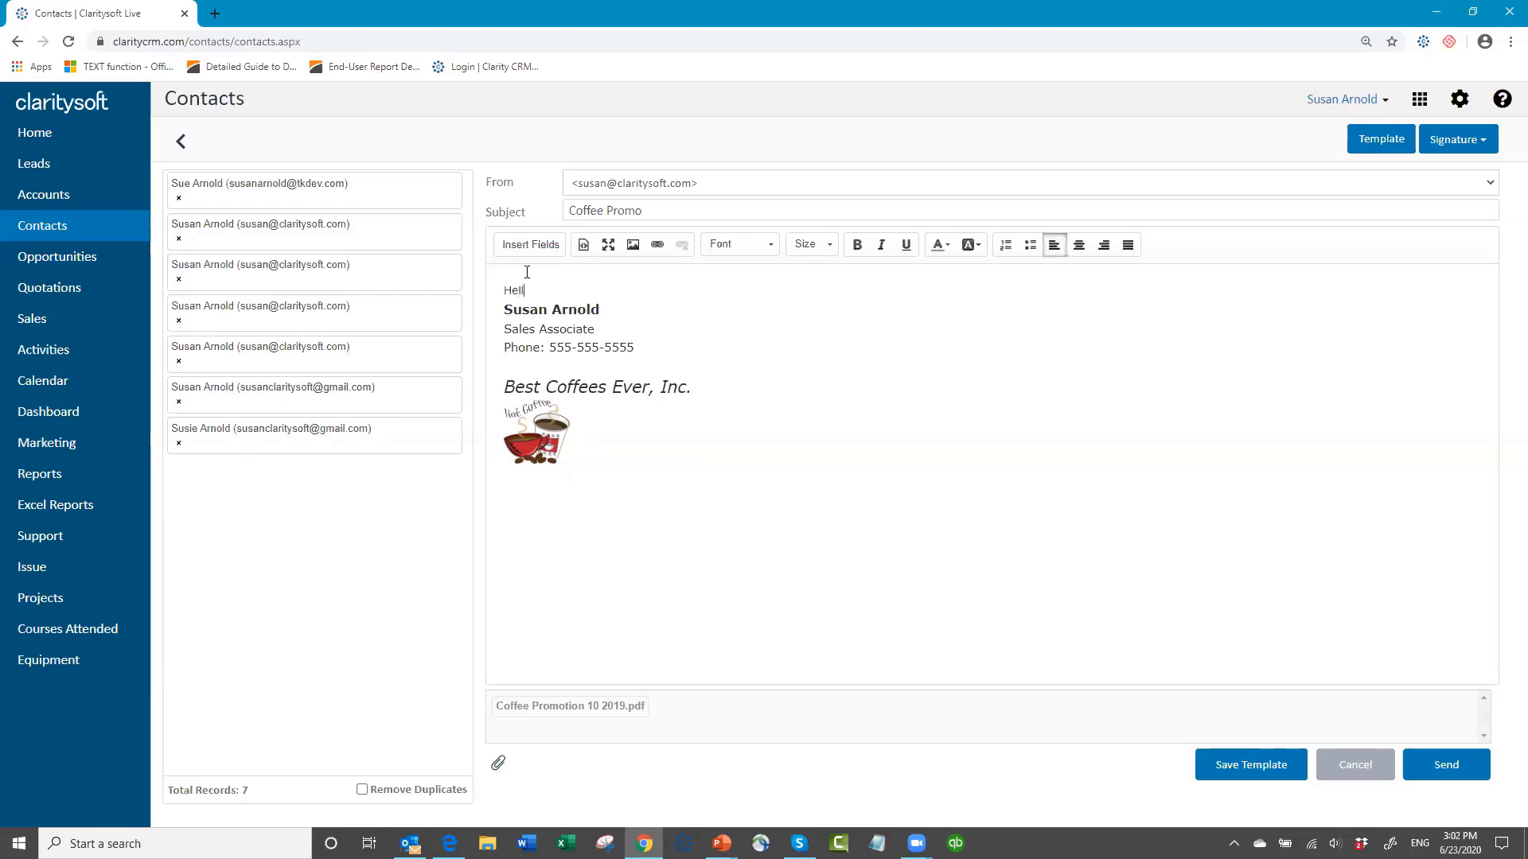
{"action": "type", "text": "o,"}
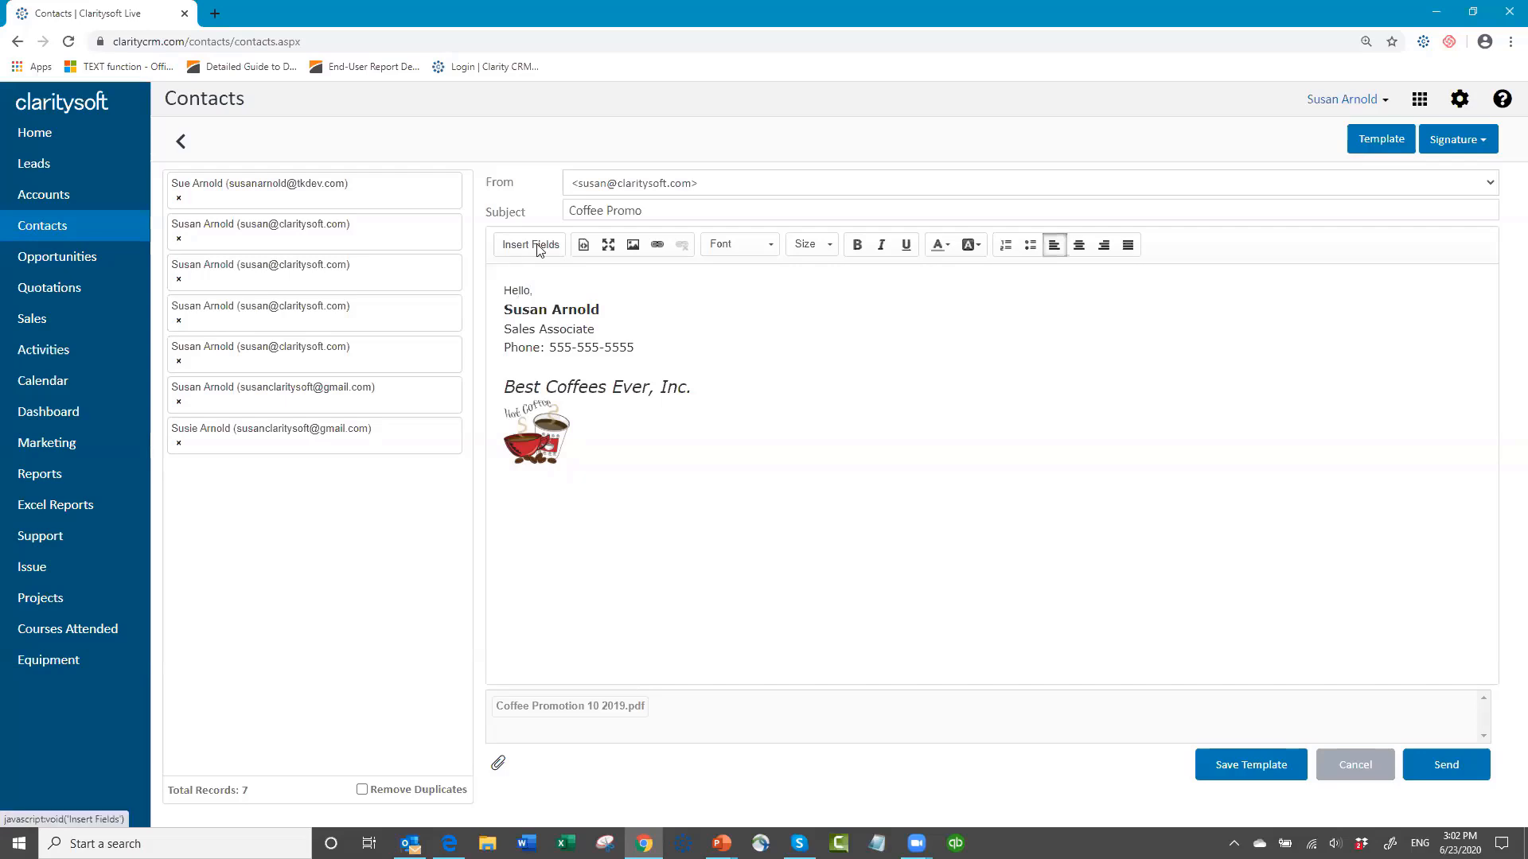
{"action": "left_click", "coordinate": [531, 245]}
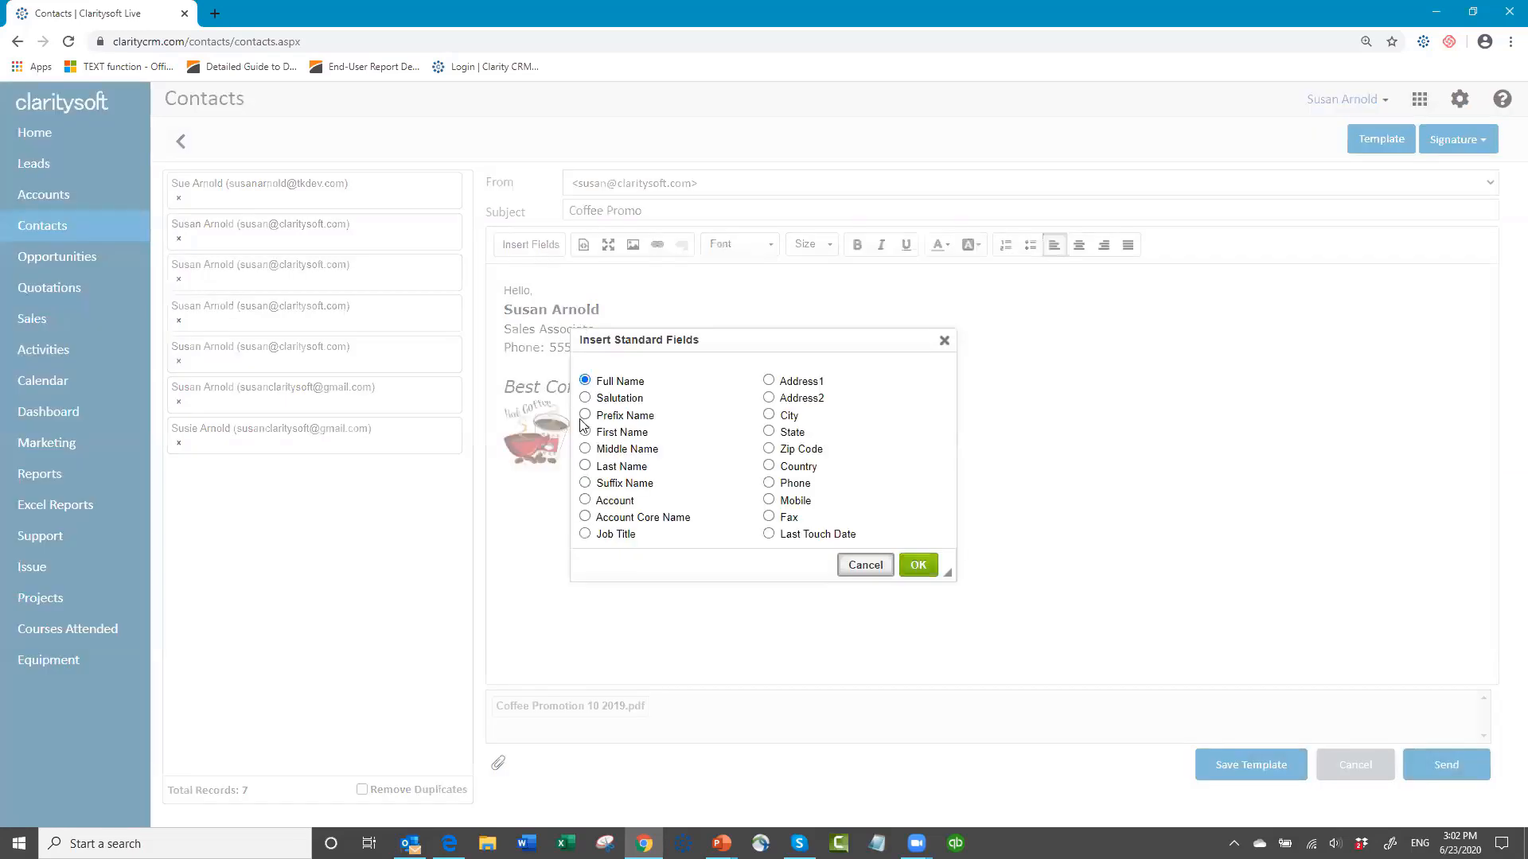
{"action": "left_click", "coordinate": [587, 432]}
{"action": "key", "text": "Return"}
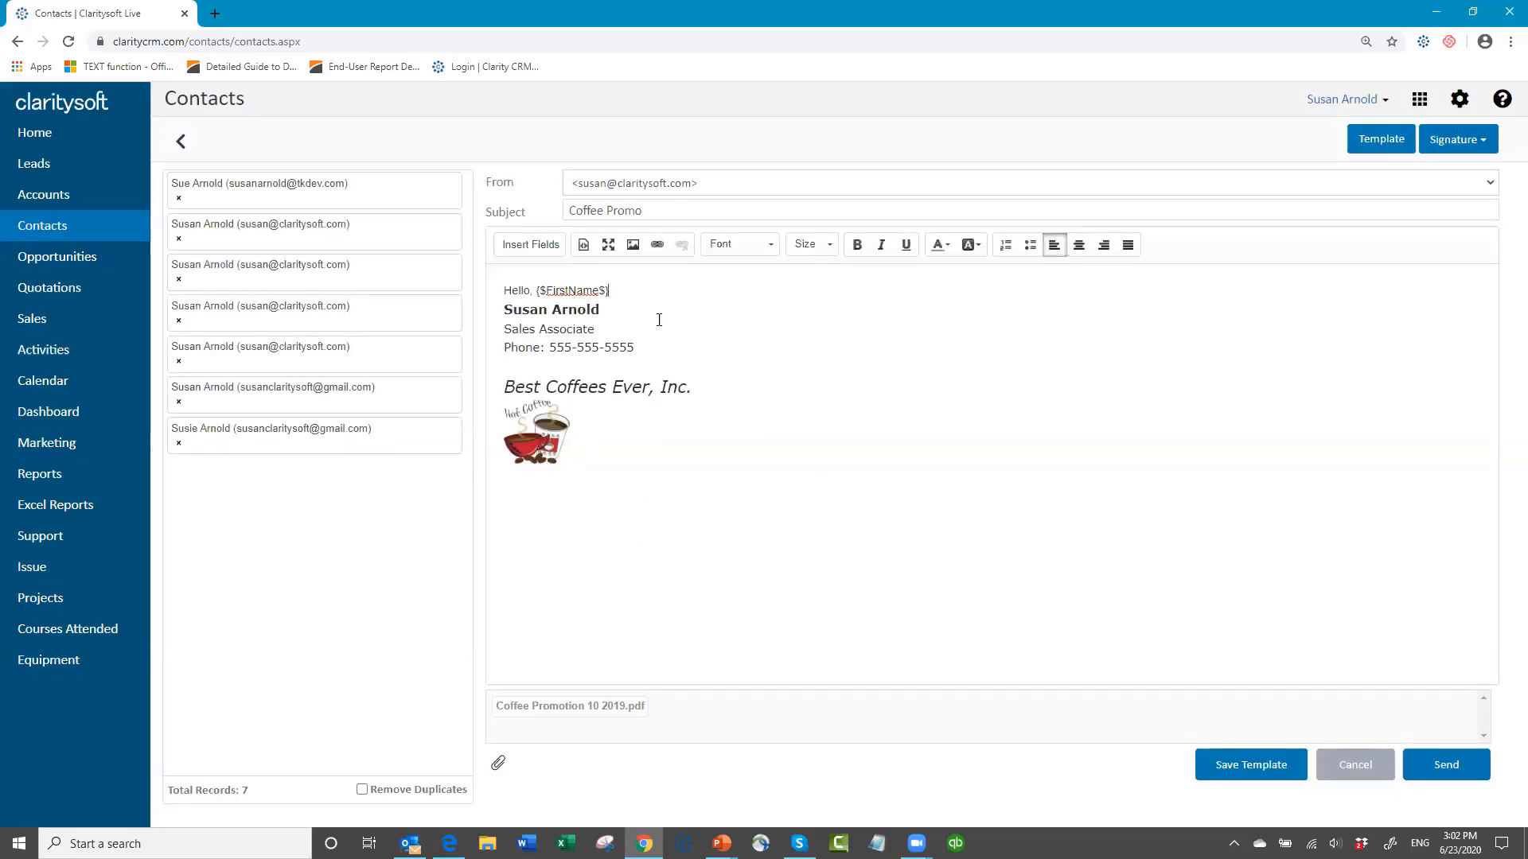
{"action": "type", "text": ","}
Step: Add the line "Here is our coffee promo." below the greeting with blank lines before the signature, and send the e-mail
{"action": "key", "text": "Return"}
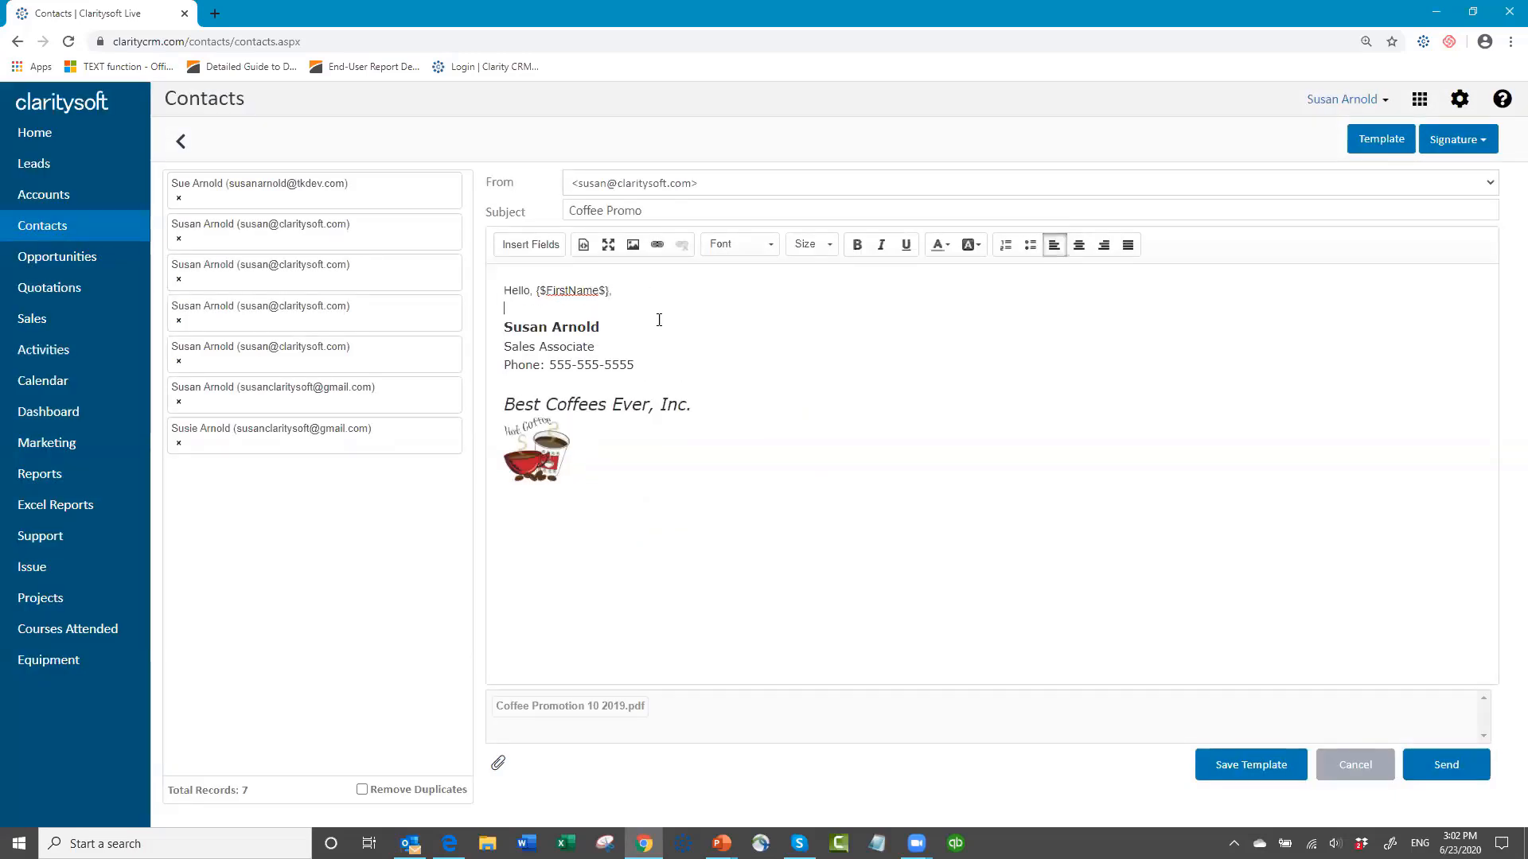
{"action": "key", "text": "Return"}
{"action": "key", "text": "Return"}
{"action": "key", "text": "Return"}
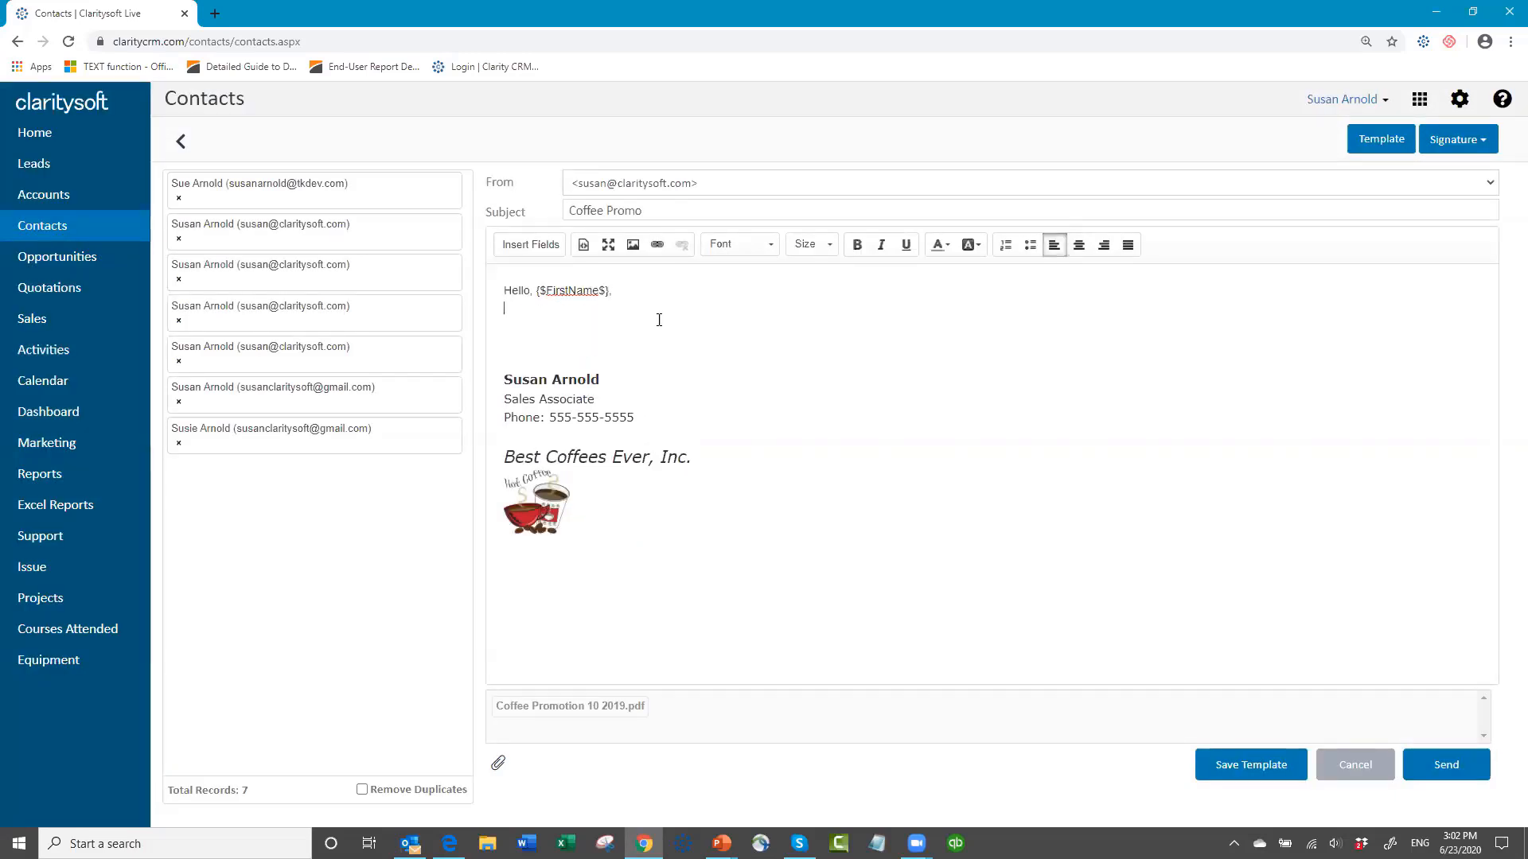
{"action": "key", "text": "Up"}
{"action": "key", "text": "Up"}
{"action": "key", "text": "Up"}
{"action": "type", "text": "Here is our coffee promo."}
{"action": "left_click", "coordinate": [1444, 772]}
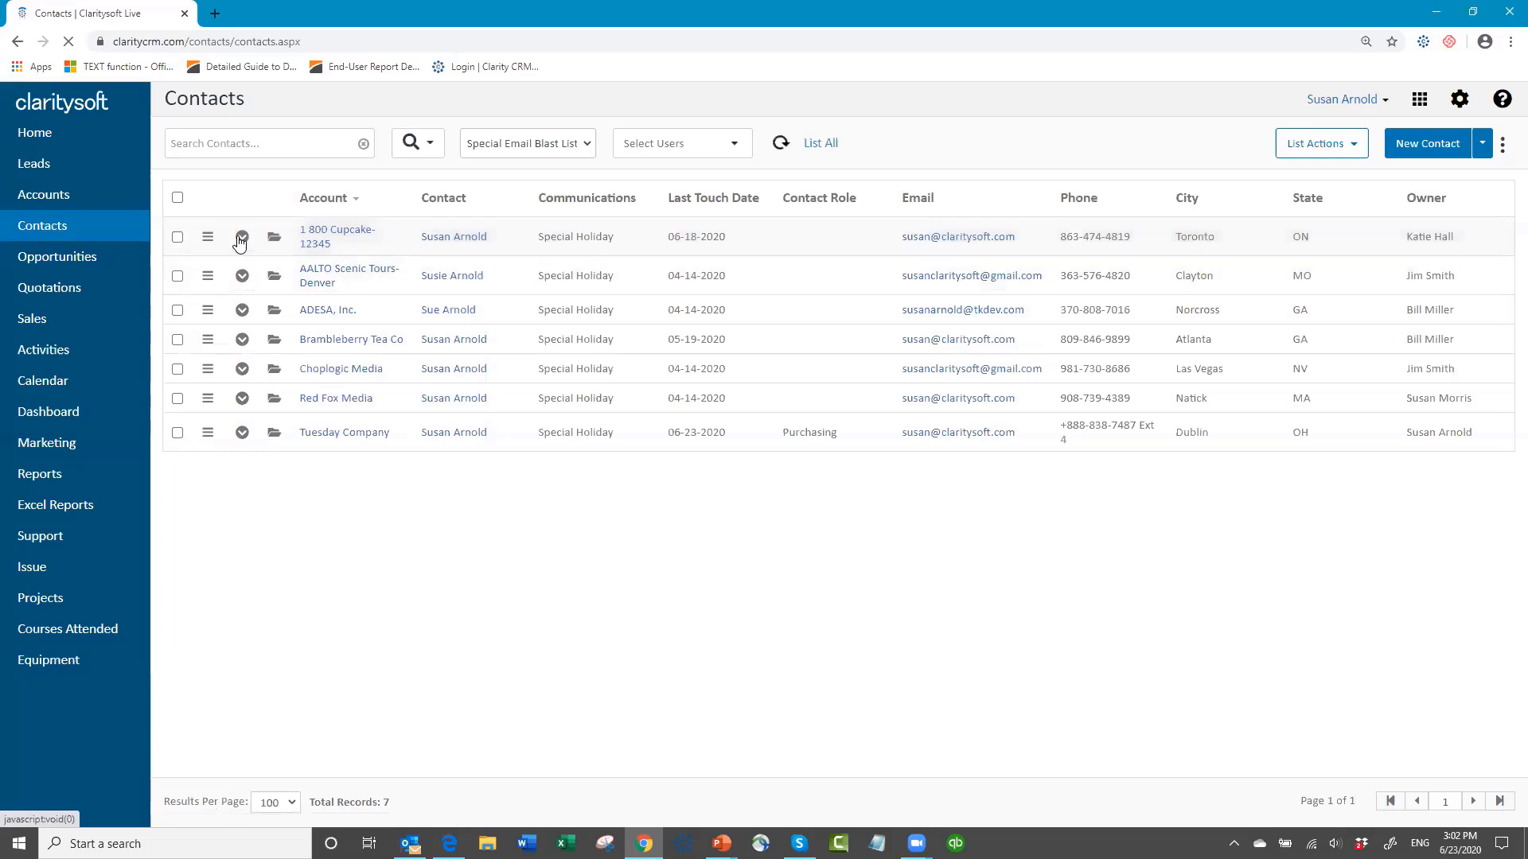
Step: Expand the 1 800 Cupcake contact's documents and open "coffee promo" to review the merged letter
{"action": "left_click", "coordinate": [241, 238]}
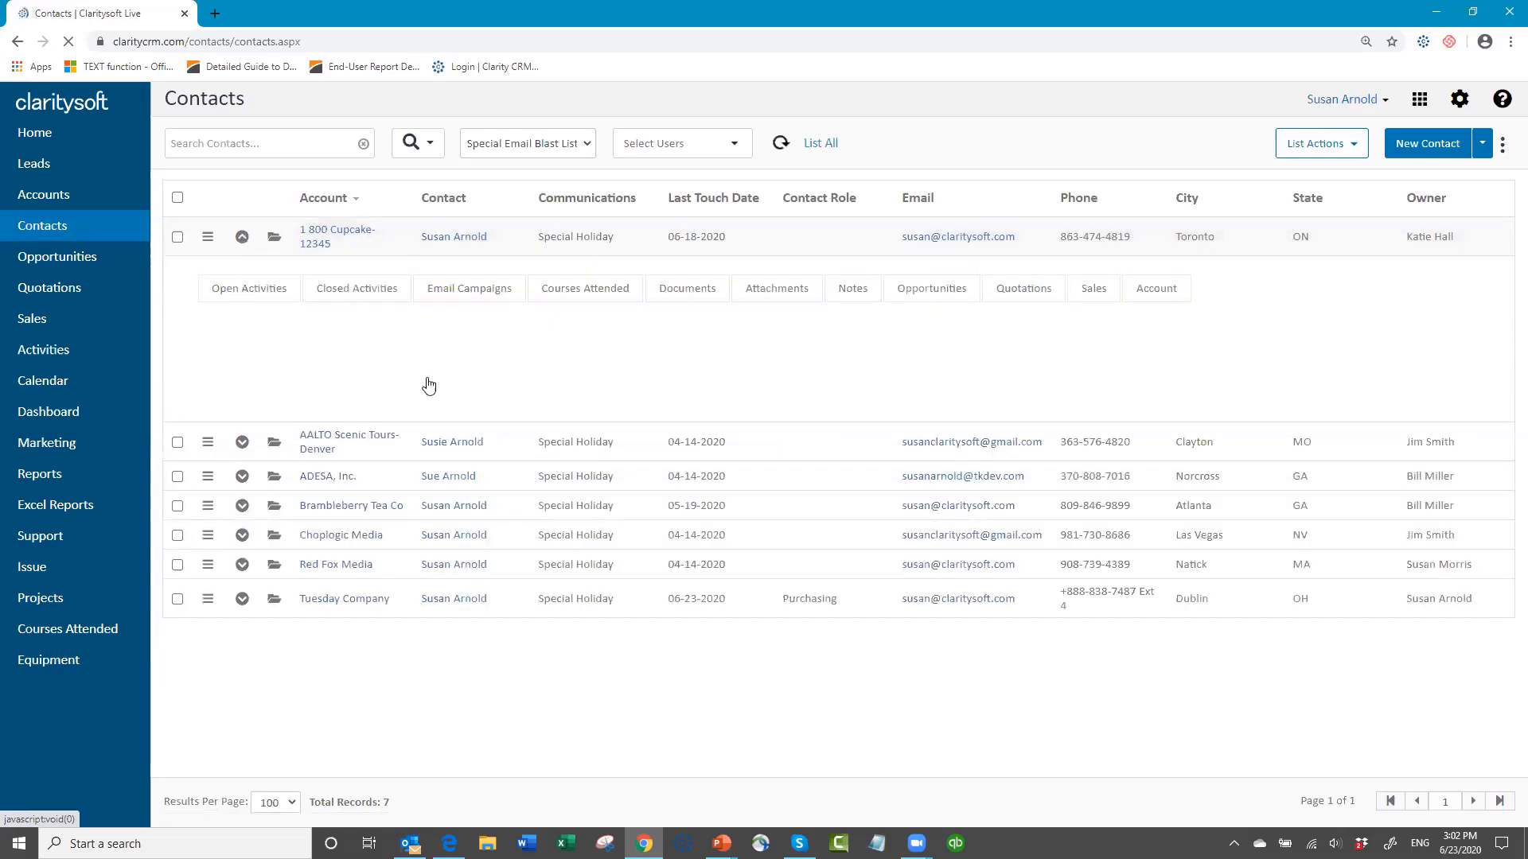
{"action": "left_click", "coordinate": [690, 299]}
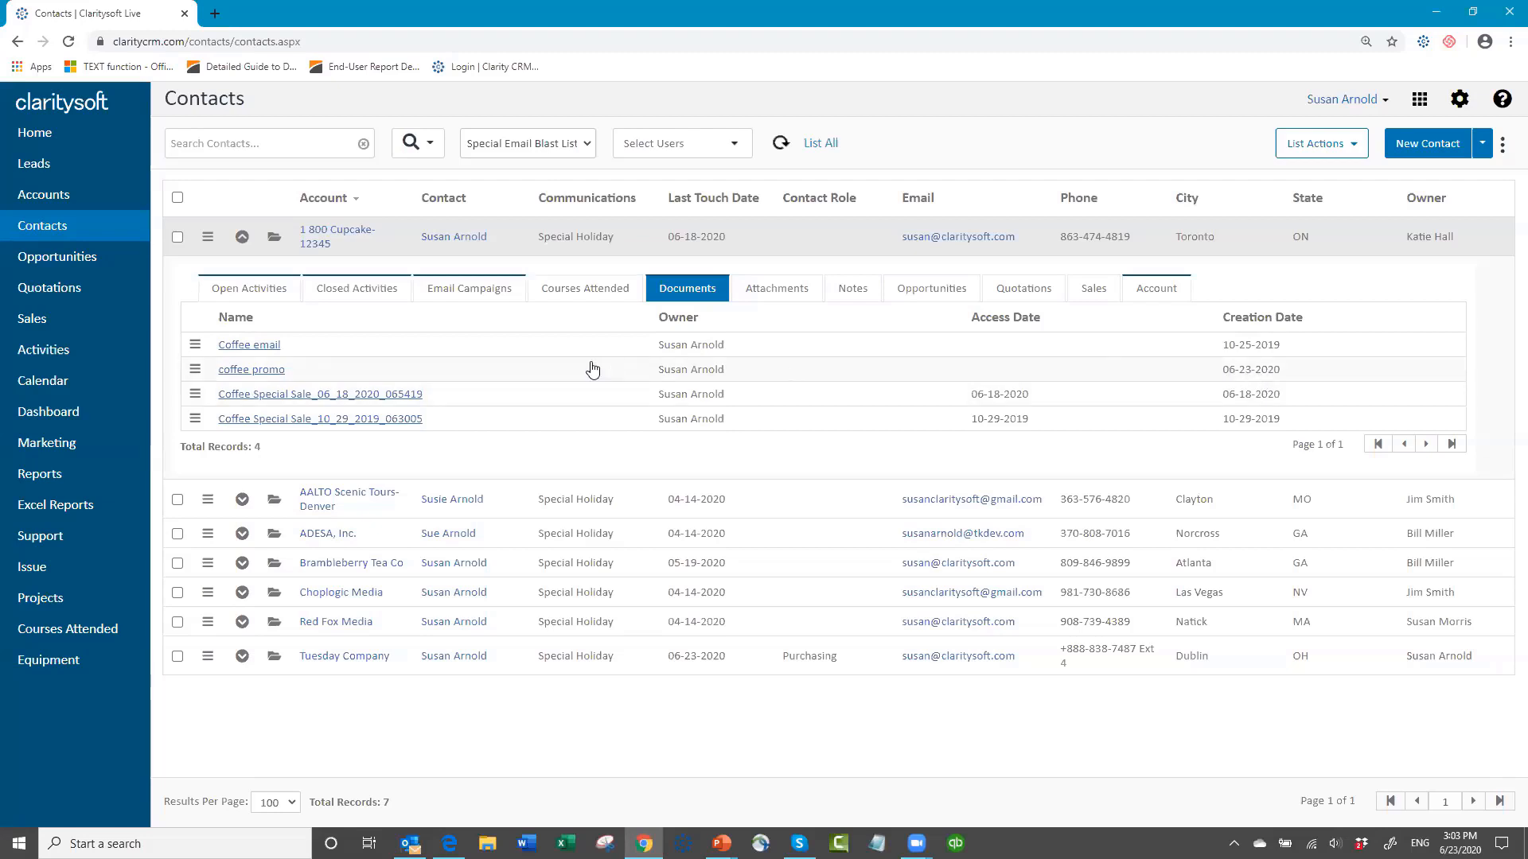
{"action": "left_click", "coordinate": [245, 372]}
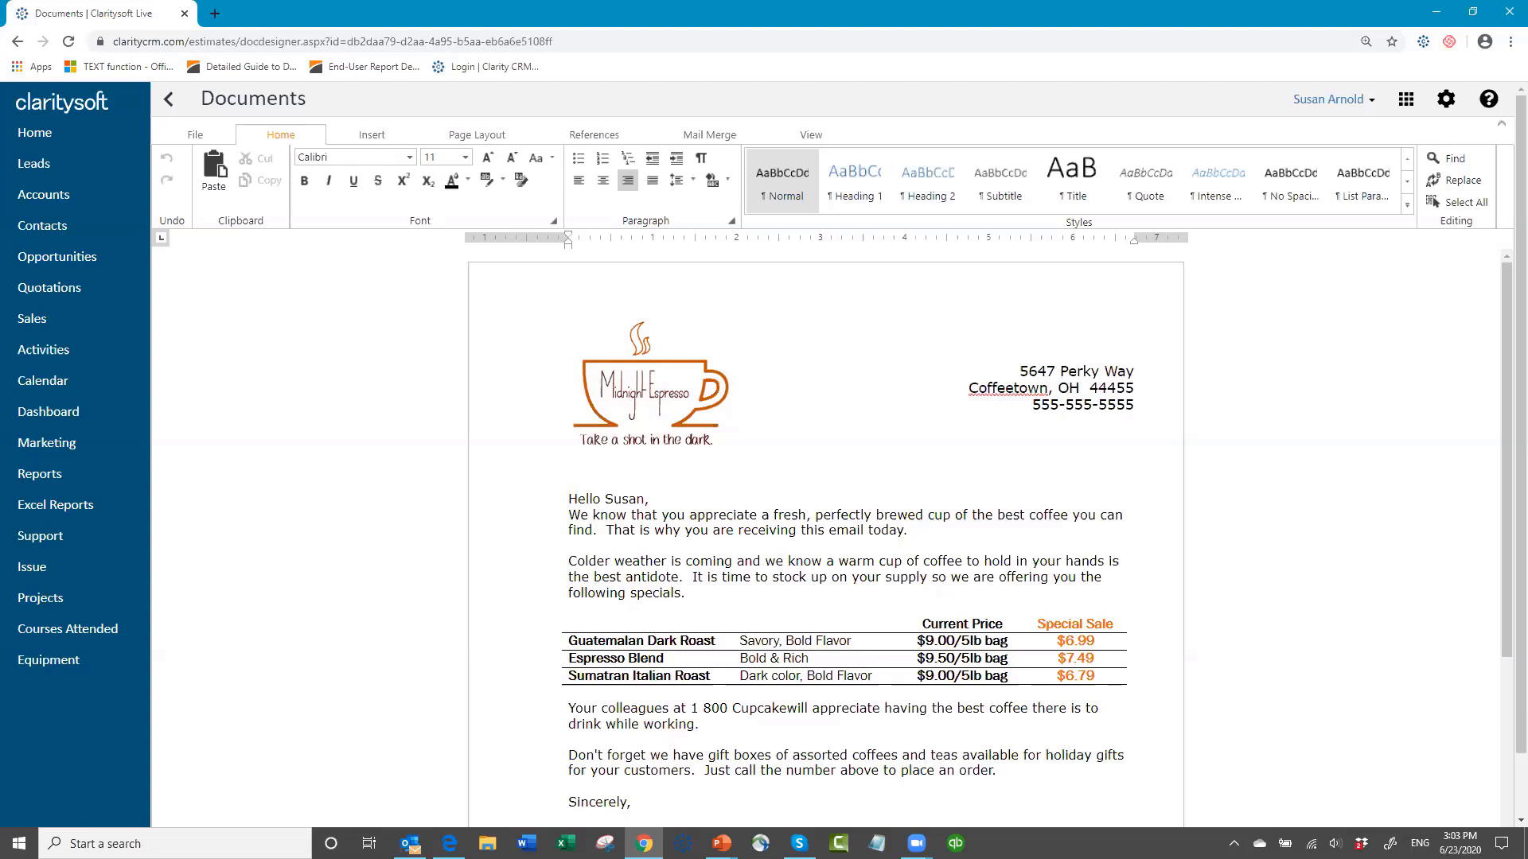
Step: Switch to the received Coffee Promo message in Outlook and open its PDF attachment to examine the merged letter
{"action": "key", "text": "alt+Tab"}
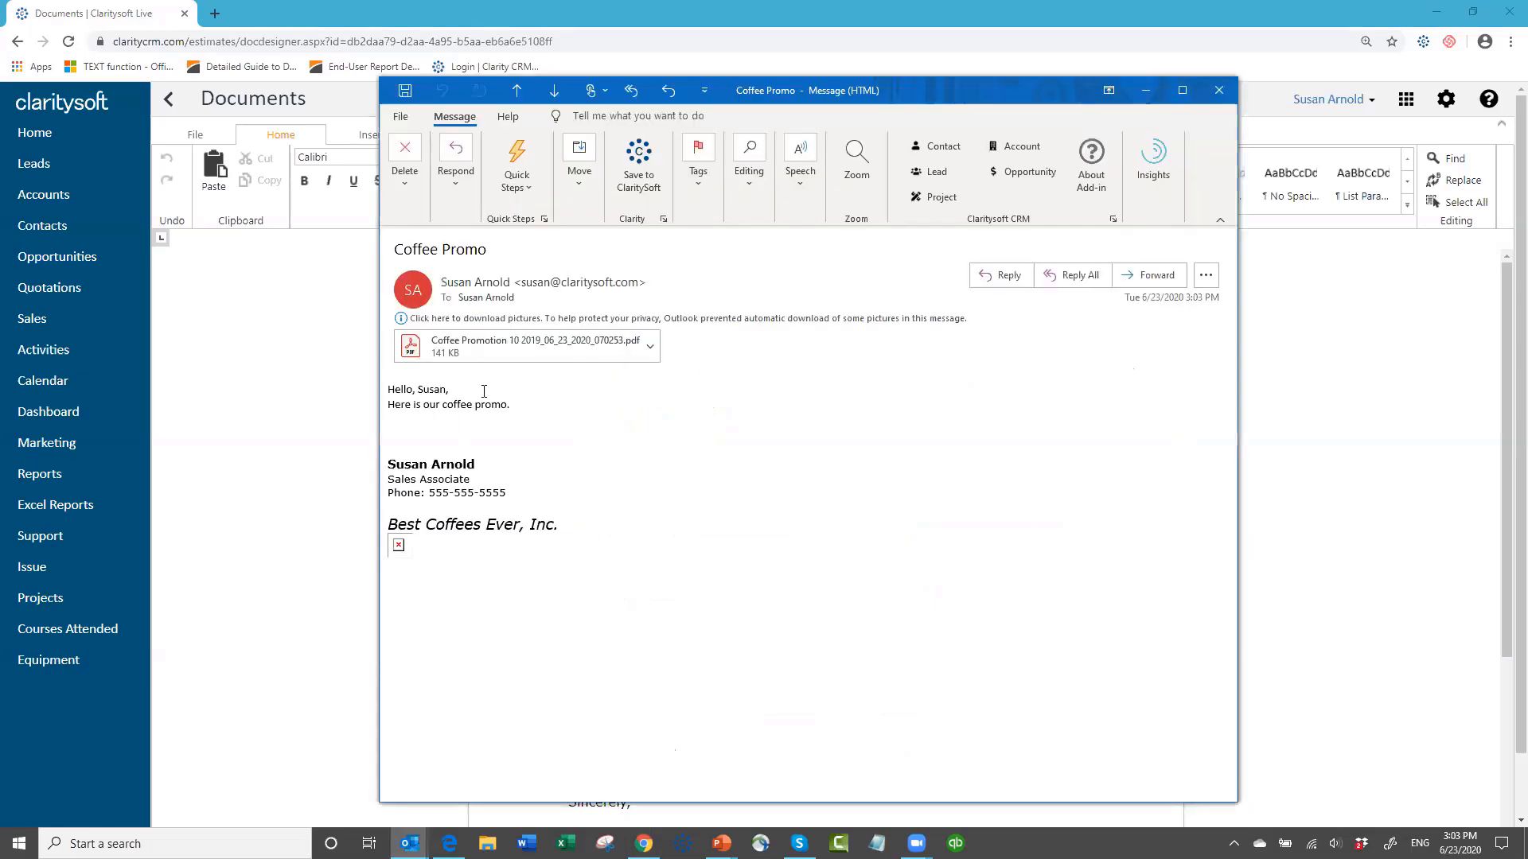
{"action": "left_click", "coordinate": [519, 350]}
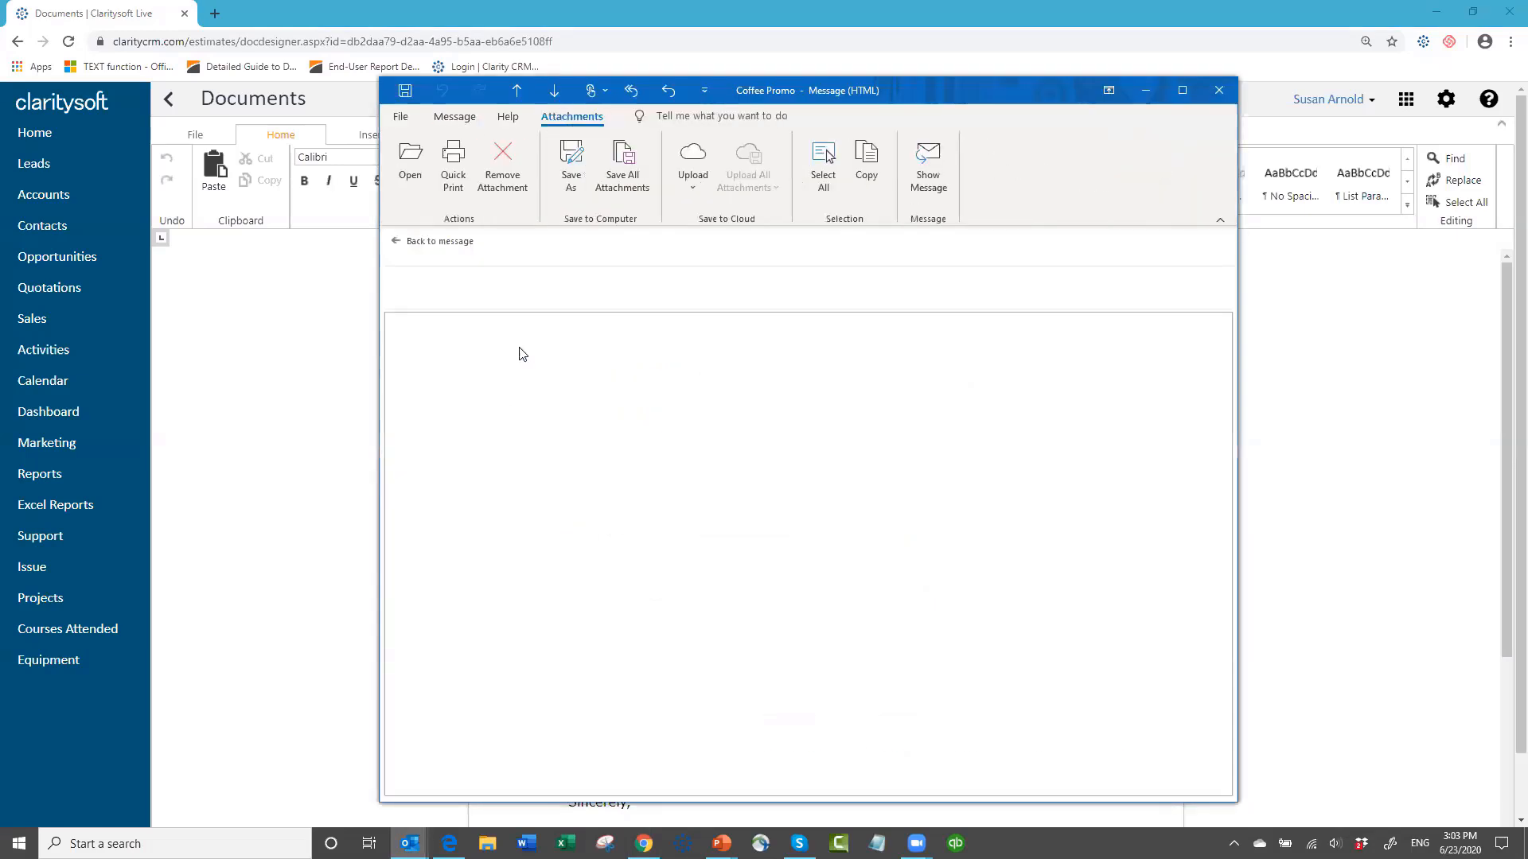
{"action": "double_click", "coordinate": [503, 293]}
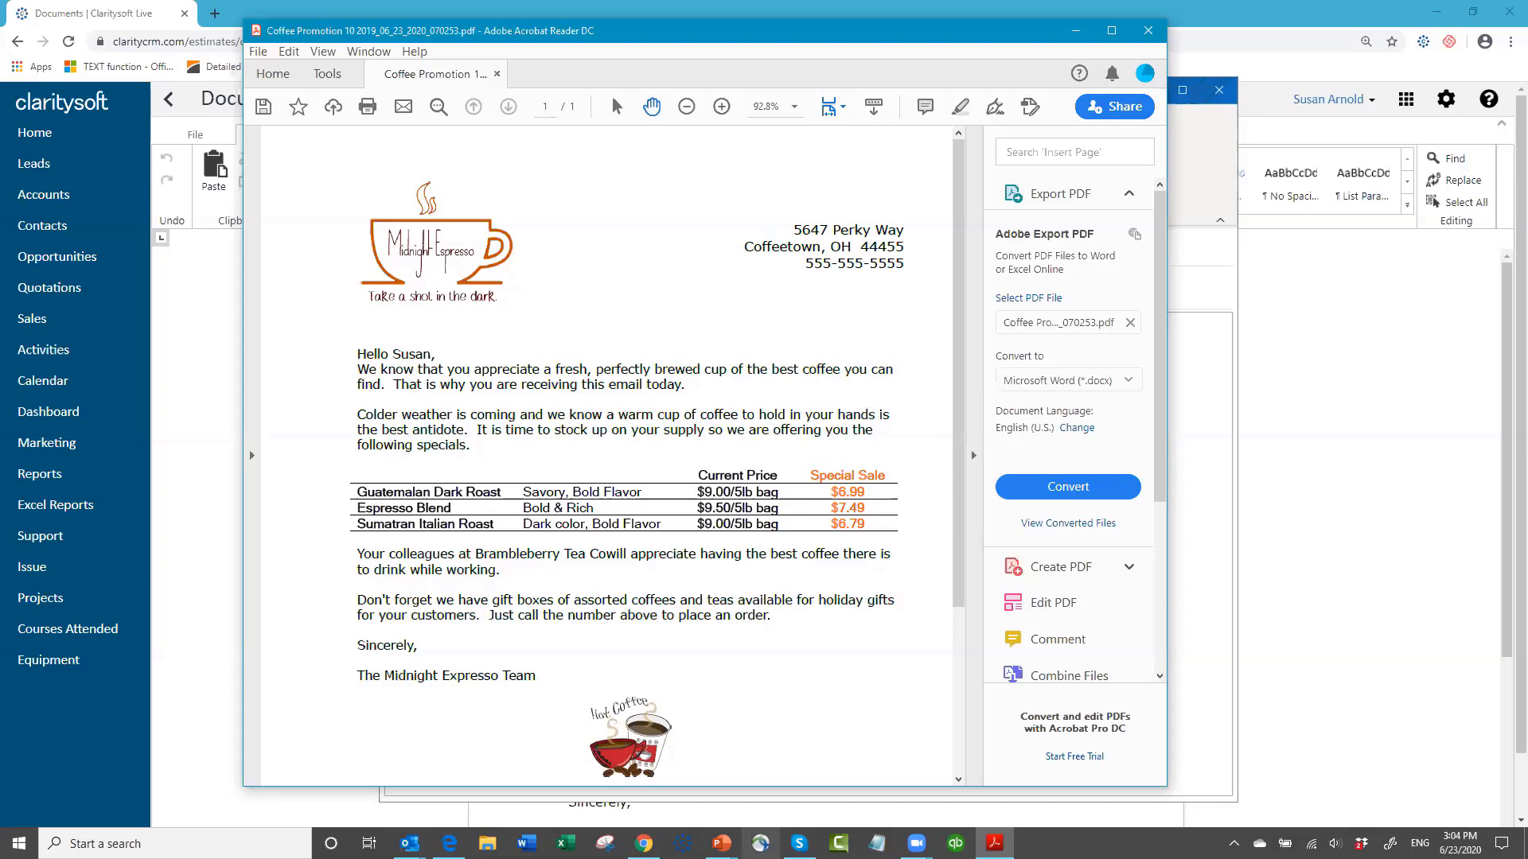
Step: Switch to the List Actions slide show in PowerPoint and advance from the agenda to the closing slide
{"action": "left_click", "coordinate": [728, 840]}
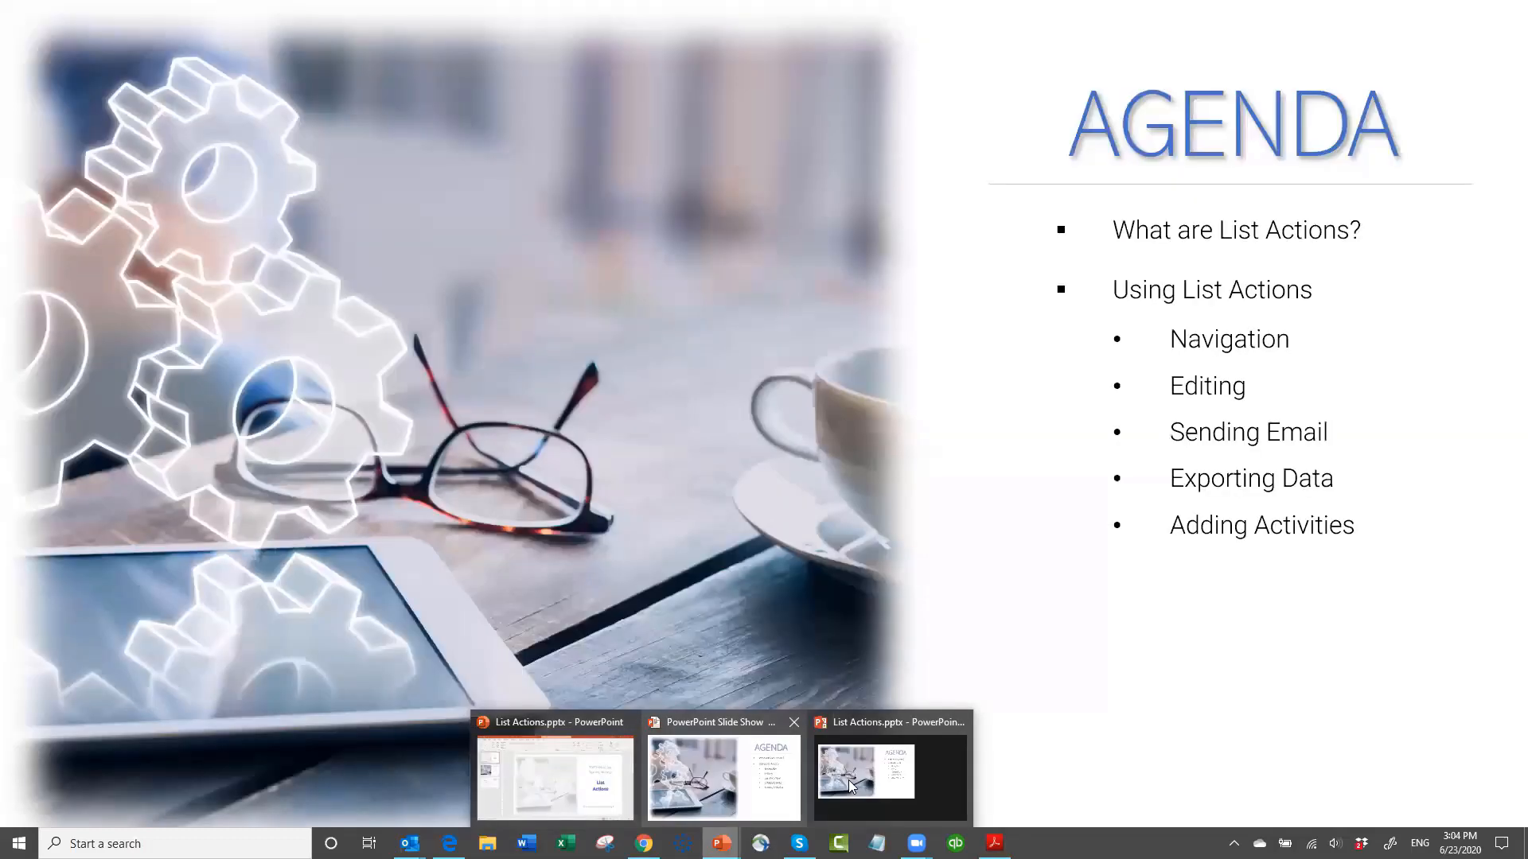
{"action": "left_click", "coordinate": [851, 786]}
{"action": "left_click", "coordinate": [1098, 563]}
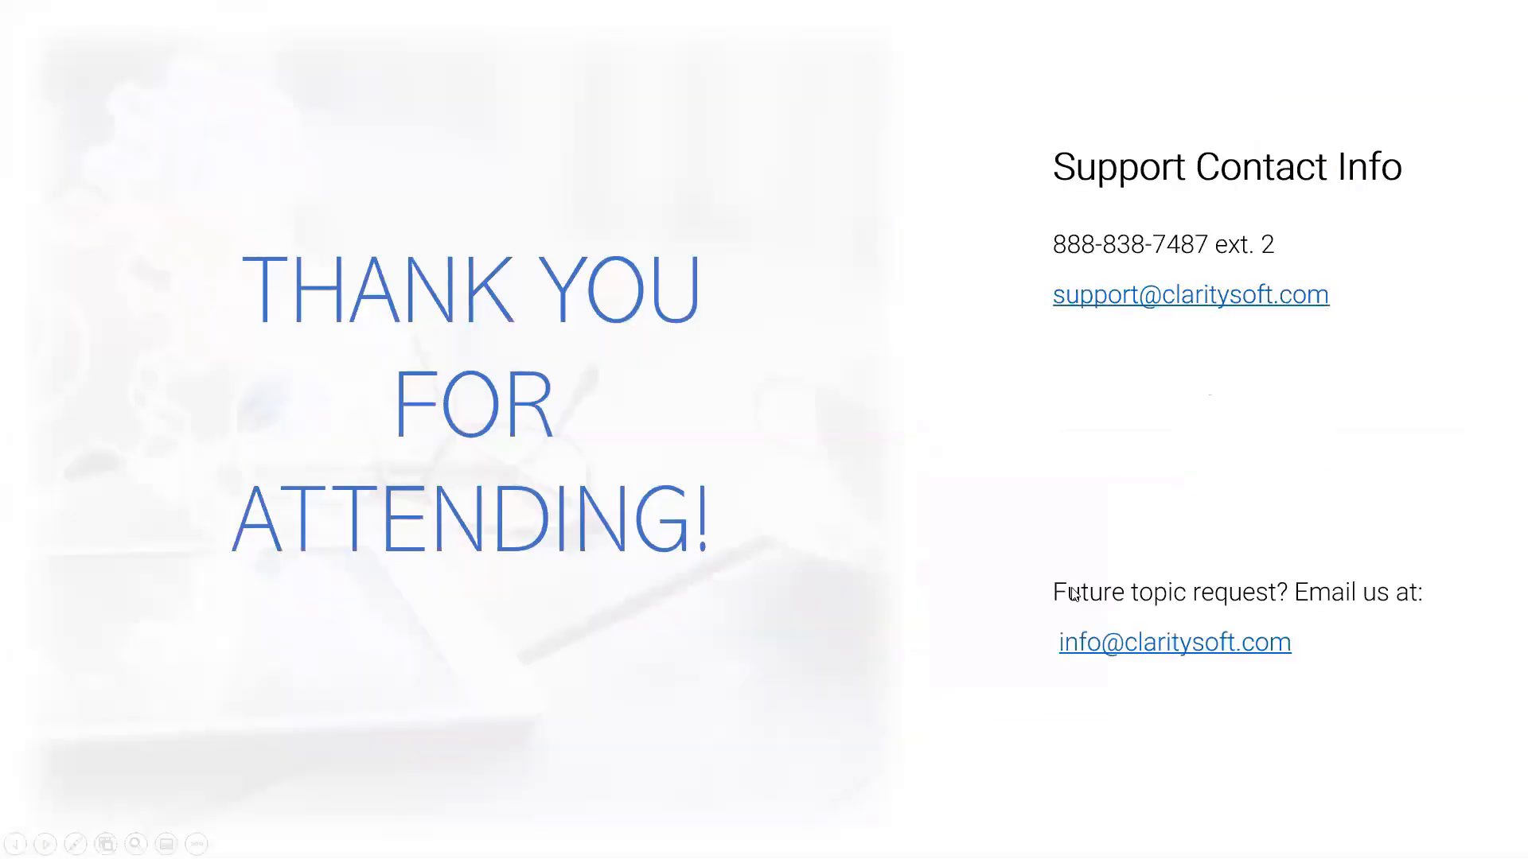